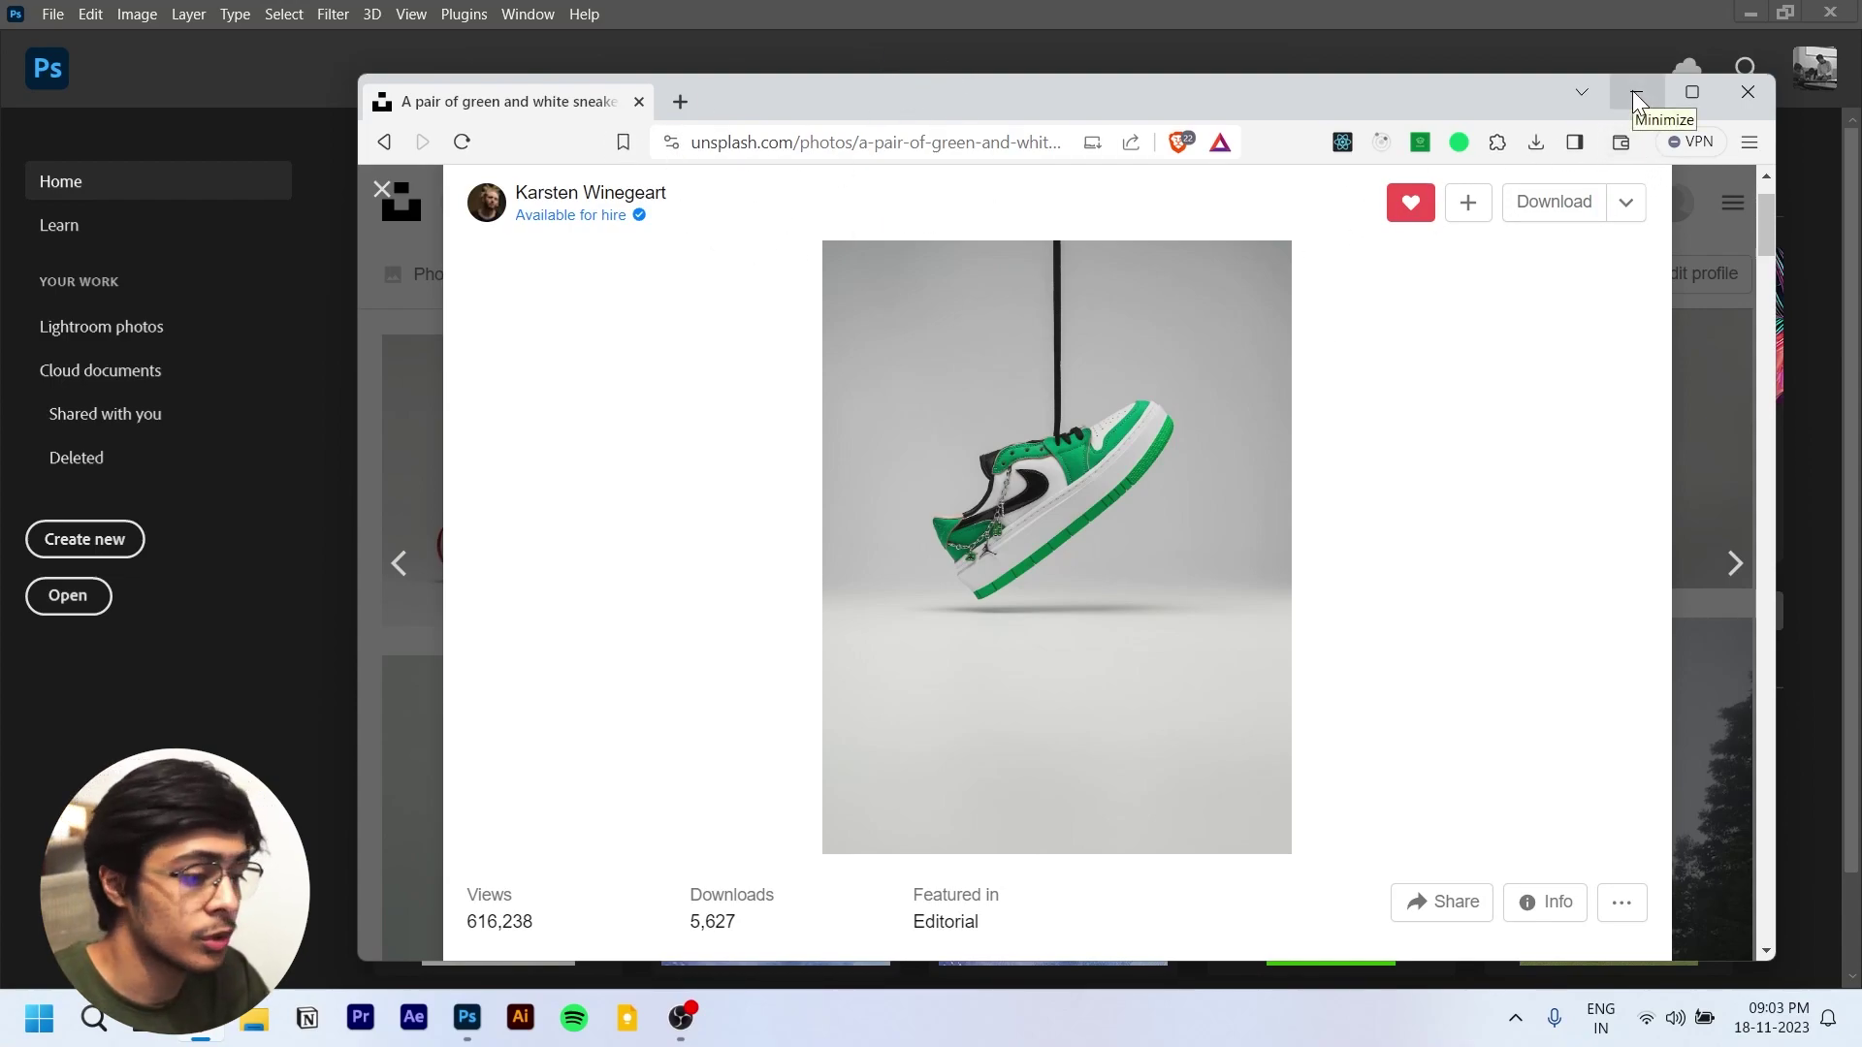
Step: Open the green and white sneaker photo from the current Data folder in Photoshop
{"action": "left_click", "coordinate": [1637, 97]}
{"action": "left_click", "coordinate": [98, 598]}
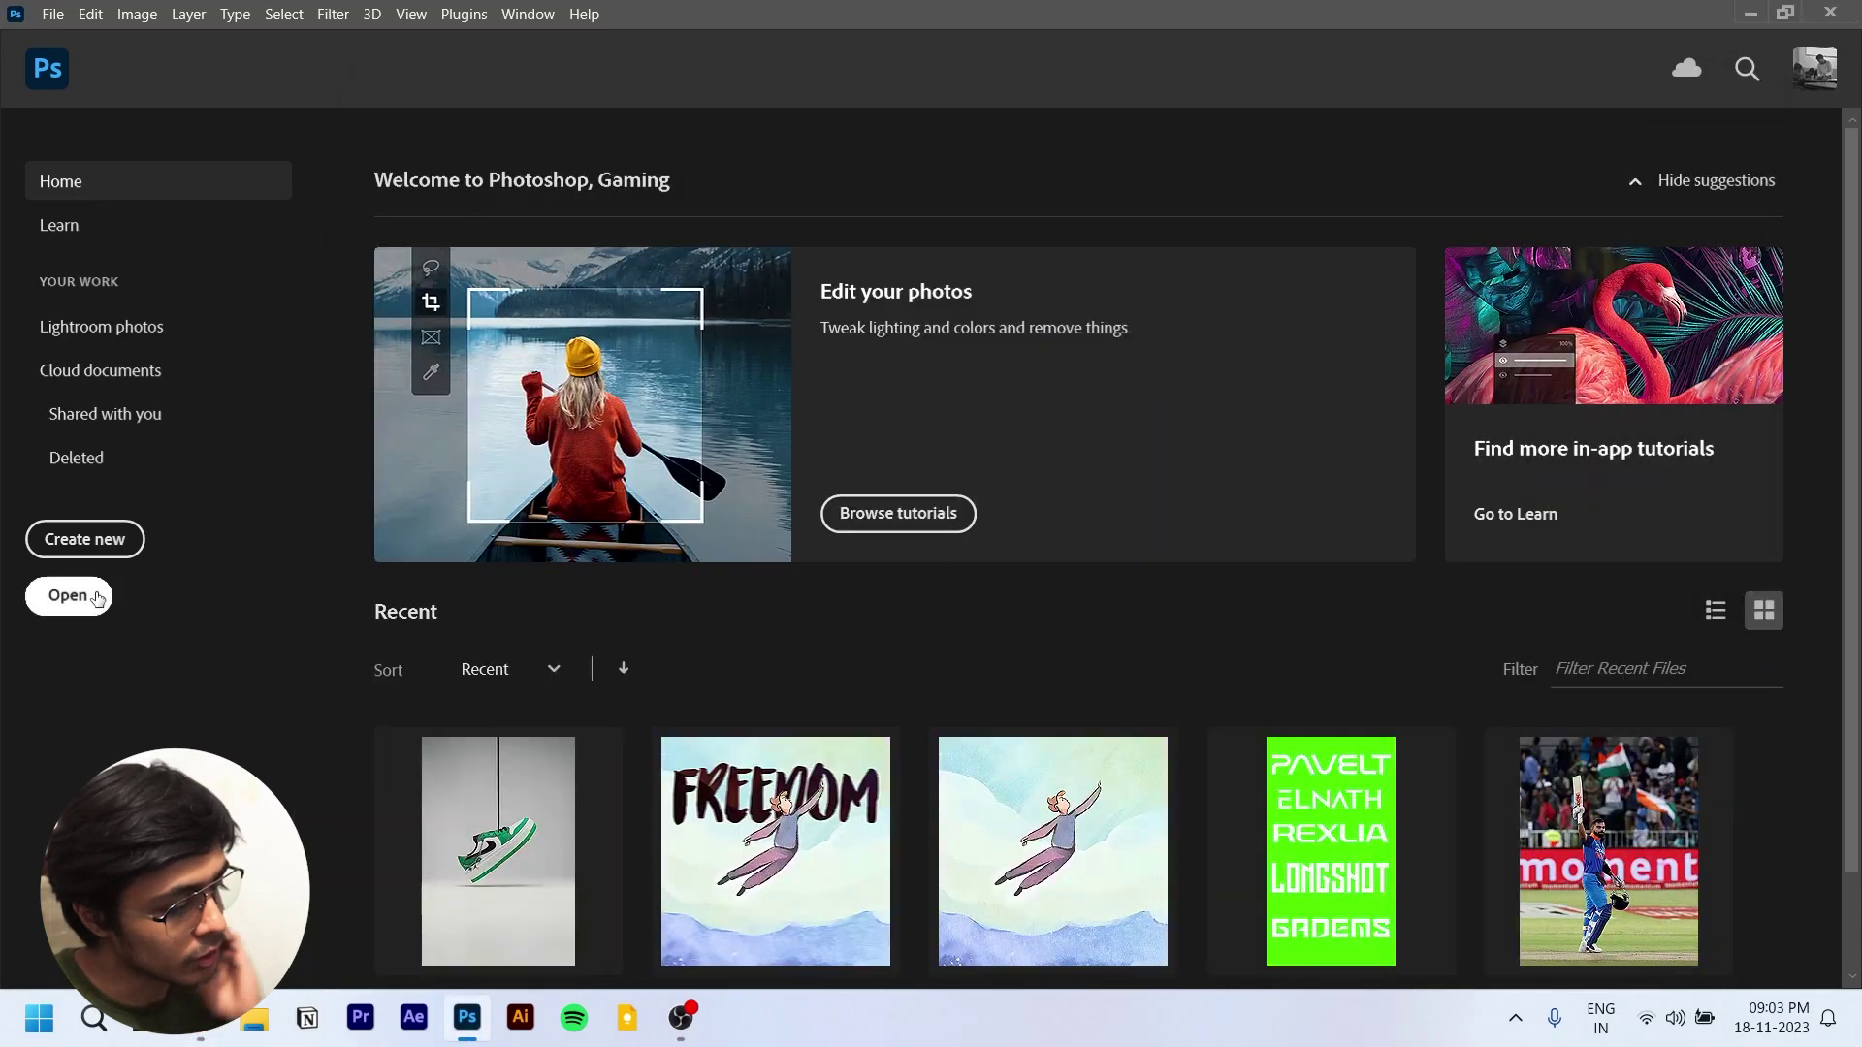
{"action": "scroll", "coordinate": [676, 398], "scroll_direction": "down", "scroll_amount": 3}
{"action": "scroll", "coordinate": [671, 388], "scroll_direction": "up", "scroll_amount": 3}
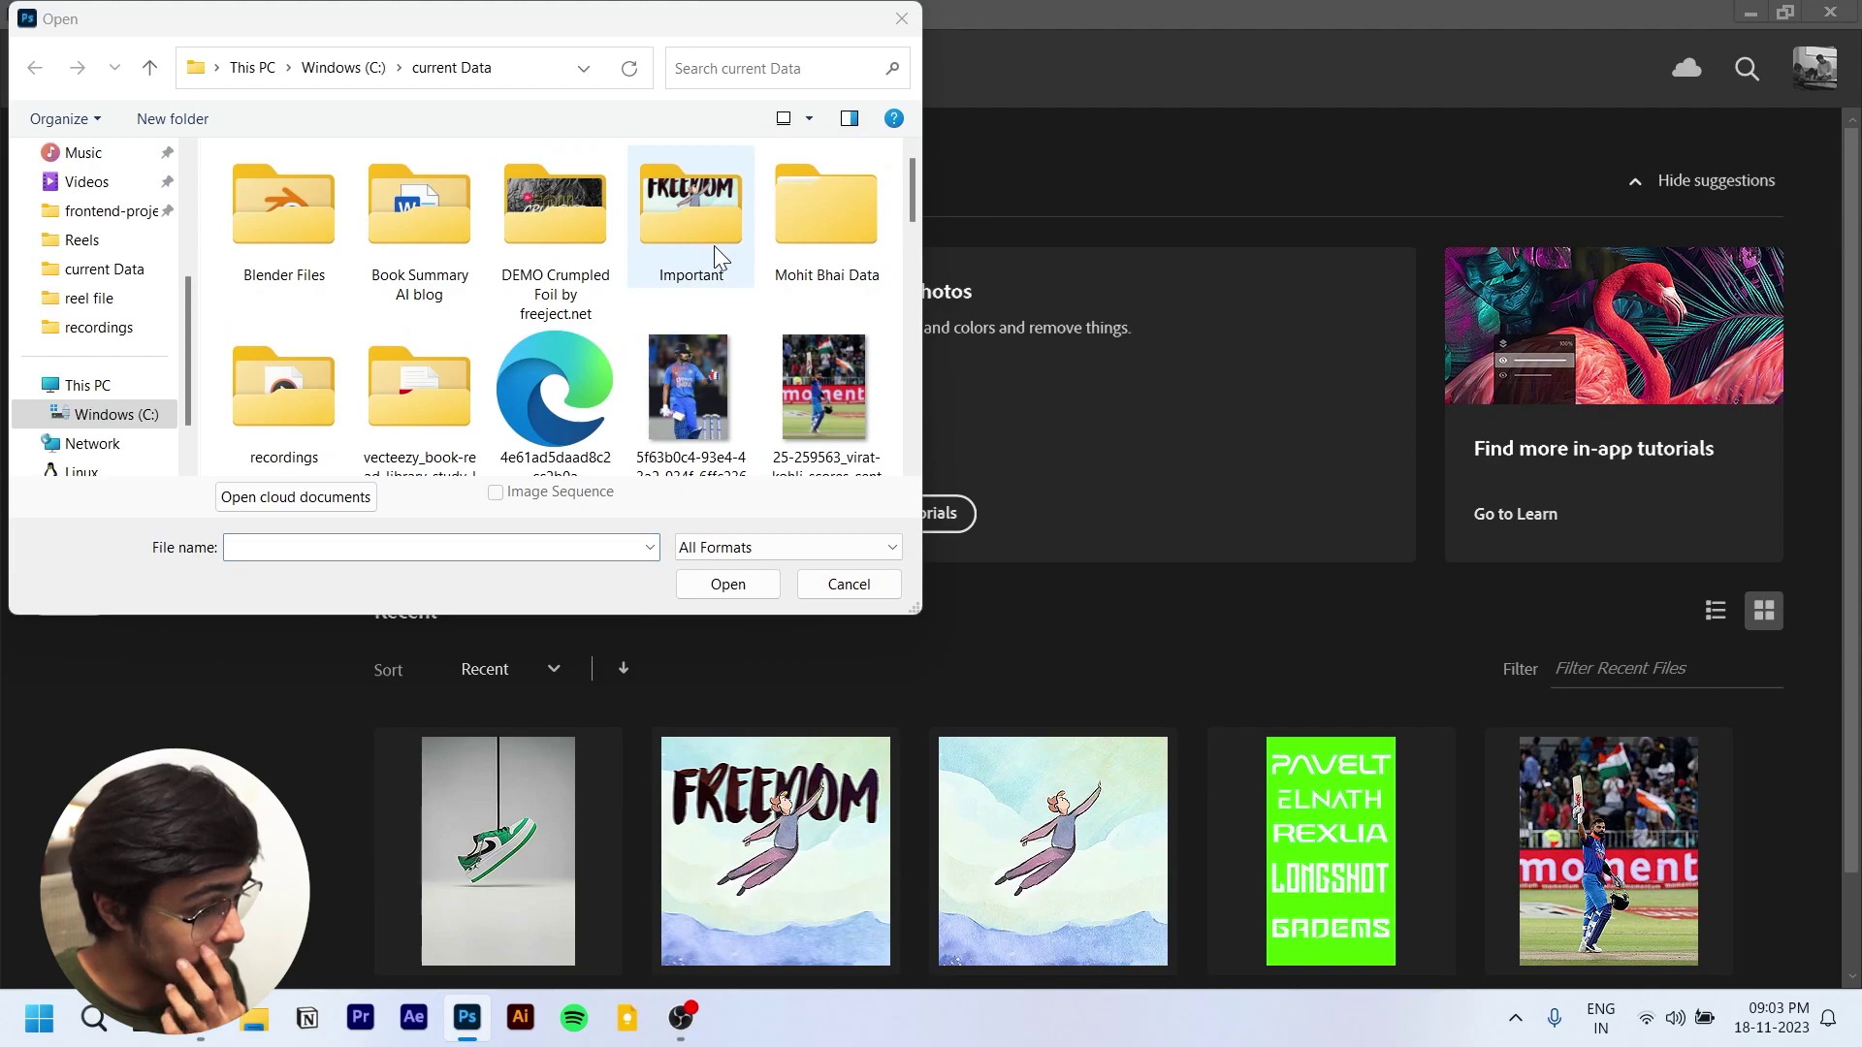
{"action": "scroll", "coordinate": [553, 384], "scroll_direction": "down", "scroll_amount": 5}
{"action": "double_click", "coordinate": [459, 329]}
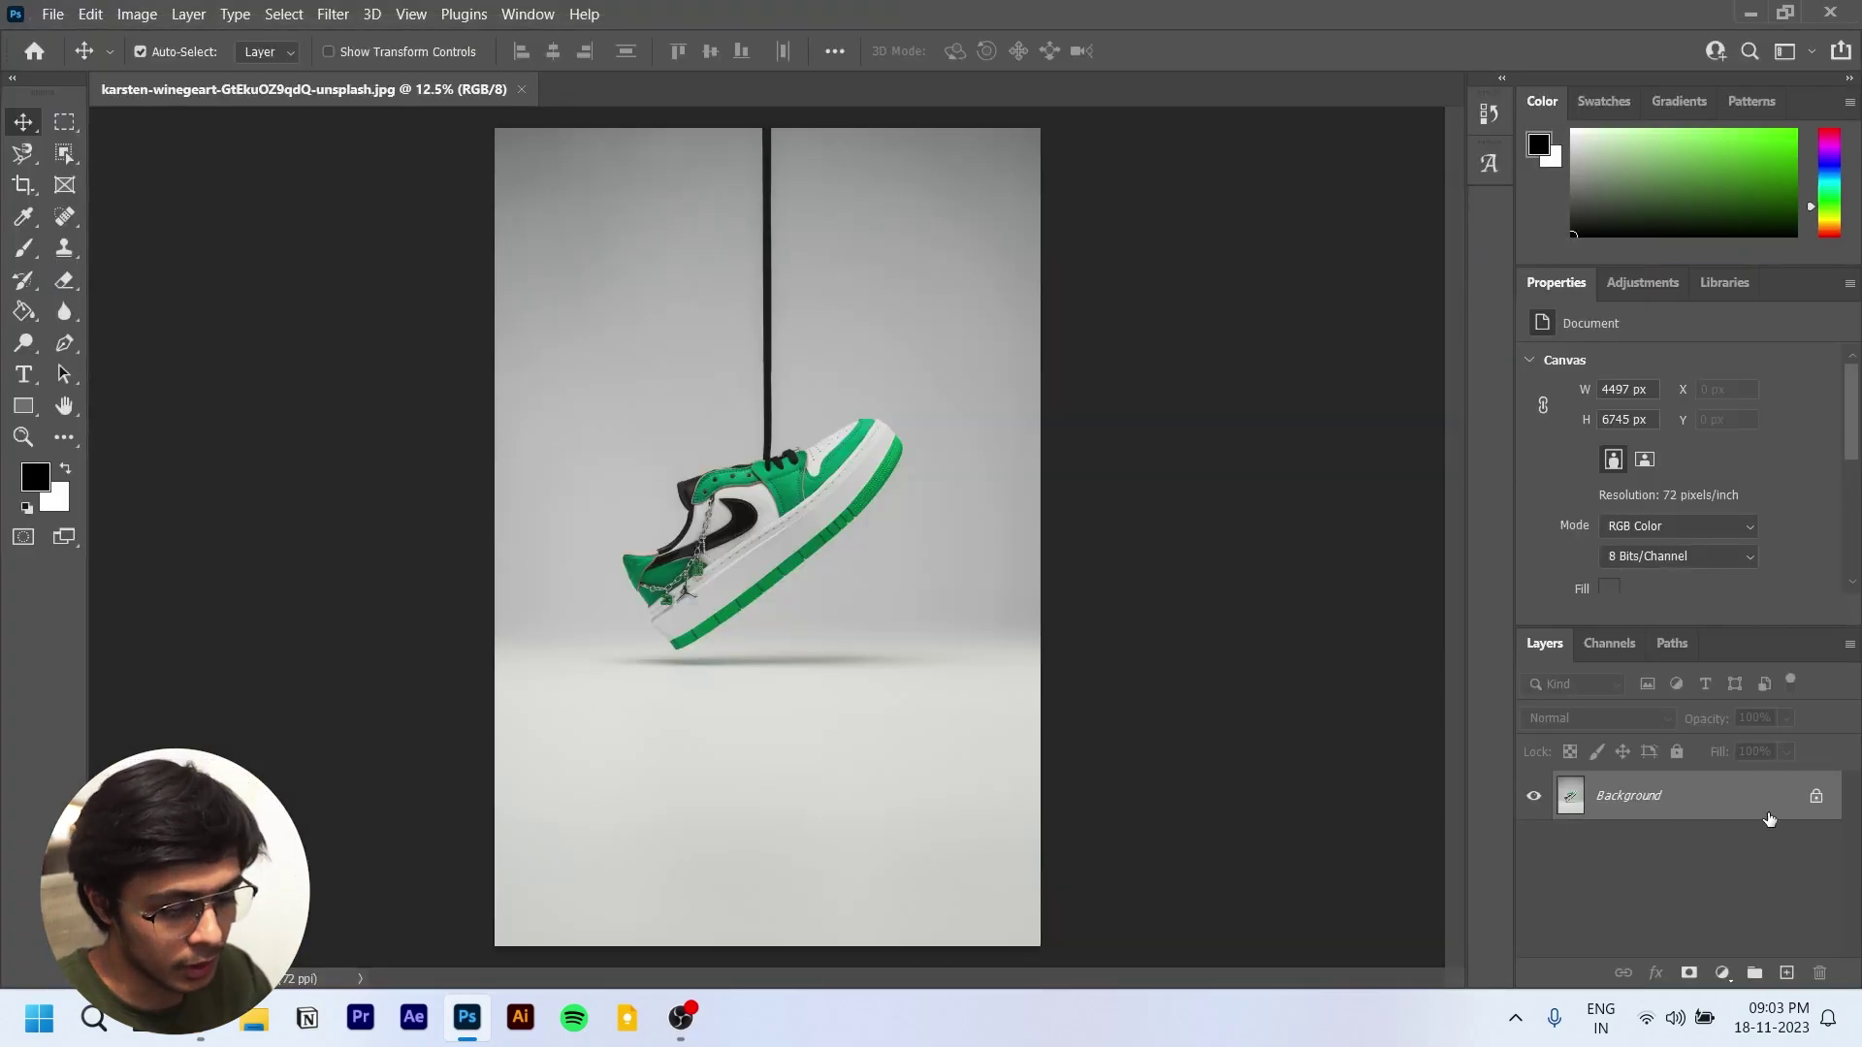
Step: Unlock the Background layer and, in the Camera Raw Filter, set Exposure to +0.36, Contrast to +10 and Blacks to +100
{"action": "left_click", "coordinate": [1817, 798]}
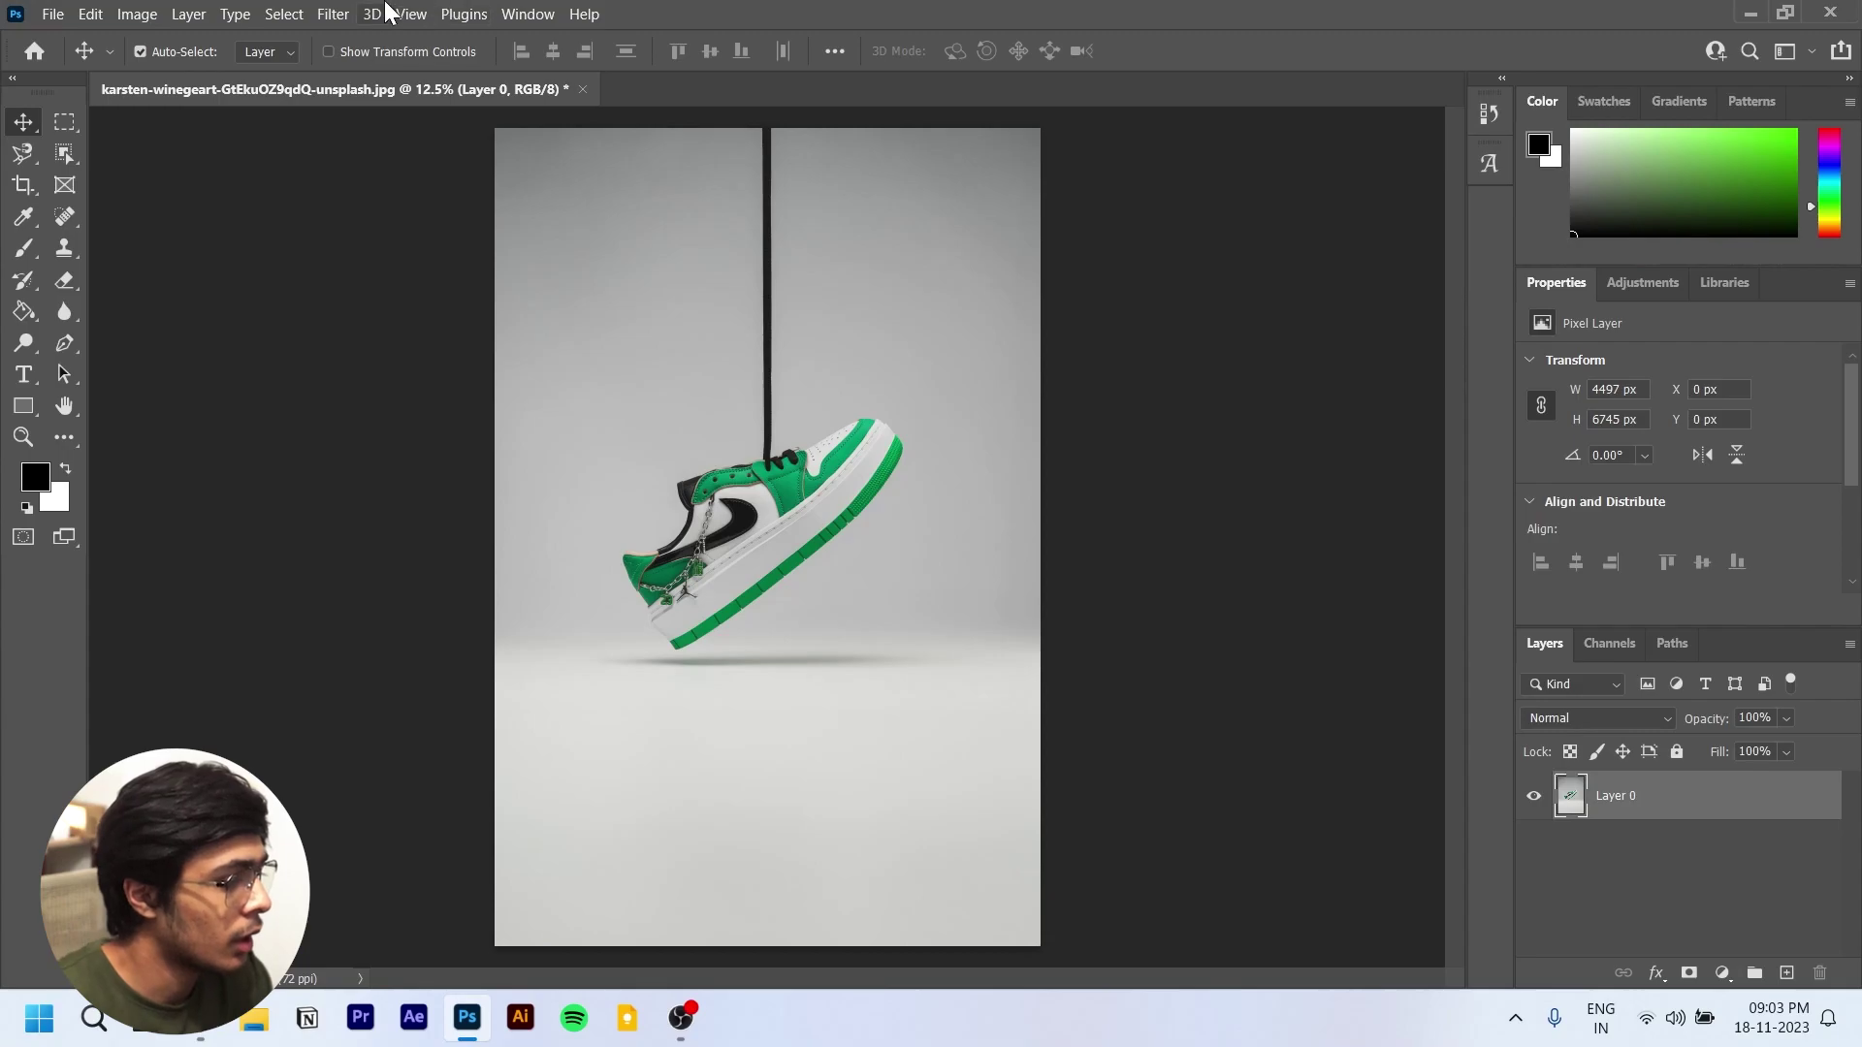
{"action": "left_click", "coordinate": [332, 14]}
{"action": "left_click", "coordinate": [458, 182]}
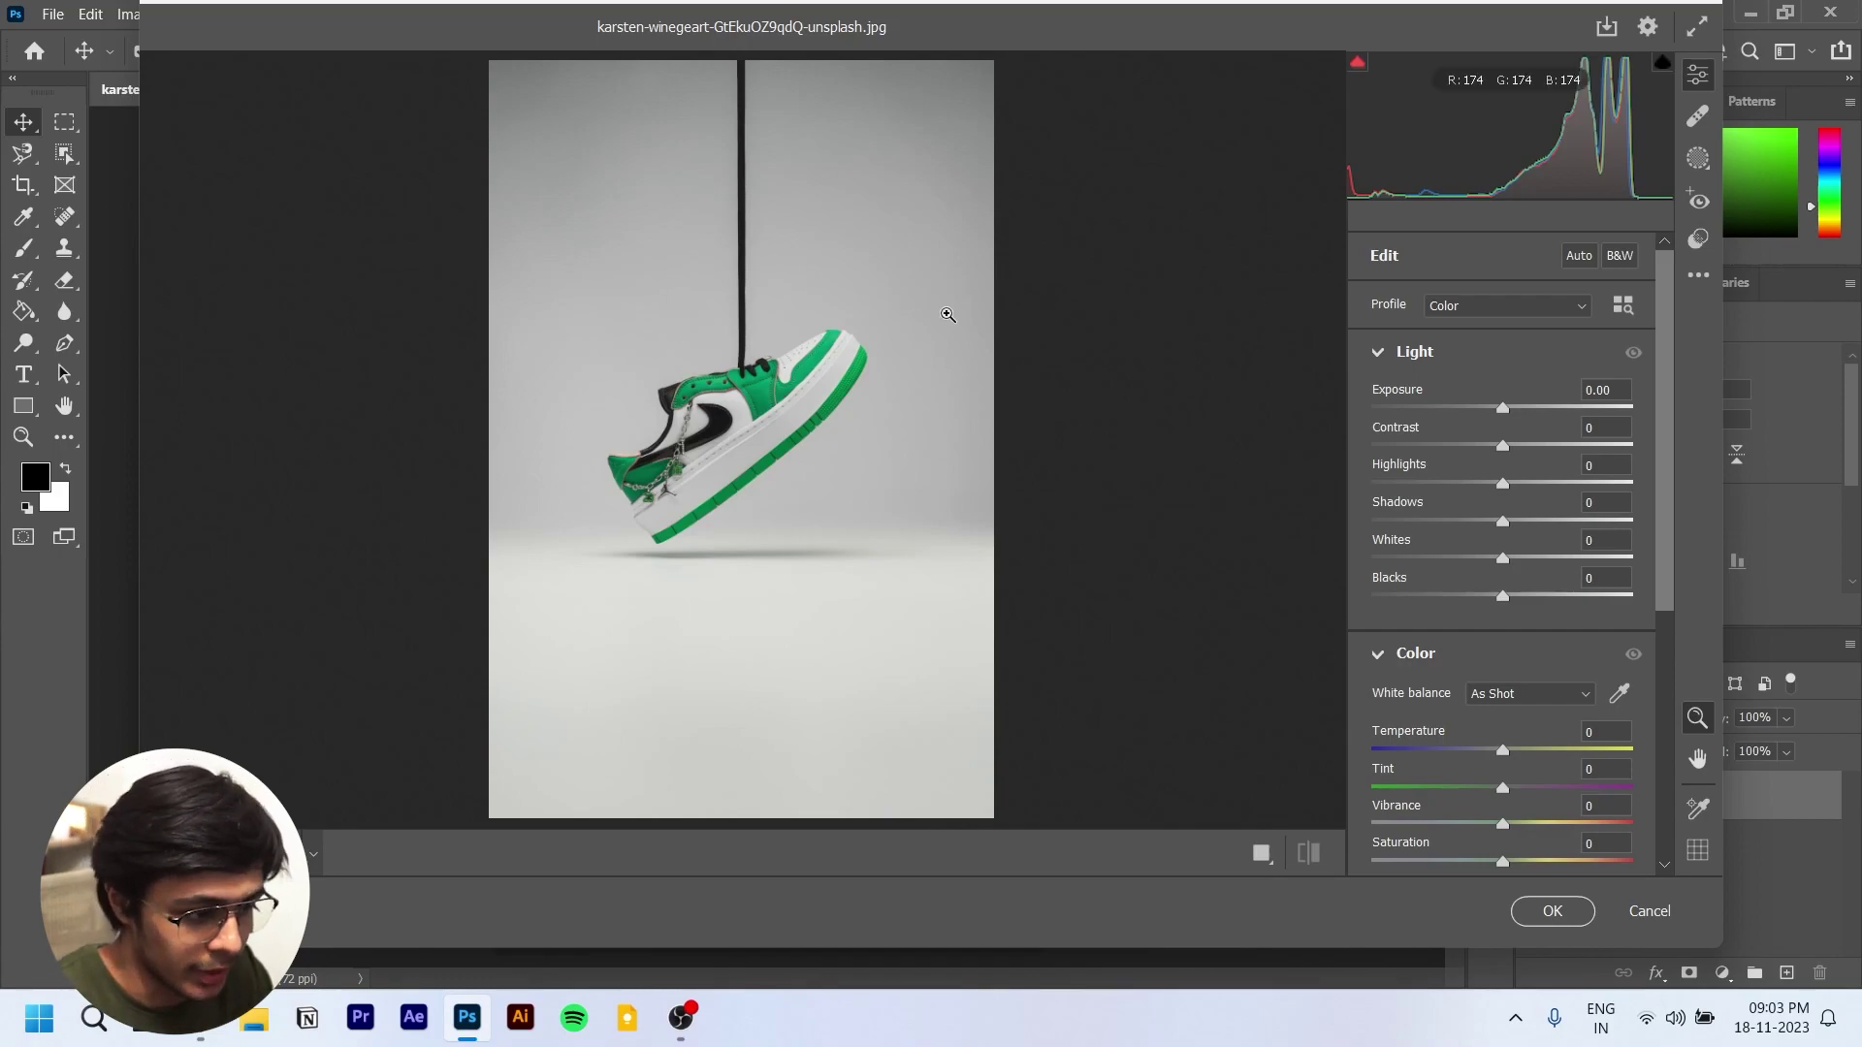
{"action": "left_click_drag", "start_coordinate": [1392, 398], "coordinate": [1419, 438]}
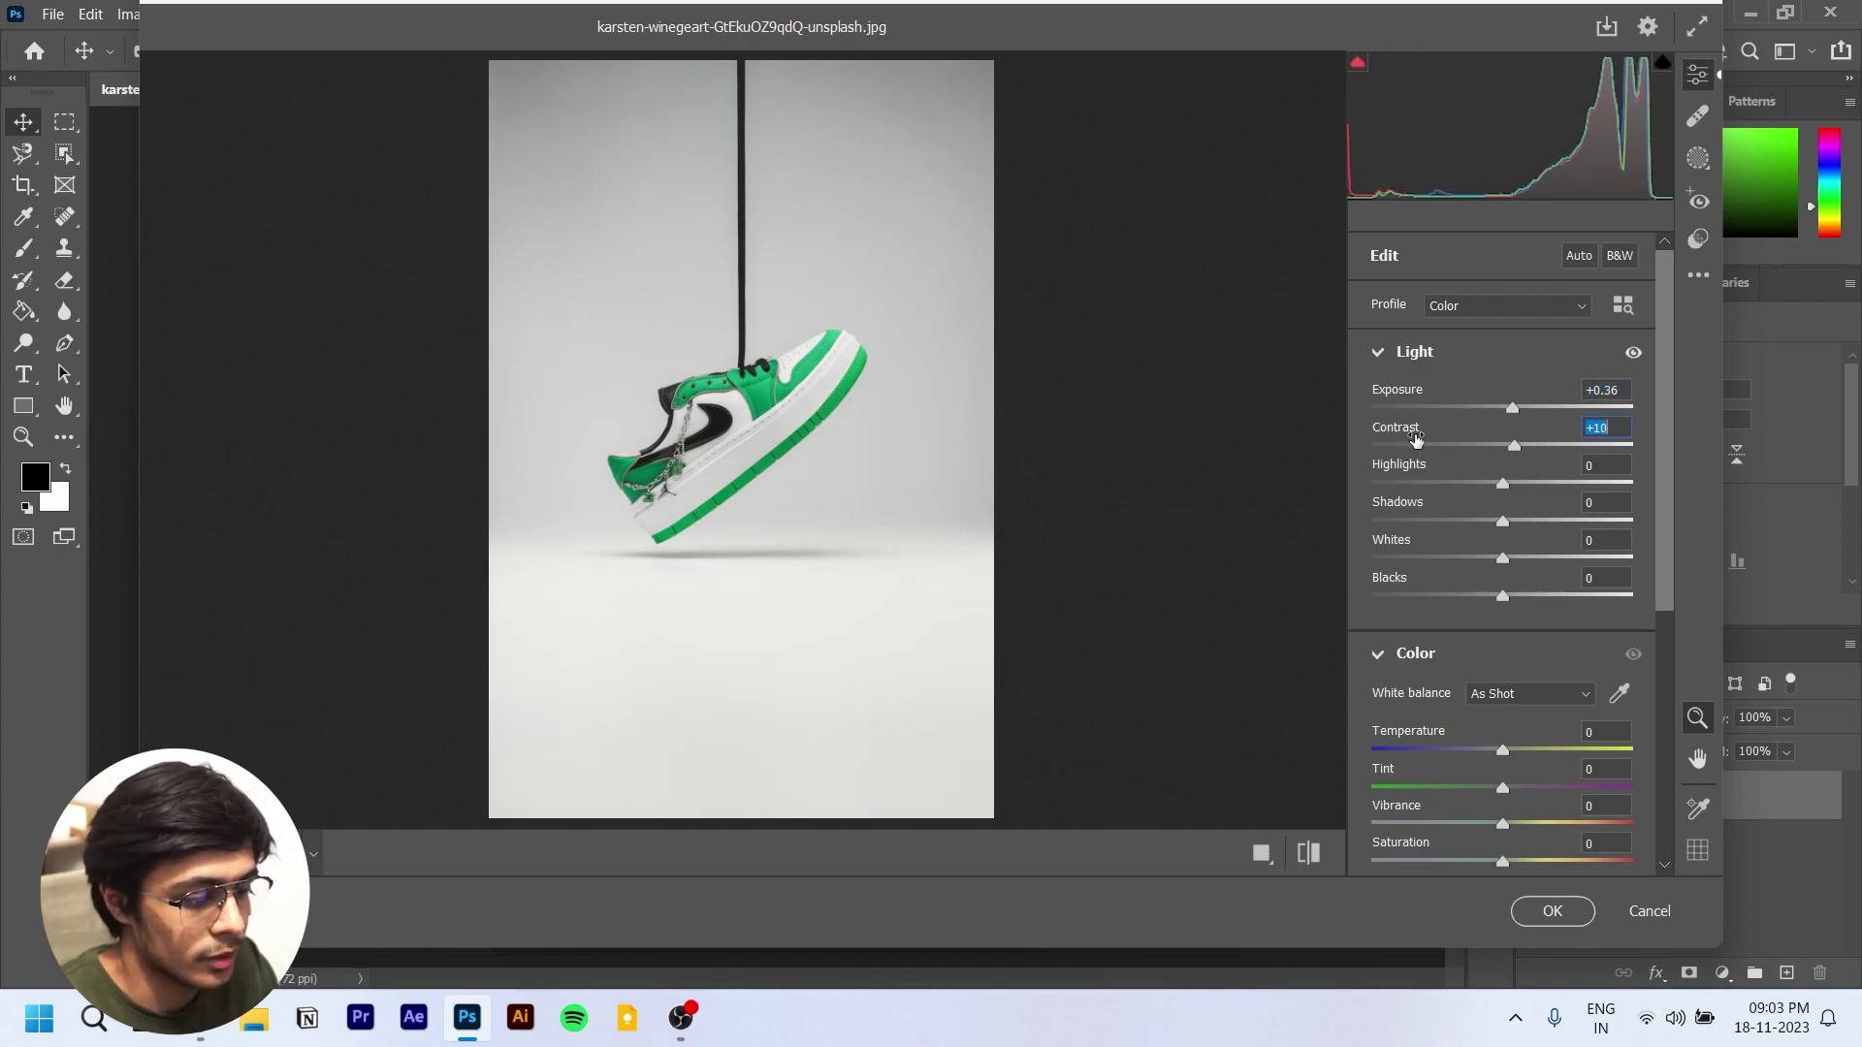
{"action": "left_click_drag", "start_coordinate": [1390, 583], "coordinate": [1653, 567]}
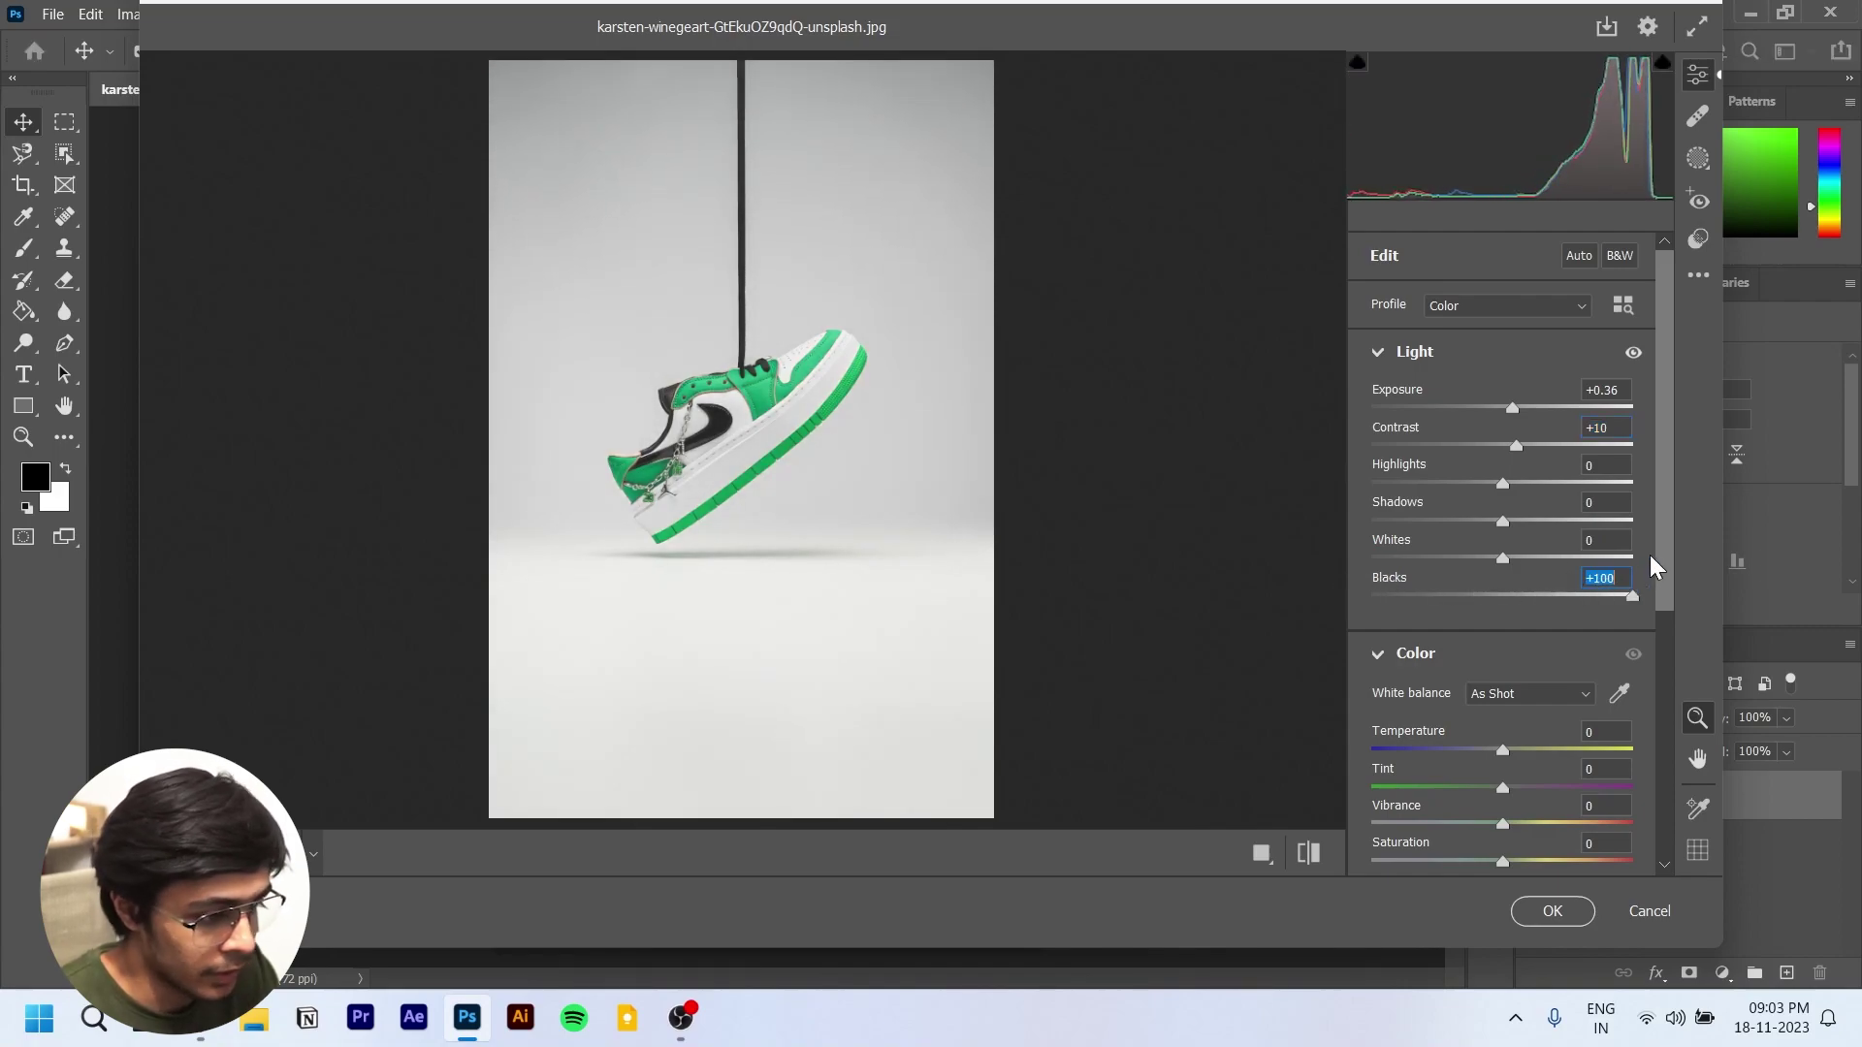
Step: Try the photo's Saturation at +100 and +66 while inspecting the sneaker up close, resetting it to 0
{"action": "scroll", "coordinate": [1620, 502], "scroll_direction": "down", "scroll_amount": 3}
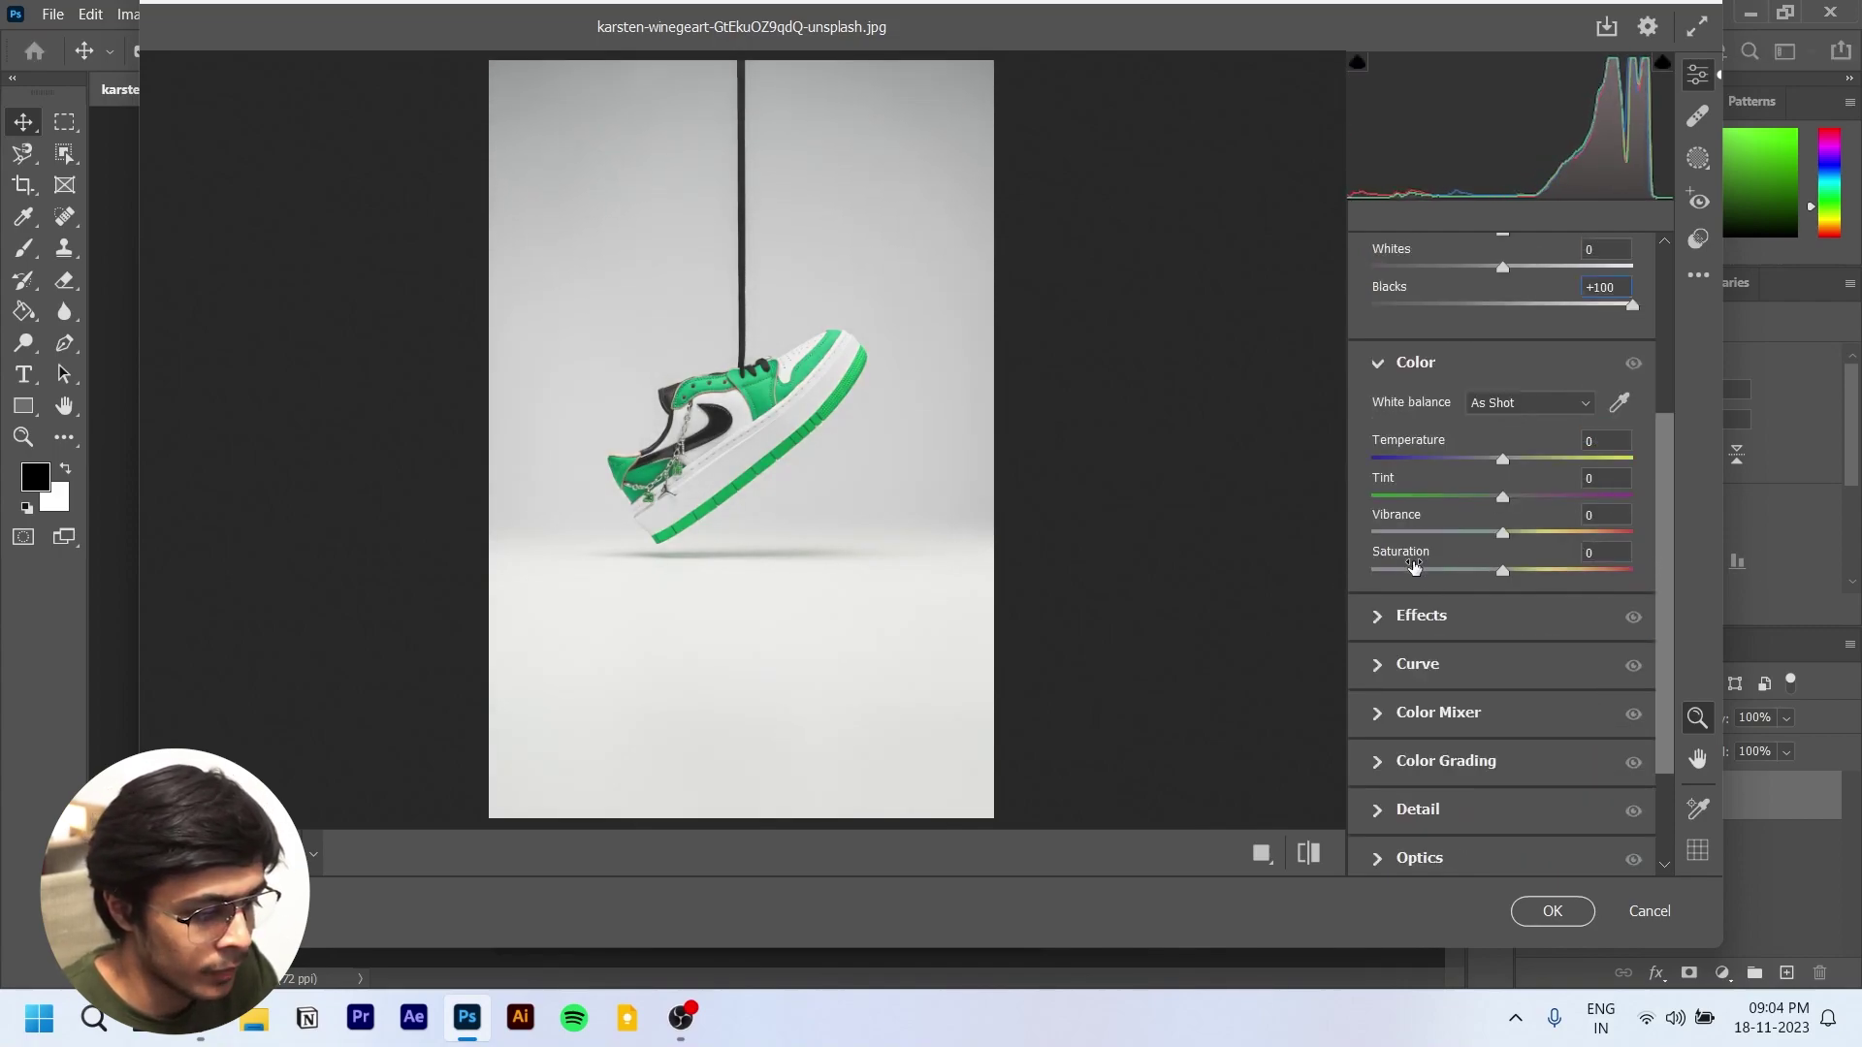
{"action": "left_click_drag", "start_coordinate": [1409, 561], "coordinate": [1615, 551]}
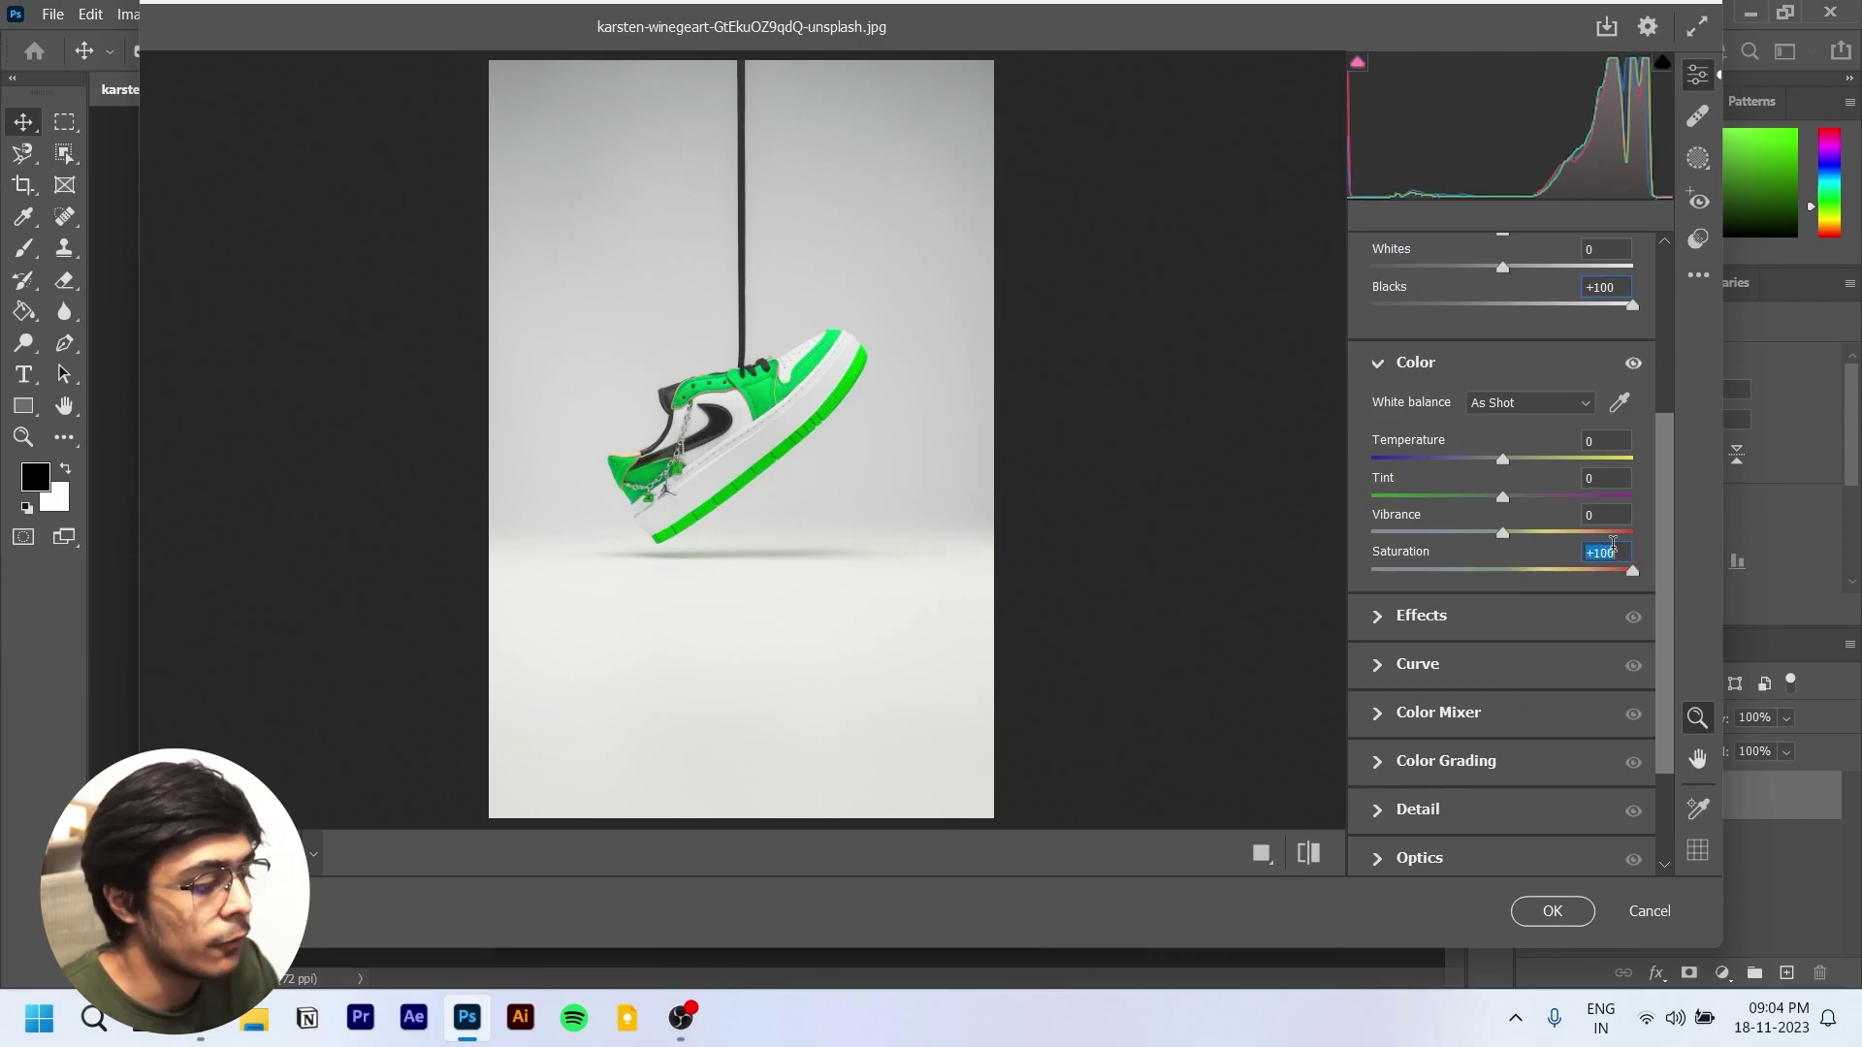
{"action": "left_click_drag", "start_coordinate": [755, 406], "coordinate": [889, 657]}
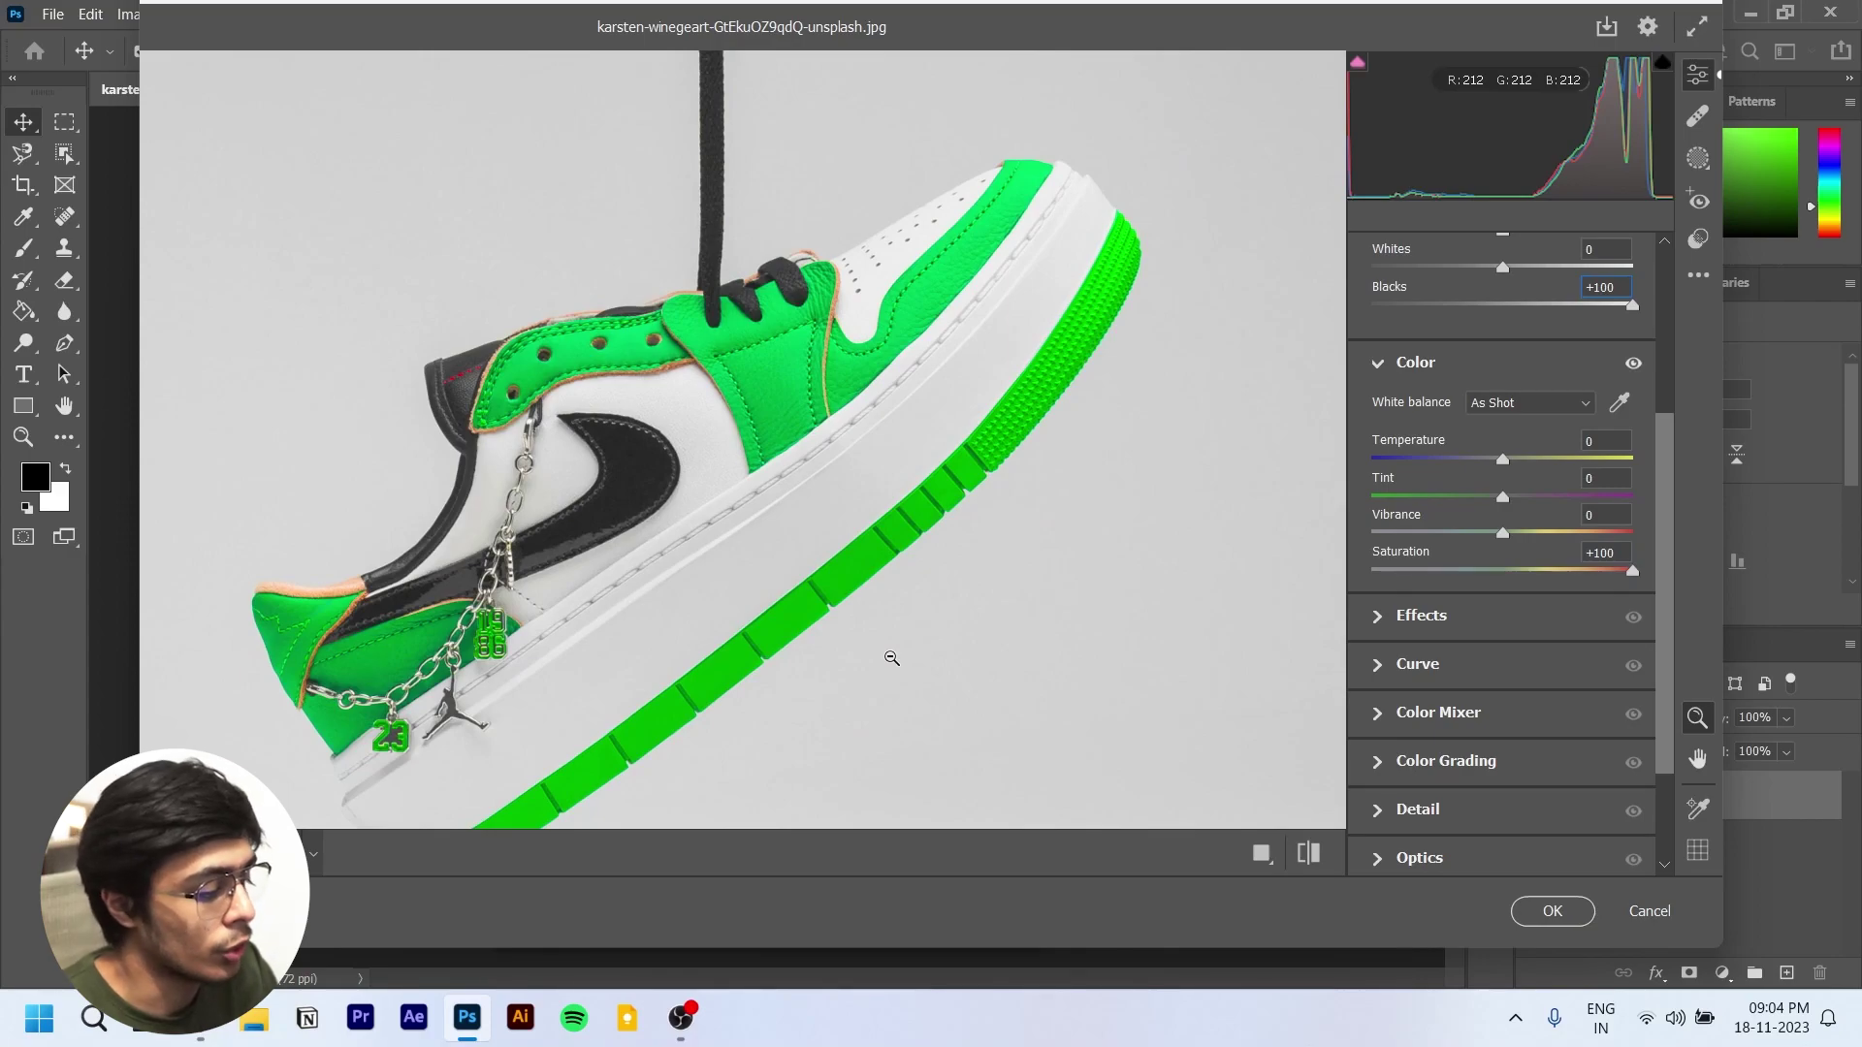
{"action": "left_click_drag", "start_coordinate": [979, 574], "coordinate": [1064, 595]}
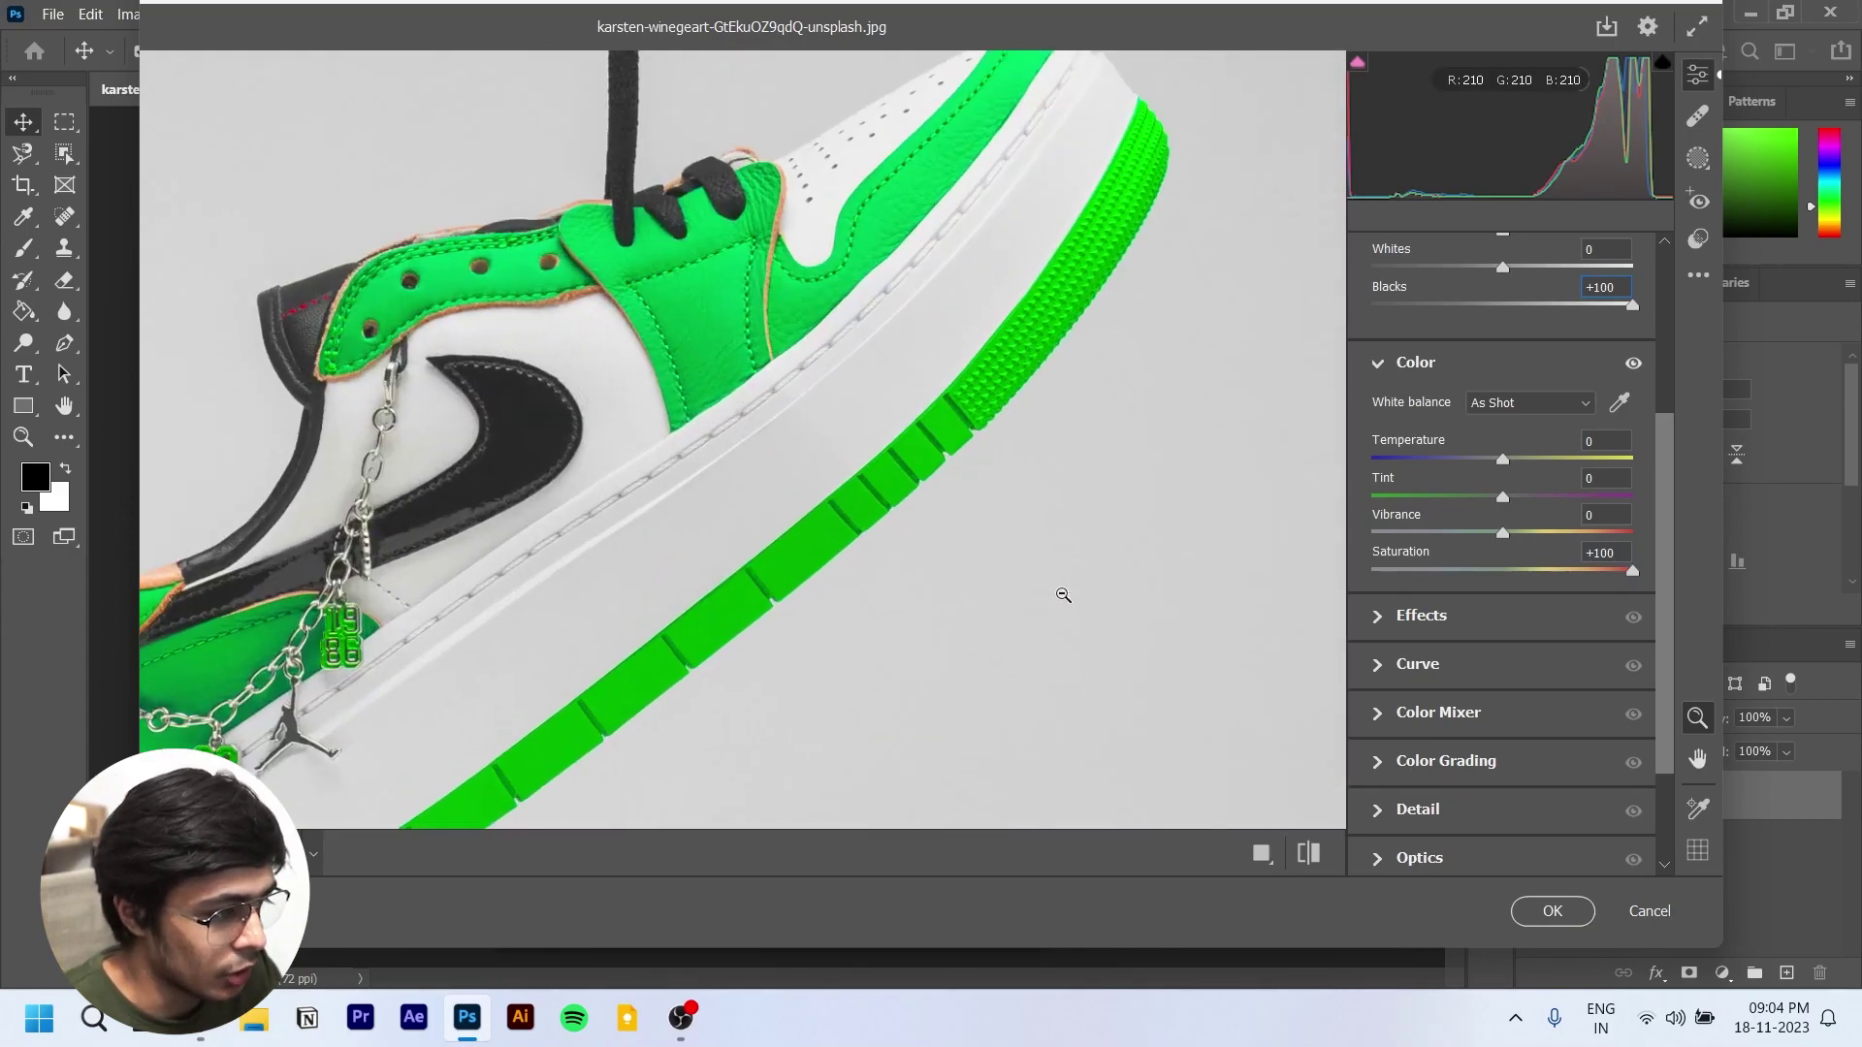
{"action": "left_click", "coordinate": [1604, 552]}
{"action": "type", "text": "0"}
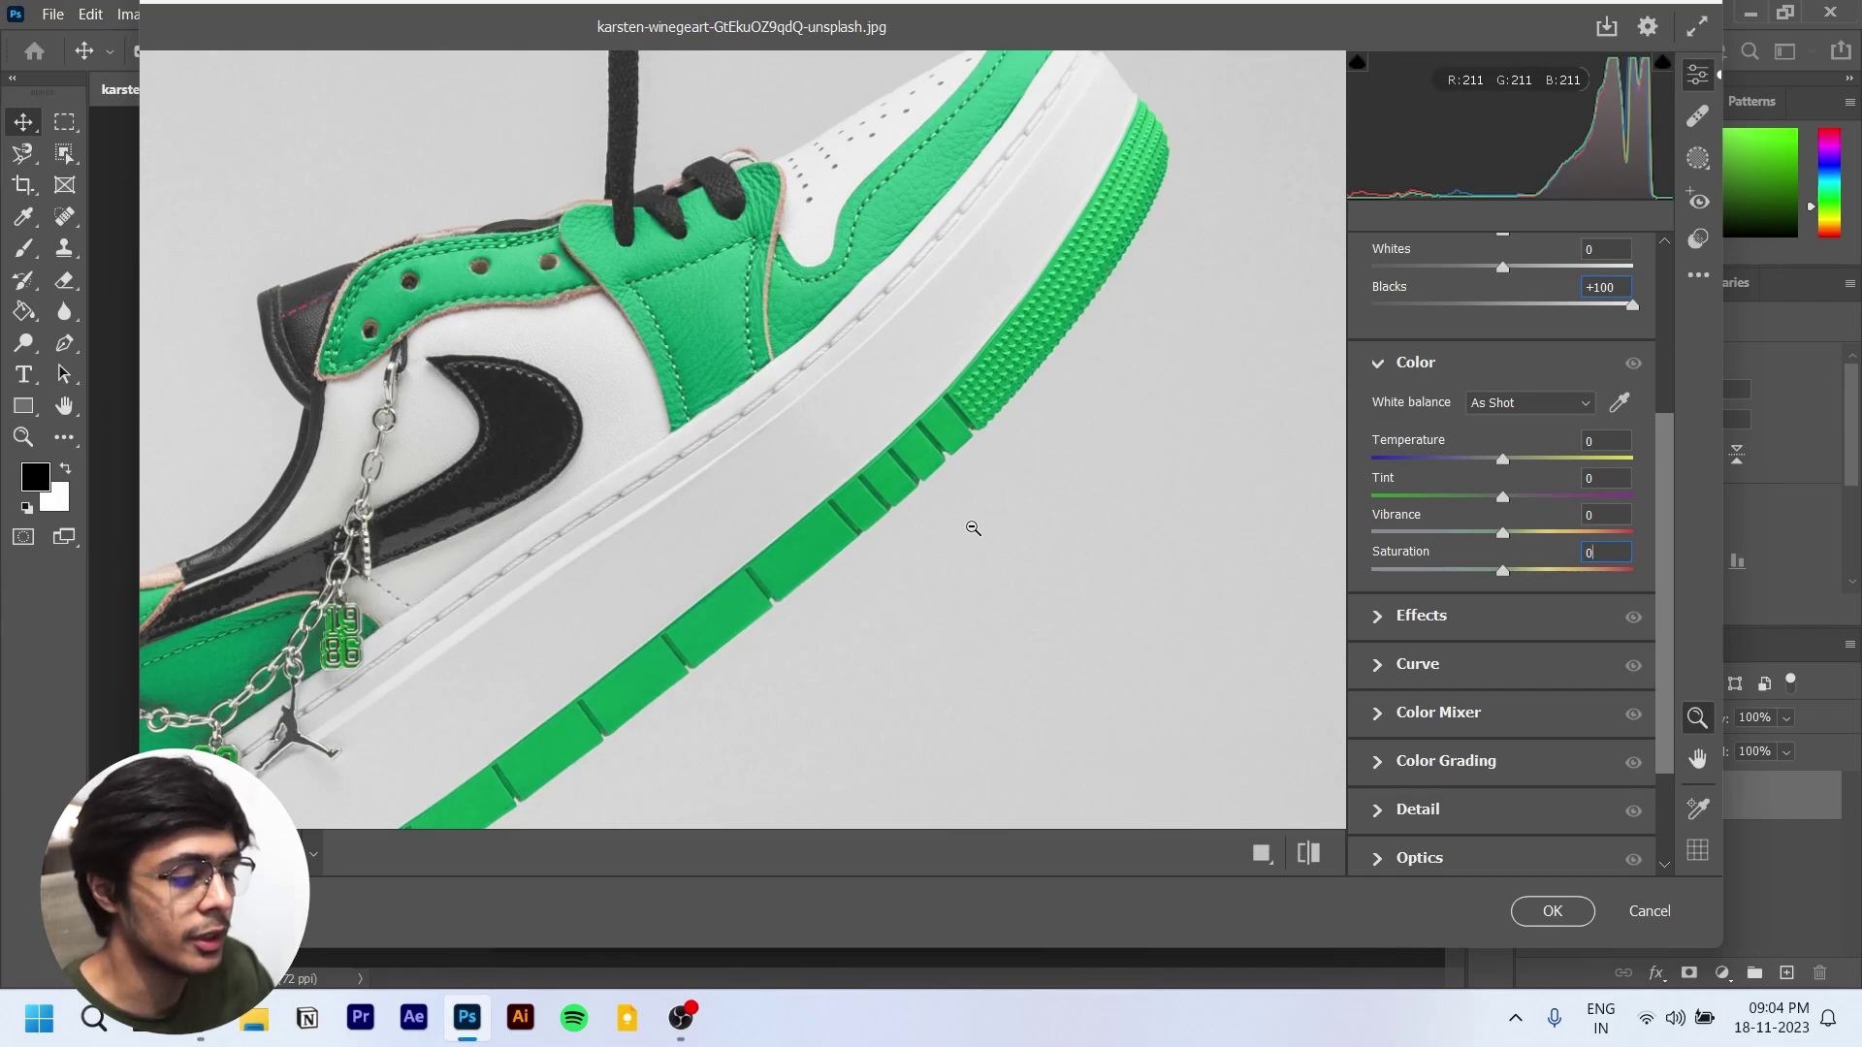
{"action": "left_click_drag", "start_coordinate": [1504, 573], "coordinate": [1737, 596]}
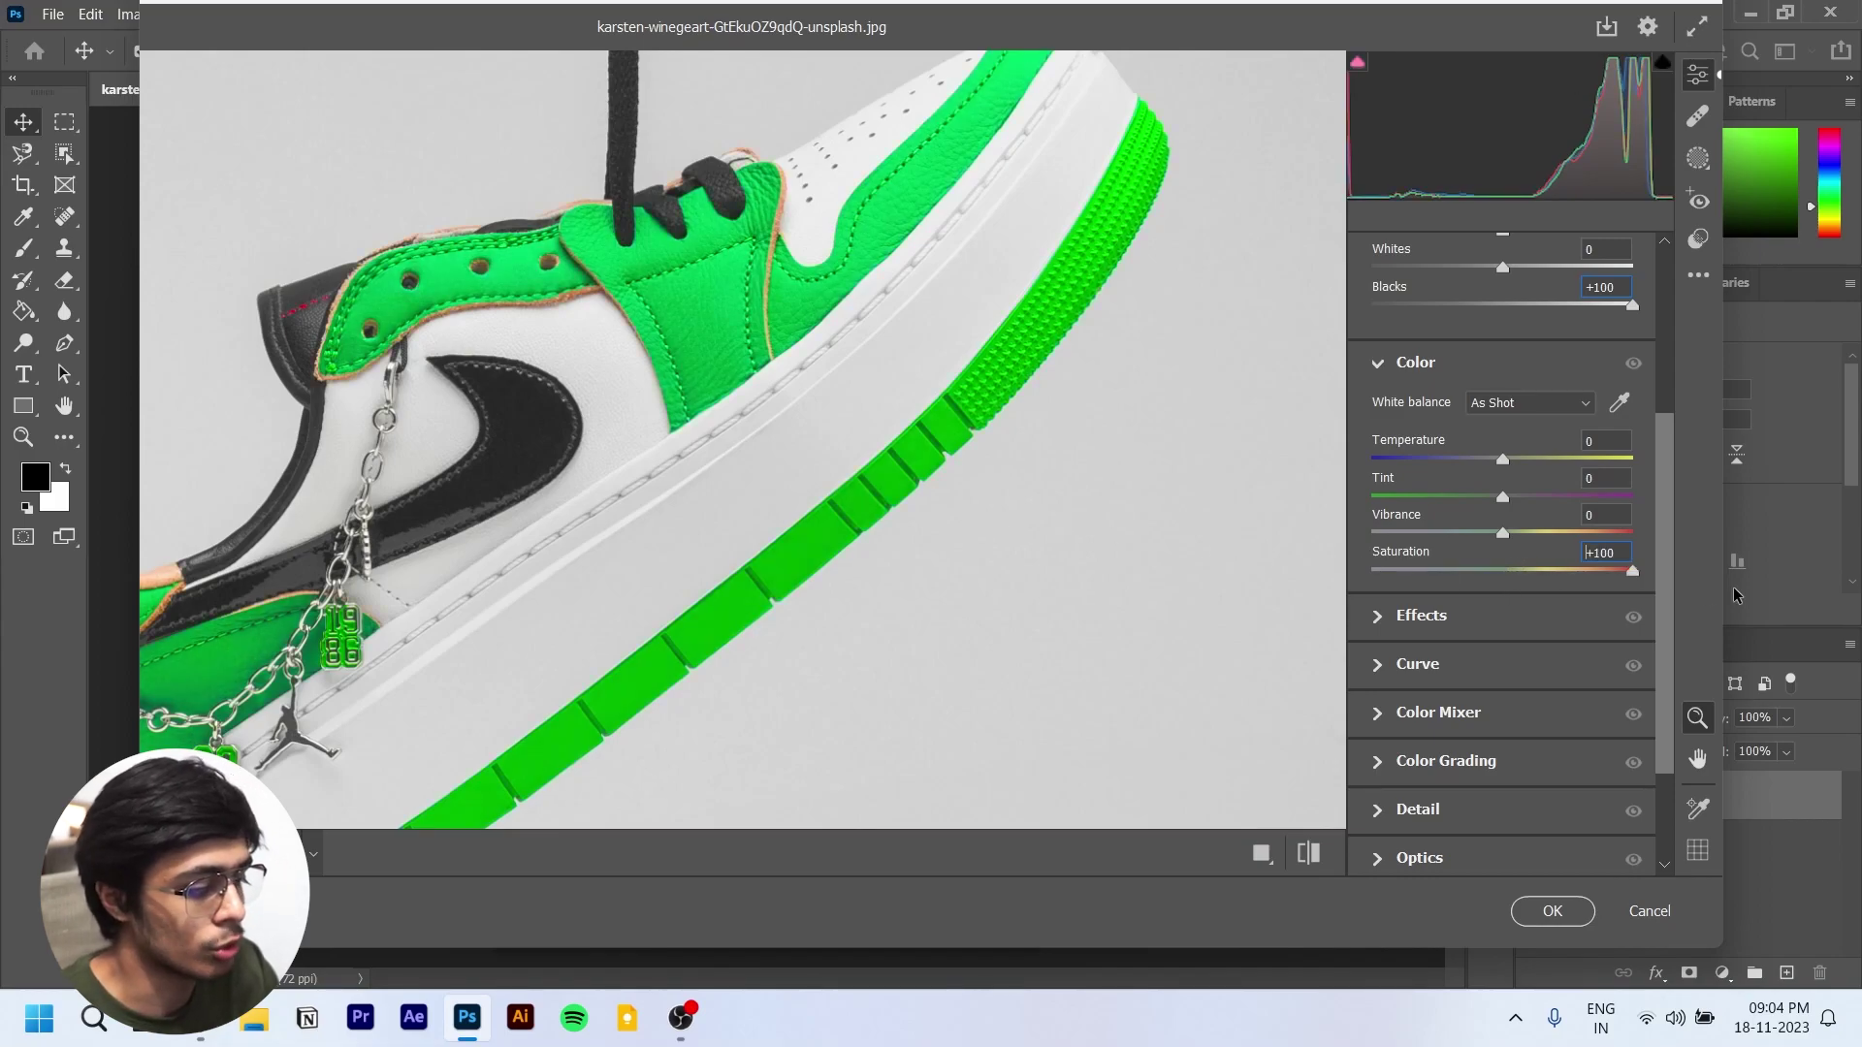
{"action": "left_click_drag", "start_coordinate": [1605, 607], "coordinate": [1589, 582]}
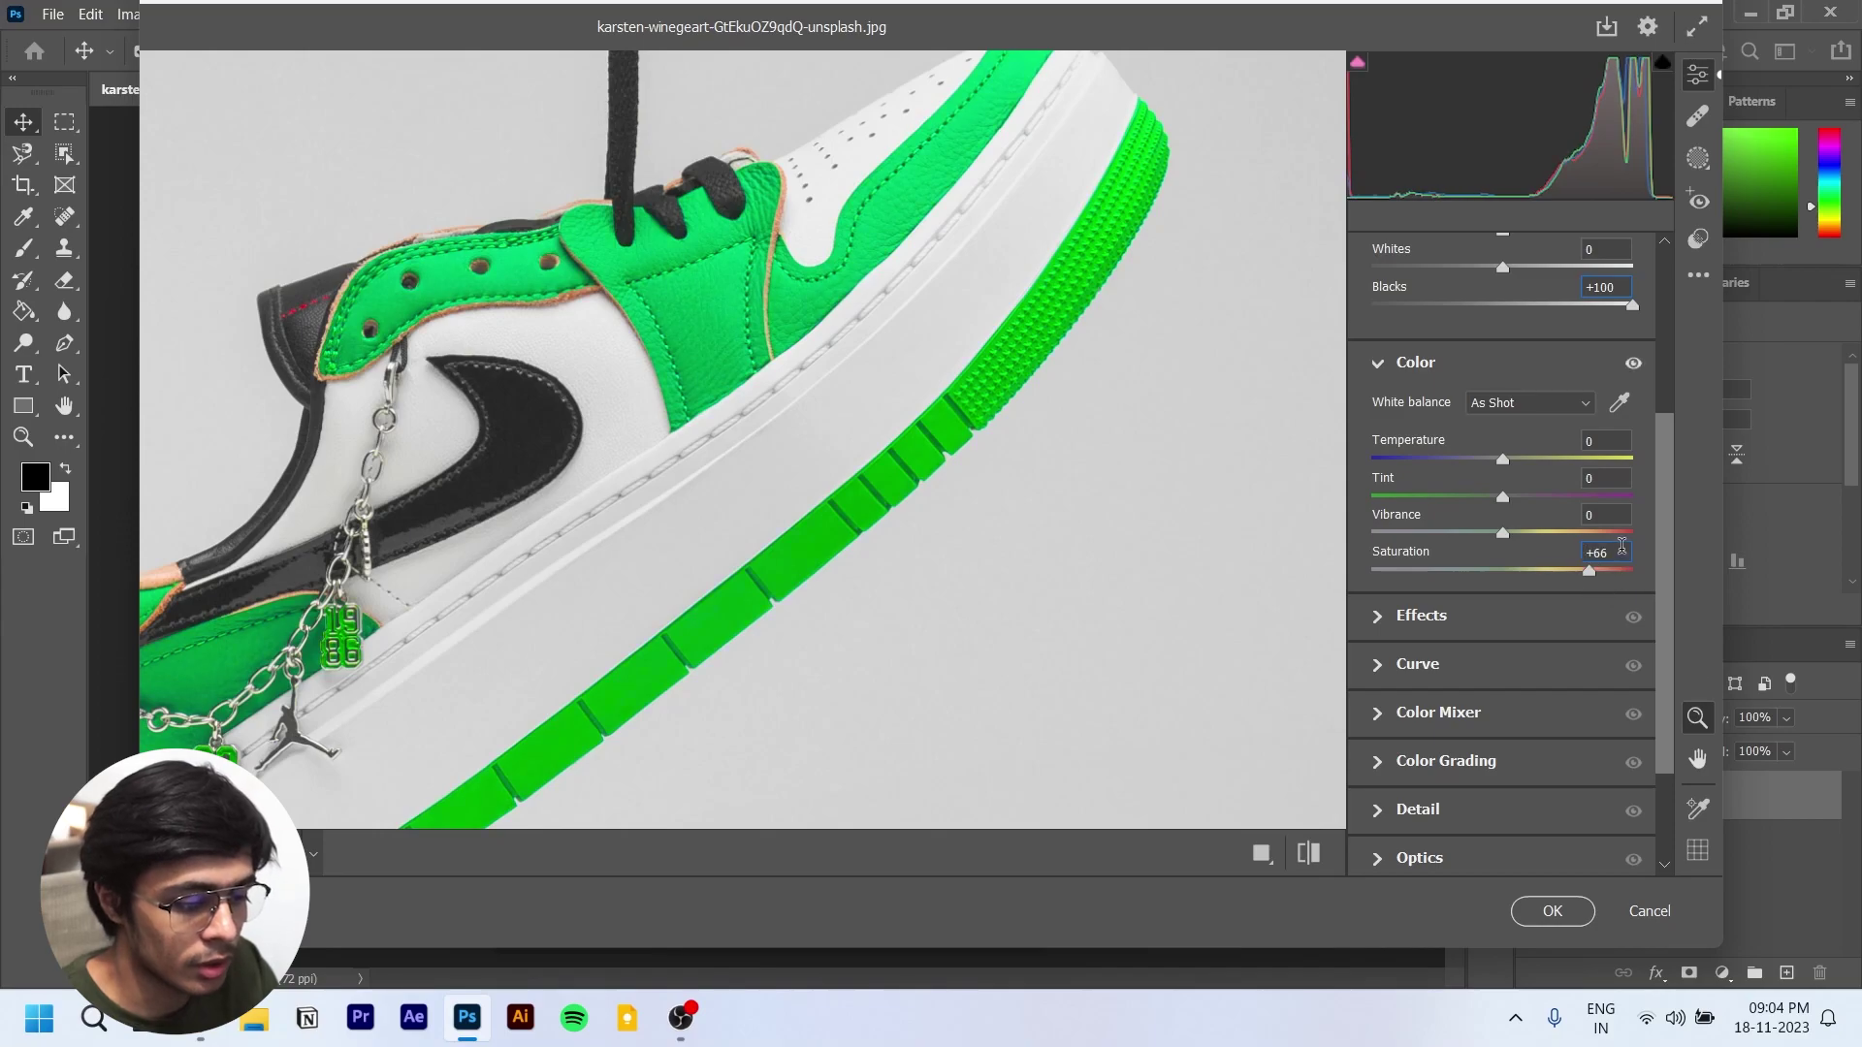
{"action": "double_click", "coordinate": [1521, 563]}
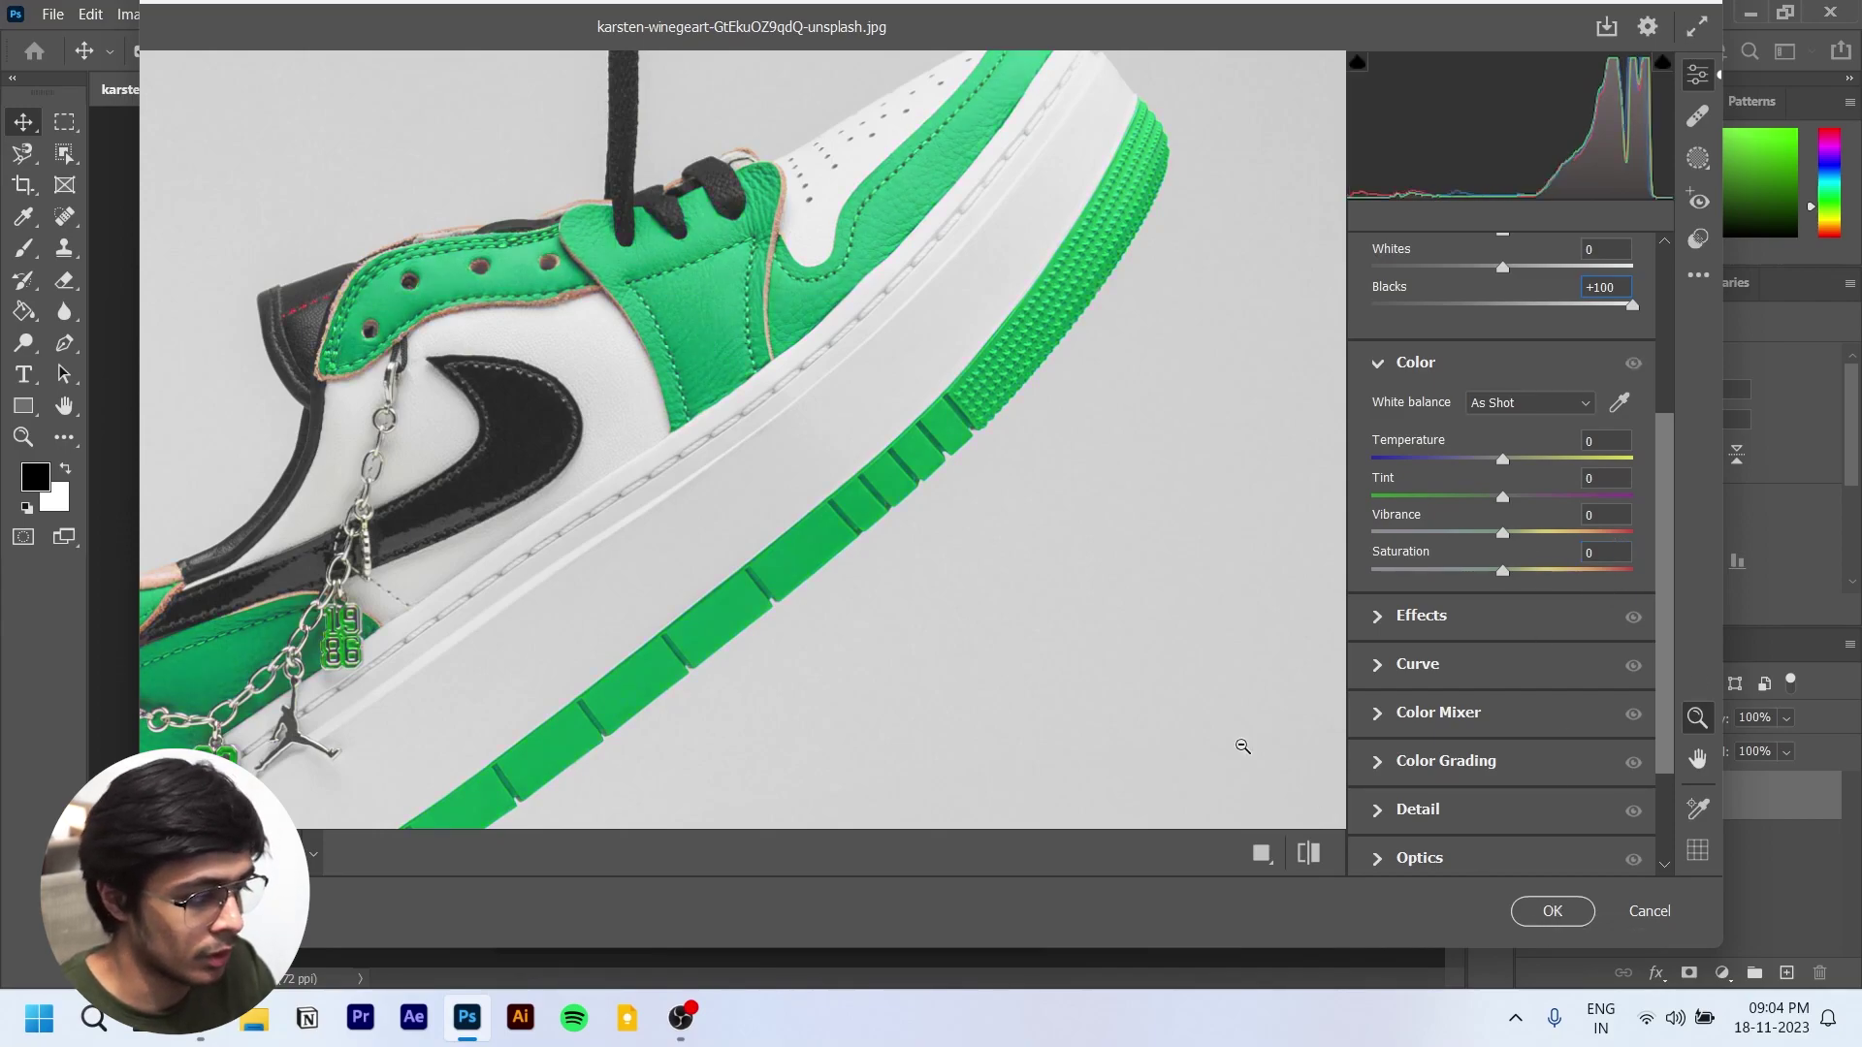
Step: Apply the Camera Raw adjustments to the layer after checking the whole image
{"action": "scroll", "coordinate": [927, 490], "scroll_direction": "down", "scroll_amount": 3}
{"action": "left_click_drag", "start_coordinate": [928, 489], "coordinate": [606, 516]}
{"action": "mouse_move", "coordinate": [784, 510]}
{"action": "left_mouse_down"}
{"action": "mouse_move", "coordinate": [679, 514]}
{"action": "mouse_move", "coordinate": [764, 505]}
{"action": "left_mouse_up"}
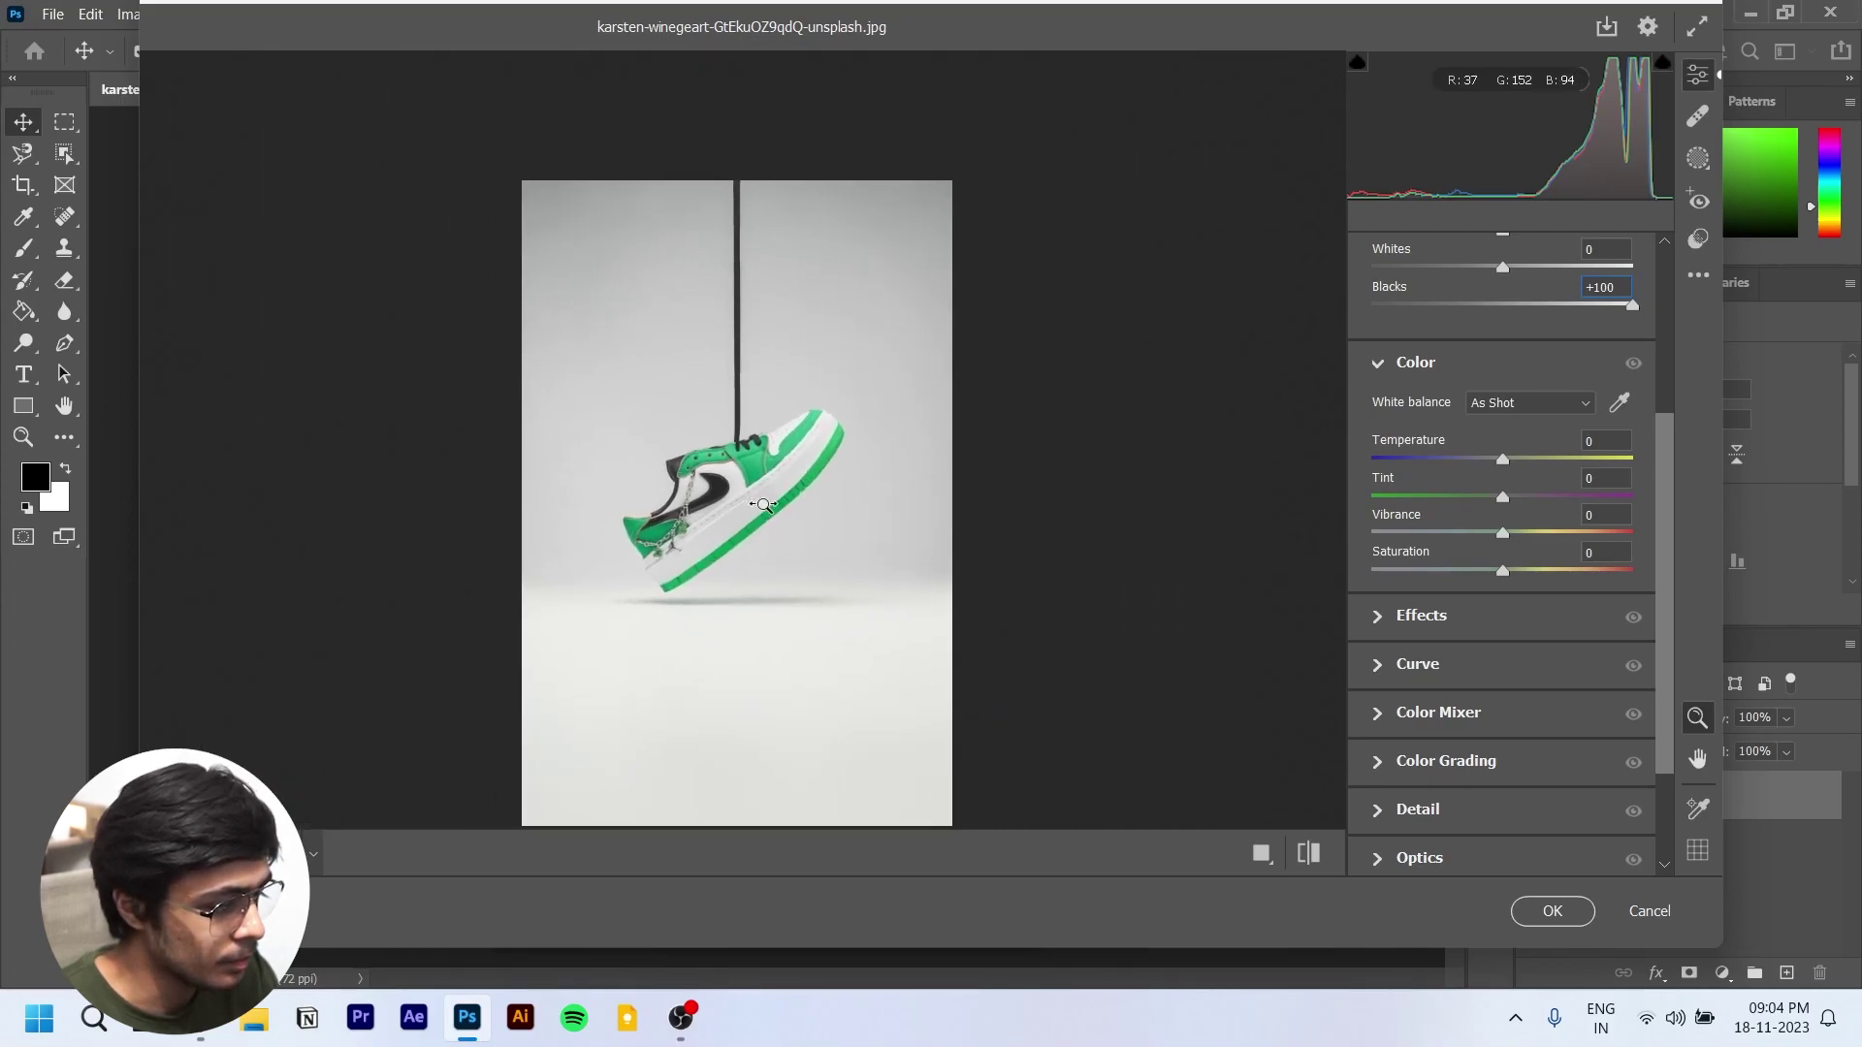
{"action": "left_click", "coordinate": [1549, 913]}
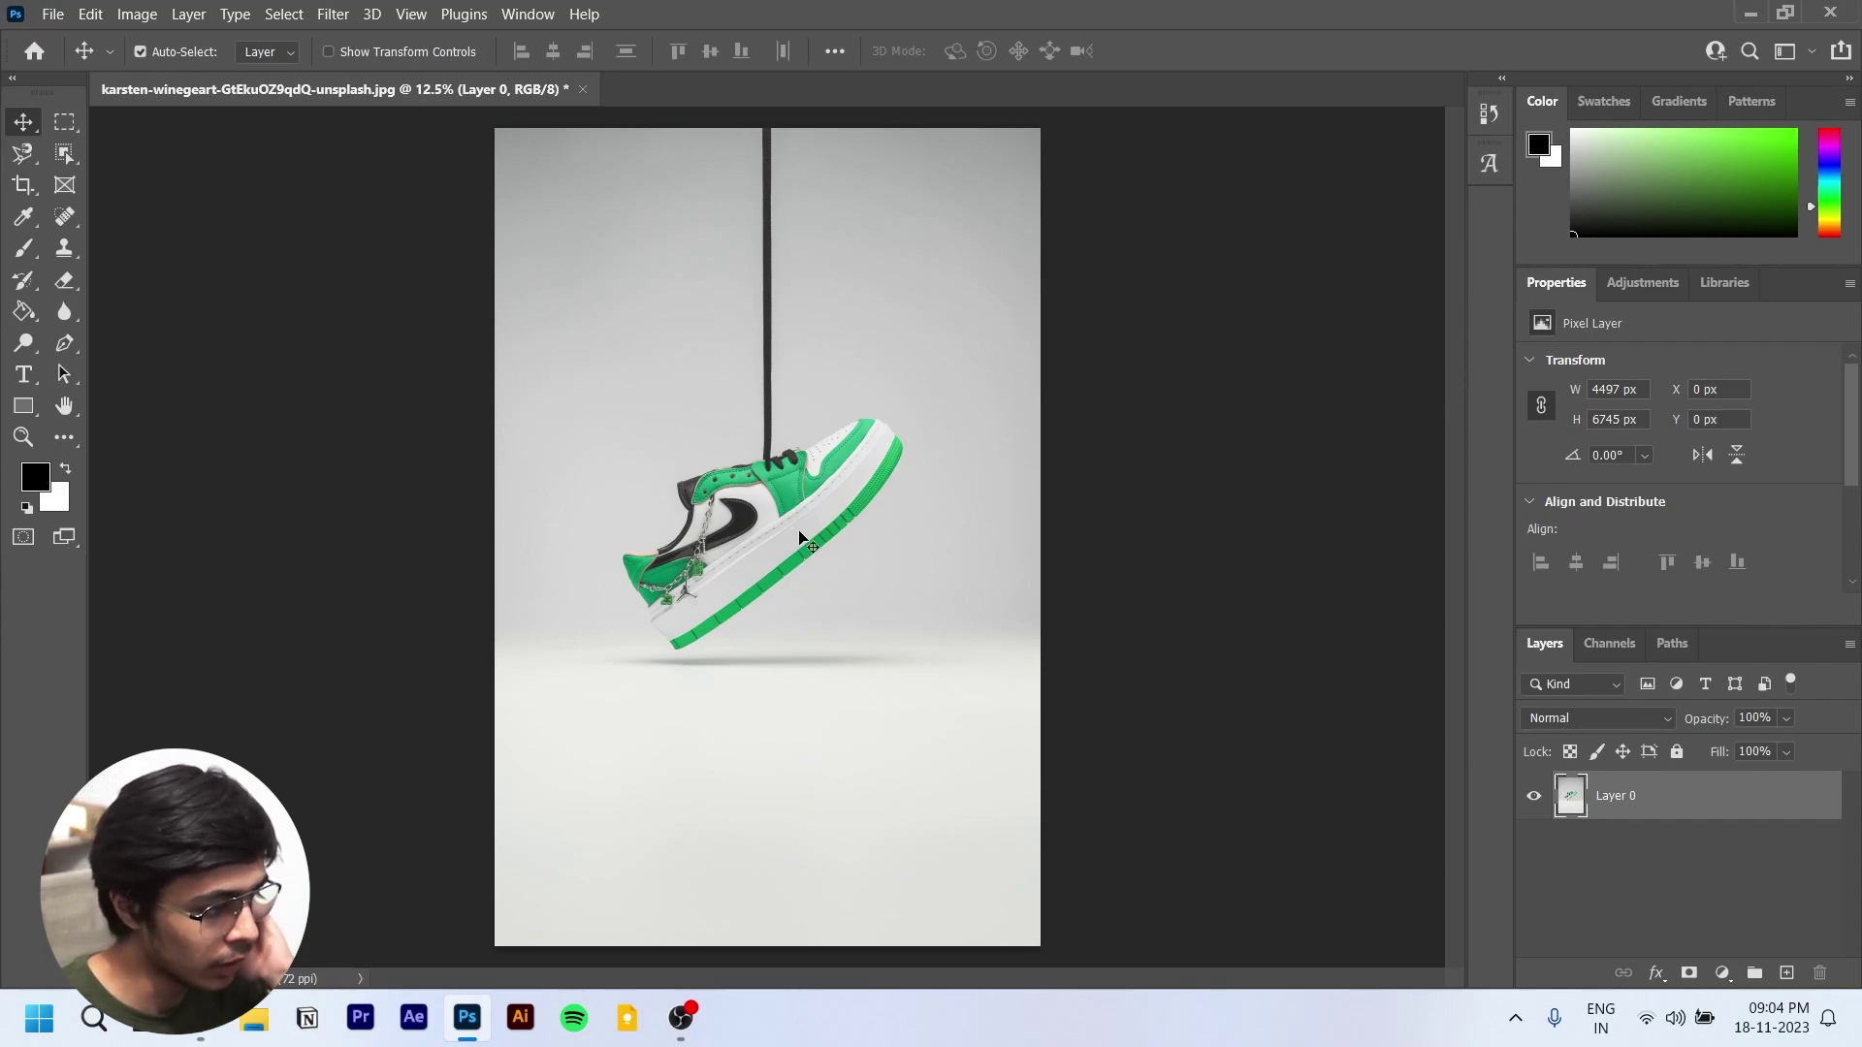
Step: Select the sneaker and its hanging lace automatically with Select Subject
{"action": "scroll", "coordinate": [774, 517], "scroll_direction": "up", "scroll_amount": 5}
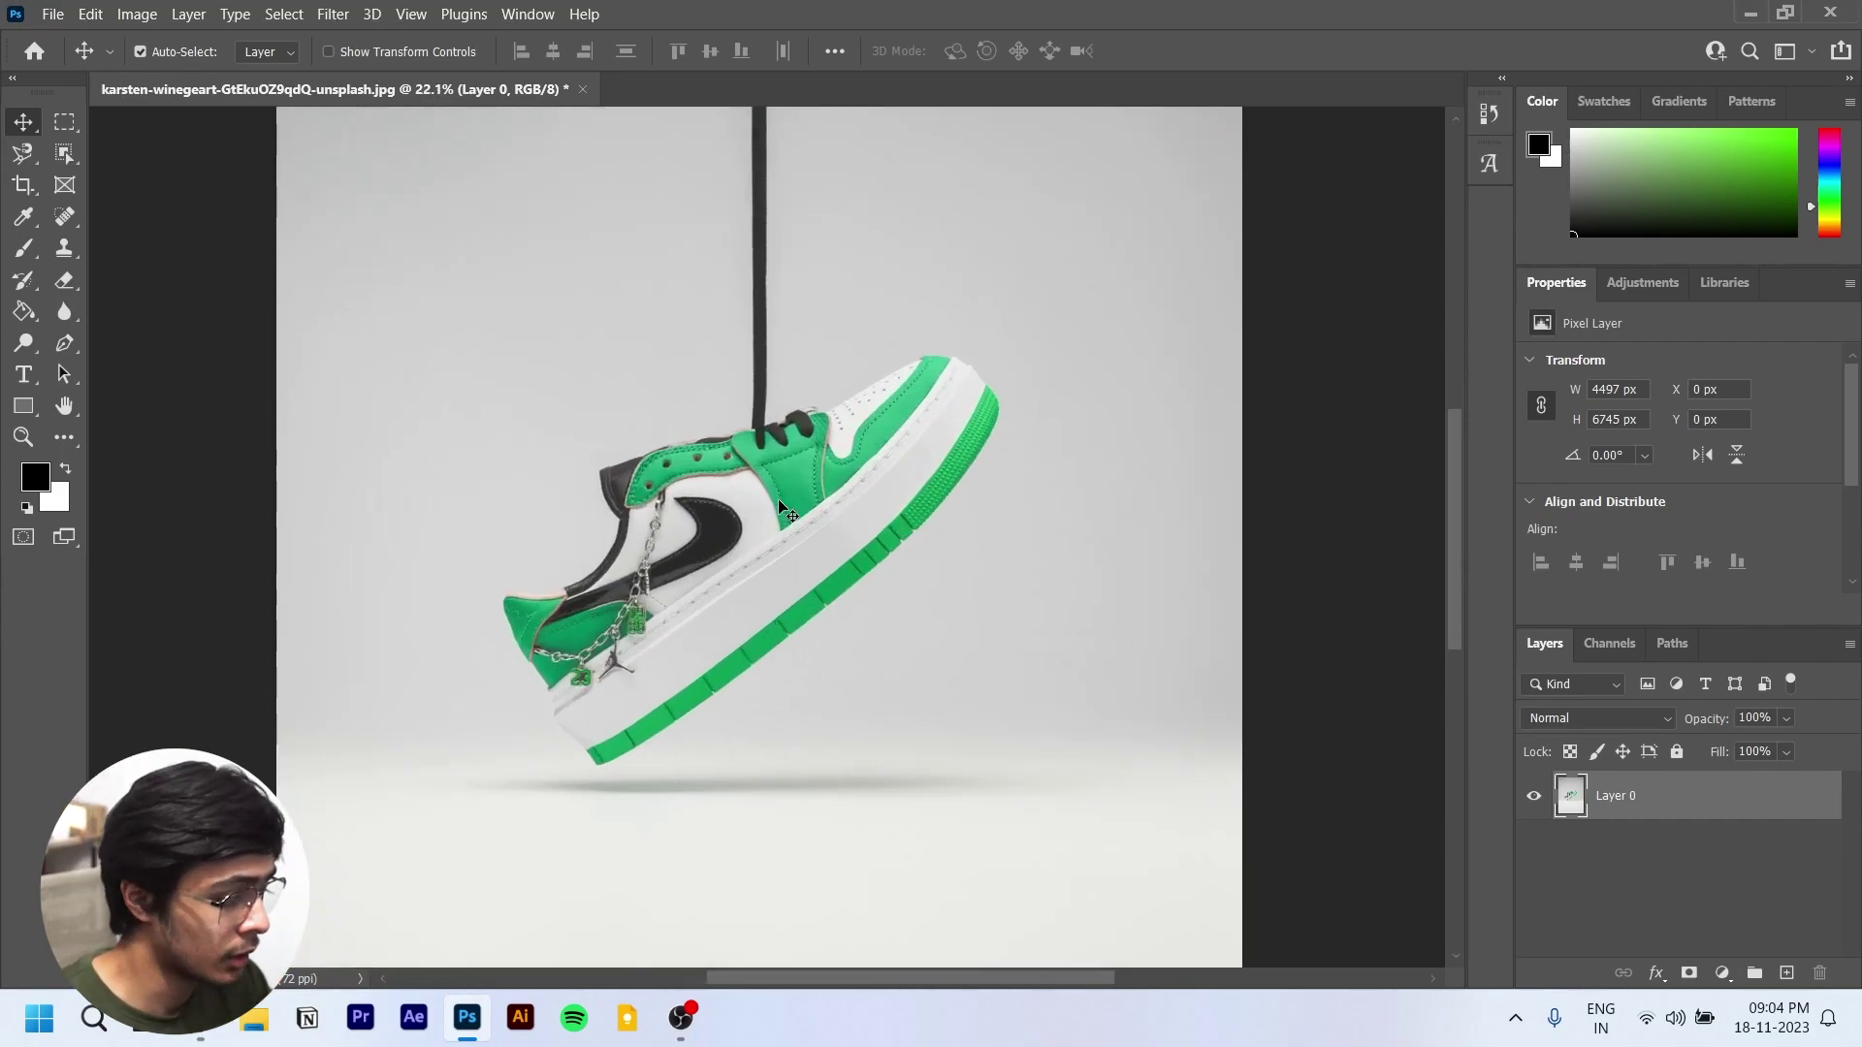
{"action": "left_click", "coordinate": [548, 10]}
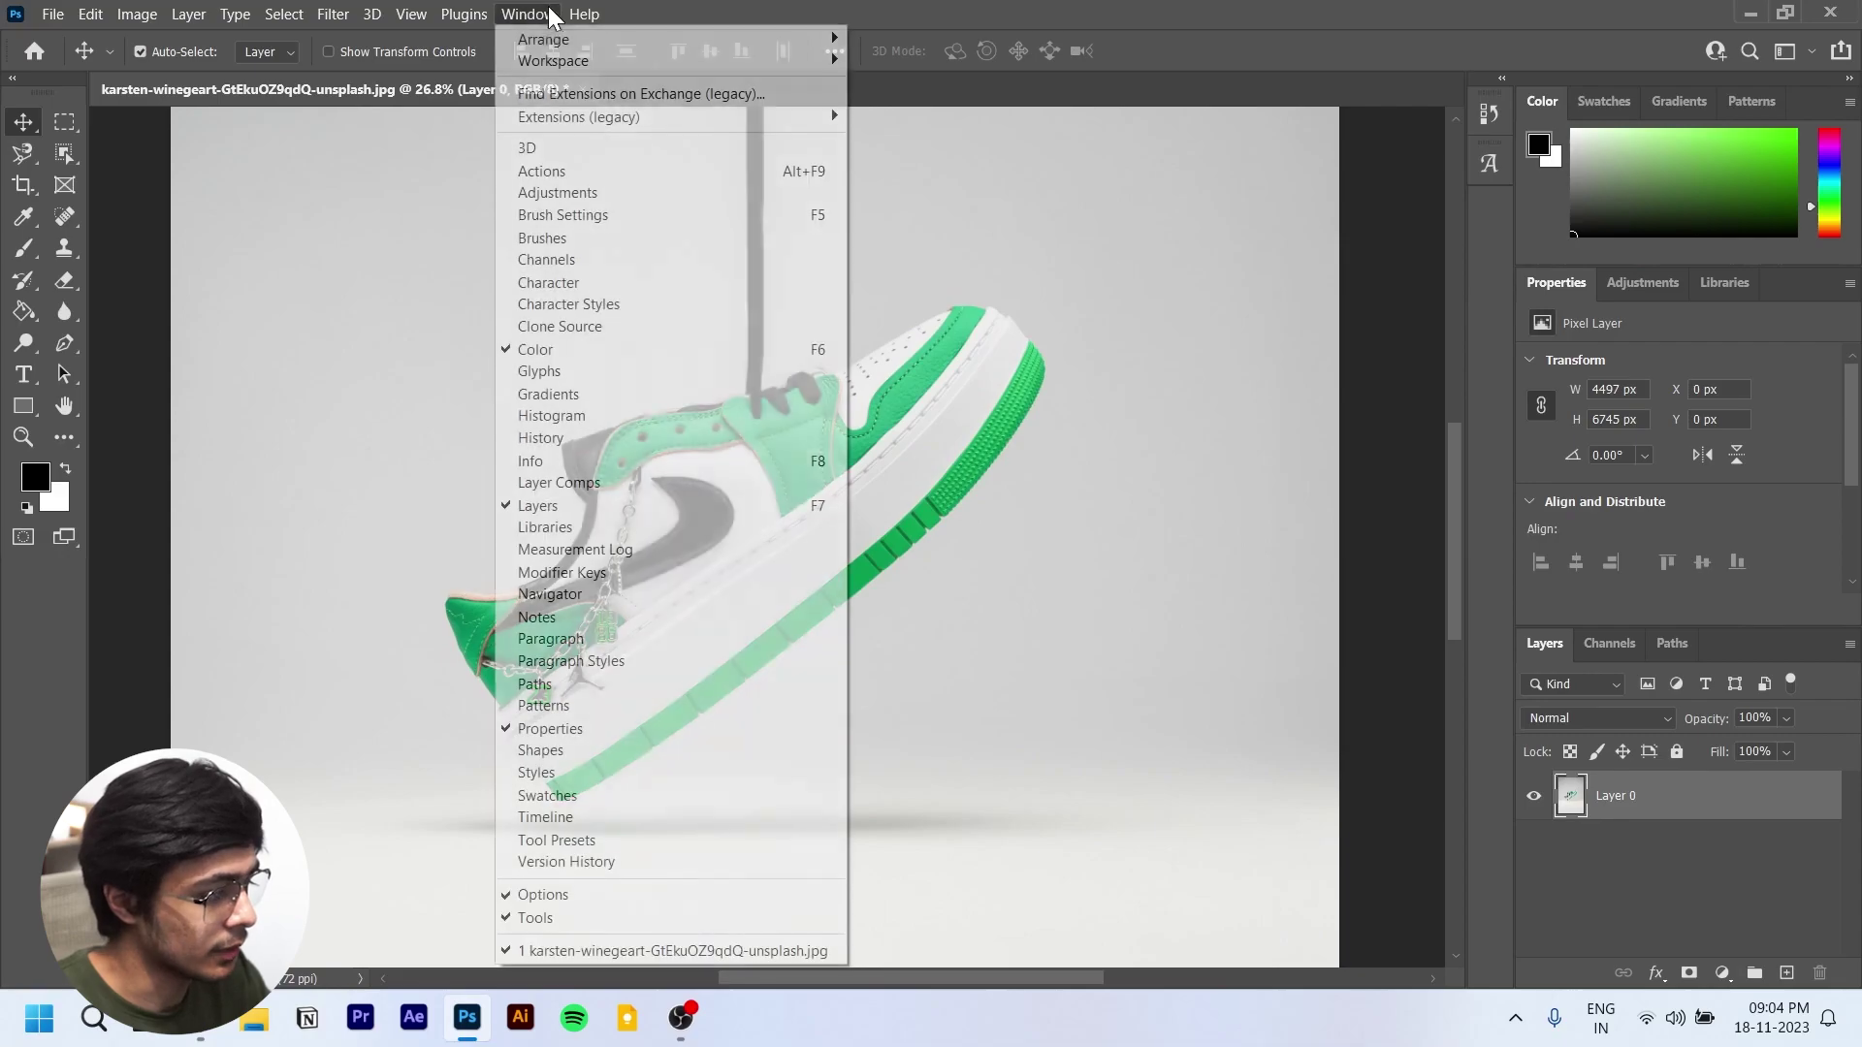
{"action": "mouse_move", "coordinate": [296, 21]}
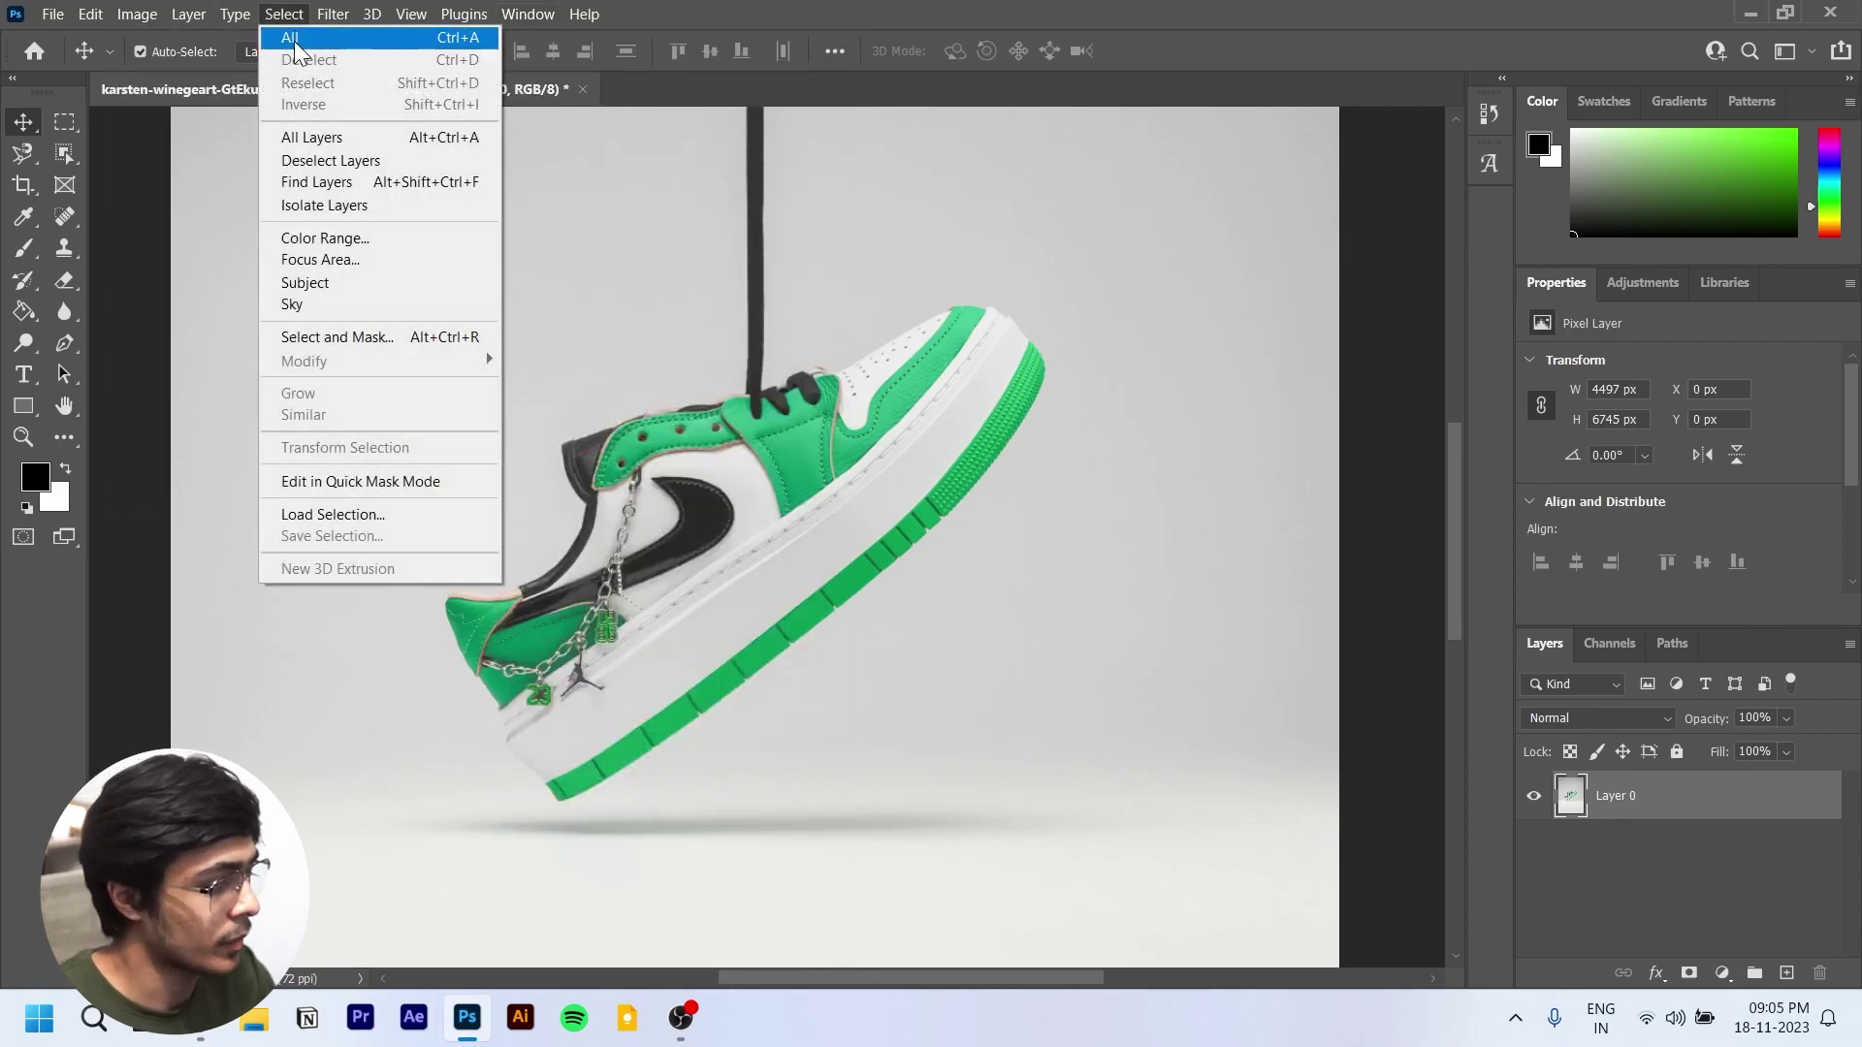
{"action": "left_click", "coordinate": [340, 283]}
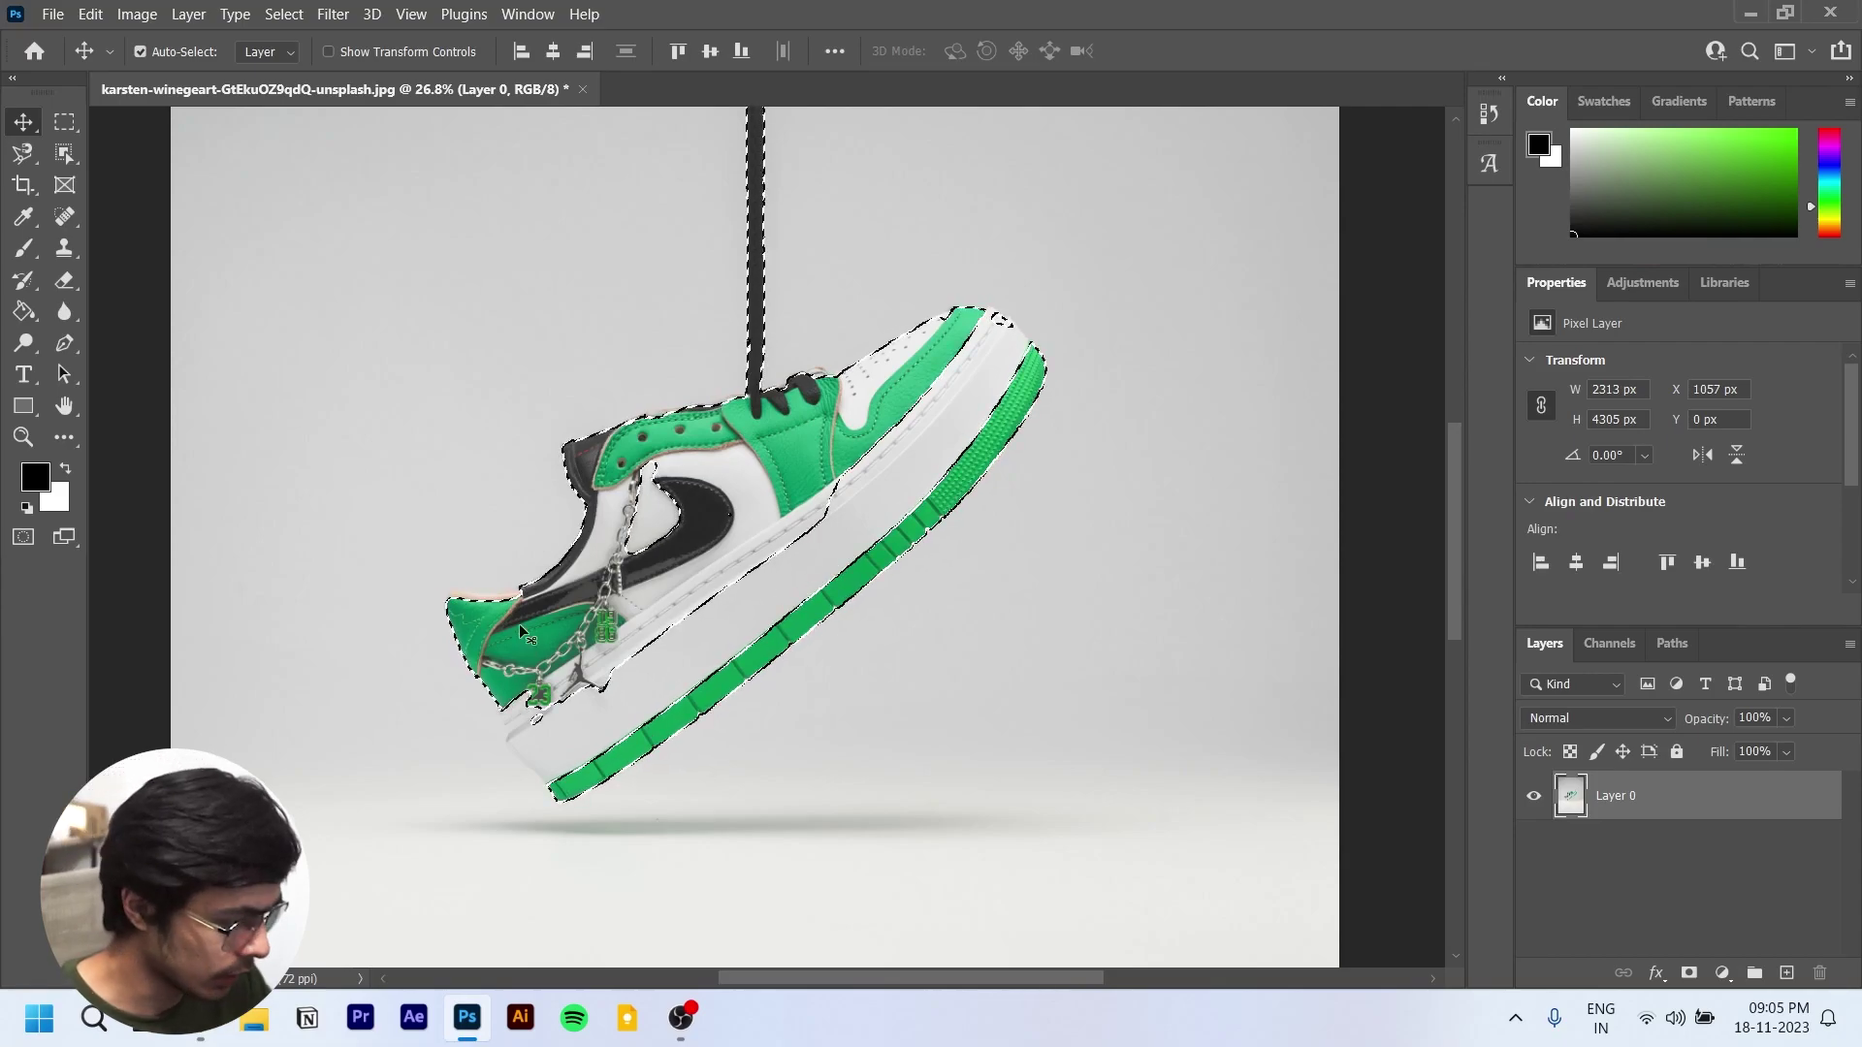
Step: Add the beige lining along the top edge of the heel to the selection with the Polygonal Lasso Tool
{"action": "scroll", "coordinate": [518, 643], "scroll_direction": "up", "scroll_amount": 10}
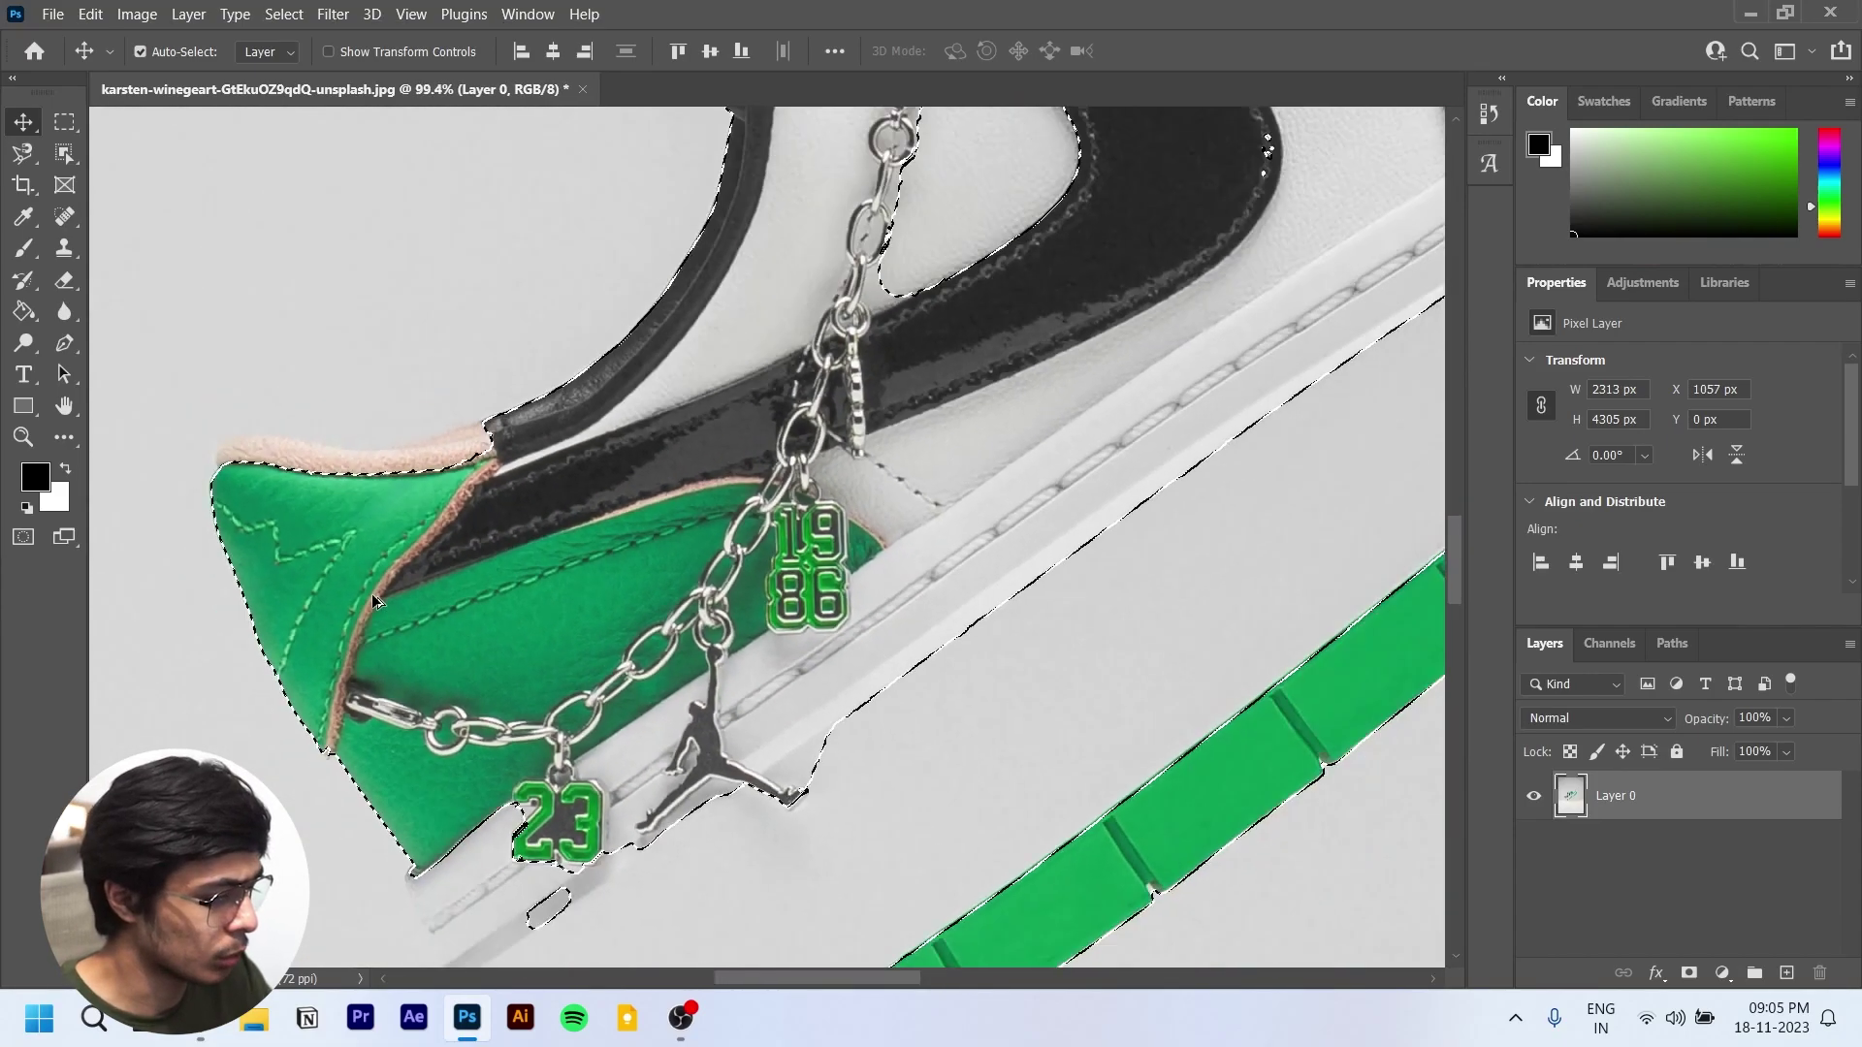
{"action": "scroll", "coordinate": [371, 594], "scroll_direction": "down", "scroll_amount": 1}
{"action": "left_click", "coordinate": [23, 153]}
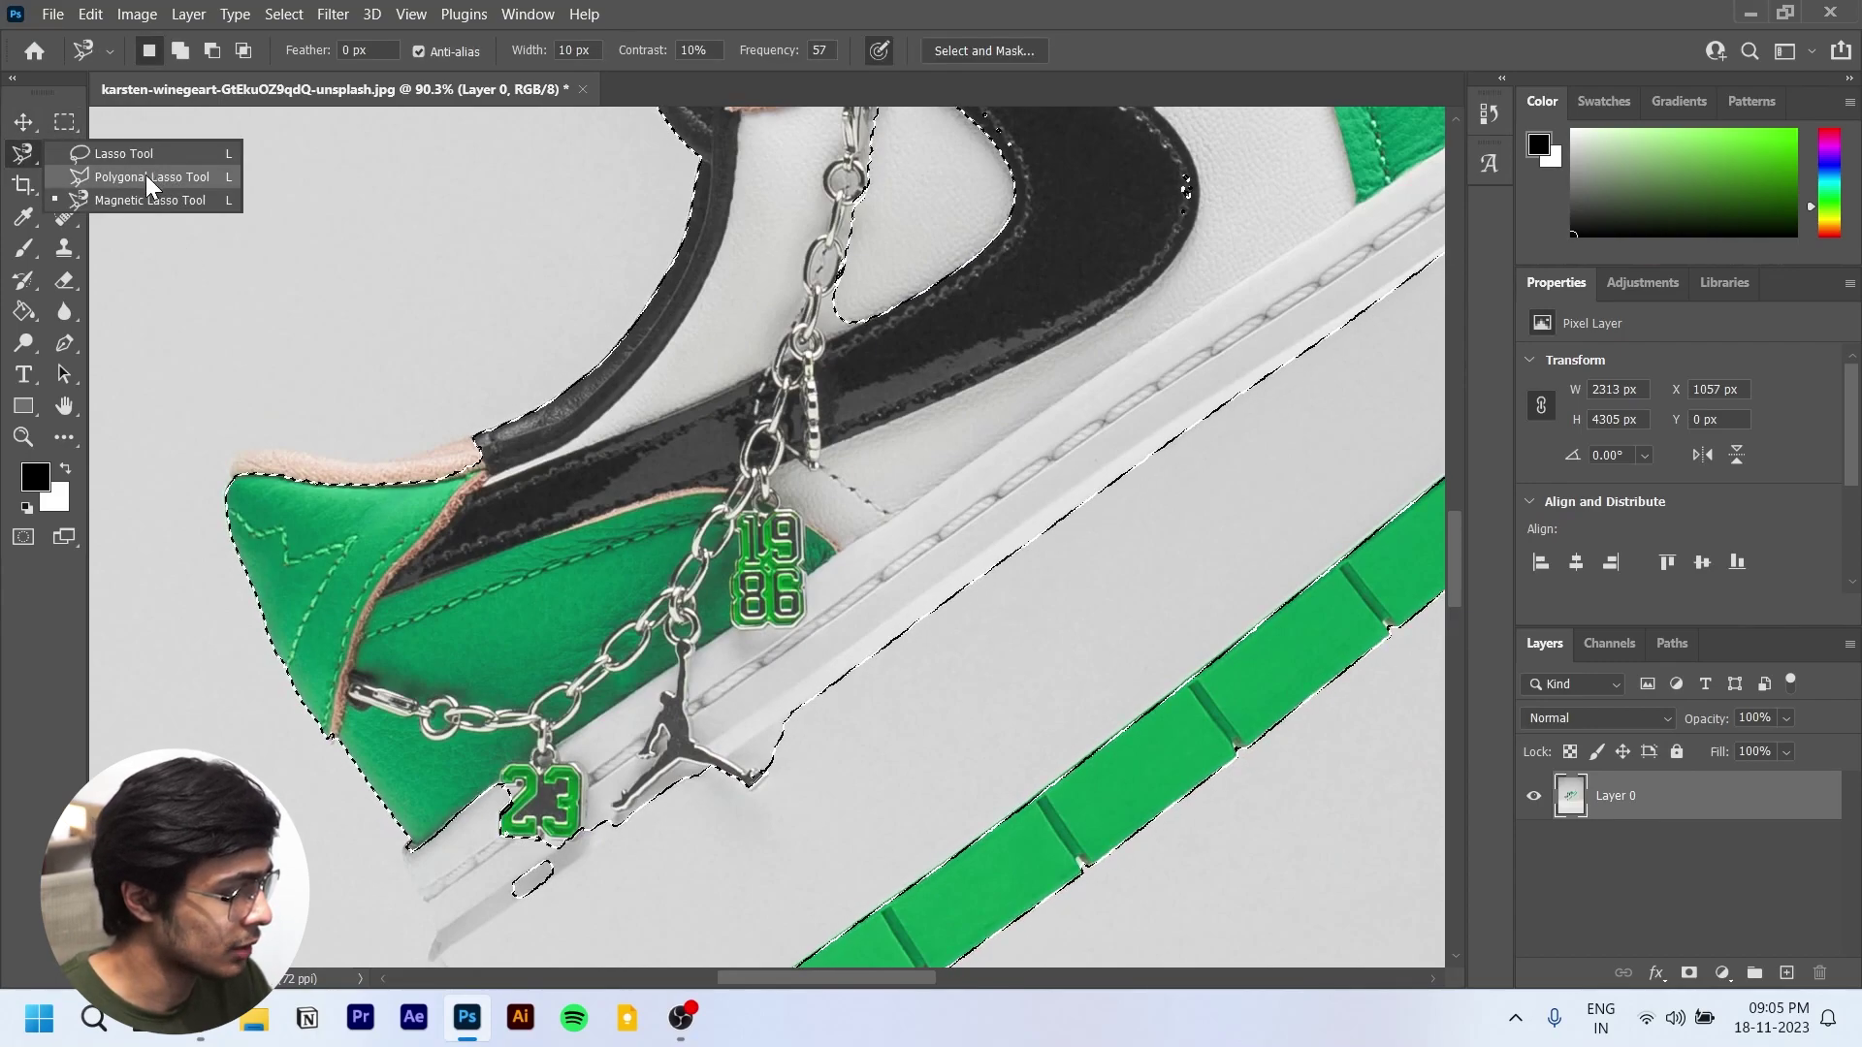
{"action": "left_click", "coordinate": [149, 177]}
{"action": "scroll", "coordinate": [198, 485], "scroll_direction": "up", "scroll_amount": 5}
{"action": "scroll", "coordinate": [275, 487], "scroll_direction": "up", "scroll_amount": 4}
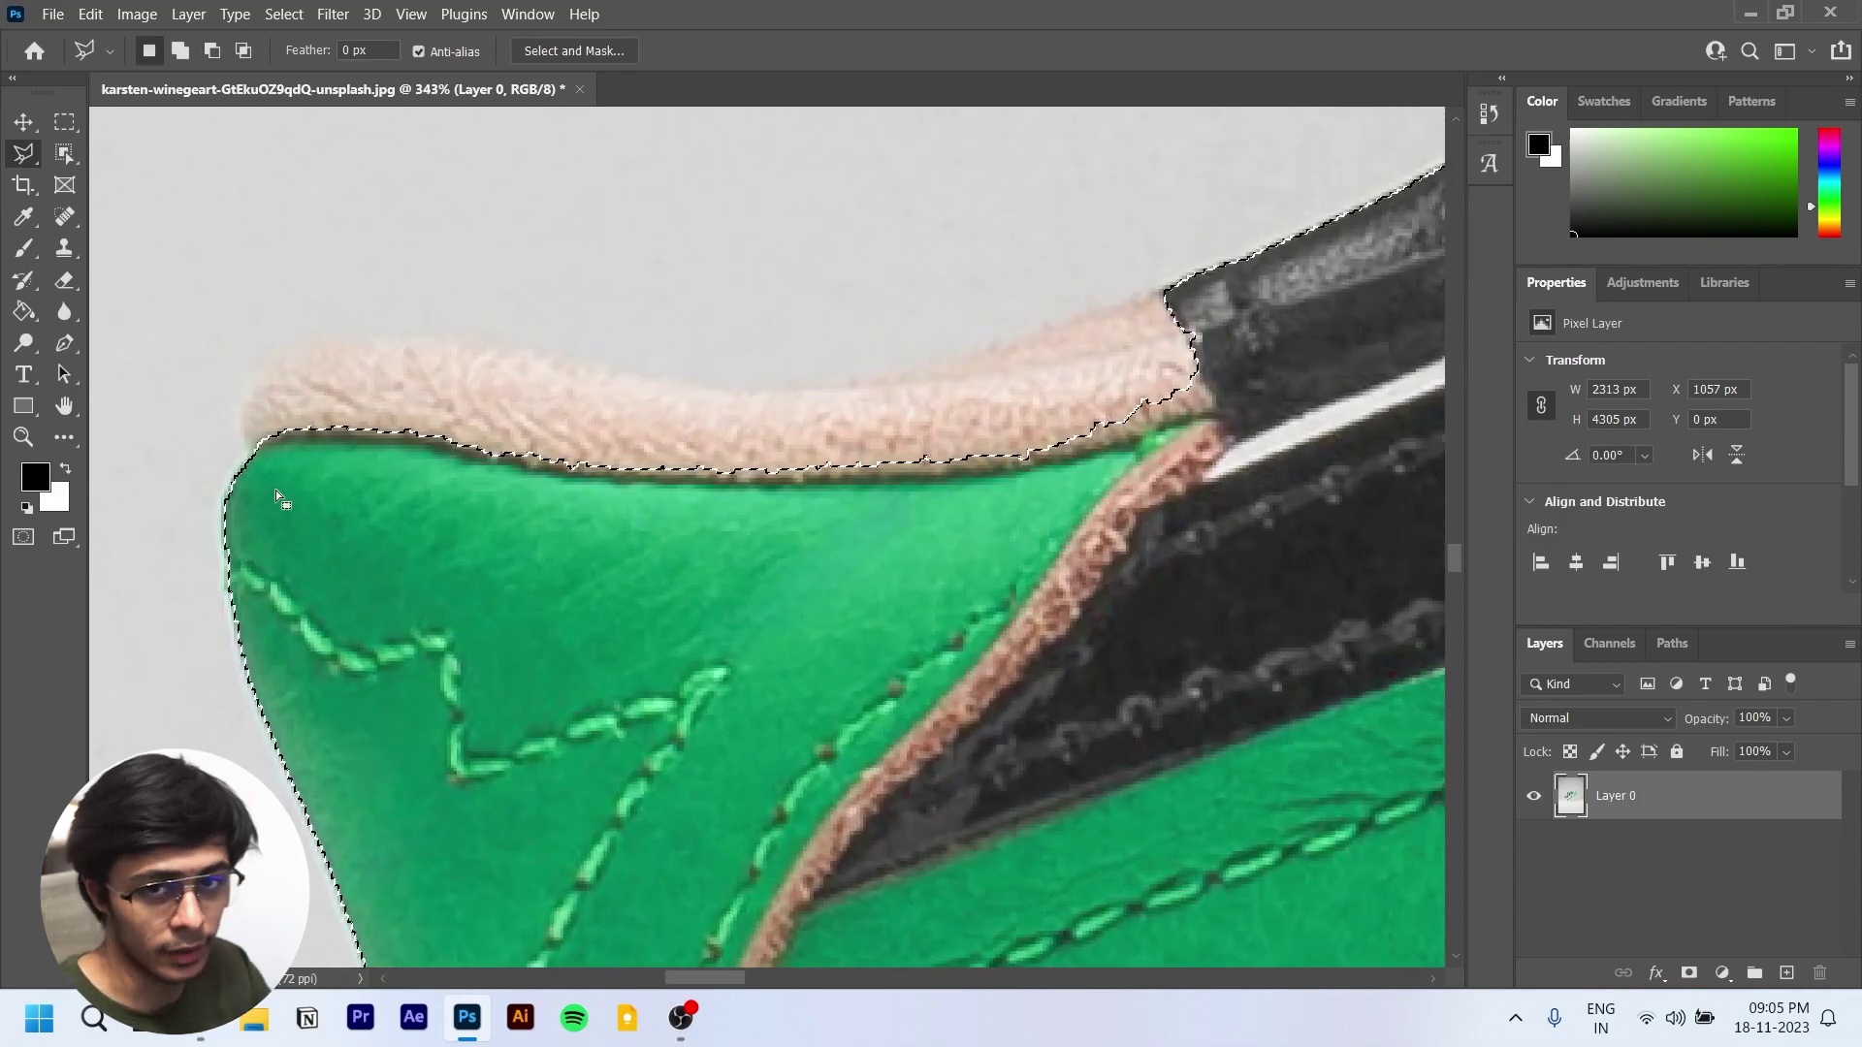
{"action": "key", "text": "shift"}
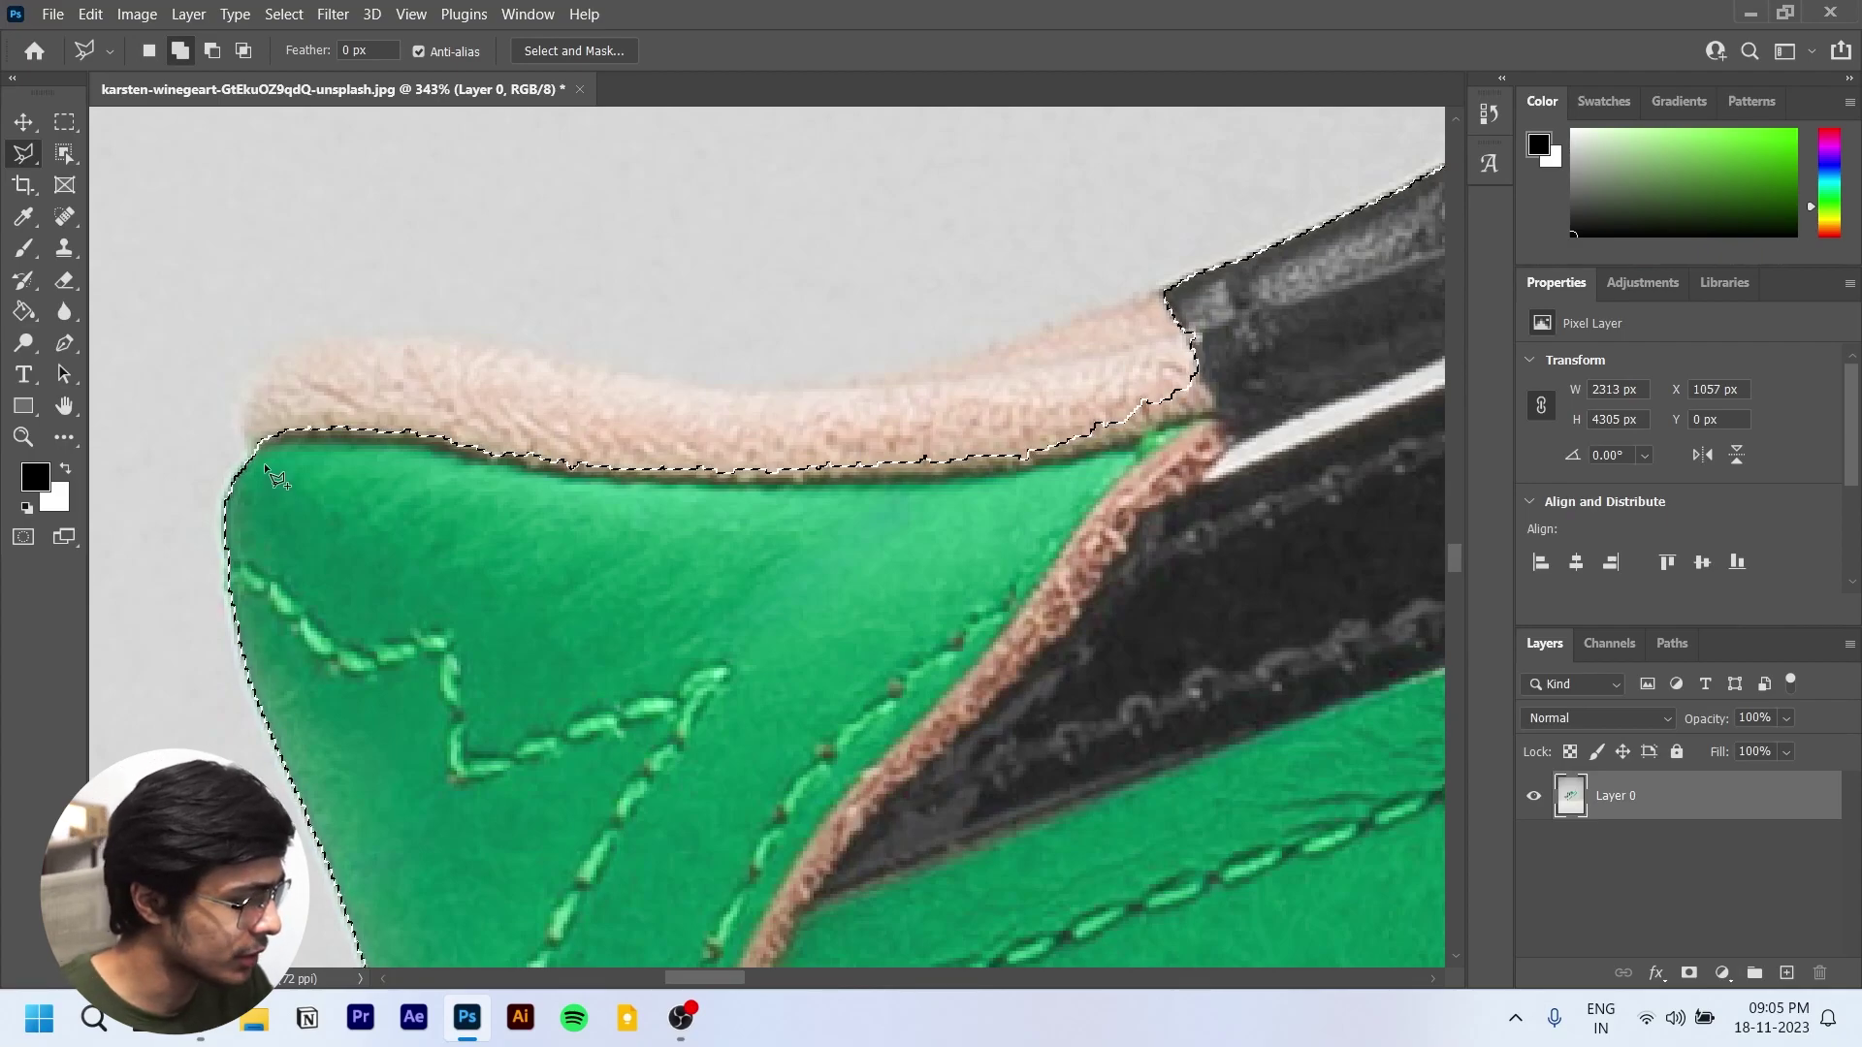
{"action": "left_click", "coordinate": [251, 458]}
{"action": "left_click", "coordinate": [240, 408]}
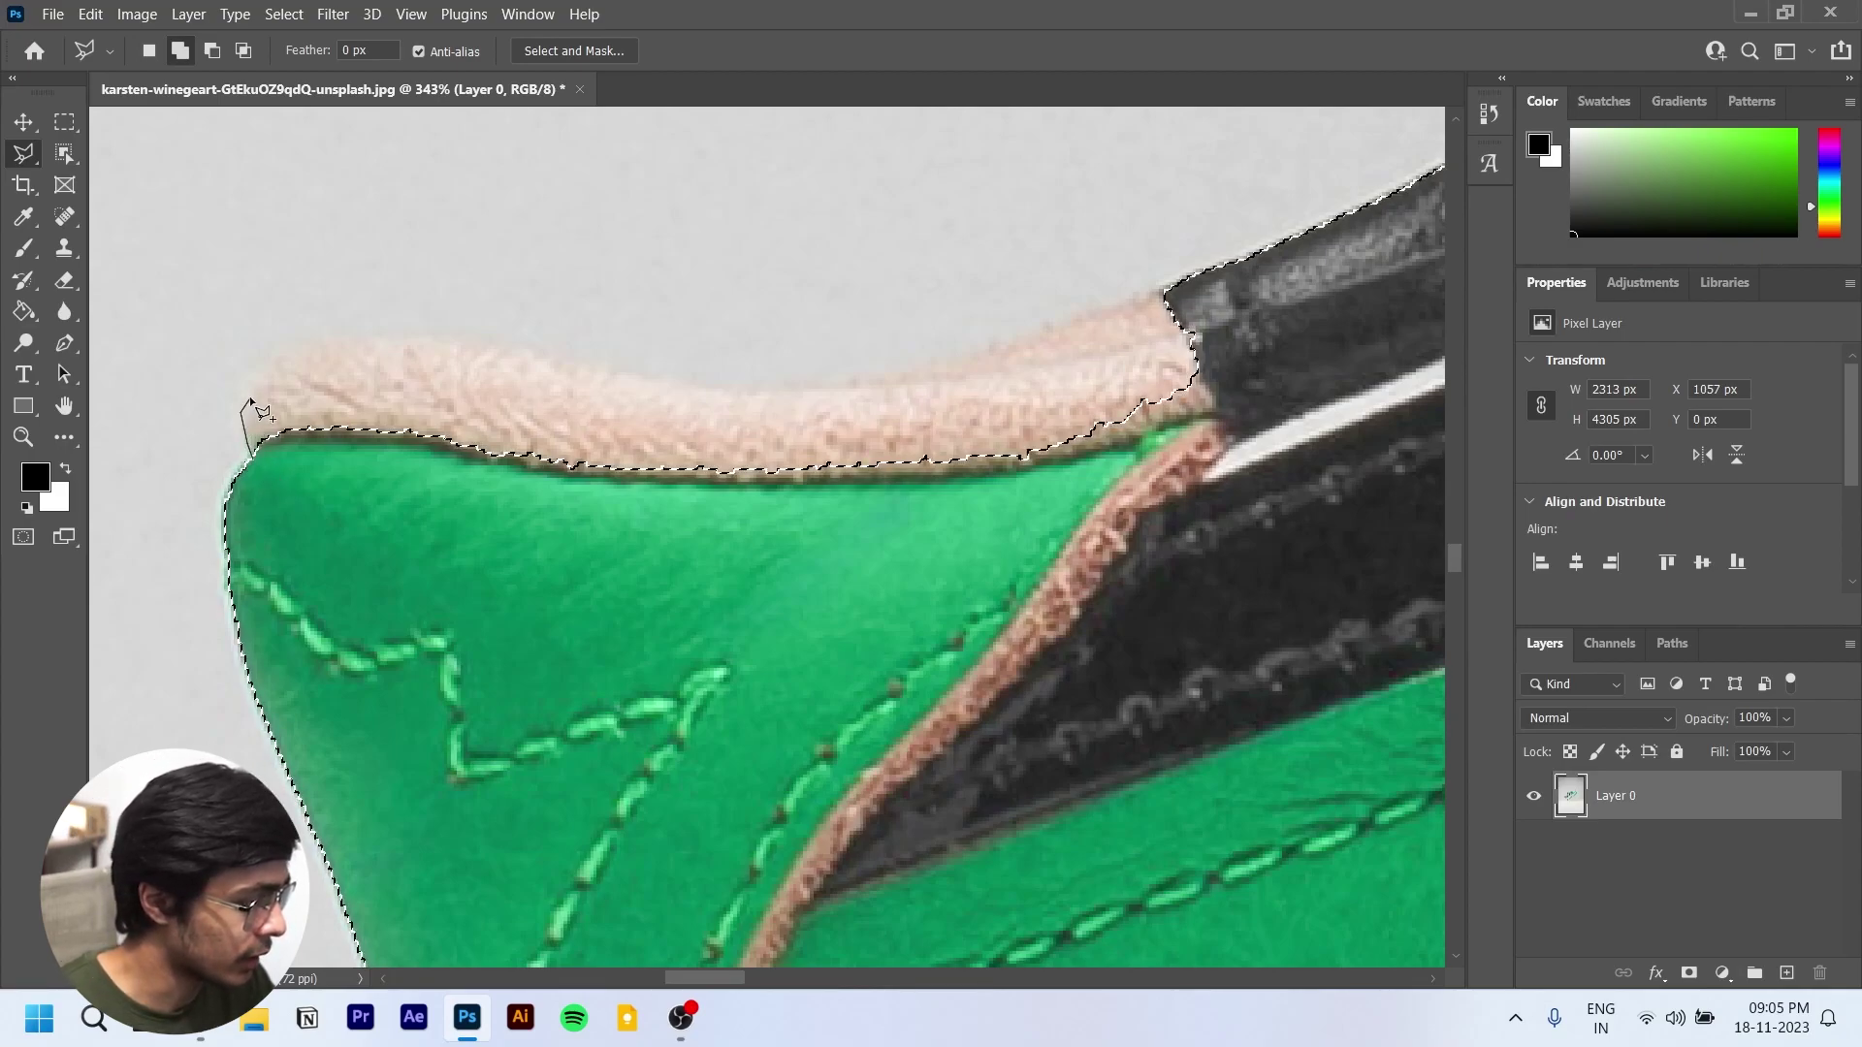
{"action": "left_click", "coordinate": [294, 334]}
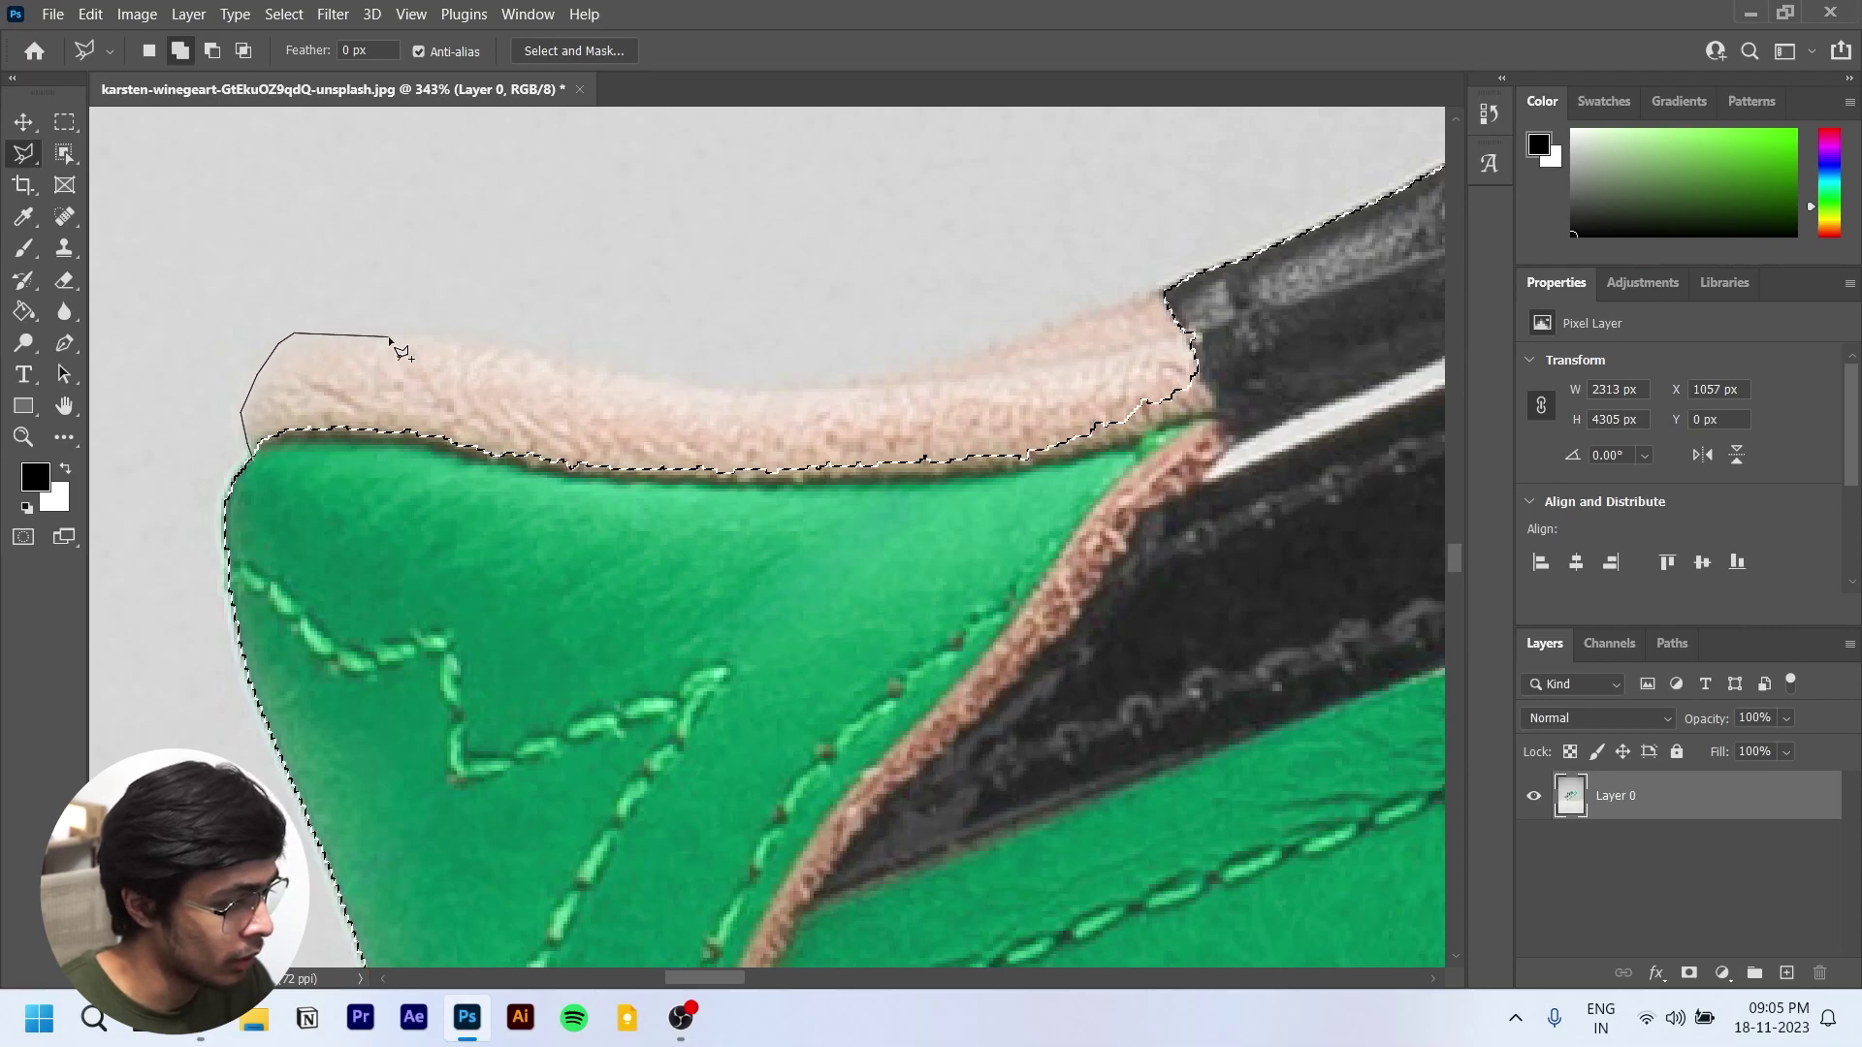
{"action": "left_click", "coordinate": [379, 324]}
{"action": "key", "text": "XF86AudioLowerVolume"}
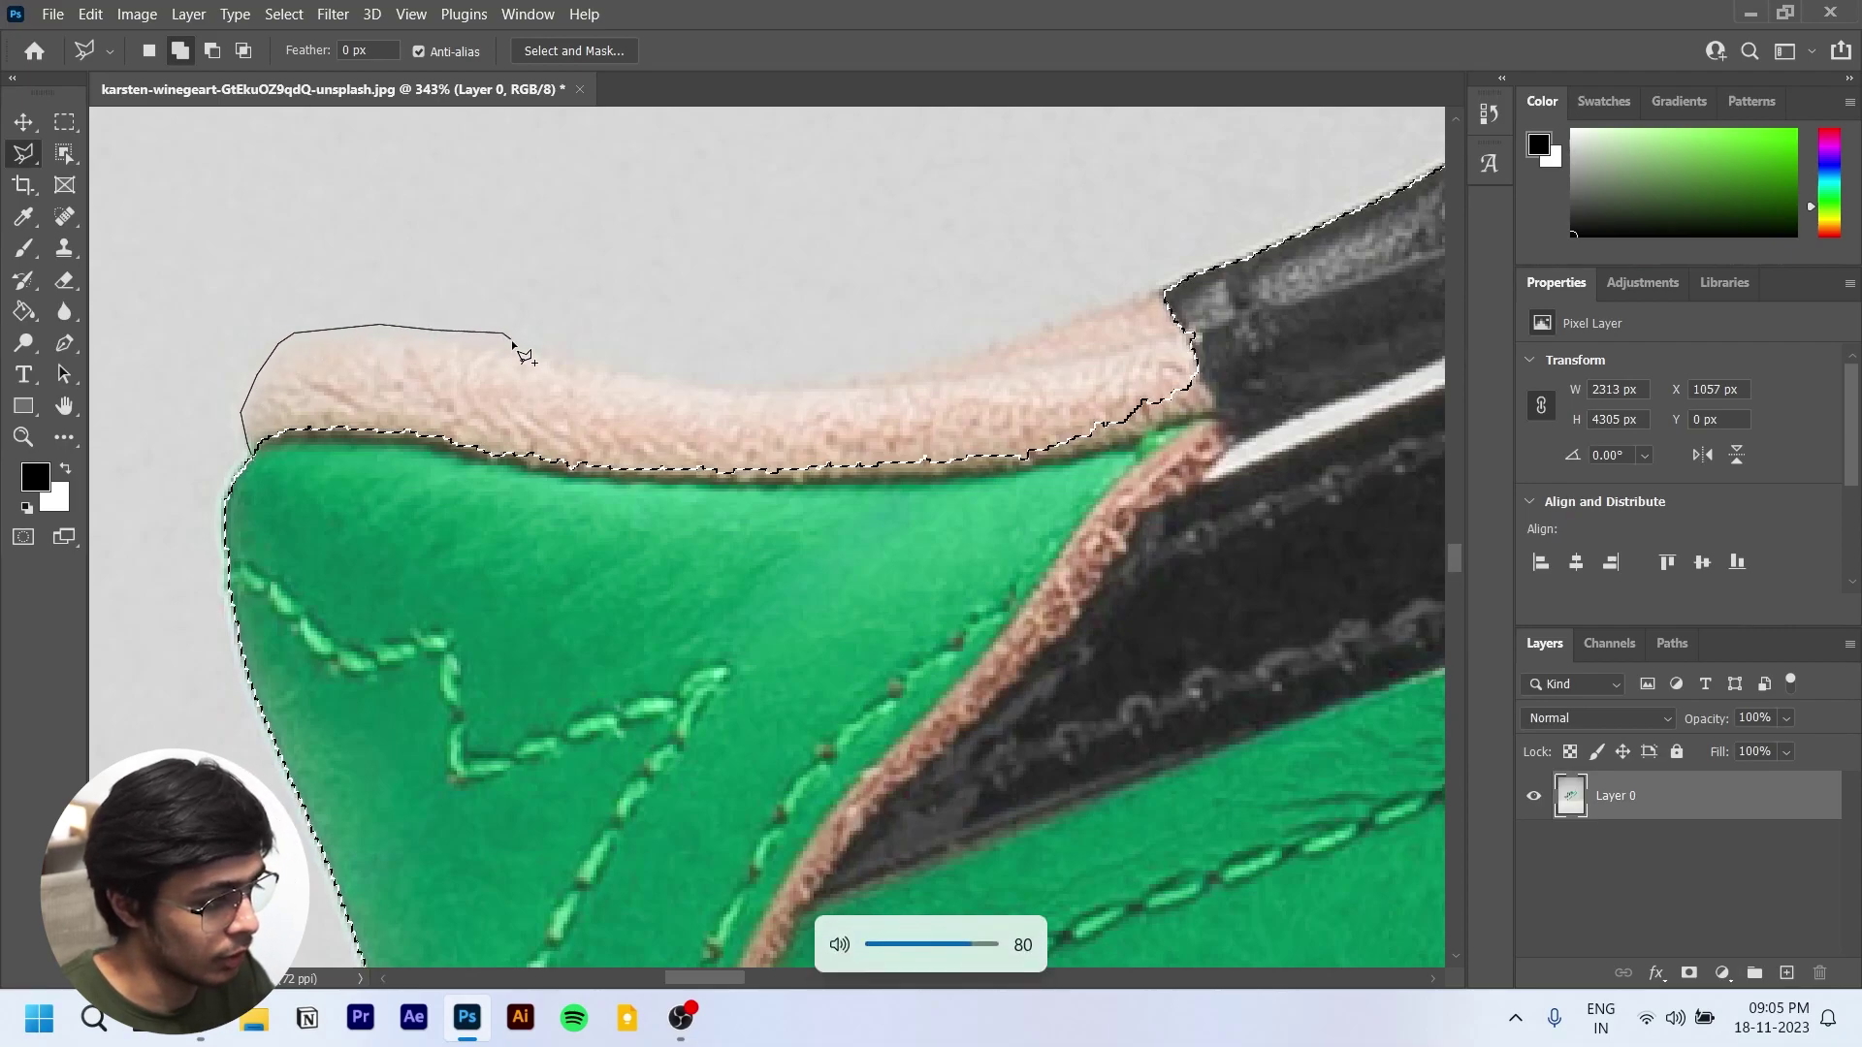
{"action": "left_click", "coordinate": [555, 349]}
{"action": "left_click", "coordinate": [669, 367]}
{"action": "left_click", "coordinate": [779, 383]}
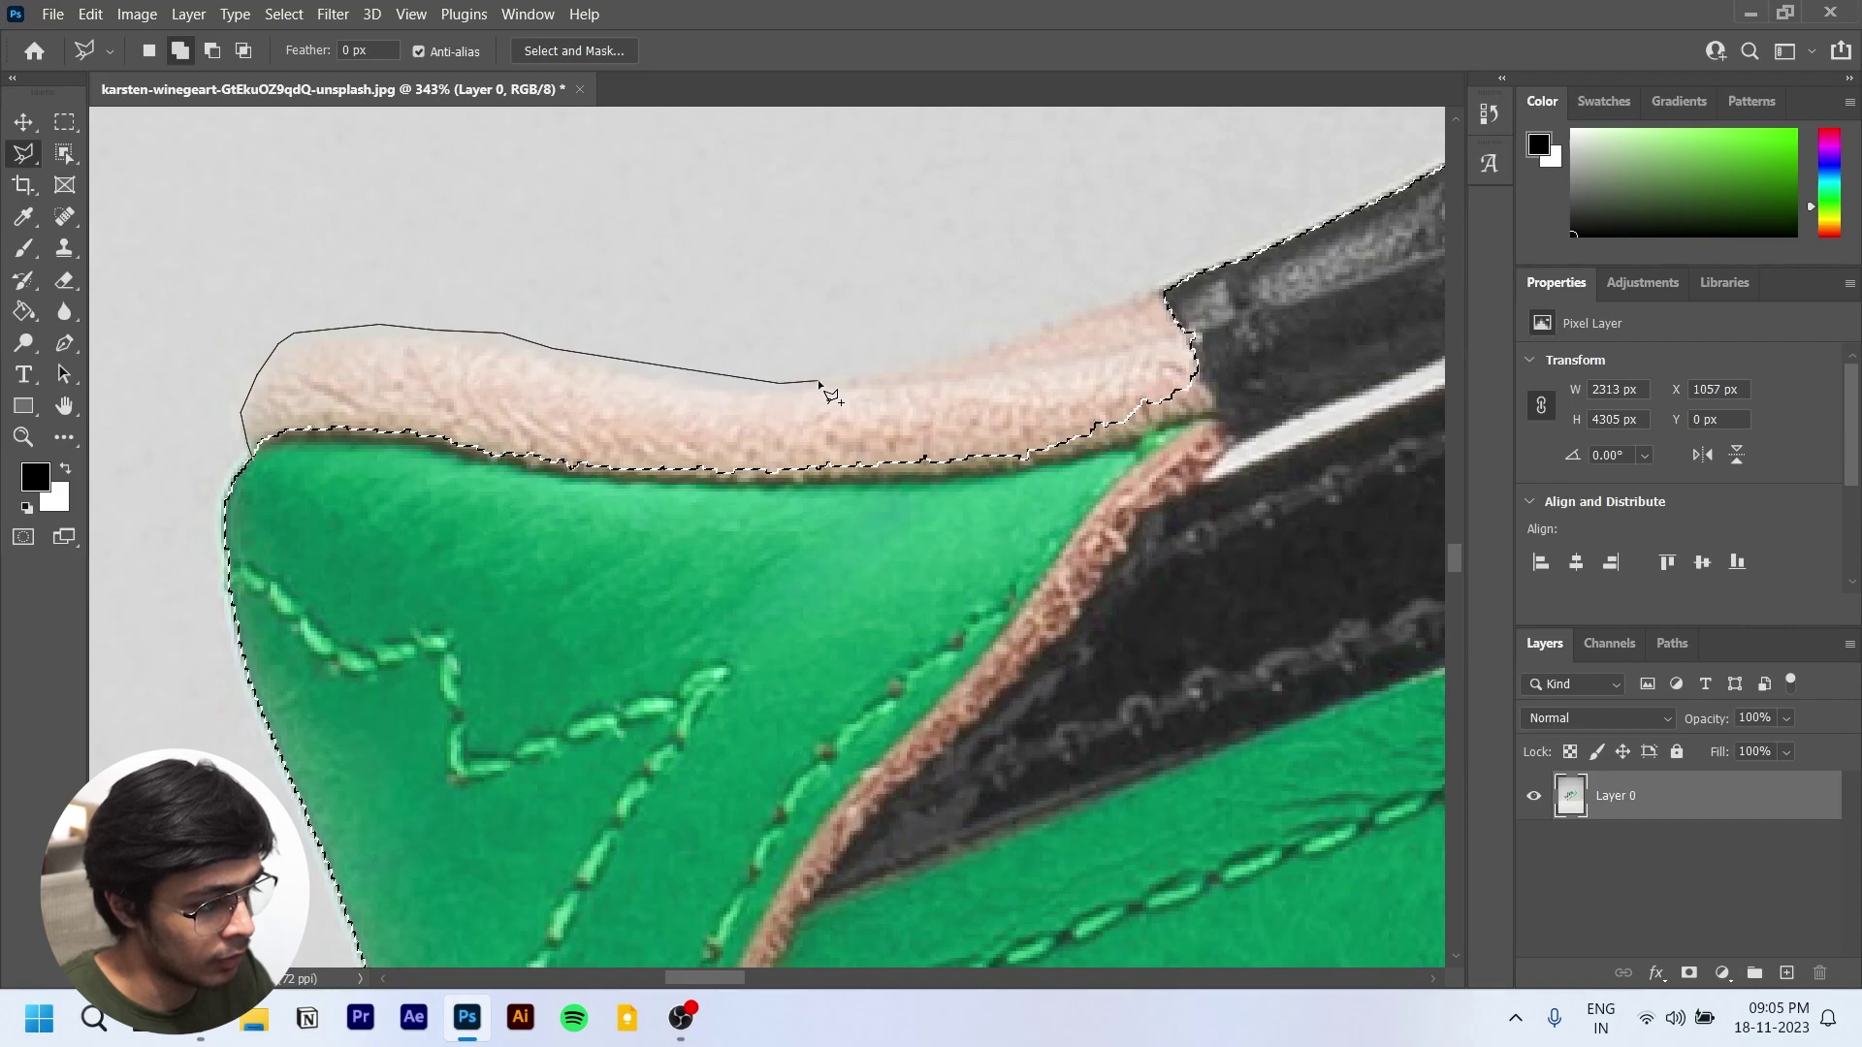
{"action": "left_click", "coordinate": [960, 353]}
{"action": "left_click", "coordinate": [1155, 292]}
{"action": "left_click", "coordinate": [1265, 361]}
{"action": "double_click", "coordinate": [265, 521]}
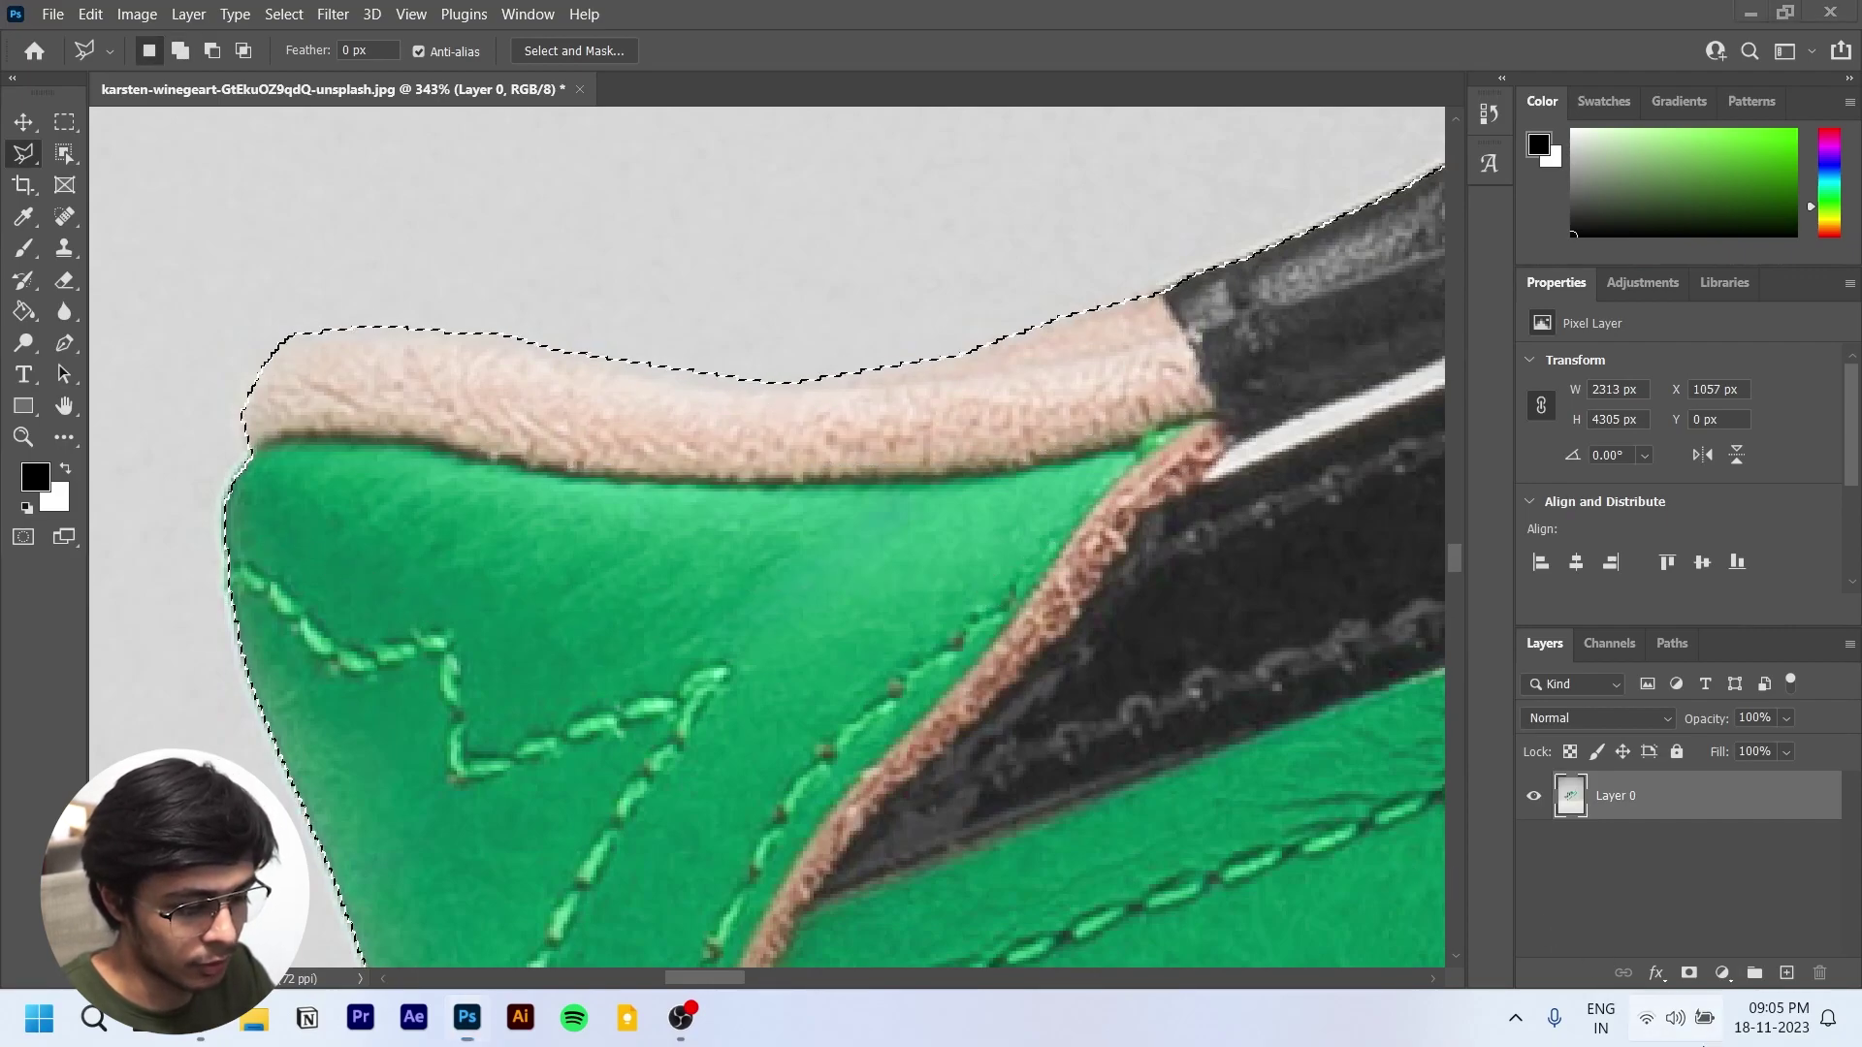
Step: Subtract the excess background strip above the beige heel lining from the selection with the Lasso Tool
{"action": "left_click", "coordinate": [1687, 1018]}
{"action": "left_click", "coordinate": [528, 486]}
{"action": "right_click", "coordinate": [41, 157]}
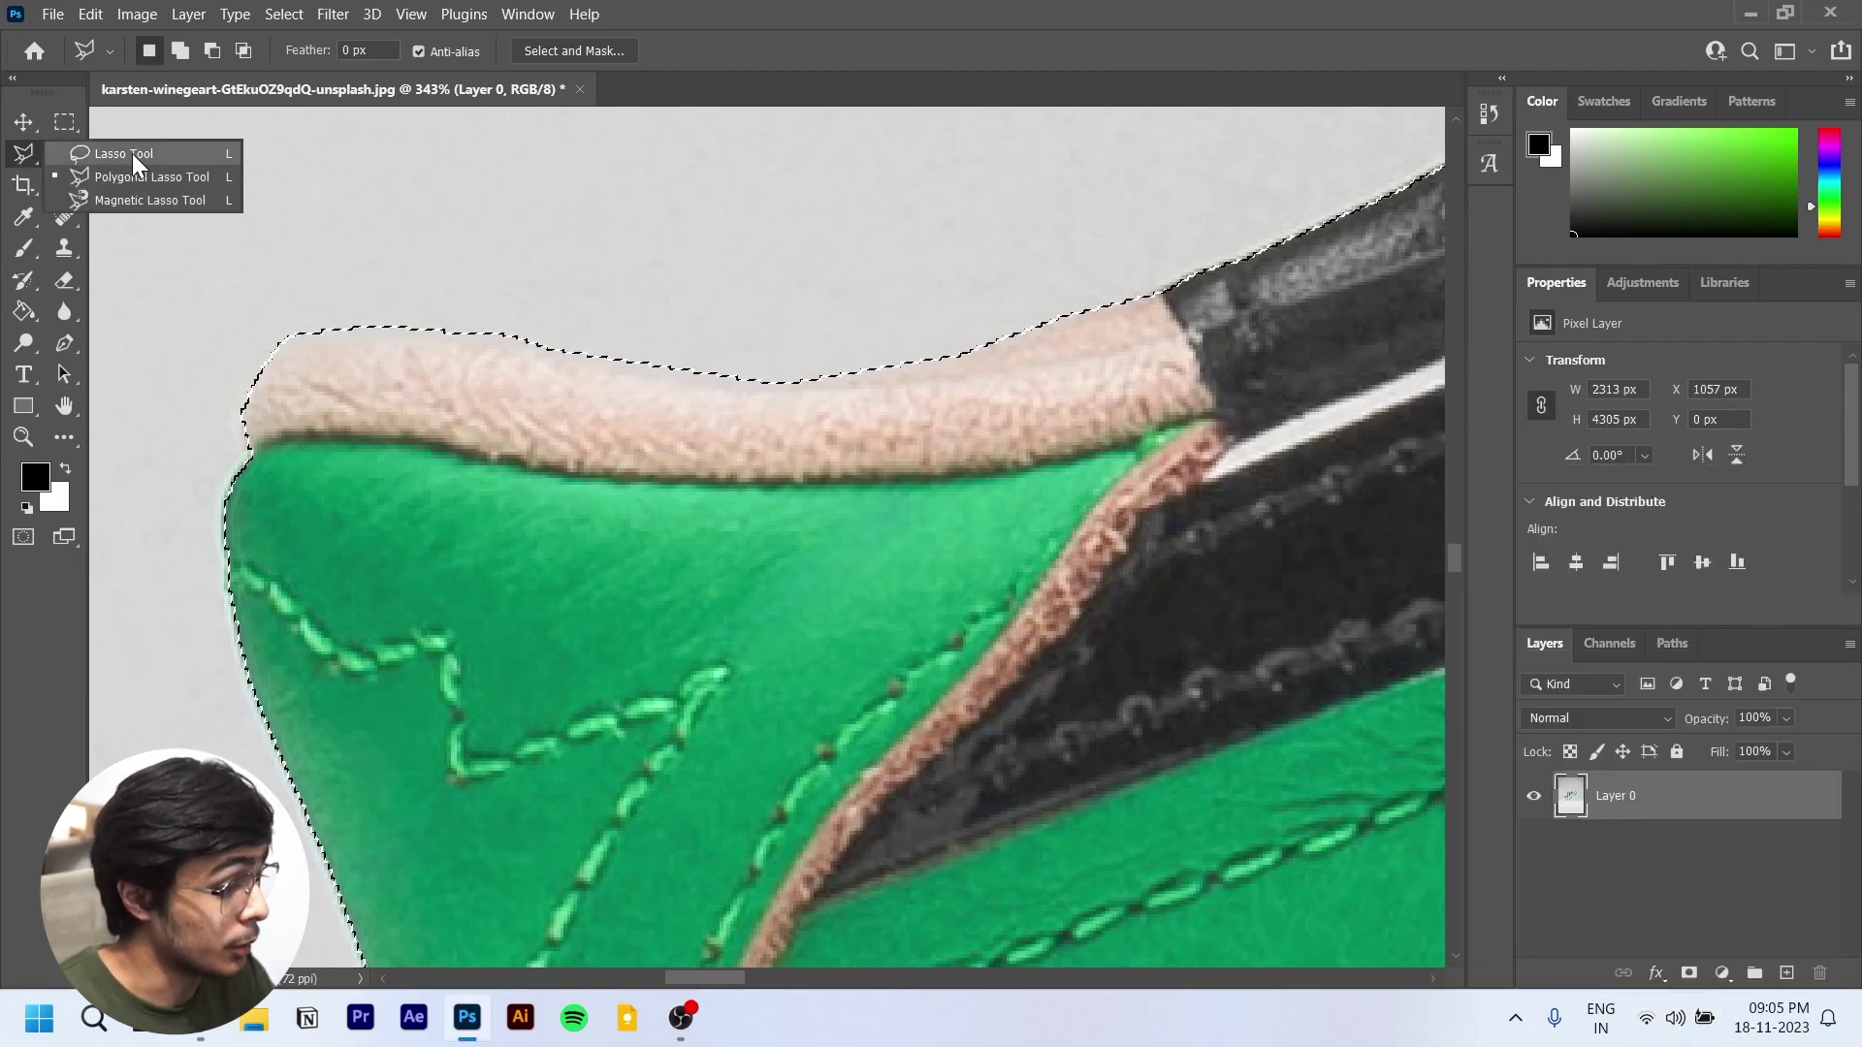
{"action": "left_click", "coordinate": [114, 157]}
{"action": "key", "text": "alt"}
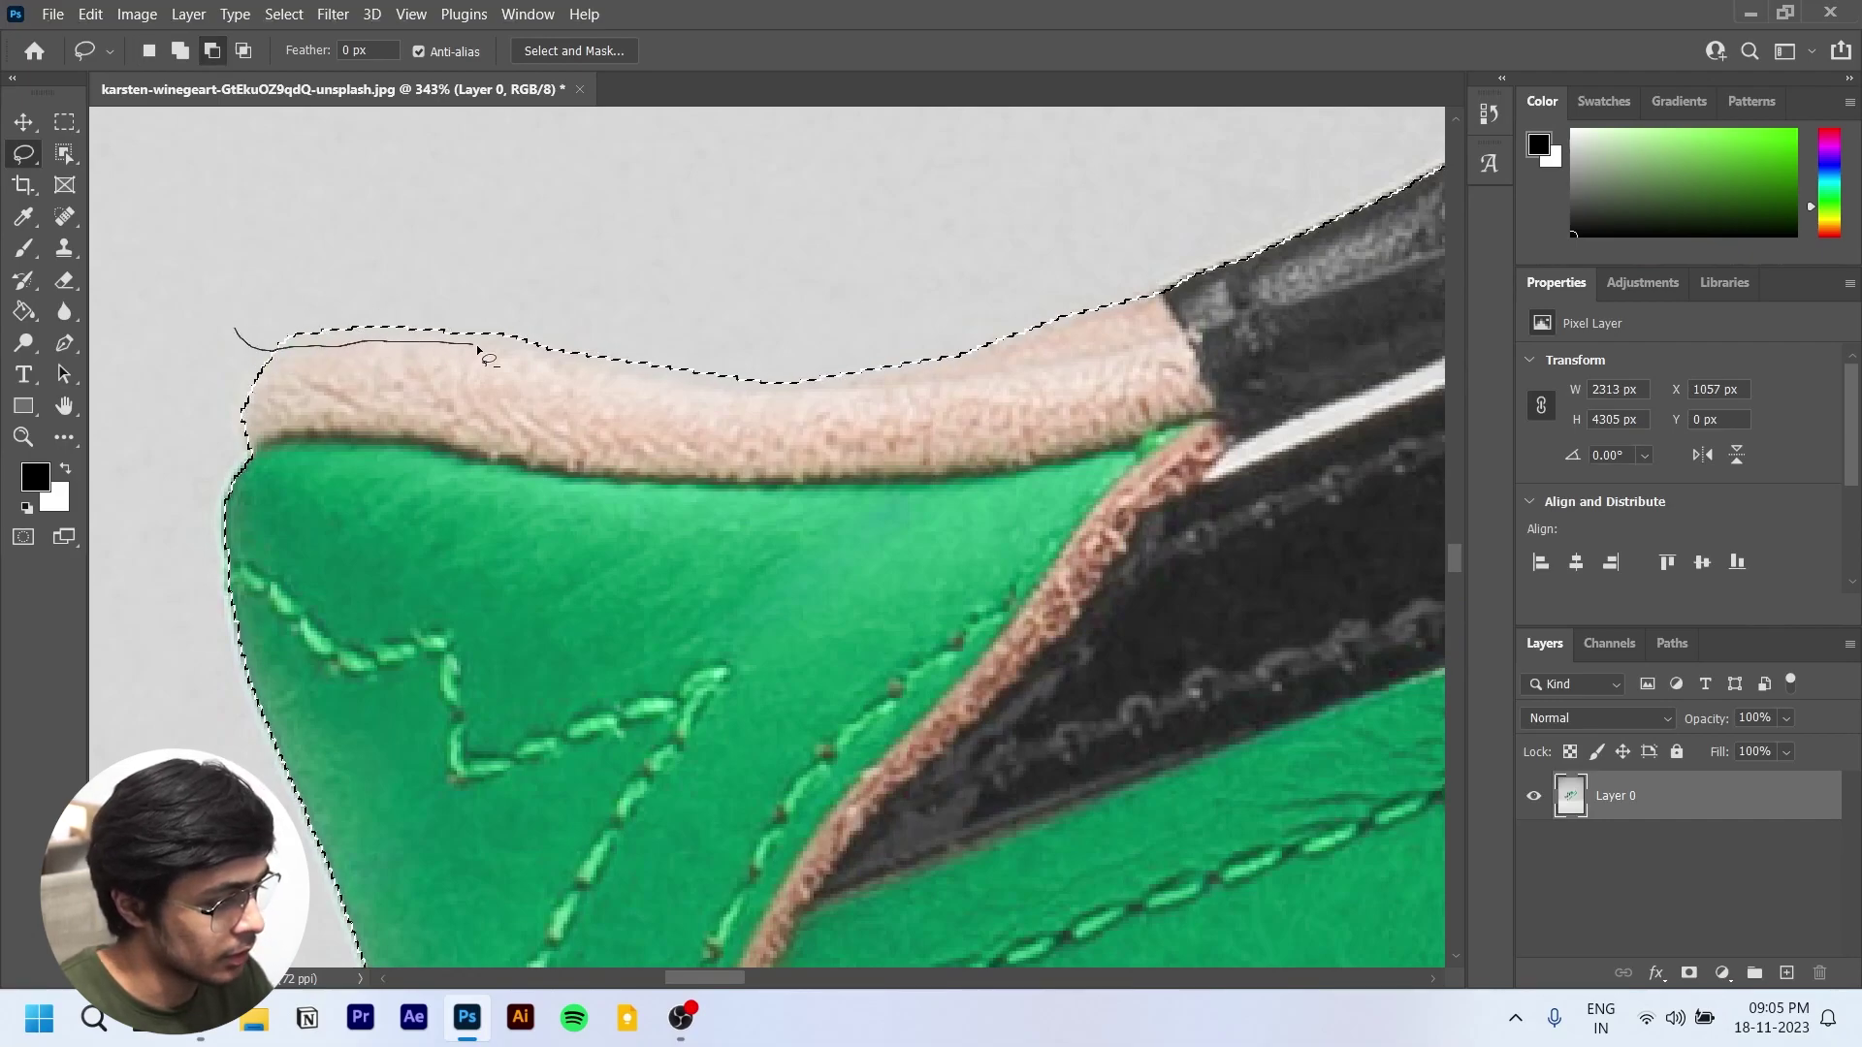
{"action": "mouse_move", "coordinate": [729, 393]}
{"action": "left_mouse_down"}
{"action": "mouse_move", "coordinate": [707, 331]}
{"action": "mouse_move", "coordinate": [242, 324]}
{"action": "left_mouse_up"}
{"action": "scroll", "coordinate": [933, 371], "scroll_direction": "down", "scroll_amount": 5}
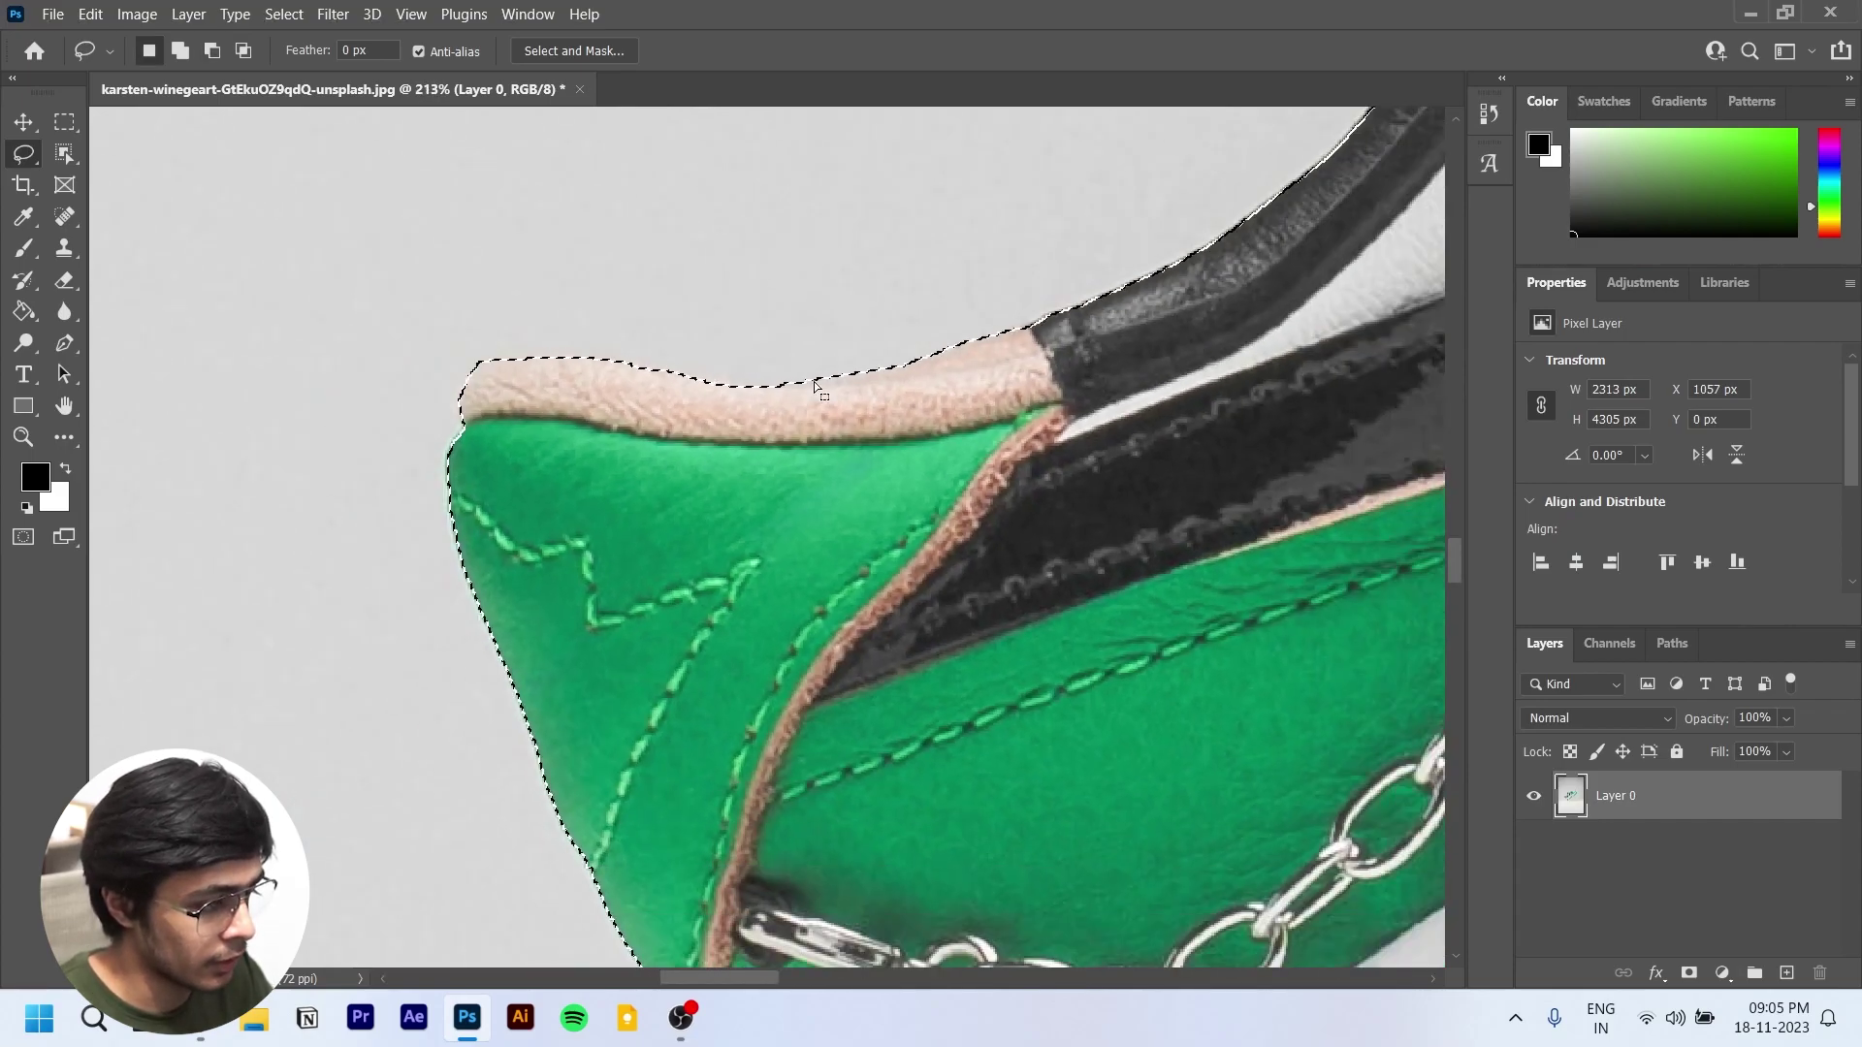
Step: Add the lower tip of the brown trim at the heel's outer edge to the selection with the Lasso Tool
{"action": "scroll", "coordinate": [938, 681], "scroll_direction": "up", "scroll_amount": 5}
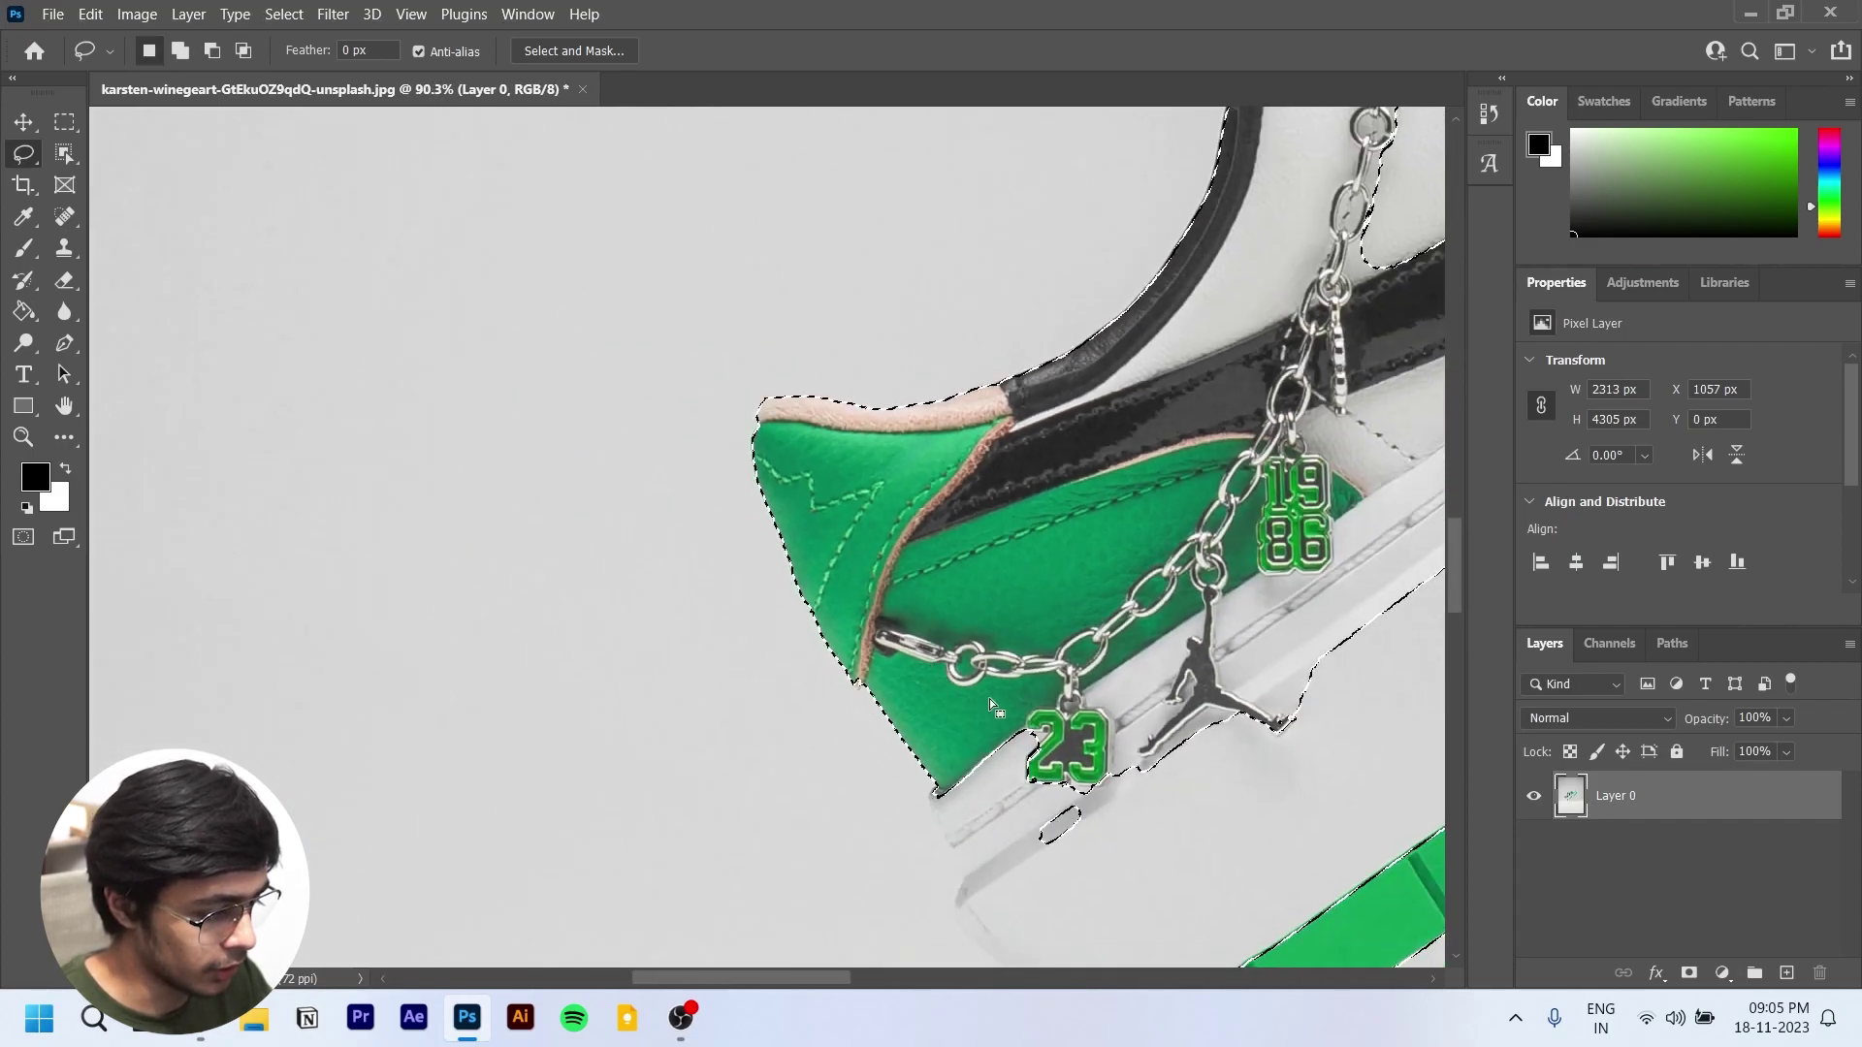
{"action": "key", "text": "alt"}
{"action": "scroll", "coordinate": [835, 734], "scroll_direction": "up", "scroll_amount": 2}
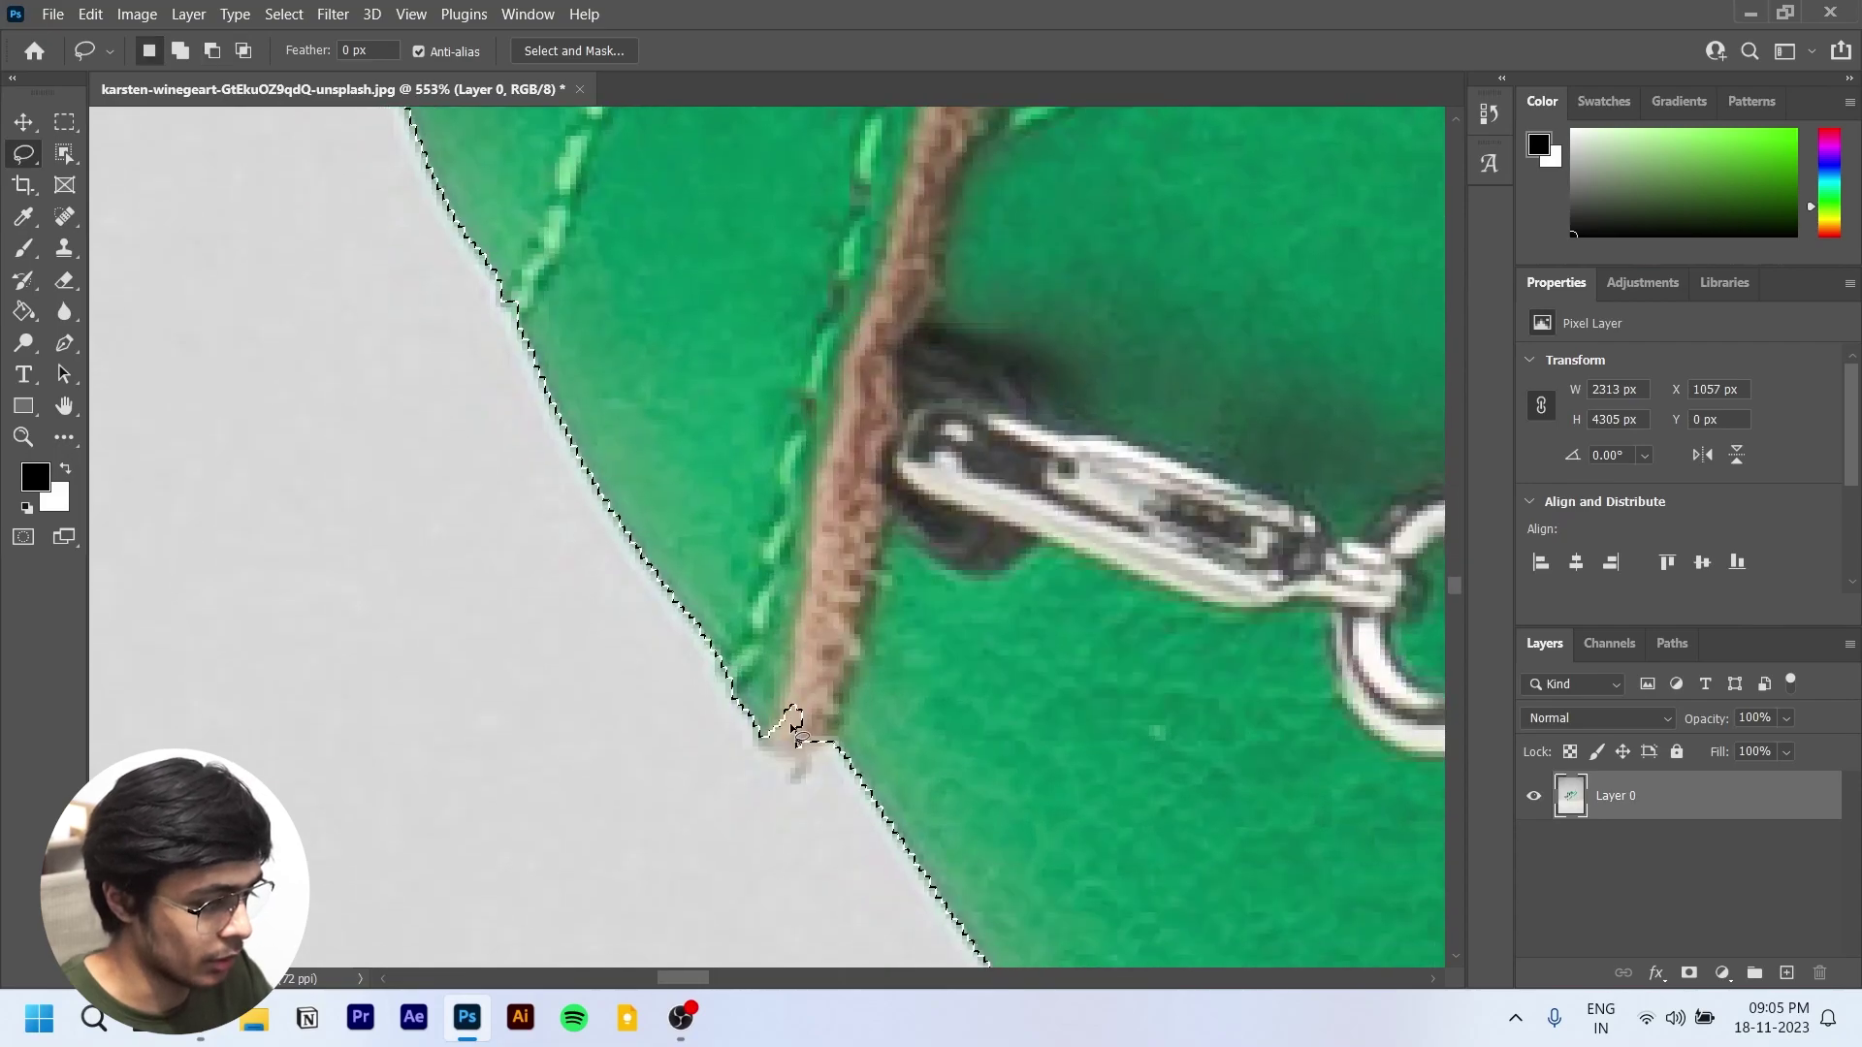
{"action": "key", "text": "shift"}
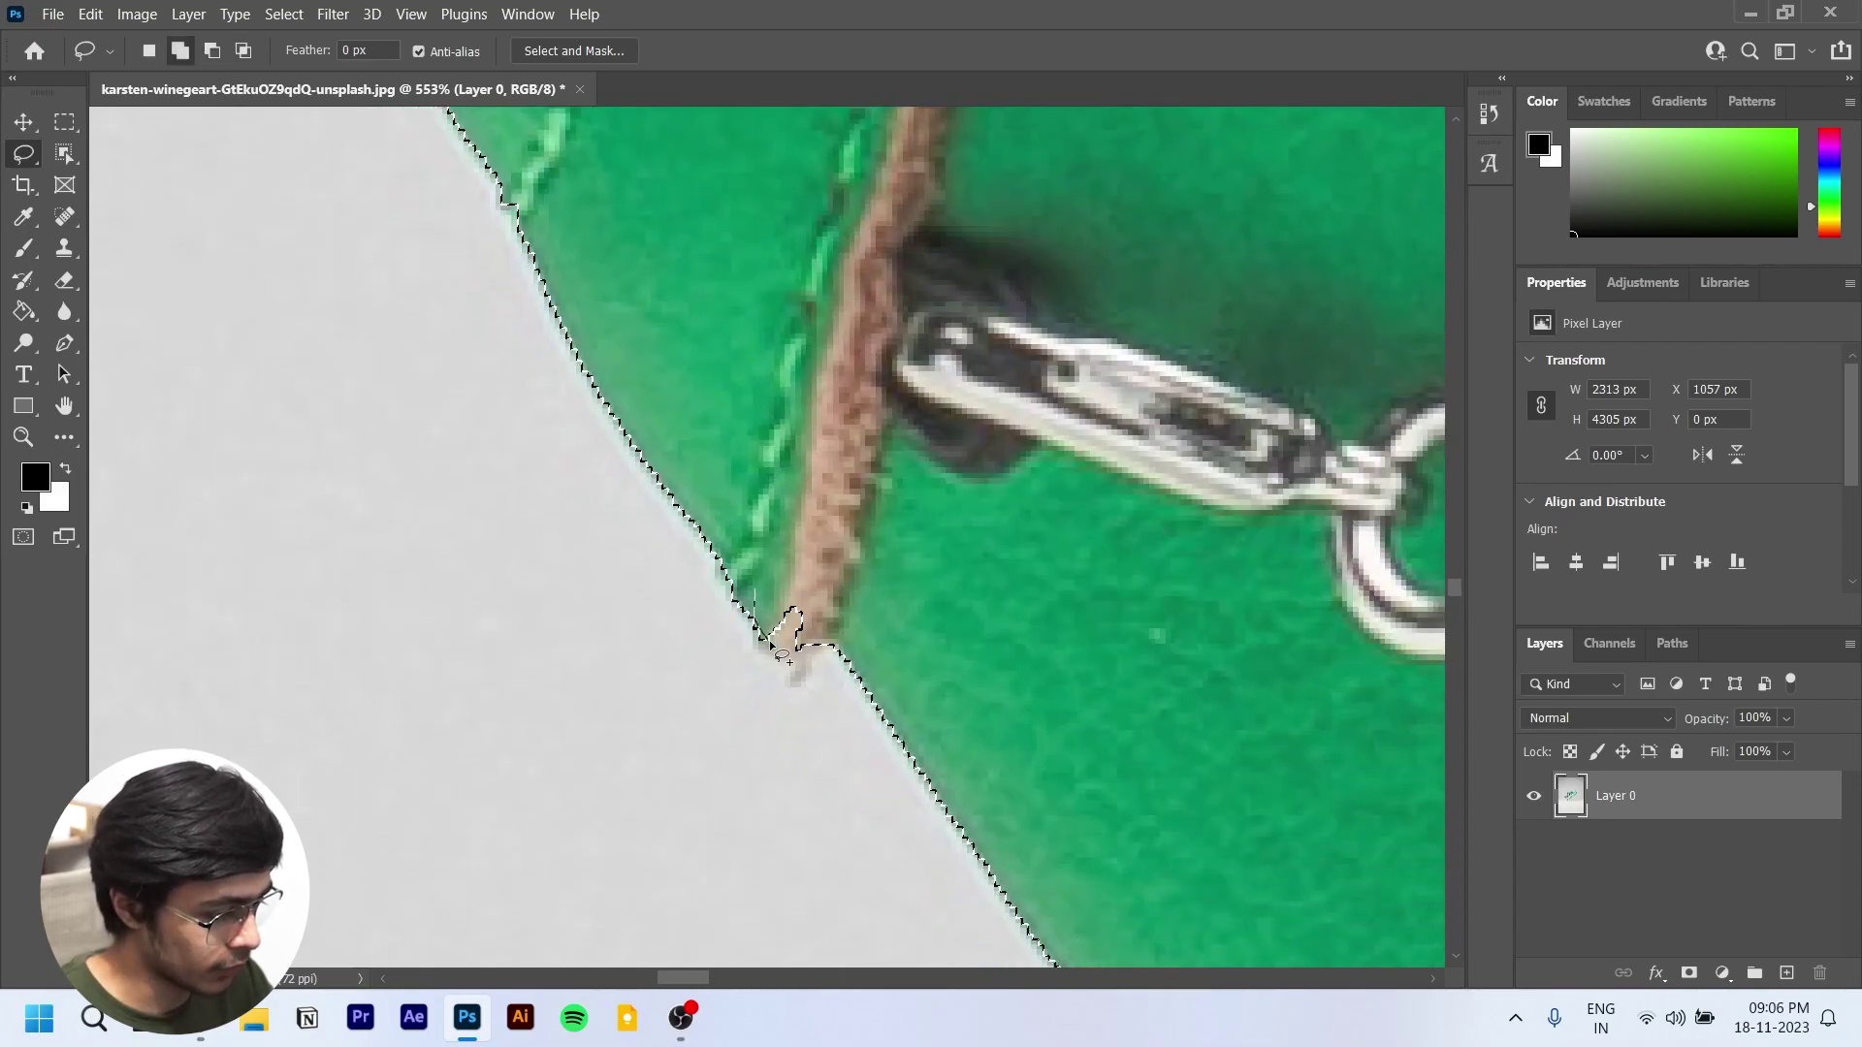
{"action": "mouse_move", "coordinate": [819, 684]}
{"action": "left_mouse_down"}
{"action": "mouse_move", "coordinate": [842, 632]}
{"action": "mouse_move", "coordinate": [832, 588]}
{"action": "left_mouse_up"}
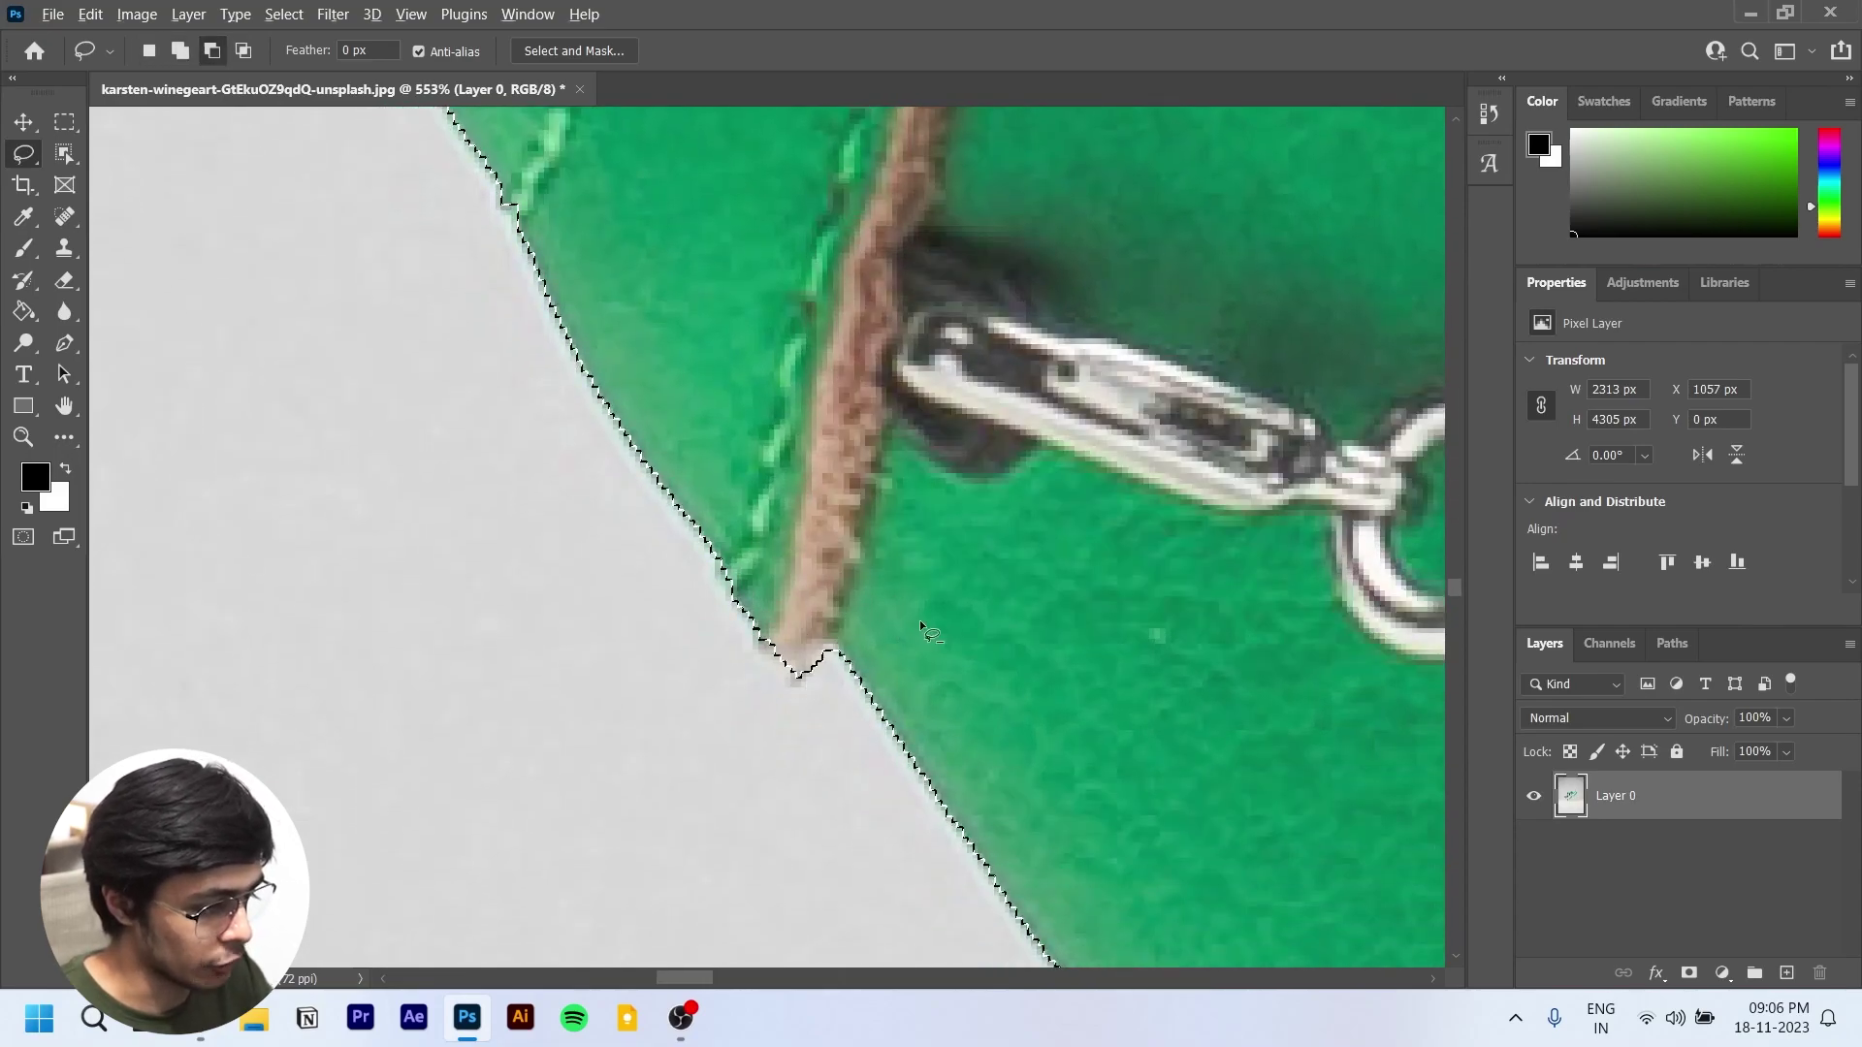
Step: Examine the selection outline along the lower heel, midsole and green outsole of the sneaker
{"action": "scroll", "coordinate": [918, 618], "scroll_direction": "down", "scroll_amount": 5}
{"action": "scroll", "coordinate": [1104, 694], "scroll_direction": "down", "scroll_amount": 4}
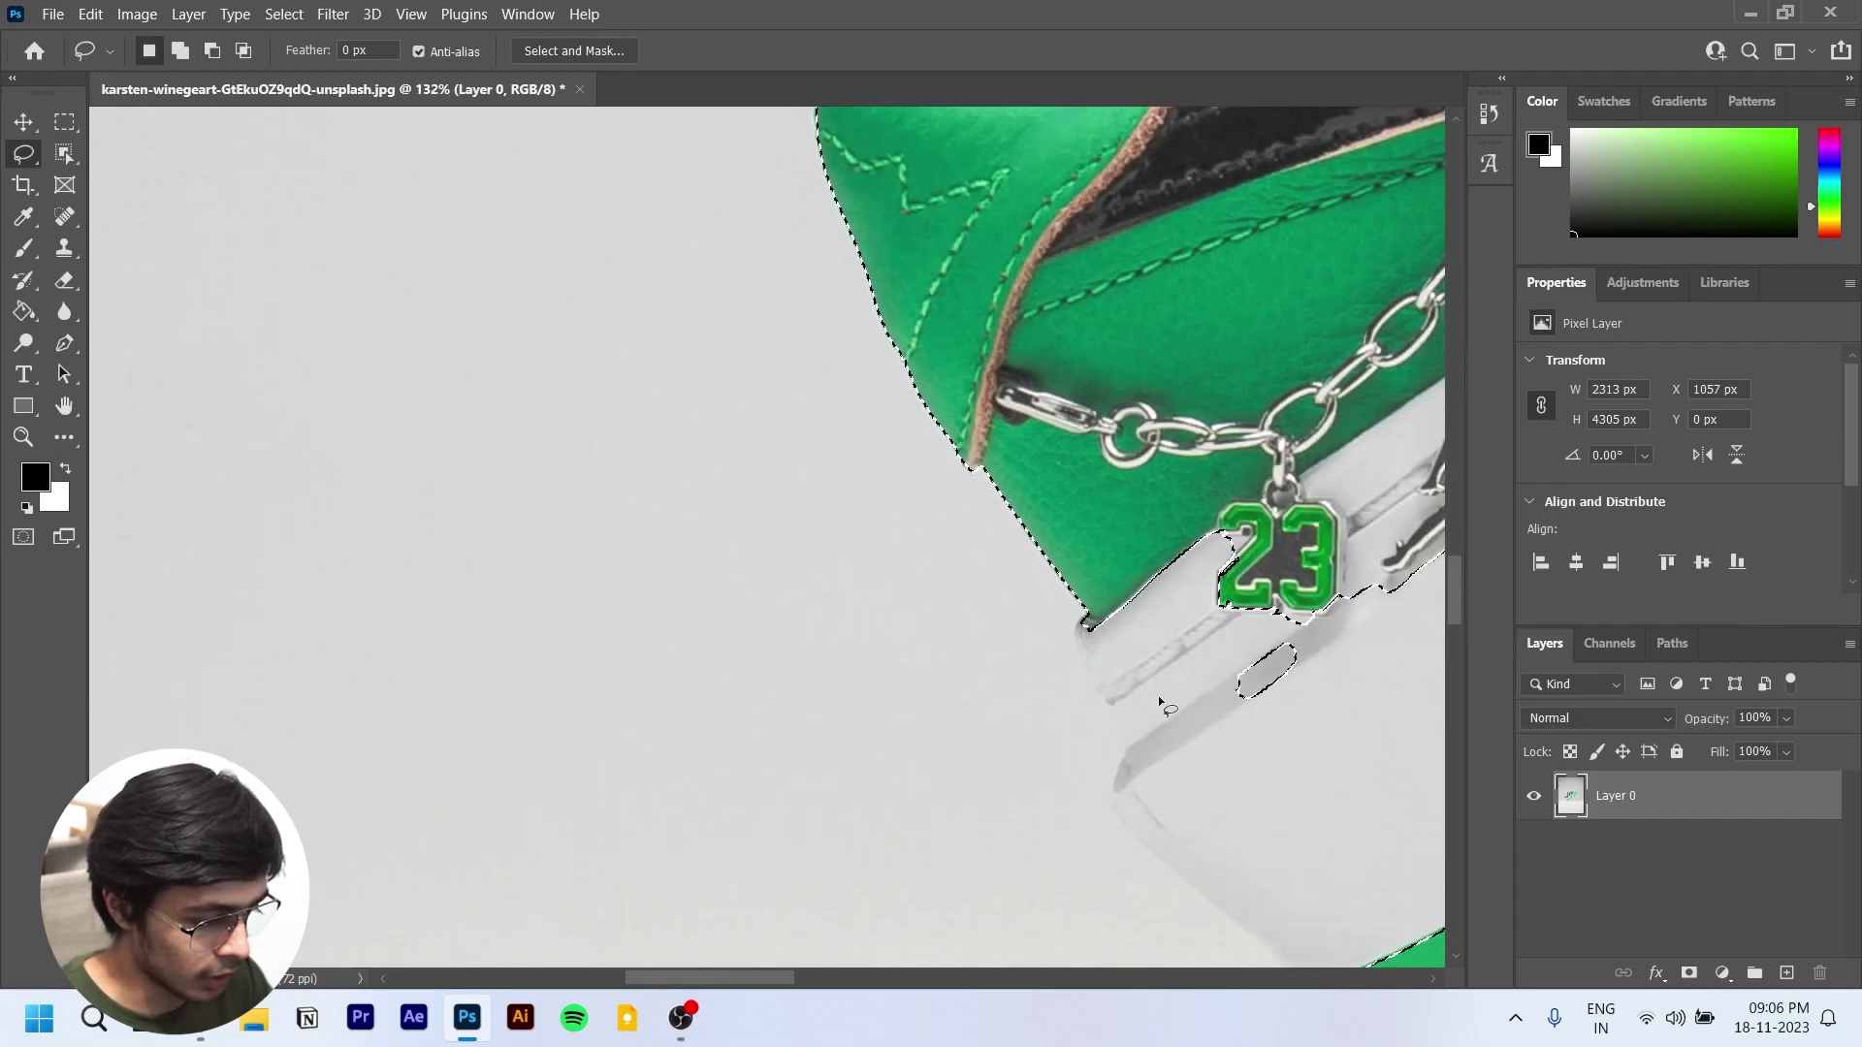
{"action": "scroll", "coordinate": [1158, 695], "scroll_direction": "down", "scroll_amount": 3}
{"action": "scroll", "coordinate": [1200, 706], "scroll_direction": "up", "scroll_amount": 3}
{"action": "scroll", "coordinate": [1208, 708], "scroll_direction": "down", "scroll_amount": 6}
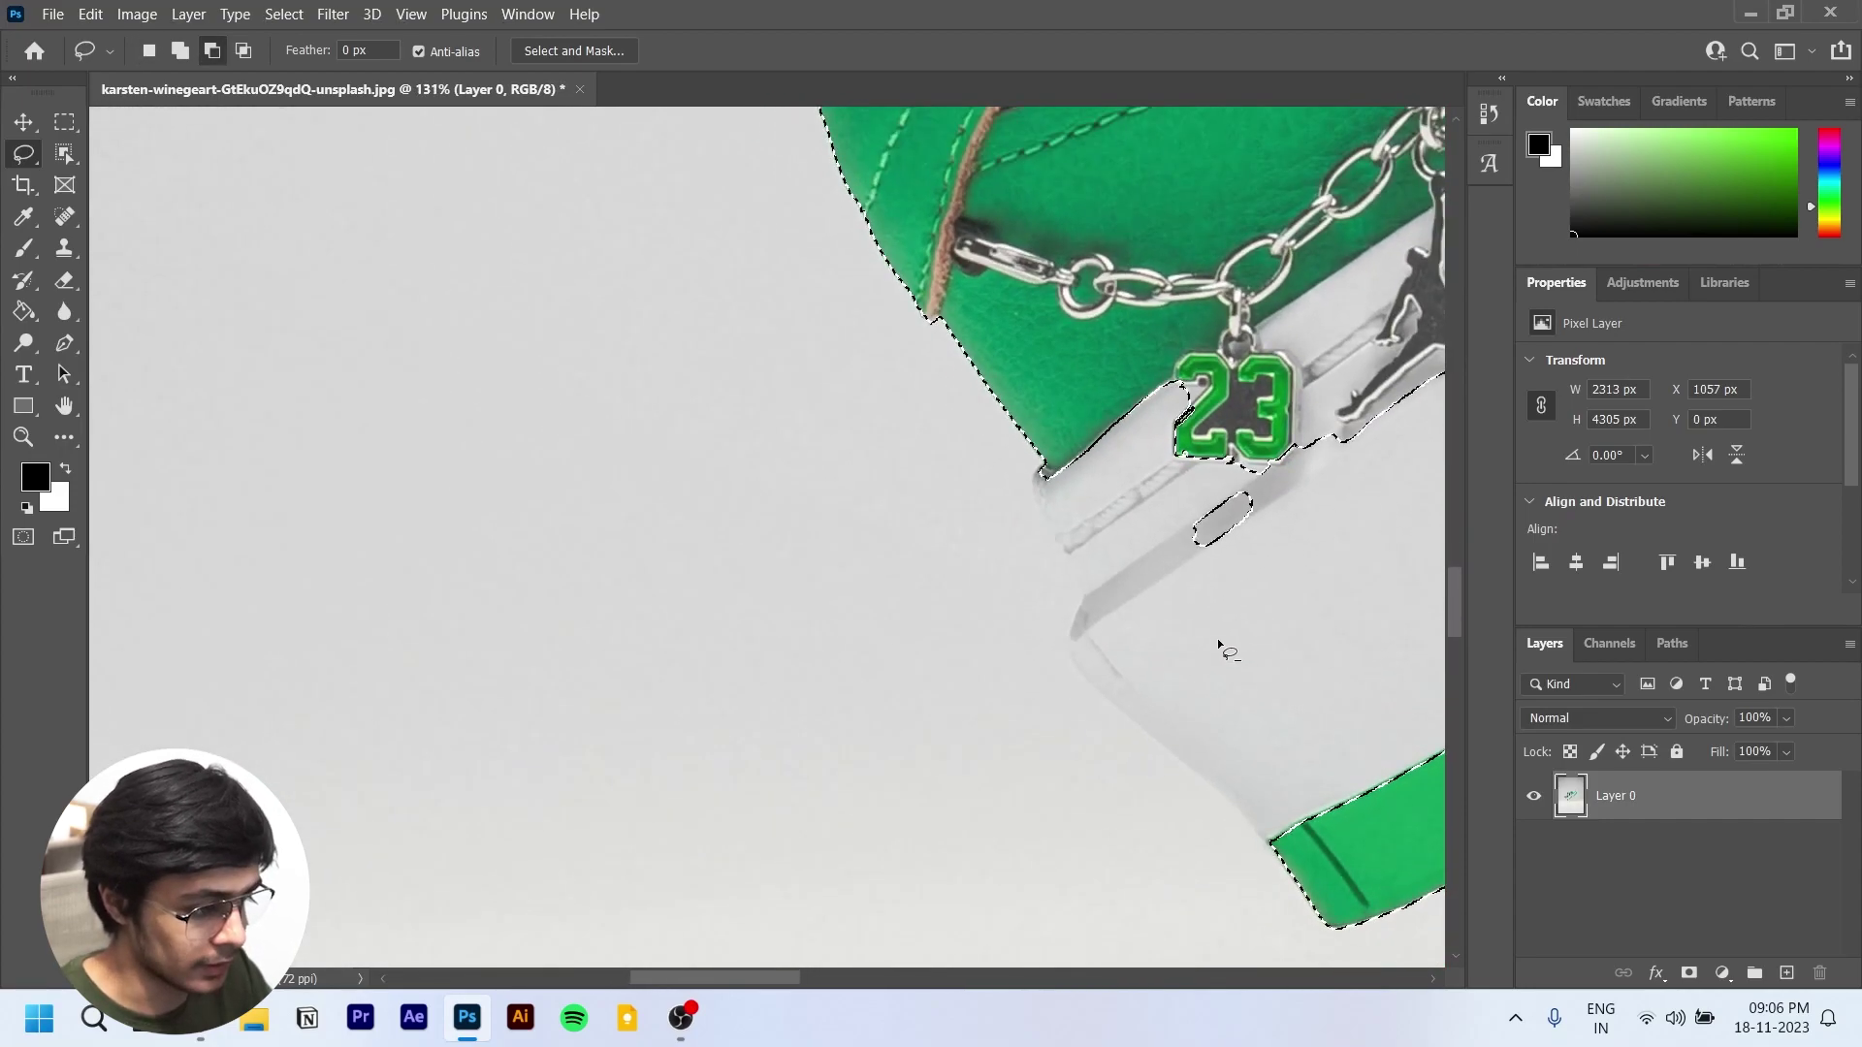
{"action": "scroll", "coordinate": [1164, 516], "scroll_direction": "down", "scroll_amount": 3}
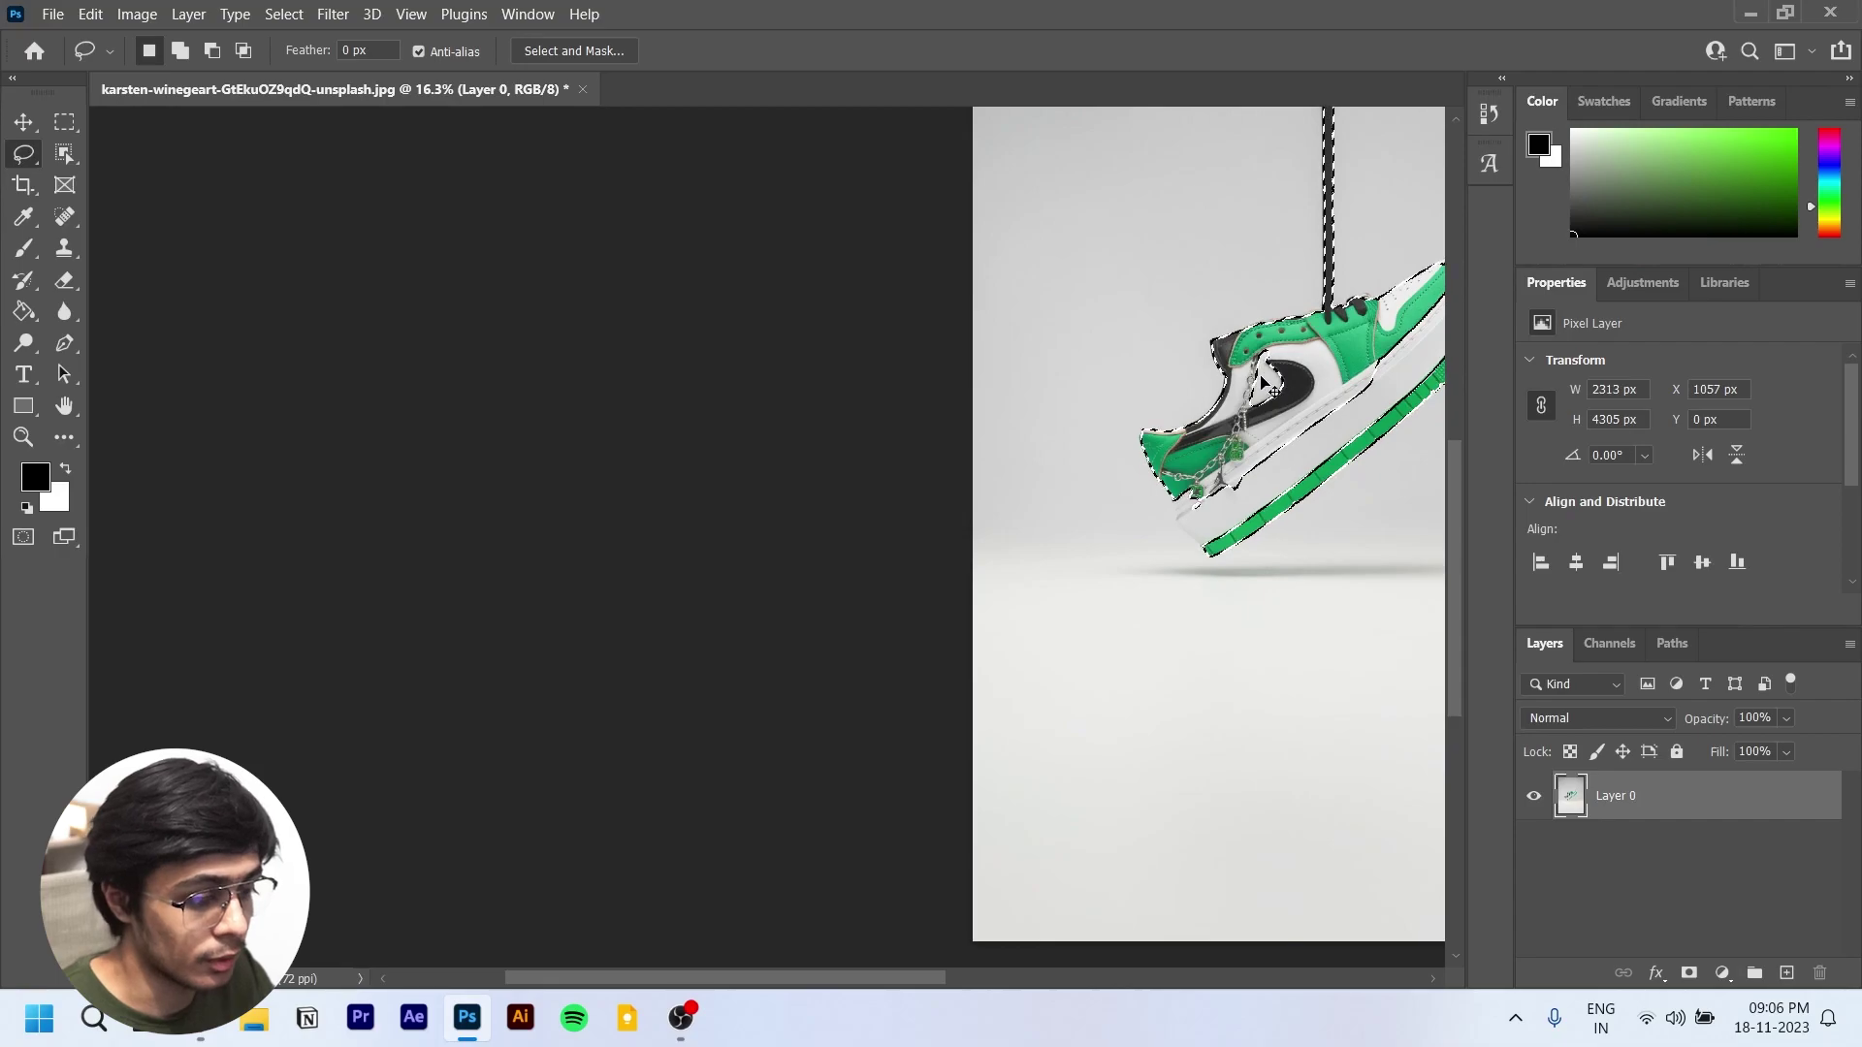
{"action": "scroll", "coordinate": [1144, 388], "scroll_direction": "right", "scroll_amount": 3}
{"action": "scroll", "coordinate": [1137, 328], "scroll_direction": "up", "scroll_amount": 5}
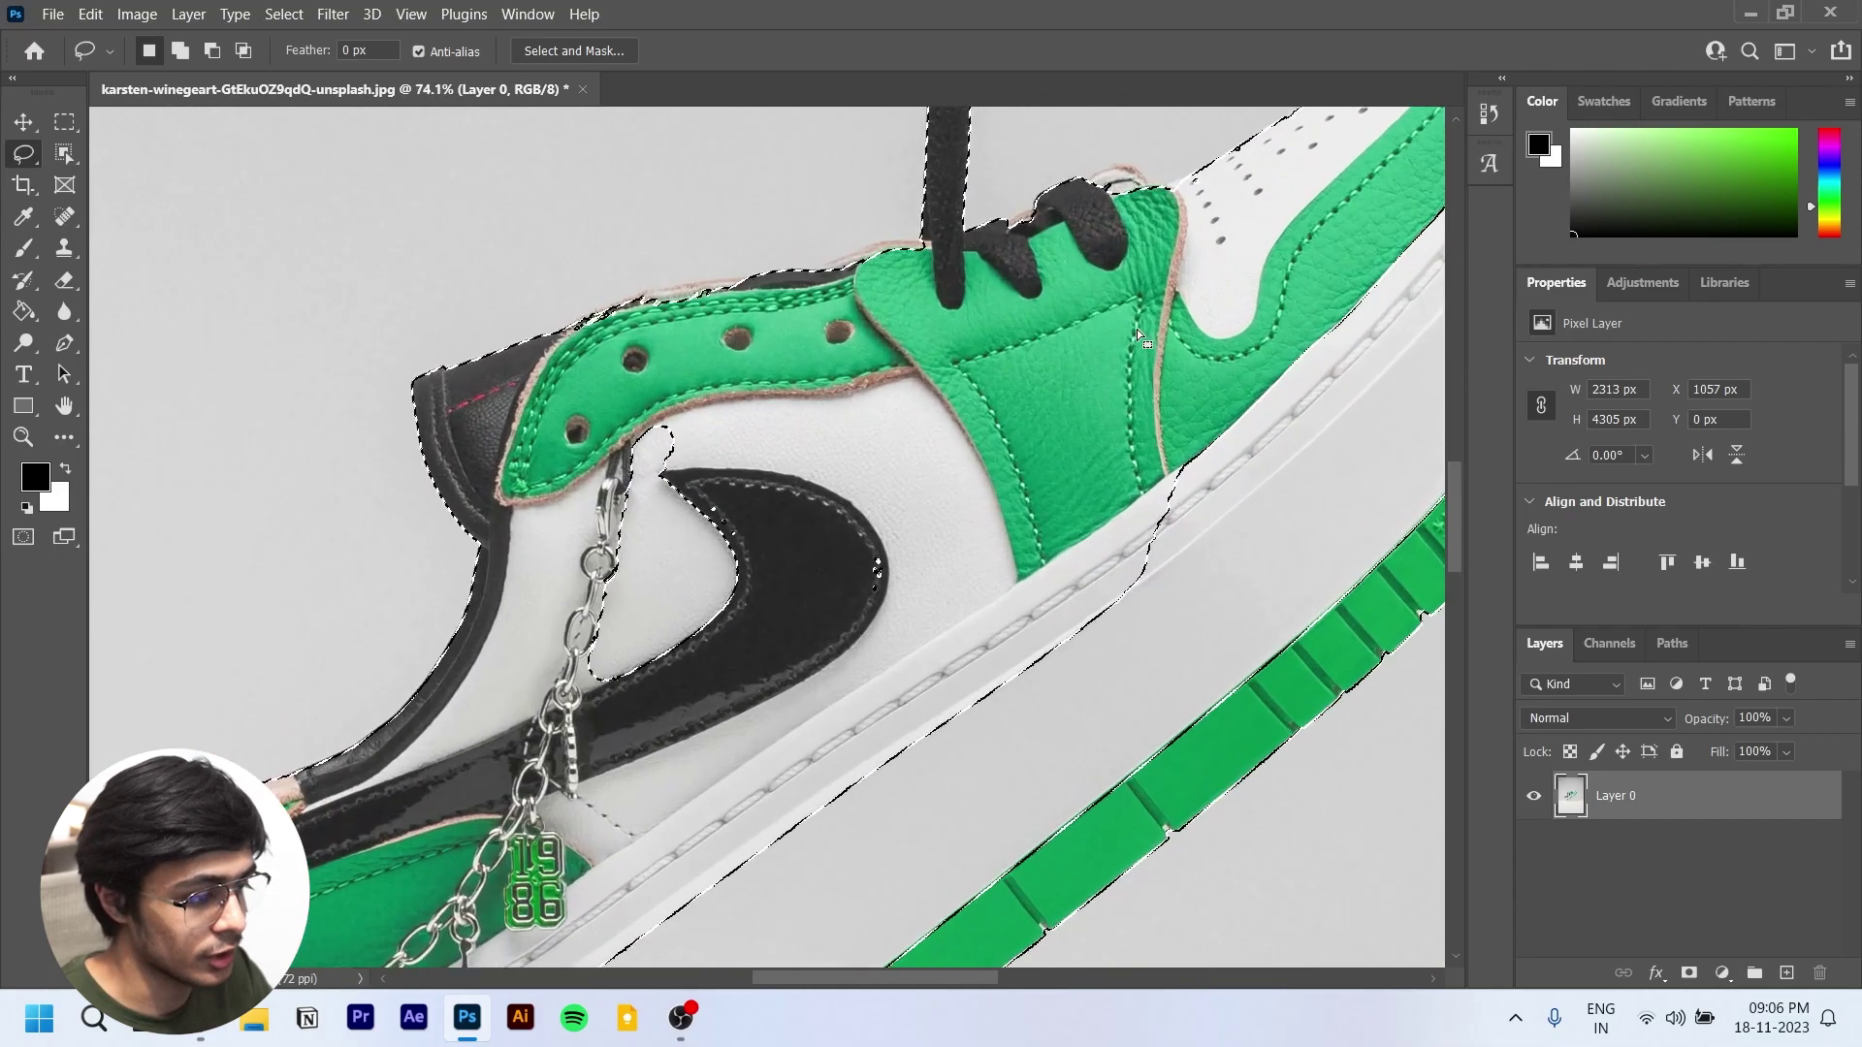
Step: Add the brown raw edge along the upper side of the green eyelet panel near the collar to the selection with the Lasso Tool
{"action": "scroll", "coordinate": [929, 258], "scroll_direction": "up", "scroll_amount": 2}
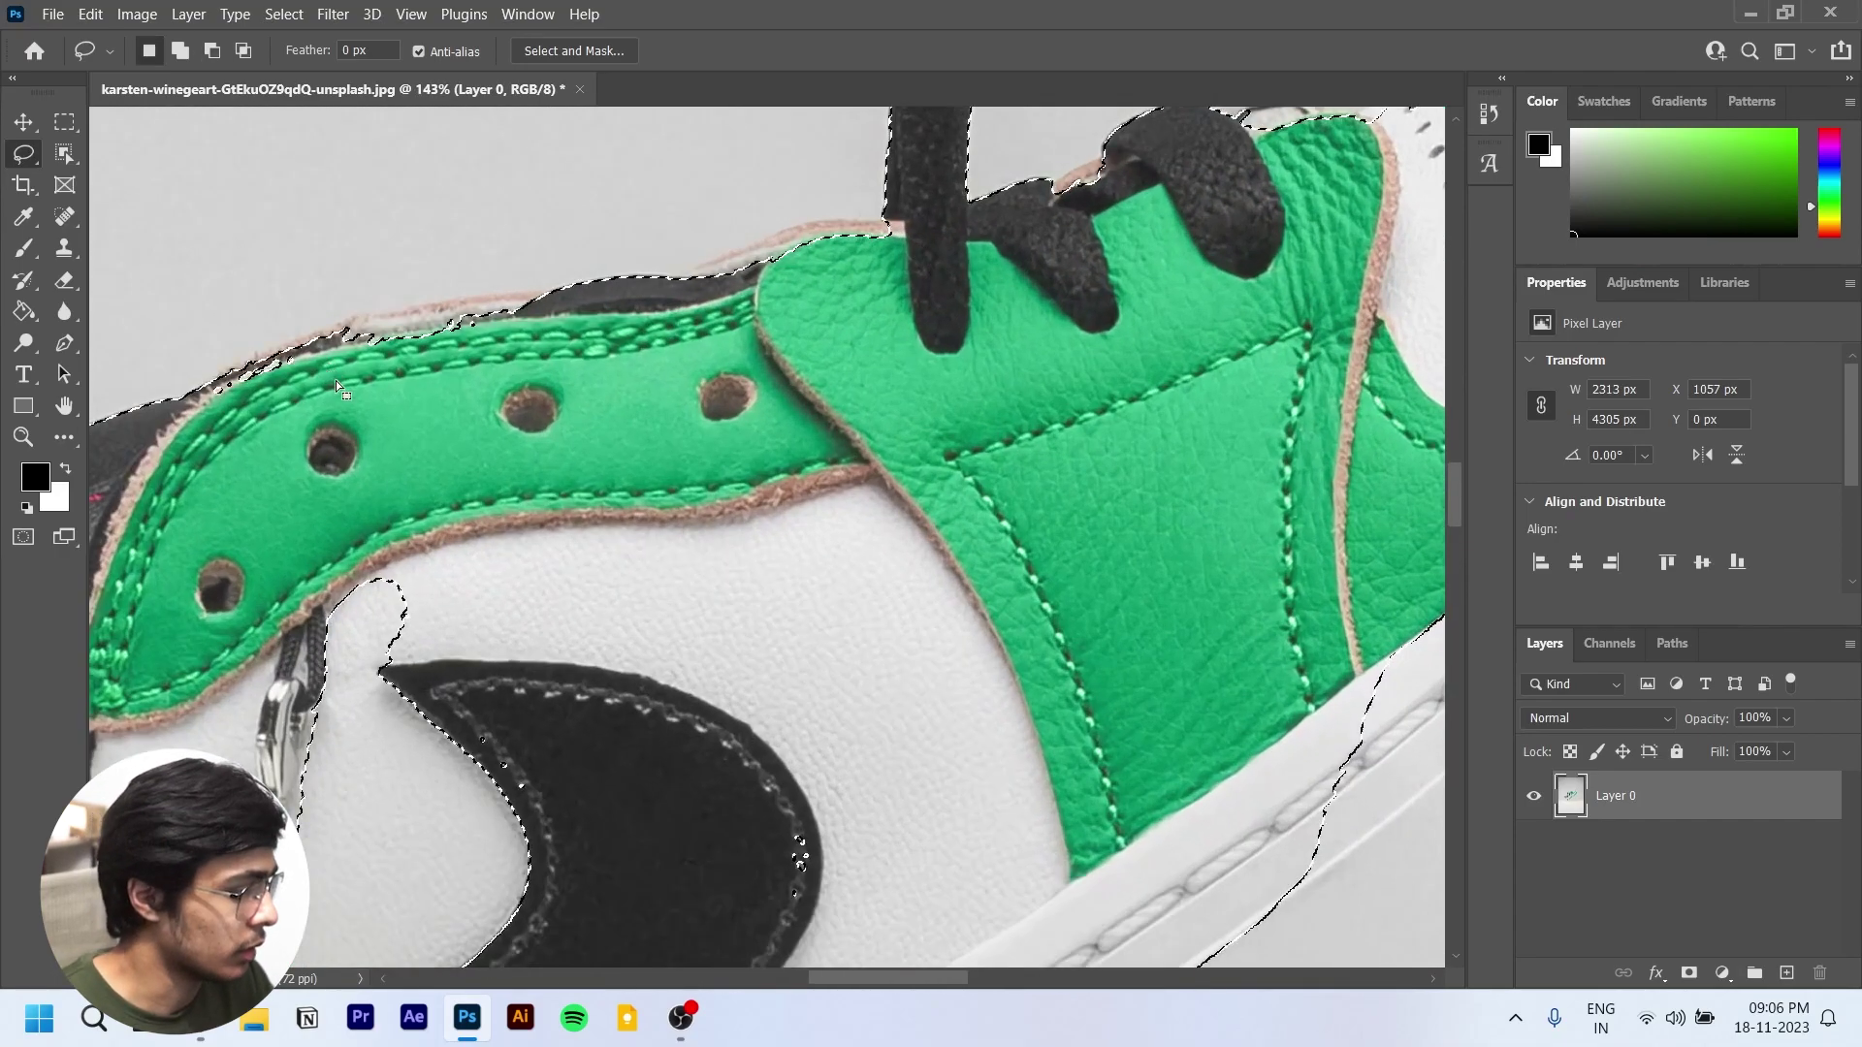
{"action": "scroll", "coordinate": [333, 379], "scroll_direction": "up", "scroll_amount": 3}
{"action": "scroll", "coordinate": [359, 446], "scroll_direction": "left", "scroll_amount": 2}
{"action": "key", "text": "shift"}
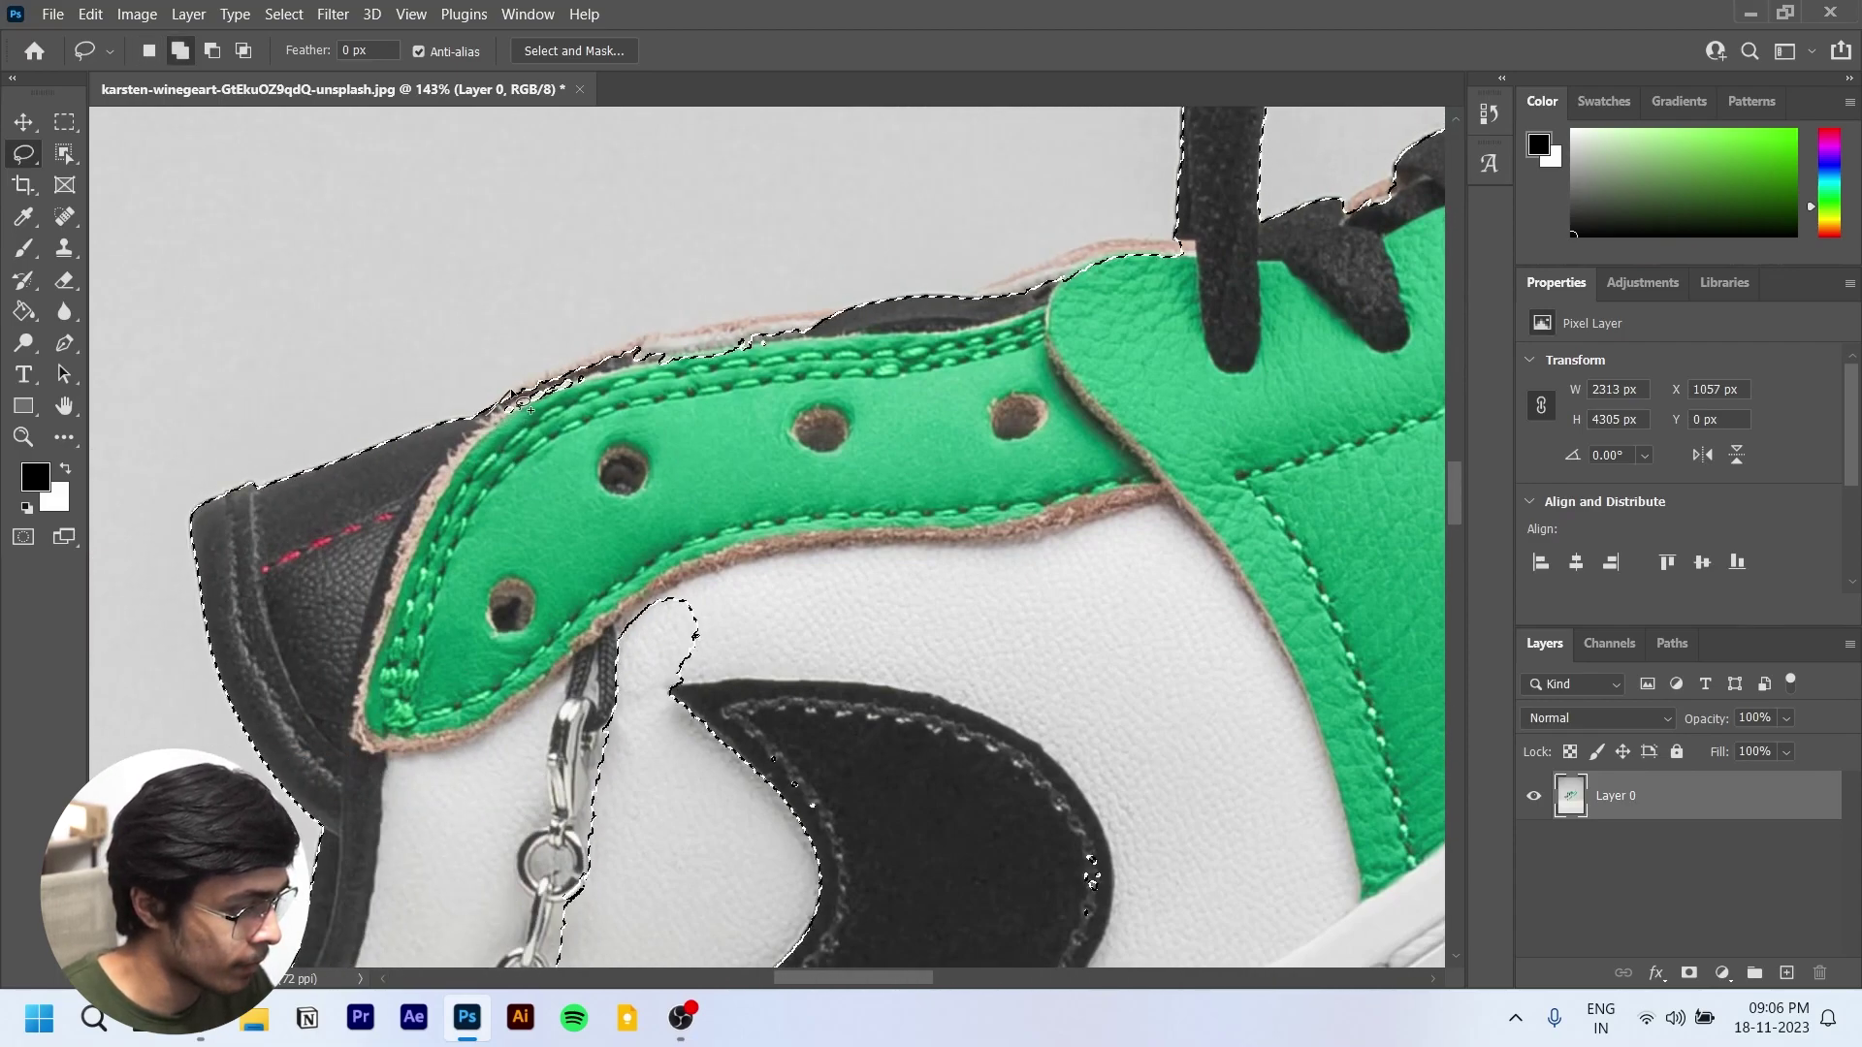
{"action": "left_click_drag", "start_coordinate": [706, 398], "coordinate": [489, 440]}
Step: Subtract the excess background above the brown edge of the eyelet panel from the selection with the Lasso Tool
{"action": "scroll", "coordinate": [613, 373], "scroll_direction": "up", "scroll_amount": 2}
{"action": "left_click_drag", "start_coordinate": [411, 385], "coordinate": [448, 411]}
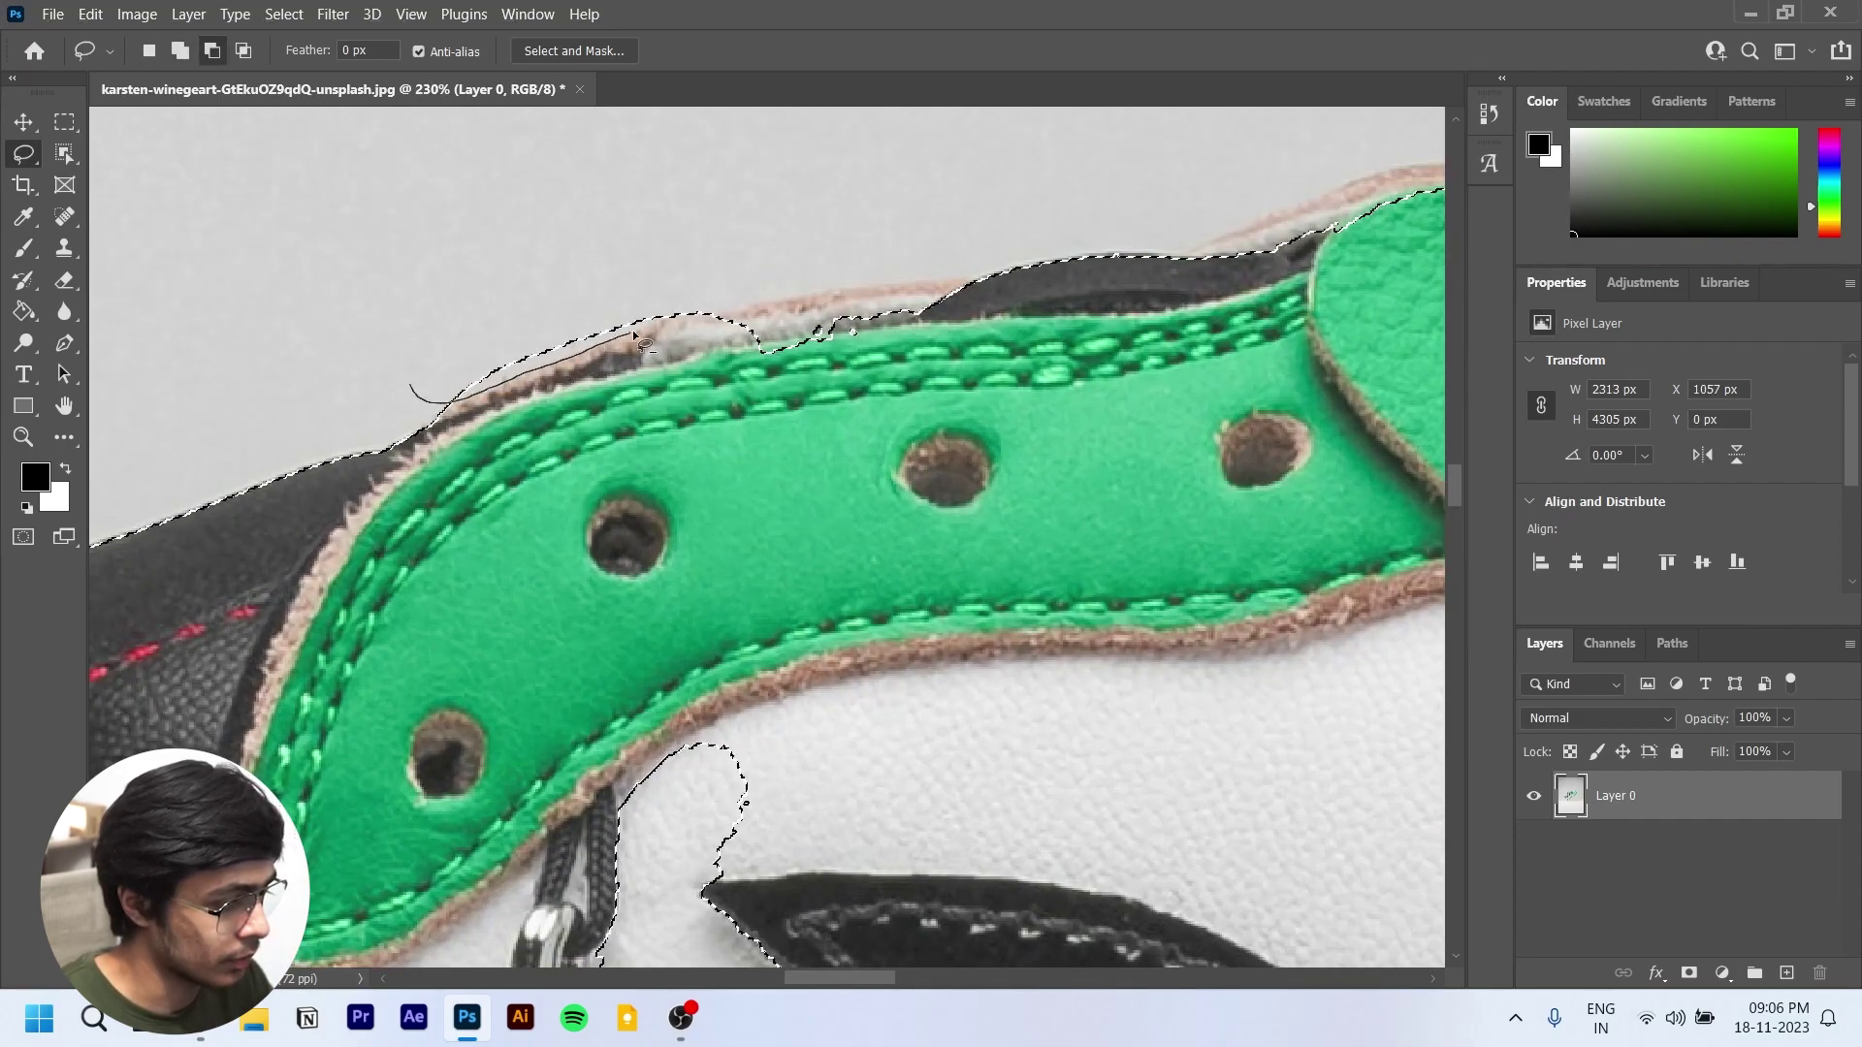
{"action": "left_click_drag", "start_coordinate": [513, 314], "coordinate": [436, 340]}
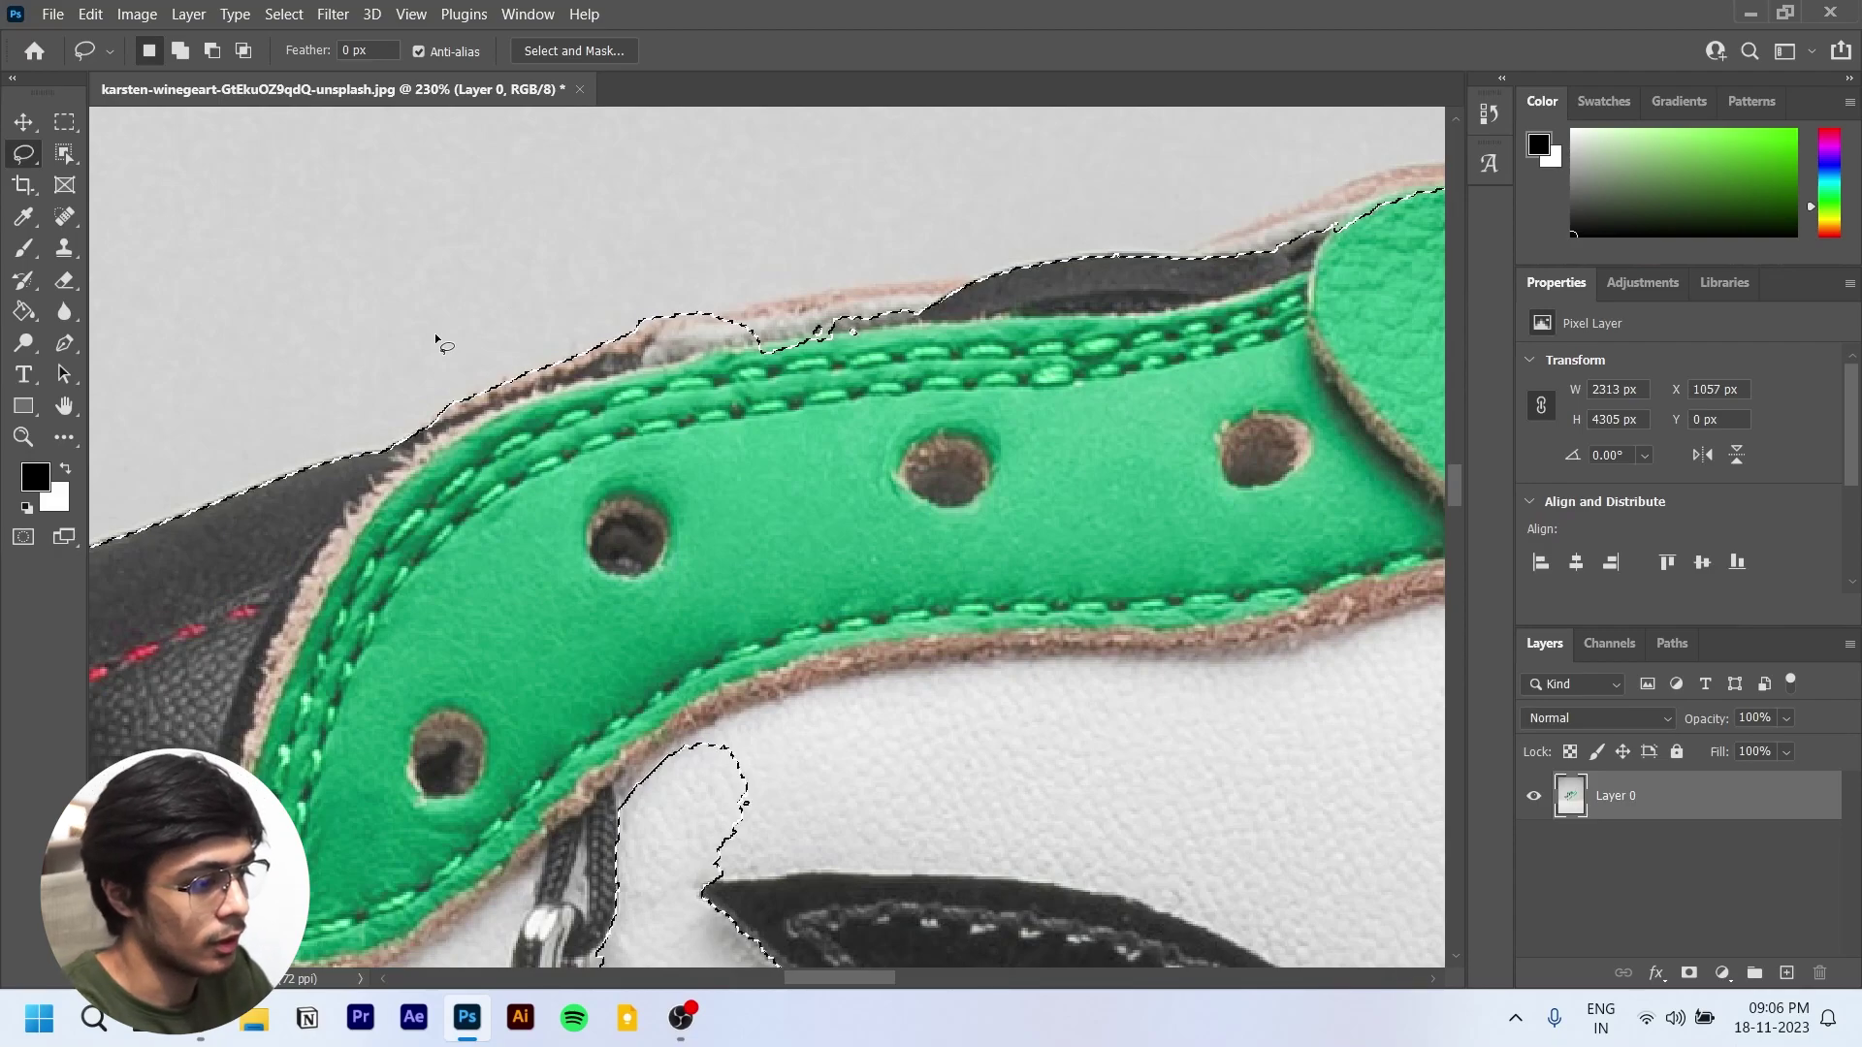
Step: Add the pale tongue edges showing above the green eyelet panel, as far as the hanging lace, to the selection with the Lasso Tool
{"action": "left_click_drag", "start_coordinate": [701, 315], "coordinate": [712, 330]}
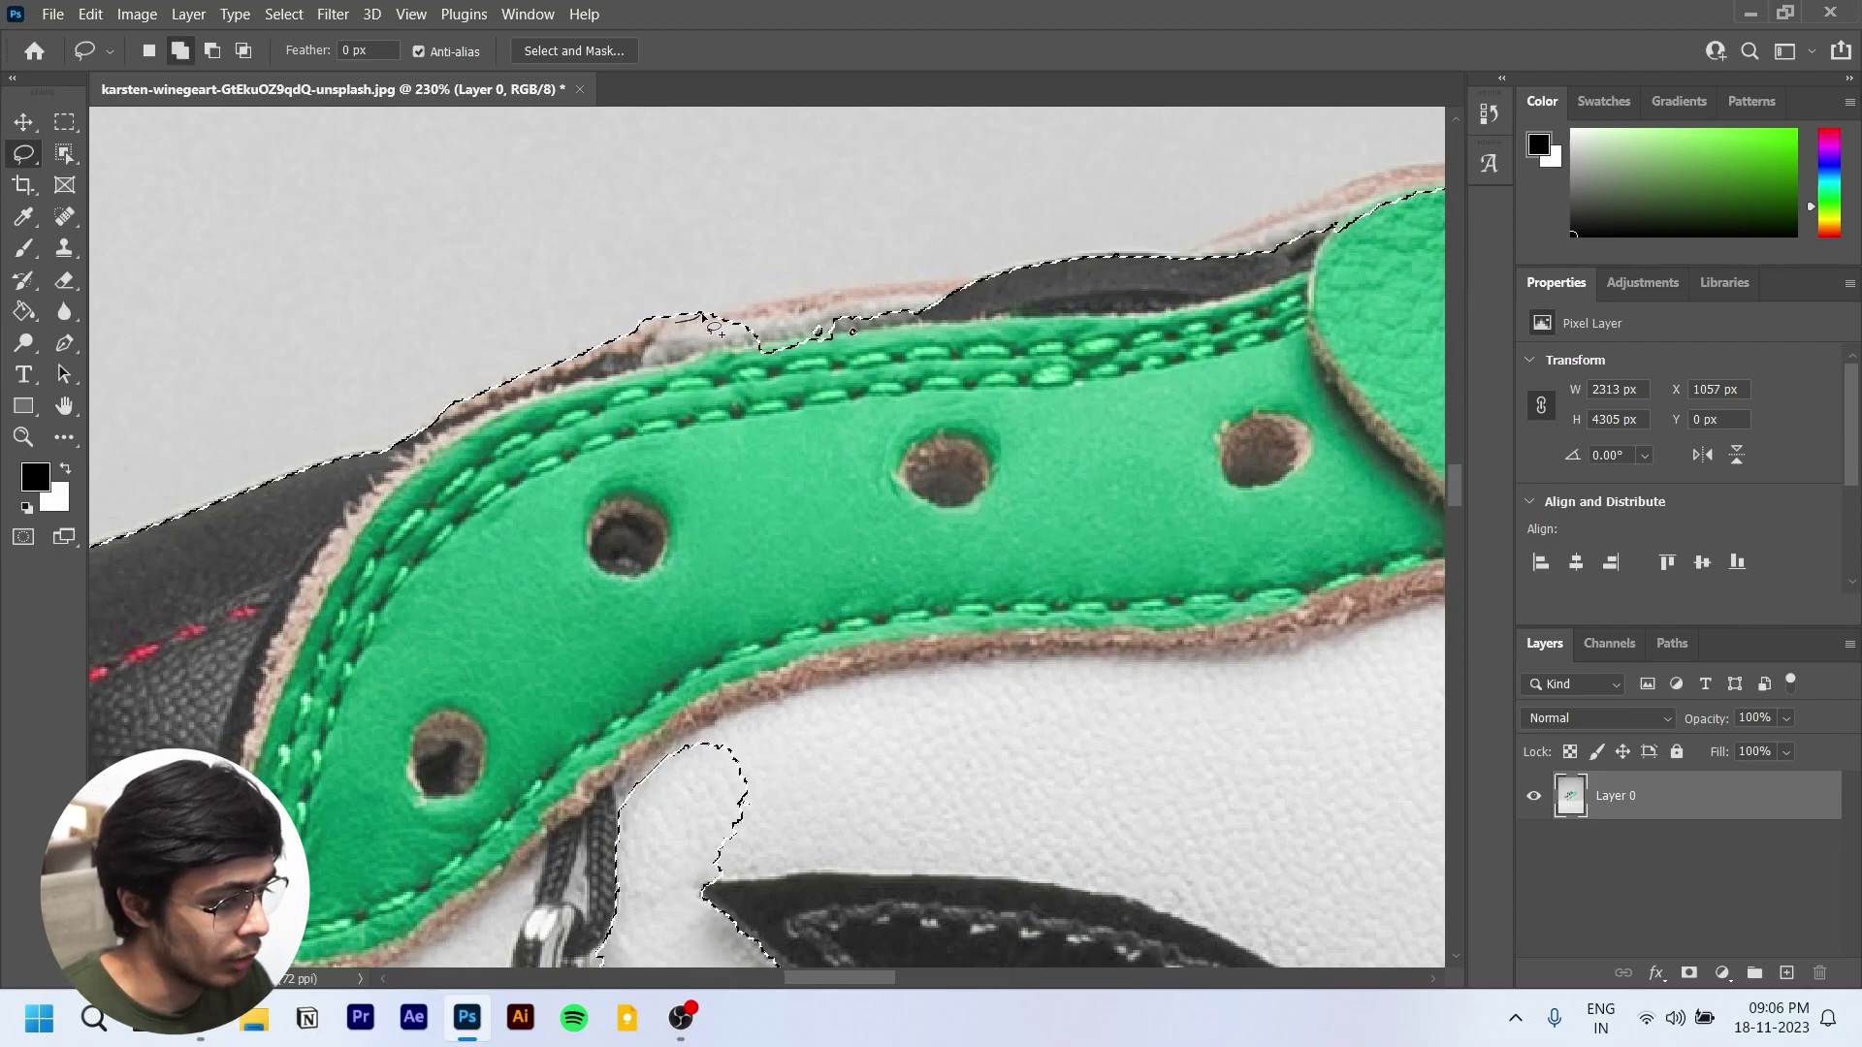
{"action": "mouse_move", "coordinate": [911, 302]}
{"action": "left_mouse_down"}
{"action": "mouse_move", "coordinate": [898, 363]}
{"action": "mouse_move", "coordinate": [873, 368]}
{"action": "left_mouse_up"}
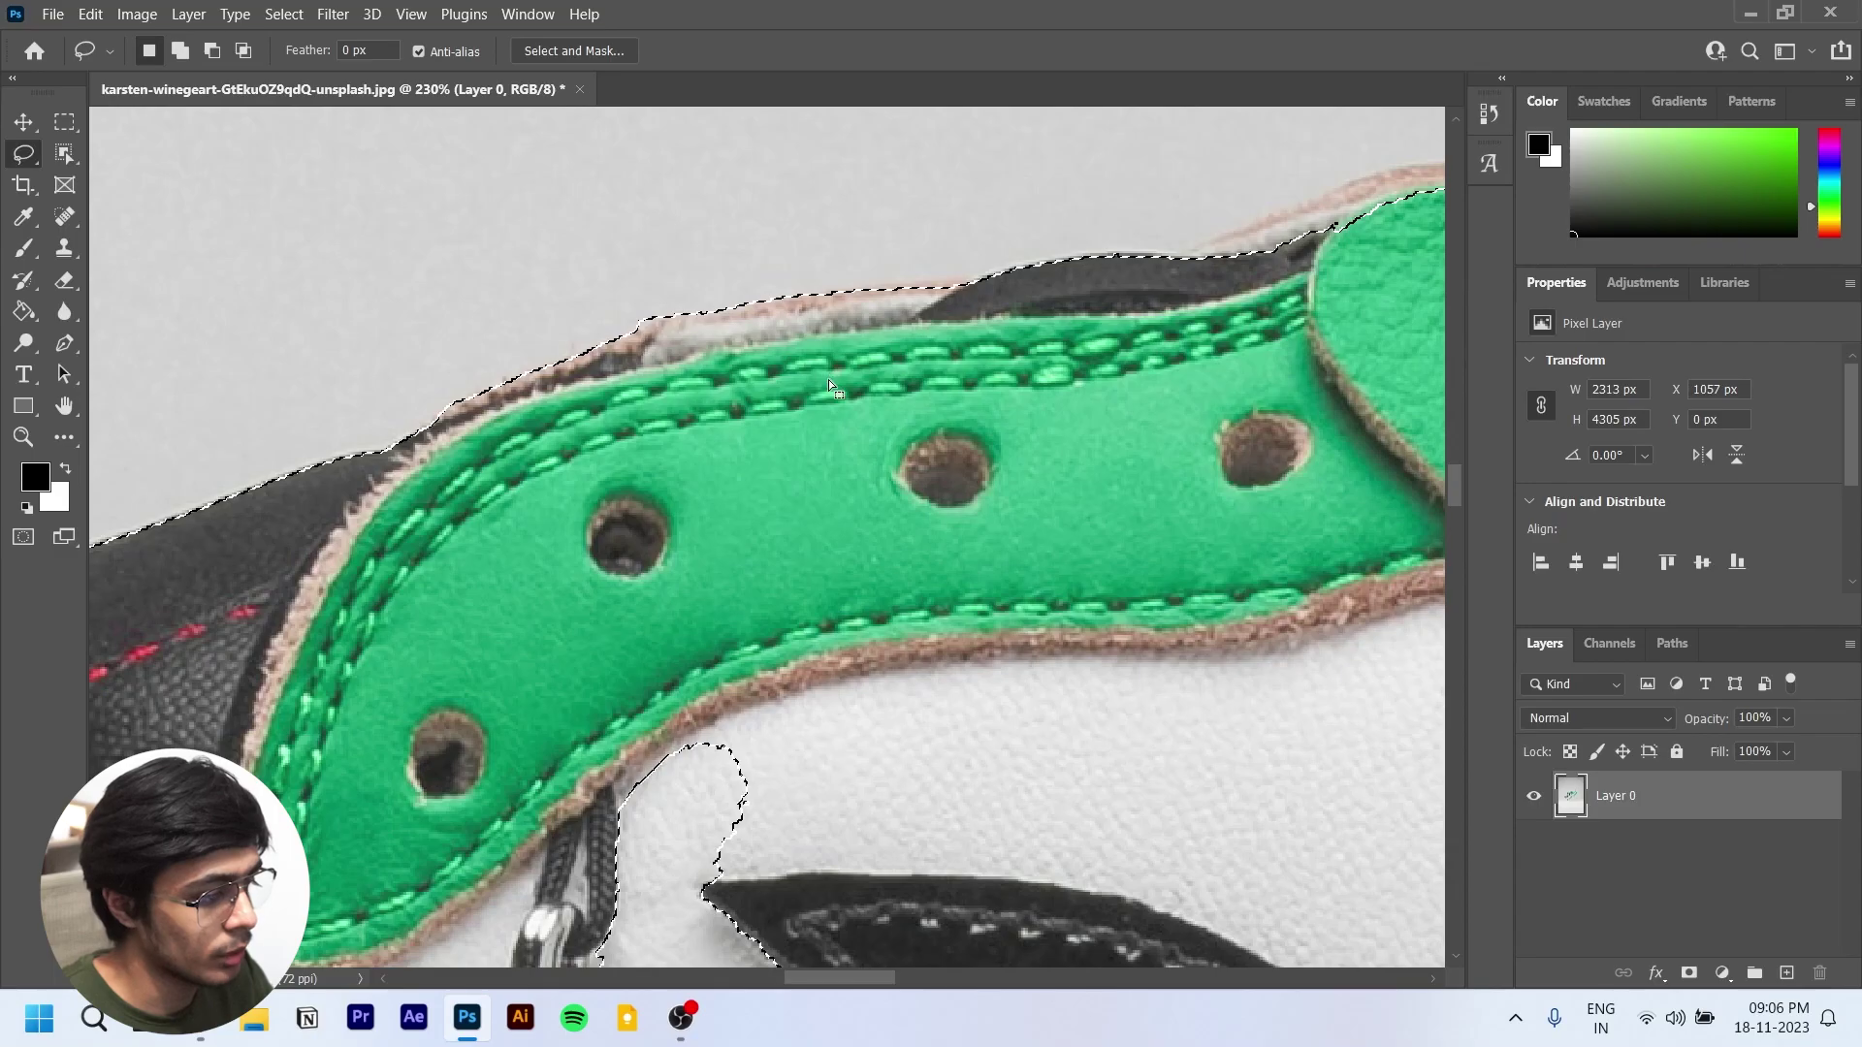
{"action": "scroll", "coordinate": [829, 380], "scroll_direction": "down", "scroll_amount": 3}
{"action": "scroll", "coordinate": [1048, 359], "scroll_direction": "up", "scroll_amount": 2}
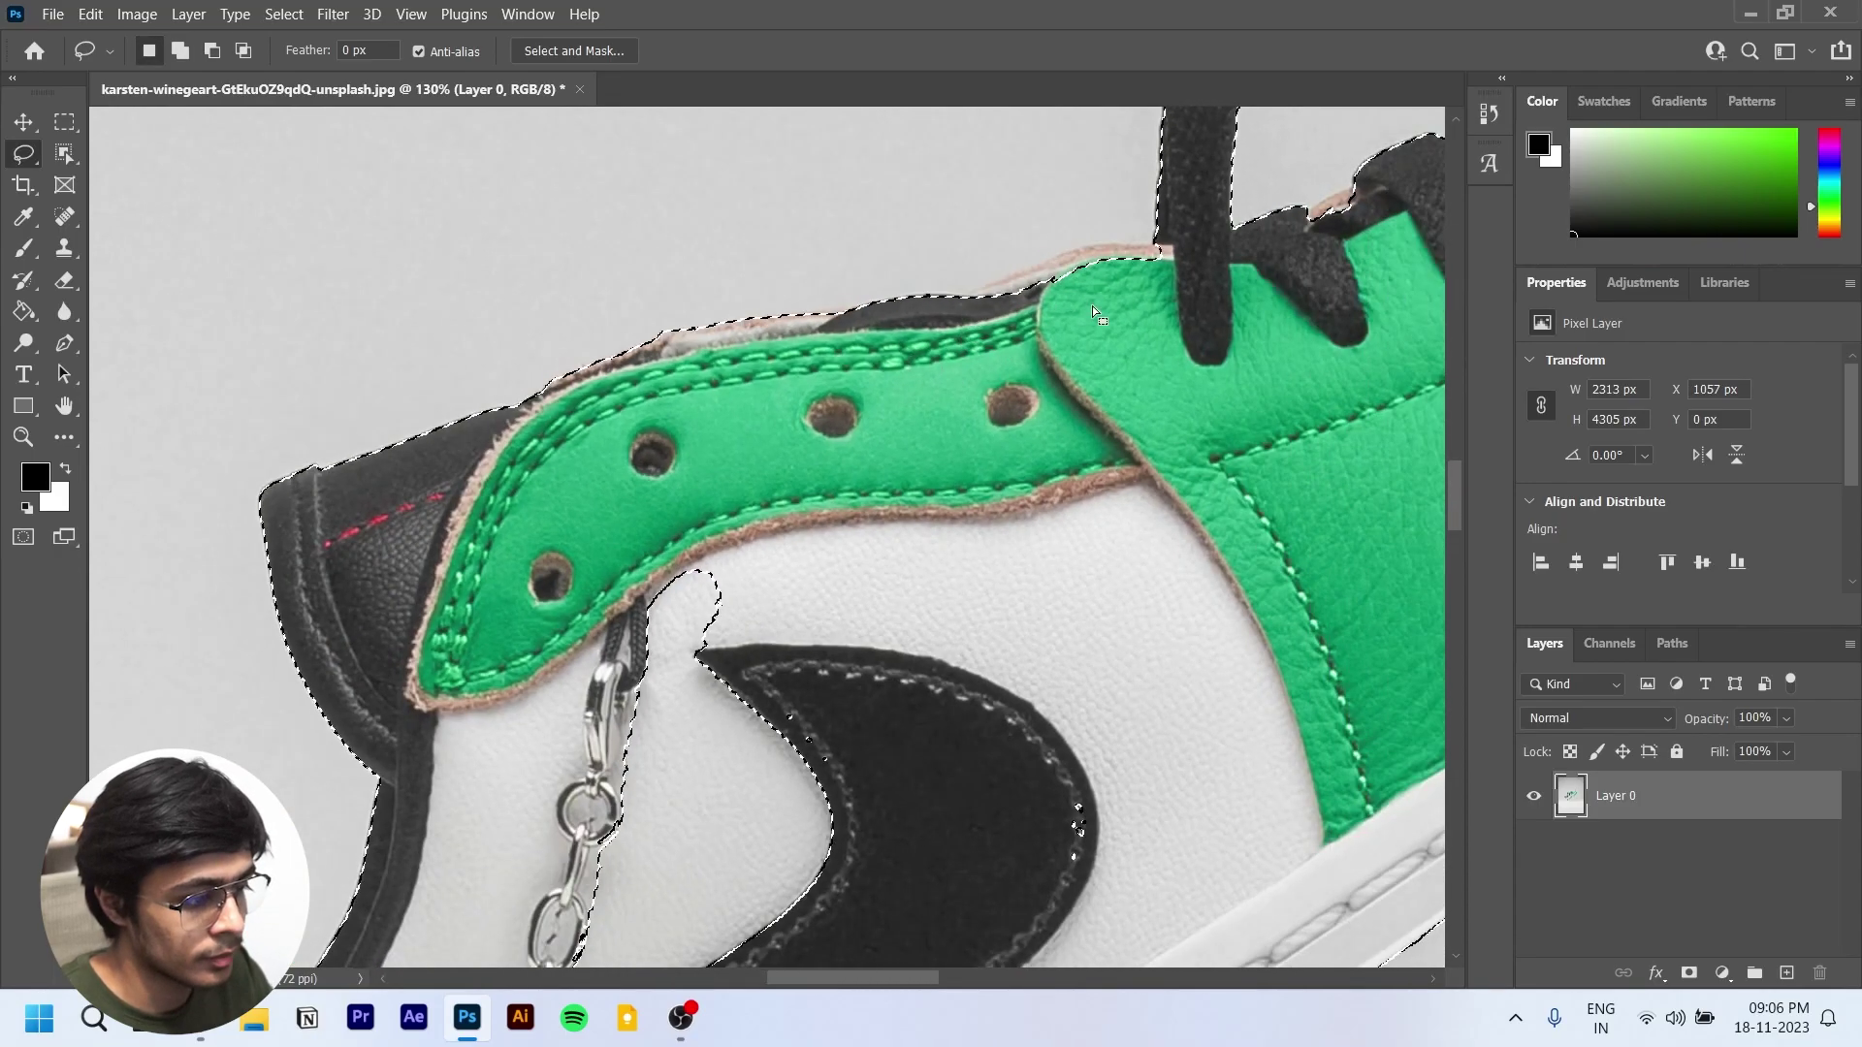
{"action": "scroll", "coordinate": [1092, 306], "scroll_direction": "down", "scroll_amount": 4}
{"action": "scroll", "coordinate": [1074, 289], "scroll_direction": "up", "scroll_amount": 5}
{"action": "scroll", "coordinate": [1074, 289], "scroll_direction": "down", "scroll_amount": 1}
{"action": "left_click_drag", "start_coordinate": [924, 312], "coordinate": [975, 293]}
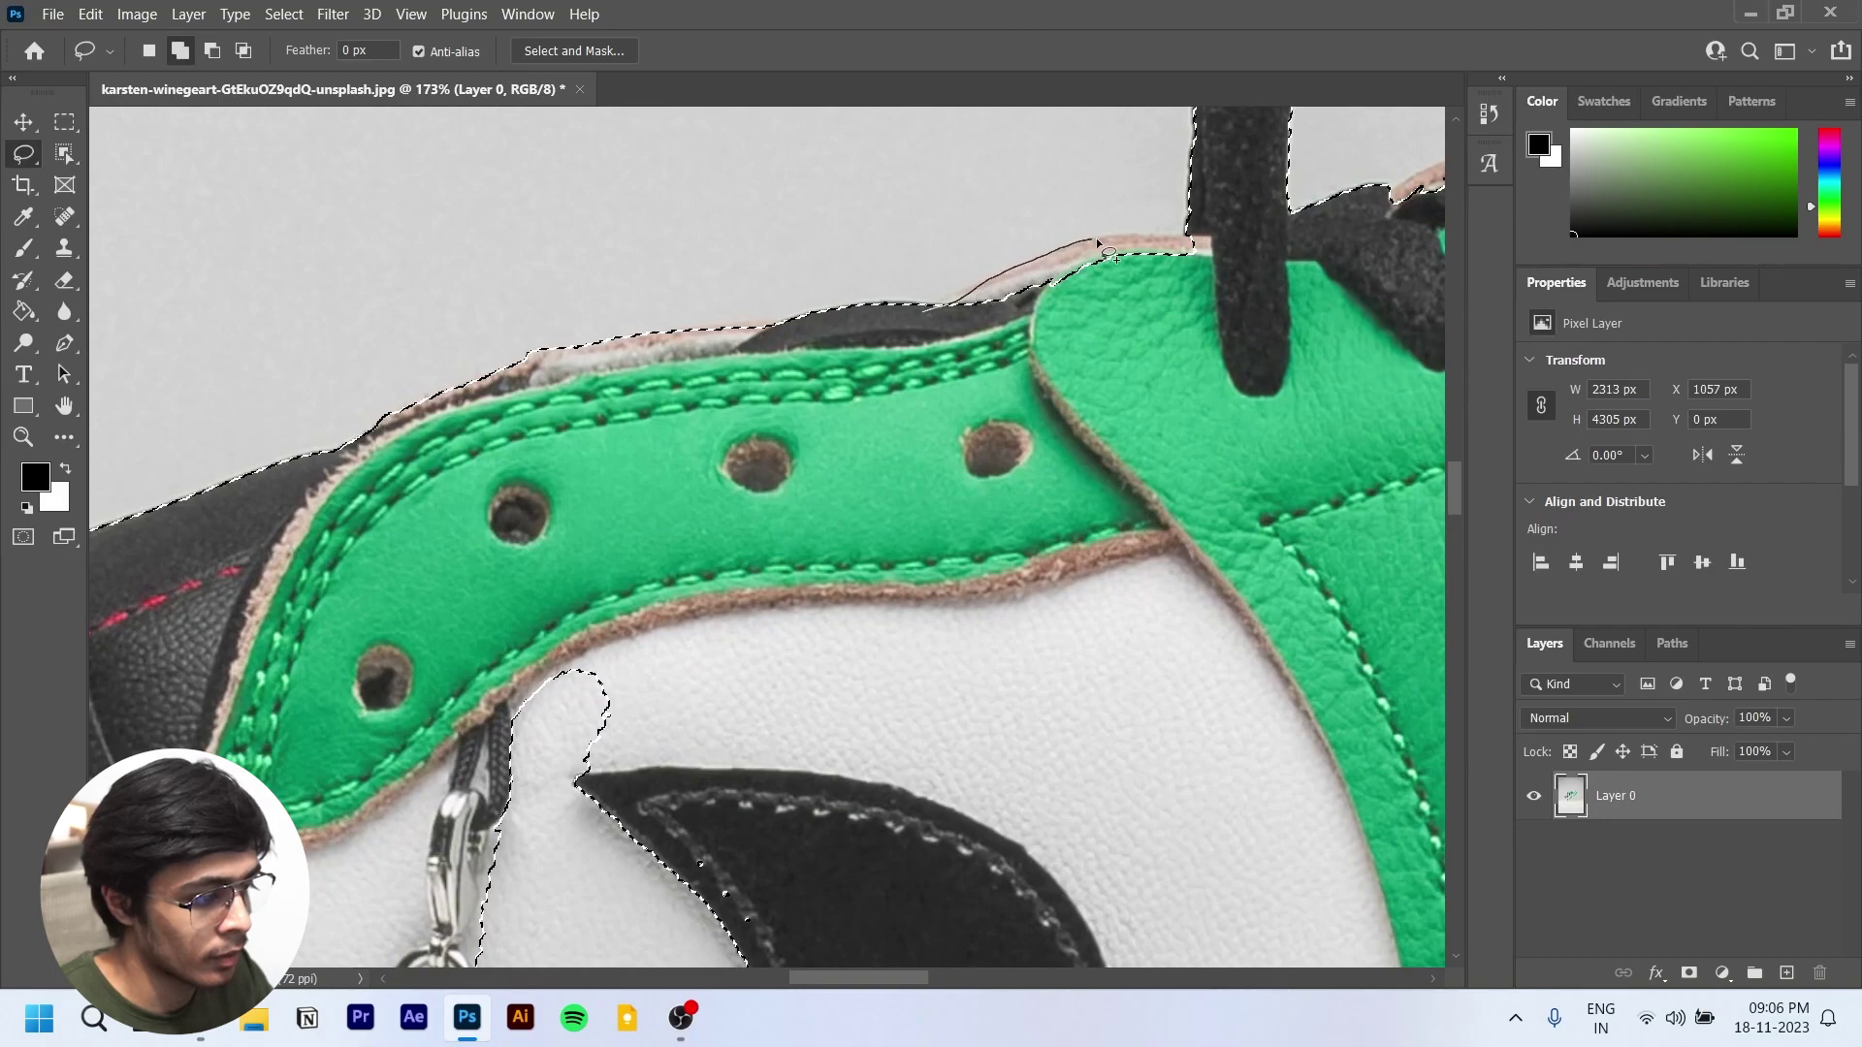
{"action": "mouse_move", "coordinate": [1171, 244]}
{"action": "left_mouse_down"}
{"action": "mouse_move", "coordinate": [1227, 258]}
{"action": "mouse_move", "coordinate": [949, 386]}
{"action": "mouse_move", "coordinate": [920, 354]}
{"action": "mouse_move", "coordinate": [940, 305]}
{"action": "mouse_move", "coordinate": [993, 294]}
{"action": "mouse_move", "coordinate": [968, 319]}
{"action": "mouse_move", "coordinate": [973, 283]}
{"action": "mouse_move", "coordinate": [1000, 278]}
{"action": "mouse_move", "coordinate": [1008, 332]}
{"action": "left_mouse_up"}
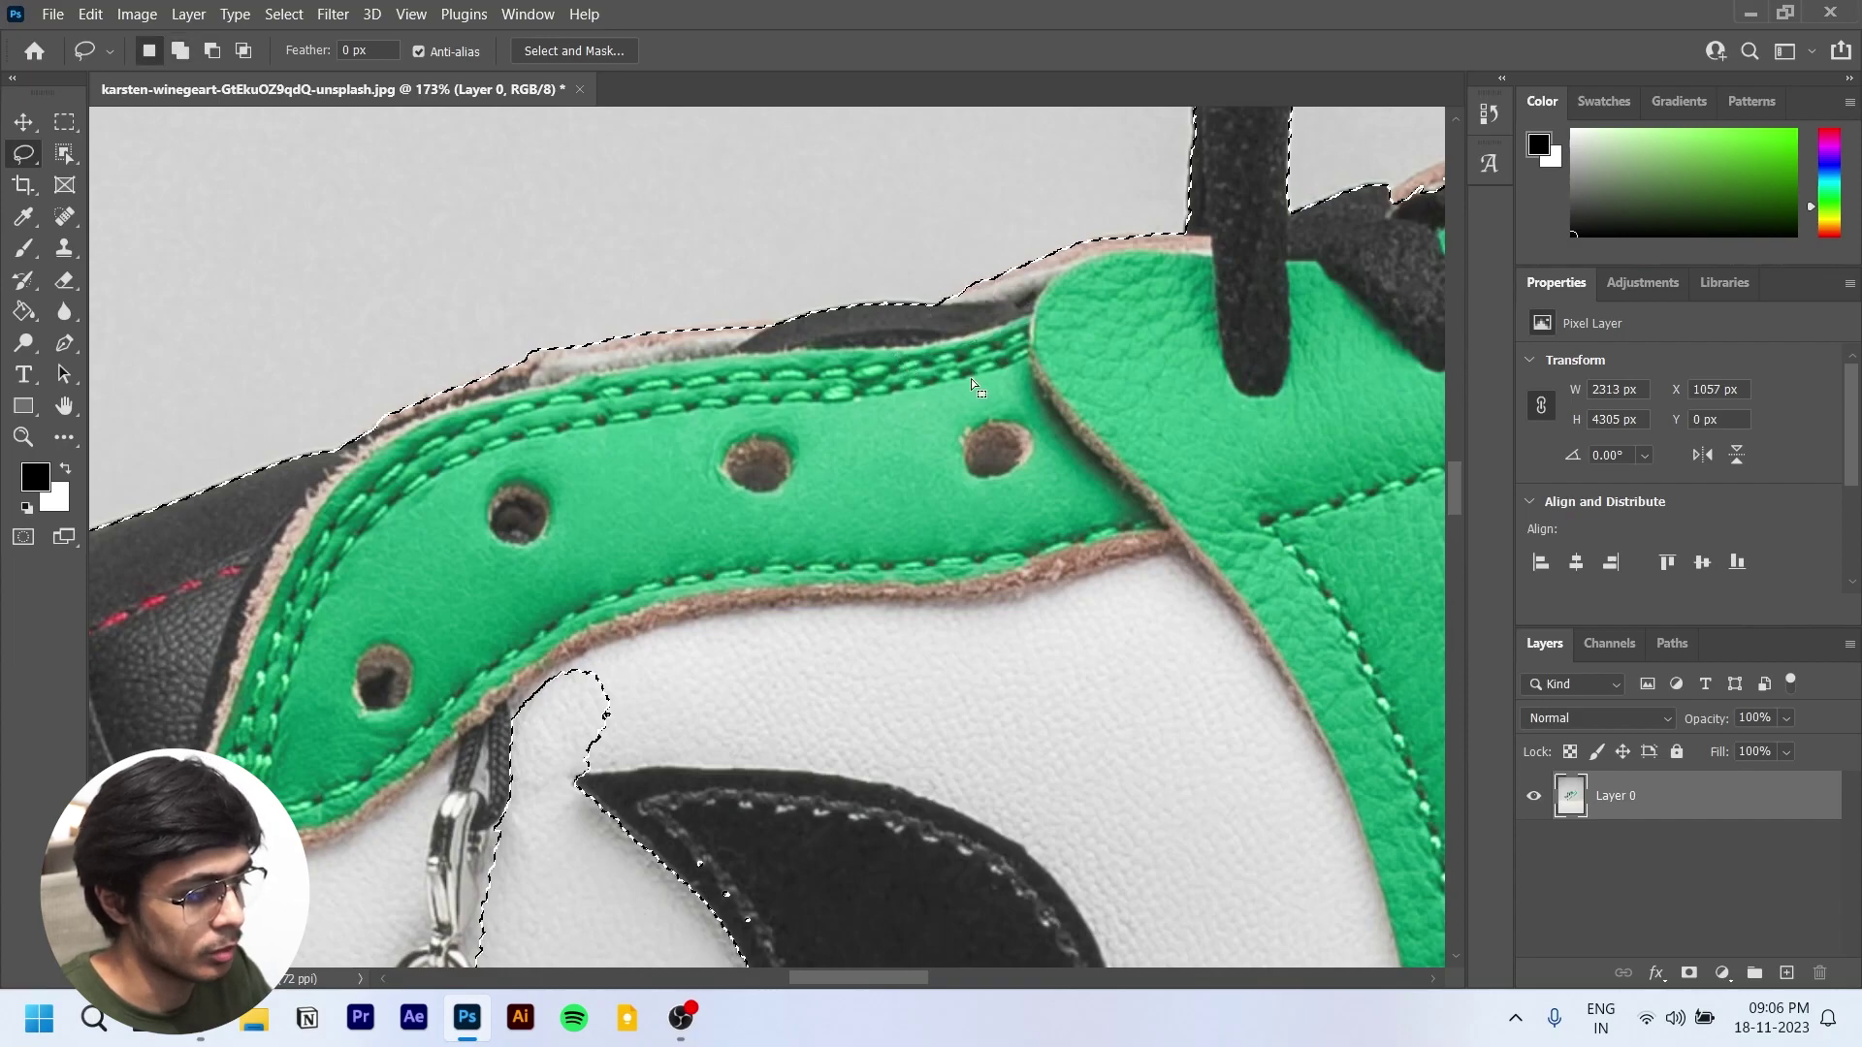
Step: Add the unselected white side panel area around the chain and black swoosh to the selection with the Lasso Tool
{"action": "scroll", "coordinate": [1146, 363], "scroll_direction": "down", "scroll_amount": 5}
{"action": "scroll", "coordinate": [1212, 306], "scroll_direction": "right", "scroll_amount": 5}
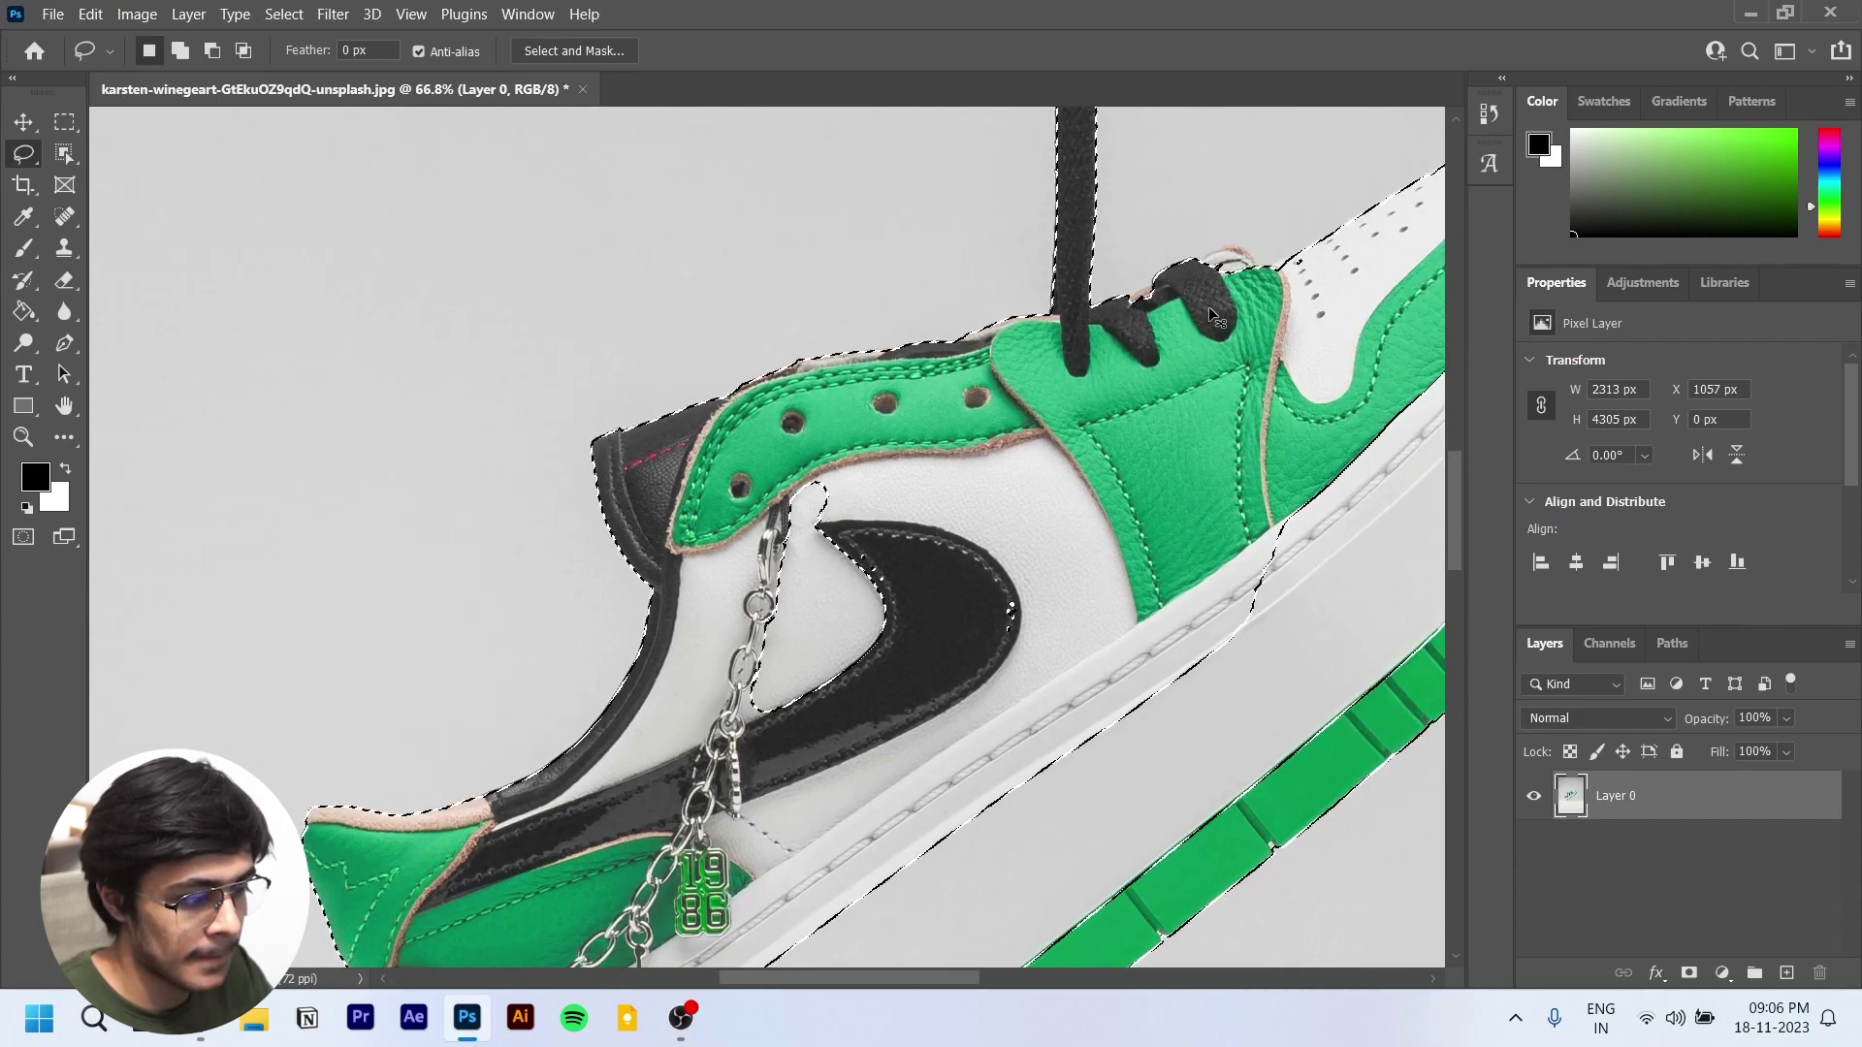
{"action": "key", "text": "alt"}
{"action": "key", "text": "alt+shift"}
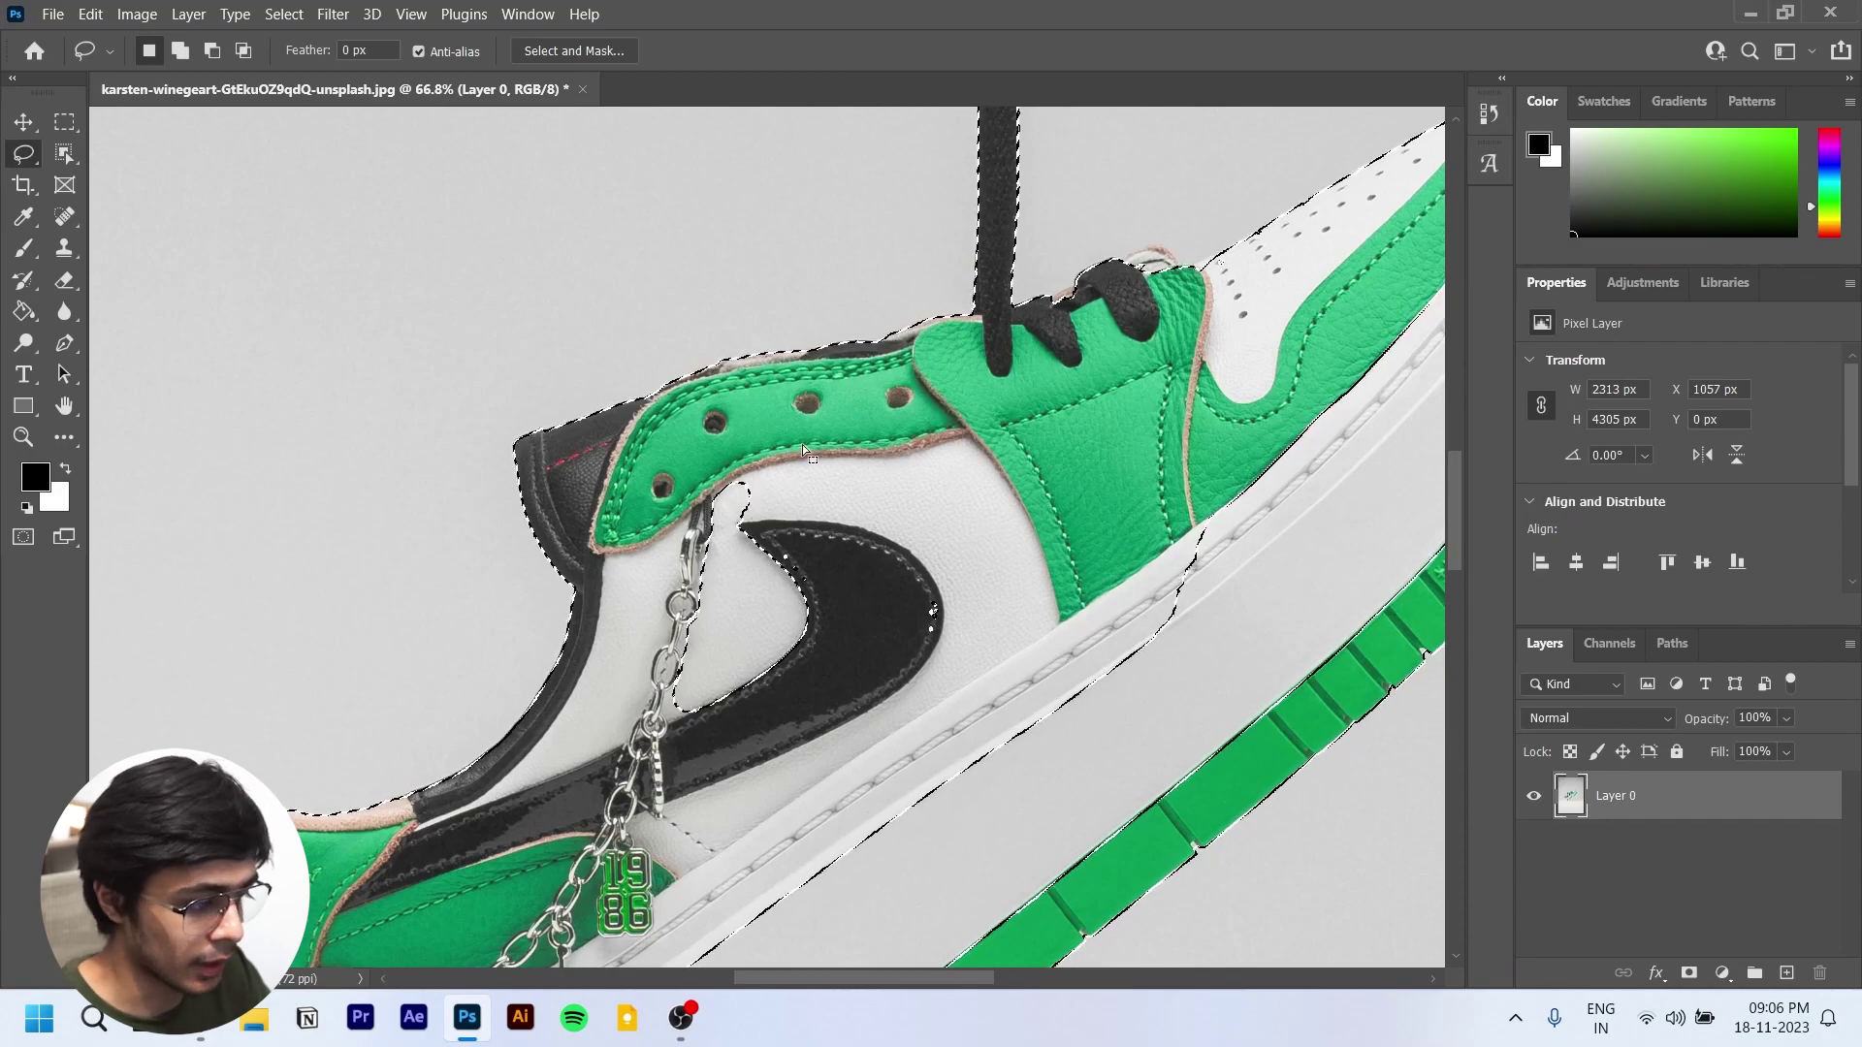
{"action": "key", "text": "alt"}
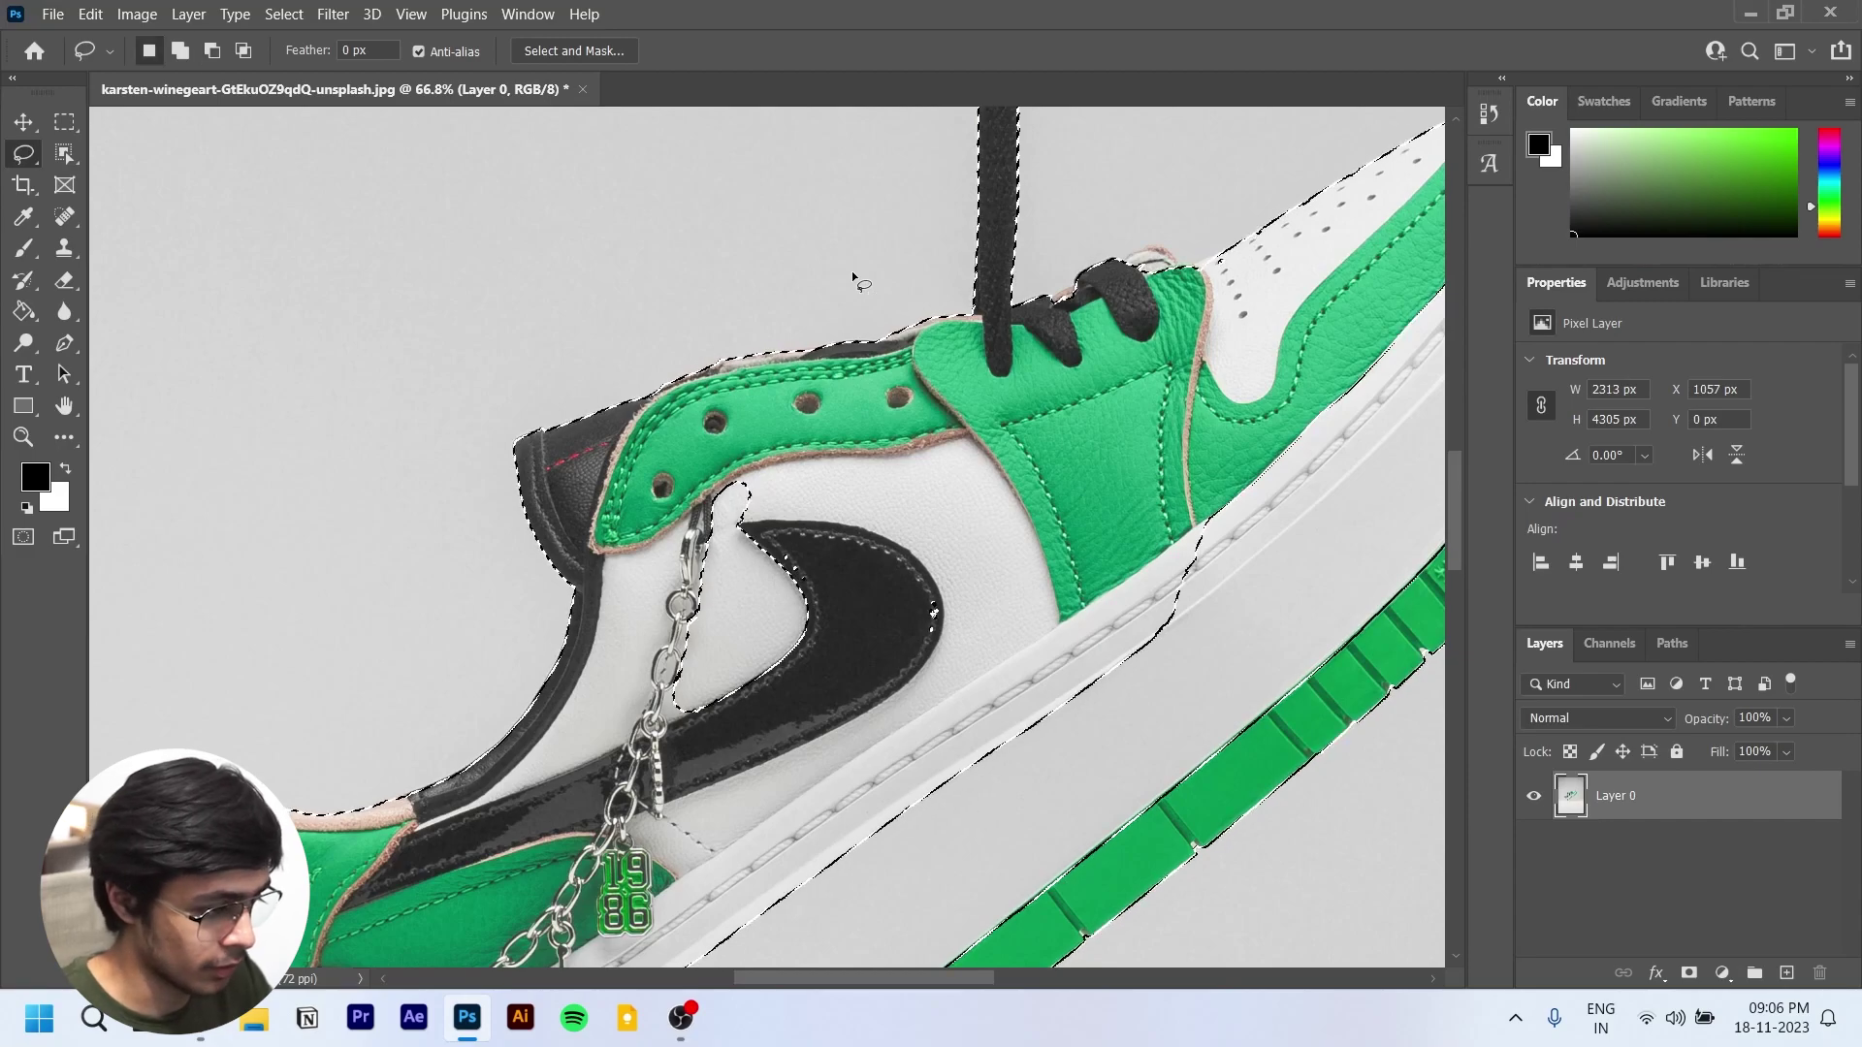
{"action": "key", "text": "shift"}
{"action": "left_click_drag", "start_coordinate": [738, 466], "coordinate": [669, 558]}
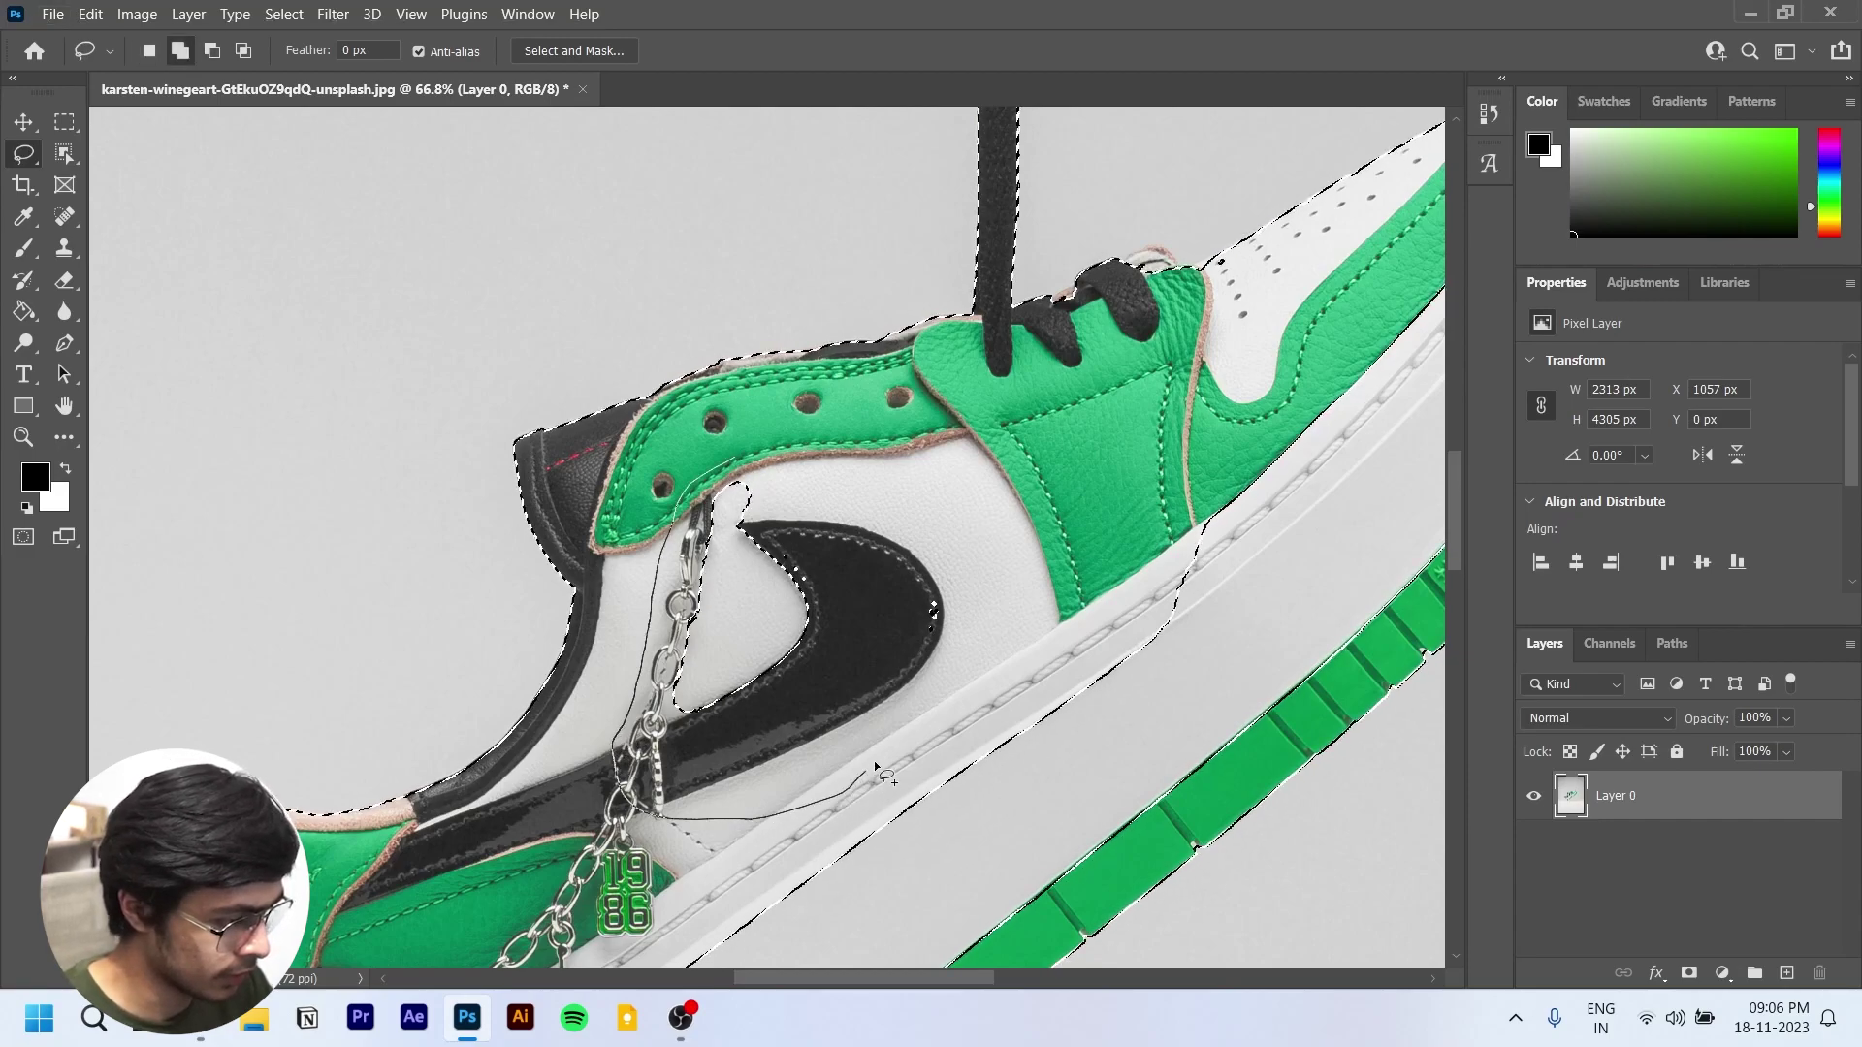
Step: Add the beige and white tongue tip showing behind the last lace loop to the selection with the Lasso Tool
{"action": "scroll", "coordinate": [752, 504], "scroll_direction": "down", "scroll_amount": 3}
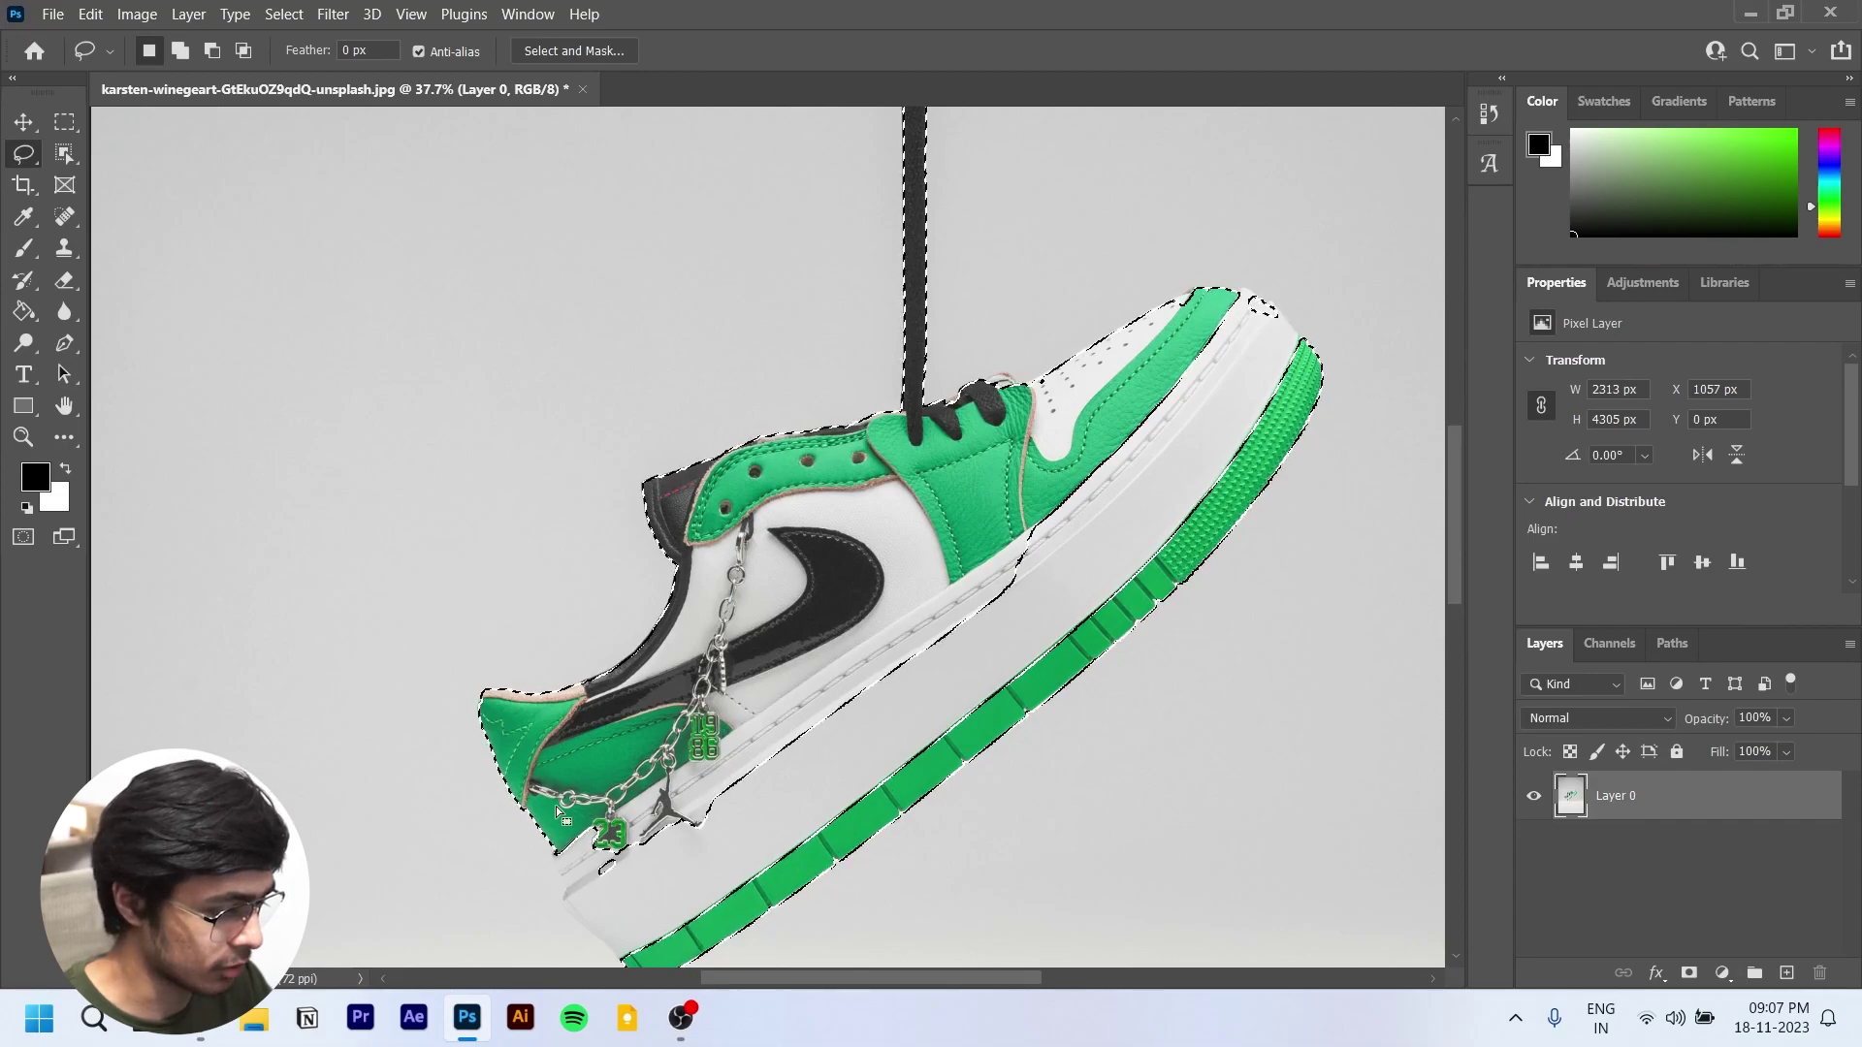
{"action": "scroll", "coordinate": [917, 430], "scroll_direction": "up", "scroll_amount": 3}
{"action": "scroll", "coordinate": [916, 430], "scroll_direction": "down", "scroll_amount": 5}
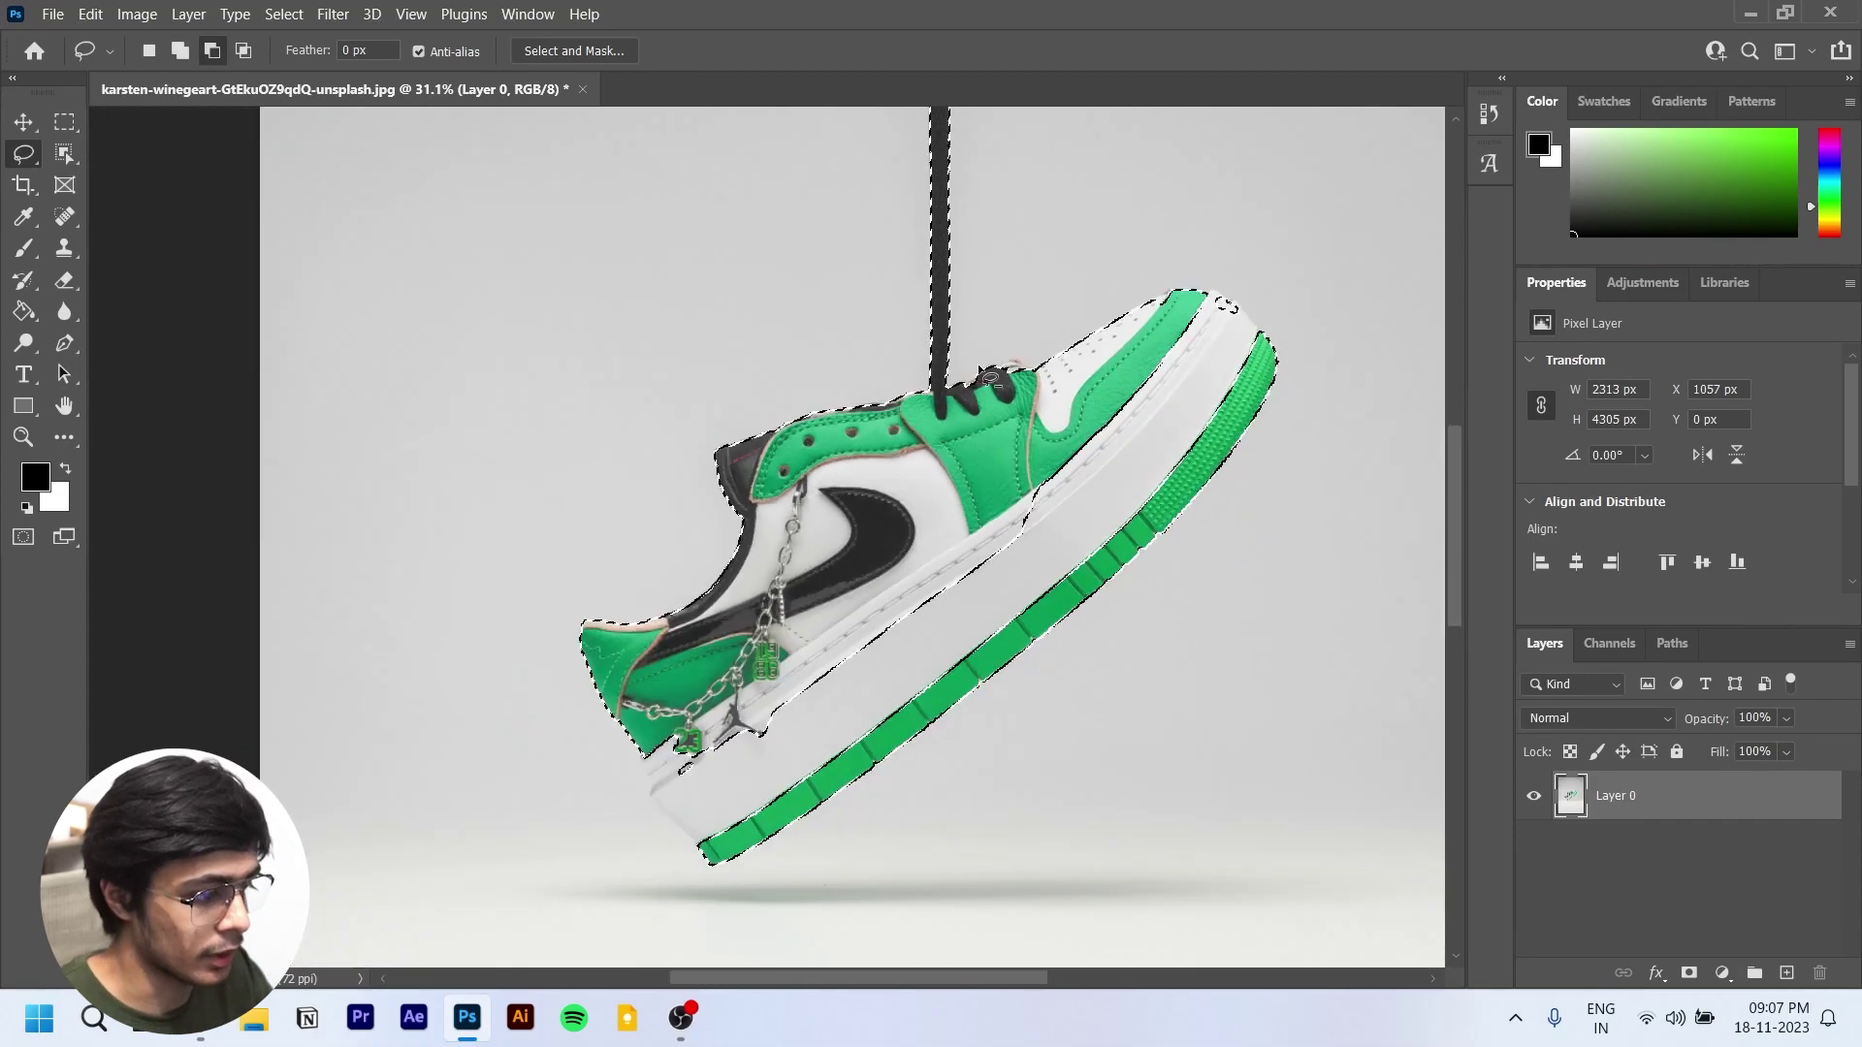
{"action": "scroll", "coordinate": [996, 505], "scroll_direction": "up", "scroll_amount": 10}
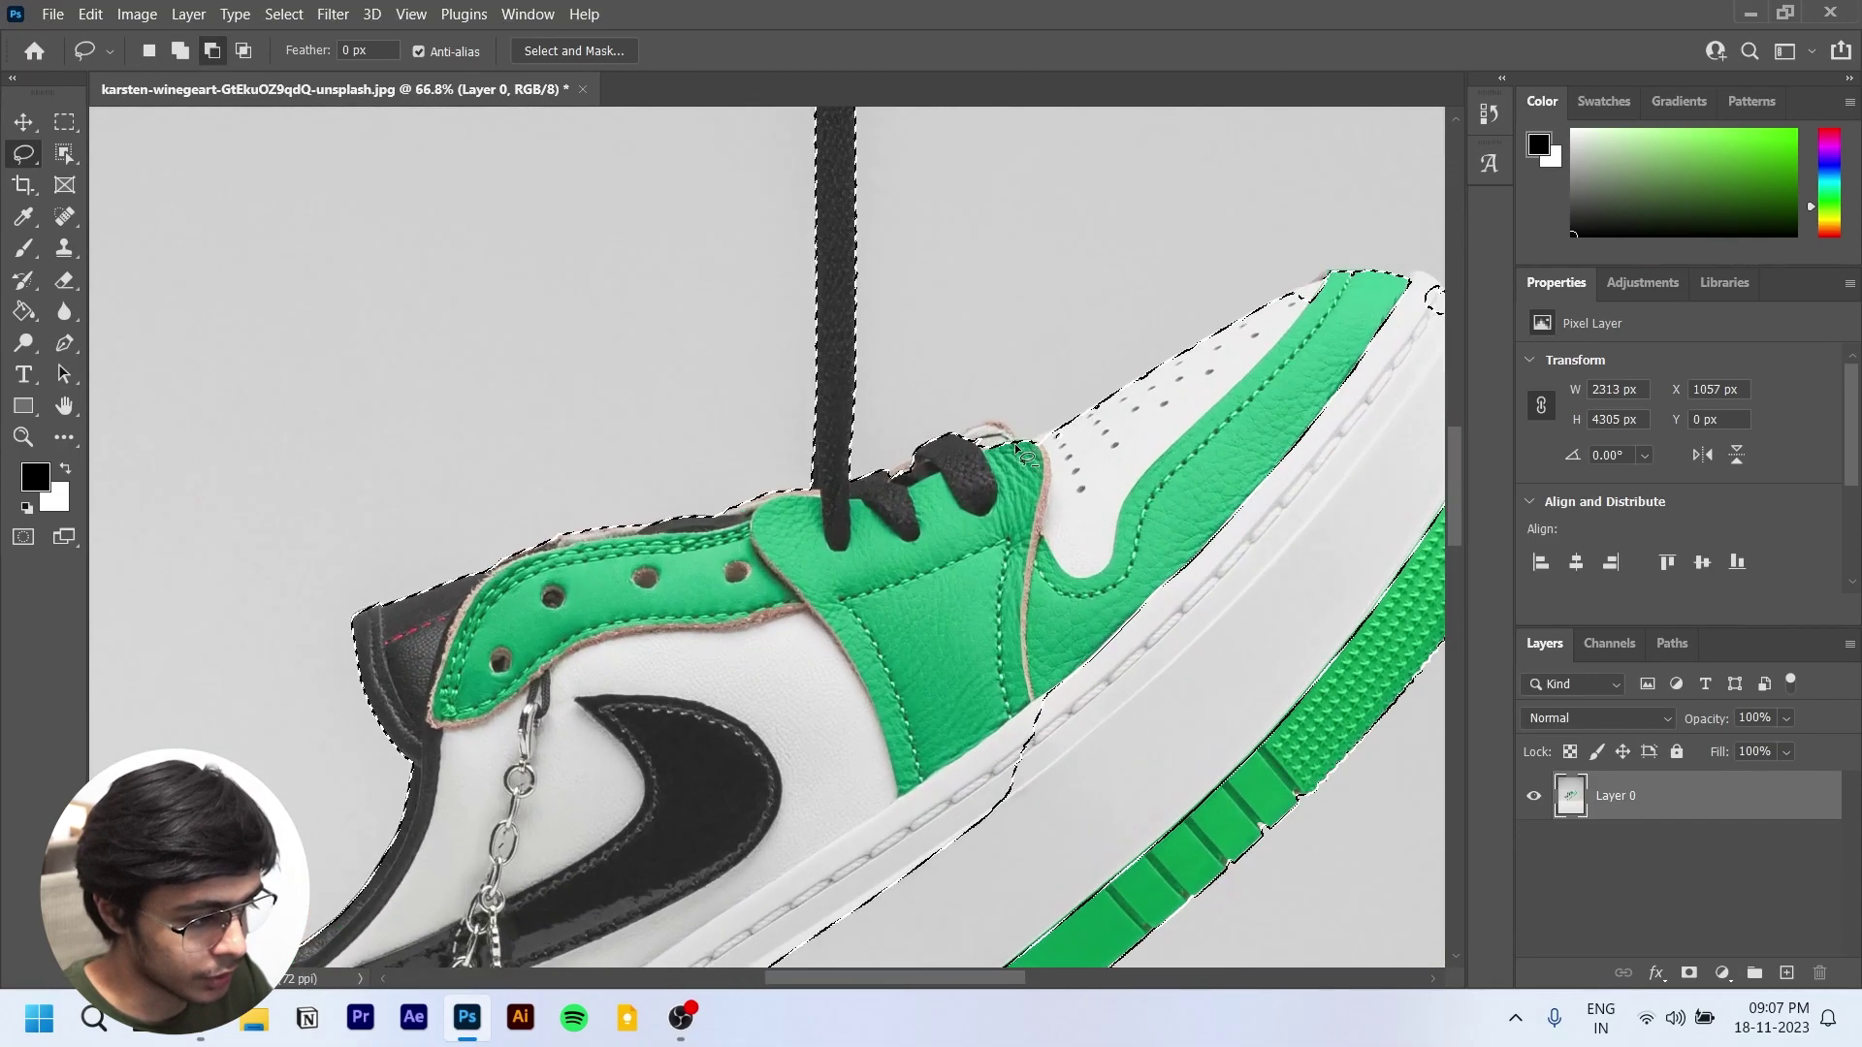
{"action": "scroll", "coordinate": [970, 464], "scroll_direction": "up", "scroll_amount": 2}
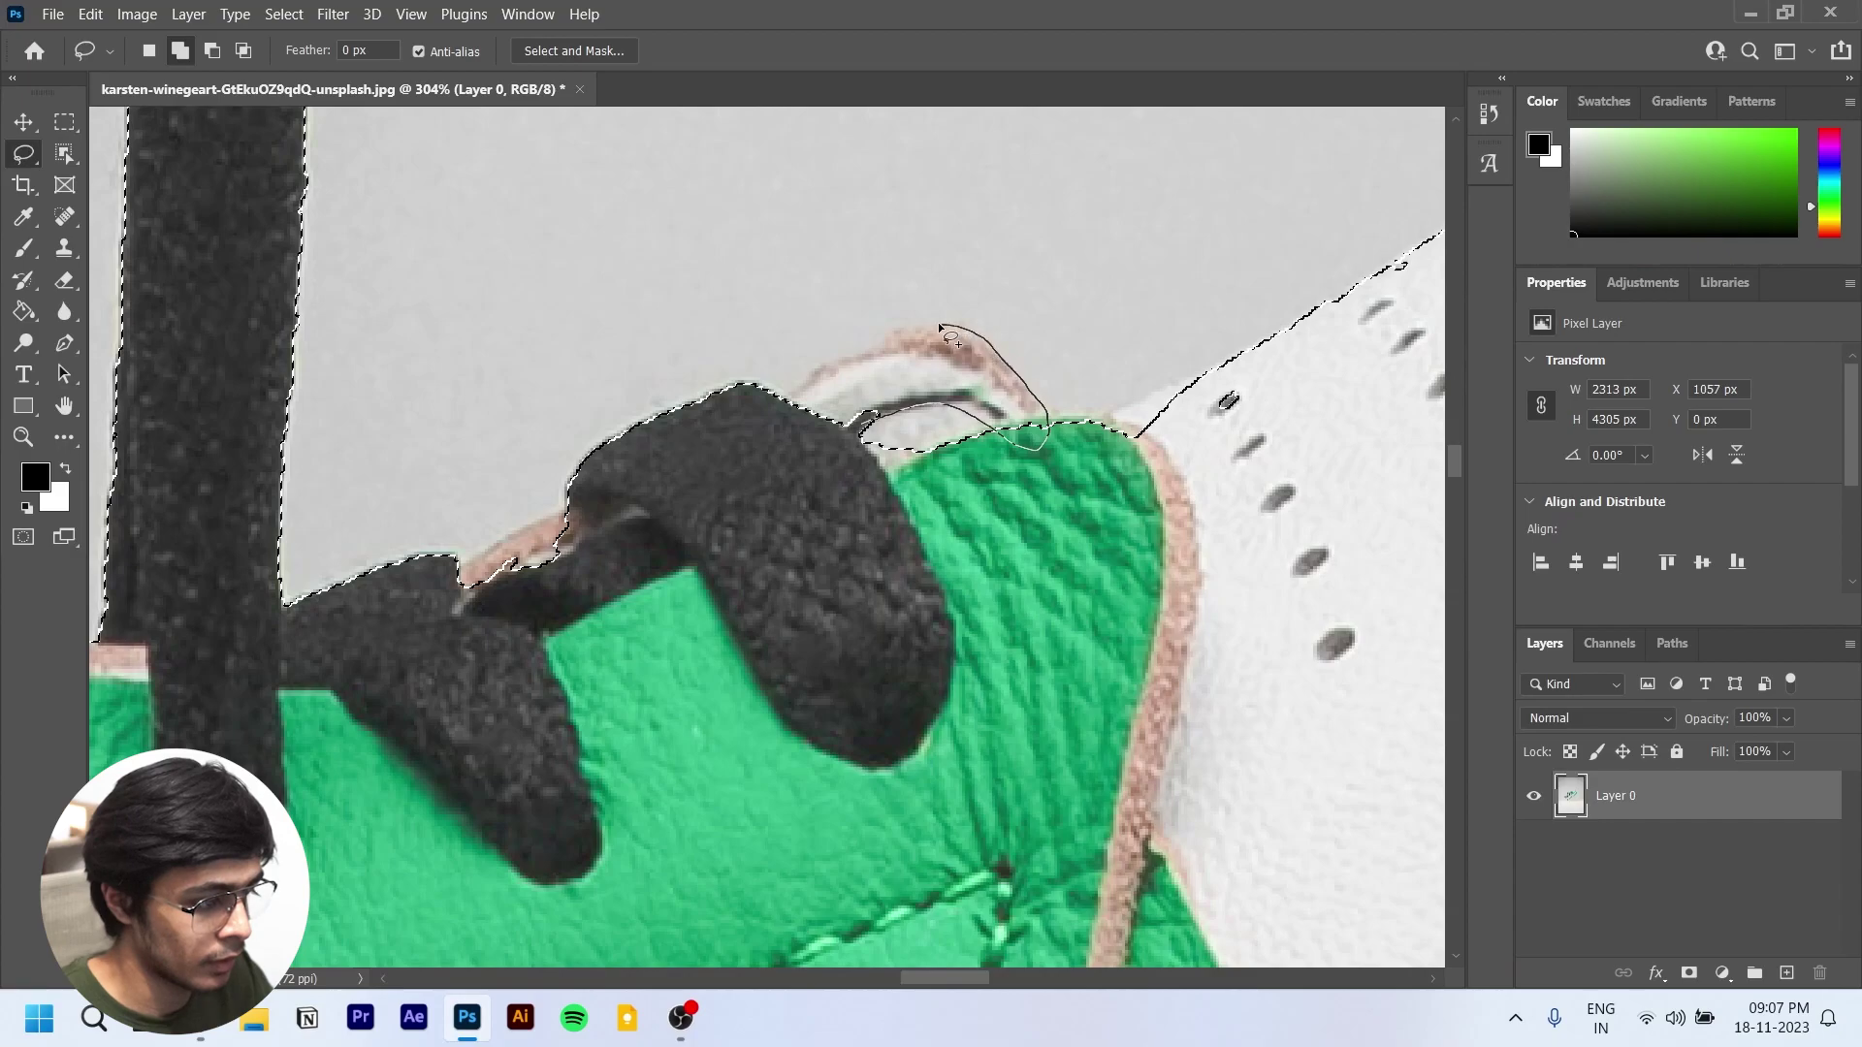
{"action": "left_click_drag", "start_coordinate": [840, 456], "coordinate": [876, 414]}
{"action": "left_click_drag", "start_coordinate": [856, 477], "coordinate": [862, 480]}
Step: Add the small missing corner between the green lace panel and the perforated white toe box to the selection
{"action": "scroll", "coordinate": [1086, 515], "scroll_direction": "down", "scroll_amount": 5}
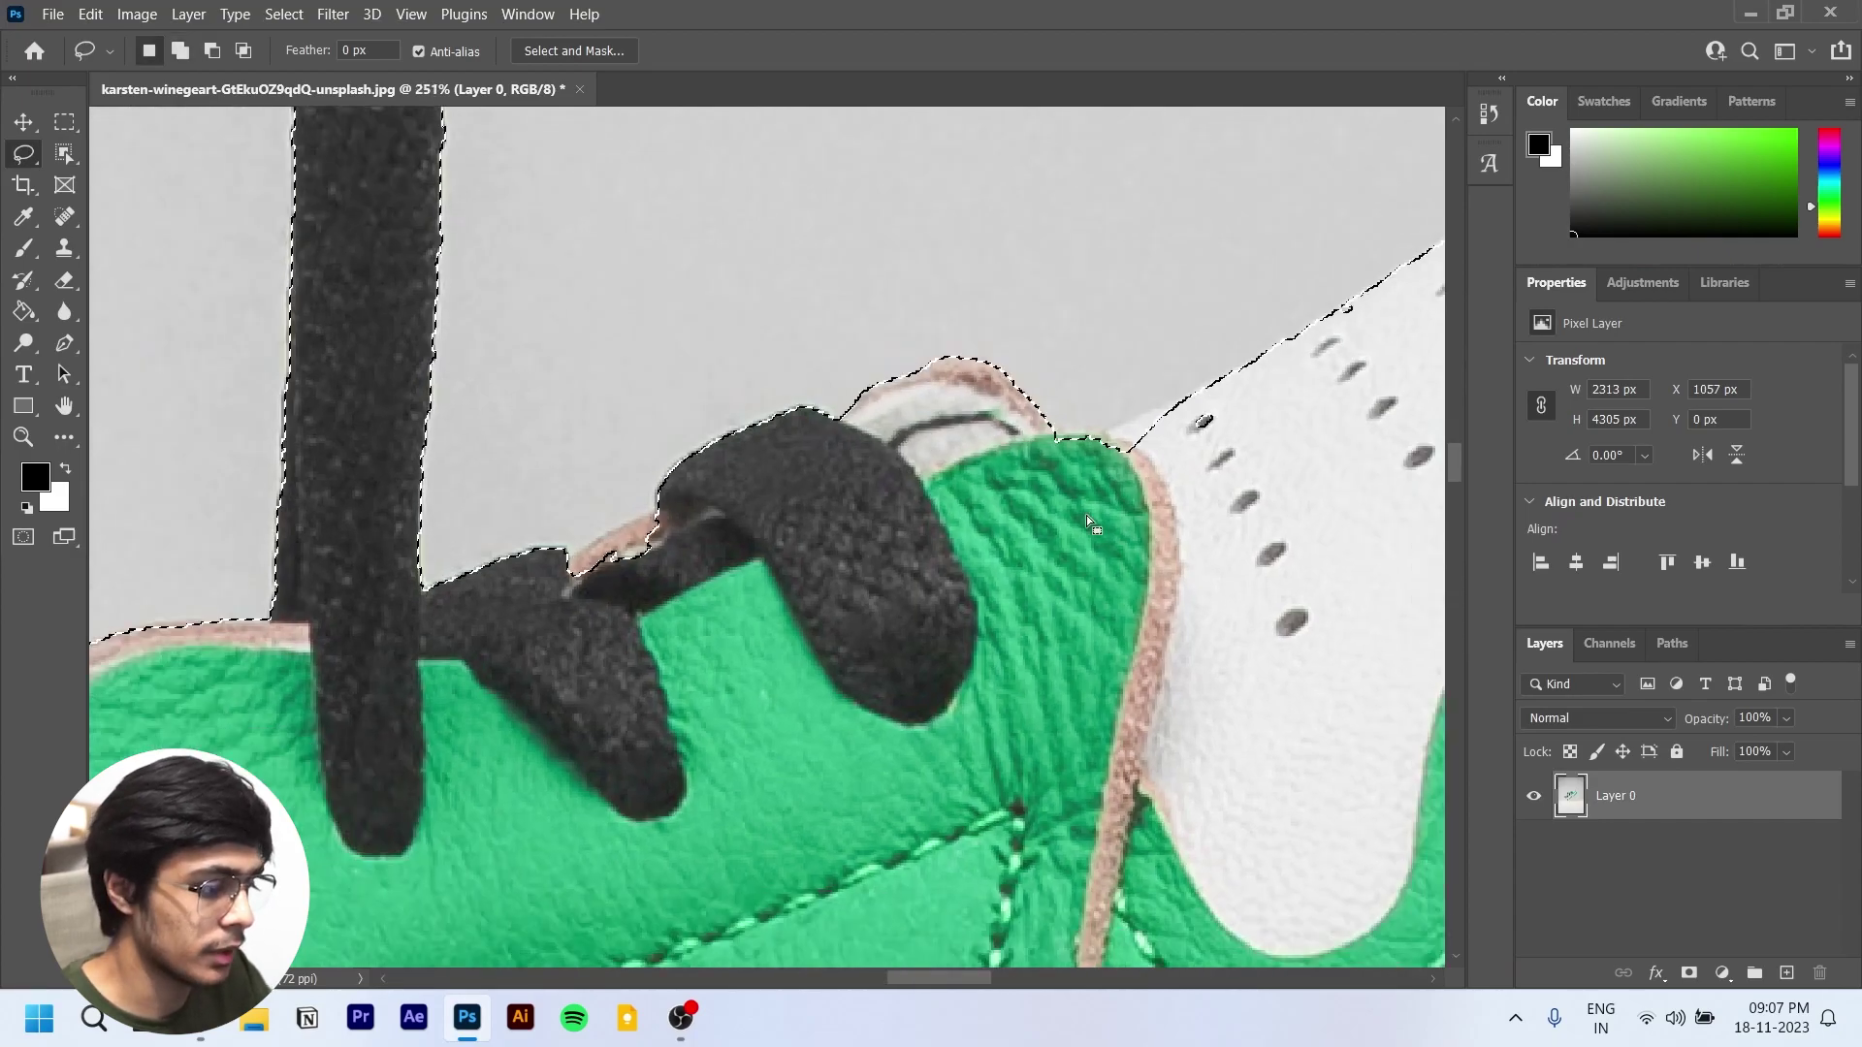
{"action": "scroll", "coordinate": [1127, 505], "scroll_direction": "up", "scroll_amount": 6}
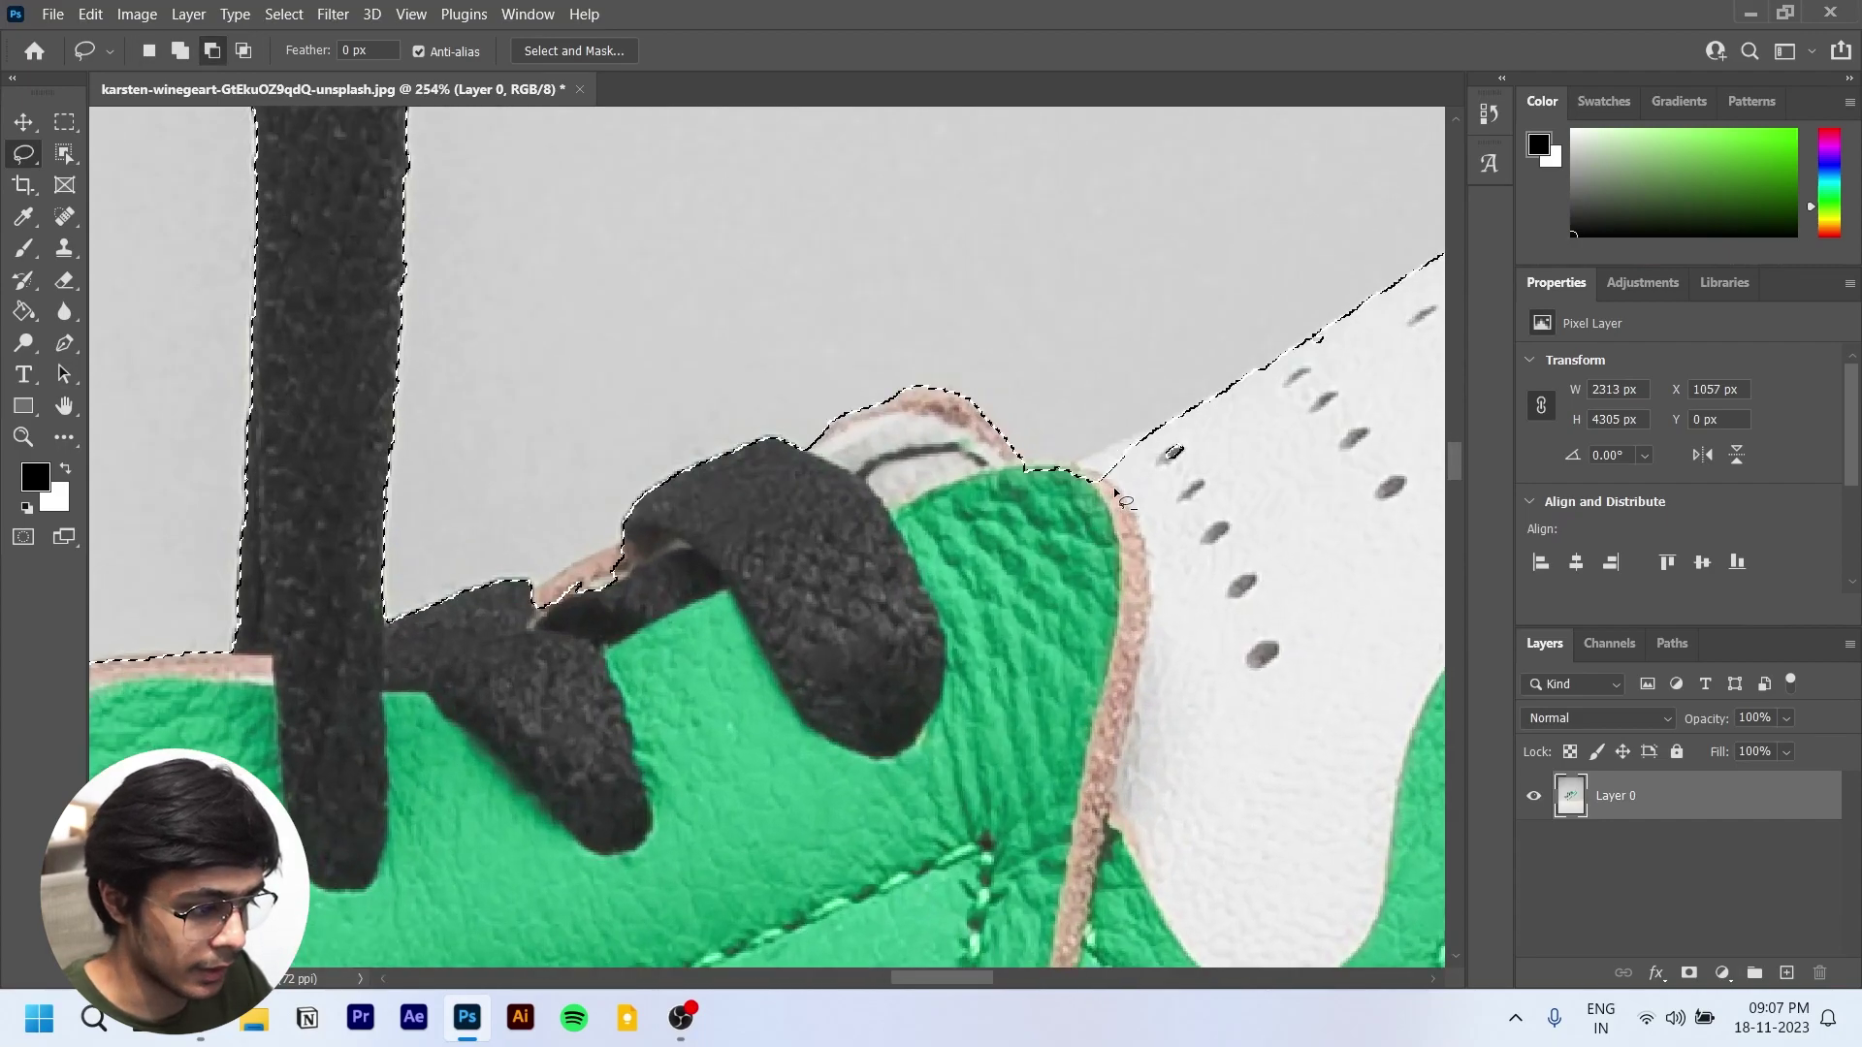
{"action": "mouse_move", "coordinate": [1171, 401]}
{"action": "left_mouse_down"}
{"action": "mouse_move", "coordinate": [1248, 433]}
{"action": "mouse_move", "coordinate": [1178, 406]}
{"action": "left_mouse_up"}
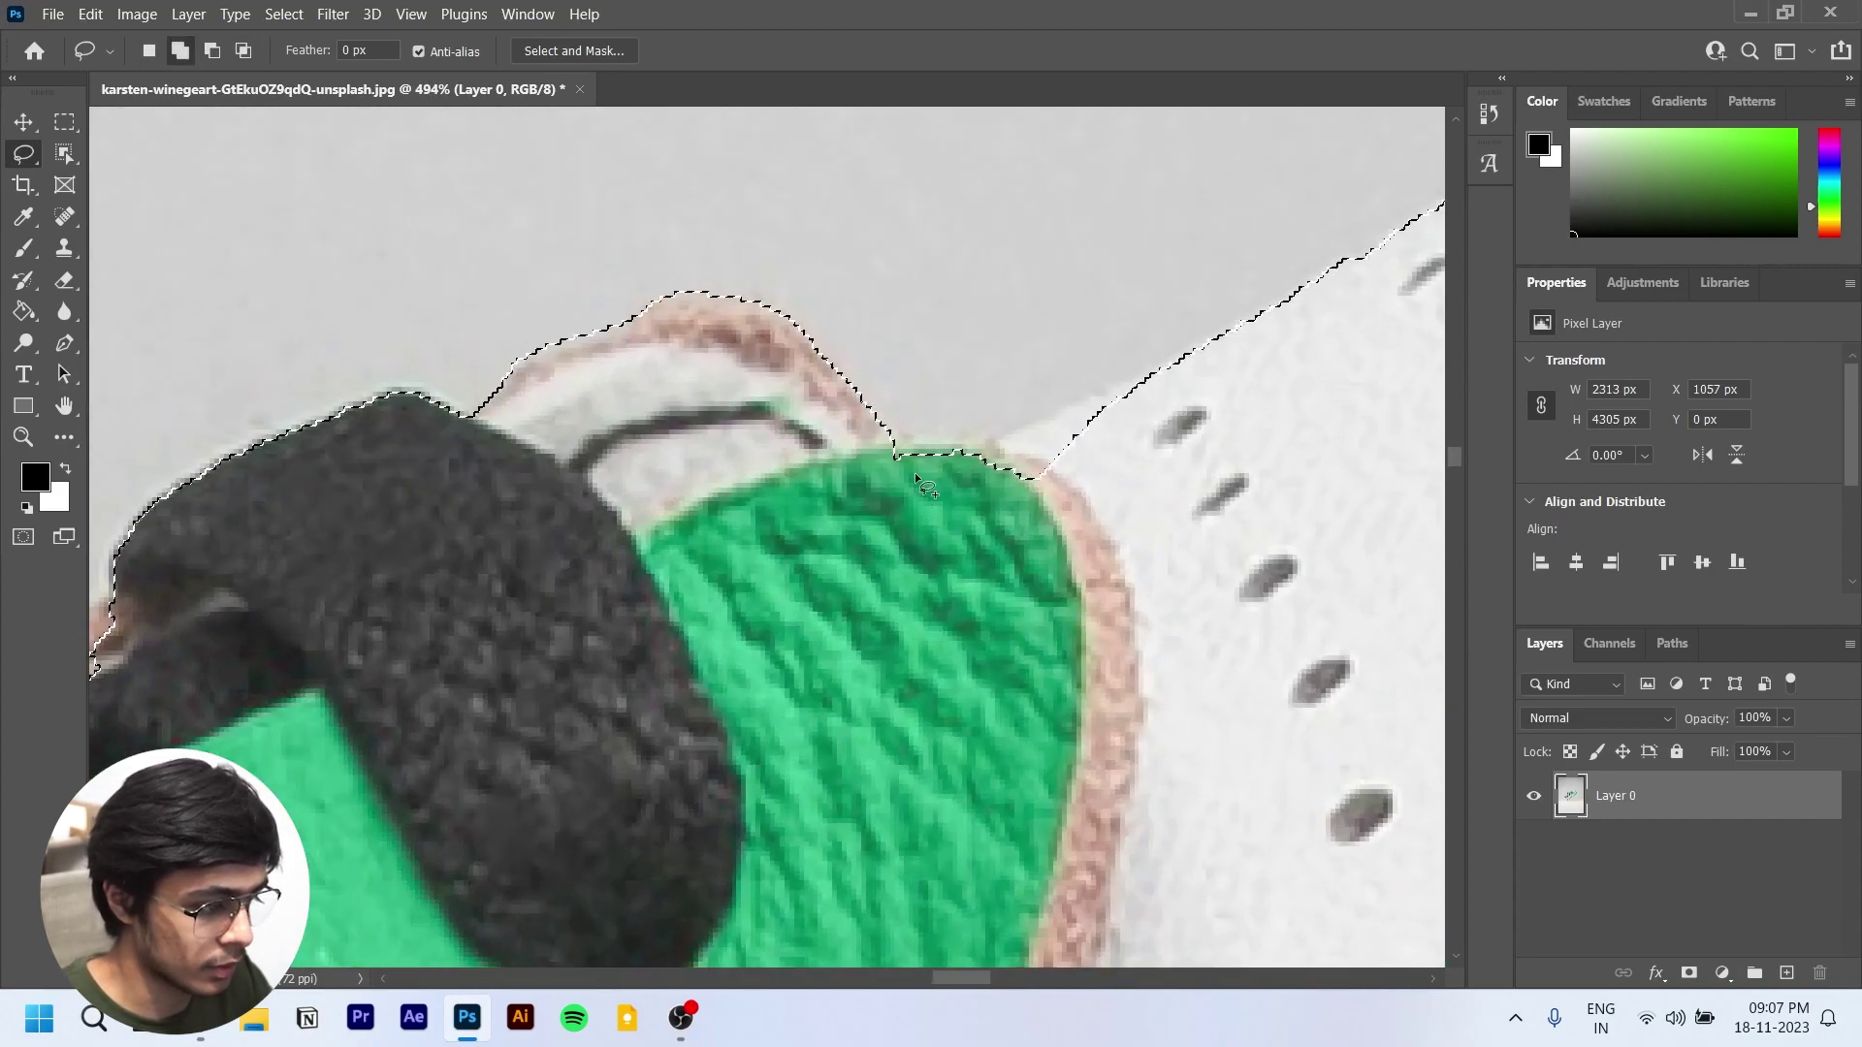
{"action": "left_click_drag", "start_coordinate": [1003, 590], "coordinate": [998, 587]}
Step: Add the missing end of the white toe box and the brown corner beside the green toe strip to the selection
{"action": "scroll", "coordinate": [939, 563], "scroll_direction": "down", "scroll_amount": 10}
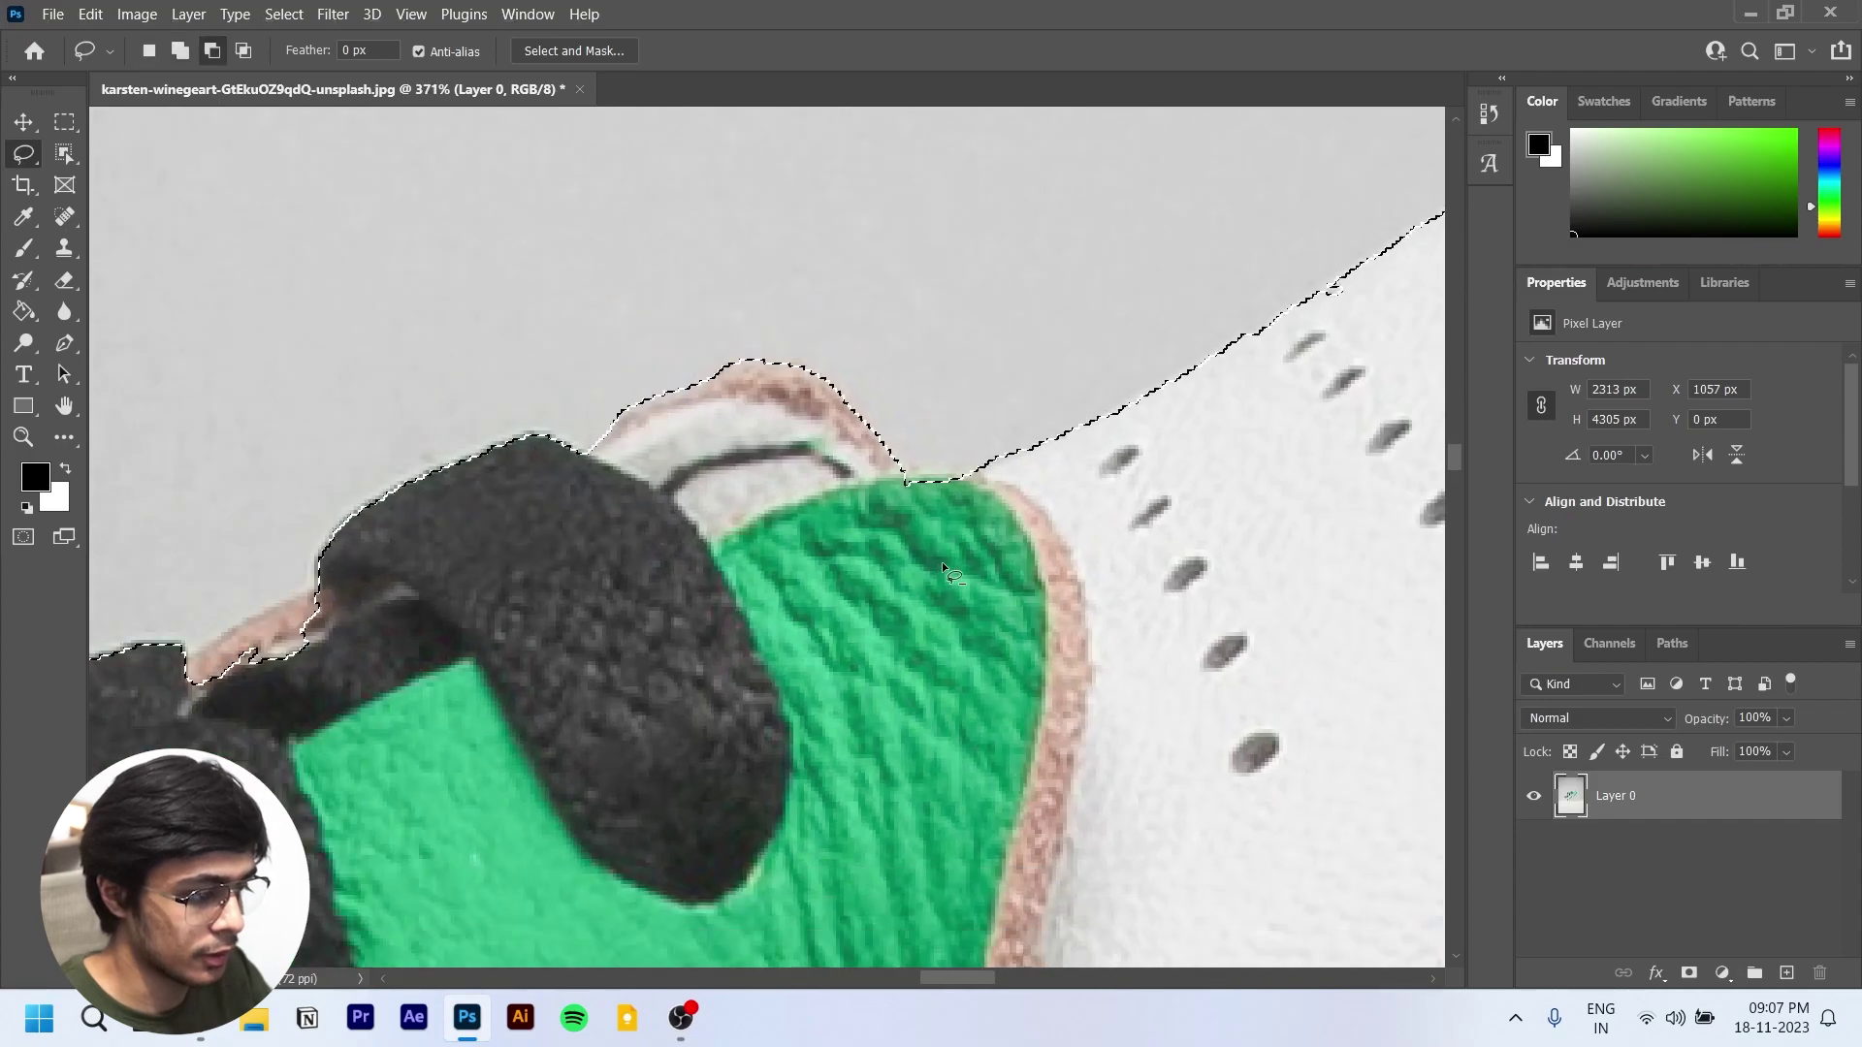
{"action": "scroll", "coordinate": [1281, 414], "scroll_direction": "up", "scroll_amount": 5}
{"action": "key", "text": "shift"}
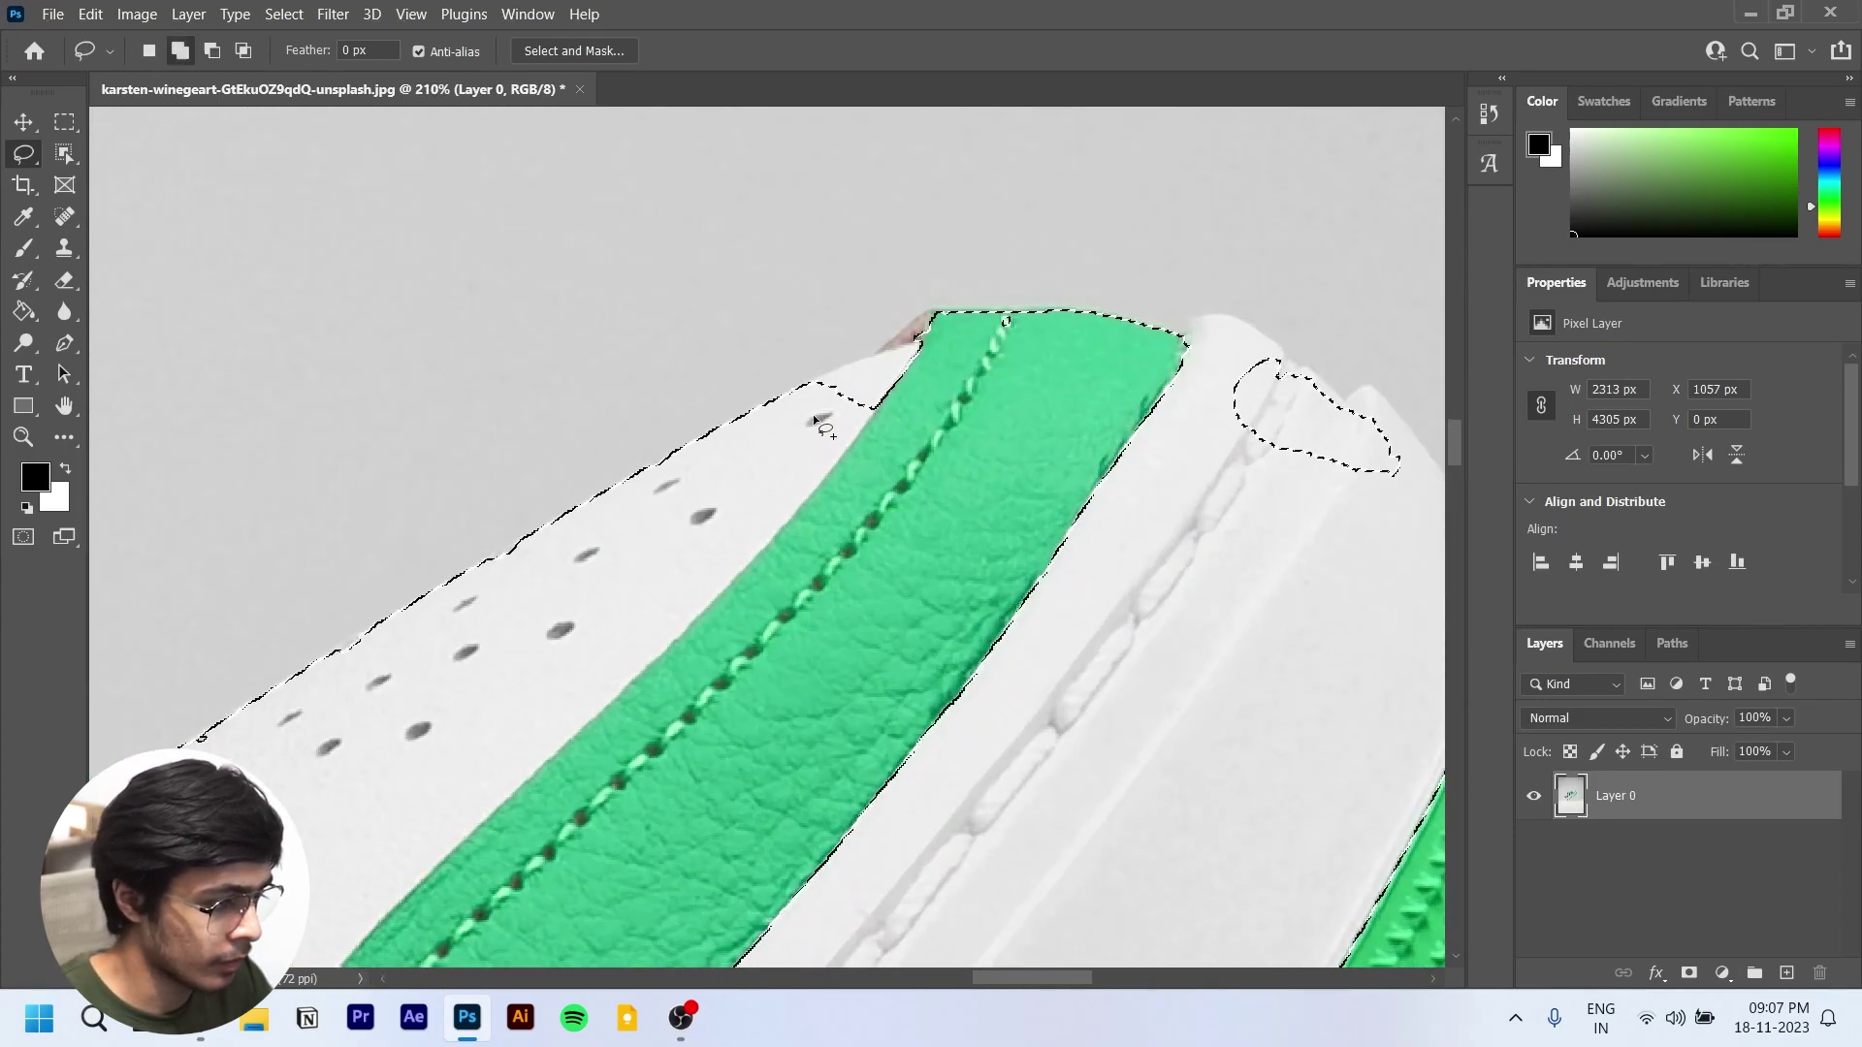
{"action": "left_click_drag", "start_coordinate": [802, 402], "coordinate": [827, 388]}
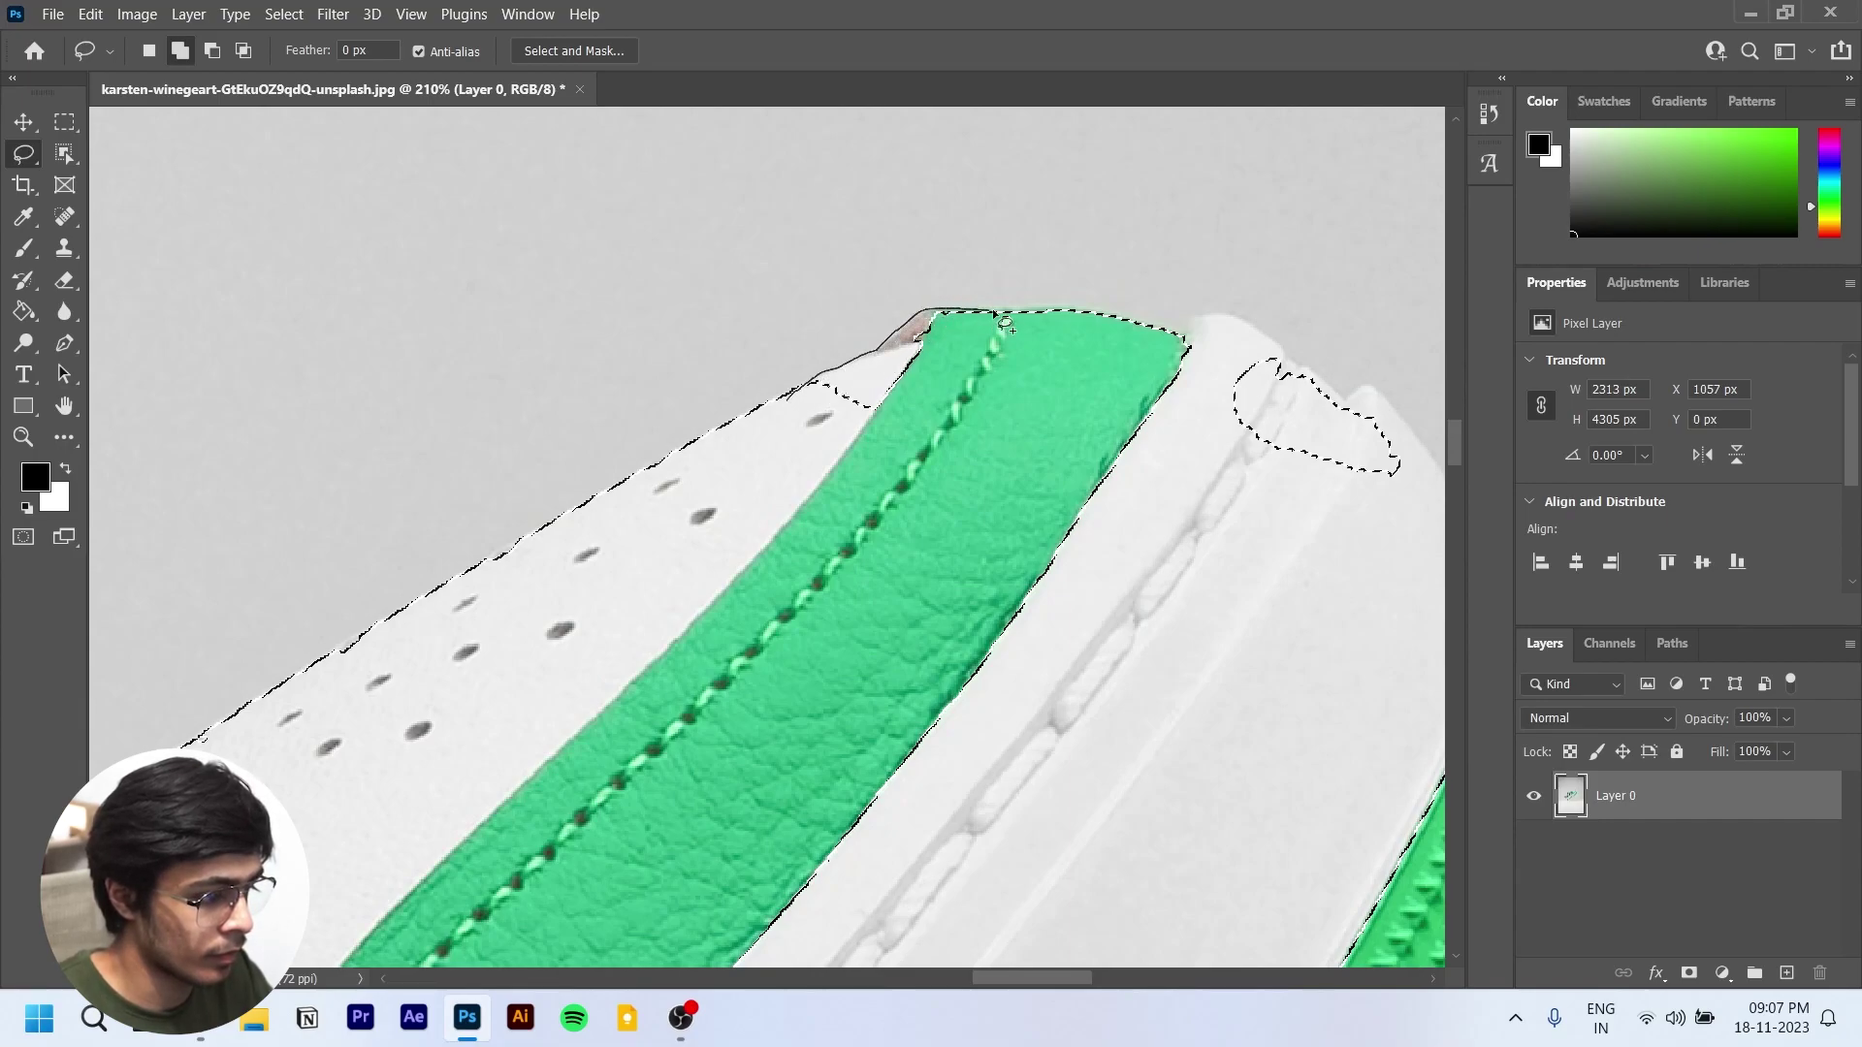
{"action": "left_click_drag", "start_coordinate": [772, 431], "coordinate": [772, 430]}
Step: Examine the selection outline around the whole sneaker and up the full length of the hanging lace
{"action": "scroll", "coordinate": [1078, 467], "scroll_direction": "down", "scroll_amount": 3}
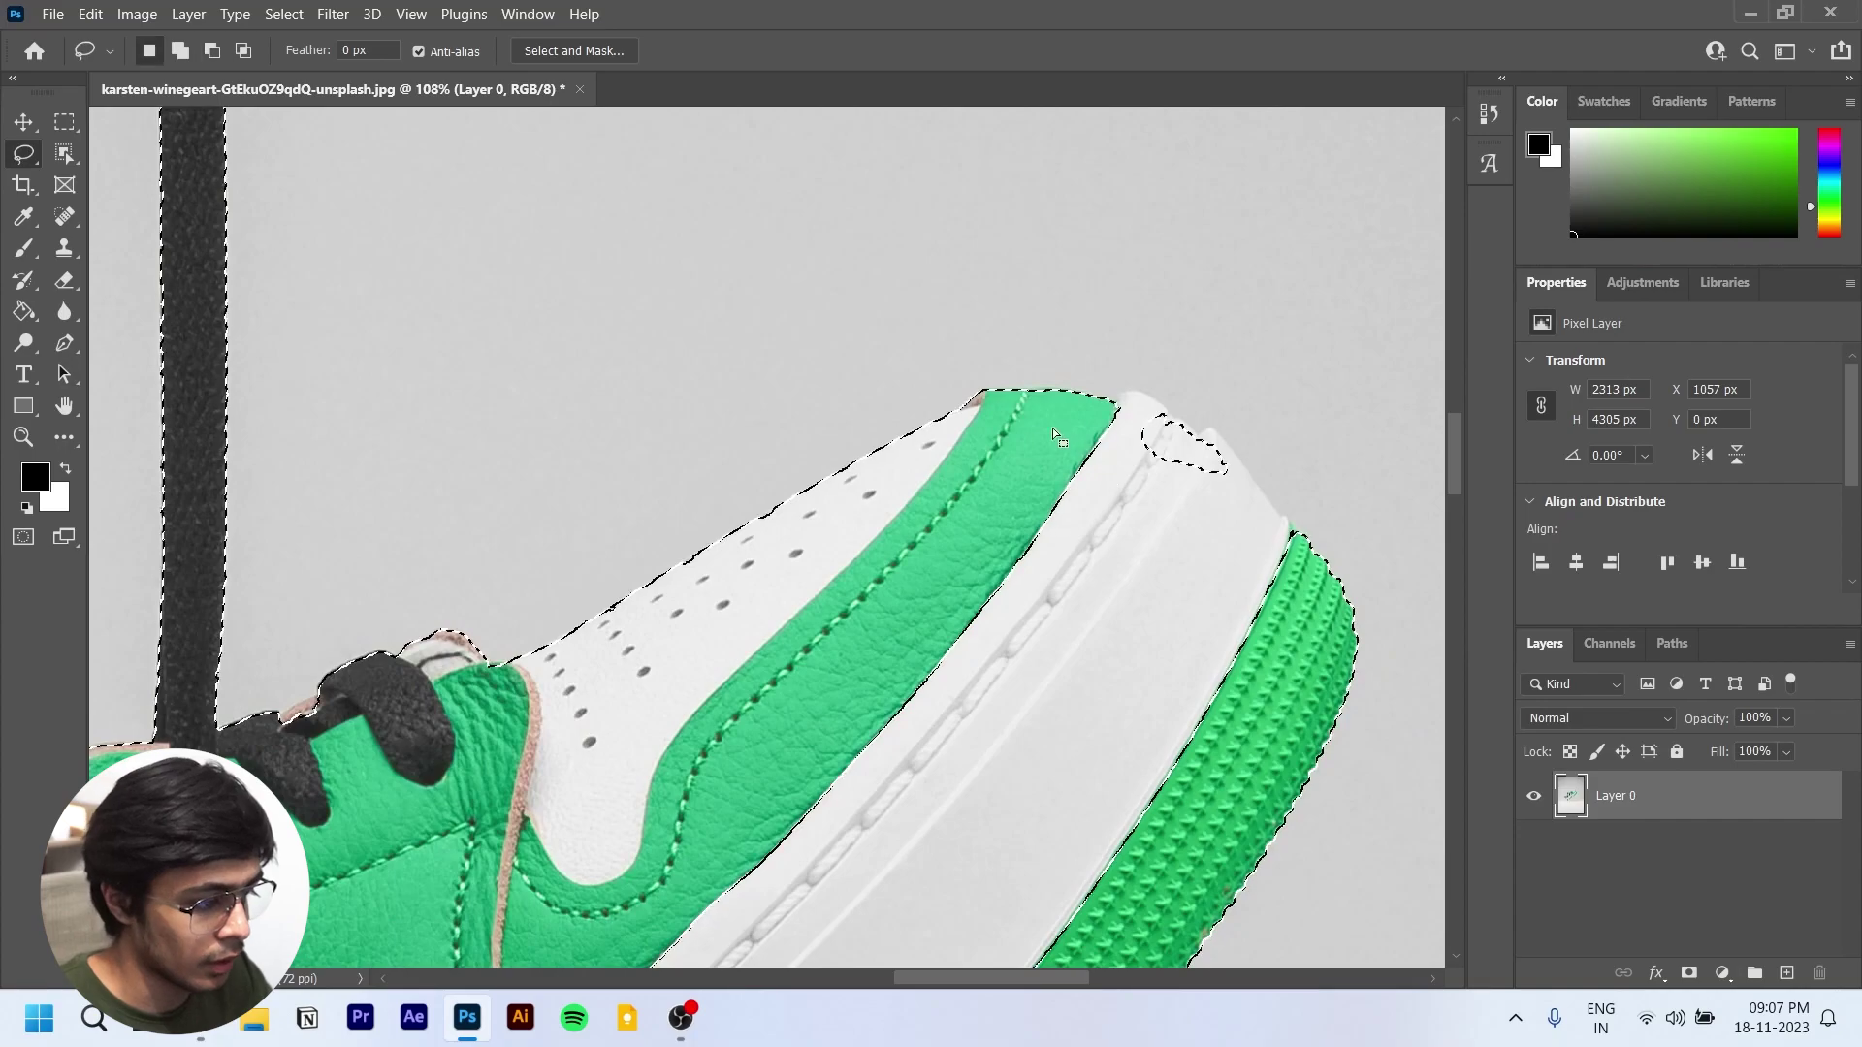
{"action": "scroll", "coordinate": [1050, 423], "scroll_direction": "down", "scroll_amount": 4}
{"action": "scroll", "coordinate": [727, 612], "scroll_direction": "down", "scroll_amount": 3}
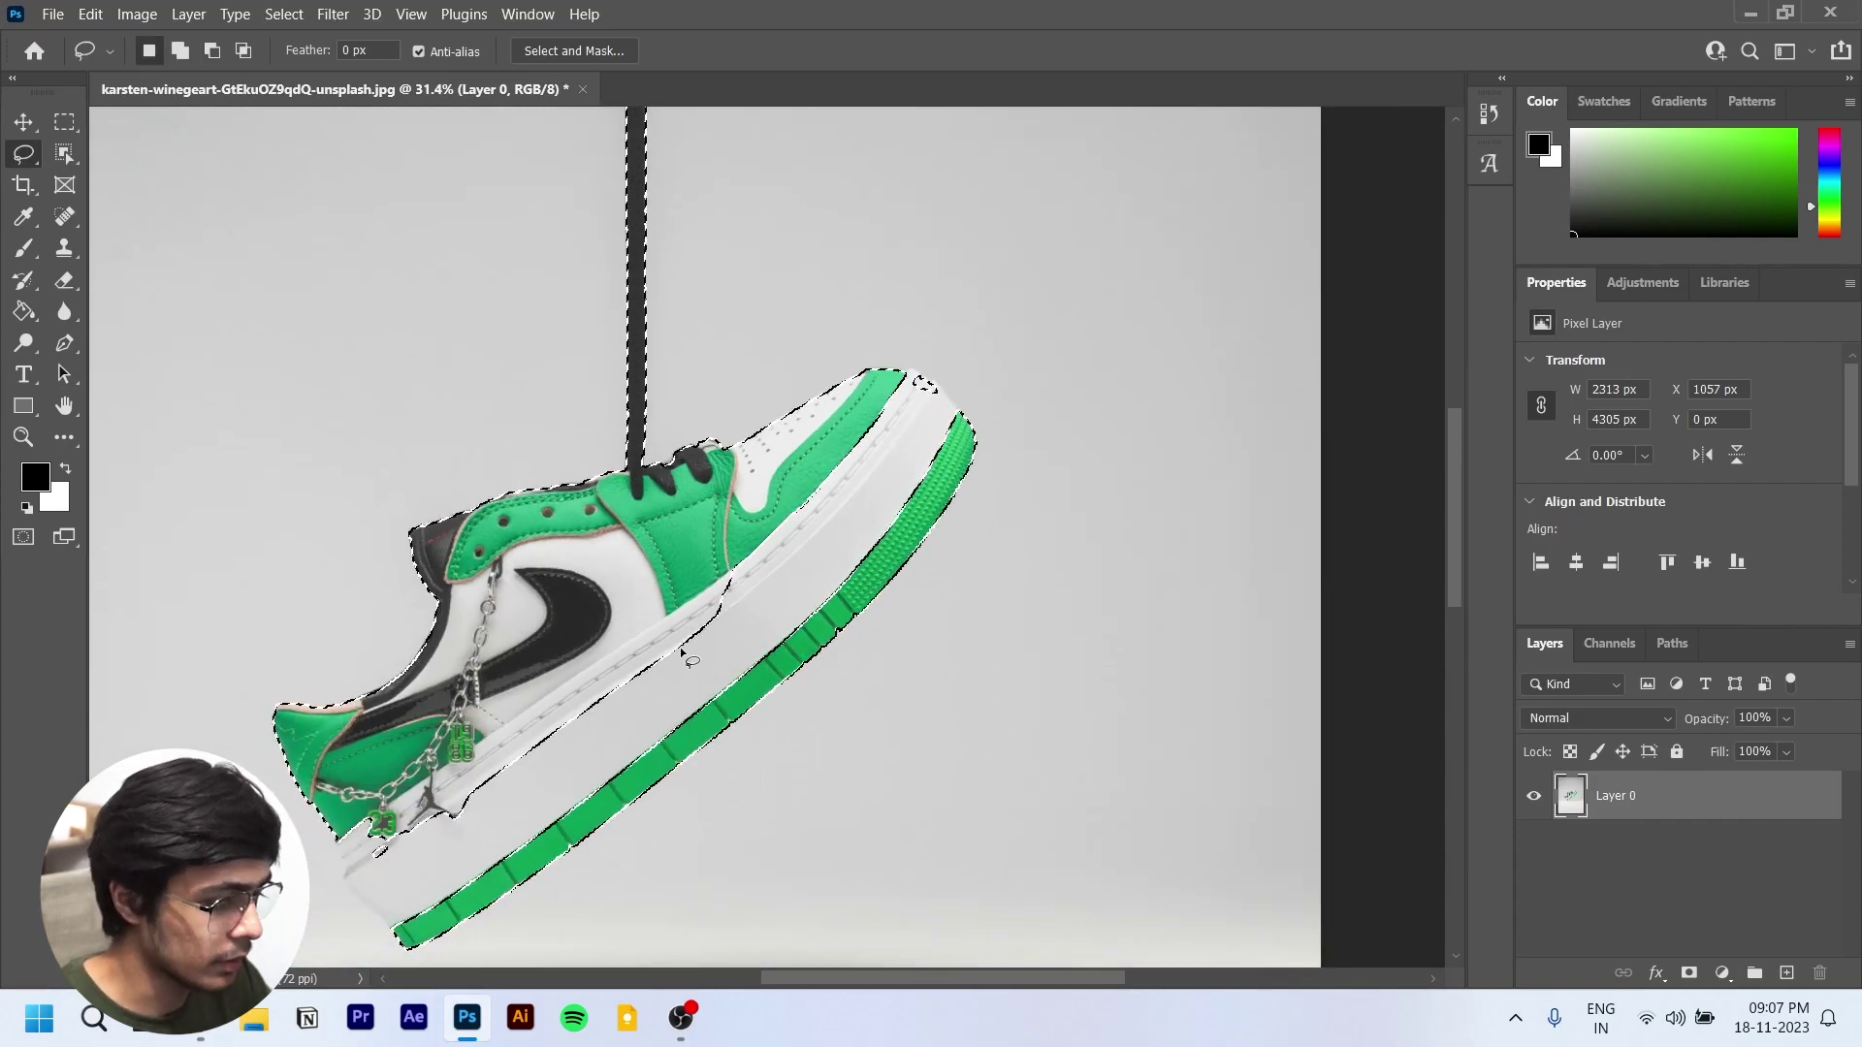
{"action": "scroll", "coordinate": [601, 640], "scroll_direction": "up", "scroll_amount": 1}
{"action": "scroll", "coordinate": [743, 316], "scroll_direction": "down", "scroll_amount": 4}
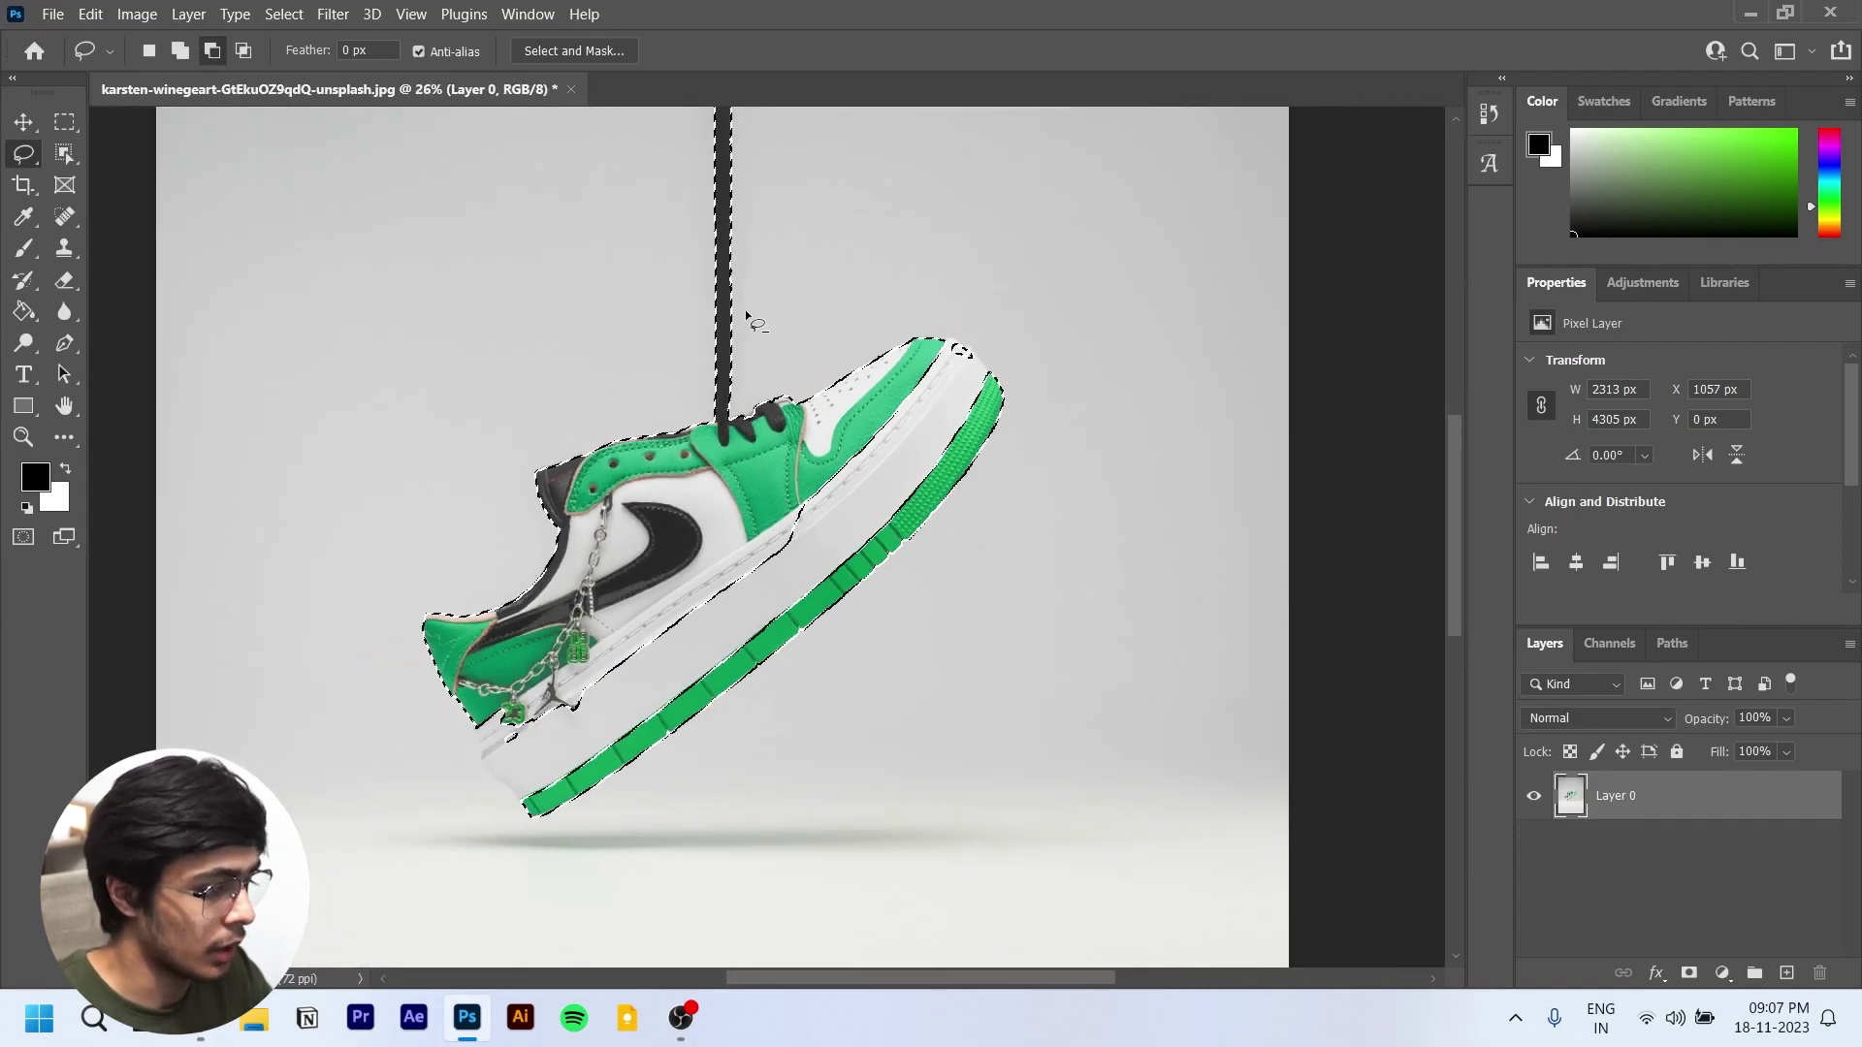
{"action": "scroll", "coordinate": [737, 223], "scroll_direction": "up", "scroll_amount": 3}
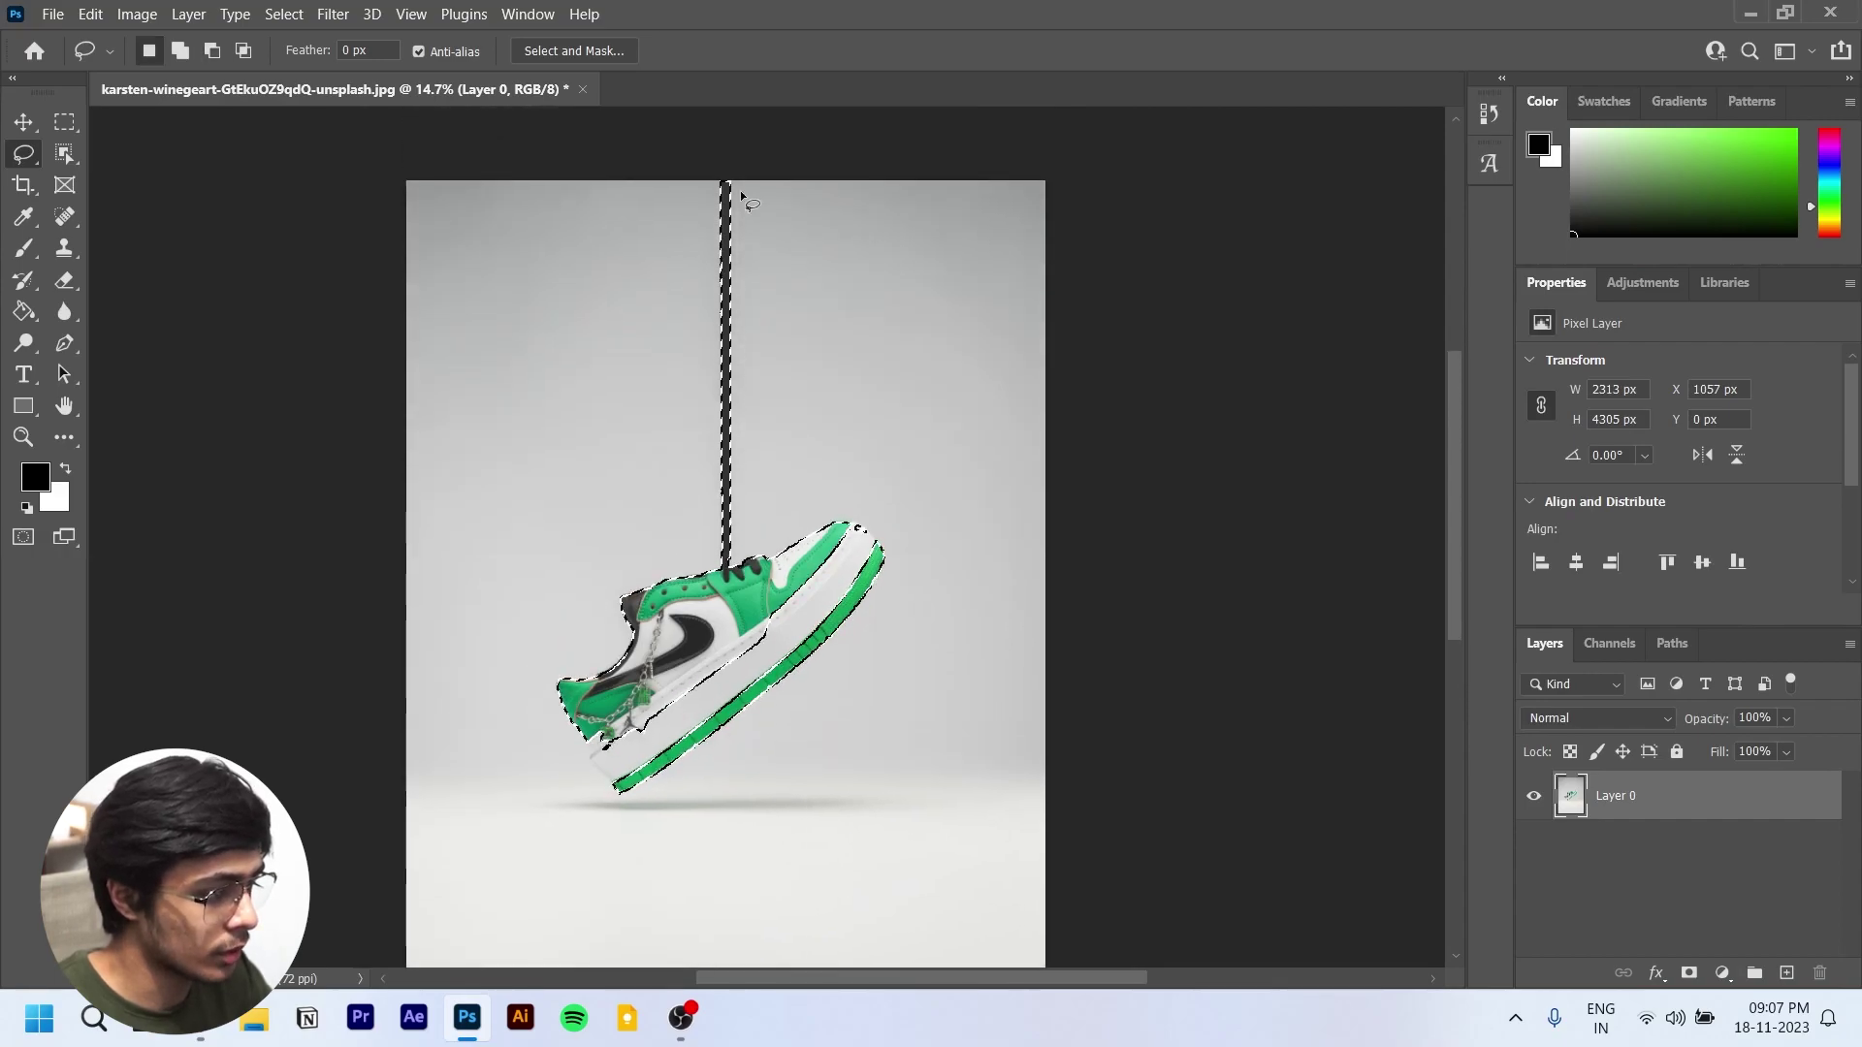
Step: Subtract the full length of the hanging lace from the selection with the Lasso Tool, keeping only the sneaker selected
{"action": "key", "text": "alt"}
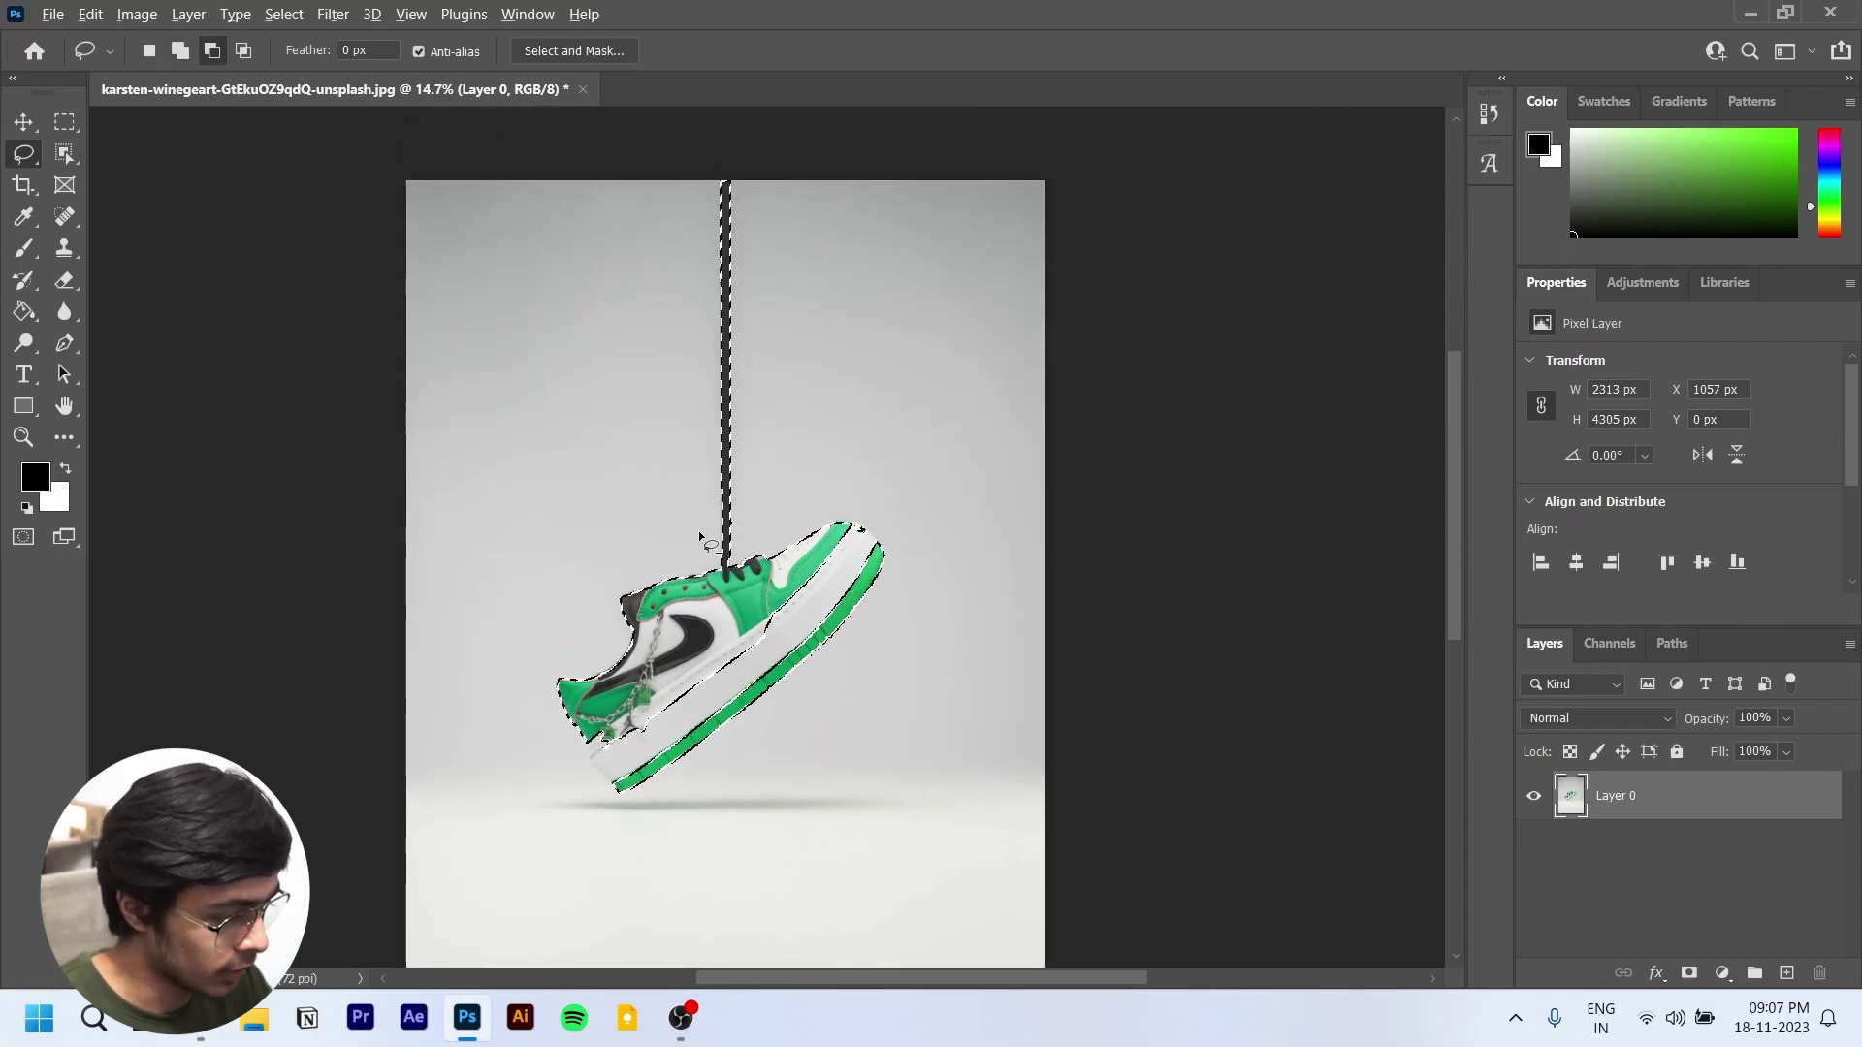
{"action": "scroll", "coordinate": [734, 579], "scroll_direction": "up", "scroll_amount": 4}
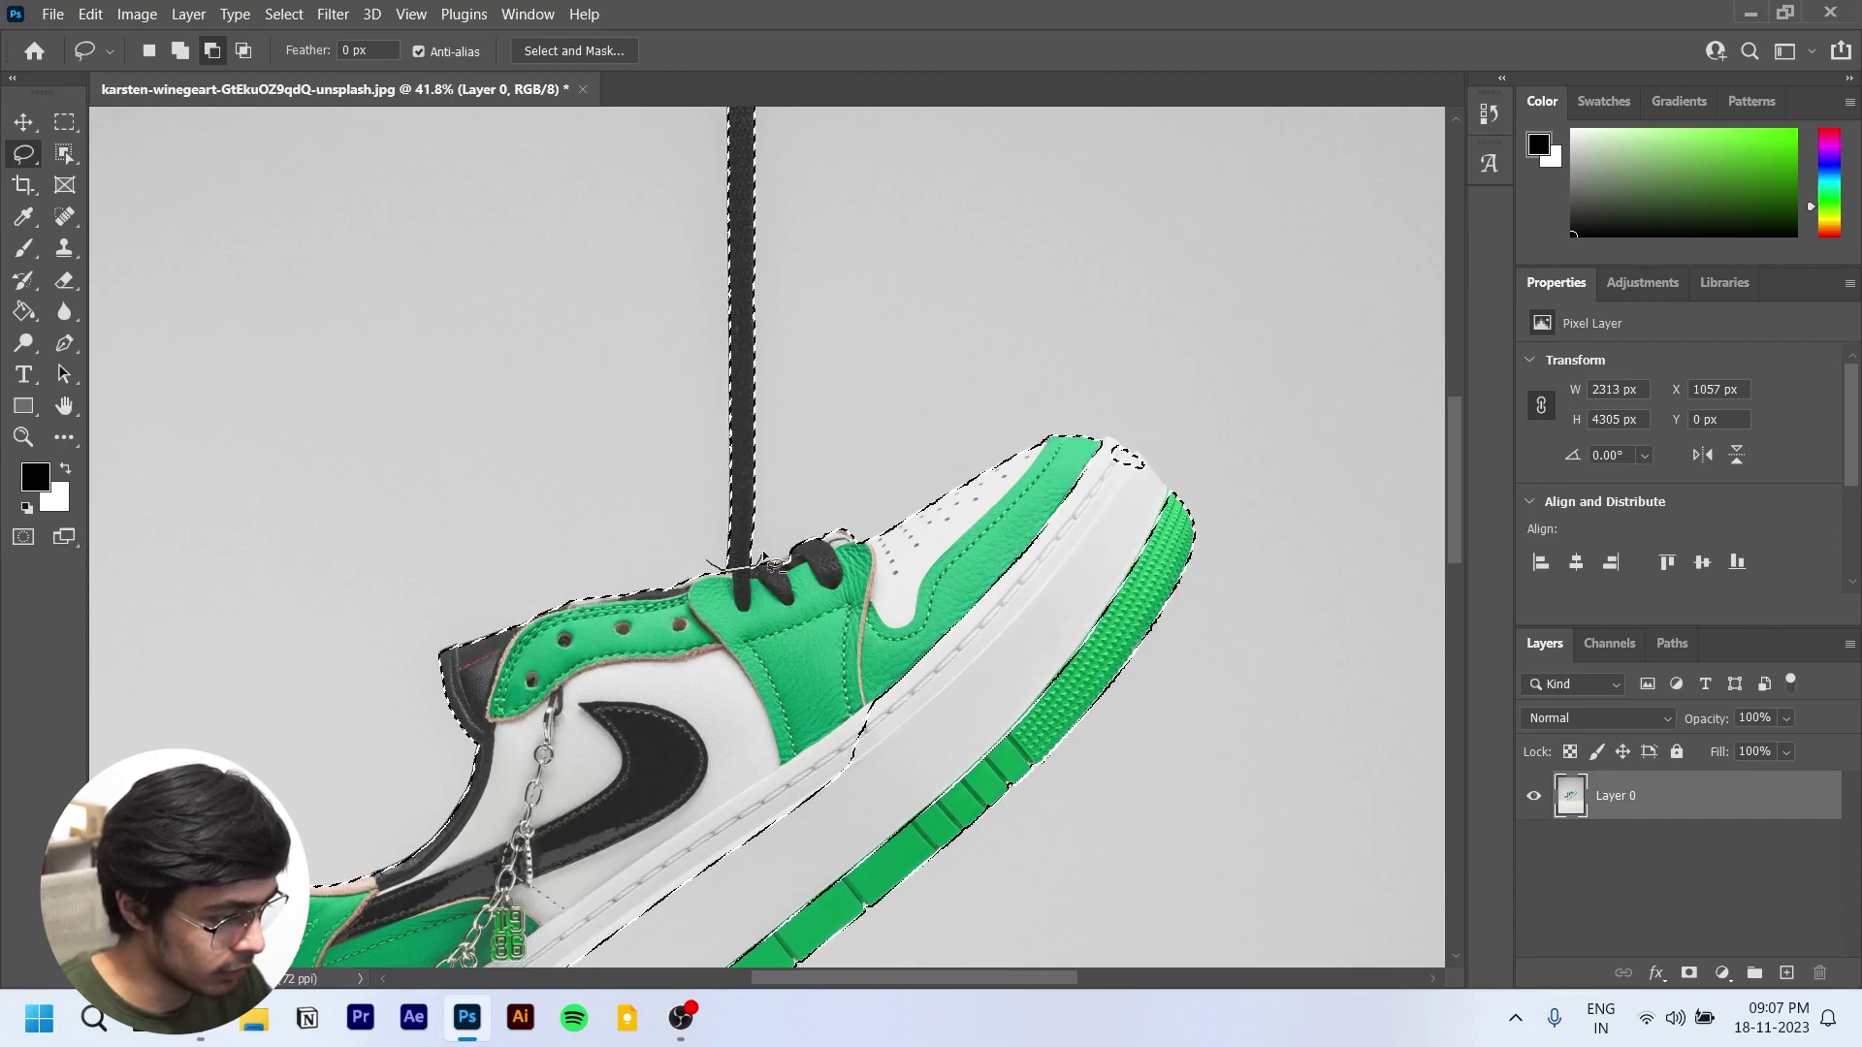
{"action": "scroll", "coordinate": [701, 394], "scroll_direction": "down", "scroll_amount": 4}
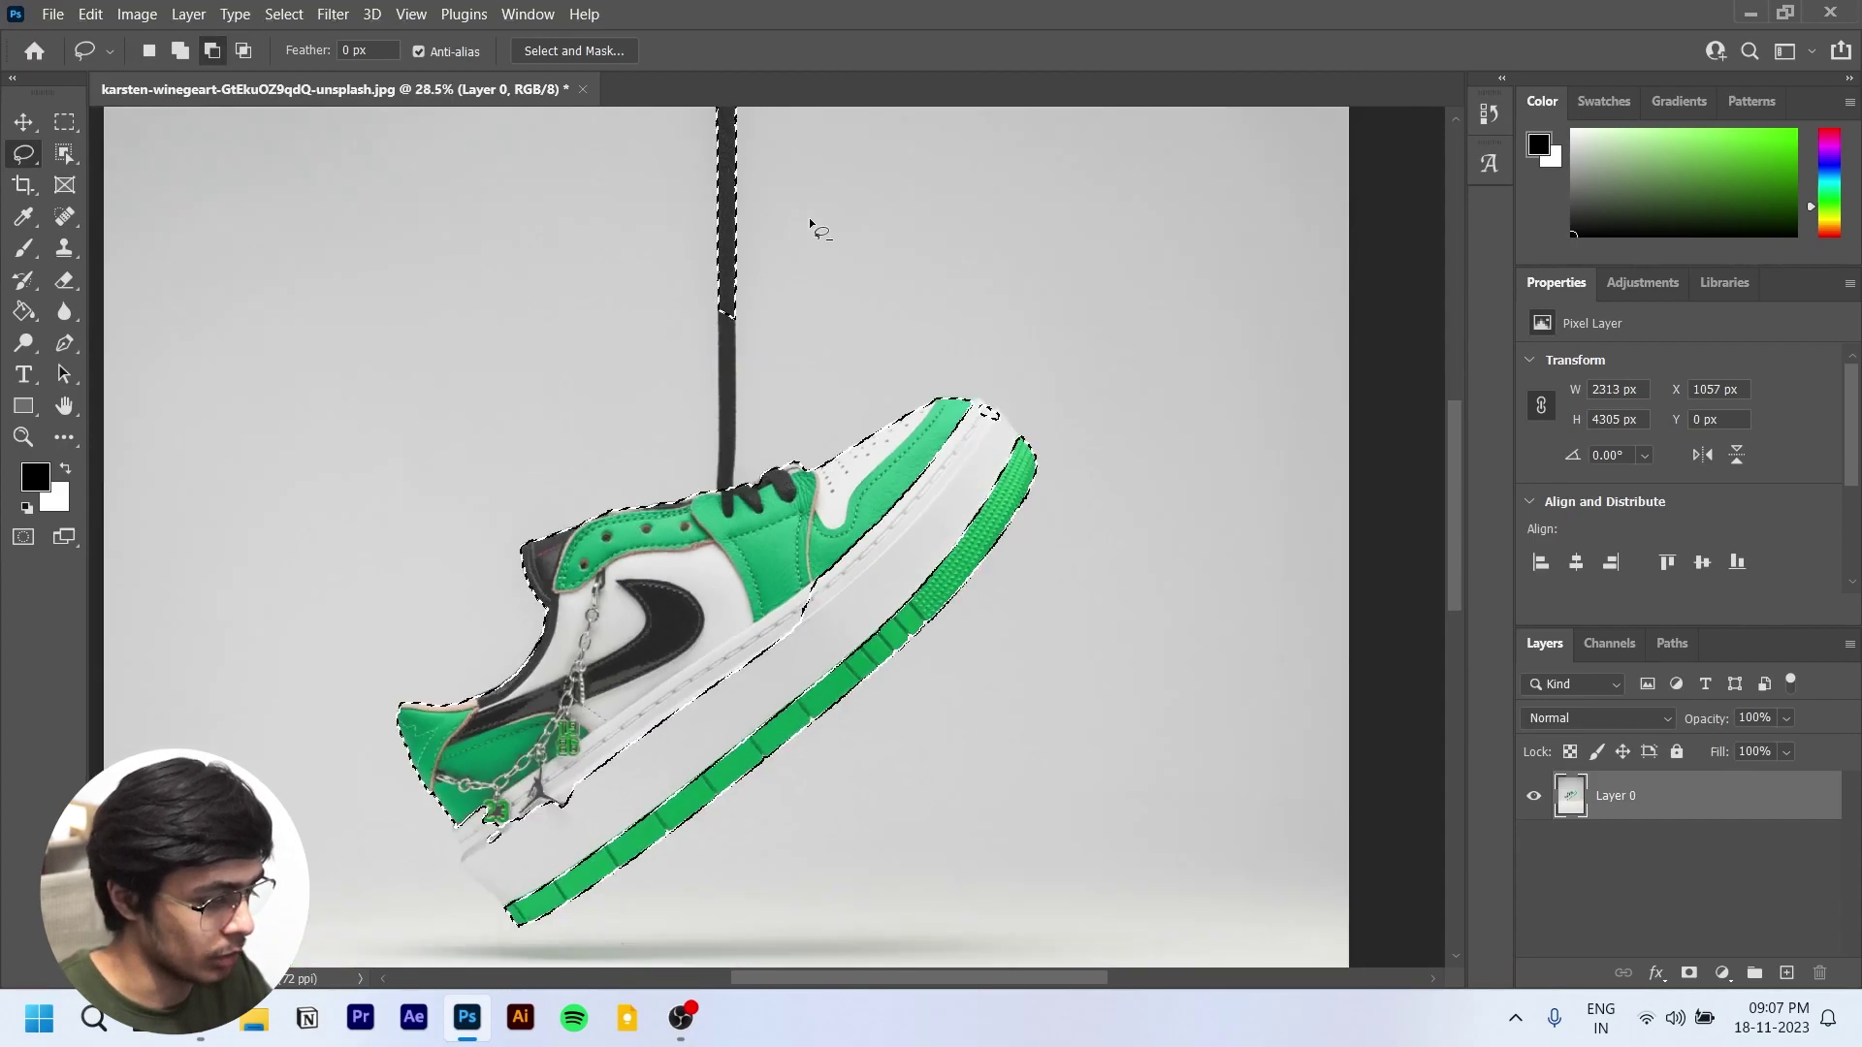
{"action": "scroll", "coordinate": [810, 304], "scroll_direction": "up", "scroll_amount": 1}
{"action": "key", "text": "alt"}
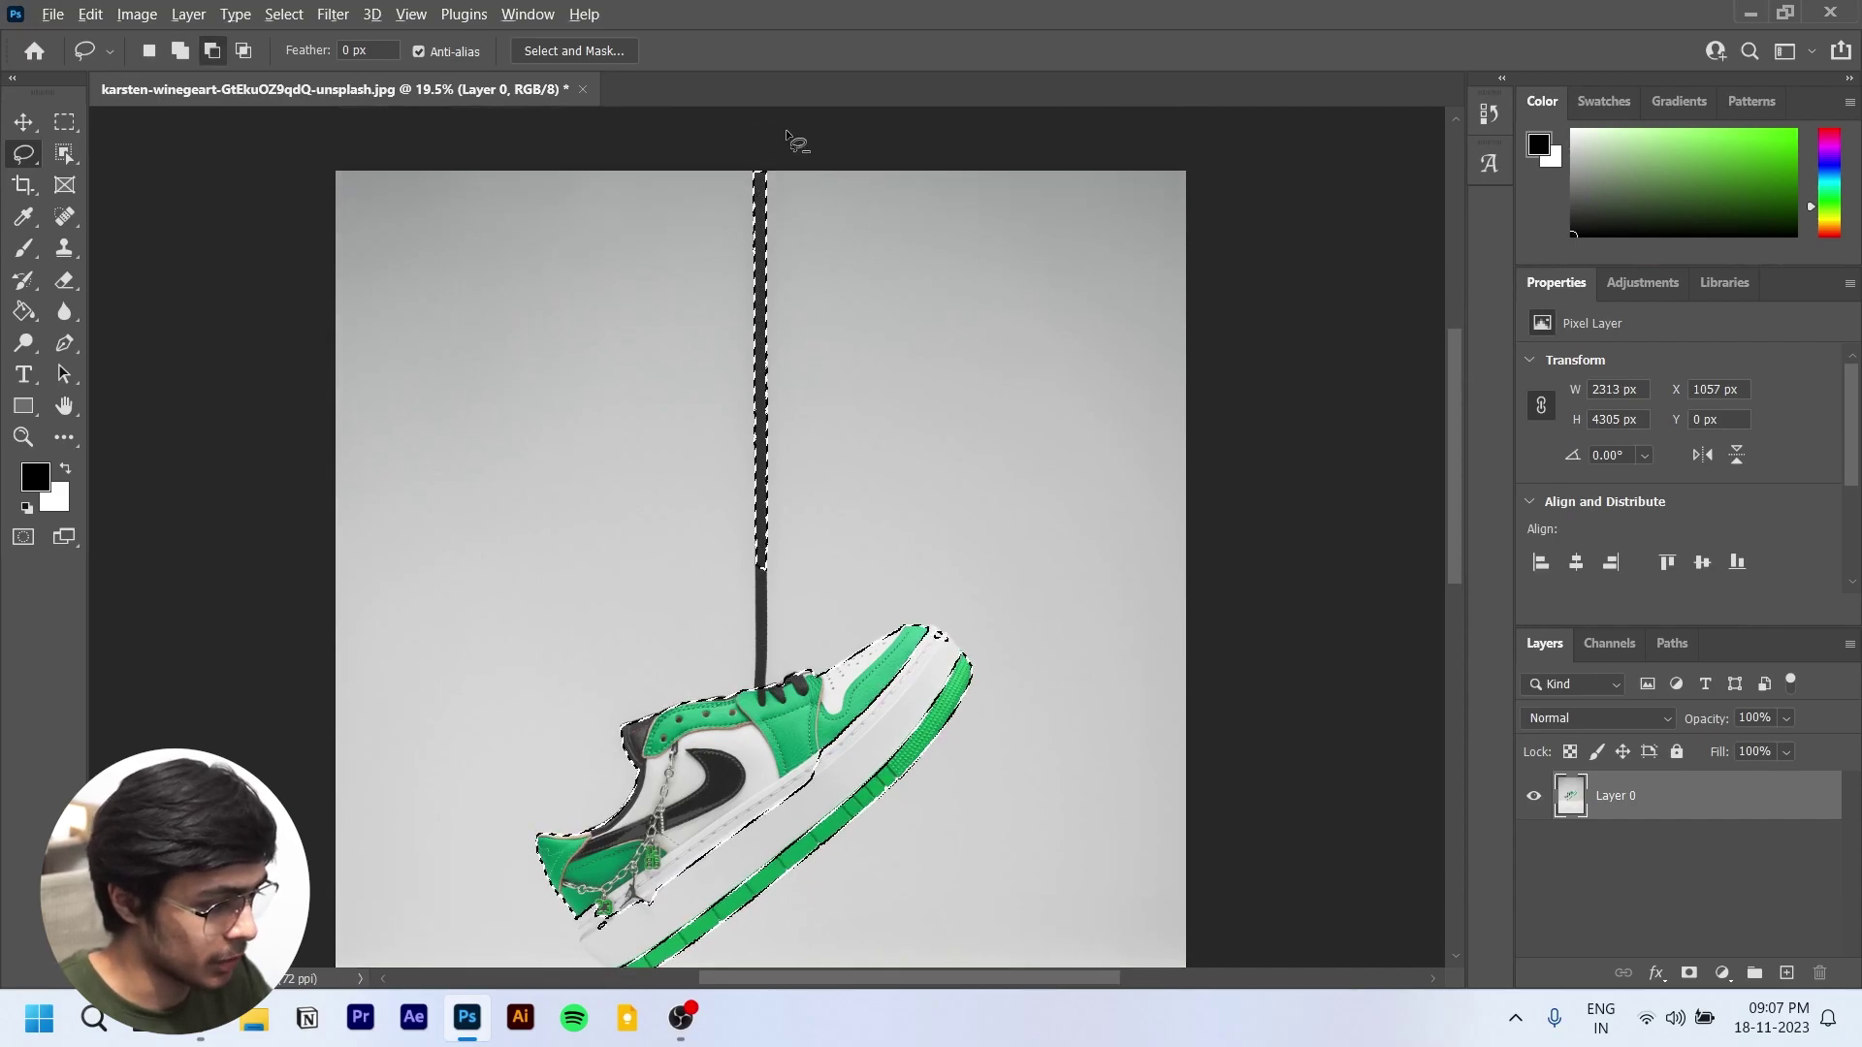
{"action": "left_click_drag", "start_coordinate": [873, 426], "coordinate": [785, 175]}
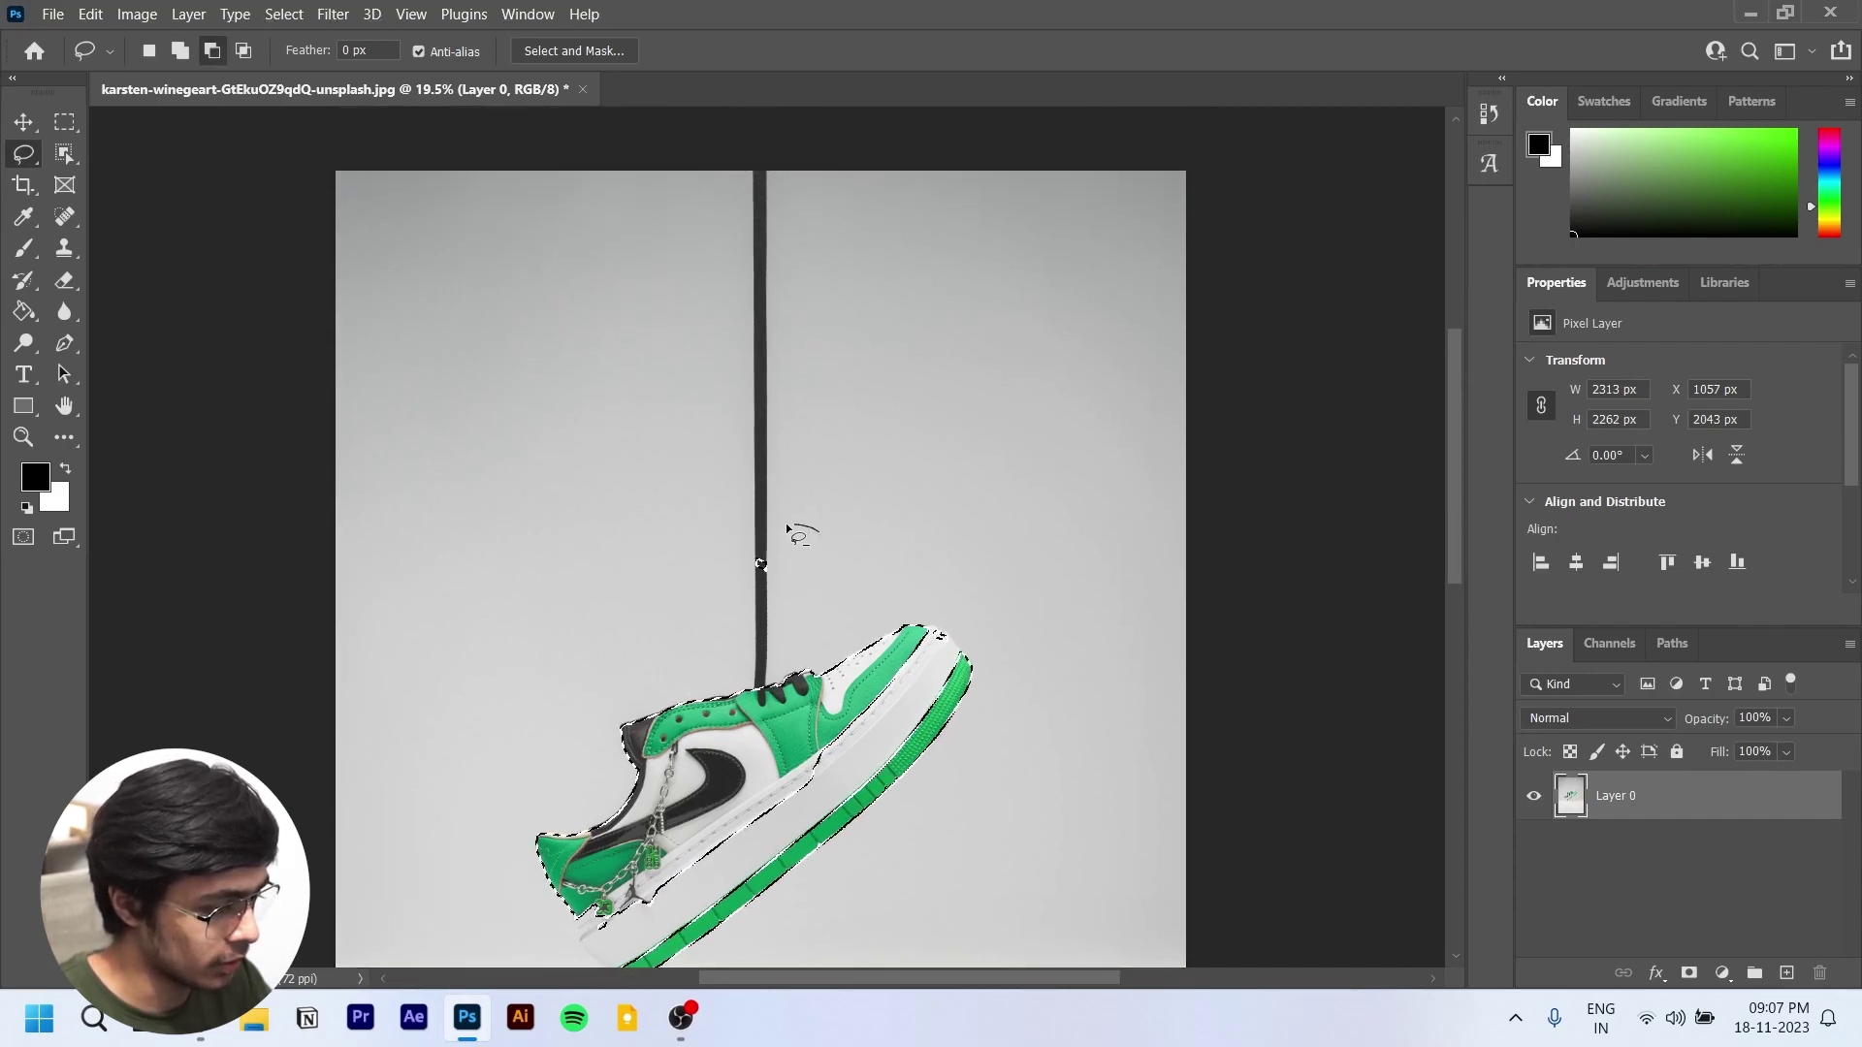
{"action": "left_click_drag", "start_coordinate": [748, 506], "coordinate": [789, 549]}
{"action": "scroll", "coordinate": [789, 549], "scroll_direction": "down", "scroll_amount": 2}
{"action": "scroll", "coordinate": [658, 601], "scroll_direction": "up", "scroll_amount": 4}
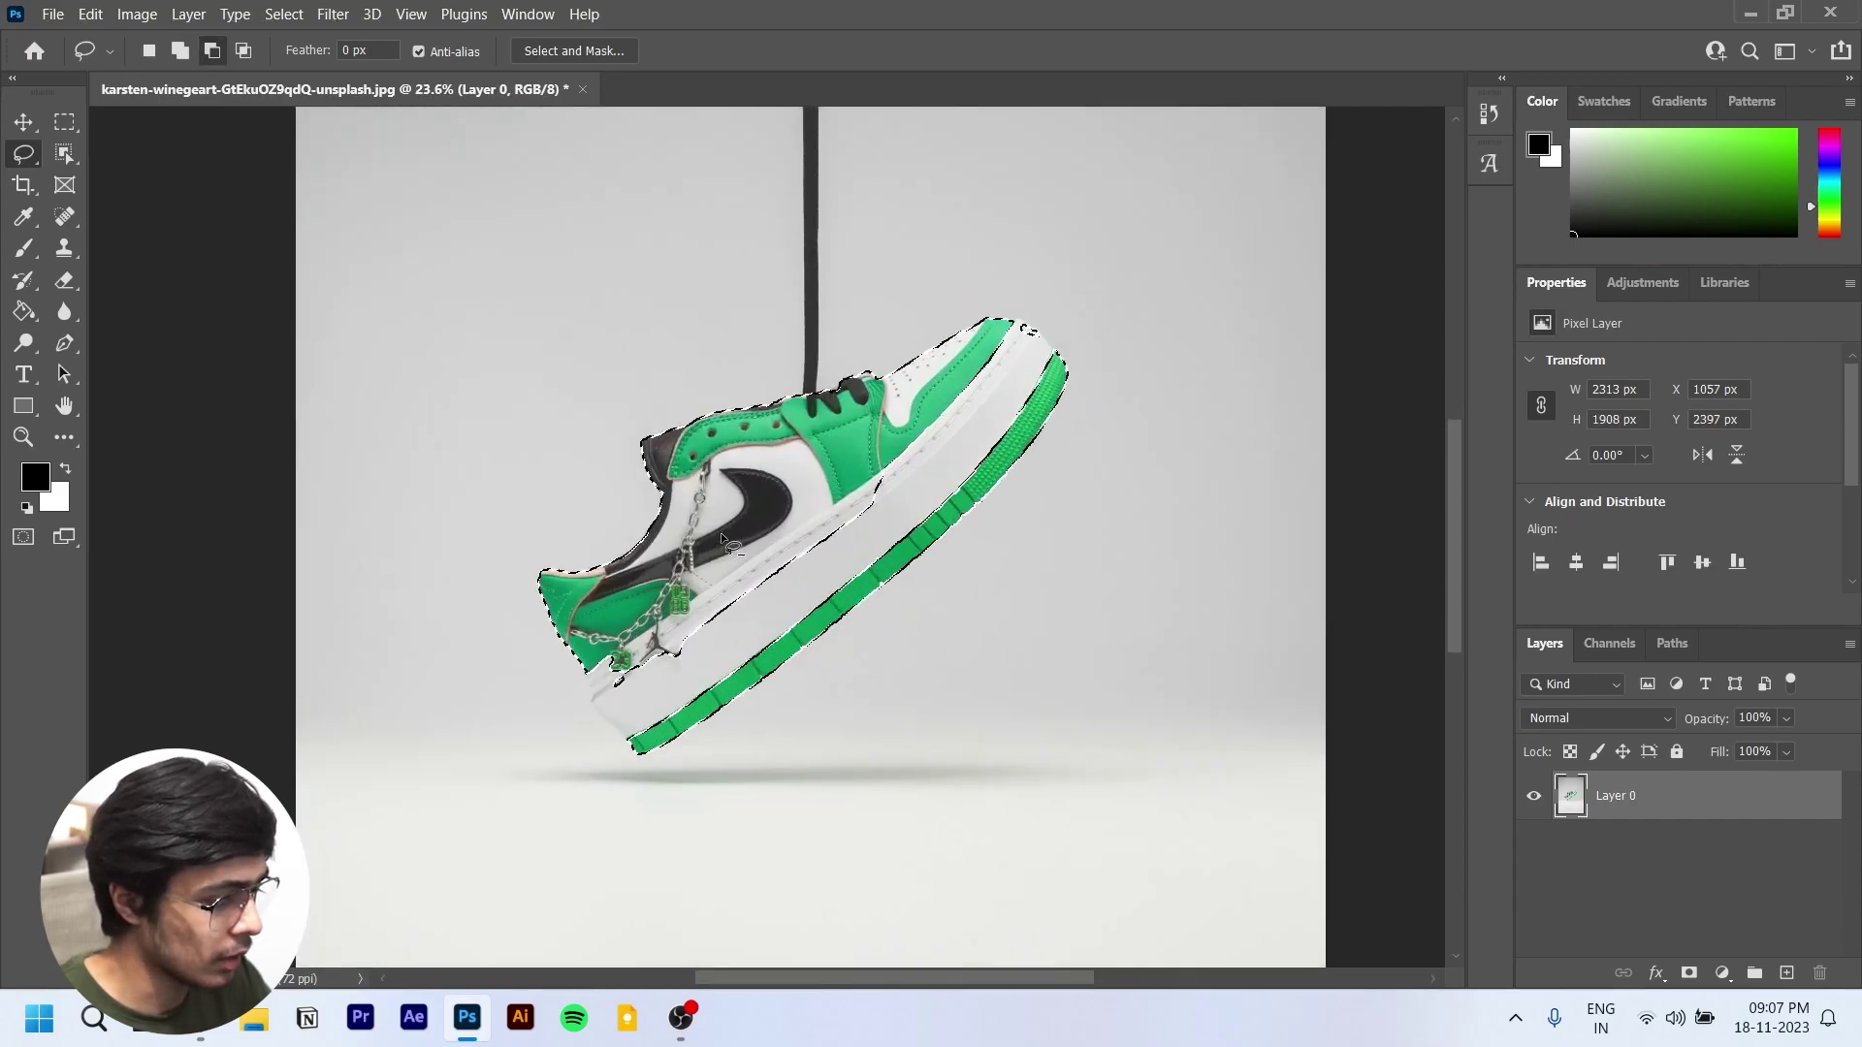
Step: Add the missing heel end of the white midsole, down to the green outsole, to the selection with the Polygonal Lasso Tool
{"action": "scroll", "coordinate": [659, 601], "scroll_direction": "down", "scroll_amount": 2}
{"action": "right_click", "coordinate": [27, 151]}
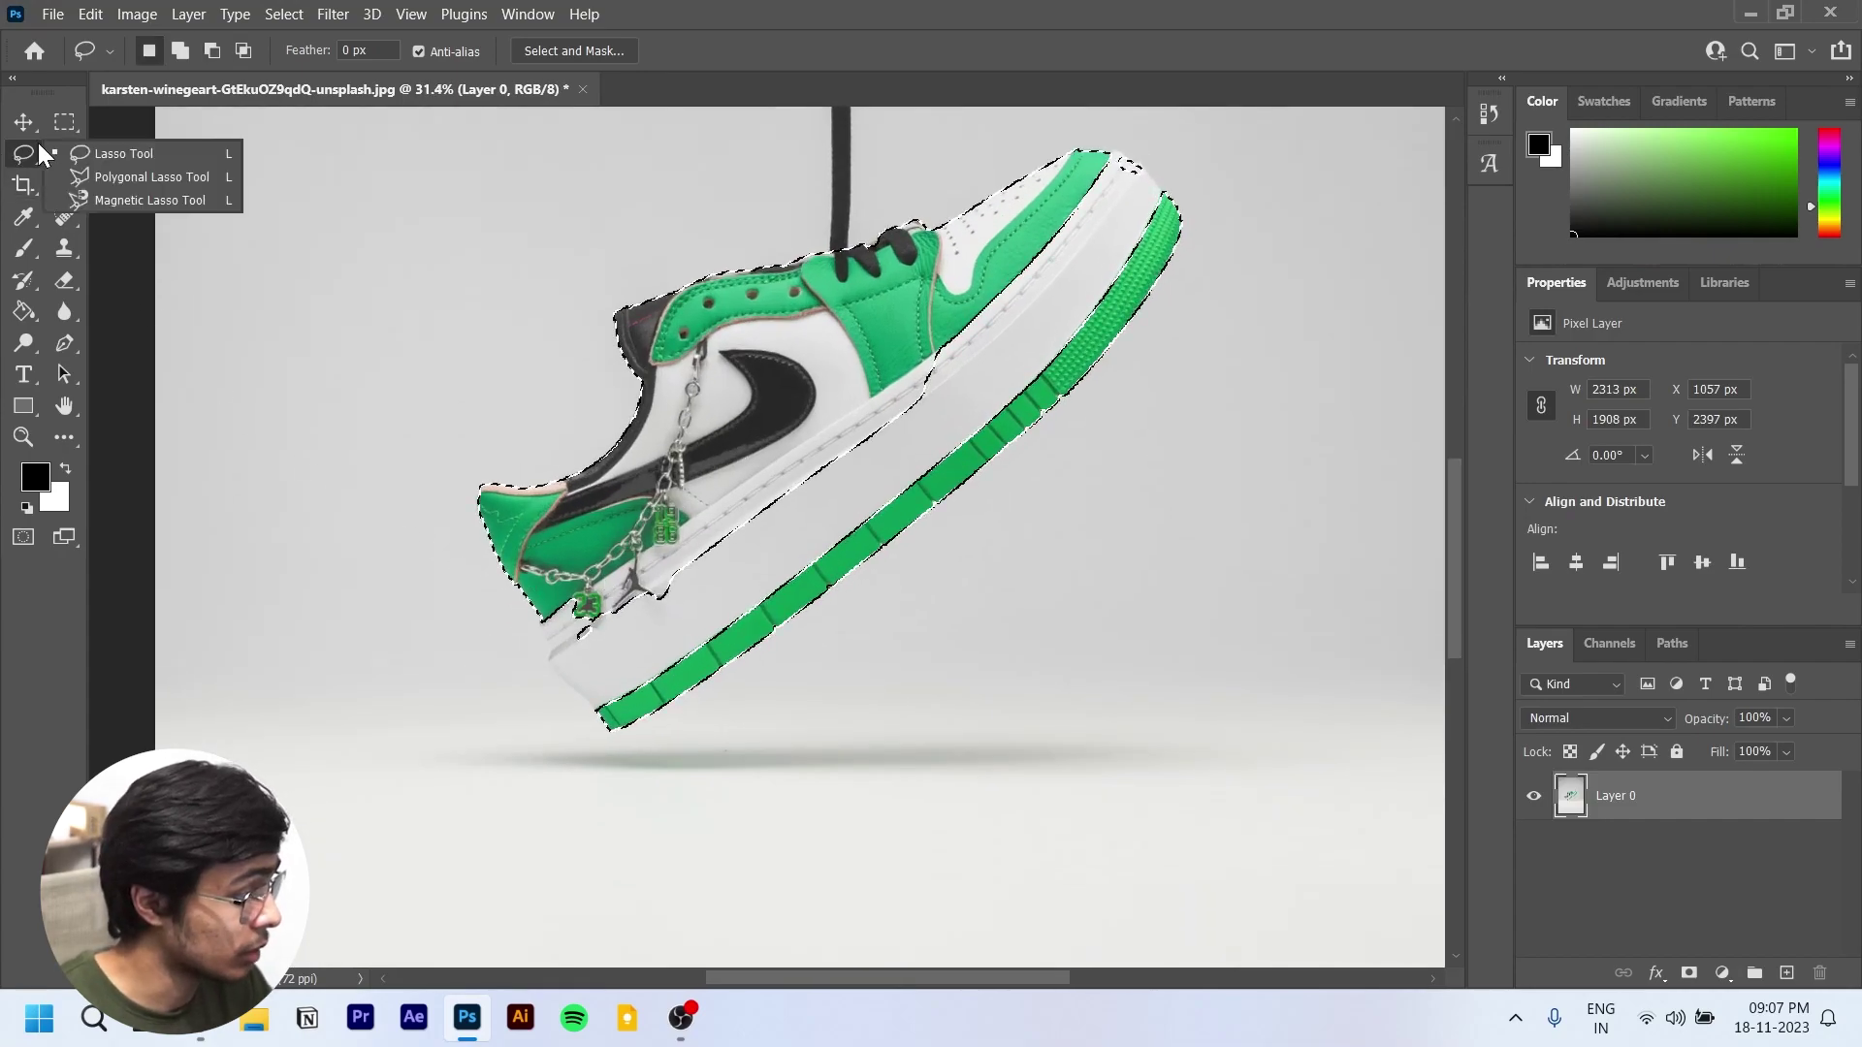
{"action": "left_click", "coordinate": [114, 182]}
{"action": "scroll", "coordinate": [560, 593], "scroll_direction": "up", "scroll_amount": 5}
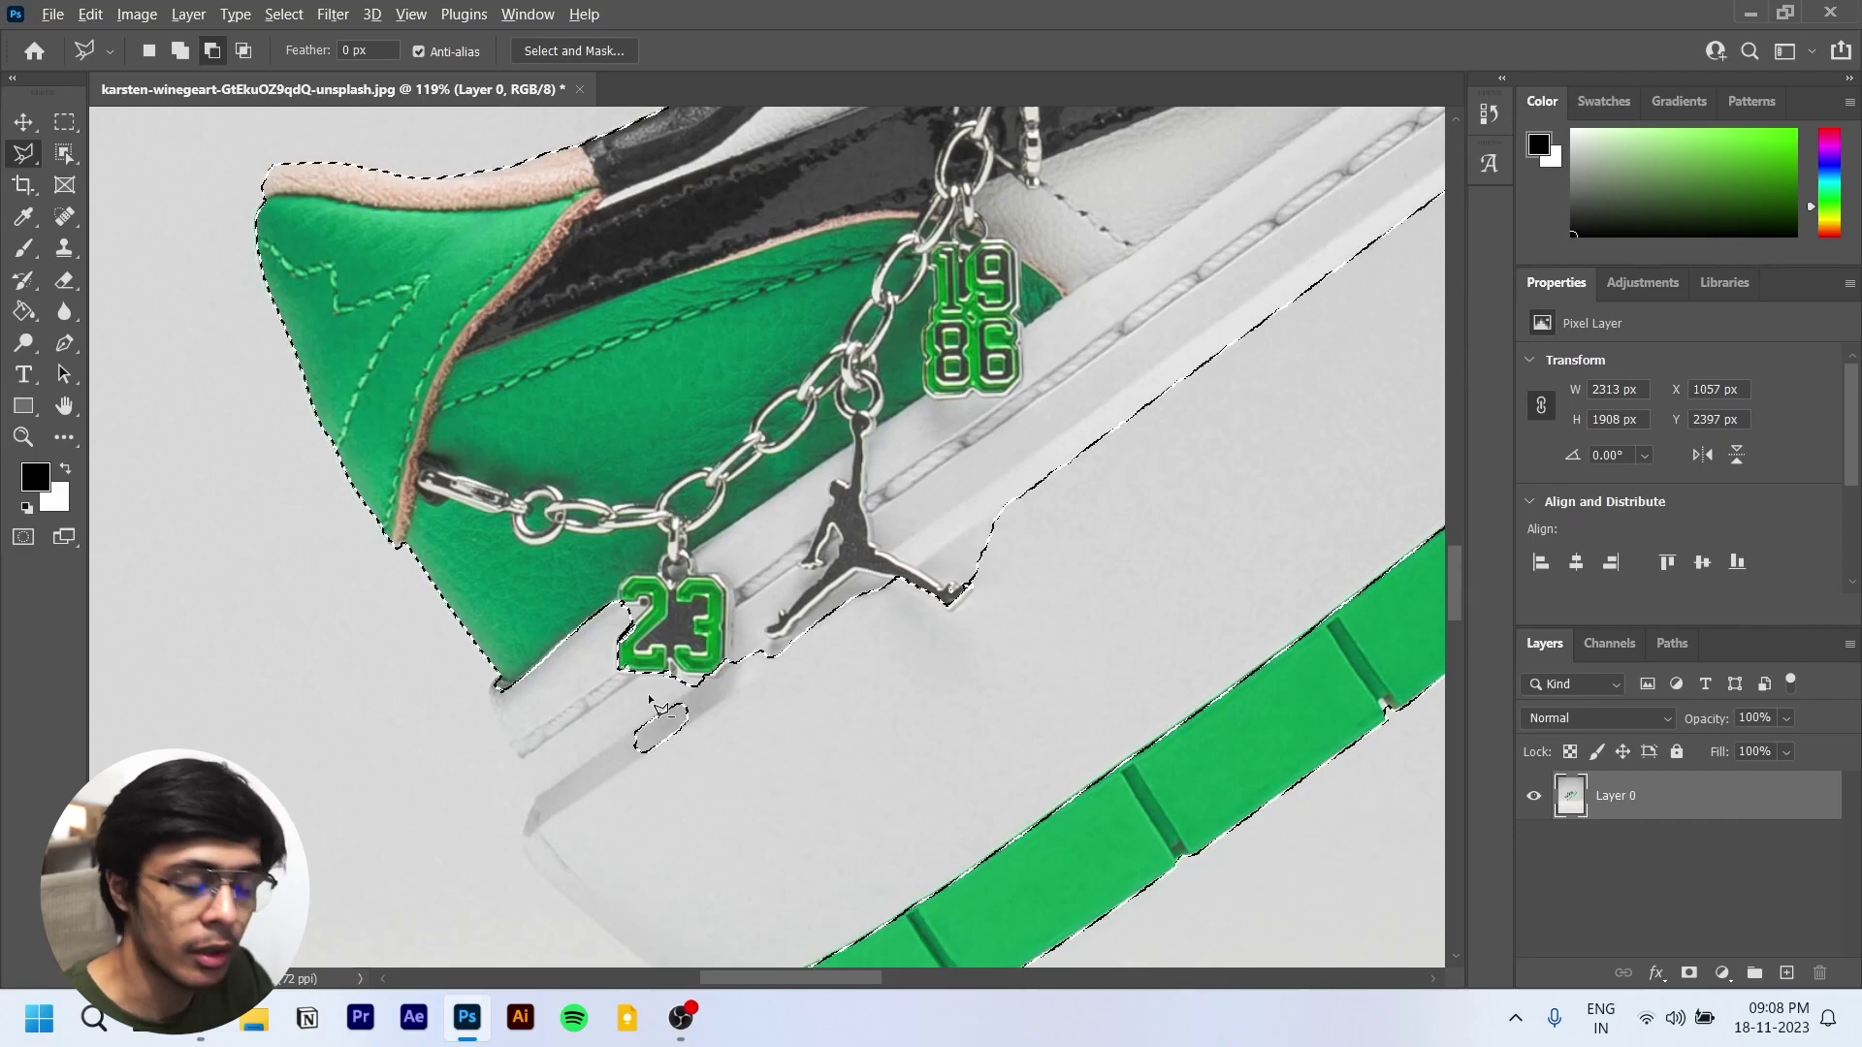
{"action": "key", "text": "shift"}
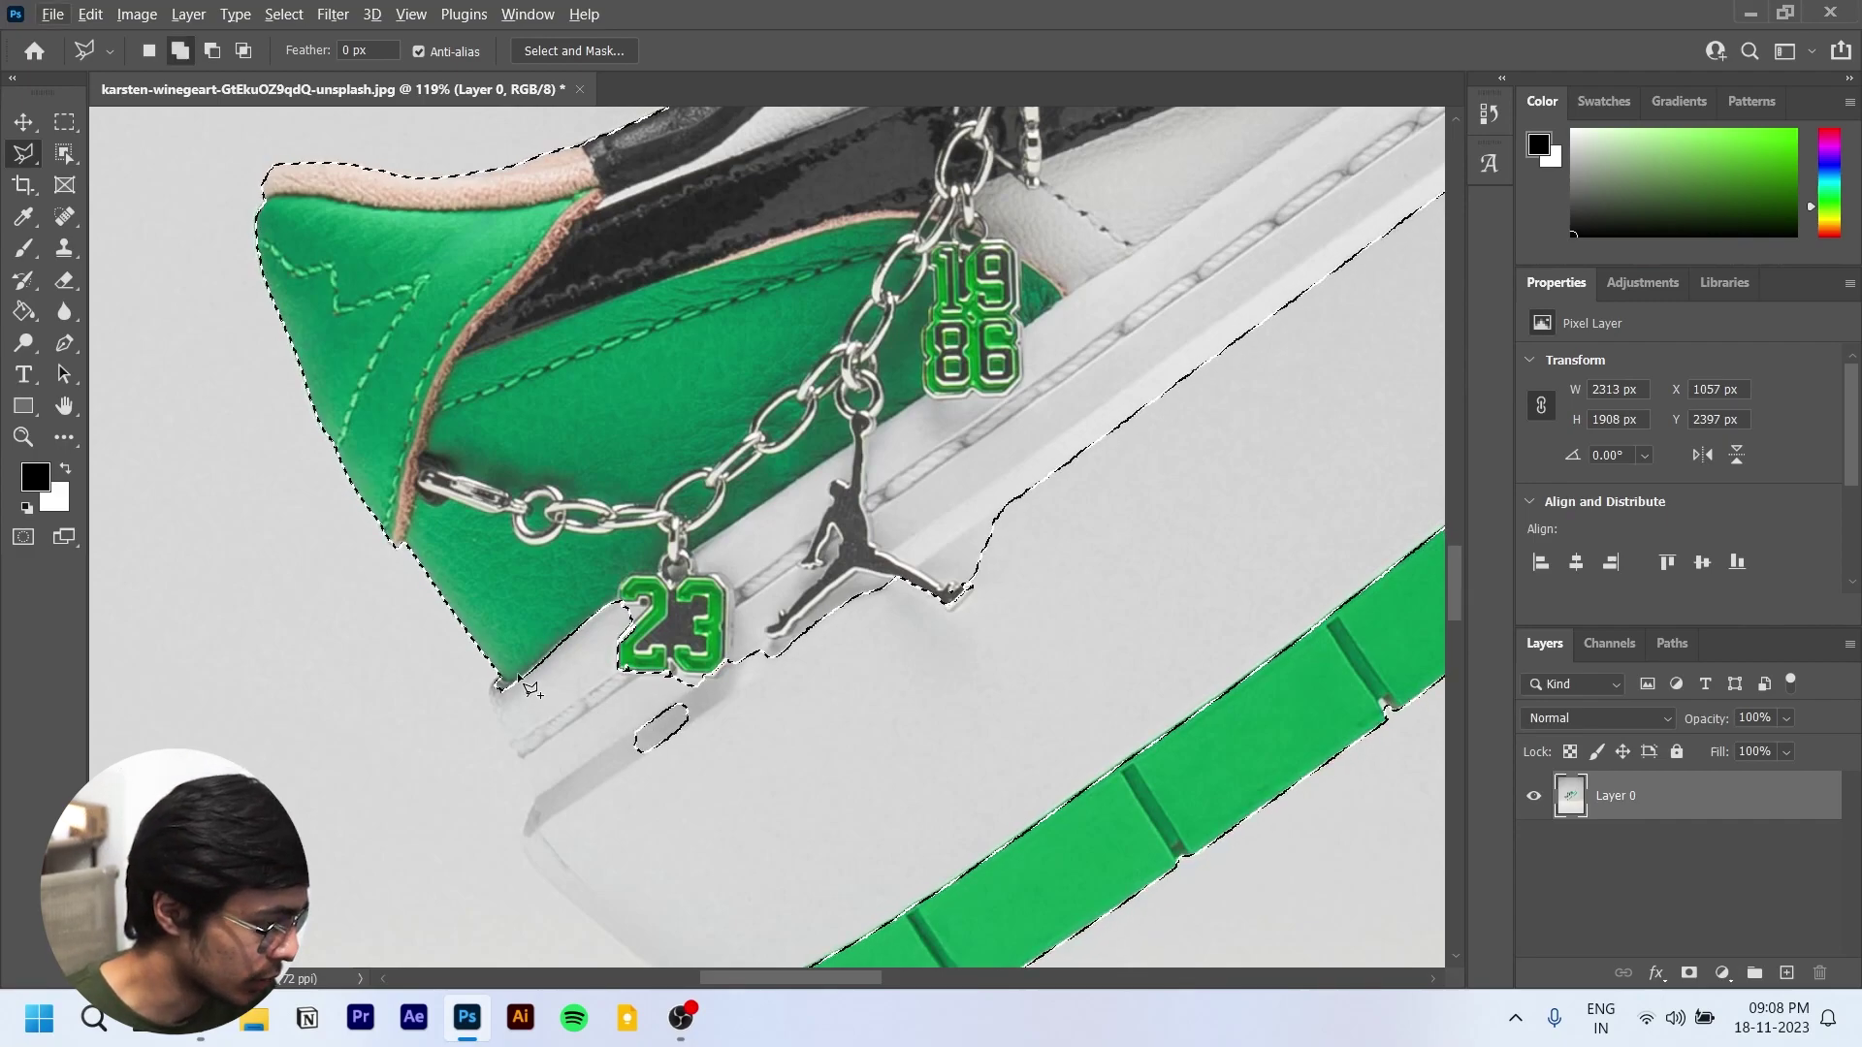
{"action": "scroll", "coordinate": [500, 686], "scroll_direction": "up", "scroll_amount": 5}
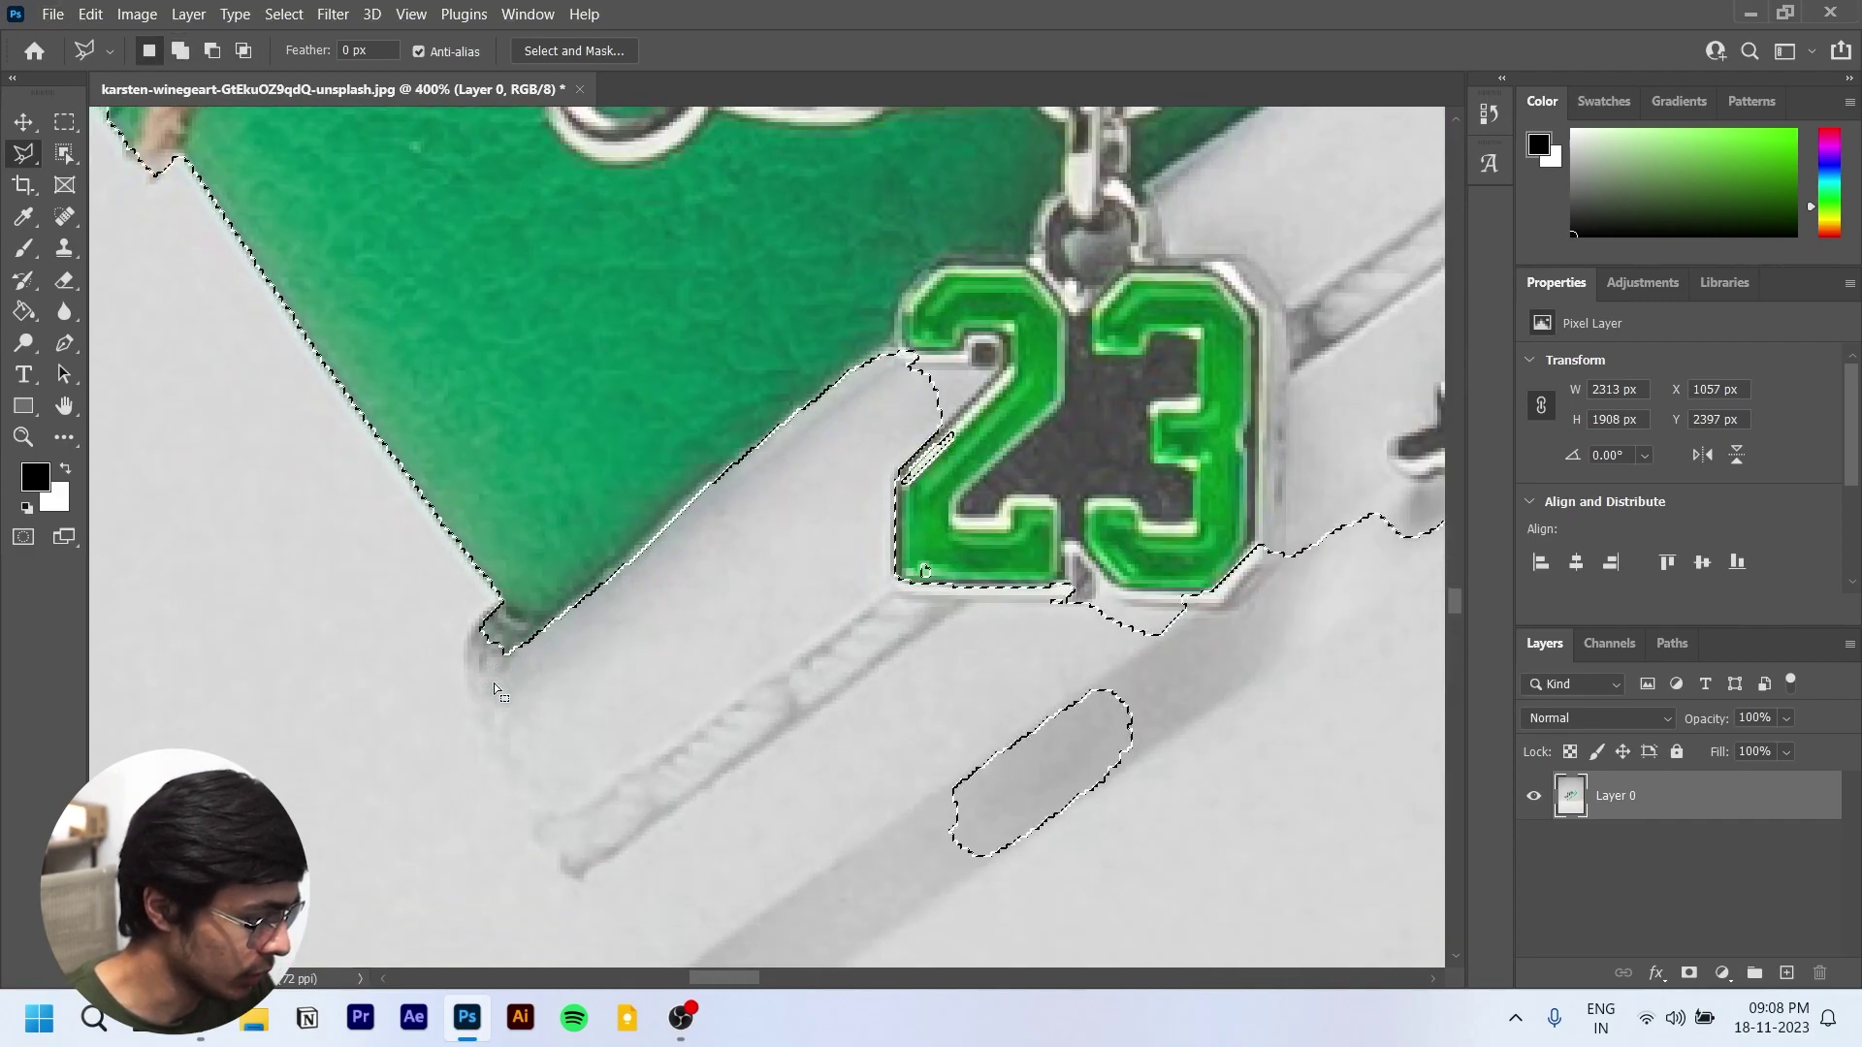
{"action": "scroll", "coordinate": [501, 679], "scroll_direction": "down", "scroll_amount": 5}
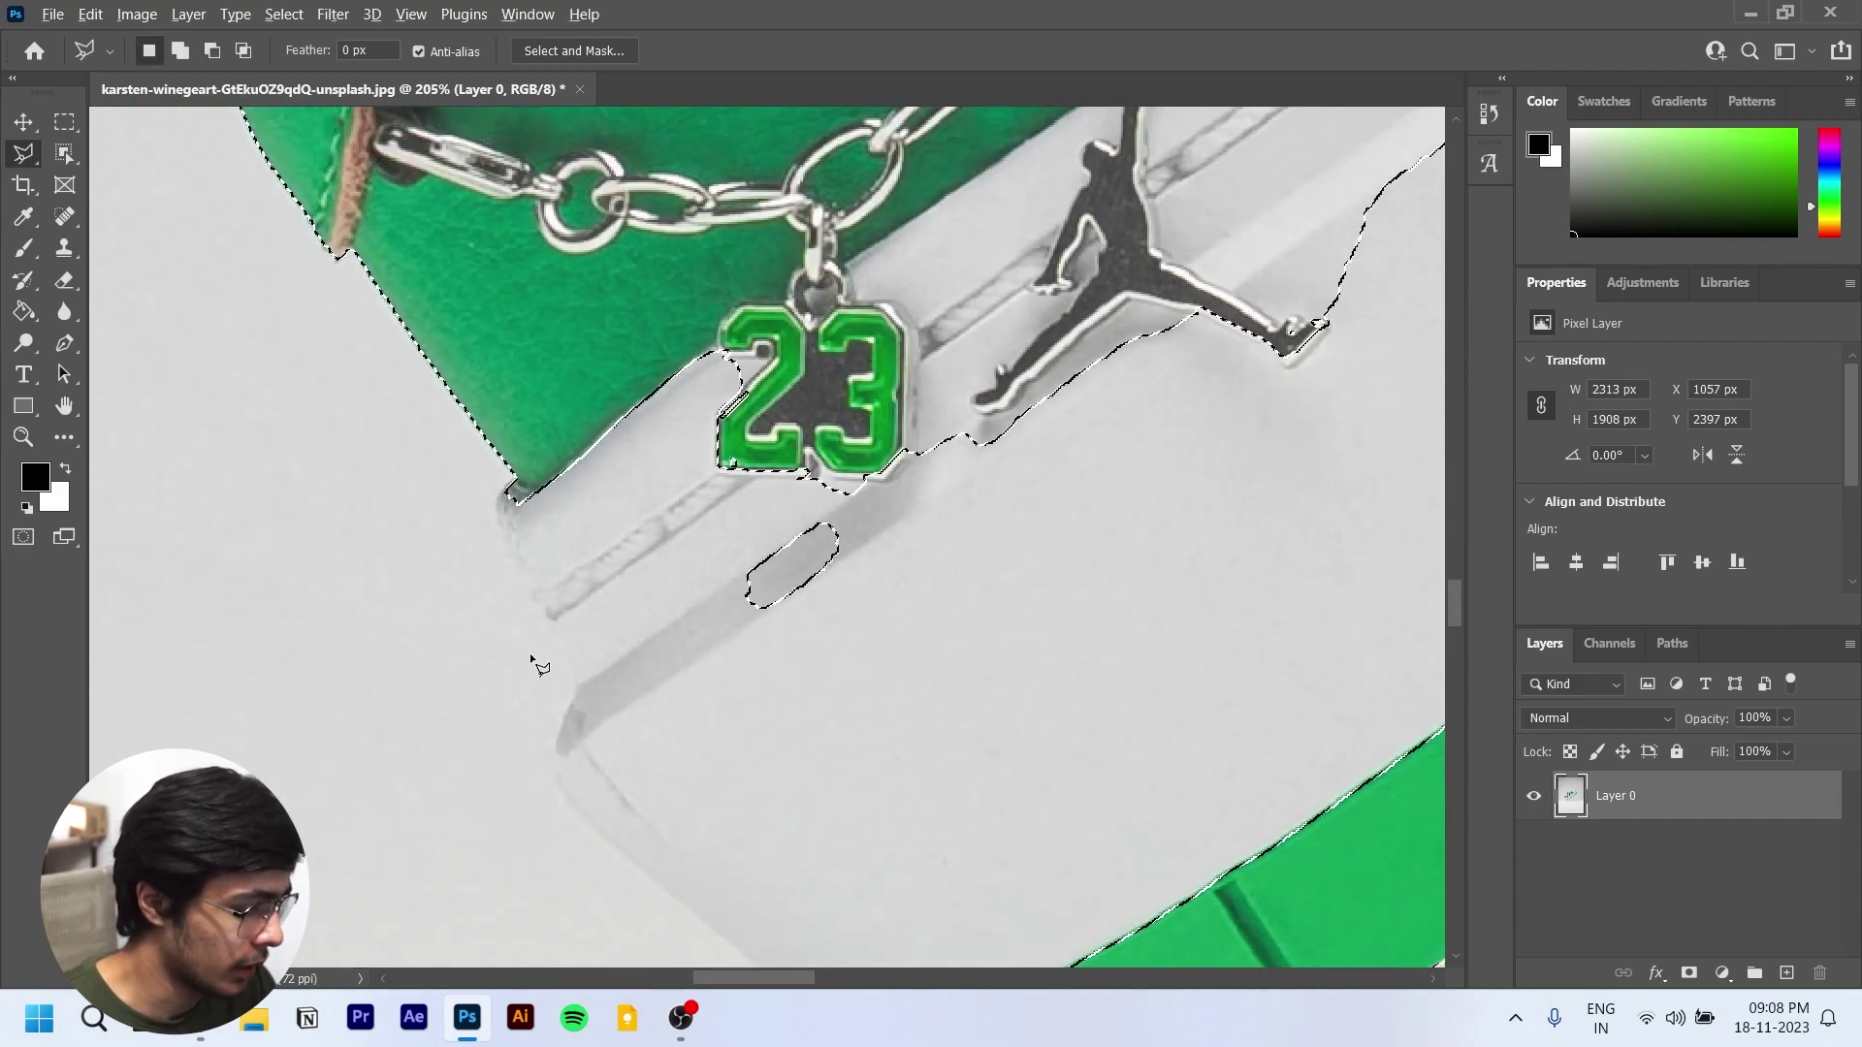
{"action": "key", "text": "shift"}
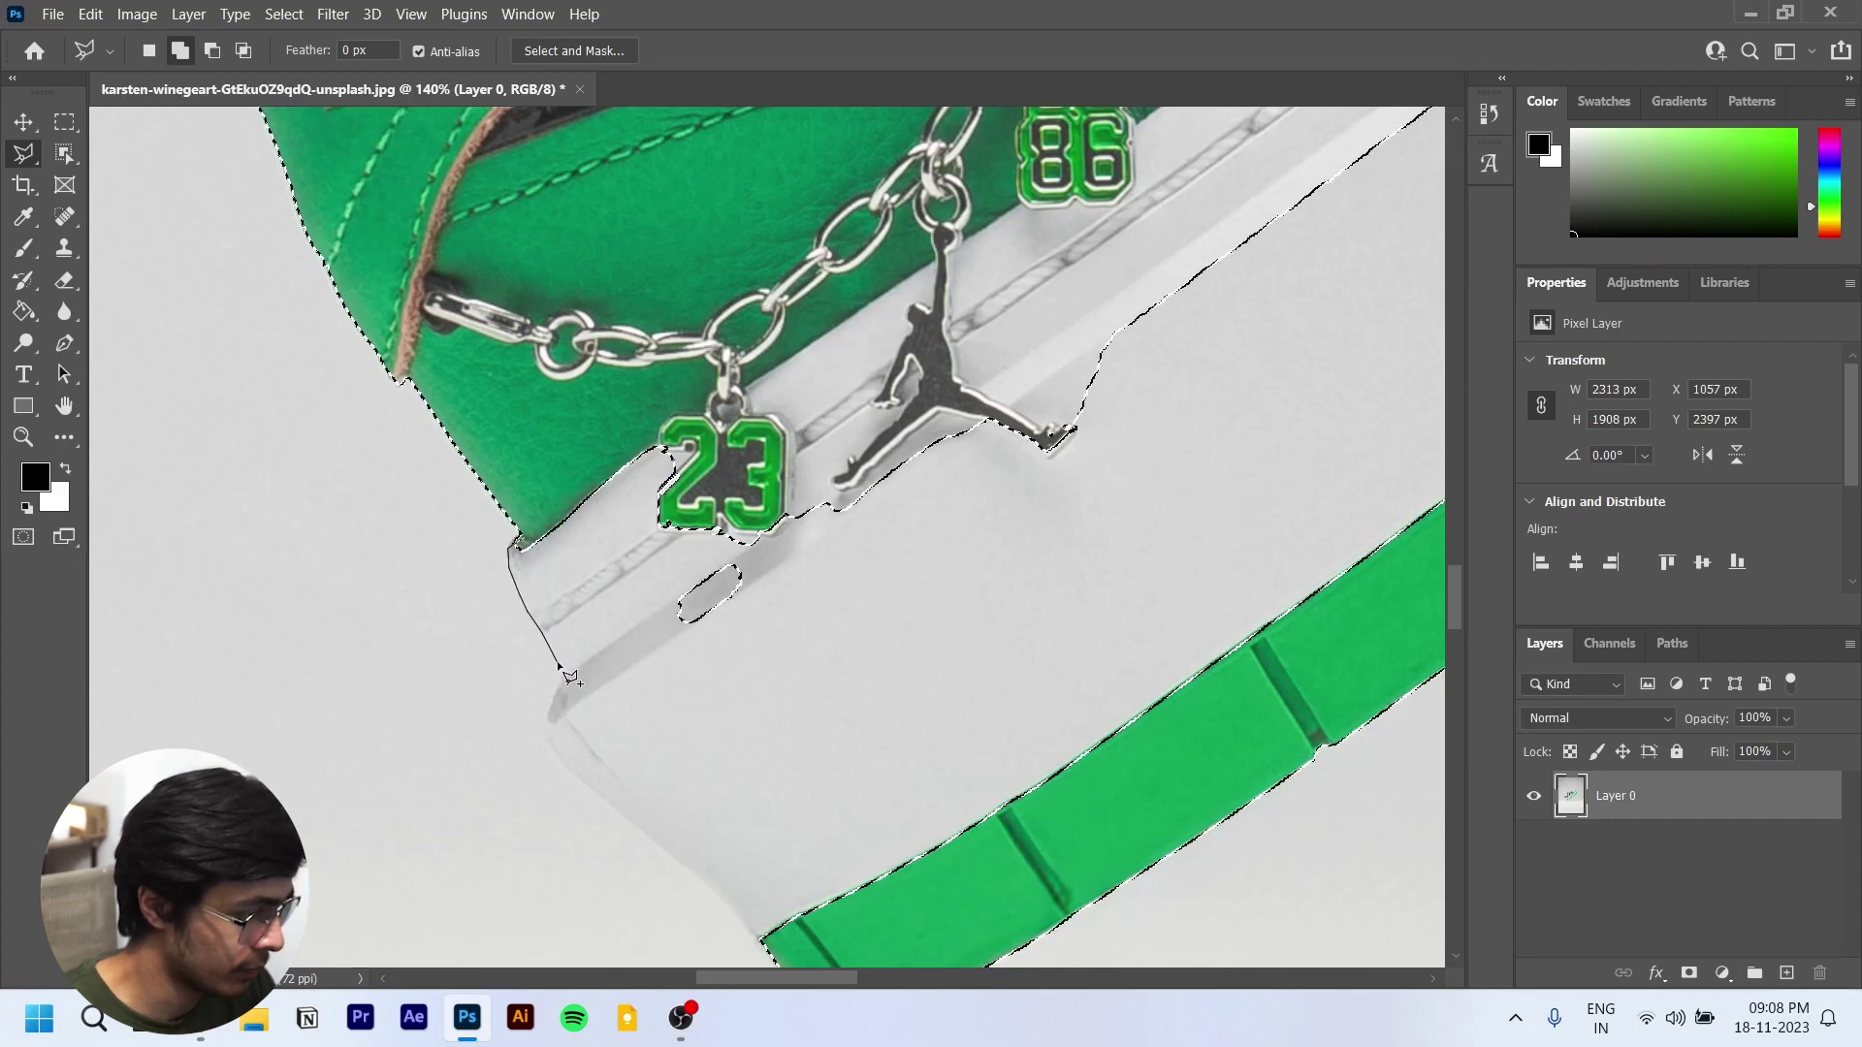
{"action": "left_click", "coordinate": [545, 724]}
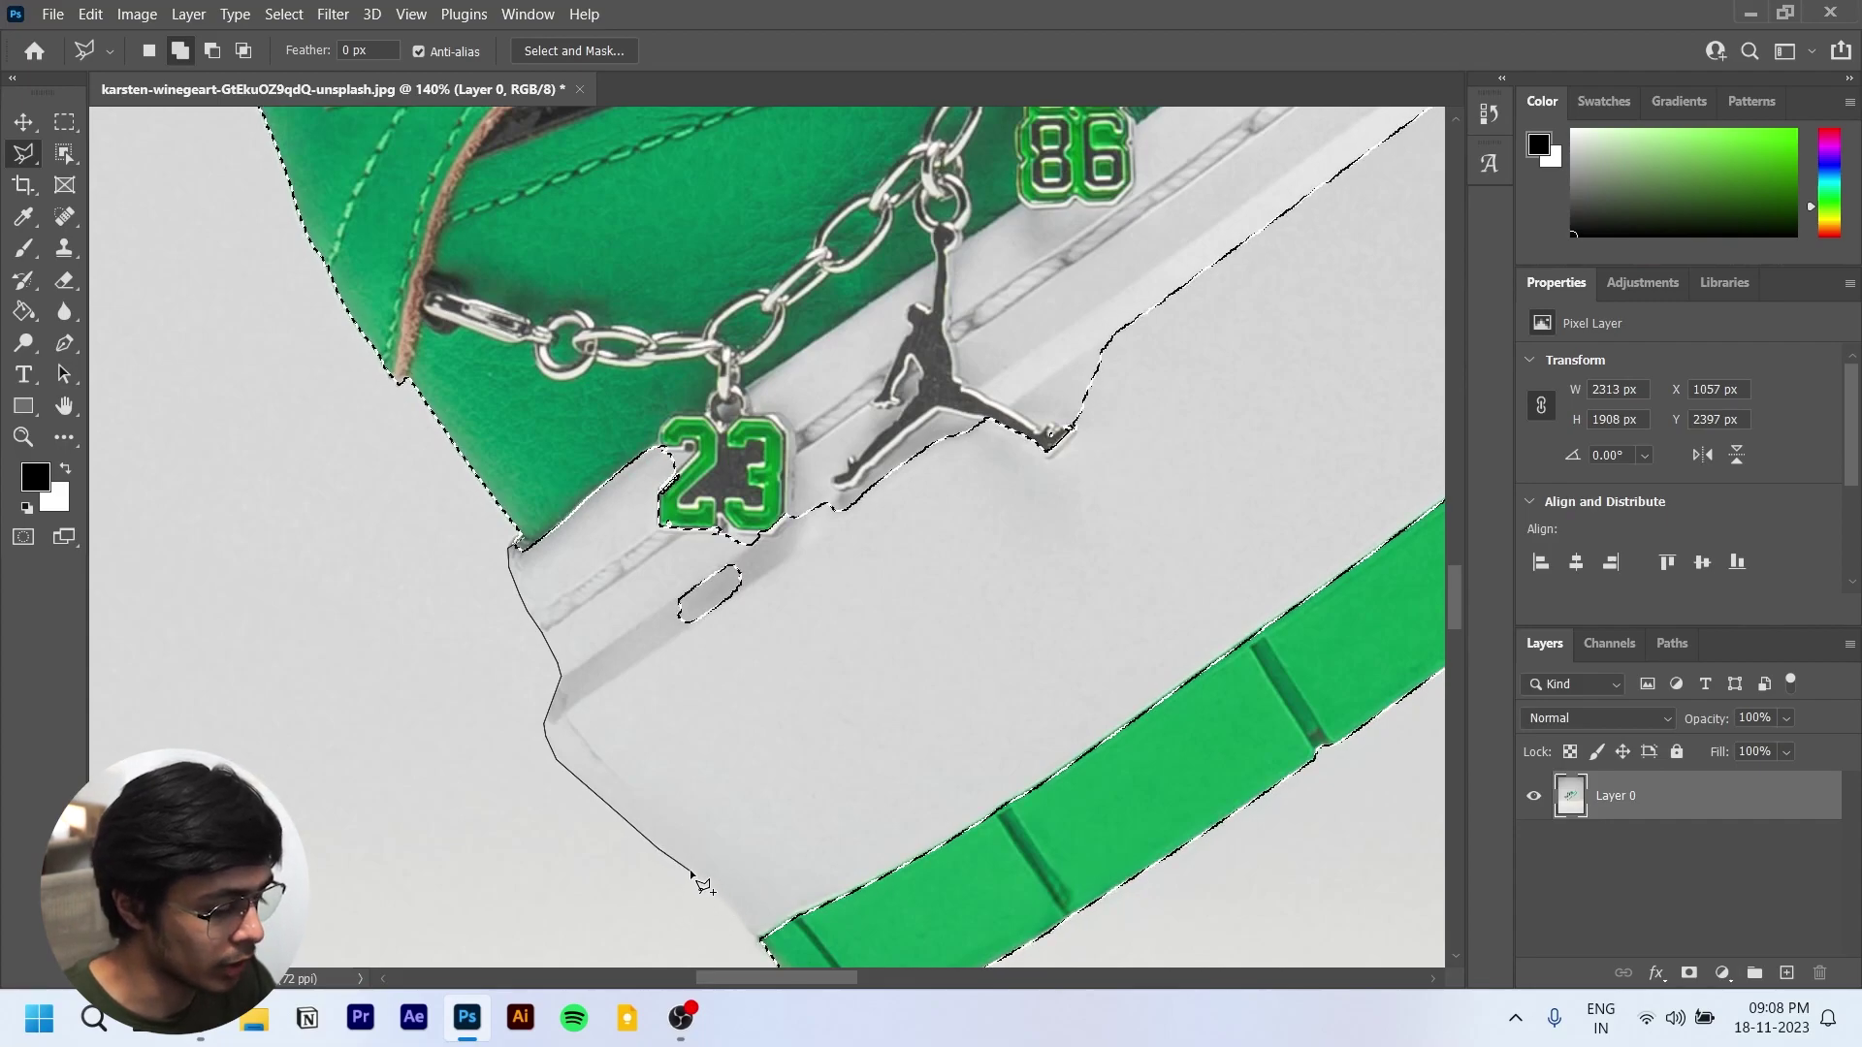
{"action": "left_click", "coordinate": [761, 938]}
{"action": "left_click", "coordinate": [897, 929]}
{"action": "left_click", "coordinate": [901, 706]}
{"action": "left_click", "coordinate": [760, 549]}
{"action": "left_click", "coordinate": [726, 394]}
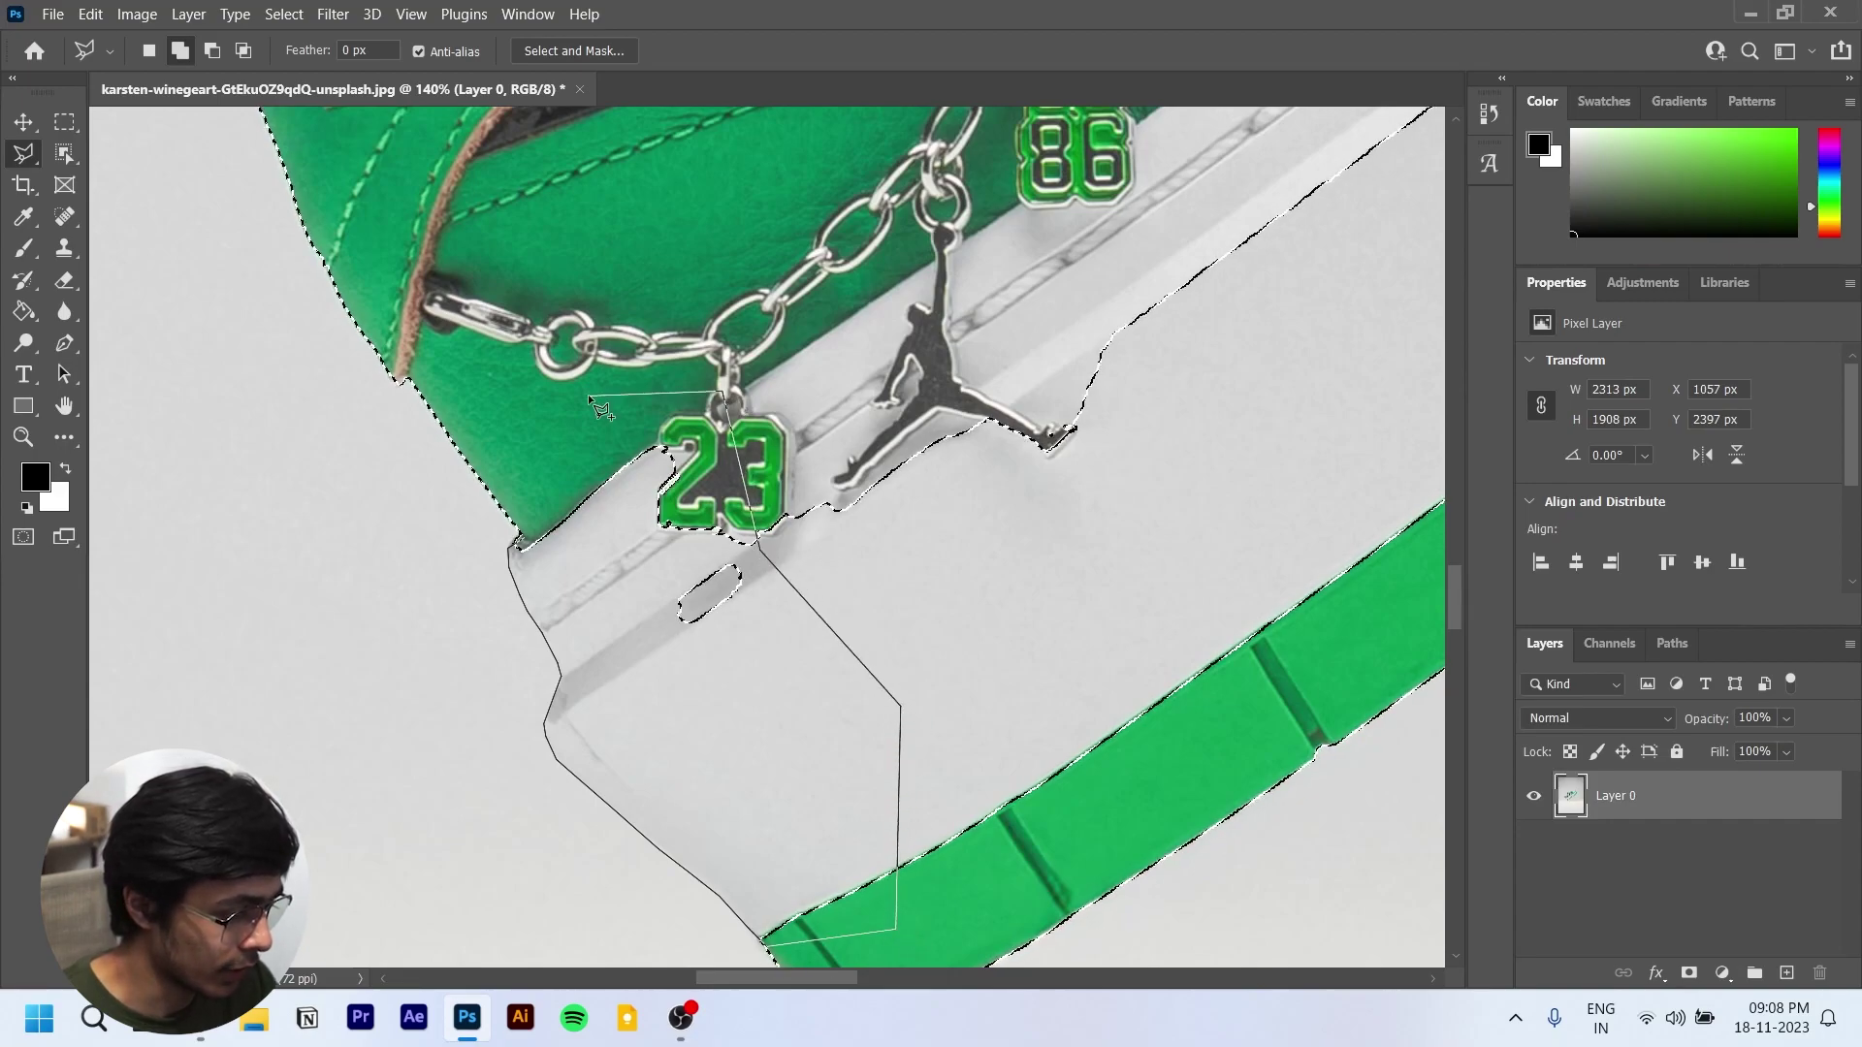
{"action": "scroll", "coordinate": [711, 554], "scroll_direction": "down", "scroll_amount": 5}
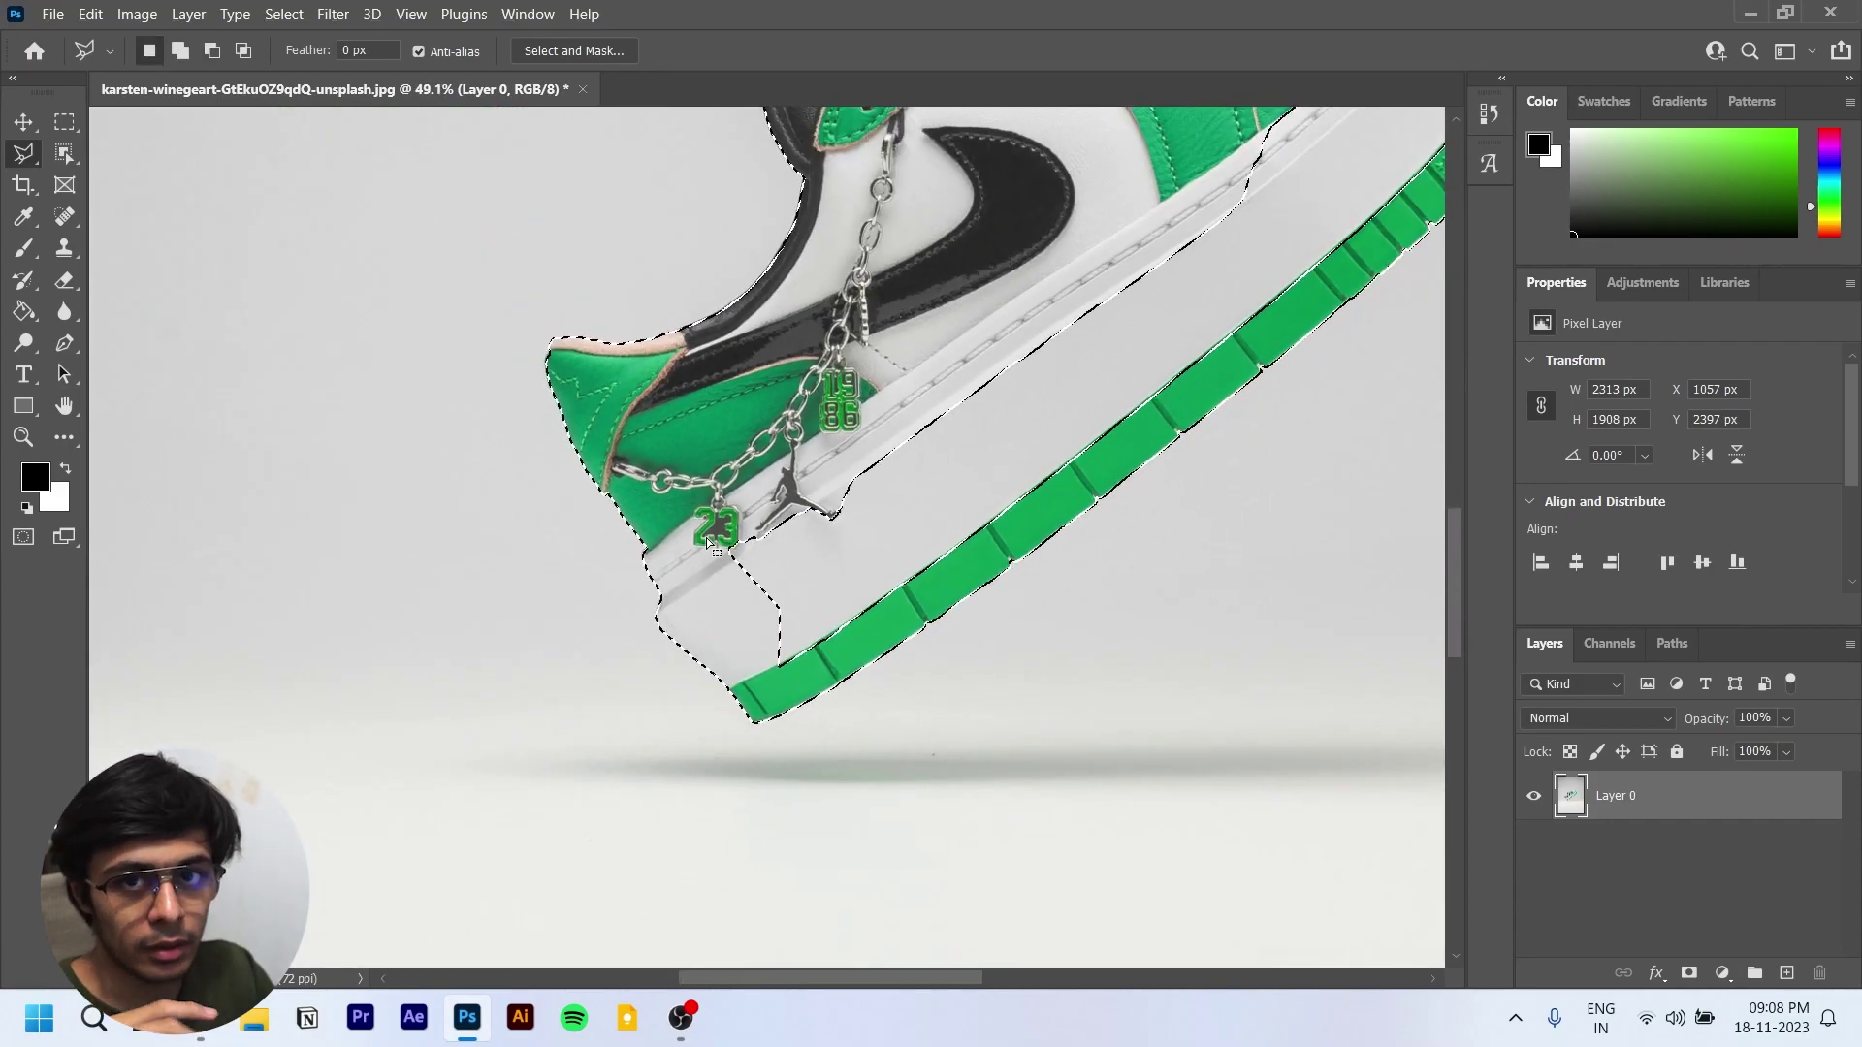
Step: Add the rear stretch of white midsole beneath the 23 and Jumpman charms to the selection
{"action": "scroll", "coordinate": [773, 625], "scroll_direction": "down", "scroll_amount": 2}
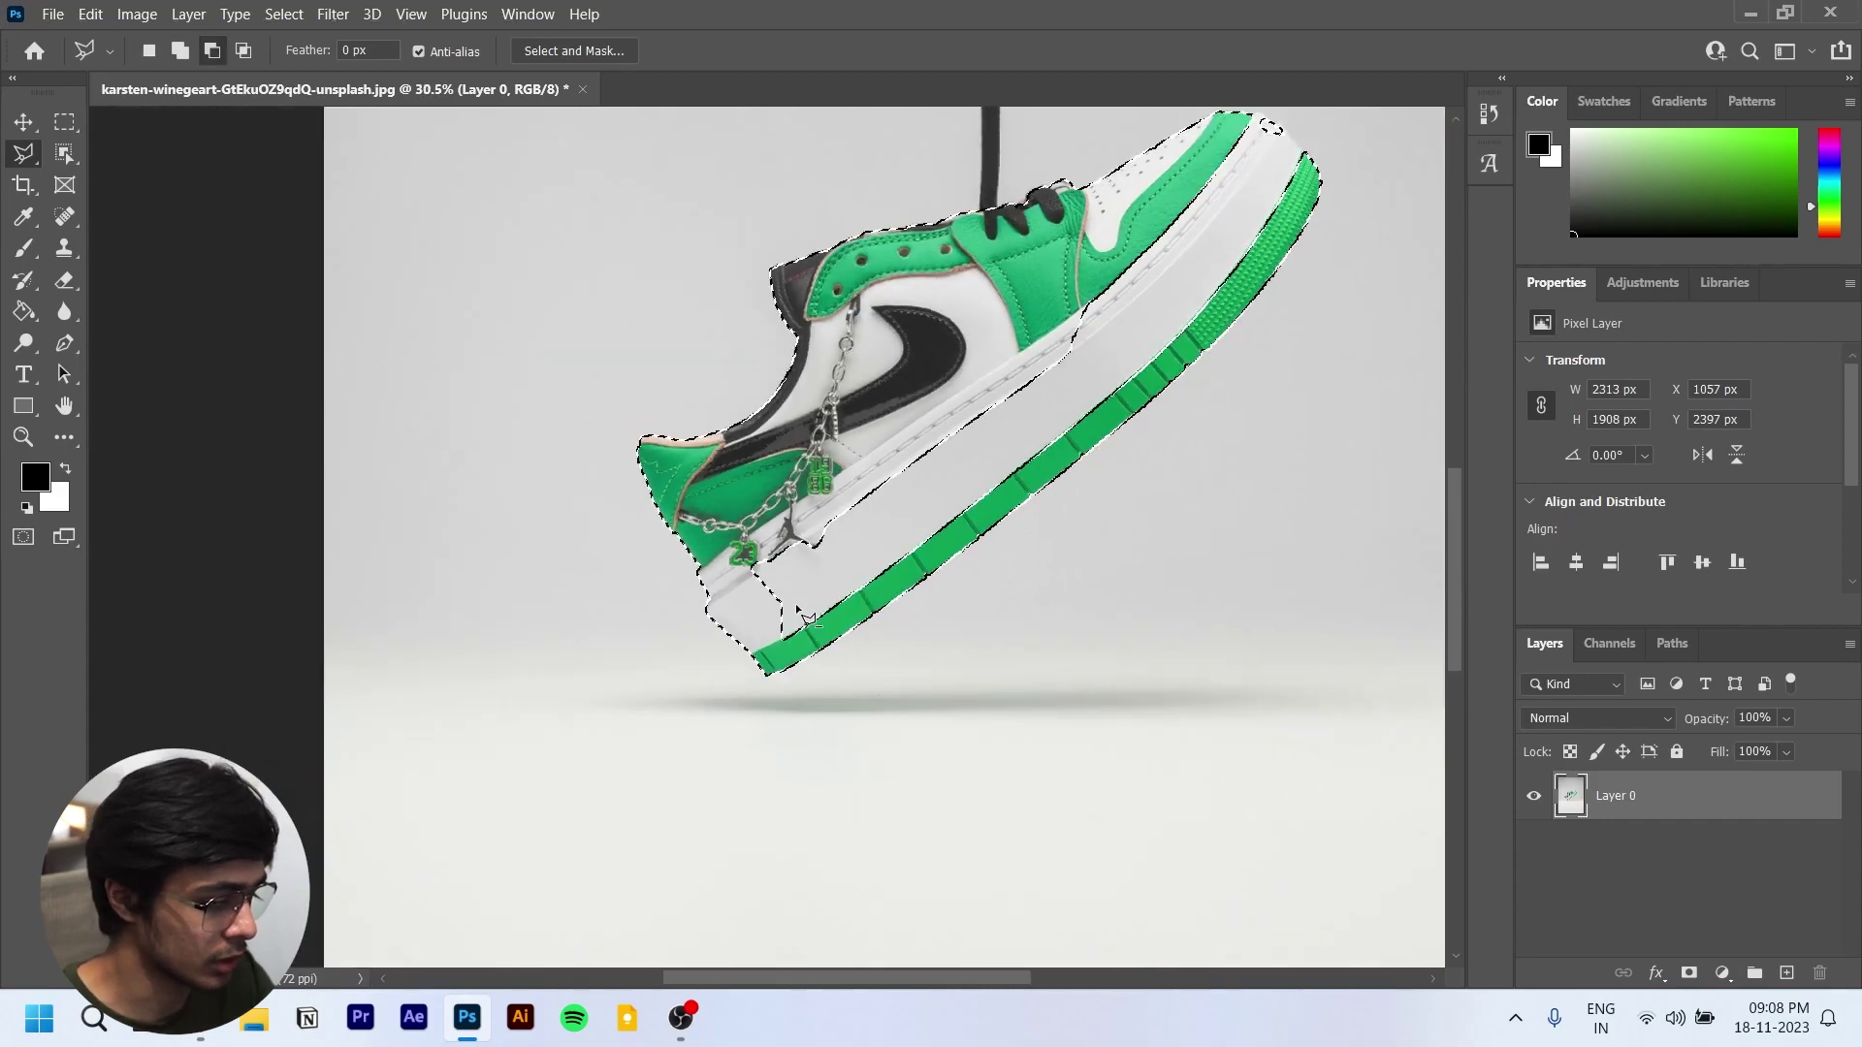
{"action": "scroll", "coordinate": [776, 621], "scroll_direction": "up", "scroll_amount": 4}
{"action": "left_click", "coordinate": [663, 496]}
{"action": "left_click", "coordinate": [711, 691]}
{"action": "left_click", "coordinate": [759, 709]}
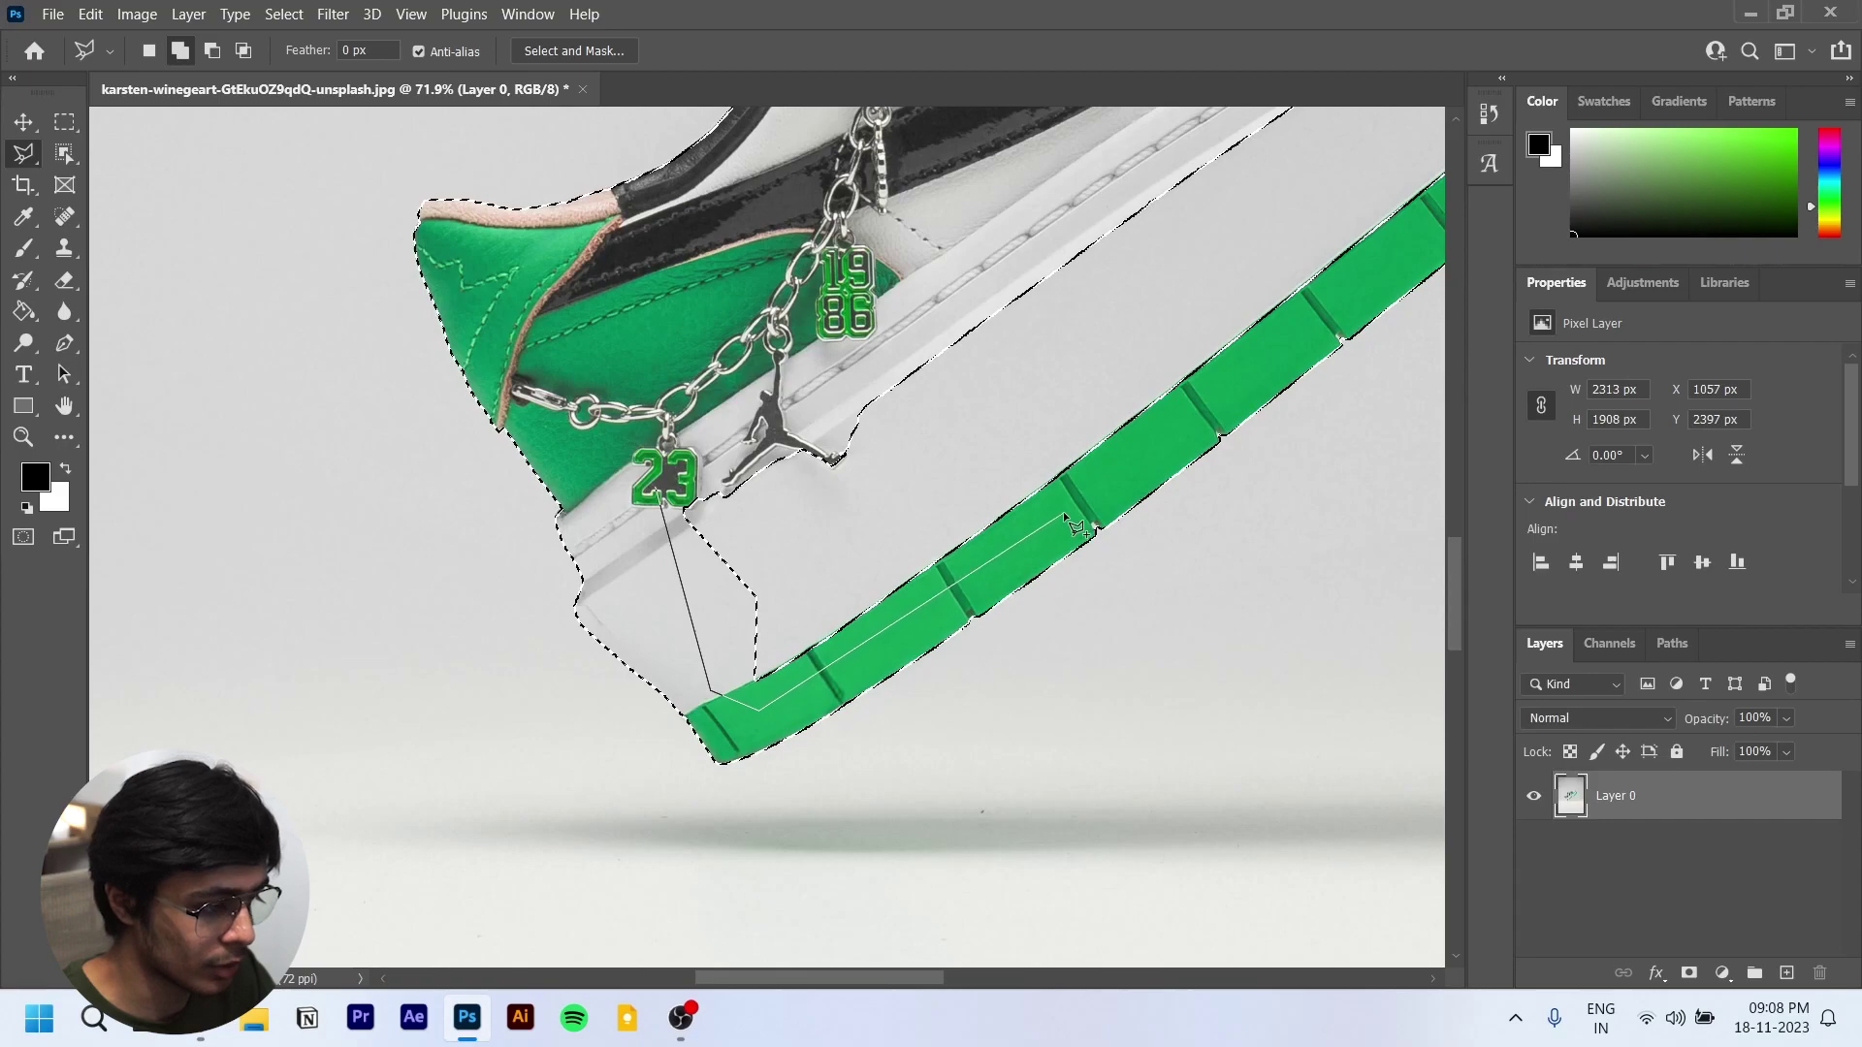
{"action": "key", "text": "Escape"}
{"action": "key", "text": "ctrl+z"}
{"action": "scroll", "coordinate": [987, 405], "scroll_direction": "down", "scroll_amount": 3}
{"action": "scroll", "coordinate": [1028, 388], "scroll_direction": "right", "scroll_amount": 3}
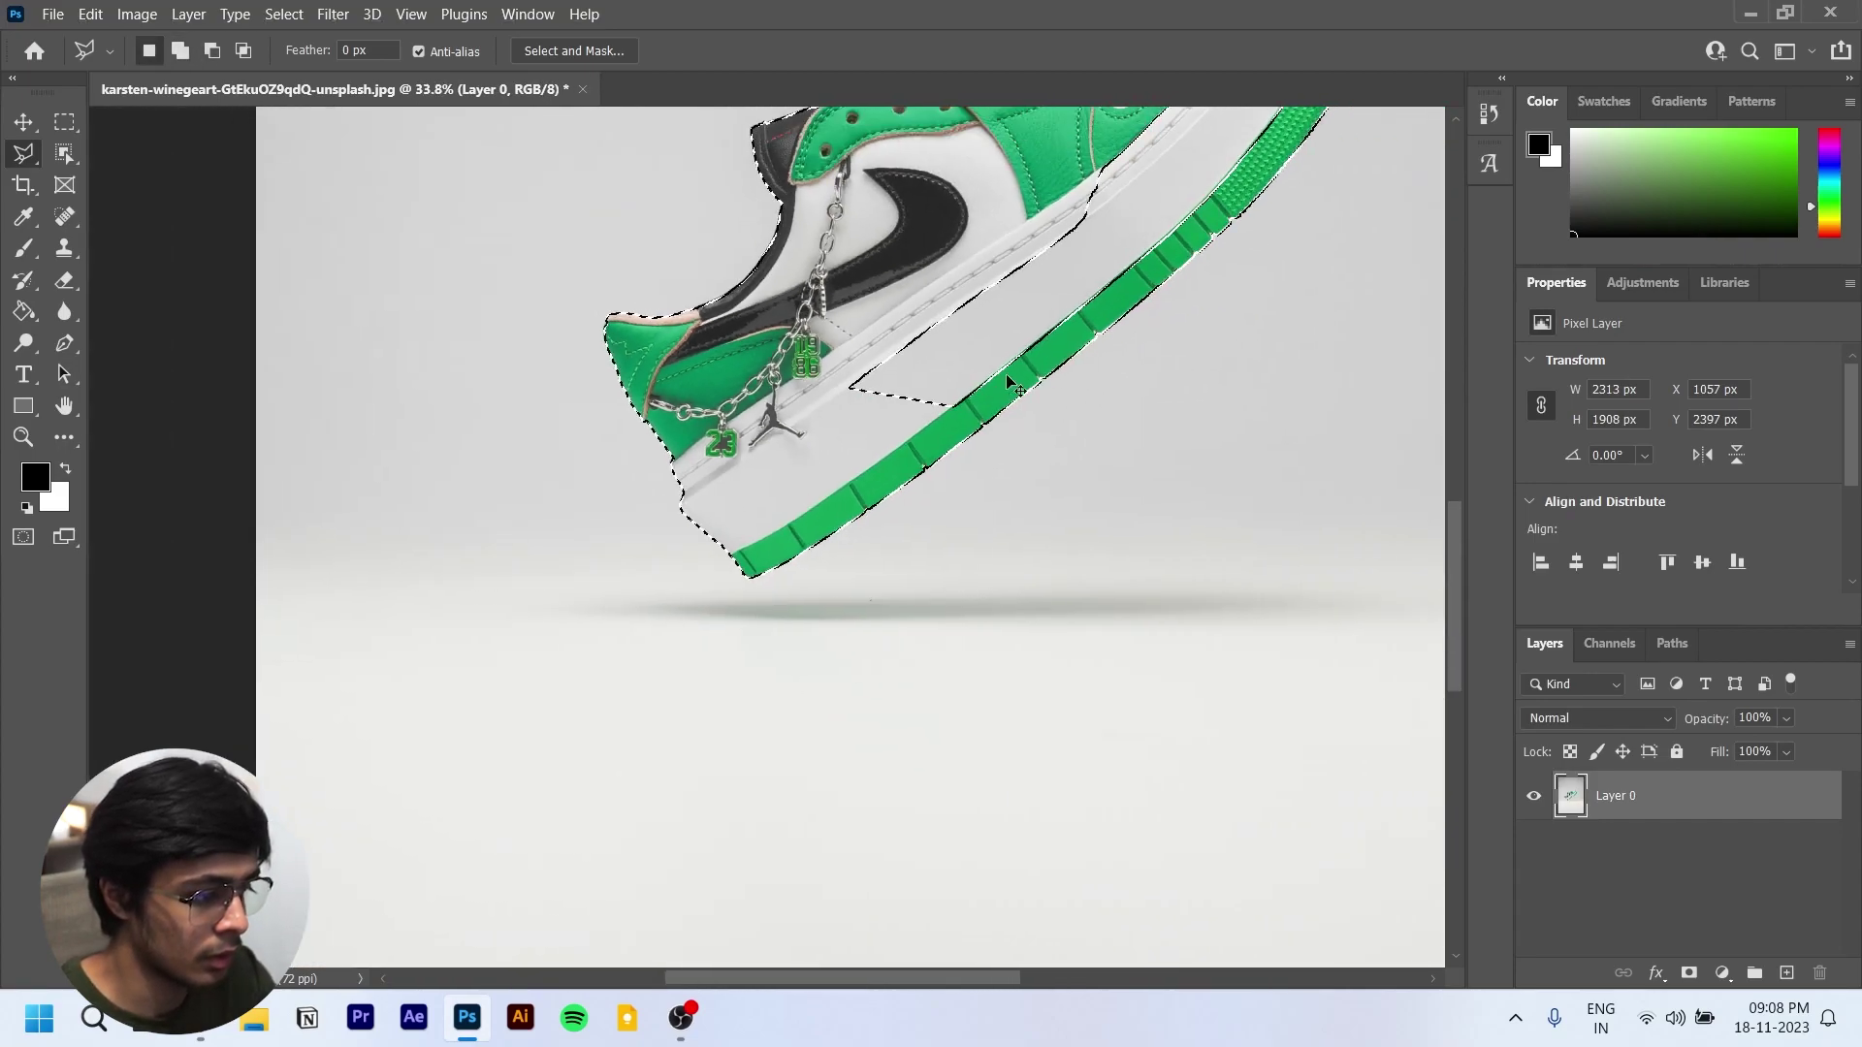
Step: Add the remaining white midsole between the upper and the green outsole, from the charms towards the toe, to the selection
{"action": "scroll", "coordinate": [1028, 388], "scroll_direction": "up", "scroll_amount": 5}
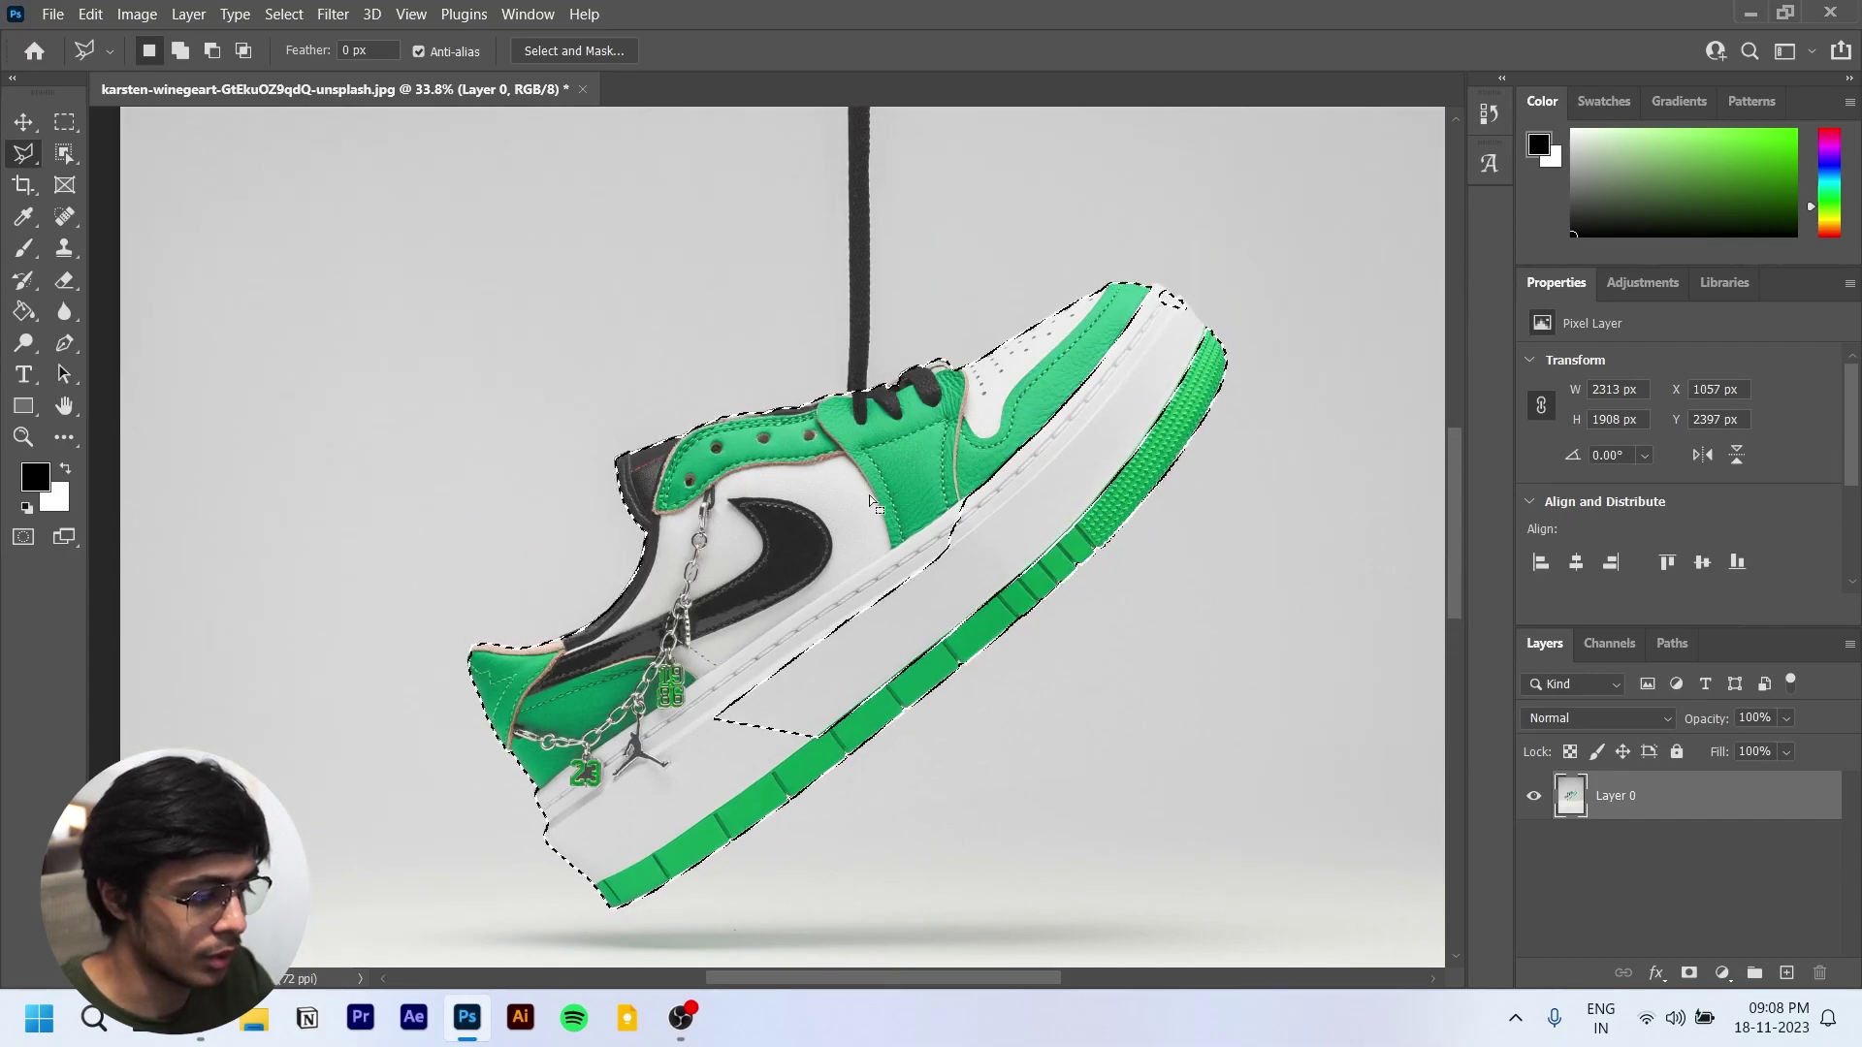
{"action": "left_click", "coordinate": [970, 457], "text": "shift"}
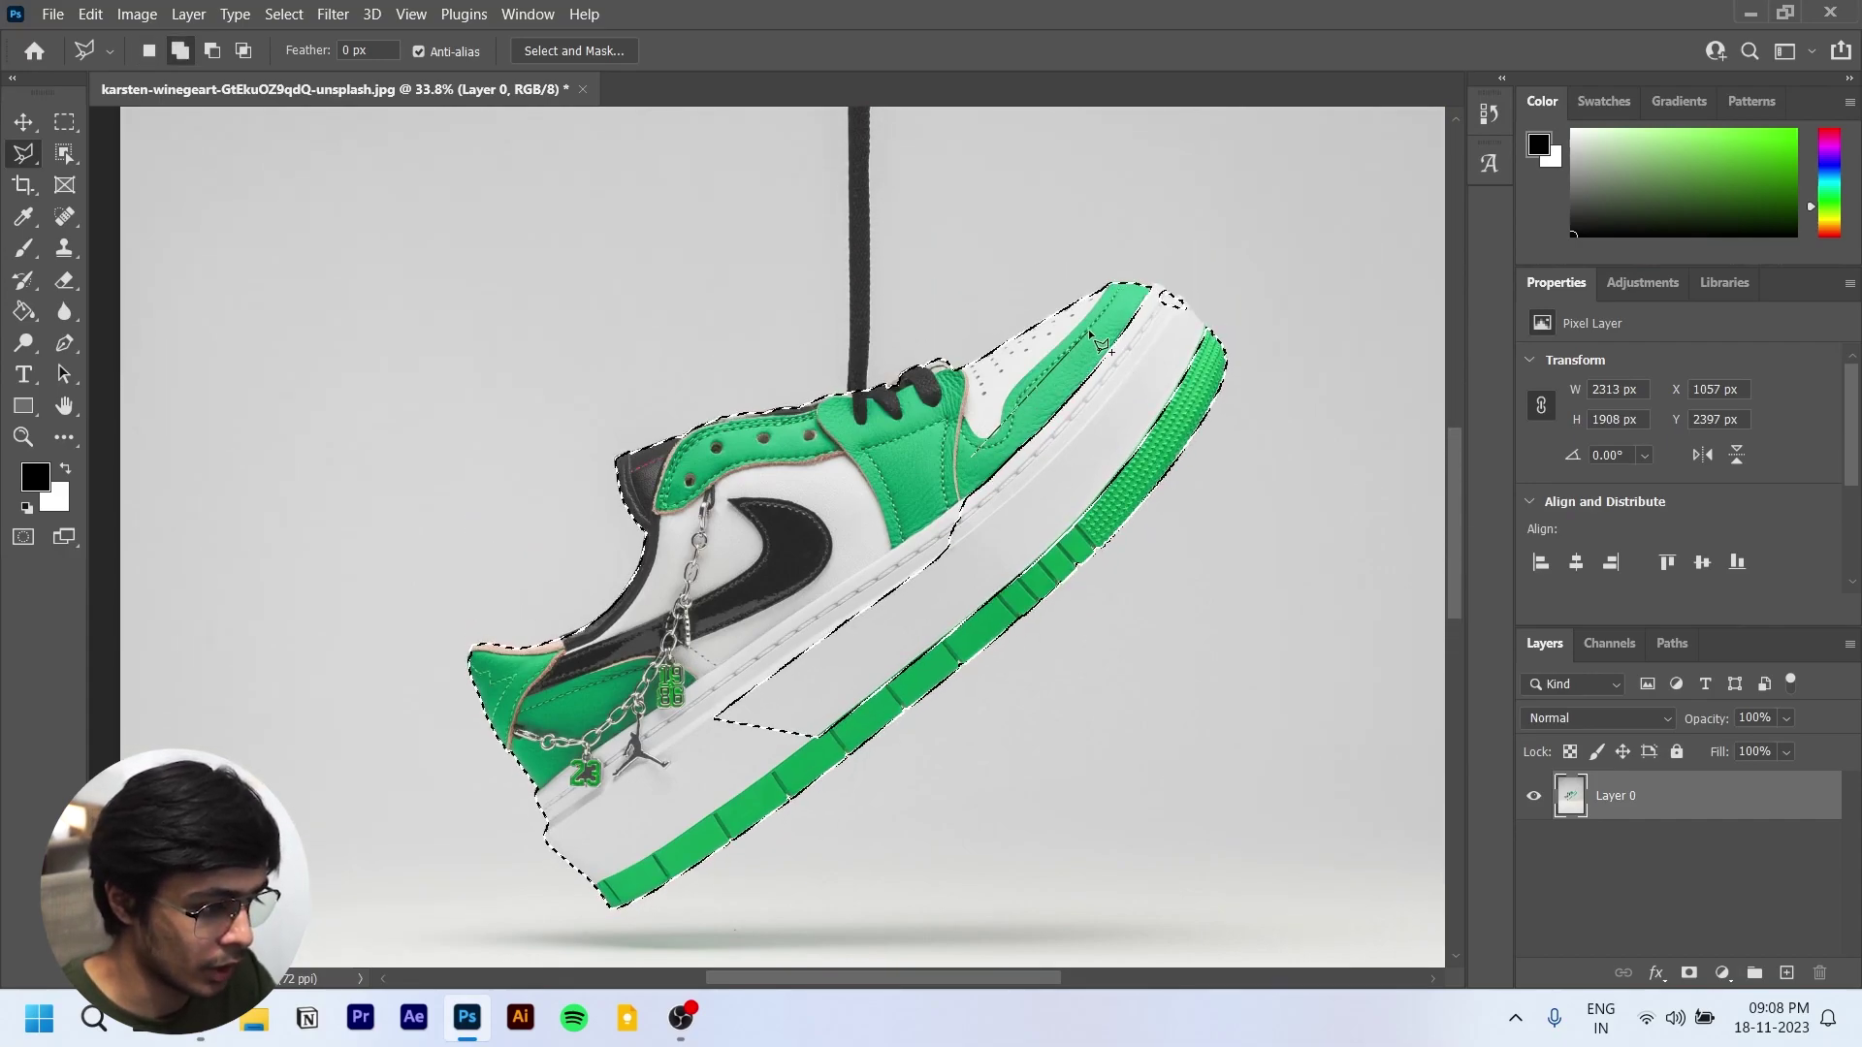
{"action": "left_click", "coordinate": [1202, 360]}
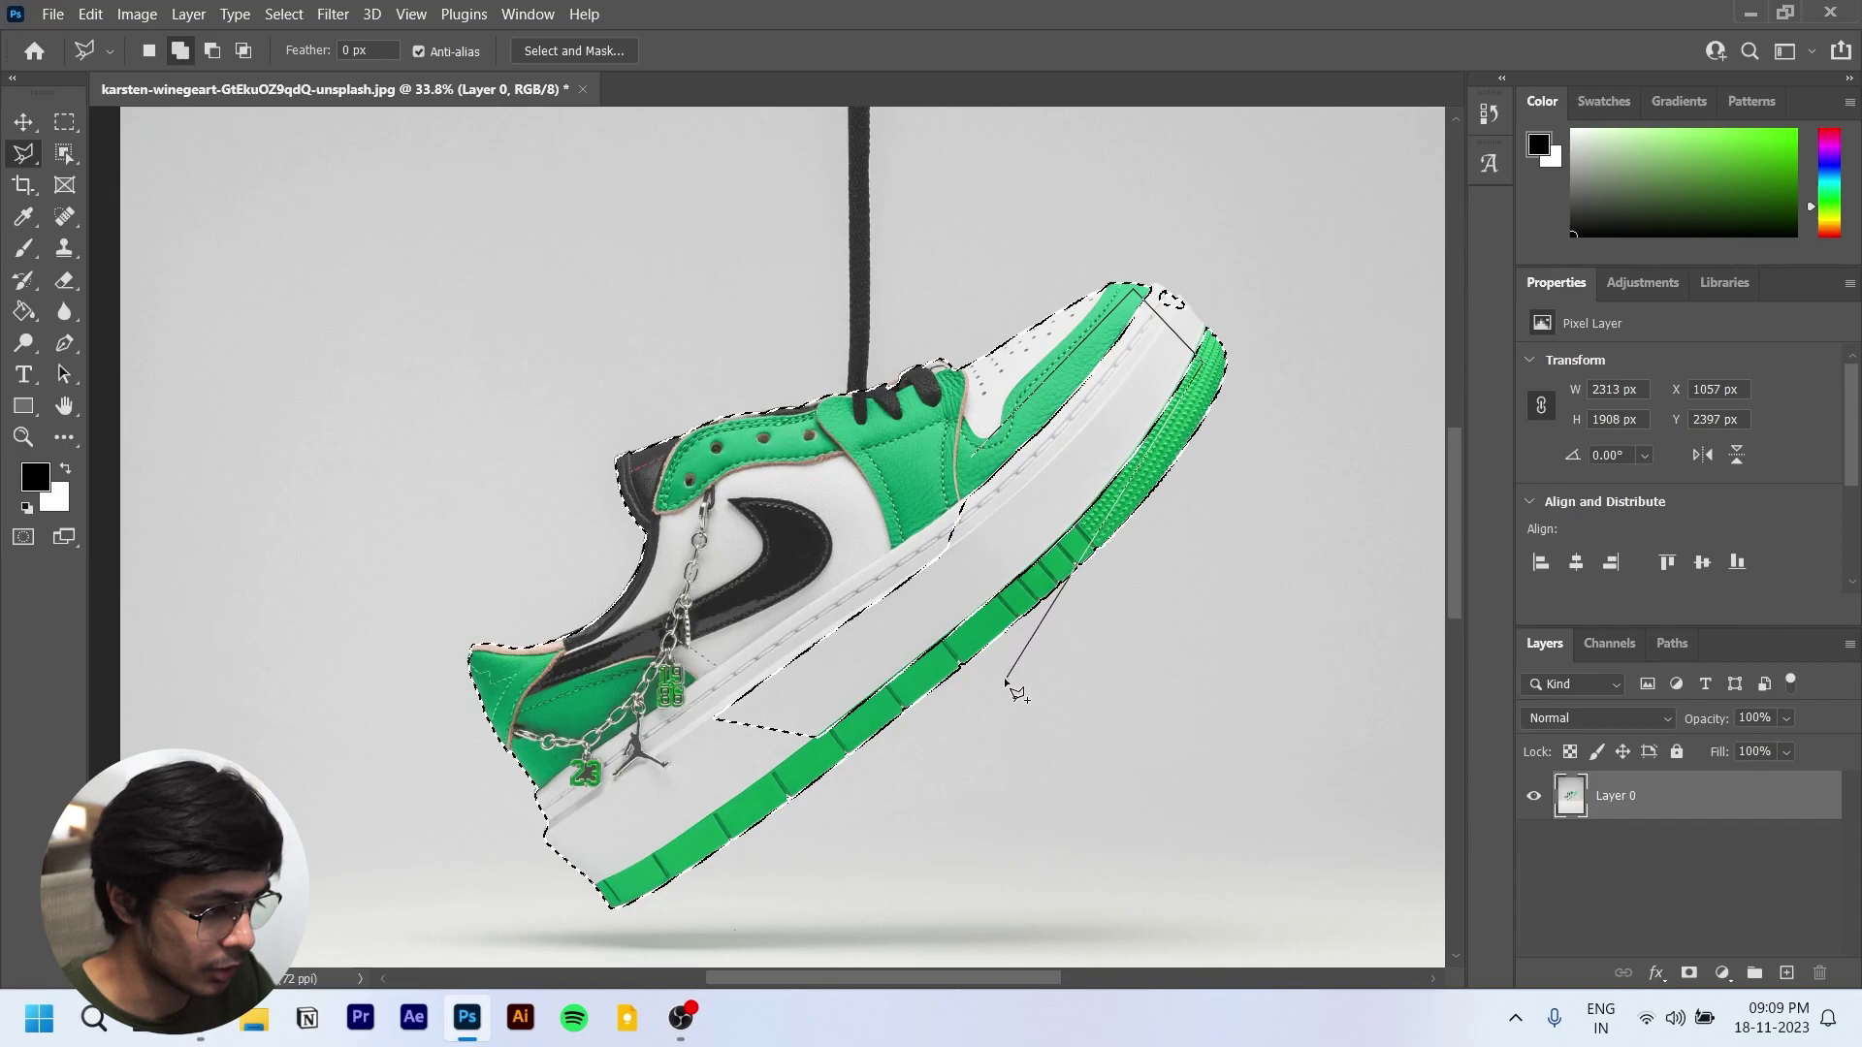
{"action": "left_click", "coordinate": [1091, 544]}
{"action": "left_click", "coordinate": [901, 706]}
{"action": "left_click", "coordinate": [817, 756]}
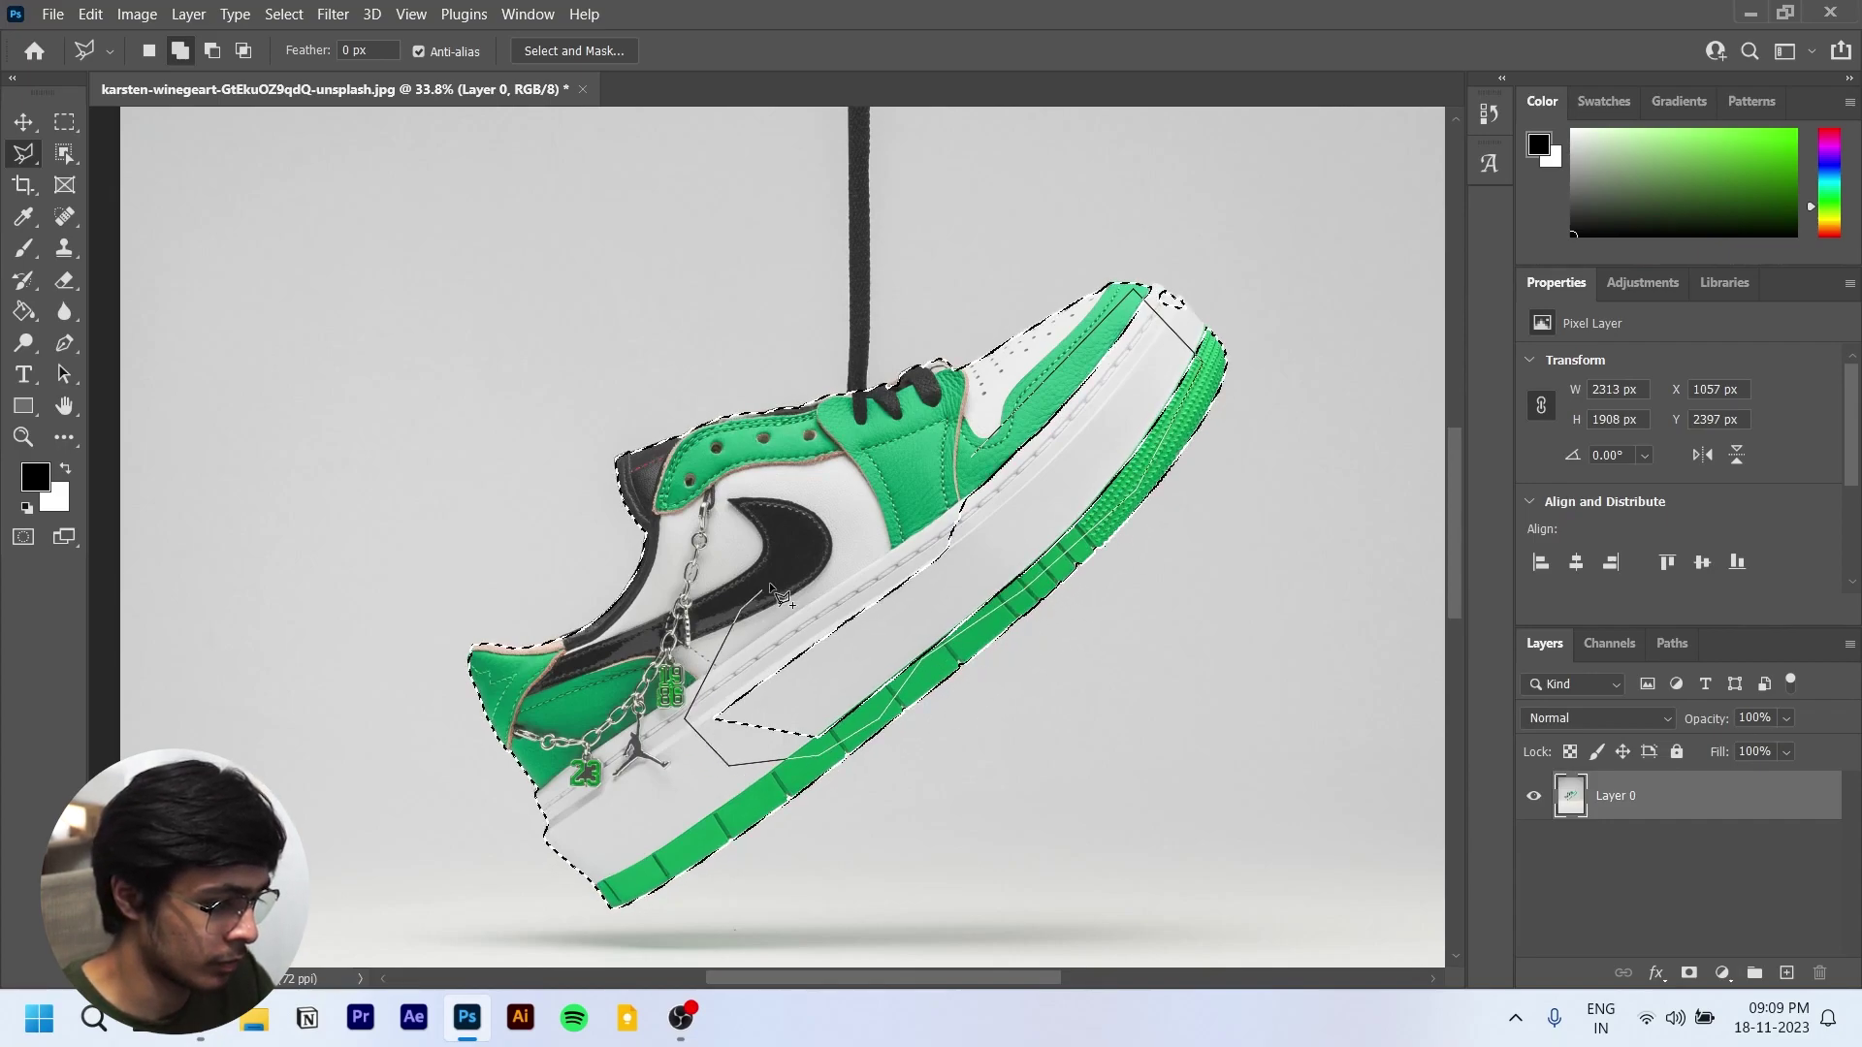
{"action": "double_click", "coordinate": [1026, 486]}
Step: Add the white toe tip between the green toe strip and the textured green outsole to the selection, tracing its outer edge
{"action": "scroll", "coordinate": [1222, 316], "scroll_direction": "up", "scroll_amount": 5}
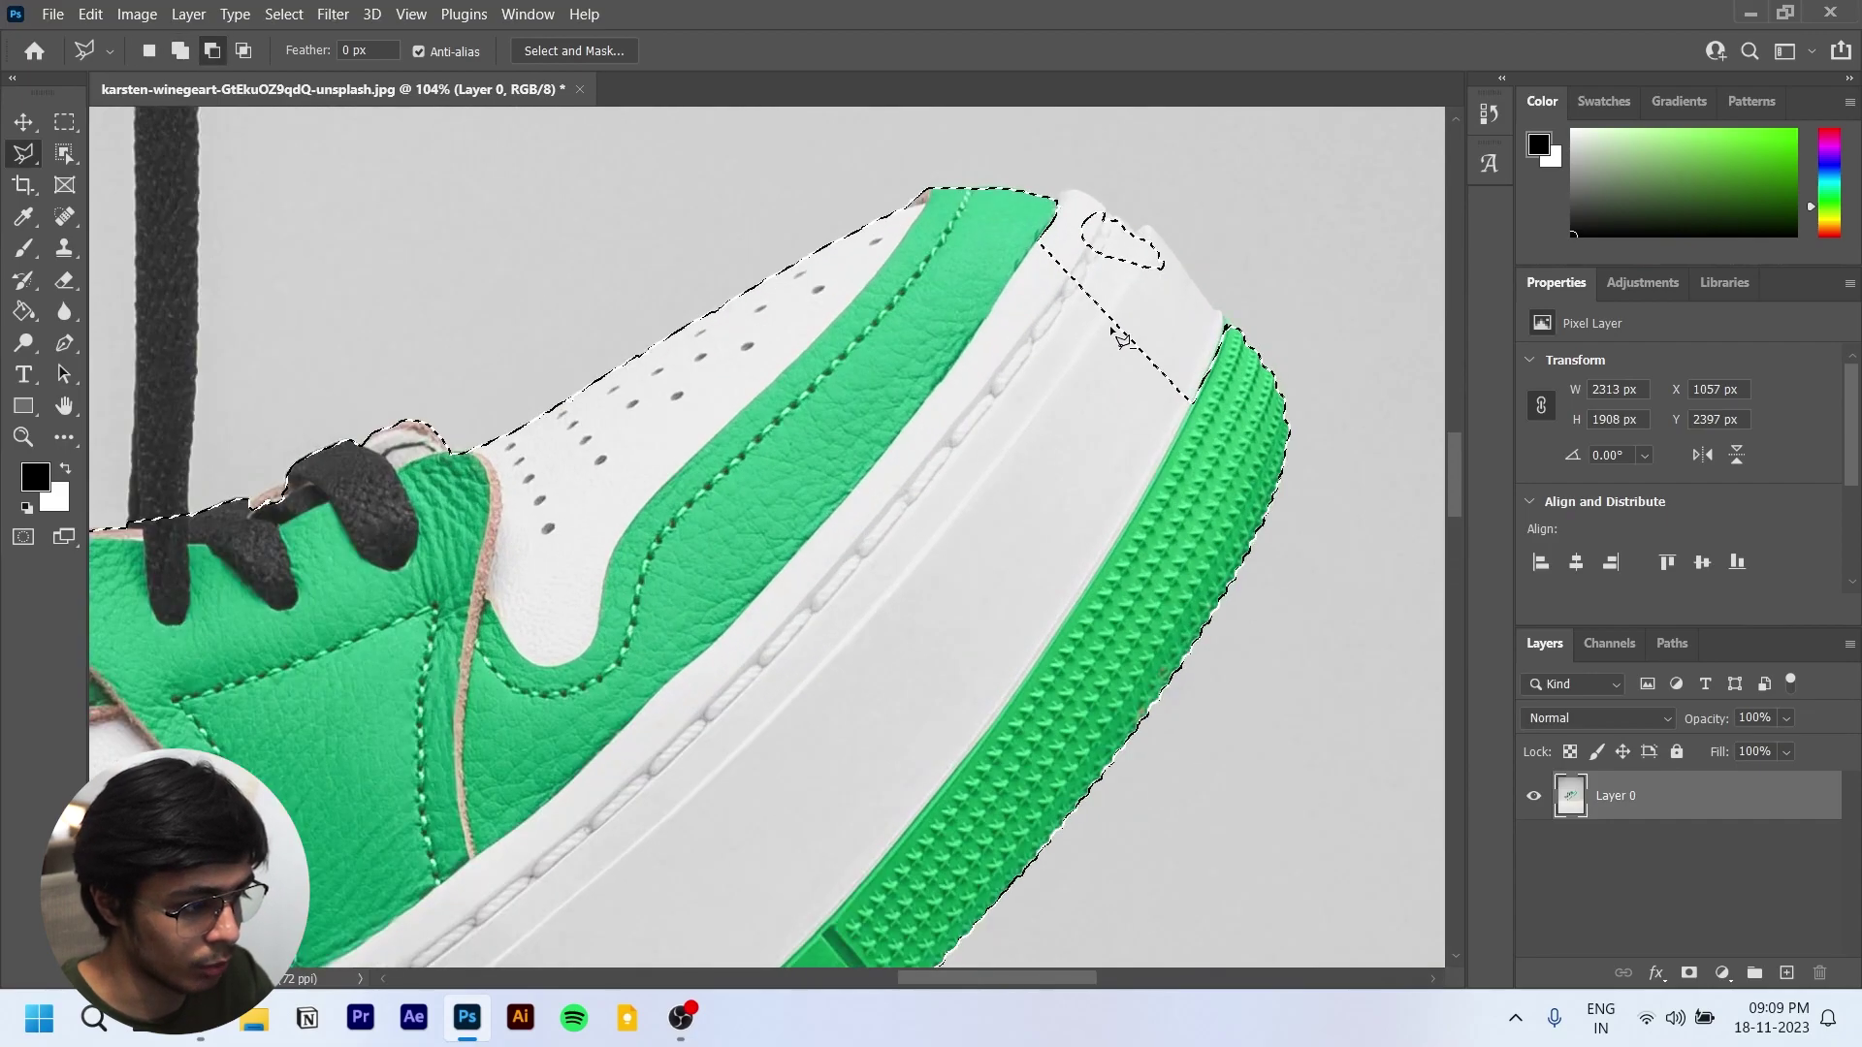
{"action": "scroll", "coordinate": [1122, 340], "scroll_direction": "up", "scroll_amount": 3}
{"action": "left_click", "coordinate": [1024, 302]}
{"action": "left_click", "coordinate": [1030, 284]}
{"action": "mouse_move", "coordinate": [1071, 296]}
{"action": "left_mouse_down"}
{"action": "mouse_move", "coordinate": [1144, 382]}
{"action": "mouse_move", "coordinate": [1128, 355]}
{"action": "mouse_move", "coordinate": [1024, 343]}
{"action": "mouse_move", "coordinate": [1101, 318]}
{"action": "mouse_move", "coordinate": [1156, 357]}
{"action": "mouse_move", "coordinate": [1177, 338]}
{"action": "mouse_move", "coordinate": [1208, 382]}
{"action": "left_mouse_up"}
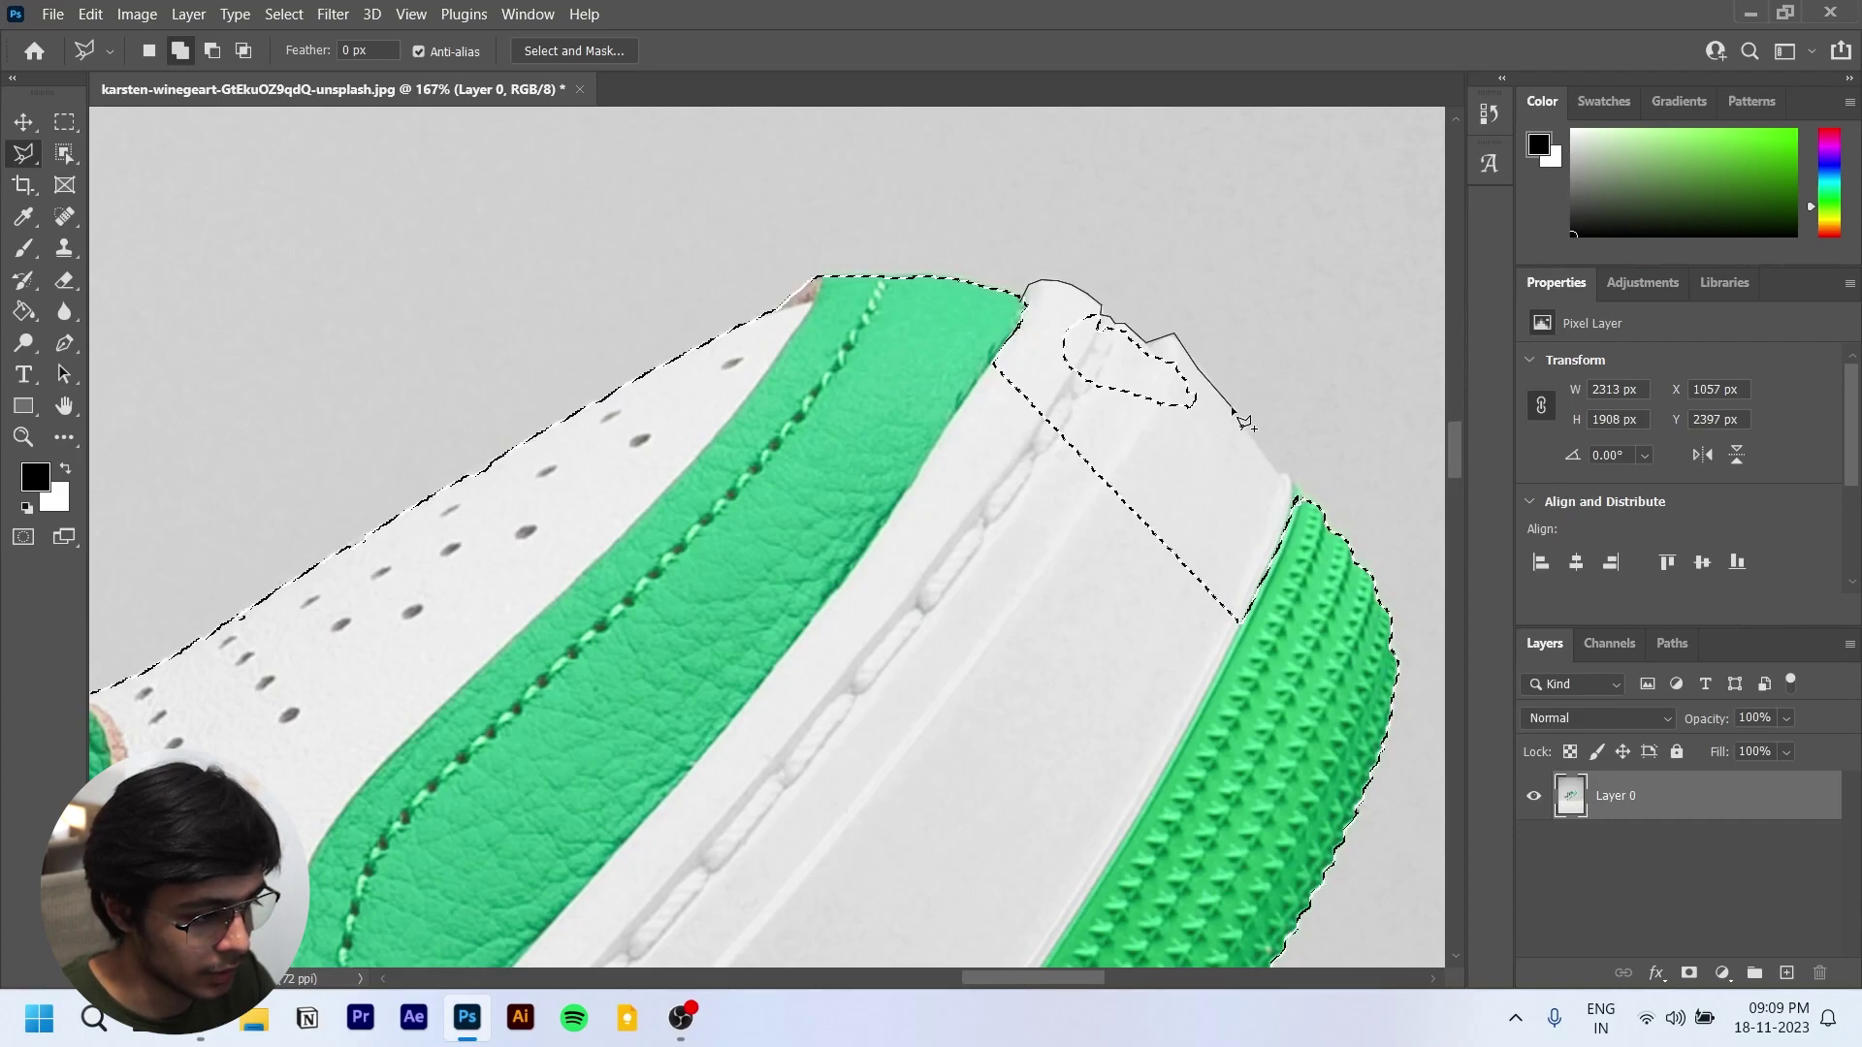
{"action": "left_click_drag", "start_coordinate": [1256, 450], "coordinate": [1323, 513]}
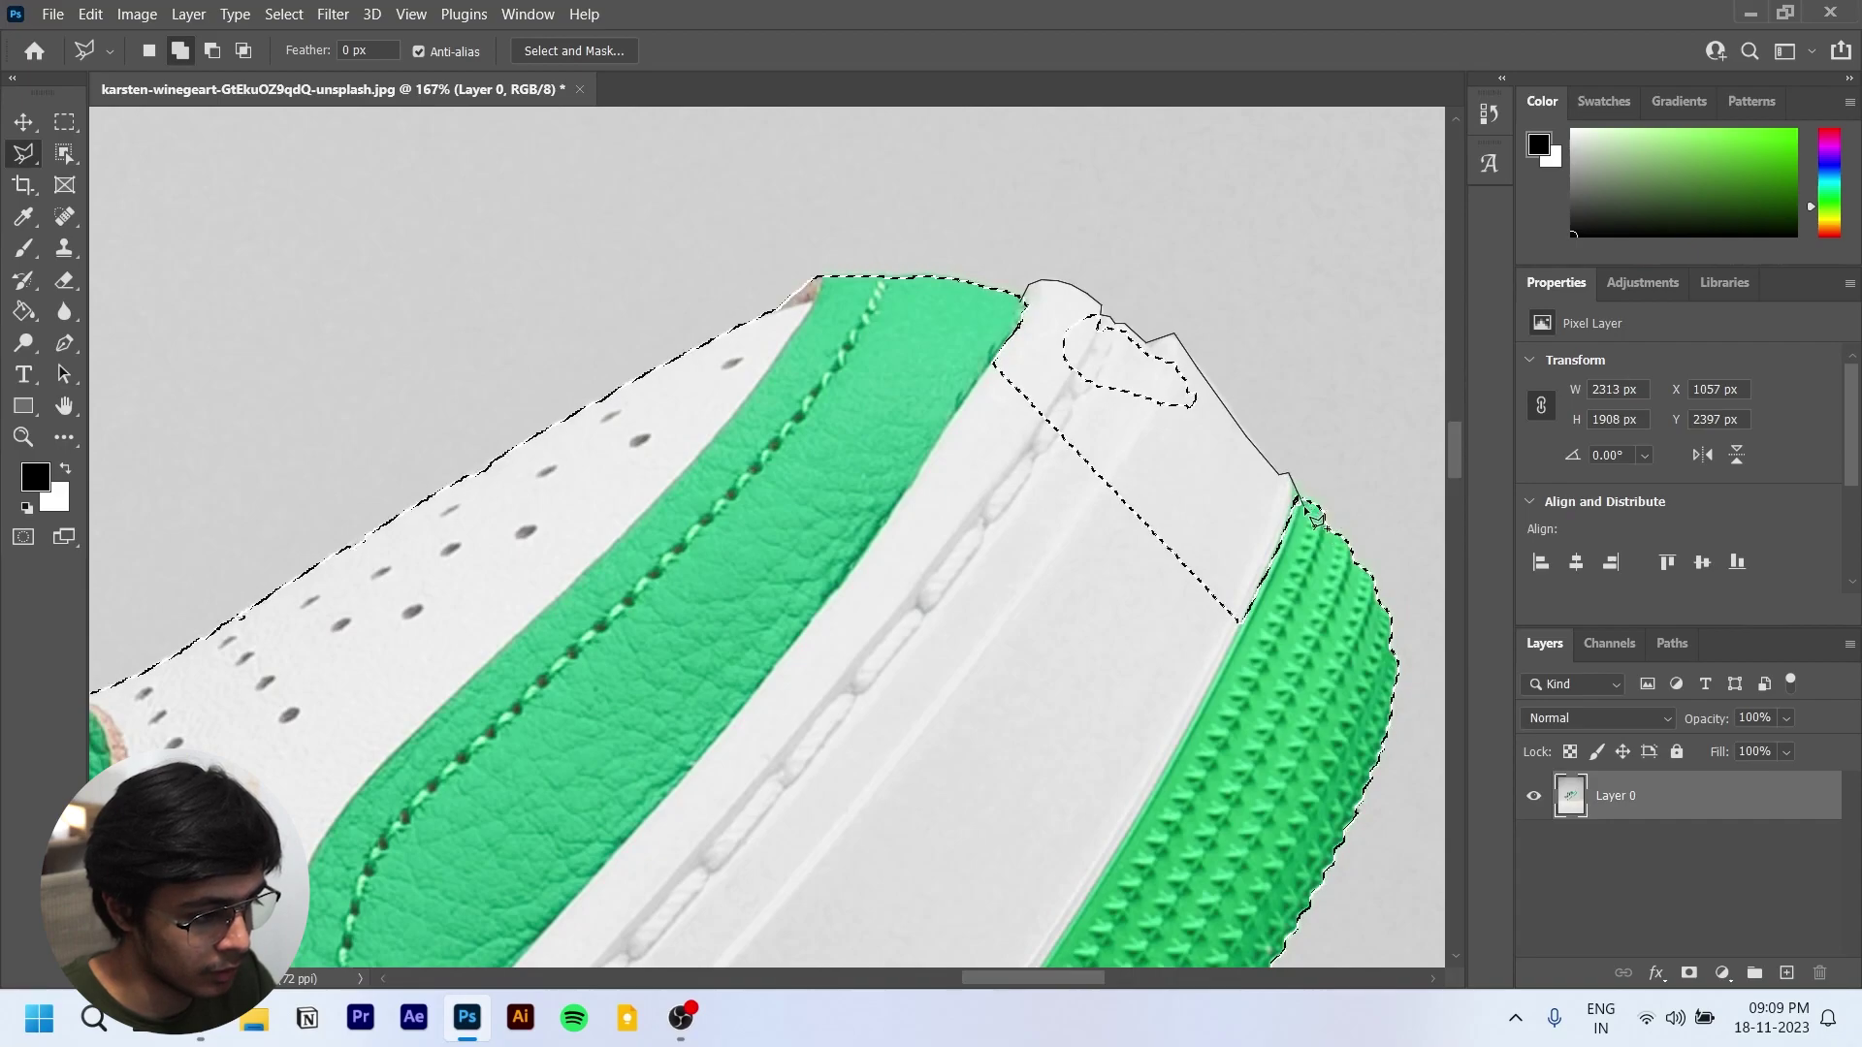
{"action": "left_click", "coordinate": [1256, 679]}
{"action": "left_click", "coordinate": [1064, 679]}
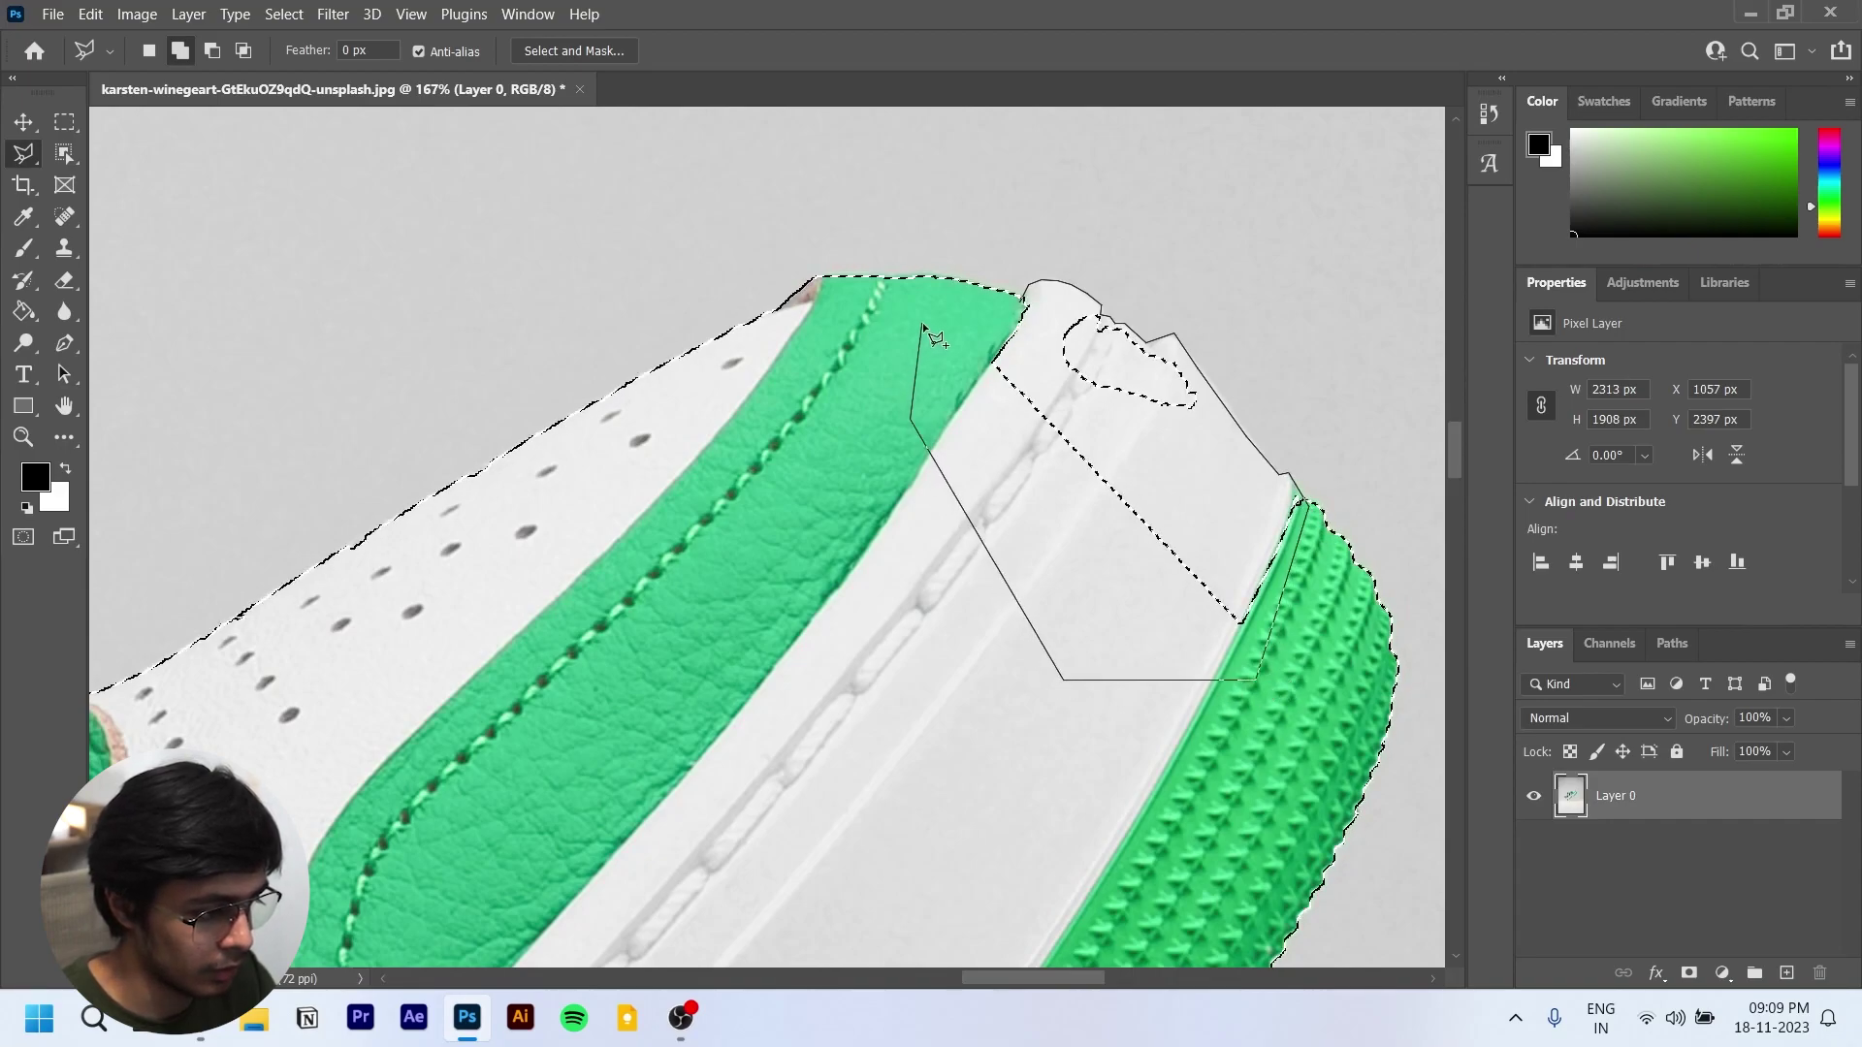
{"action": "double_click", "coordinate": [957, 322]}
Step: Check the outline around the whole sneaker and copy the selected sneaker to a new layer with Layer Via Copy
{"action": "scroll", "coordinate": [929, 423], "scroll_direction": "down", "scroll_amount": 5}
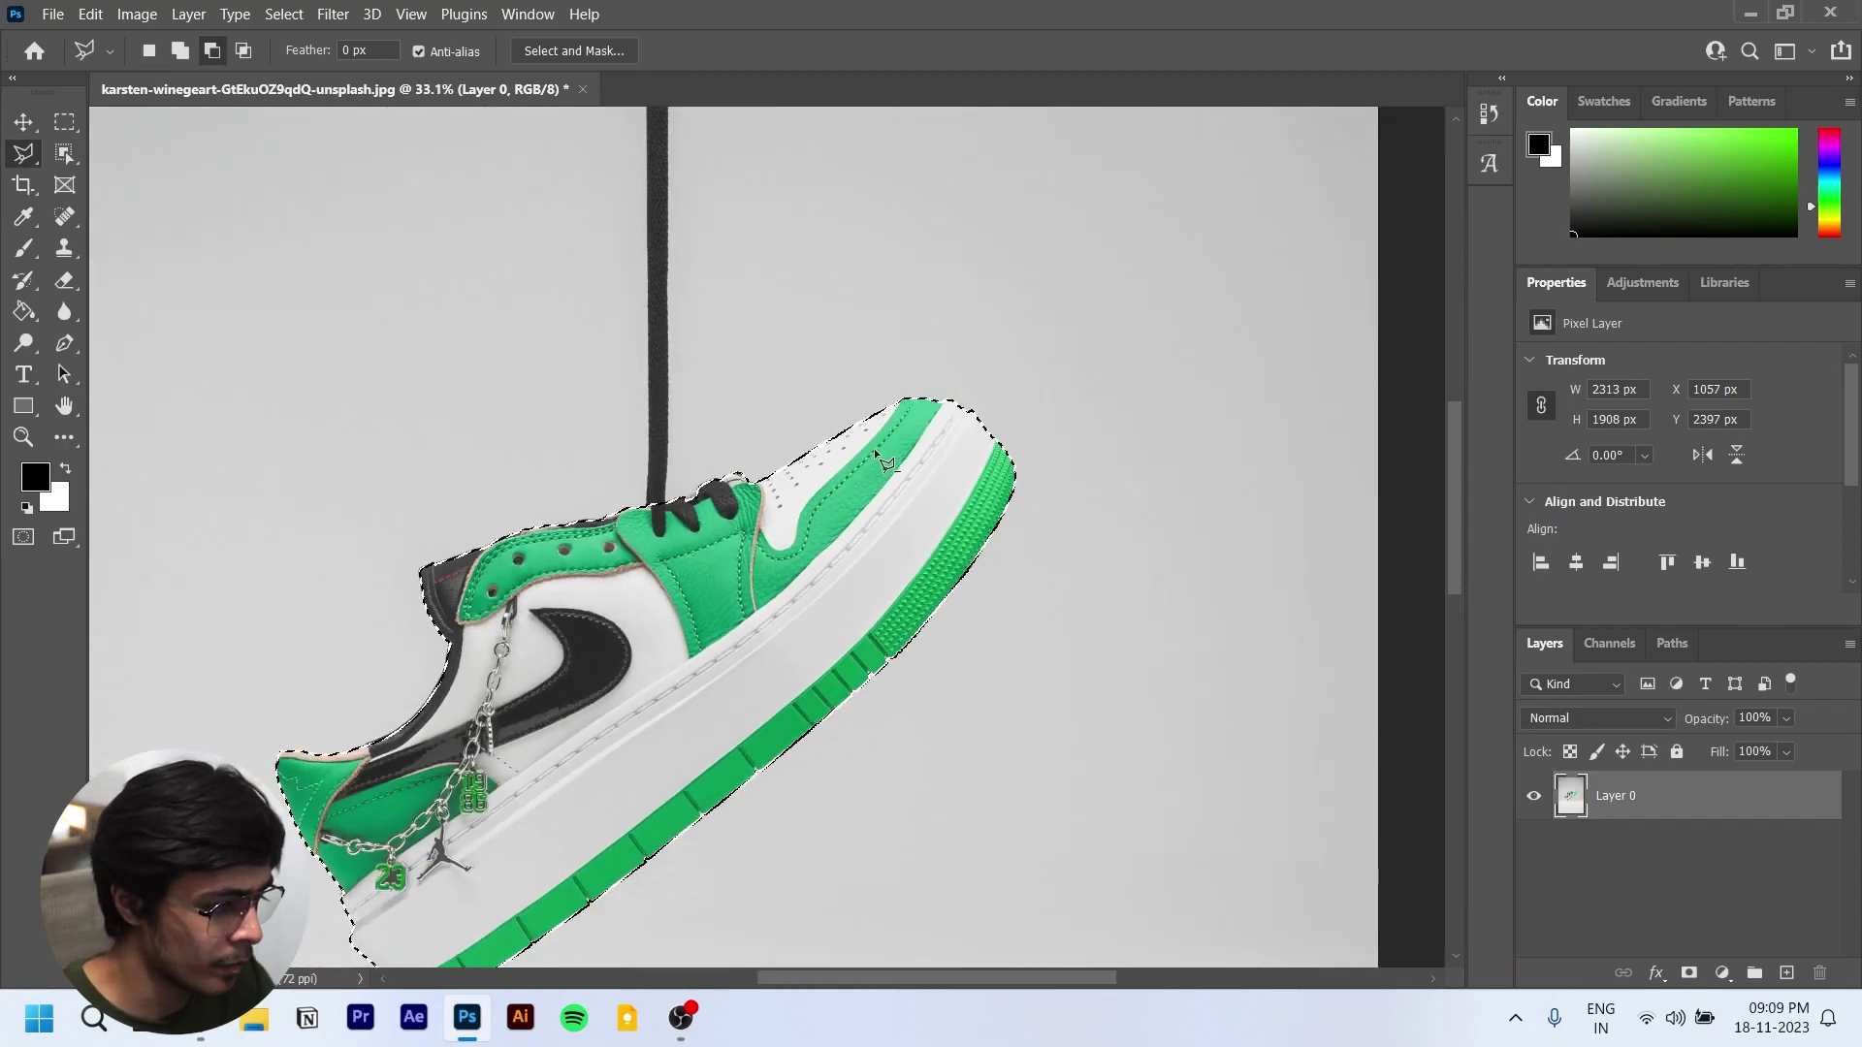
{"action": "scroll", "coordinate": [759, 502], "scroll_direction": "down", "scroll_amount": 3}
{"action": "scroll", "coordinate": [755, 516], "scroll_direction": "down", "scroll_amount": 2}
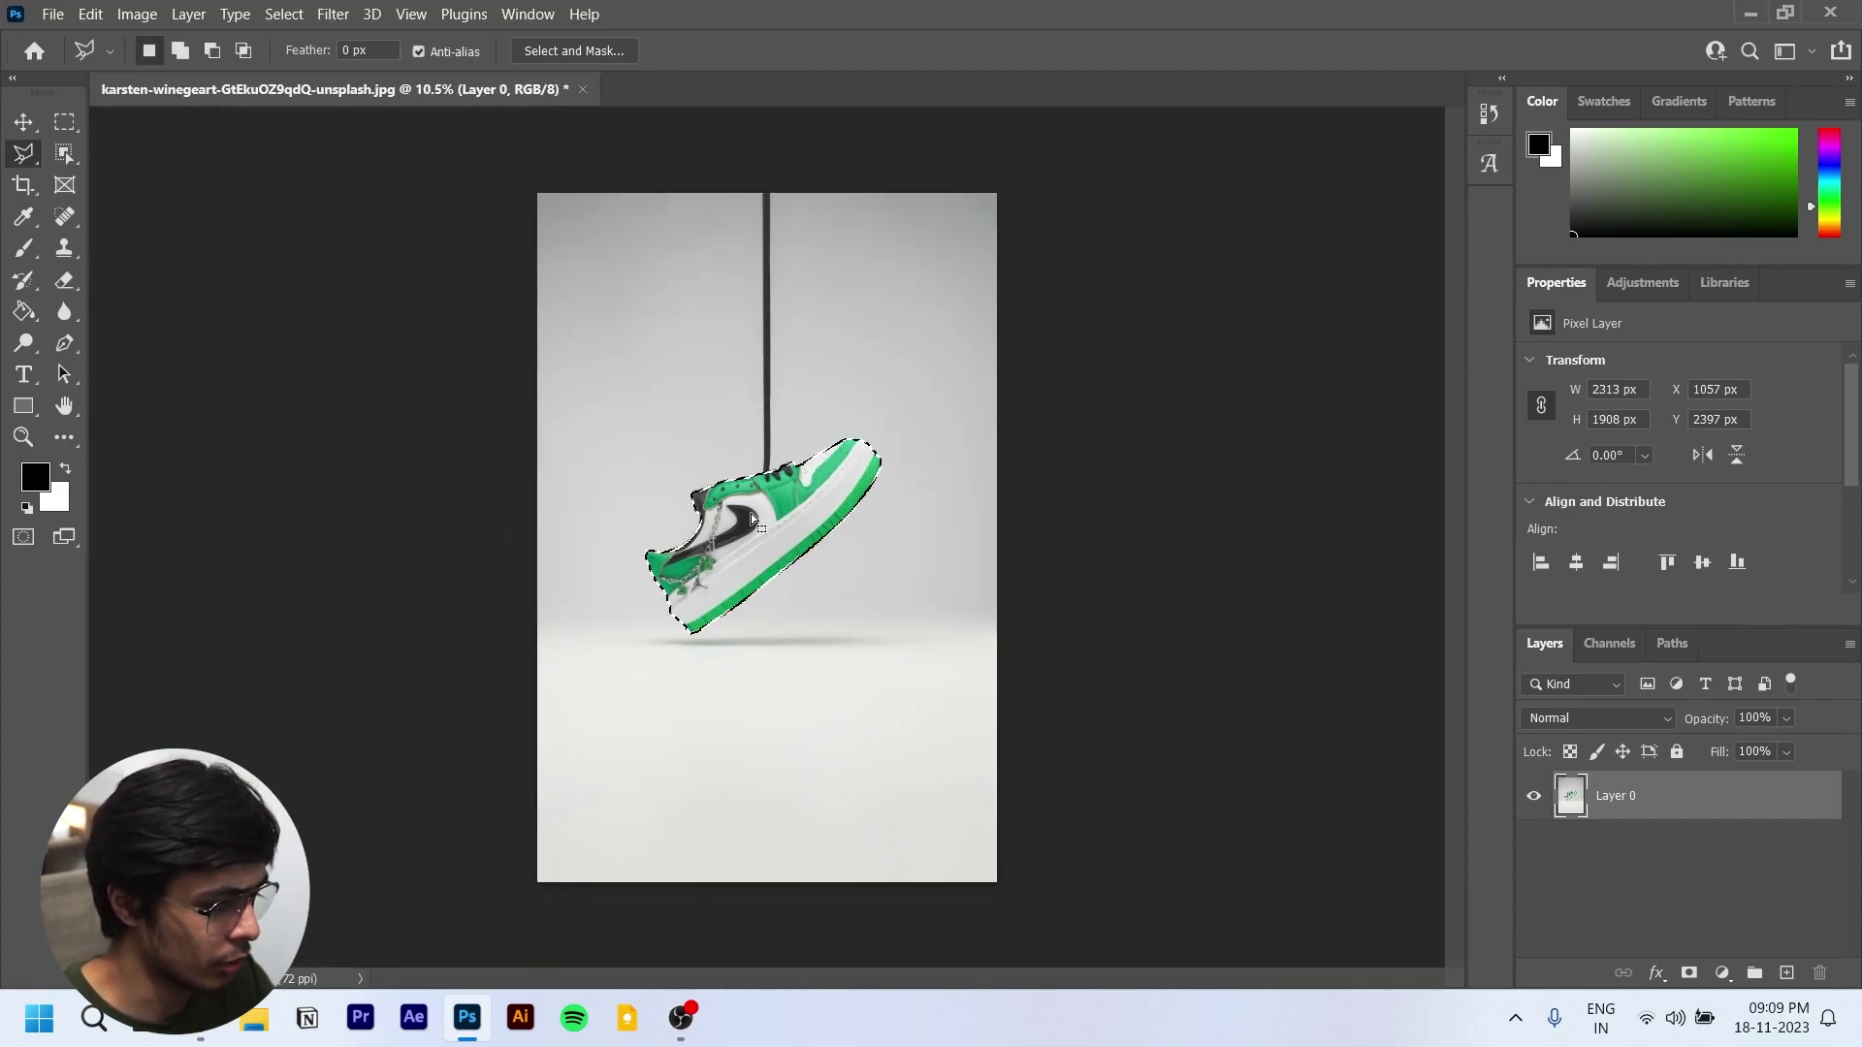
{"action": "scroll", "coordinate": [752, 516], "scroll_direction": "up", "scroll_amount": 4}
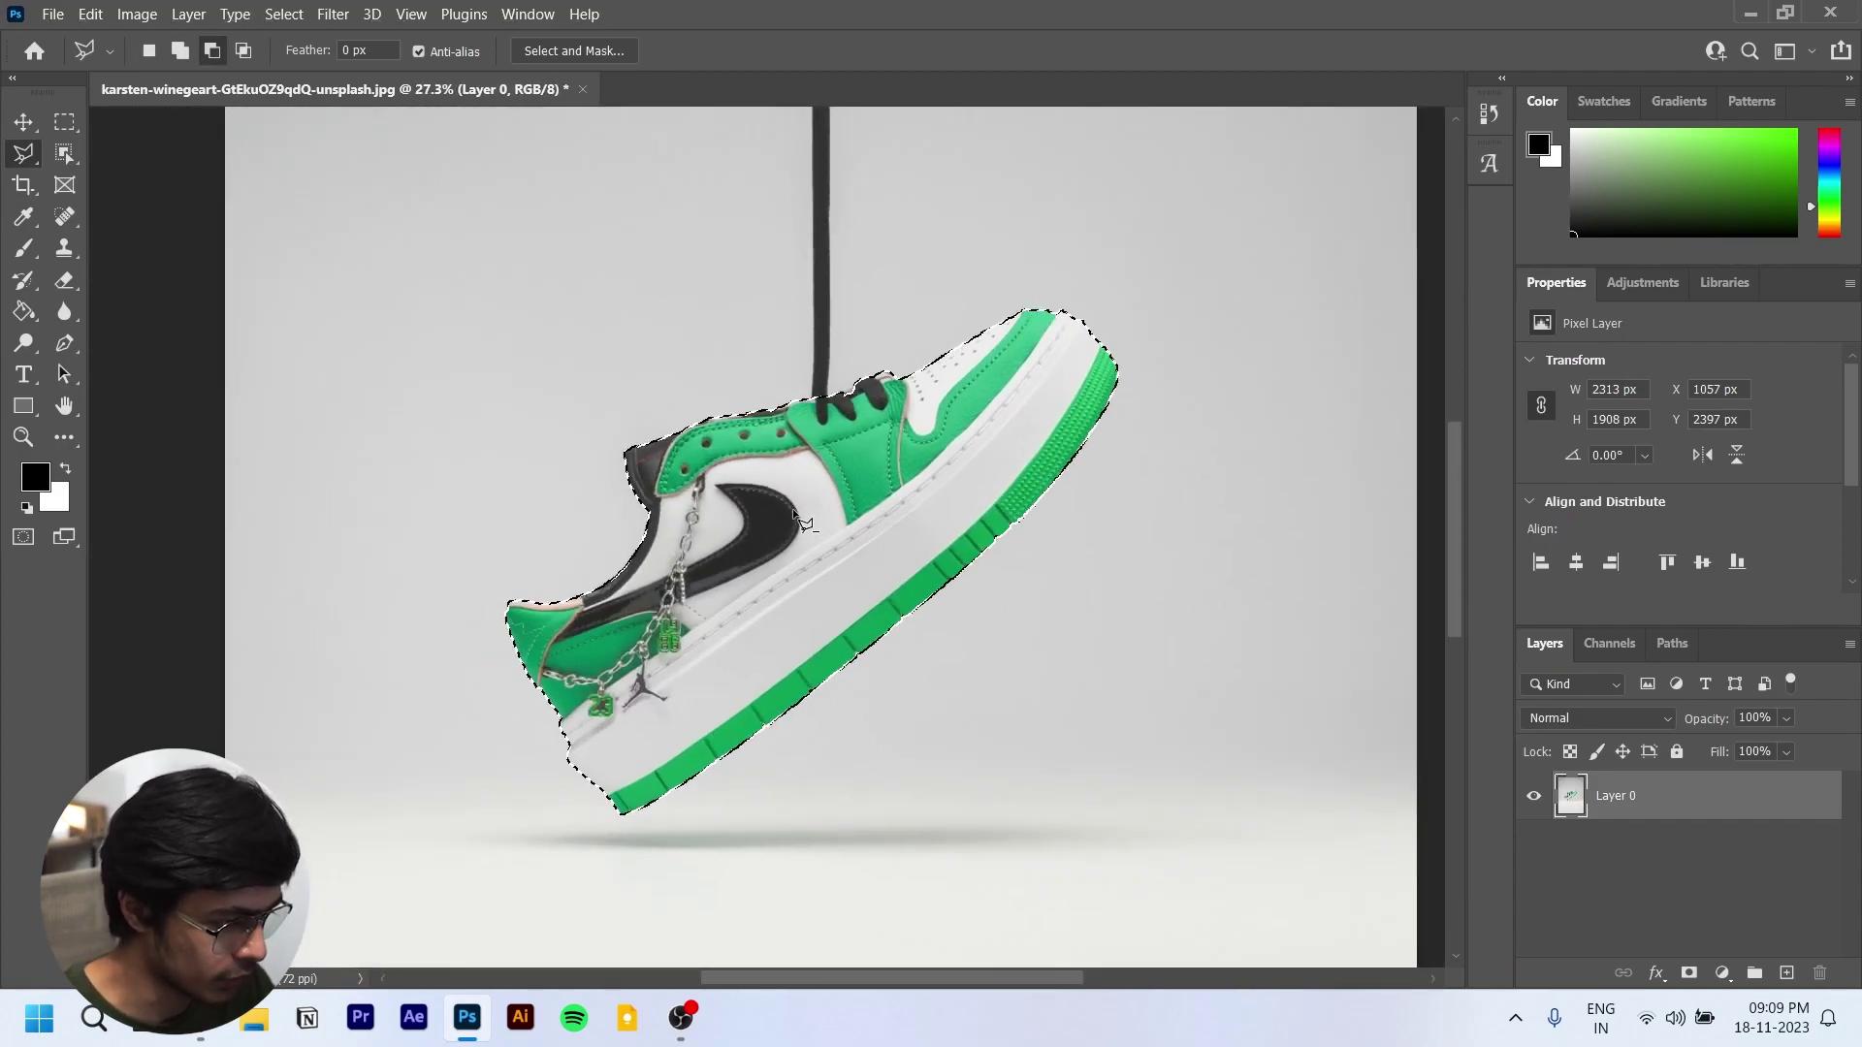
{"action": "scroll", "coordinate": [795, 514], "scroll_direction": "down", "scroll_amount": 2}
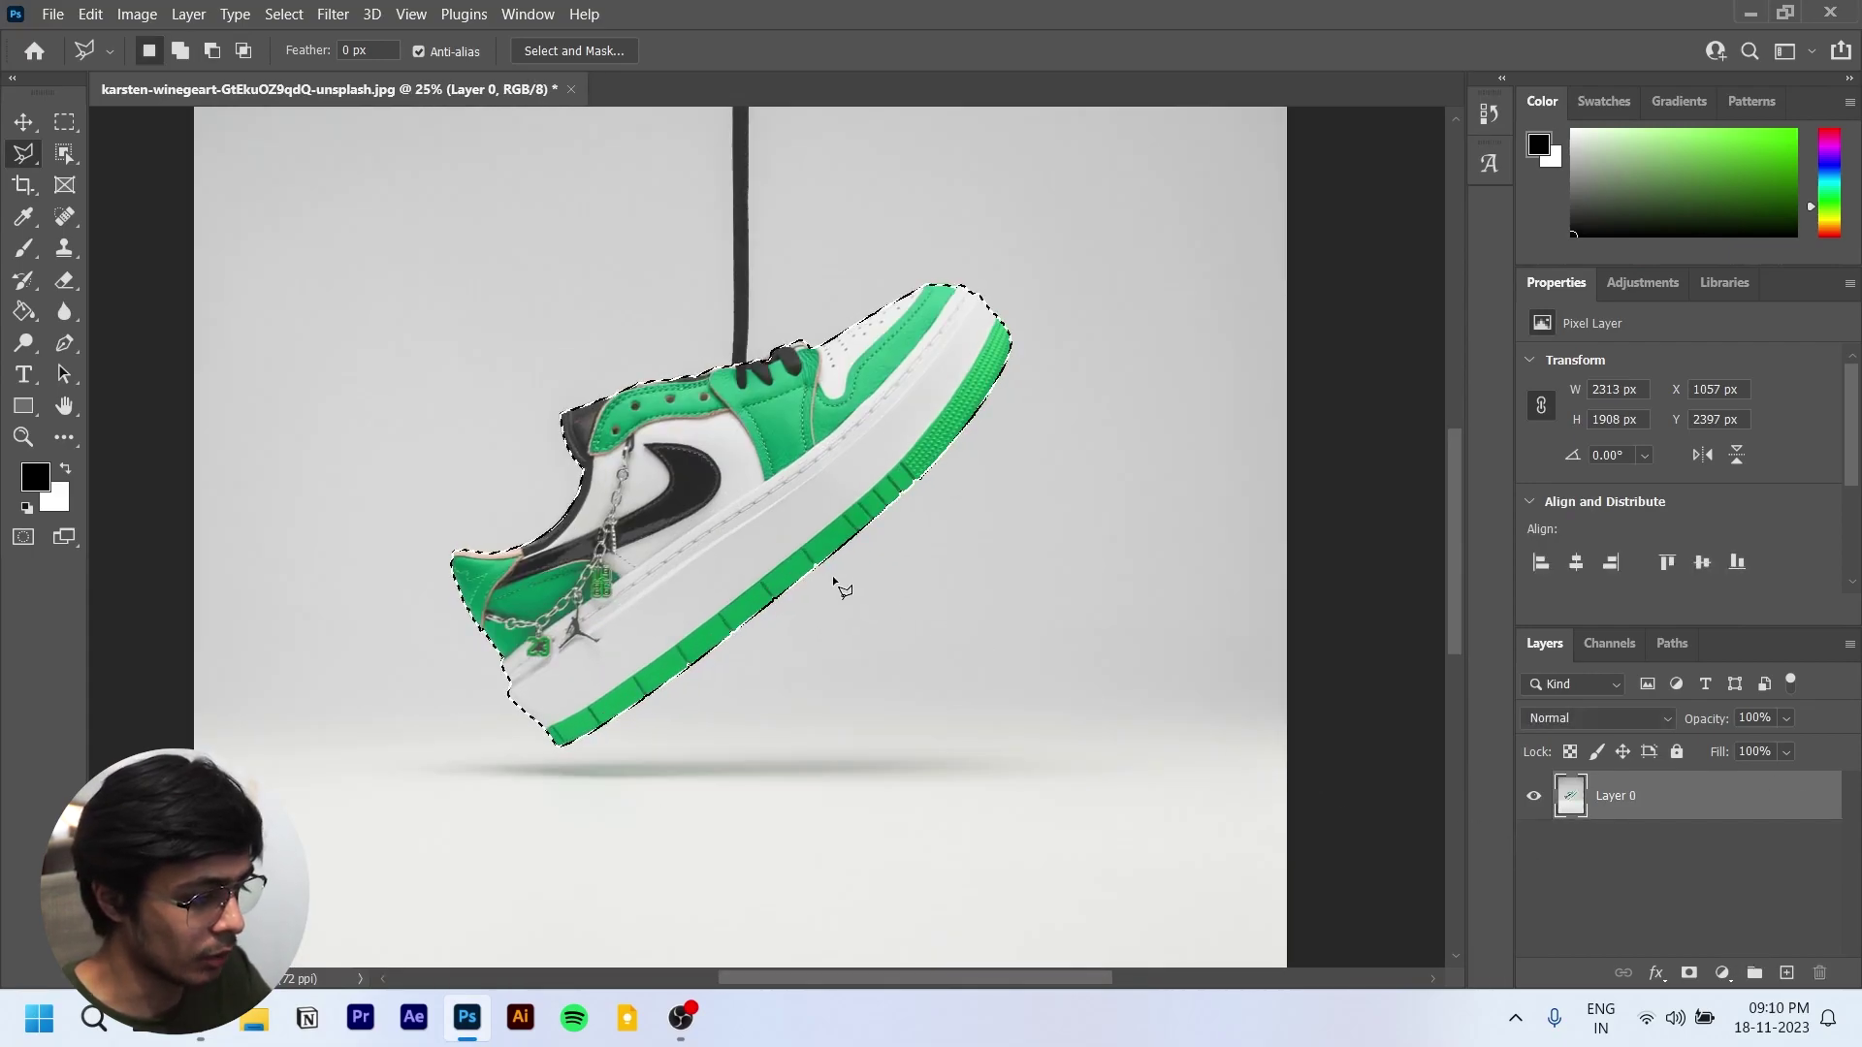
{"action": "right_click", "coordinate": [689, 434]}
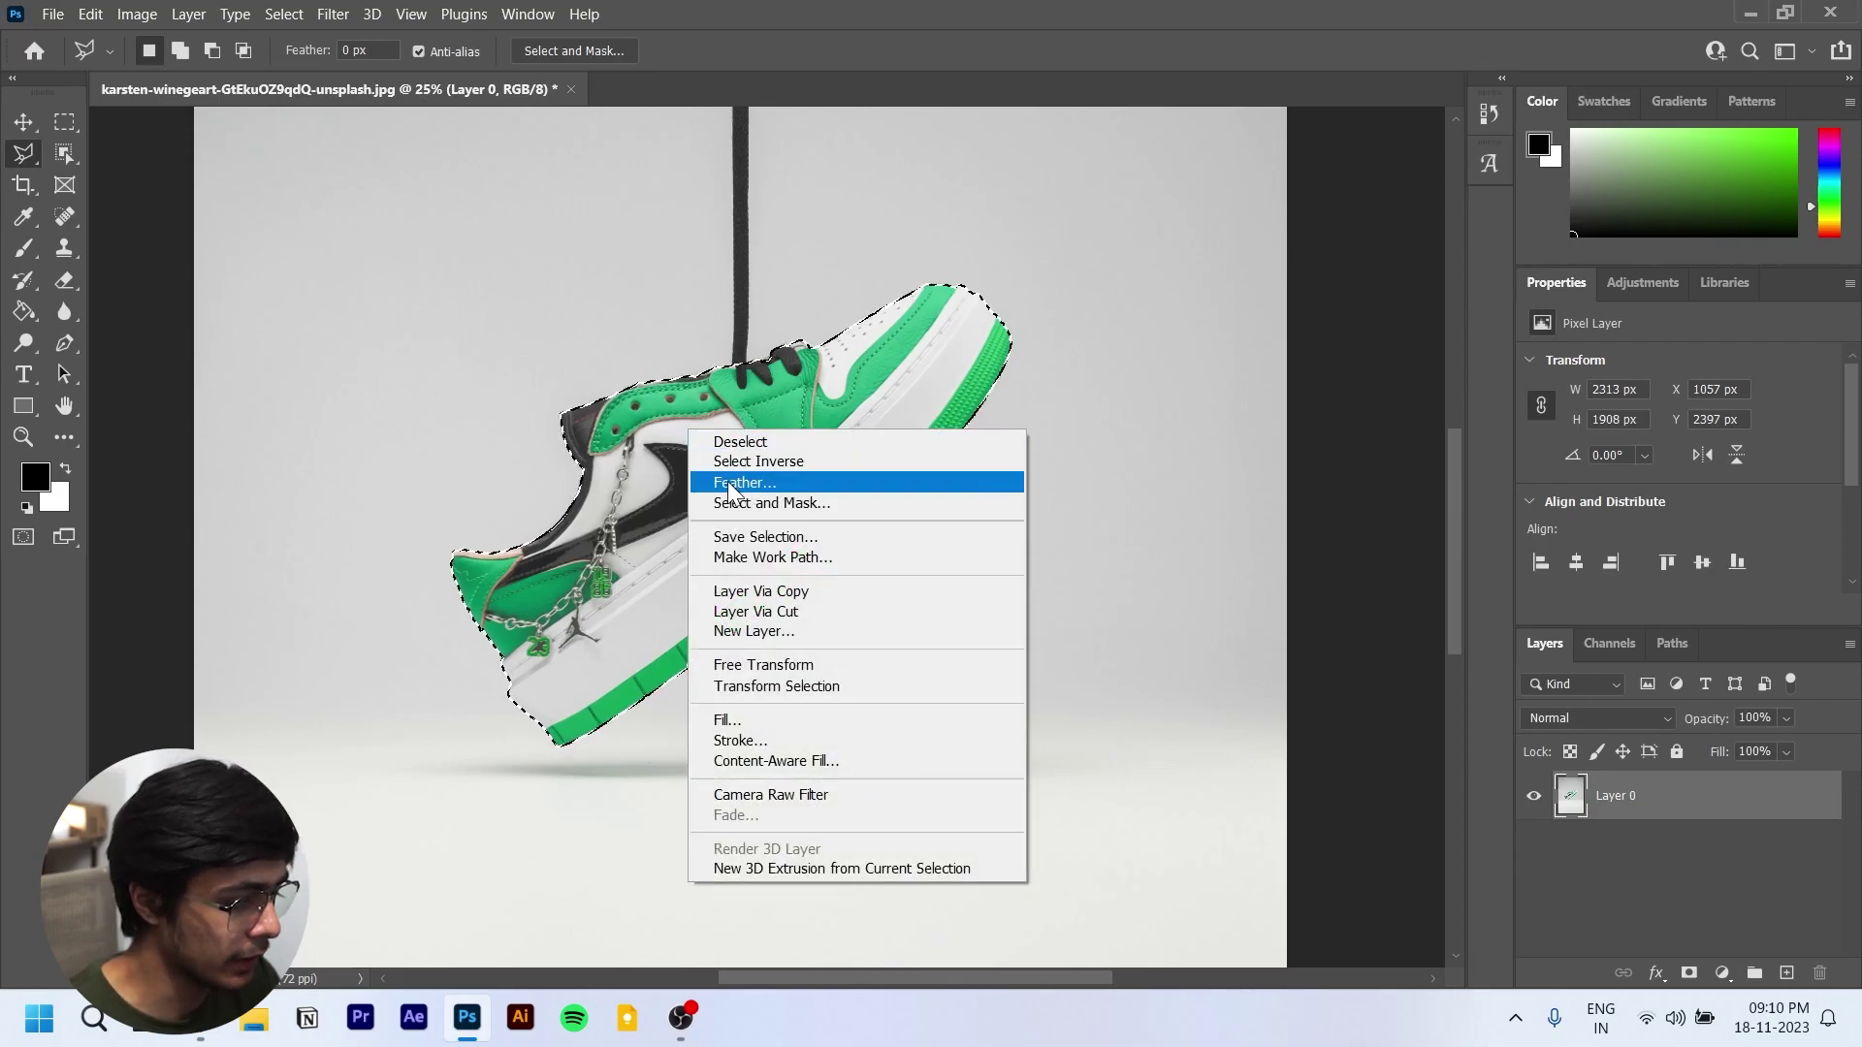
{"action": "left_click", "coordinate": [841, 590]}
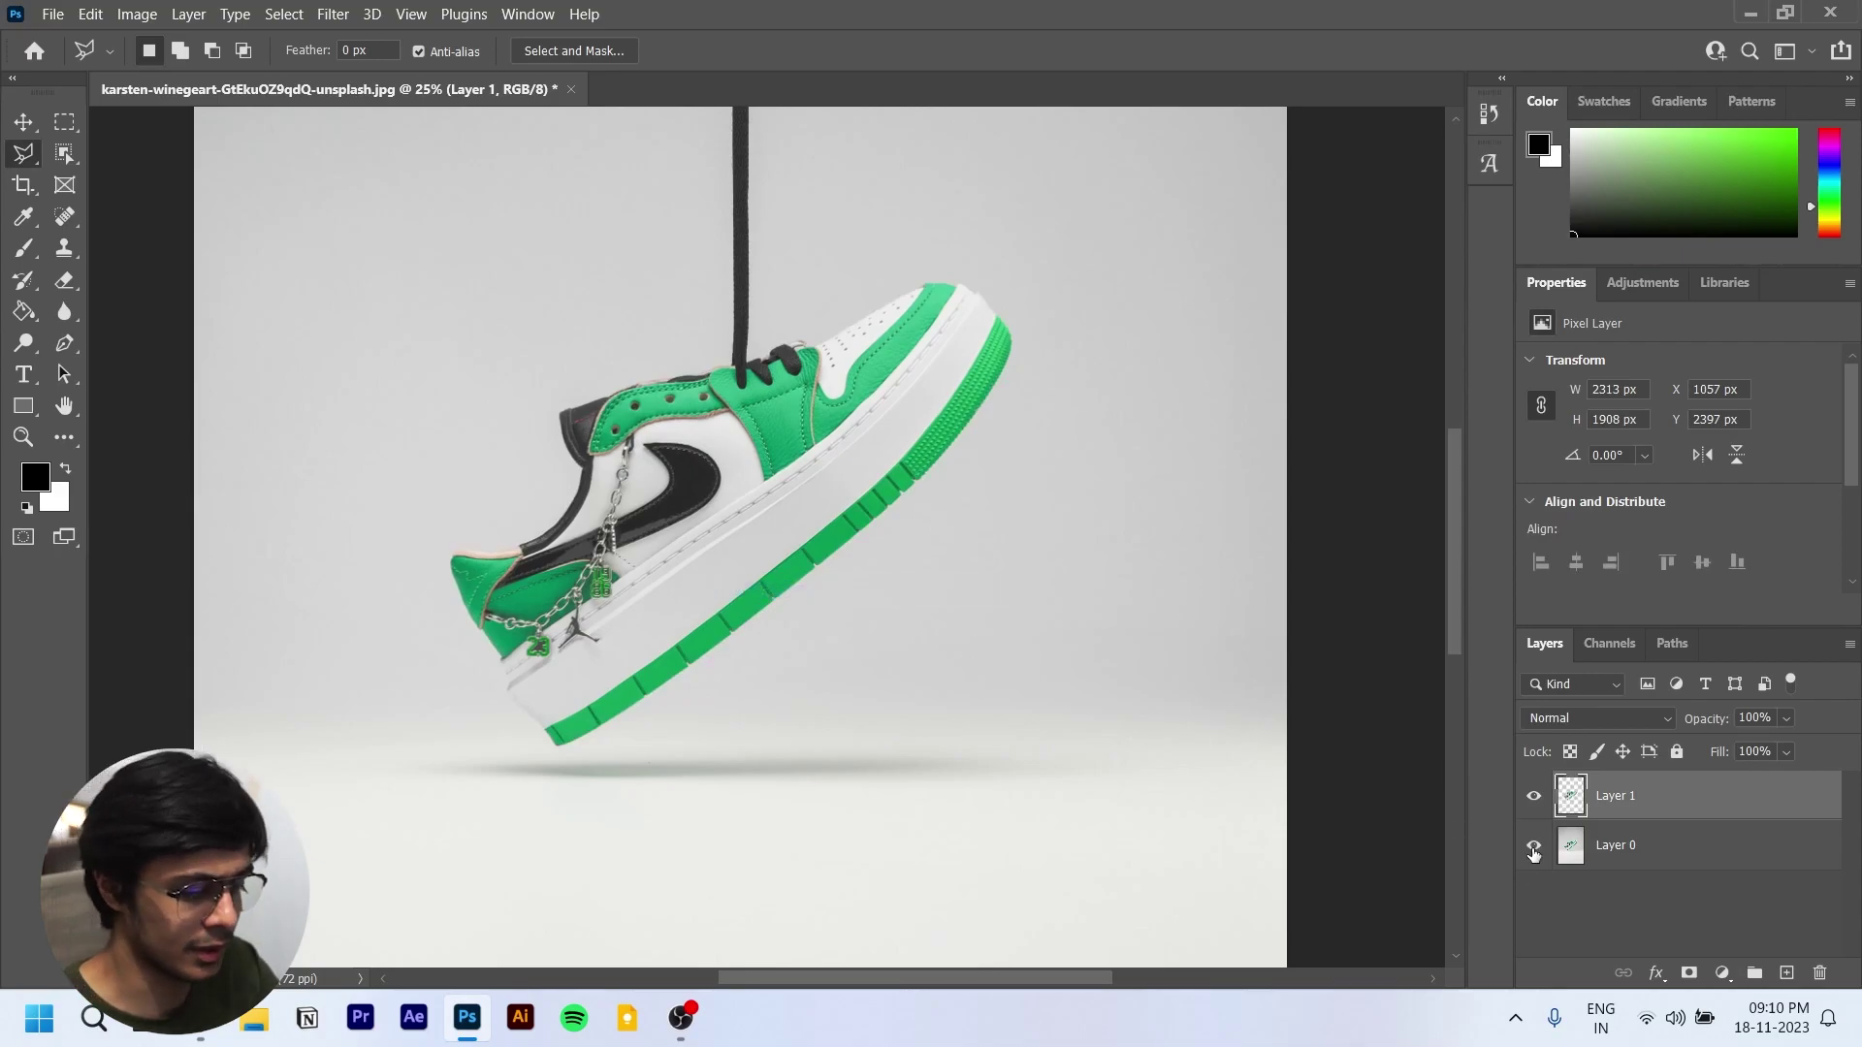
Step: Toggle the visibility of the original photo layer and the sneaker cutout layer to inspect each one alone
{"action": "left_click", "coordinate": [1534, 848]}
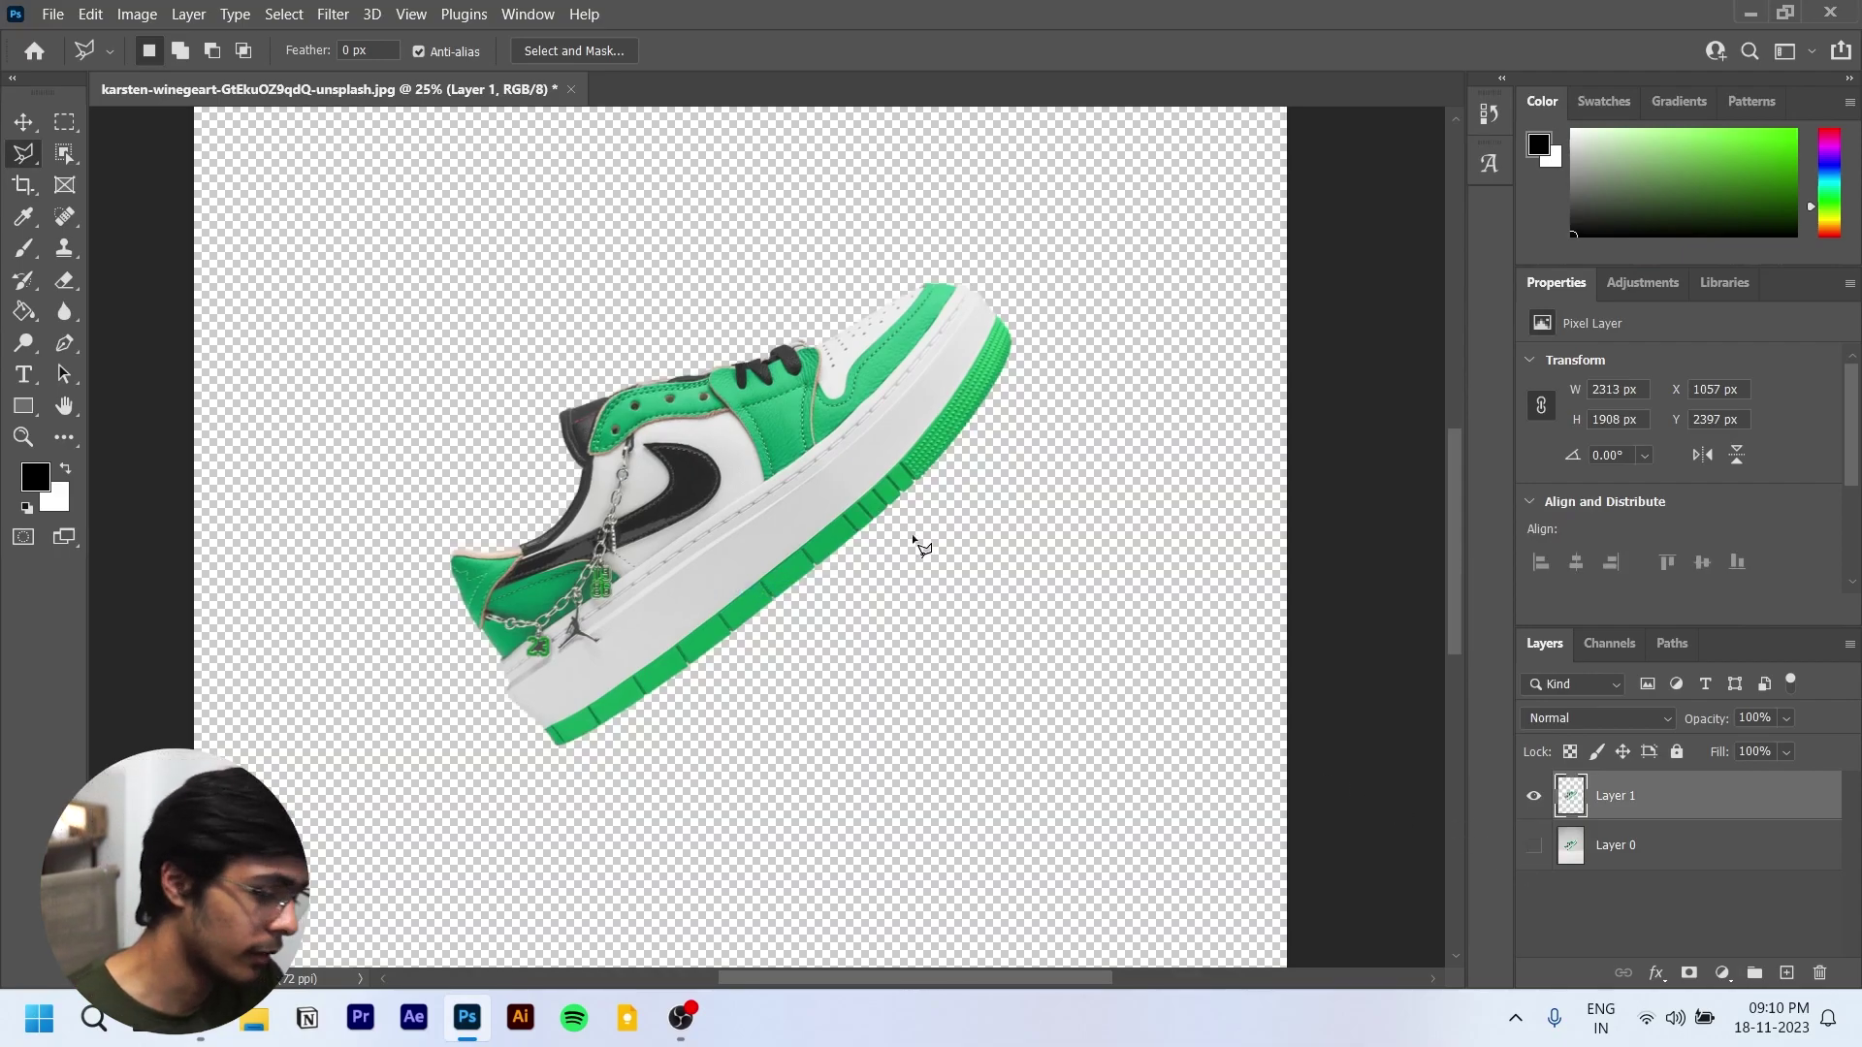
{"action": "left_click", "coordinate": [1534, 799]}
{"action": "left_click", "coordinate": [1534, 848]}
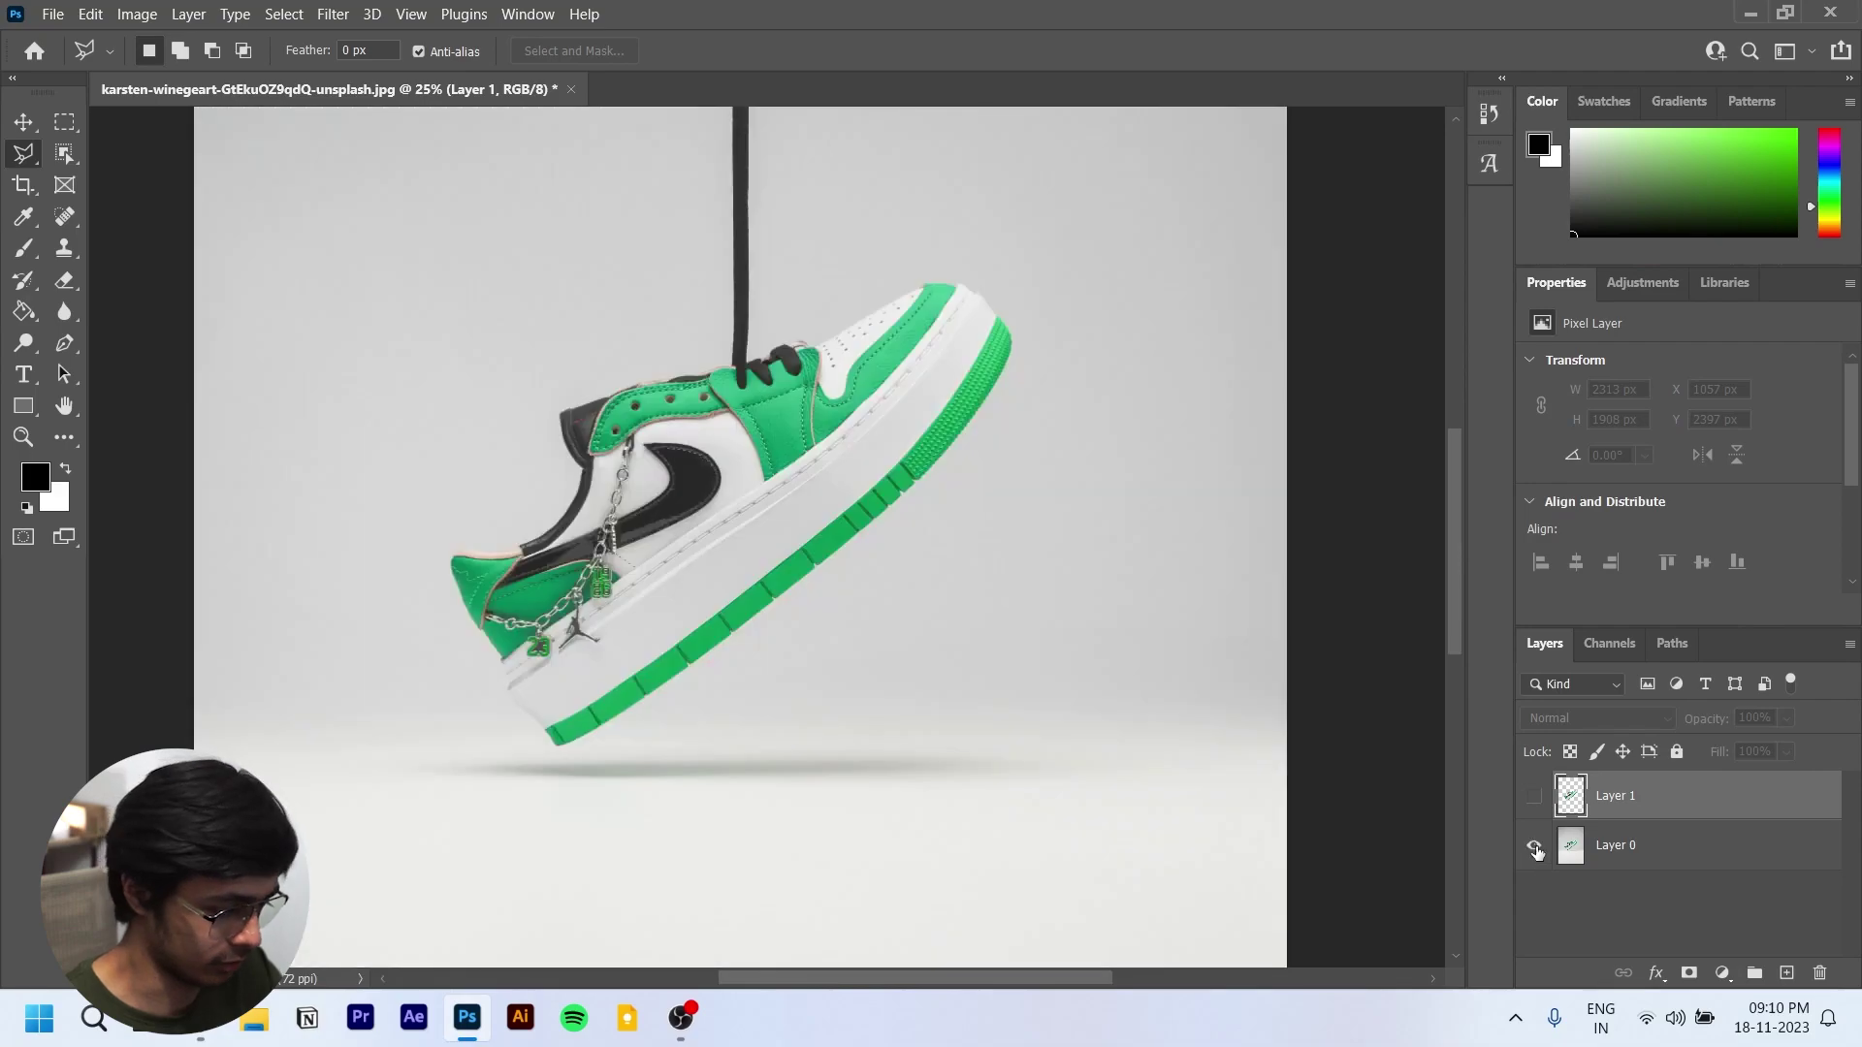
{"action": "left_click", "coordinate": [1533, 797]}
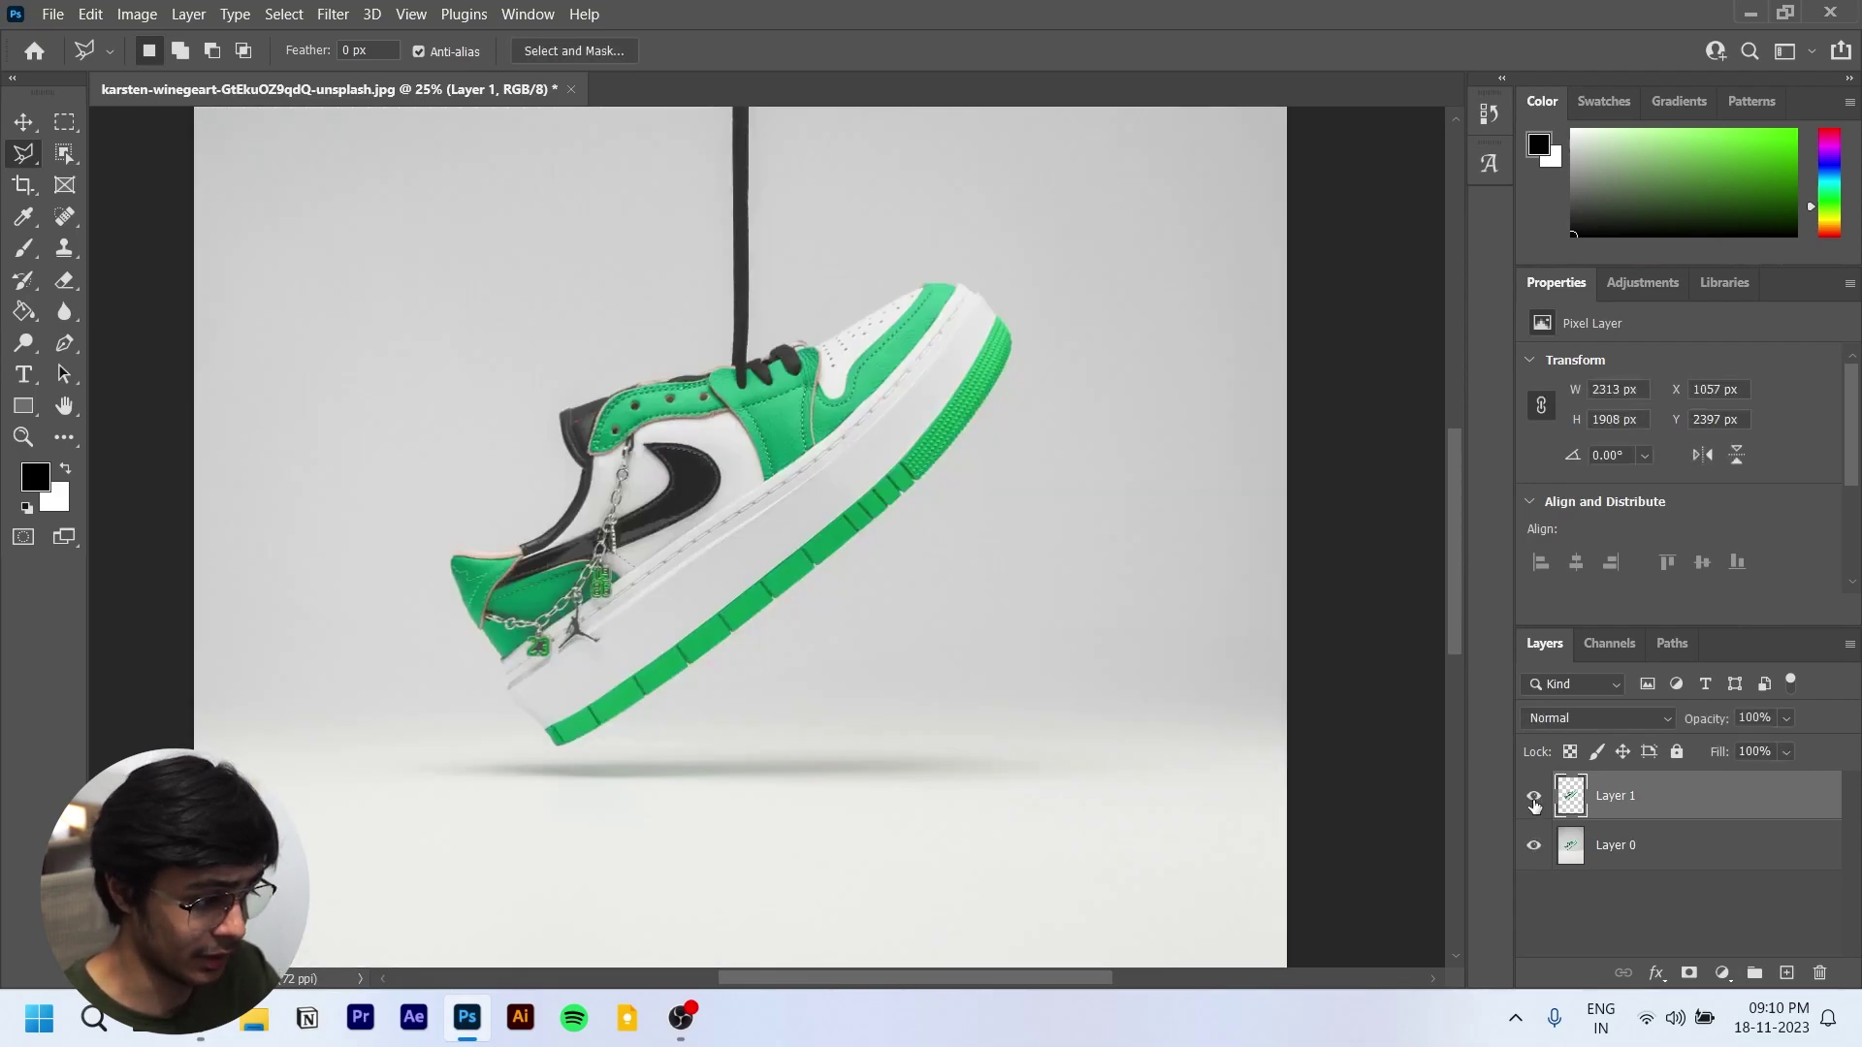
Step: Hide and show the original photo layer once more to check the sneaker cutout against the whole image
{"action": "left_click", "coordinate": [1534, 847]}
{"action": "left_click", "coordinate": [1534, 847]}
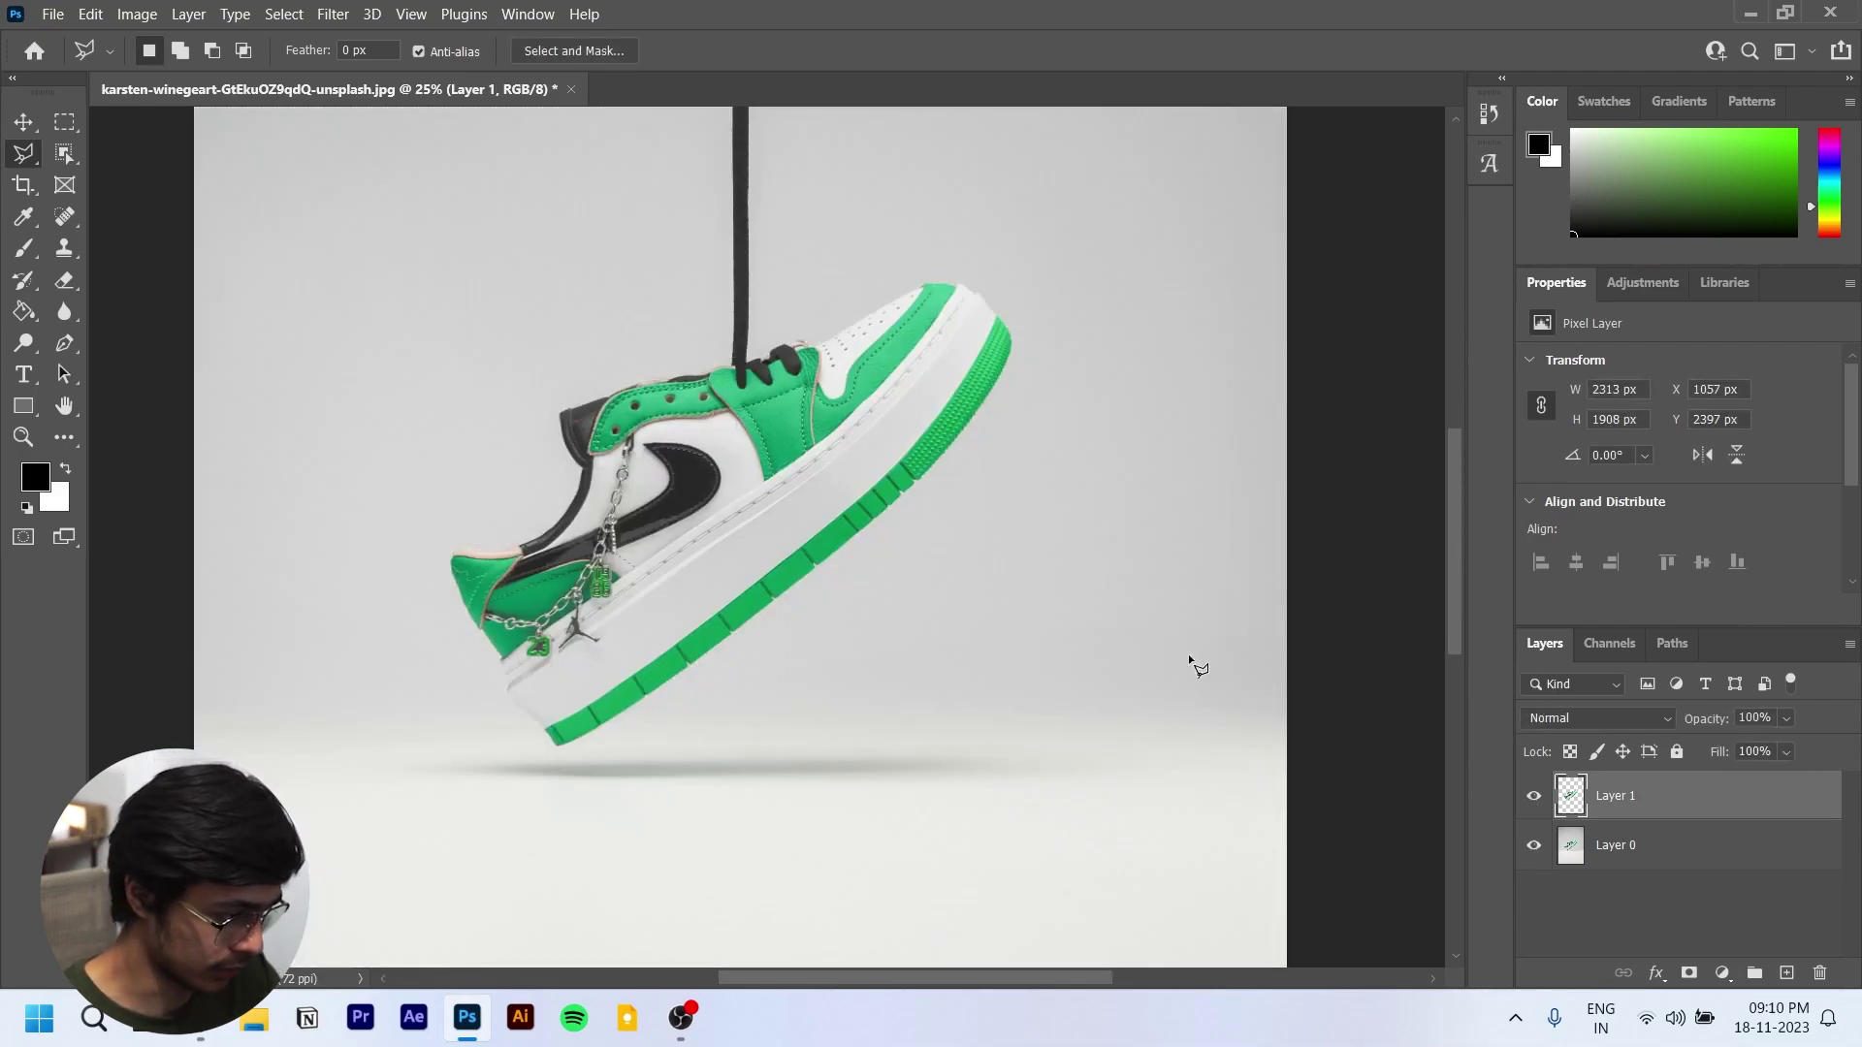
{"action": "scroll", "coordinate": [861, 477], "scroll_direction": "down", "scroll_amount": 3}
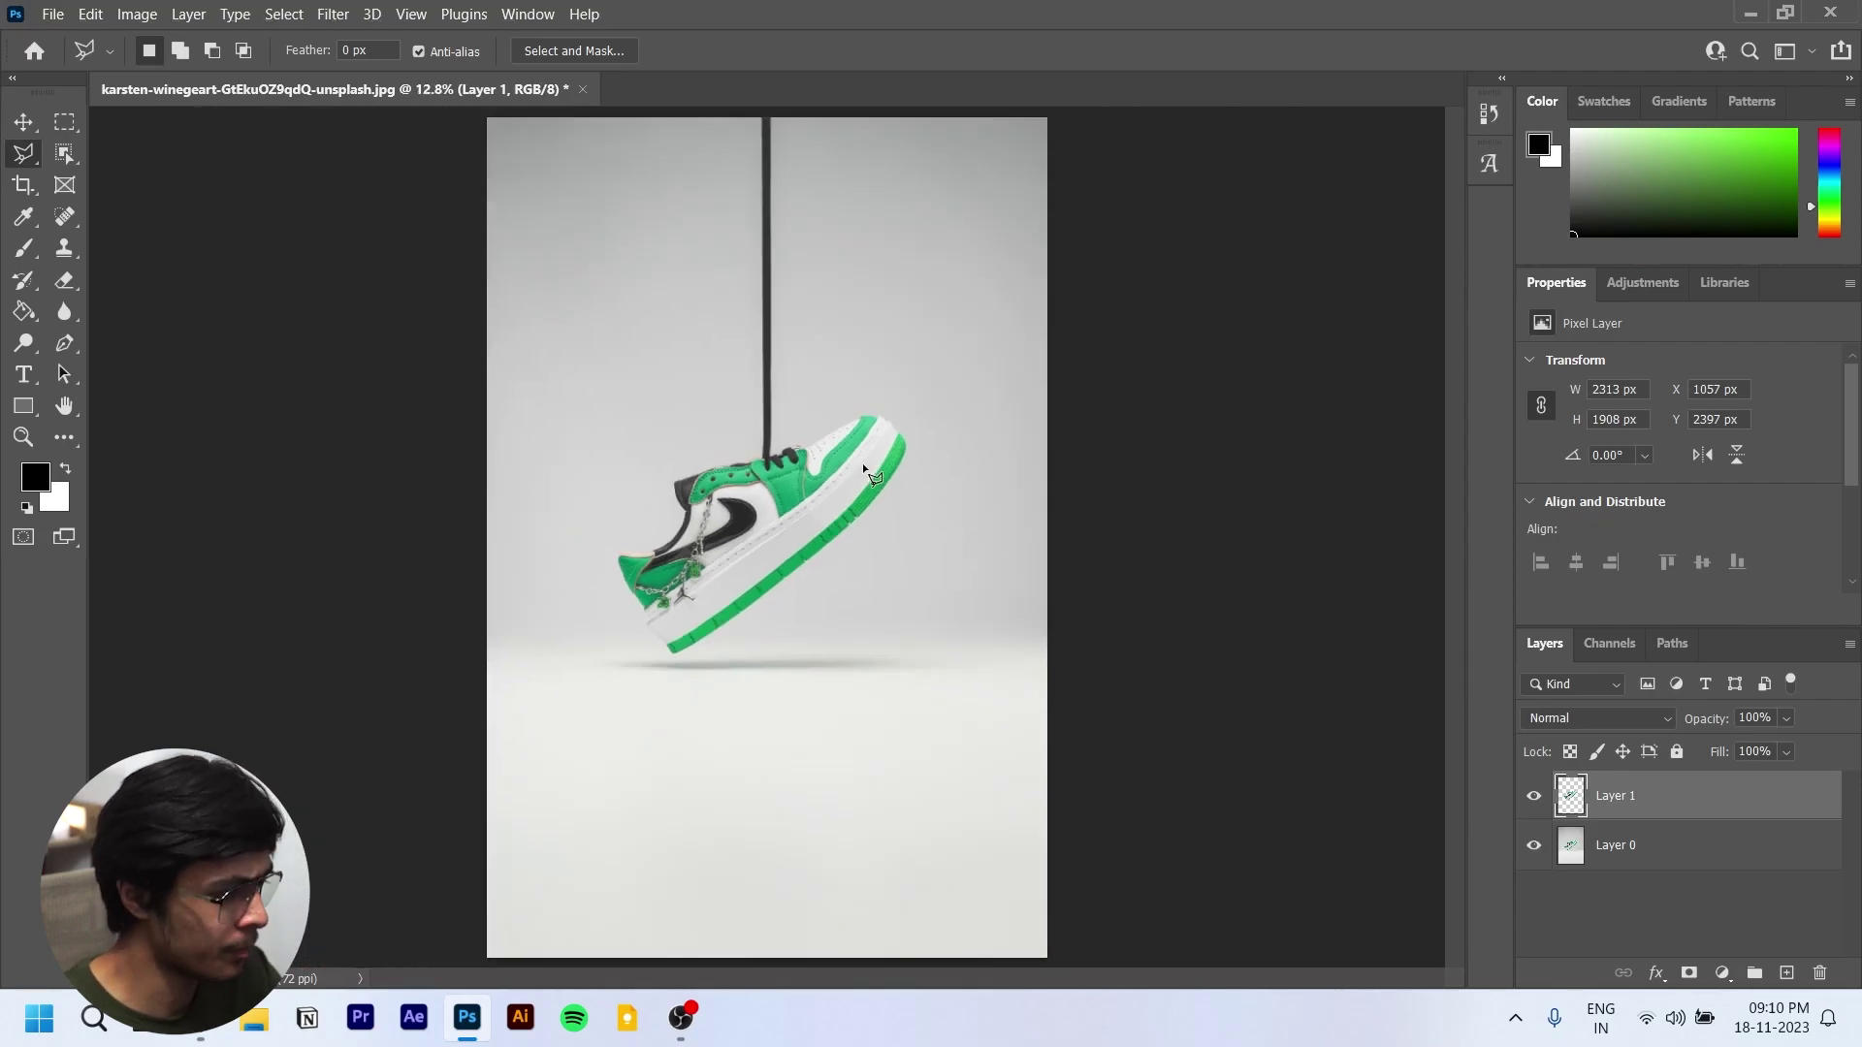
Step: Switch to the web browser and search Google Images for "nike logo hd png" in a new tab
{"action": "key", "text": "alt+Tab"}
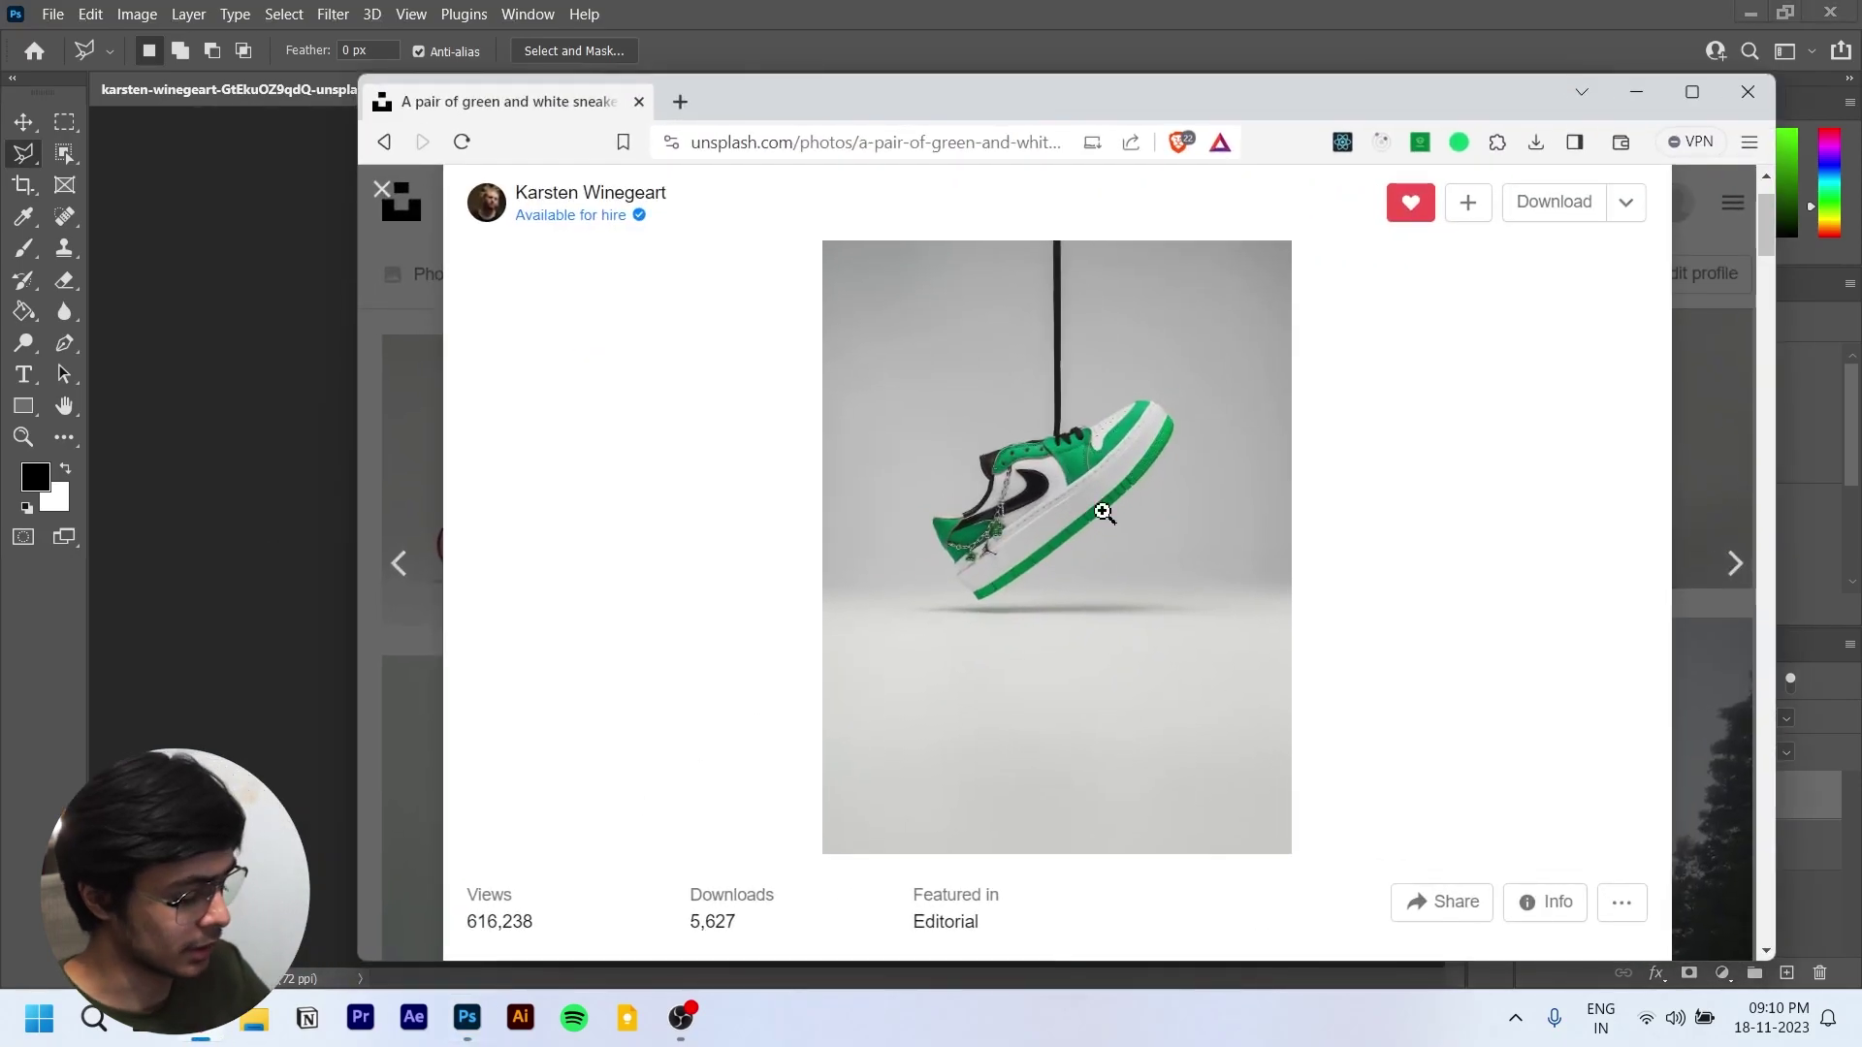
{"action": "key", "text": "ctrl+t"}
{"action": "type", "text": "nike "}
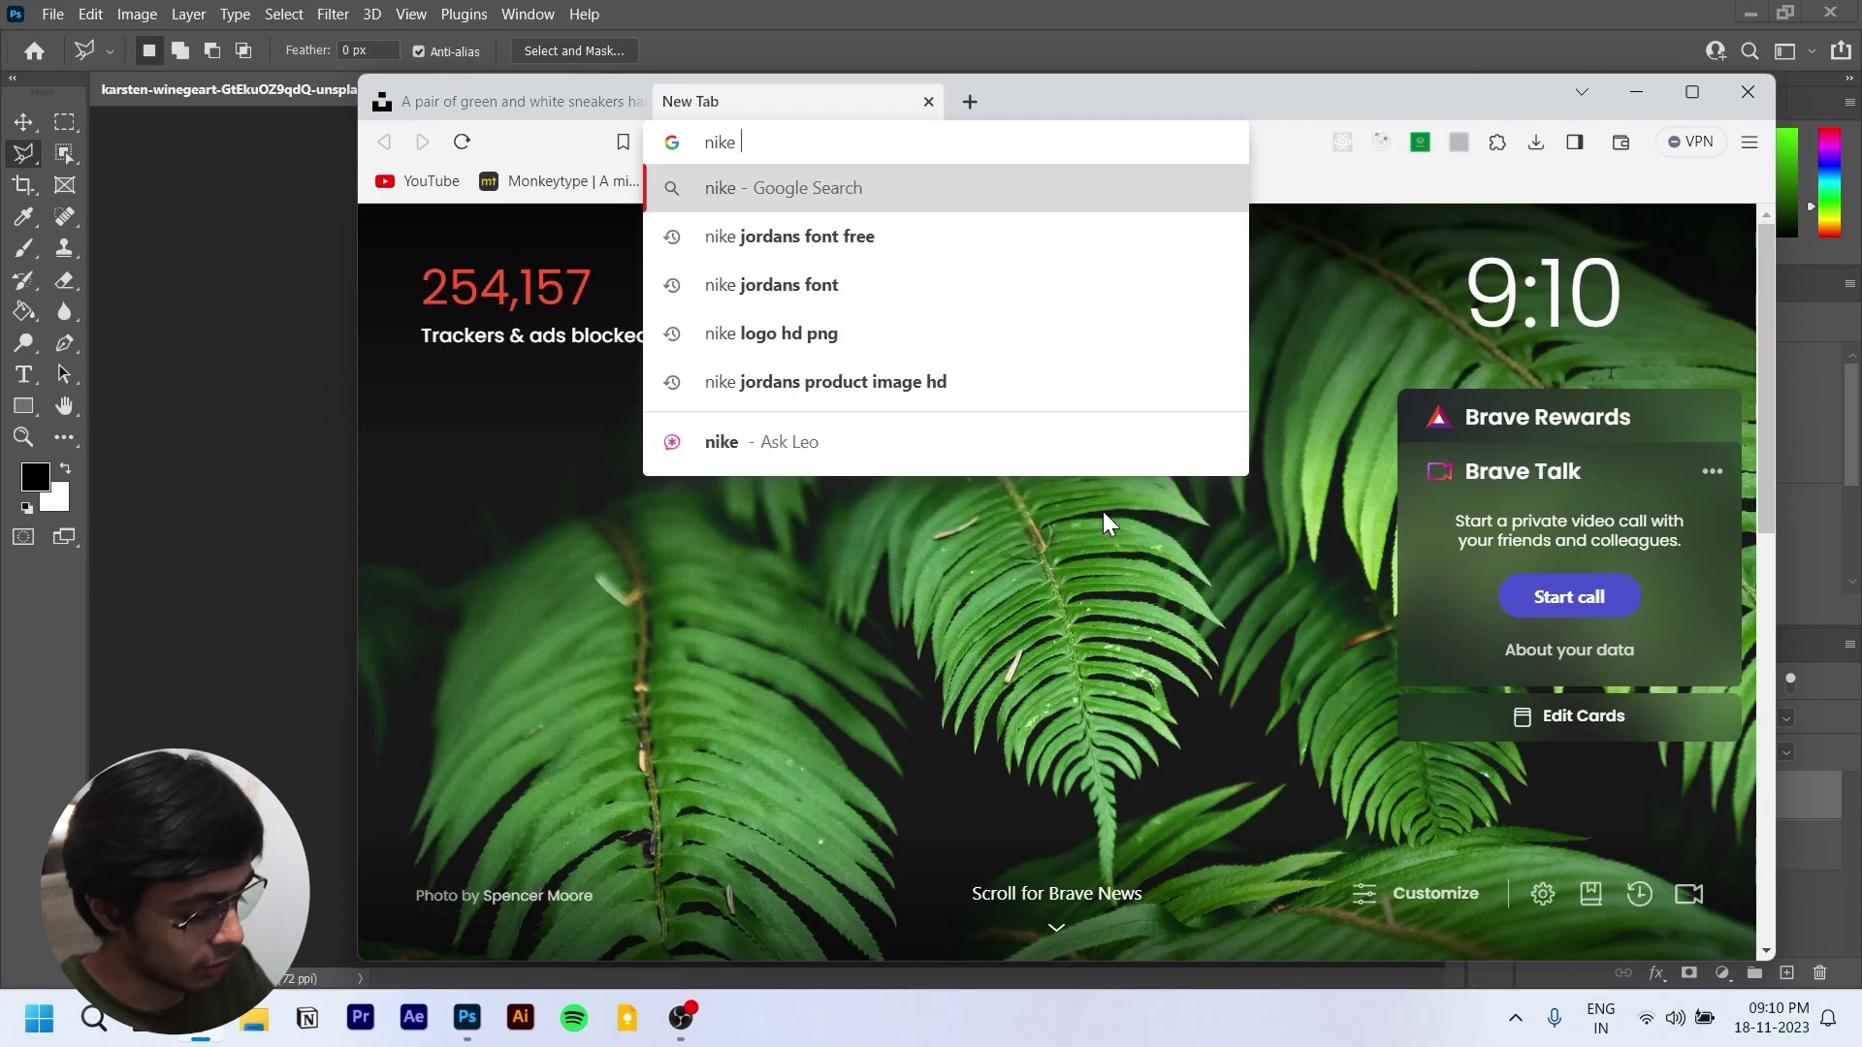
{"action": "type", "text": "logo hd png"}
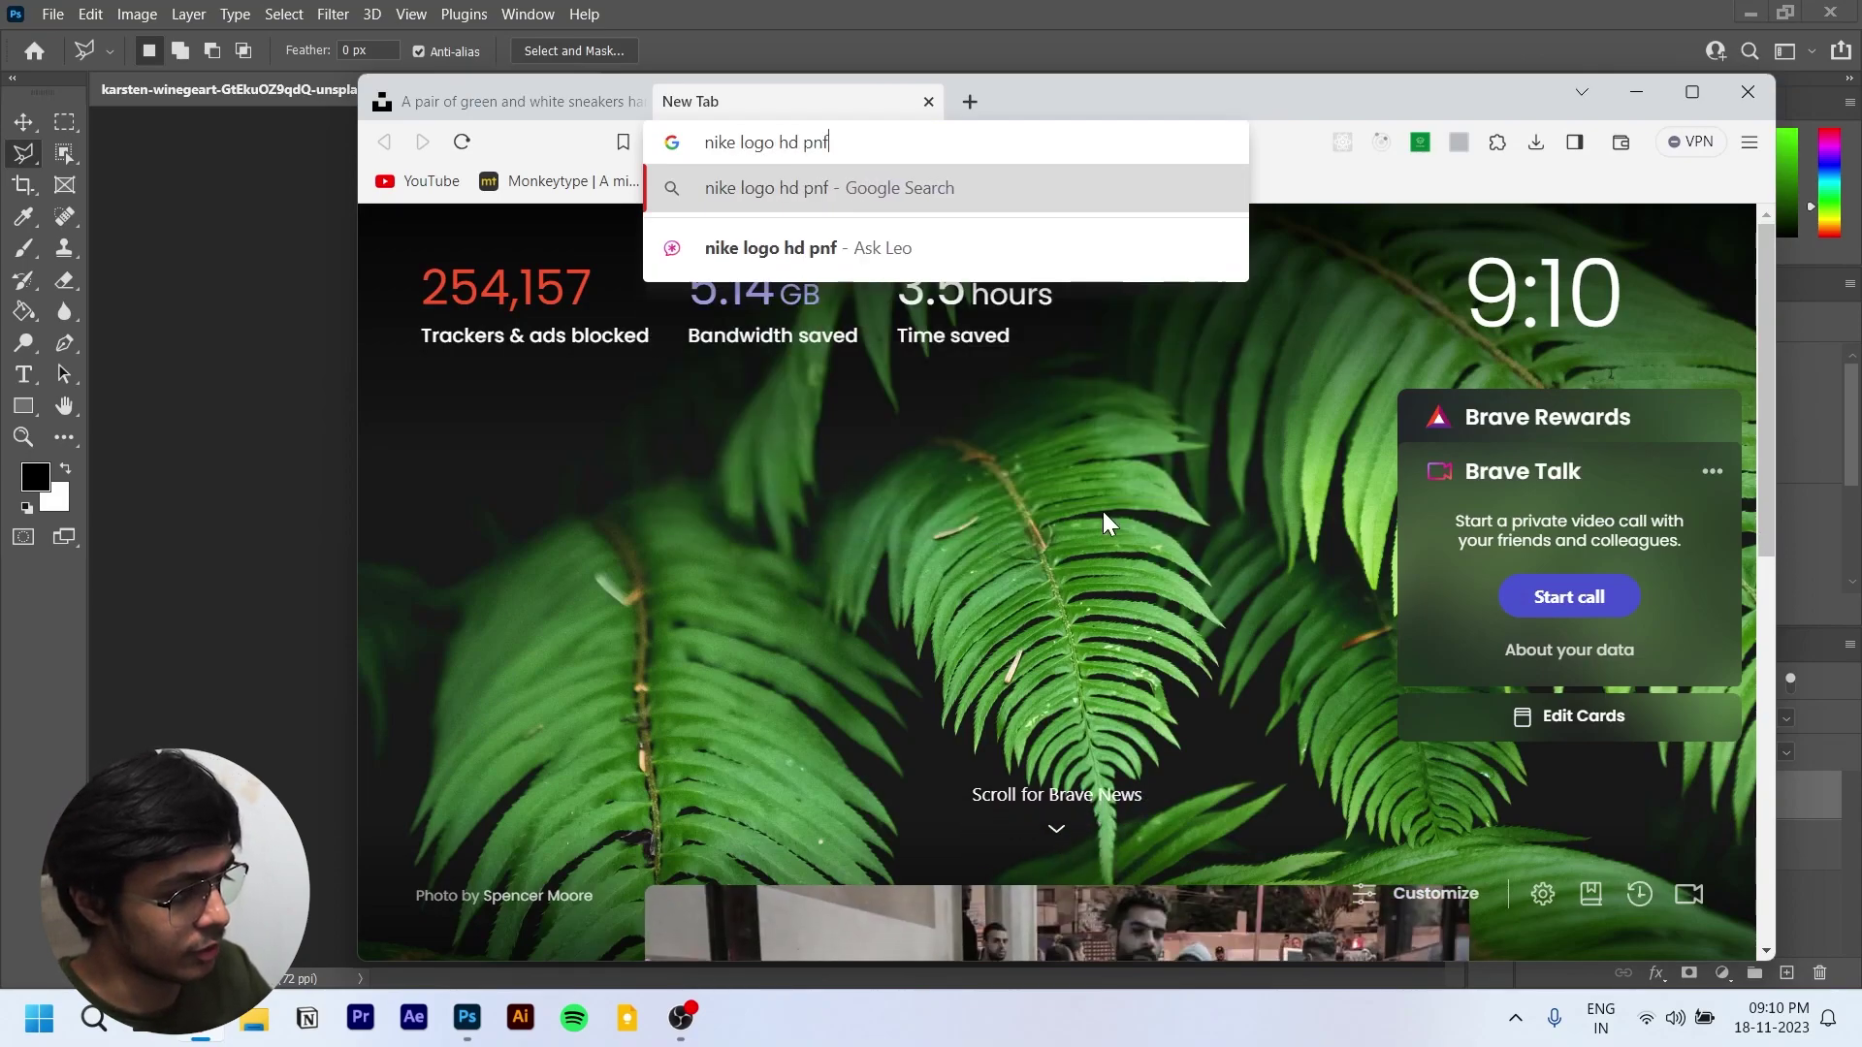
{"action": "key", "text": "Return"}
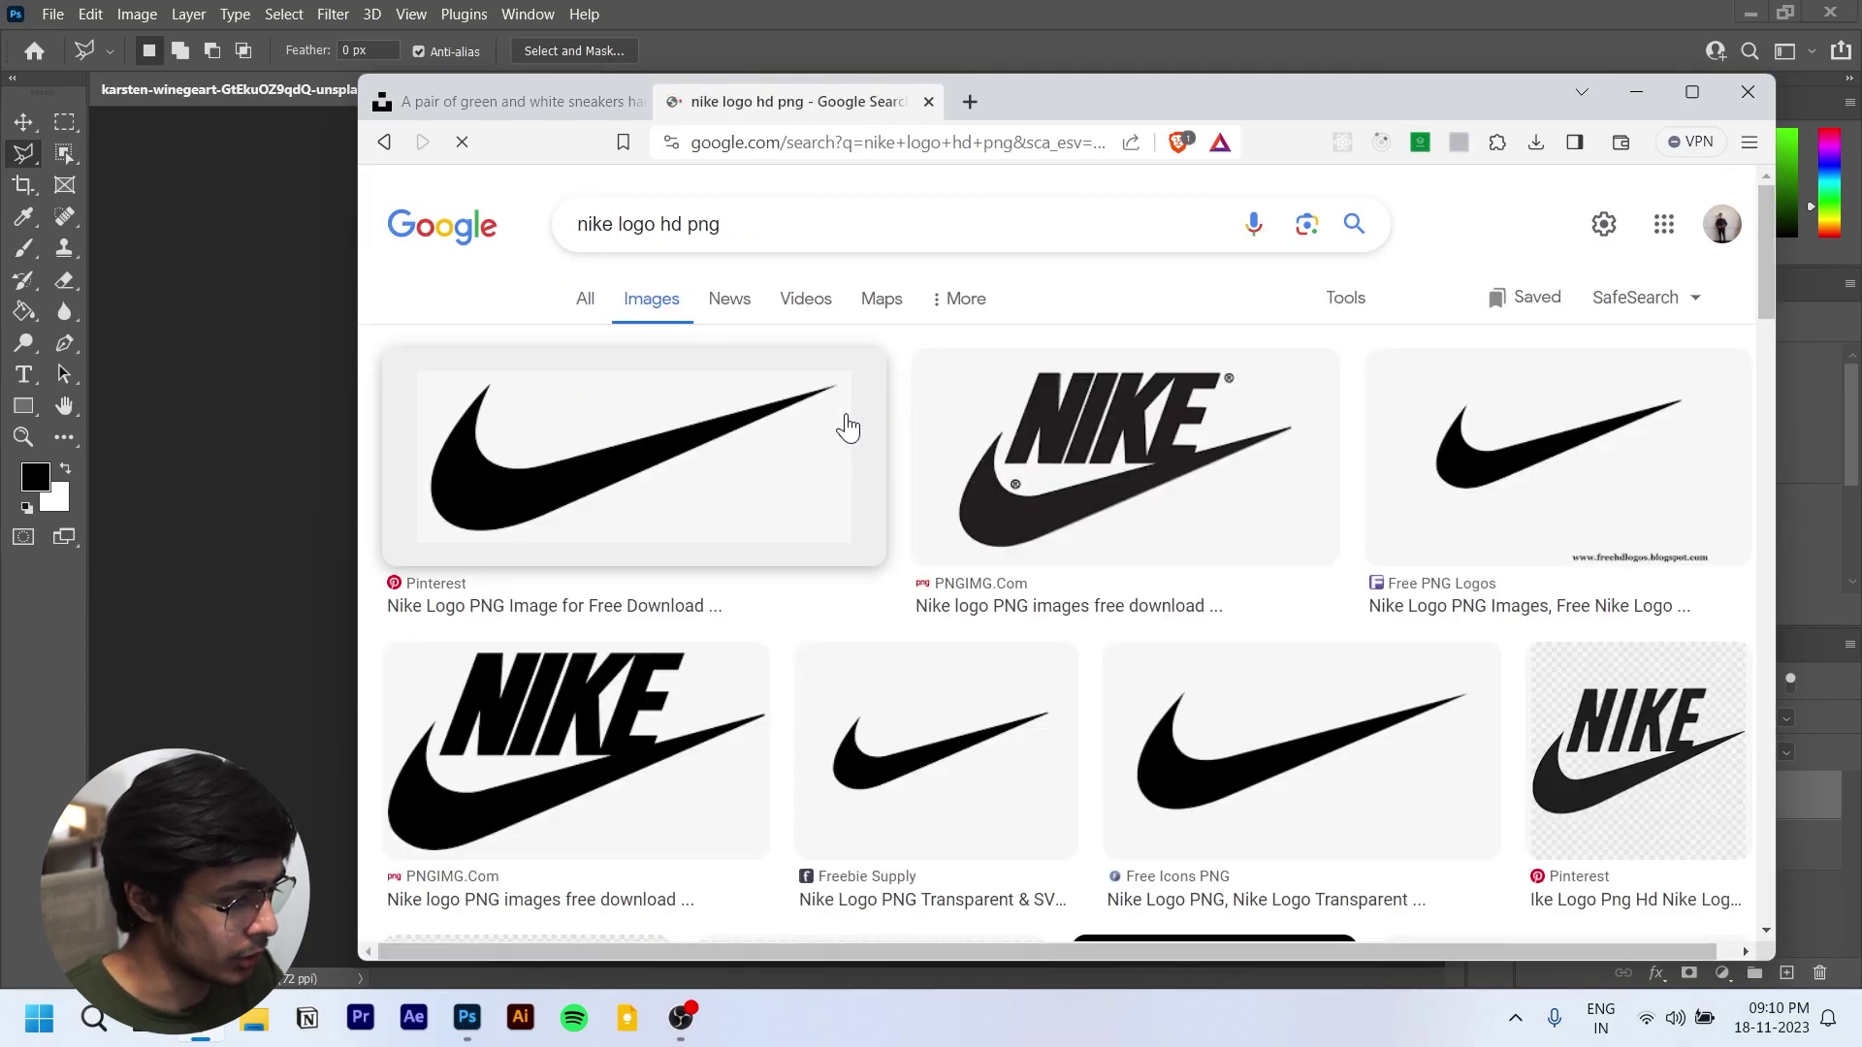
Step: Preview the black swoosh results and open the Freebie Supply page for the transparent Nike logo PNG
{"action": "left_click", "coordinate": [1453, 475]}
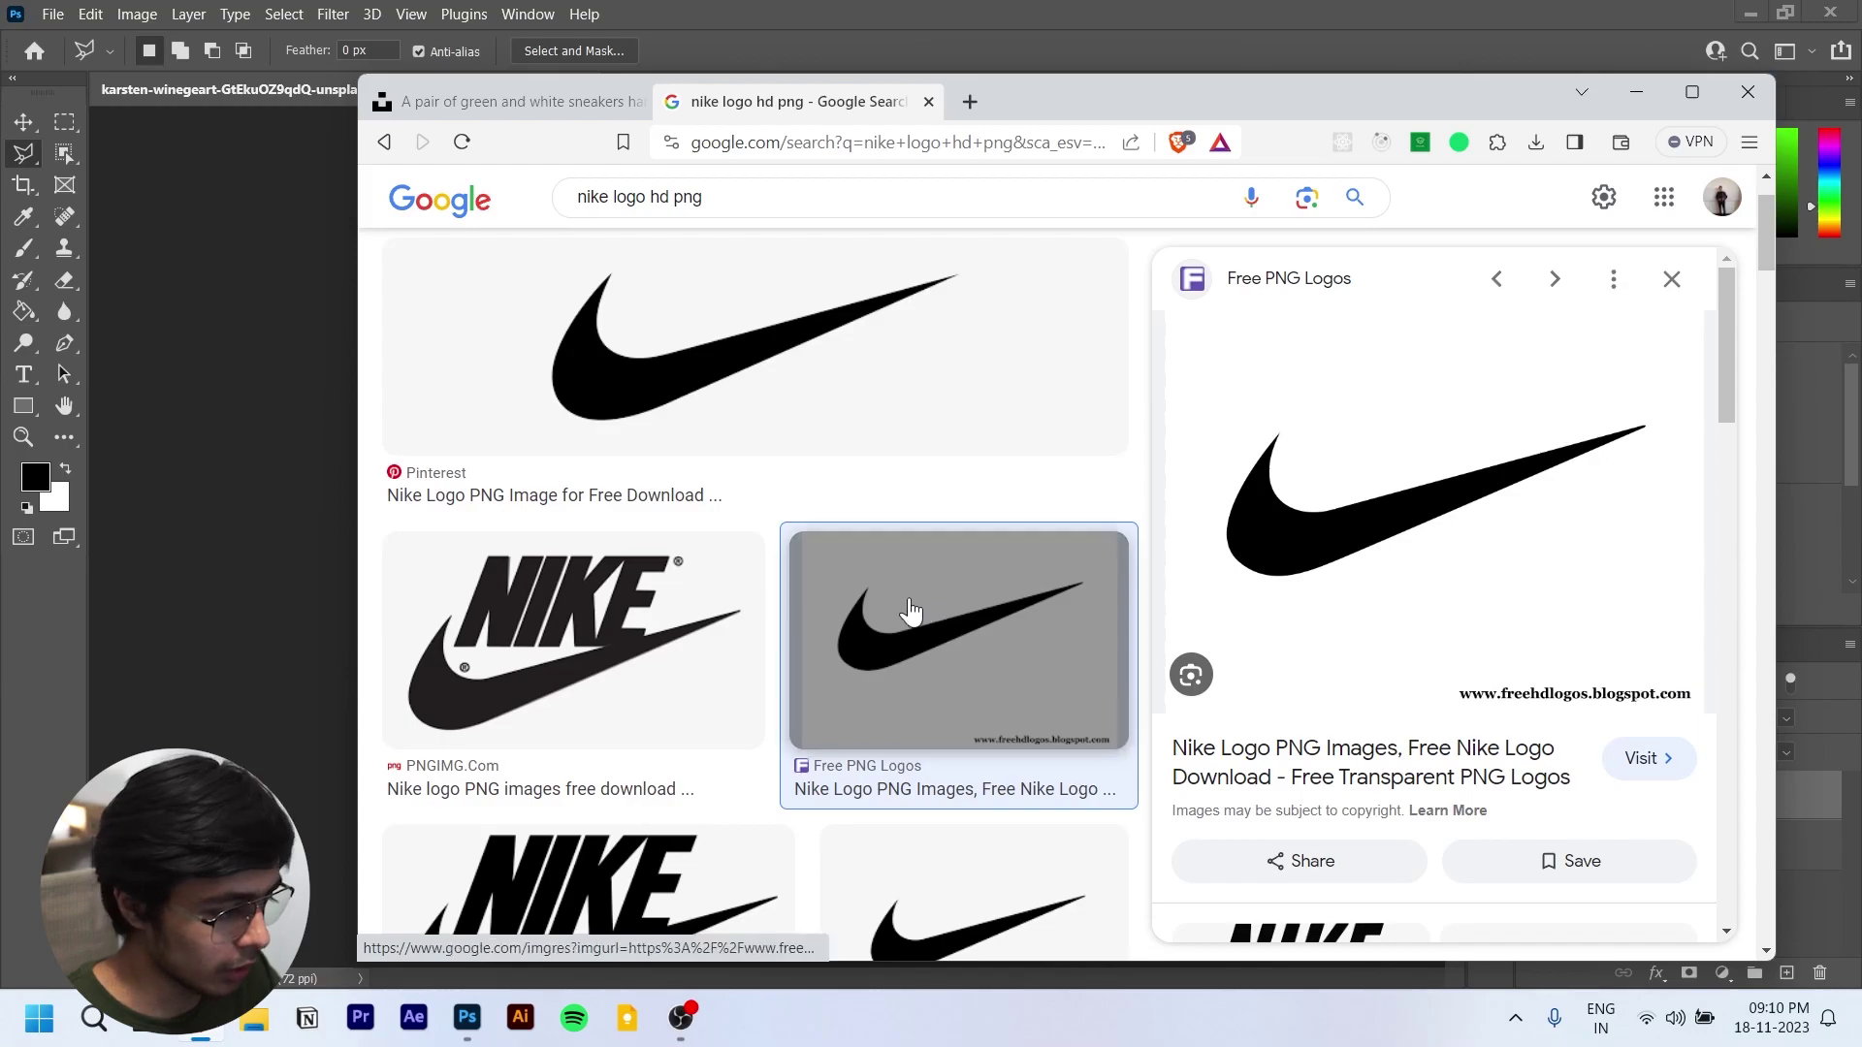
{"action": "scroll", "coordinate": [873, 582], "scroll_direction": "down", "scroll_amount": 2}
{"action": "left_click", "coordinate": [951, 679]}
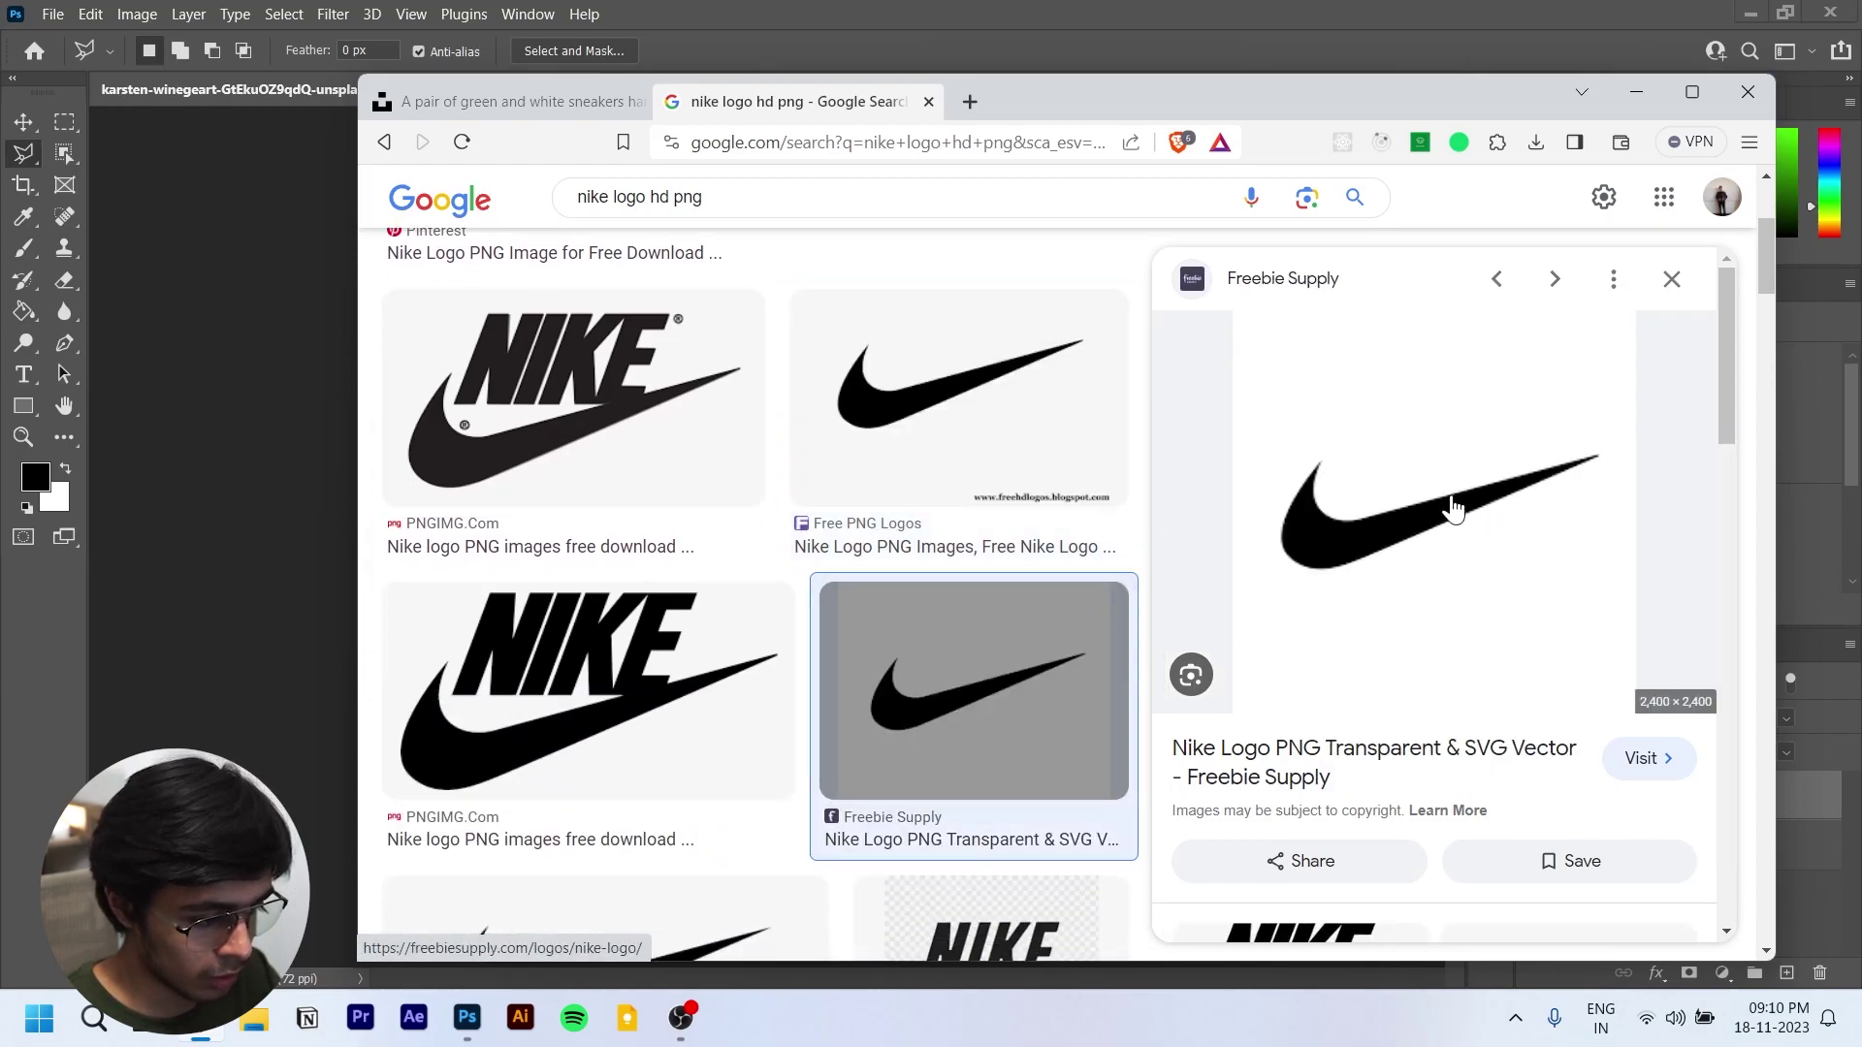
{"action": "scroll", "coordinate": [1457, 463], "scroll_direction": "down", "scroll_amount": 1}
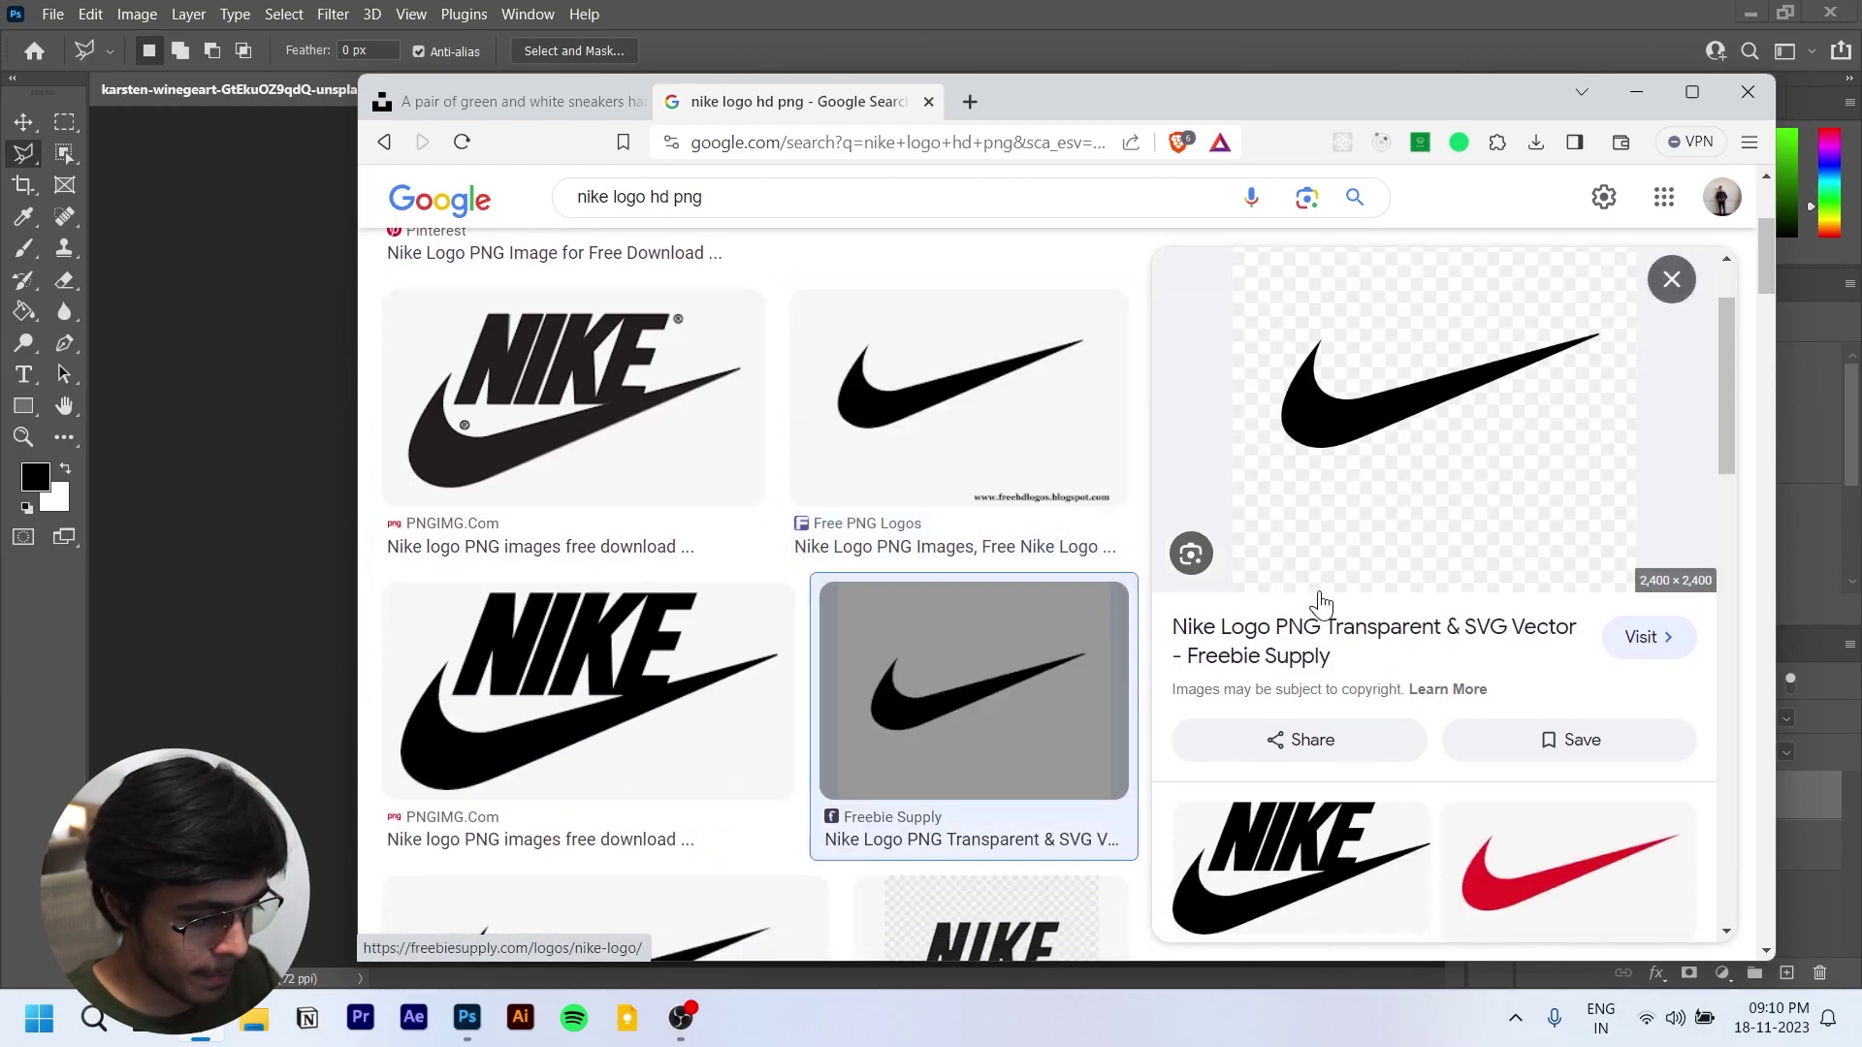
{"action": "left_click", "coordinate": [1303, 645]}
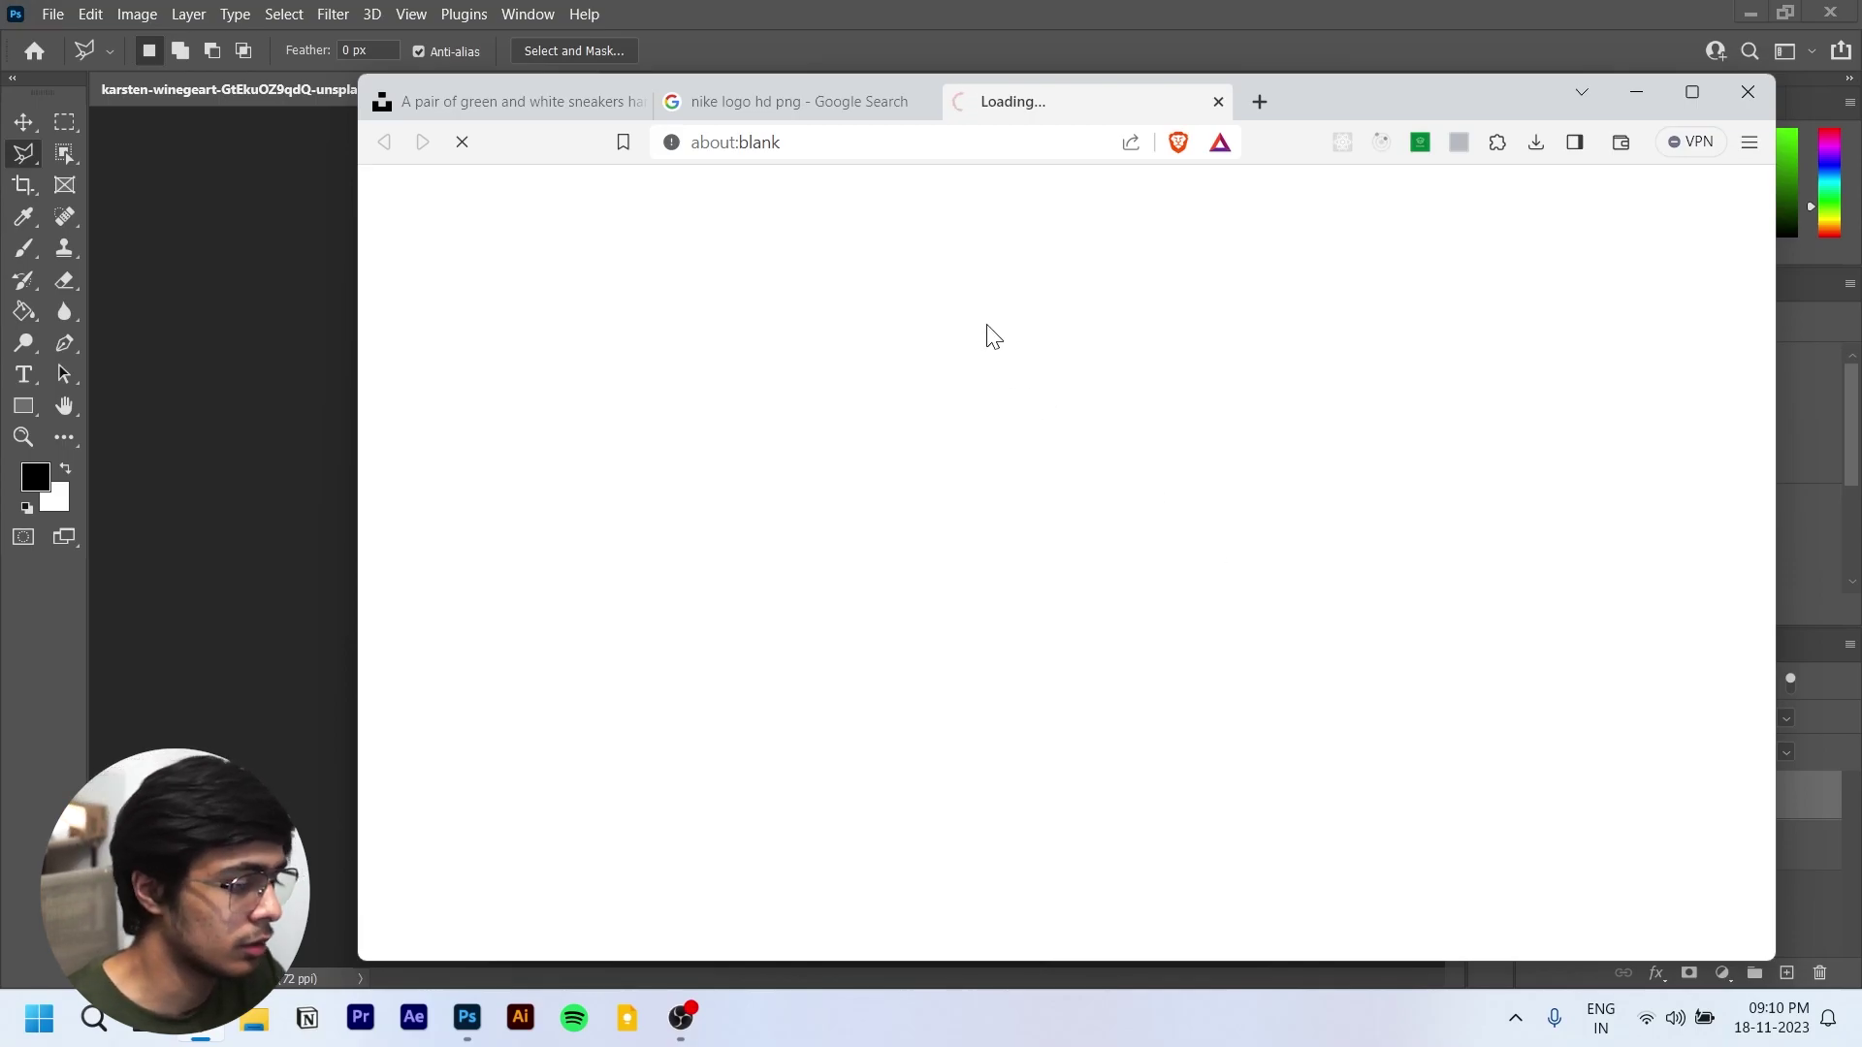
Step: Download the nike-4-logo-pack.zip archive from the Freebie Supply Nike logo page
{"action": "scroll", "coordinate": [1192, 503], "scroll_direction": "down", "scroll_amount": 5}
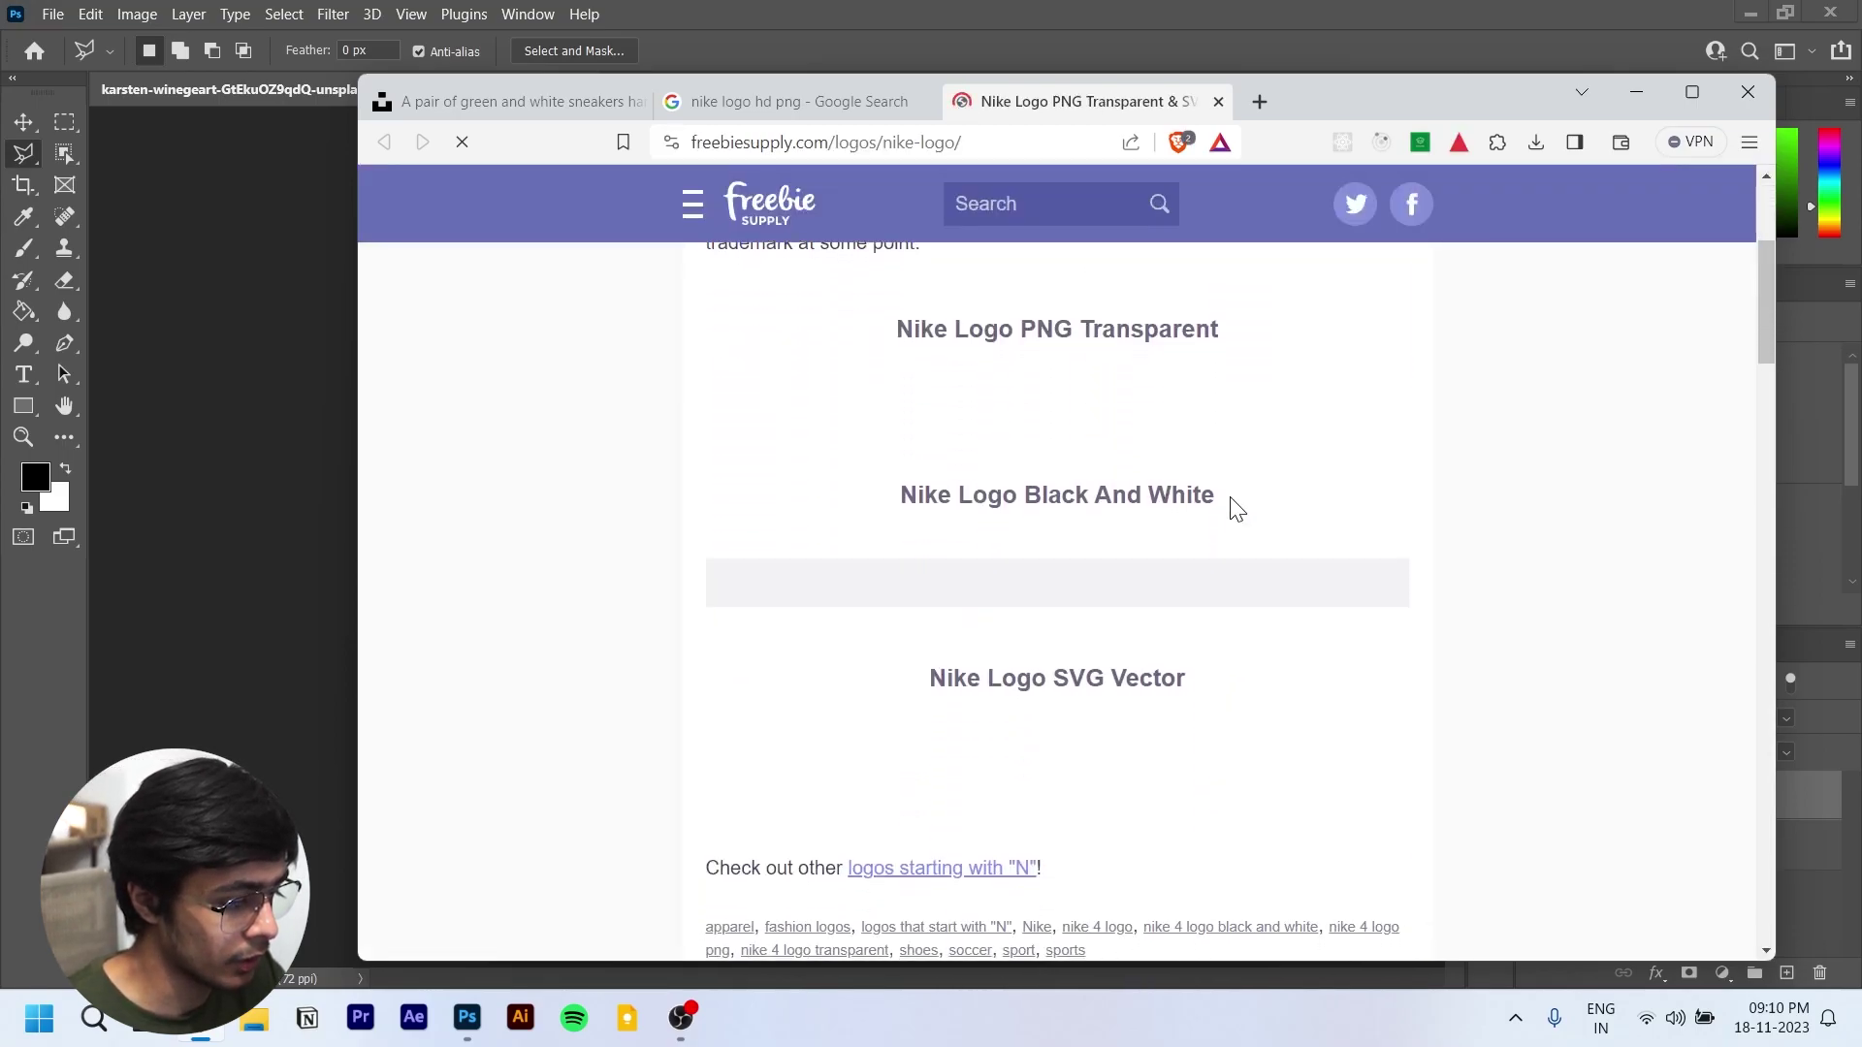
{"action": "scroll", "coordinate": [1296, 520], "scroll_direction": "up", "scroll_amount": 4}
{"action": "scroll", "coordinate": [1285, 500], "scroll_direction": "down", "scroll_amount": 2}
{"action": "scroll", "coordinate": [1212, 436], "scroll_direction": "down", "scroll_amount": 15}
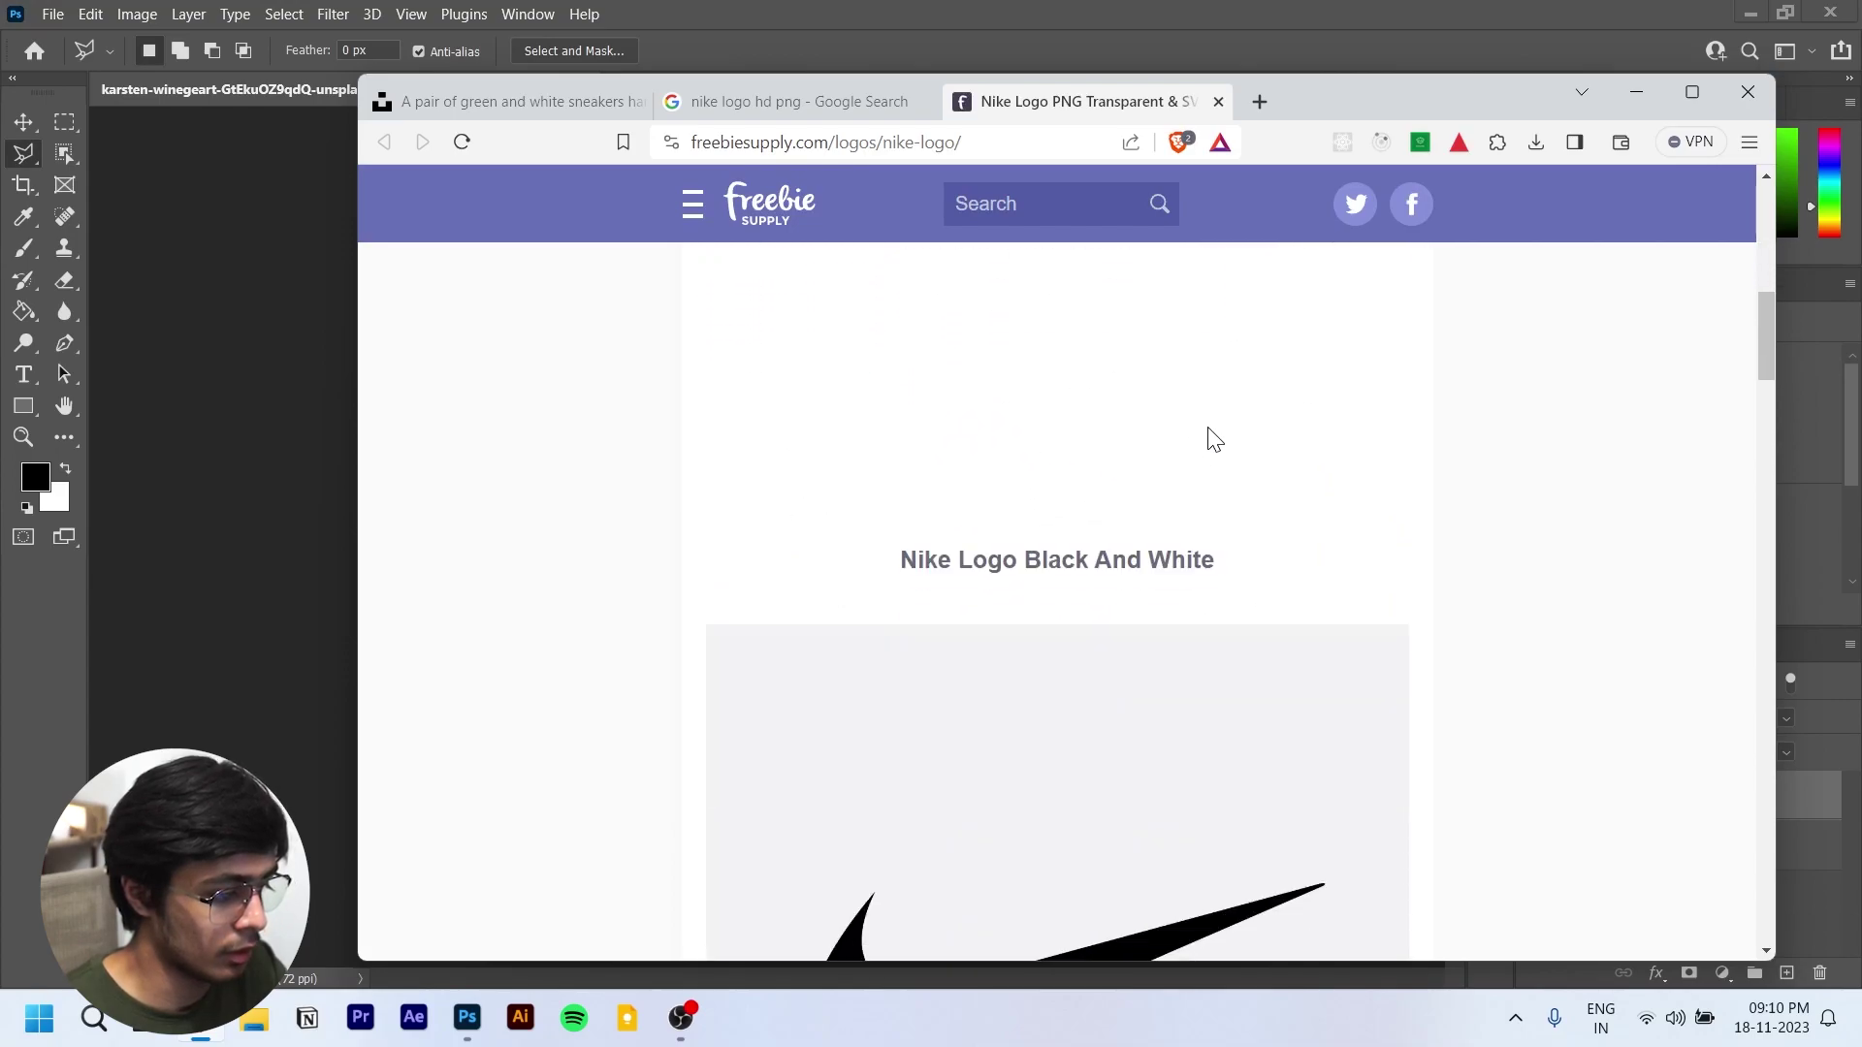
{"action": "scroll", "coordinate": [1208, 430], "scroll_direction": "down", "scroll_amount": 10}
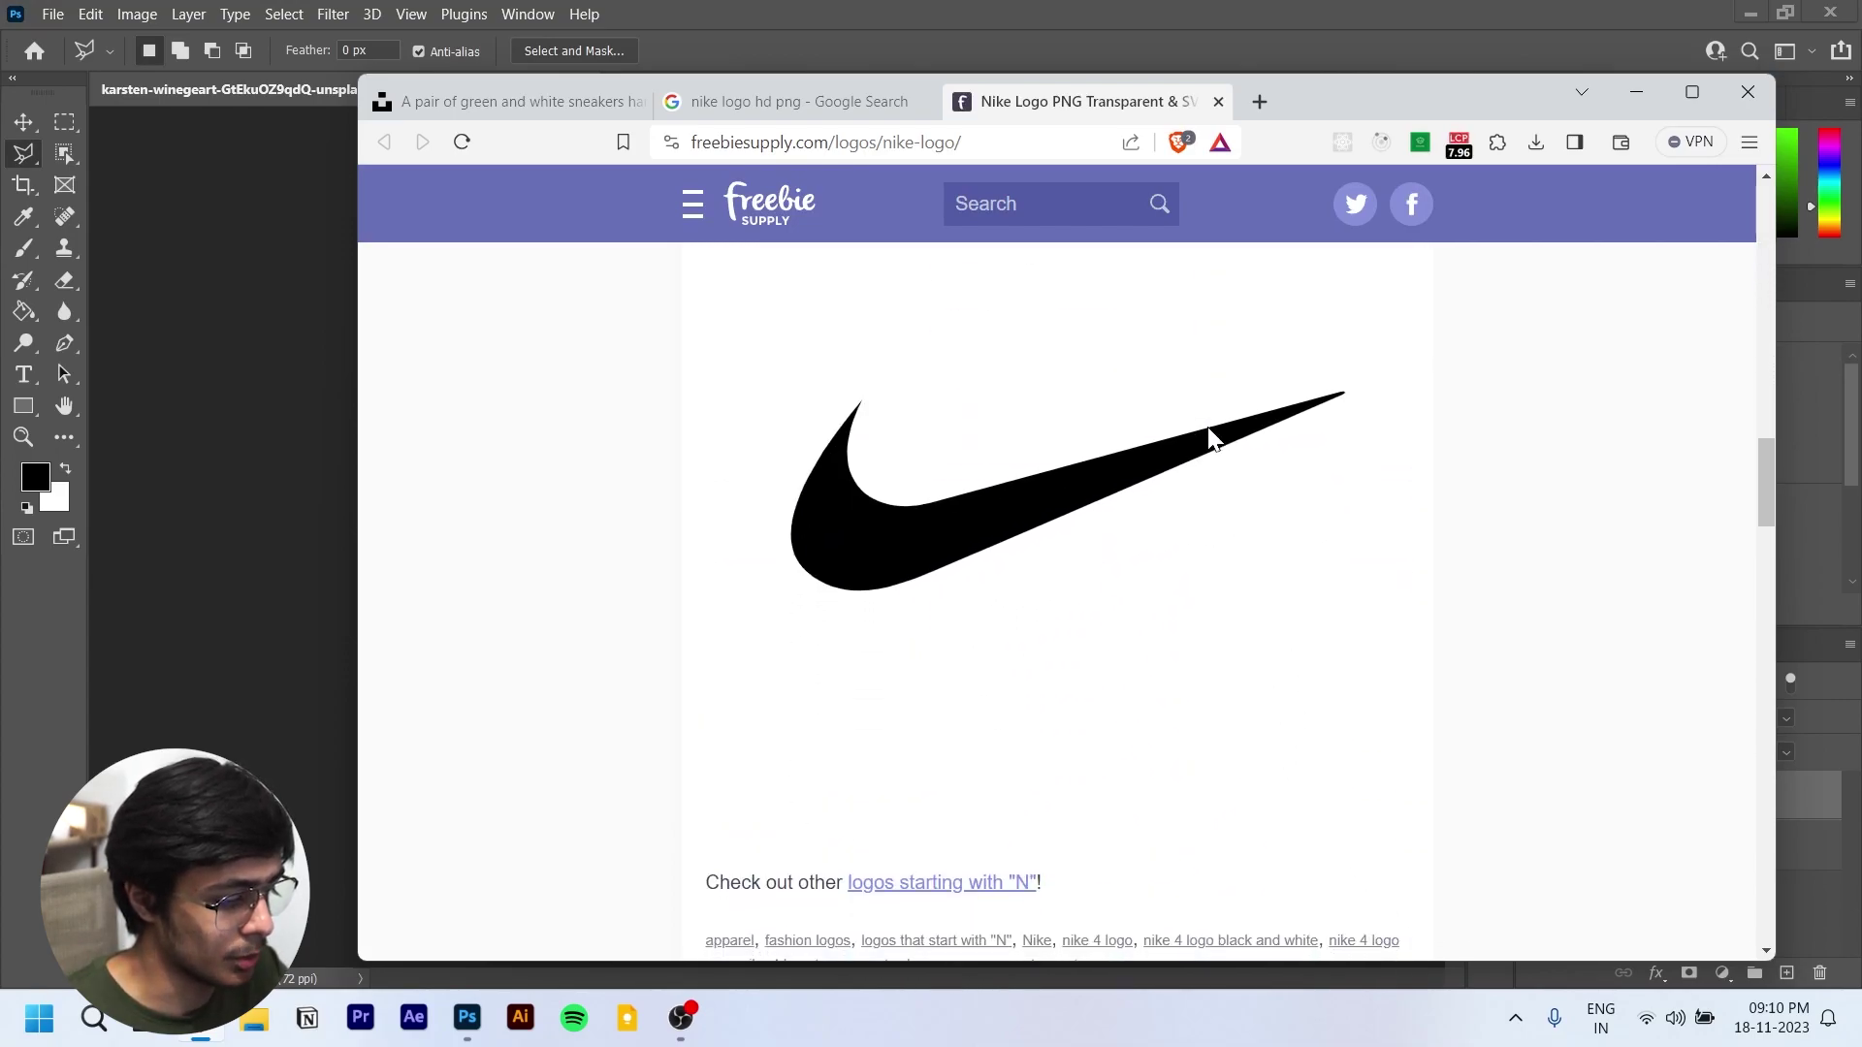
{"action": "left_click", "coordinate": [873, 582]}
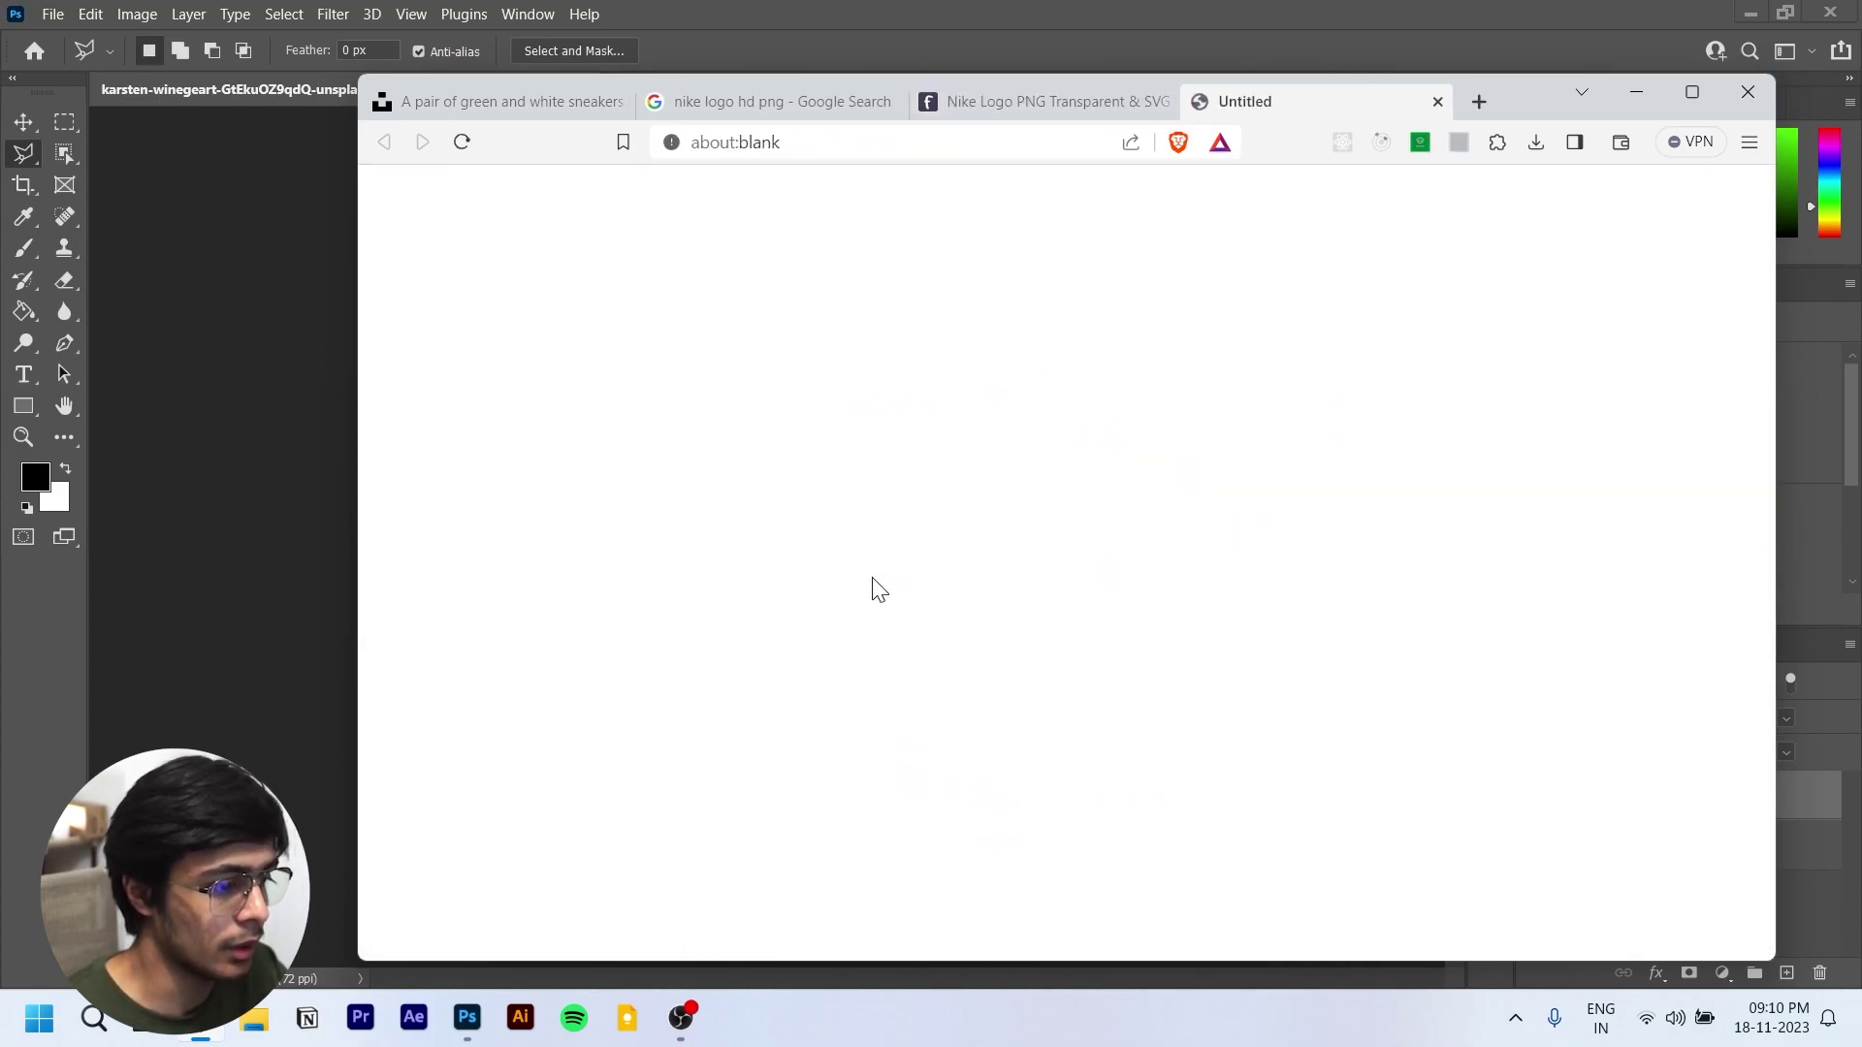
{"action": "left_click", "coordinate": [1085, 613]}
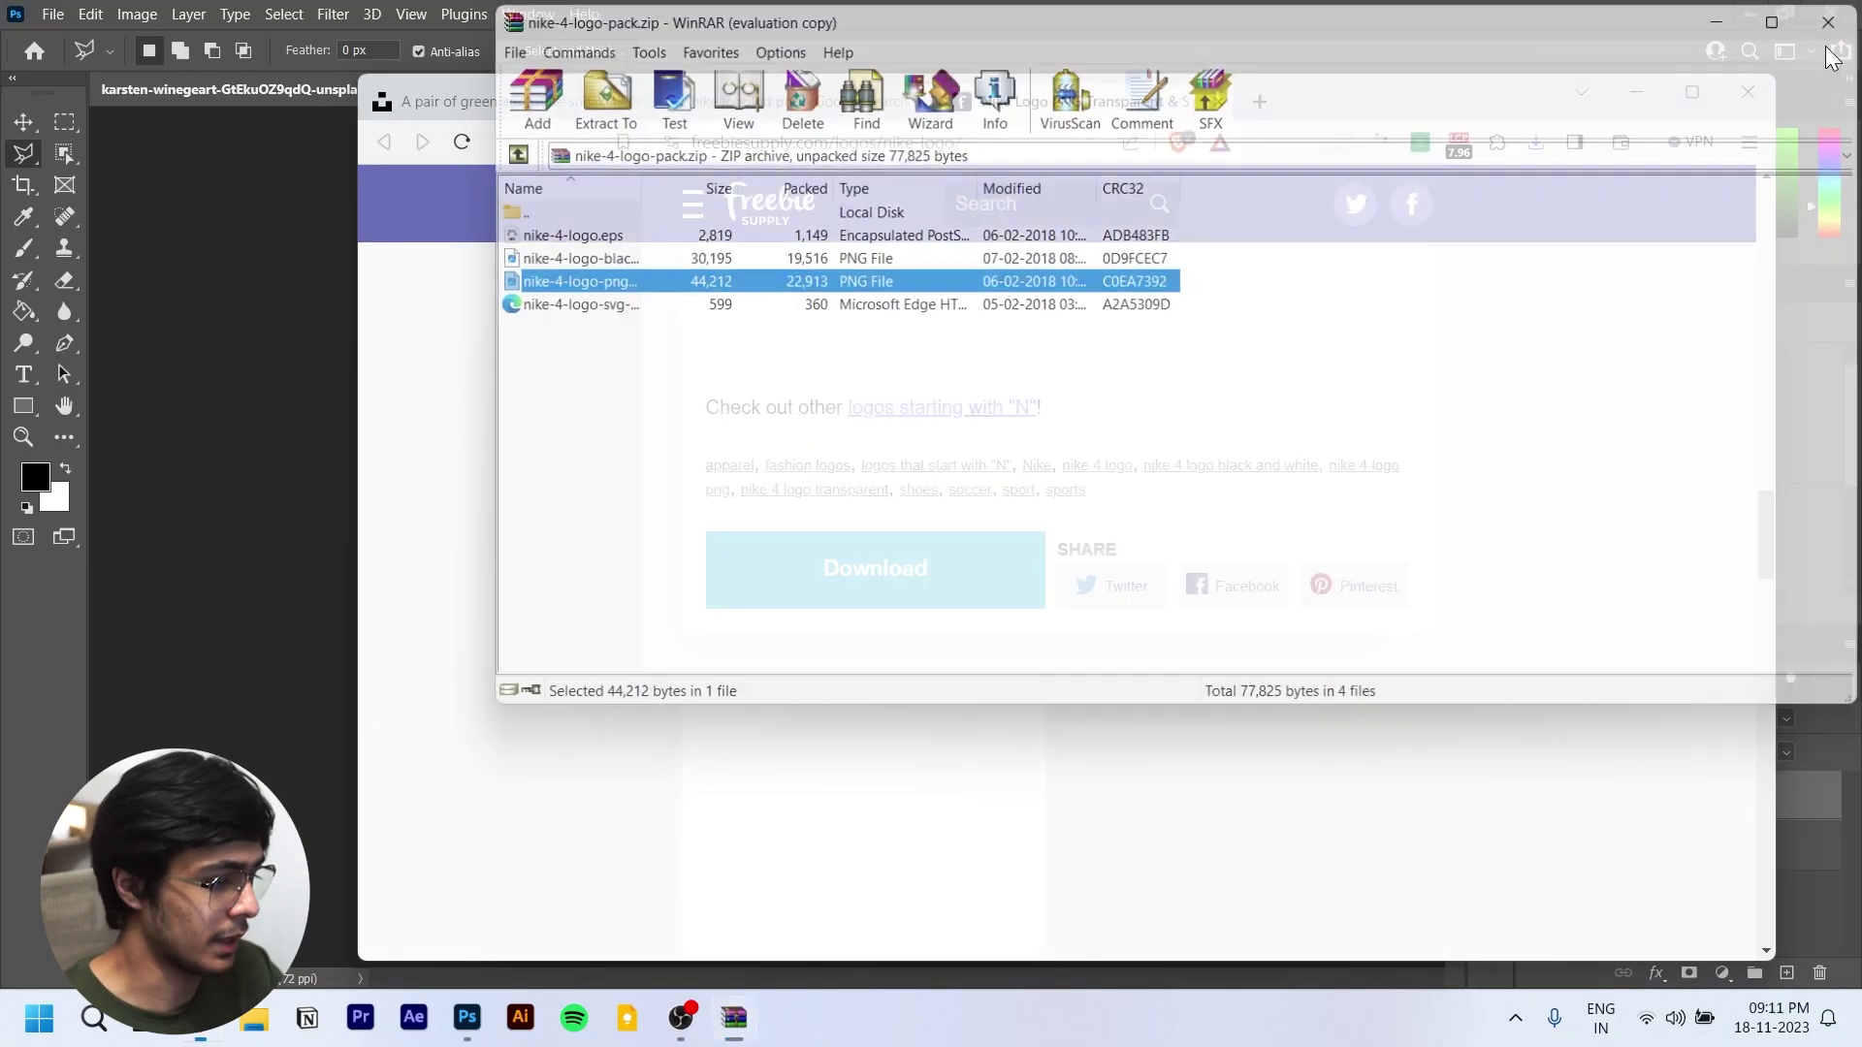
Step: Put away the WinRAR and browser windows to return to Photoshop, and activate the Move tool
{"action": "left_click", "coordinate": [1673, 126]}
{"action": "left_click", "coordinate": [1637, 92]}
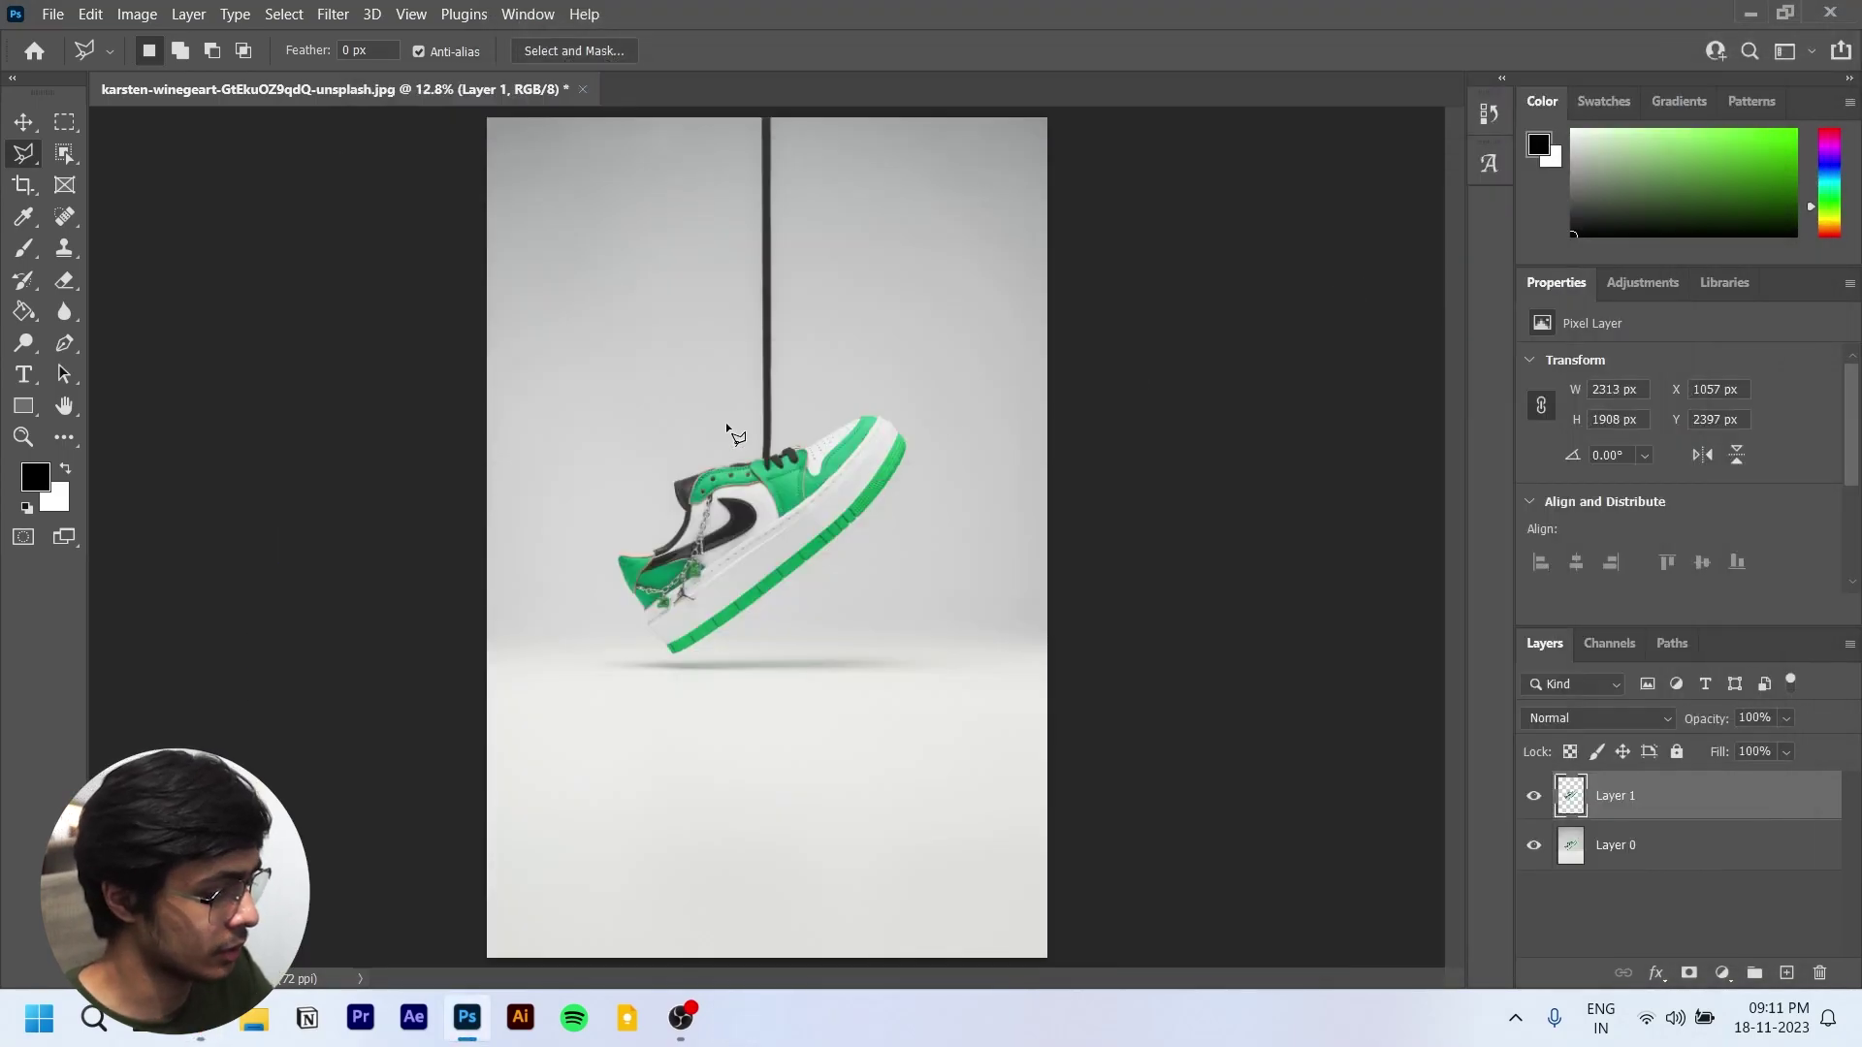
{"action": "key", "text": "v"}
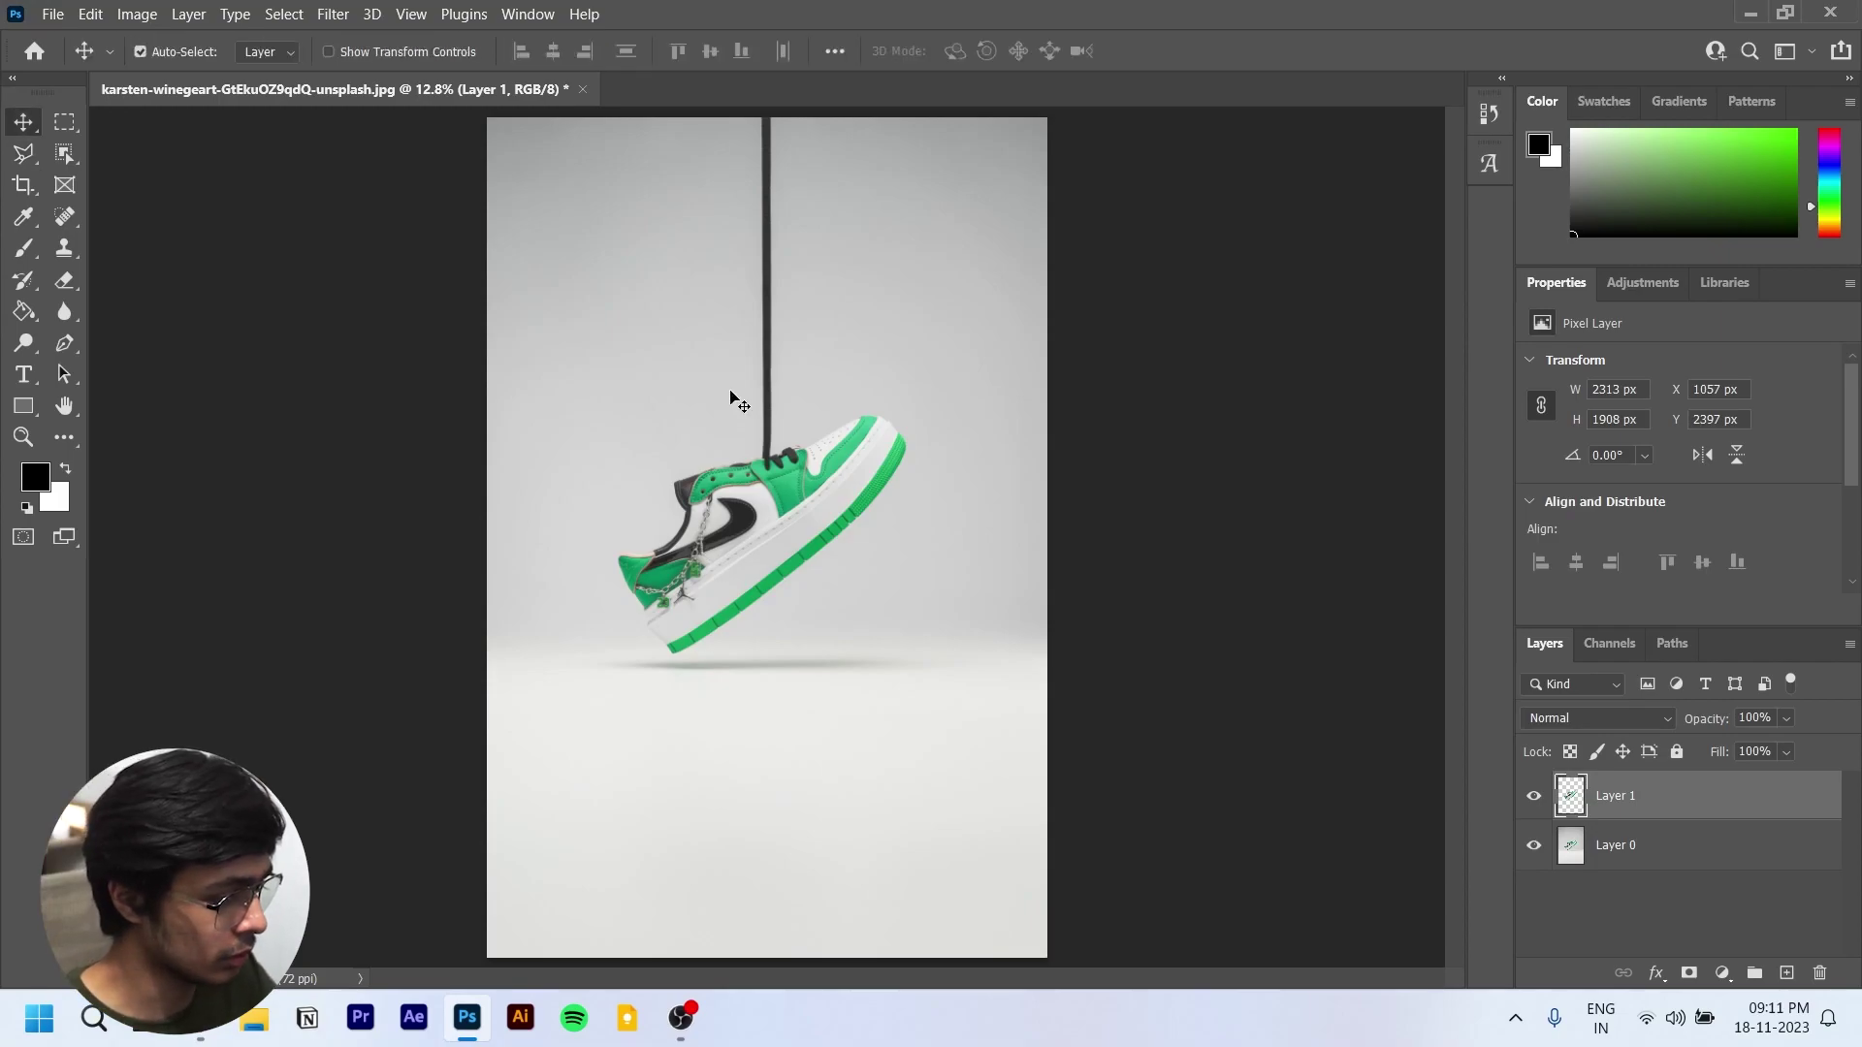
{"action": "key", "text": "alt+Tab"}
{"action": "key", "text": "alt+Tab"}
{"action": "key", "text": "alt+Tab"}
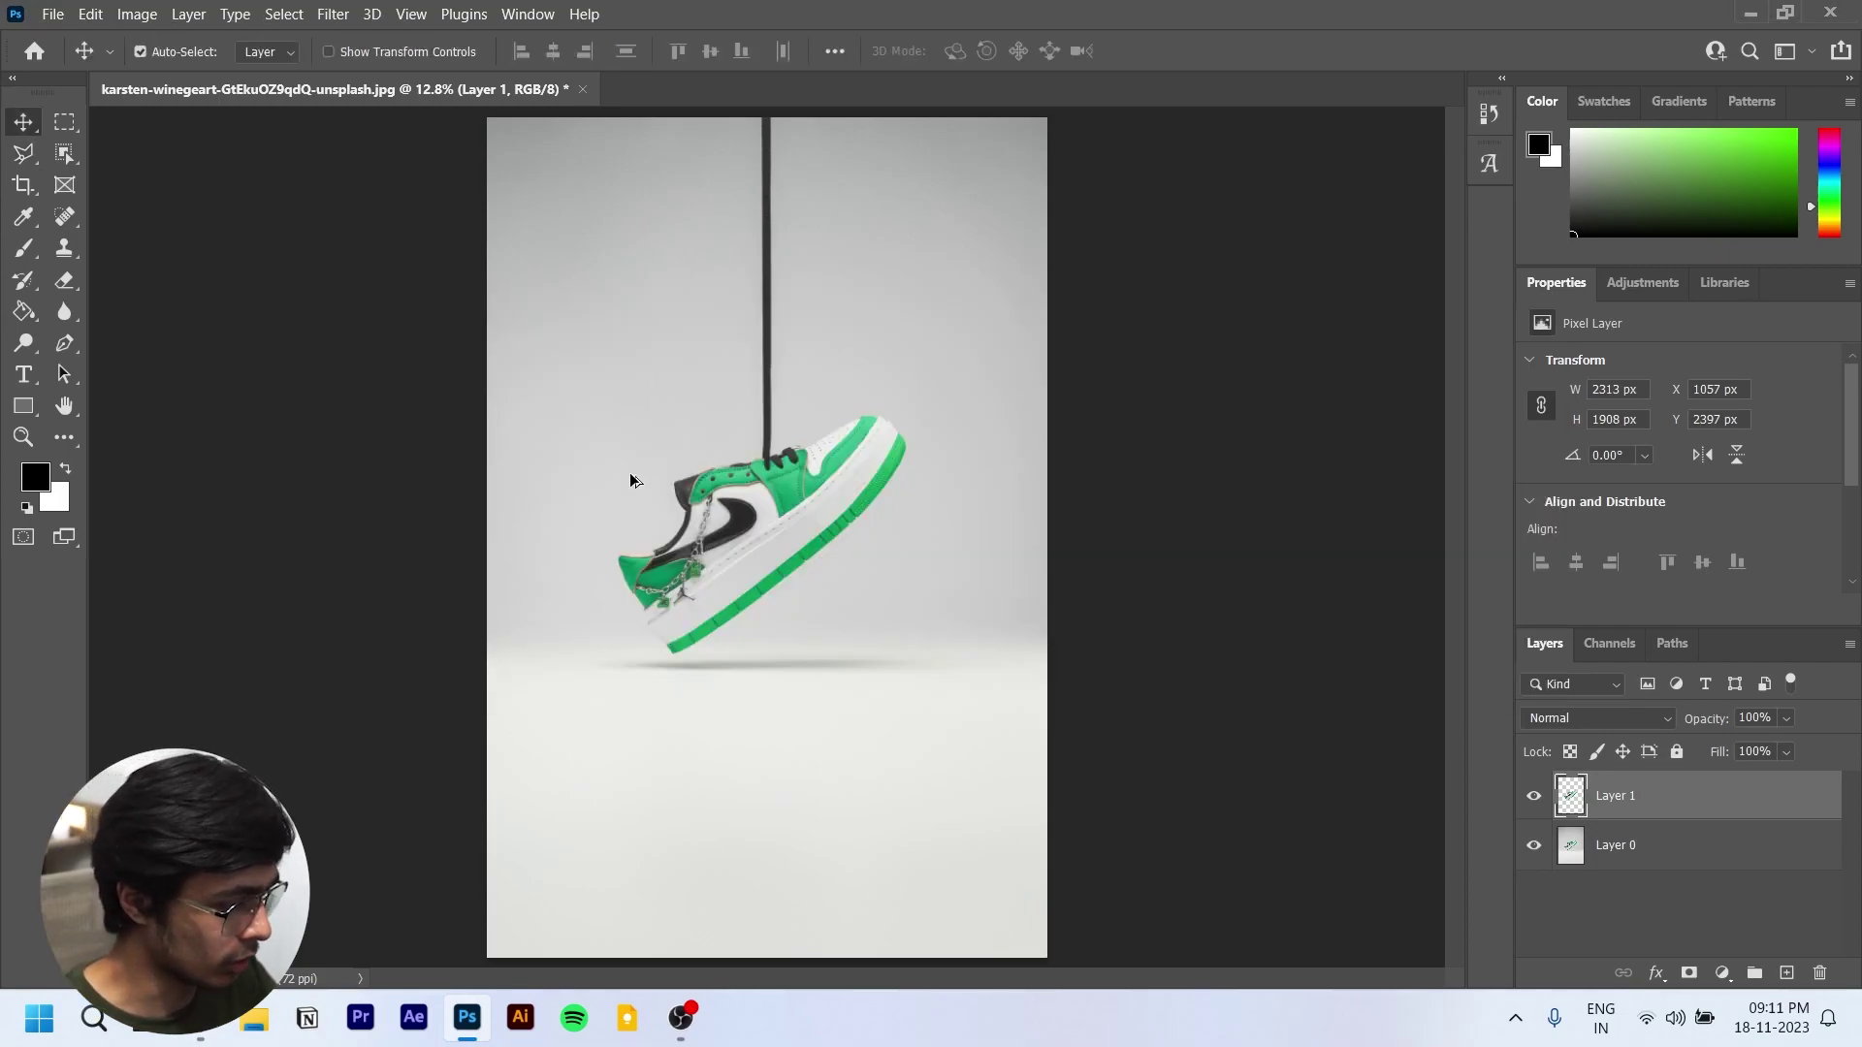
Step: Open File Explorer beside the Photoshop document and go to the current Data folder on drive C
{"action": "key", "text": "super+e"}
{"action": "left_click_drag", "start_coordinate": [718, 164], "coordinate": [1861, 233]}
{"action": "left_click", "coordinate": [1810, 655]}
{"action": "double_click", "coordinate": [1375, 531]}
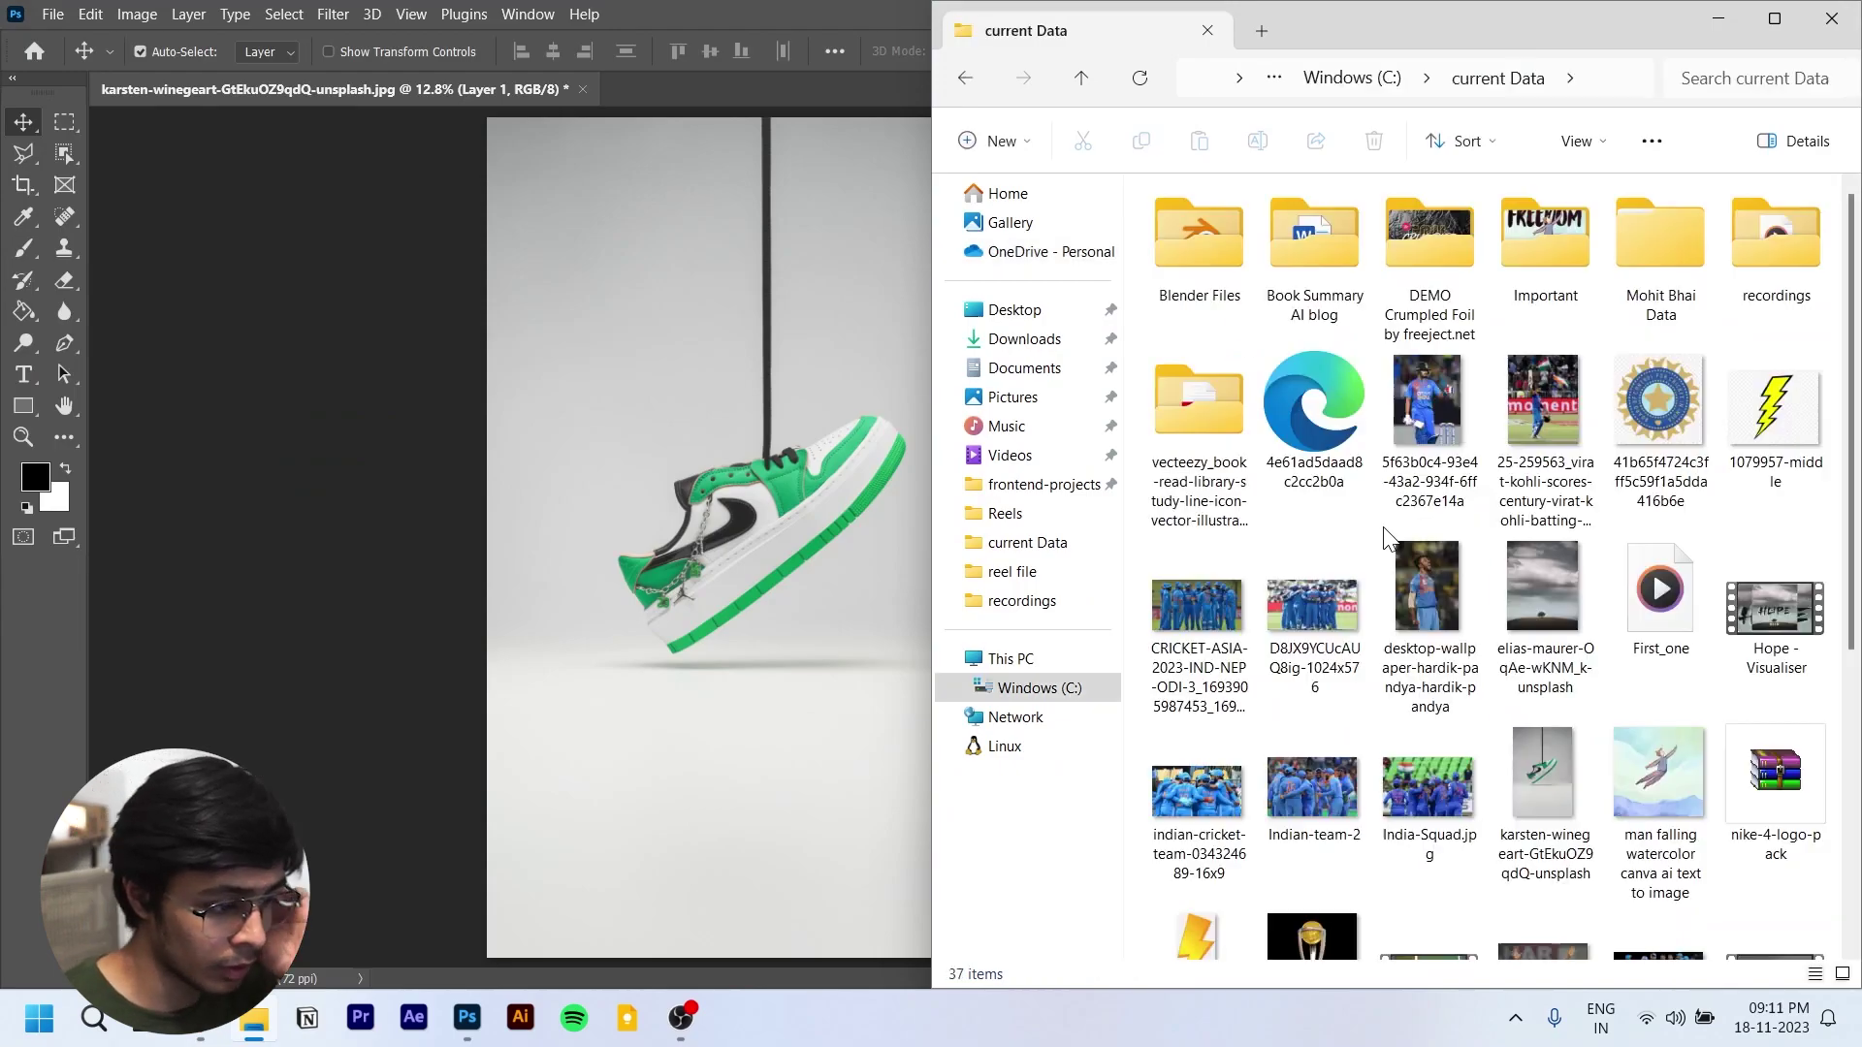
Step: Look through the files in the current Data folder for the downloaded Nike logo archive
{"action": "scroll", "coordinate": [1502, 531], "scroll_direction": "down", "scroll_amount": 4}
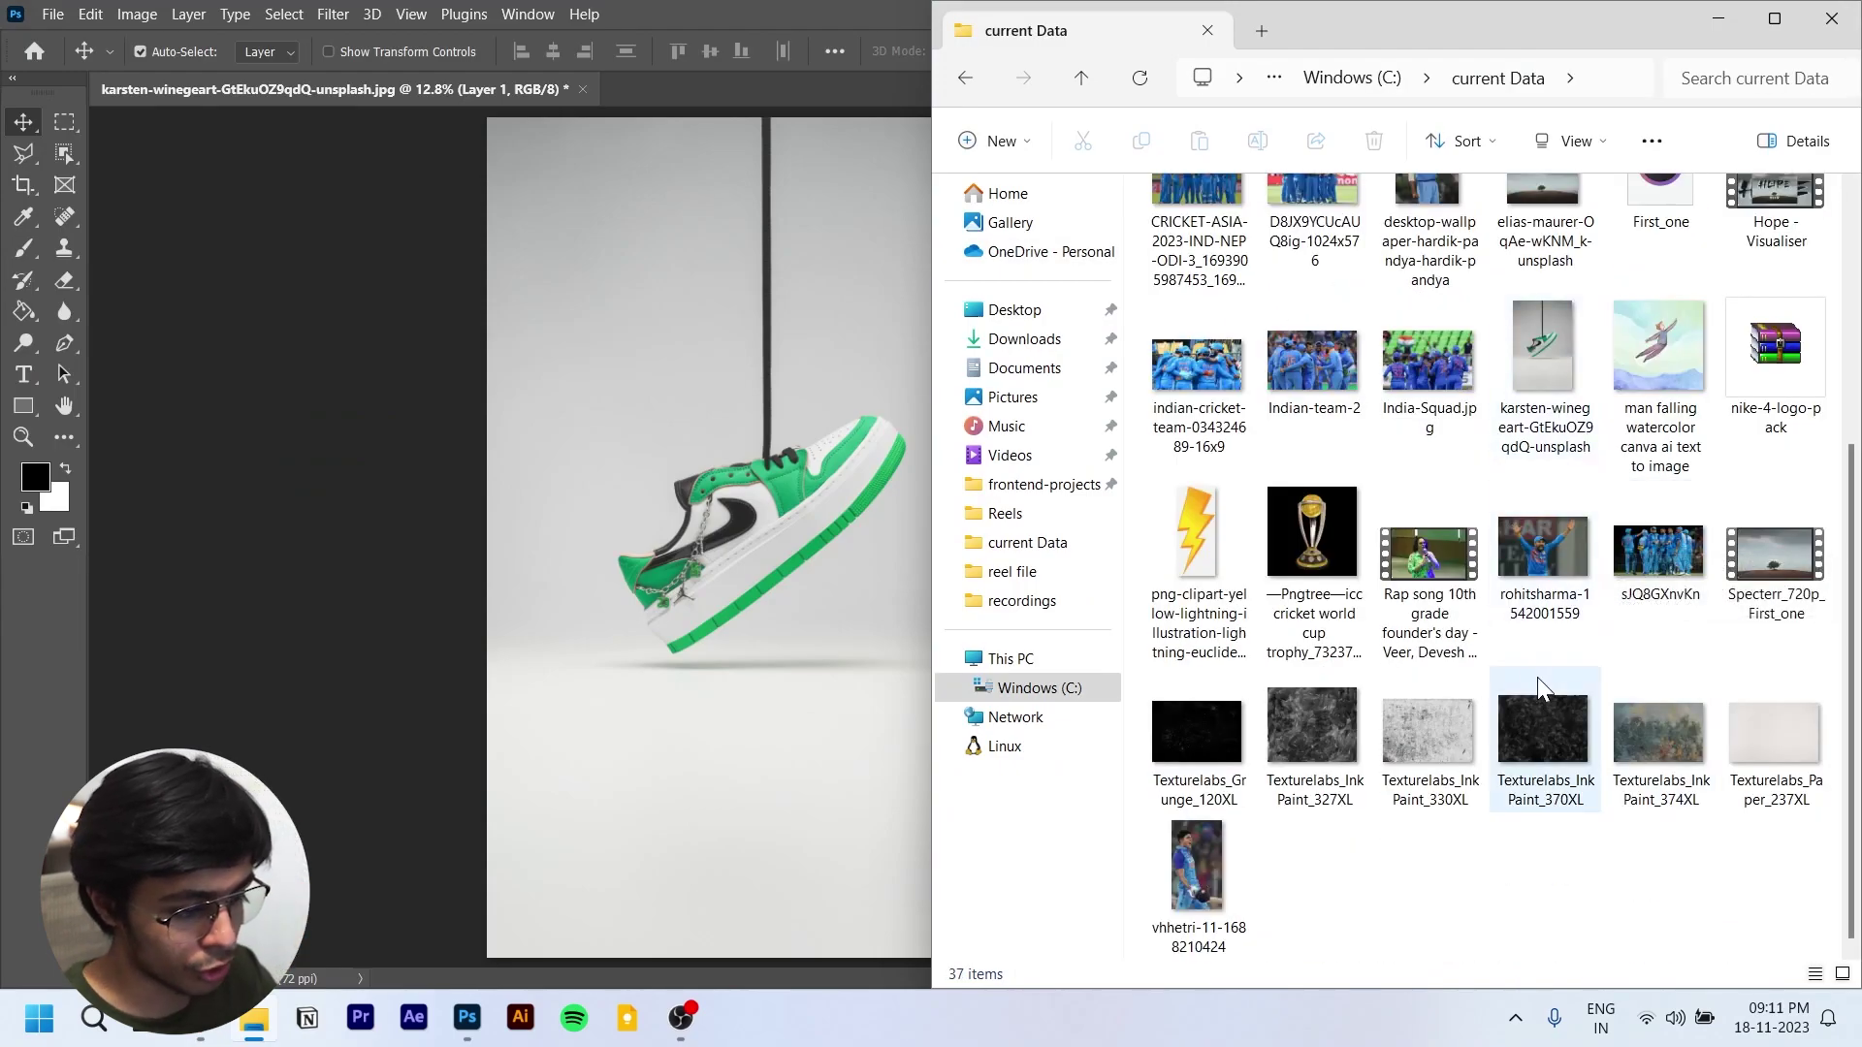
{"action": "scroll", "coordinate": [1720, 667], "scroll_direction": "up", "scroll_amount": 5}
{"action": "scroll", "coordinate": [1575, 514], "scroll_direction": "down", "scroll_amount": 4}
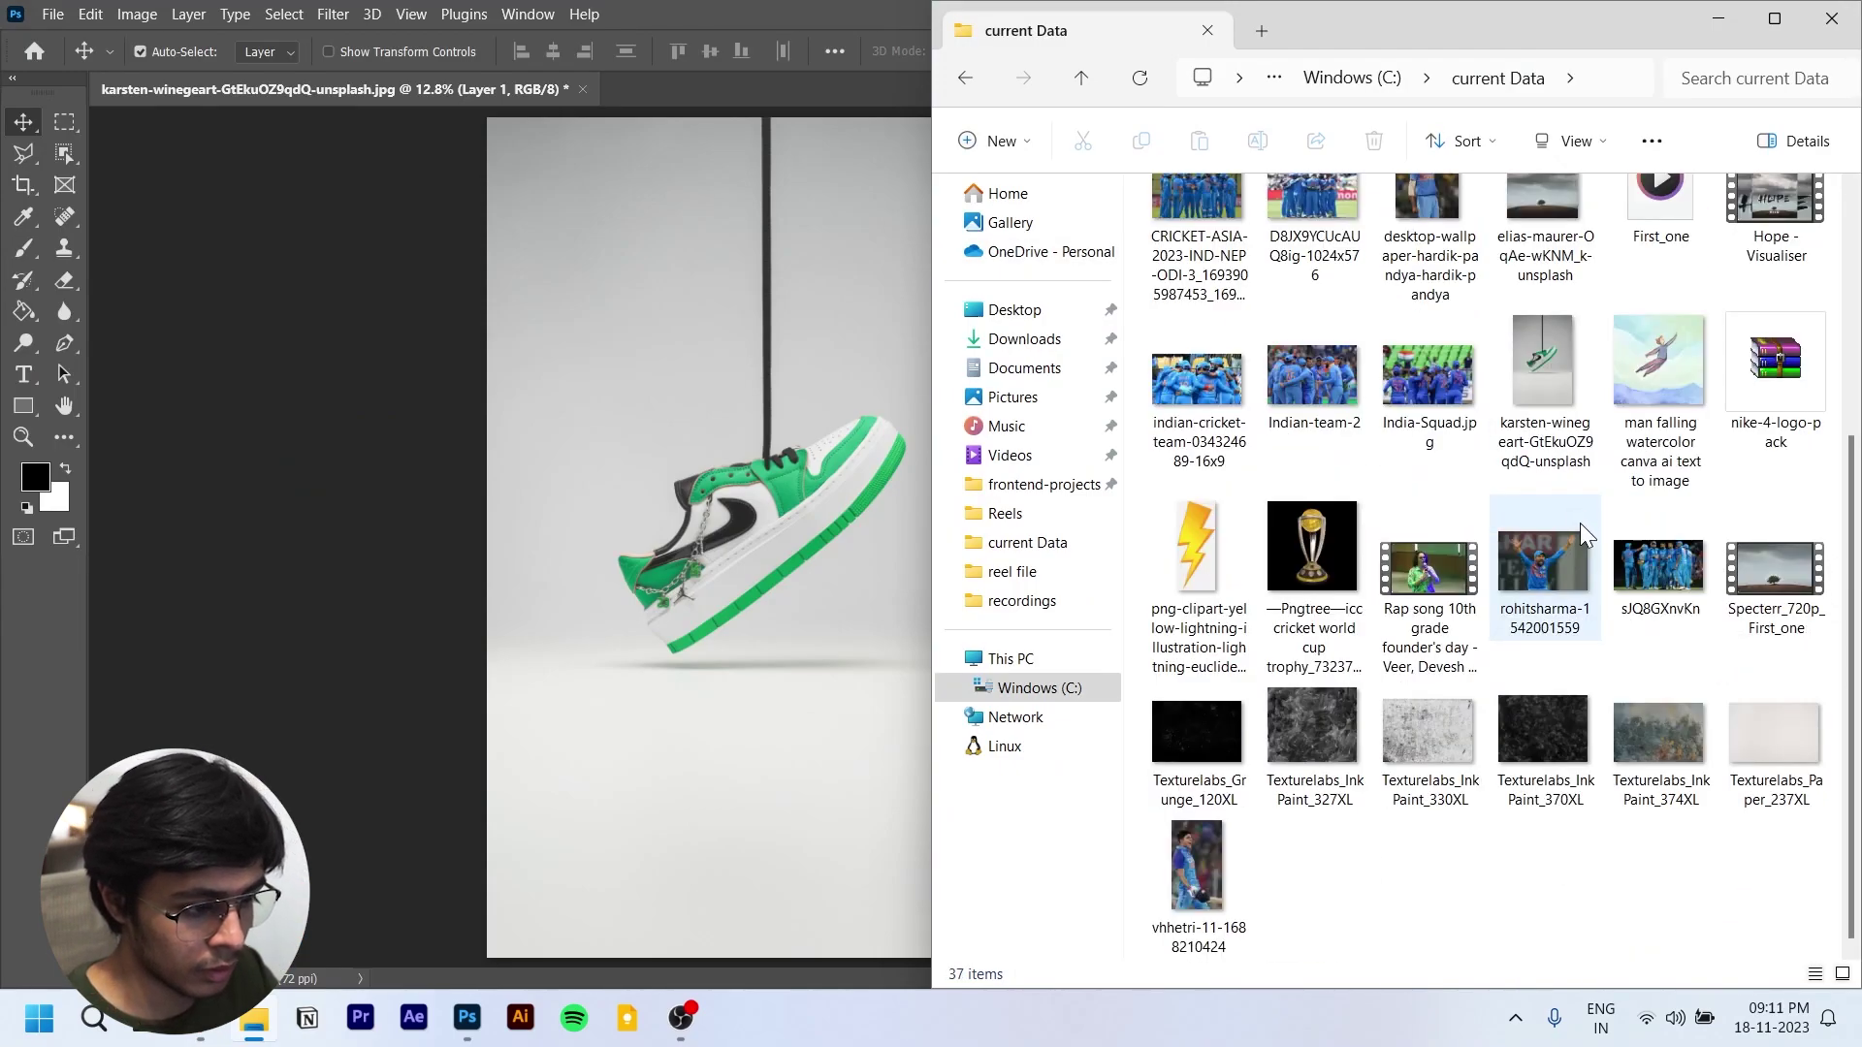
{"action": "scroll", "coordinate": [1586, 584], "scroll_direction": "up", "scroll_amount": 4}
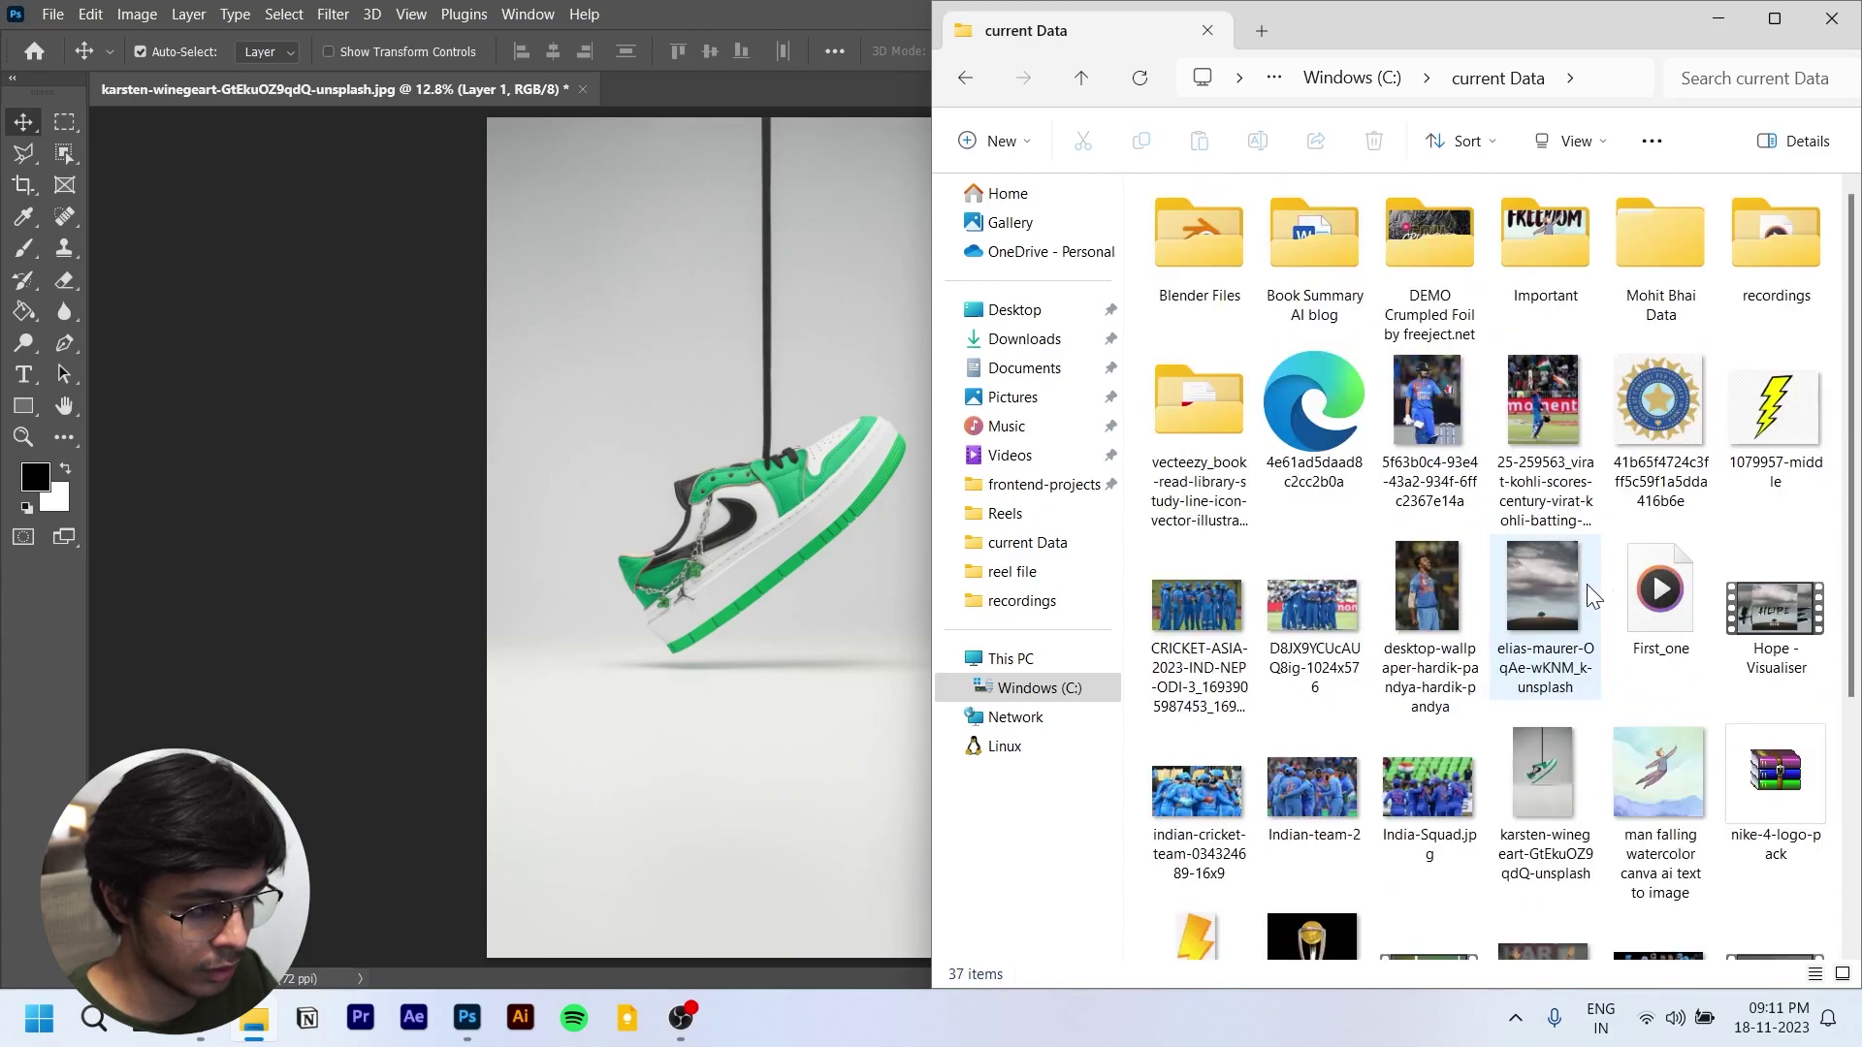
{"action": "scroll", "coordinate": [1655, 568], "scroll_direction": "down", "scroll_amount": 4}
{"action": "scroll", "coordinate": [1656, 567], "scroll_direction": "up", "scroll_amount": 4}
{"action": "scroll", "coordinate": [1656, 567], "scroll_direction": "down", "scroll_amount": 4}
{"action": "scroll", "coordinate": [1656, 565], "scroll_direction": "up", "scroll_amount": 4}
Step: Extract the nike-4-logo-pack archive within the current Data folder and open the extracted folder
{"action": "double_click", "coordinate": [1781, 776]}
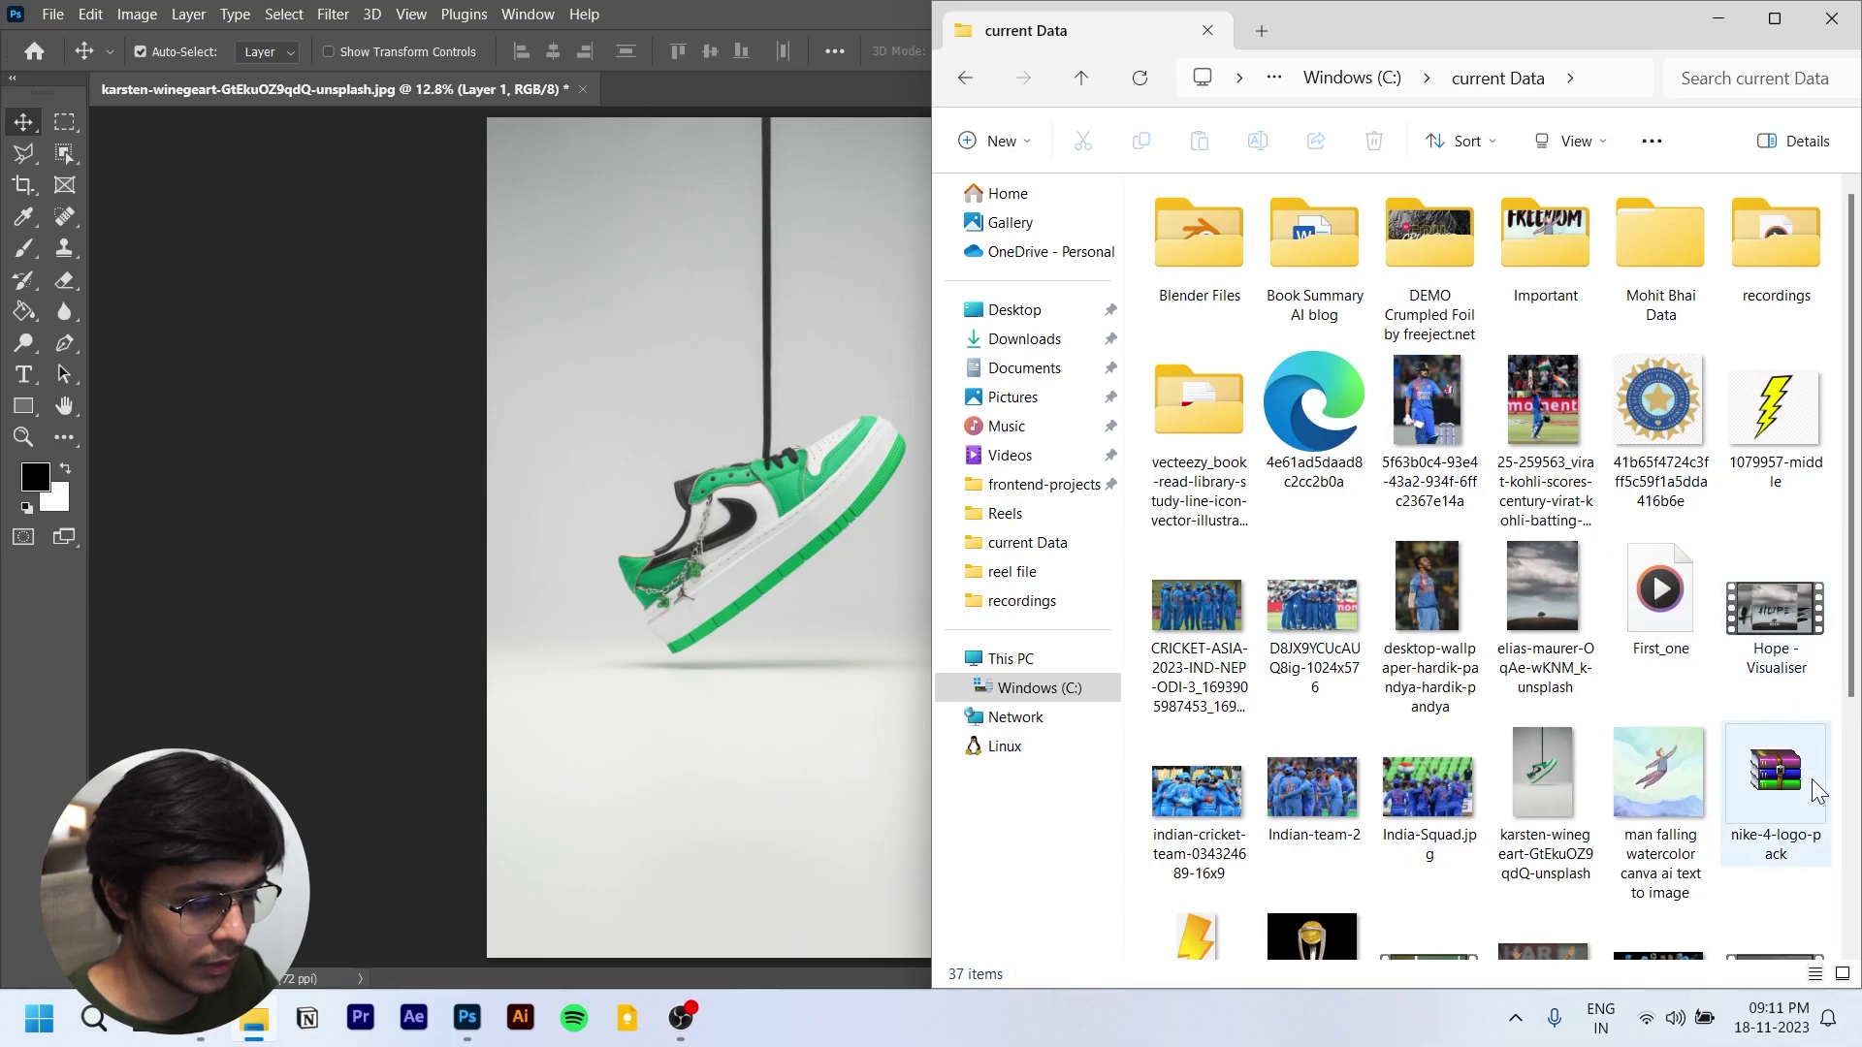
{"action": "right_click", "coordinate": [1803, 776]}
{"action": "left_click", "coordinate": [1550, 761]}
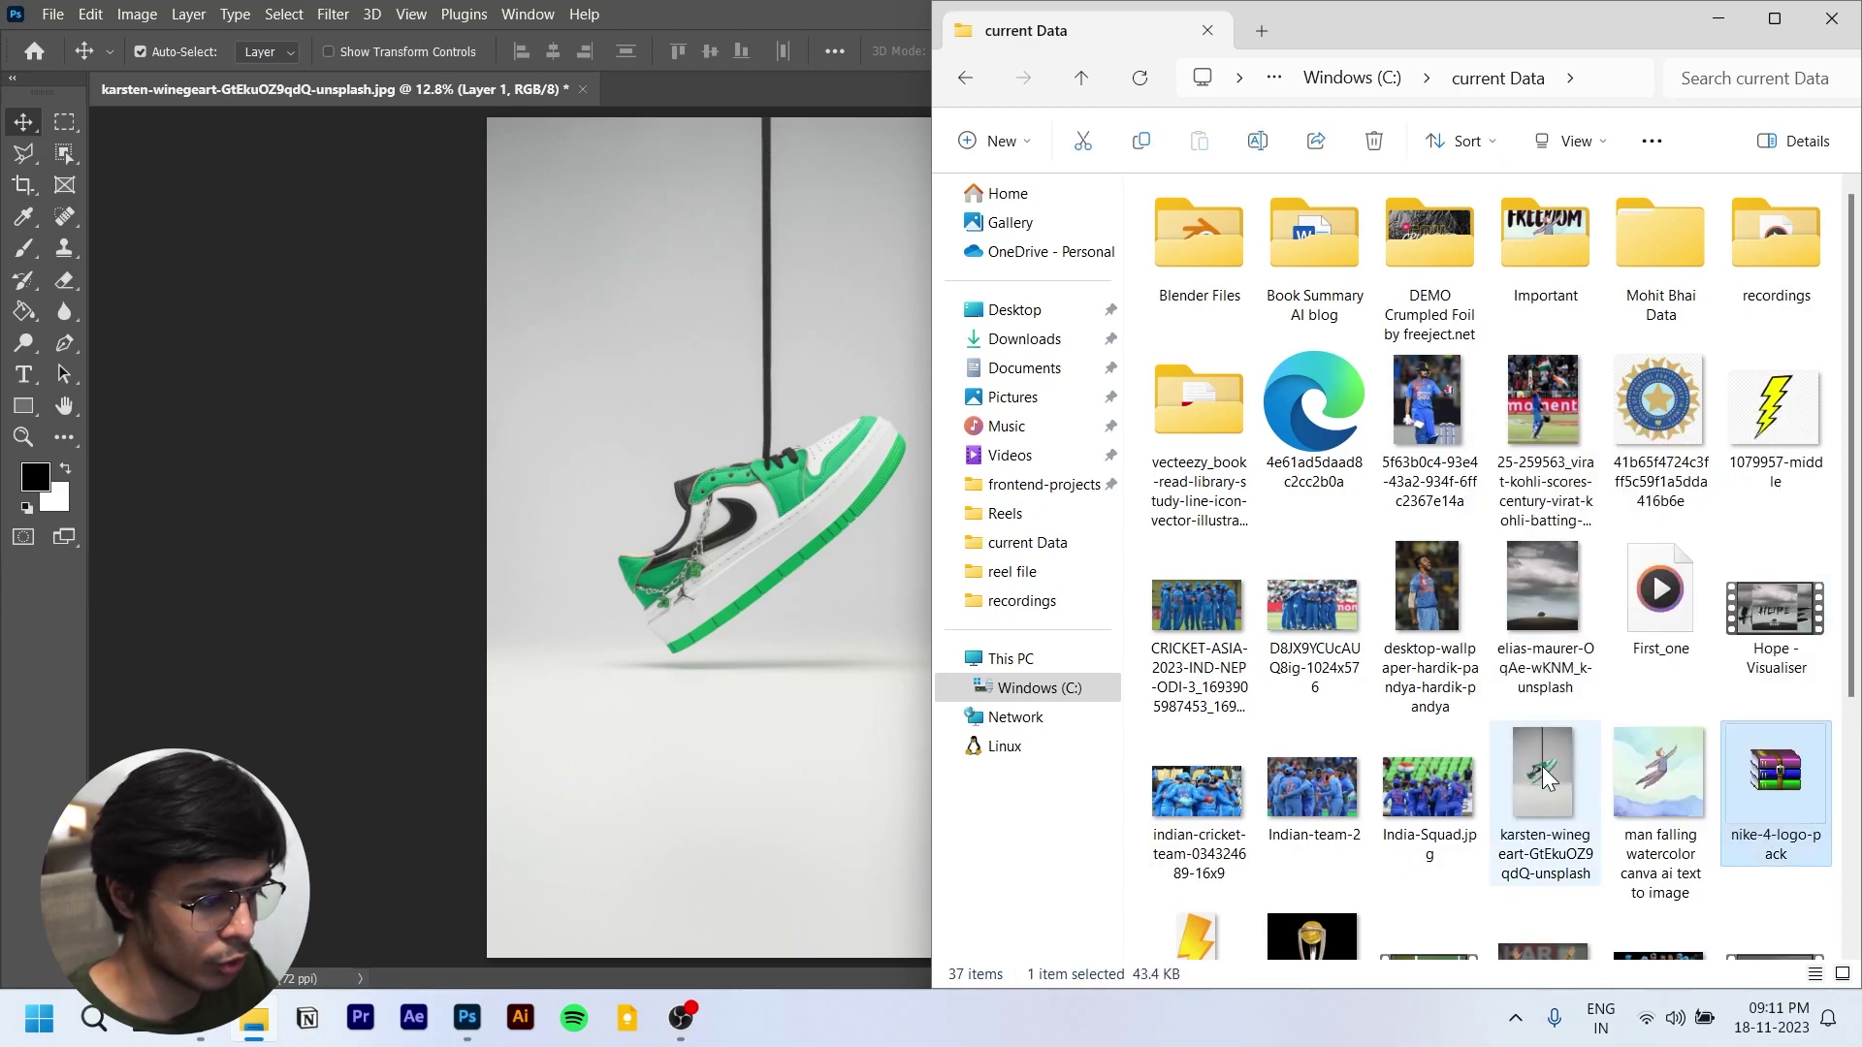
{"action": "left_click", "coordinate": [1678, 264]}
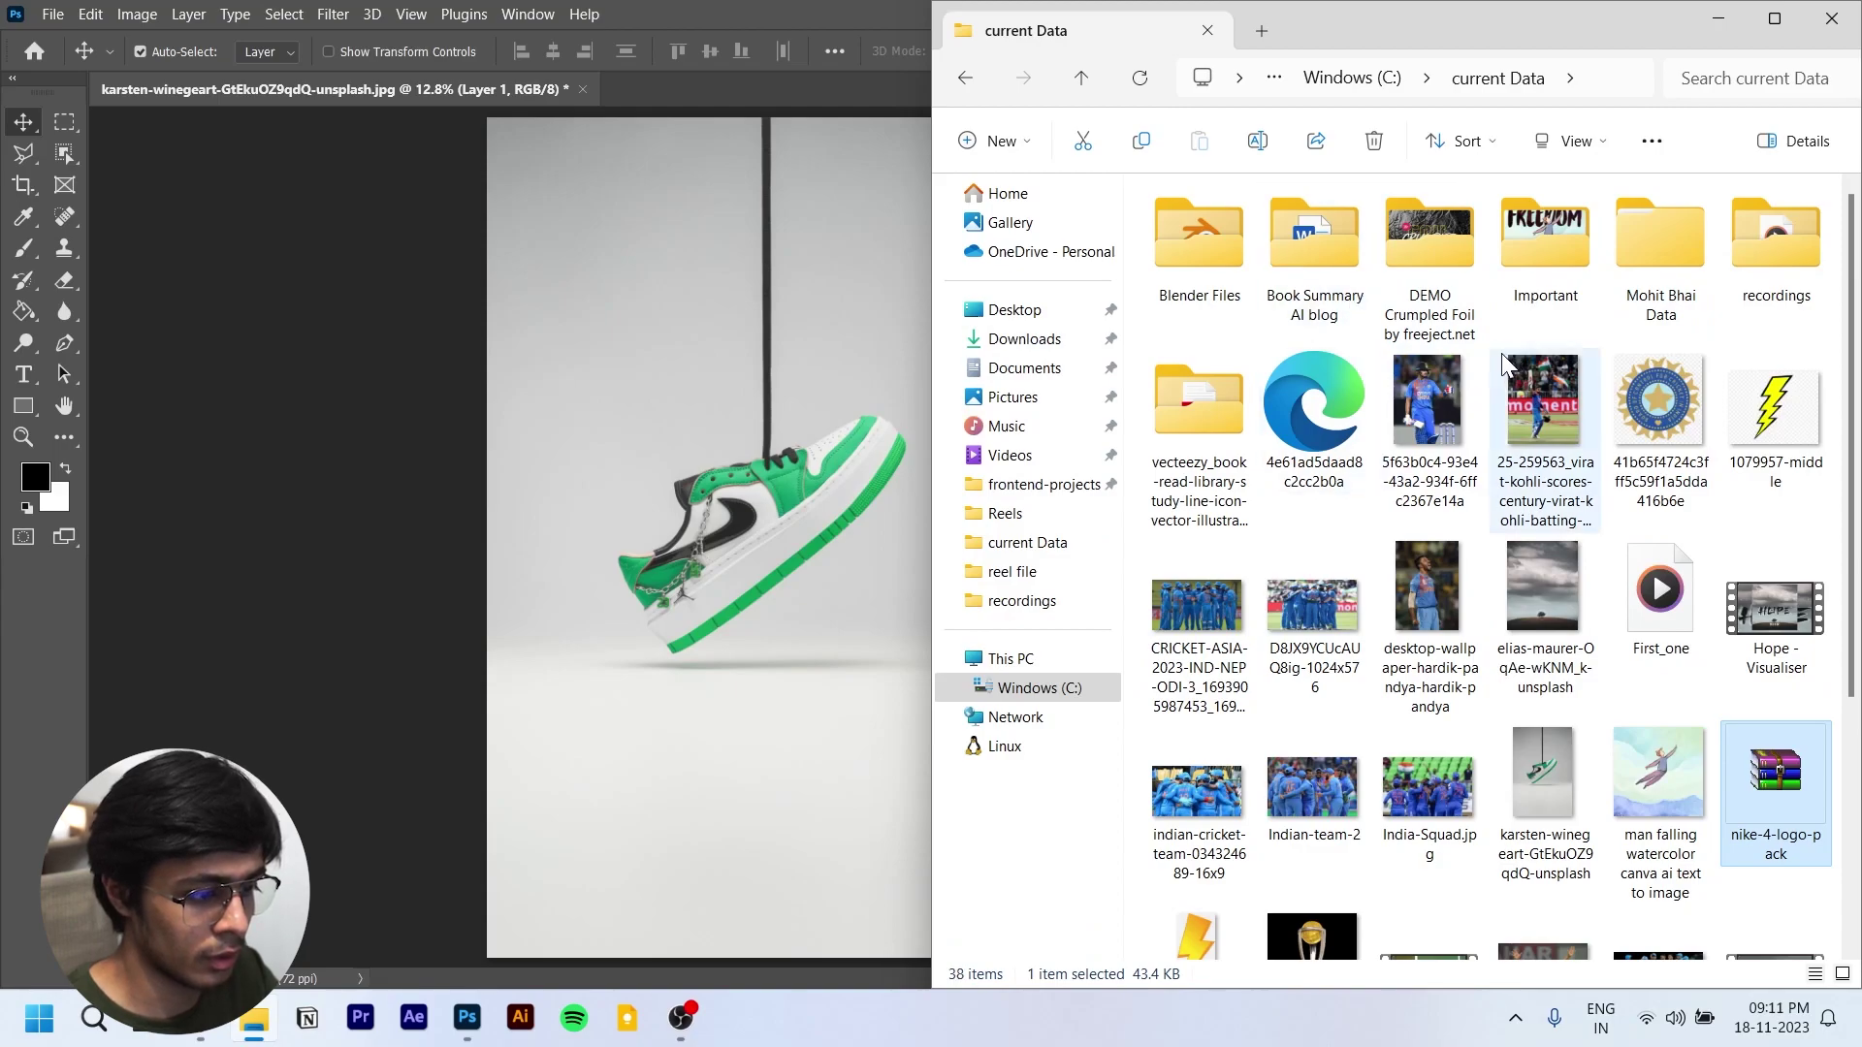
{"action": "scroll", "coordinate": [1499, 355], "scroll_direction": "down", "scroll_amount": 4}
{"action": "left_click", "coordinate": [1330, 910]}
{"action": "double_click", "coordinate": [1331, 910]}
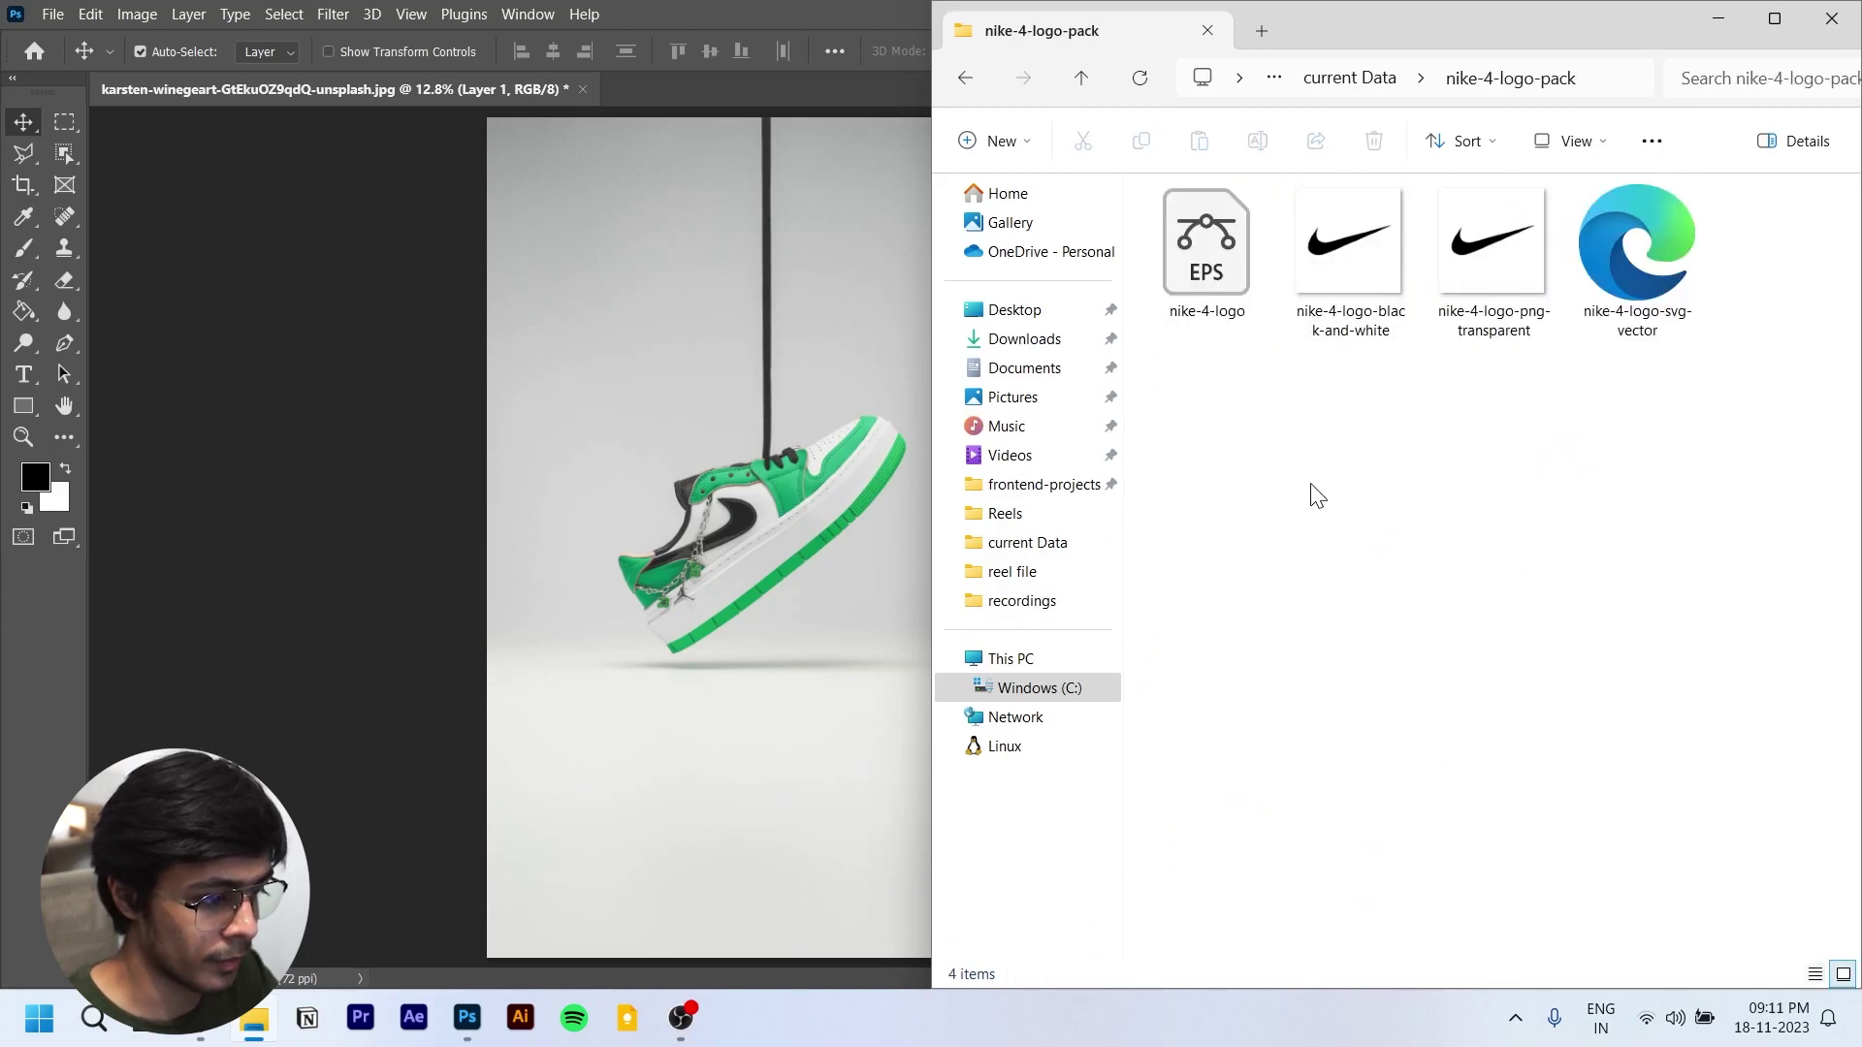
Step: Place the nike-4-logo-png-transparent image from File Explorer into the Photoshop document, scaled to about 191%
{"action": "left_click_drag", "start_coordinate": [1487, 268], "coordinate": [1028, 360]}
{"action": "left_click", "coordinate": [1200, 50]}
{"action": "key", "text": "ctrl+t"}
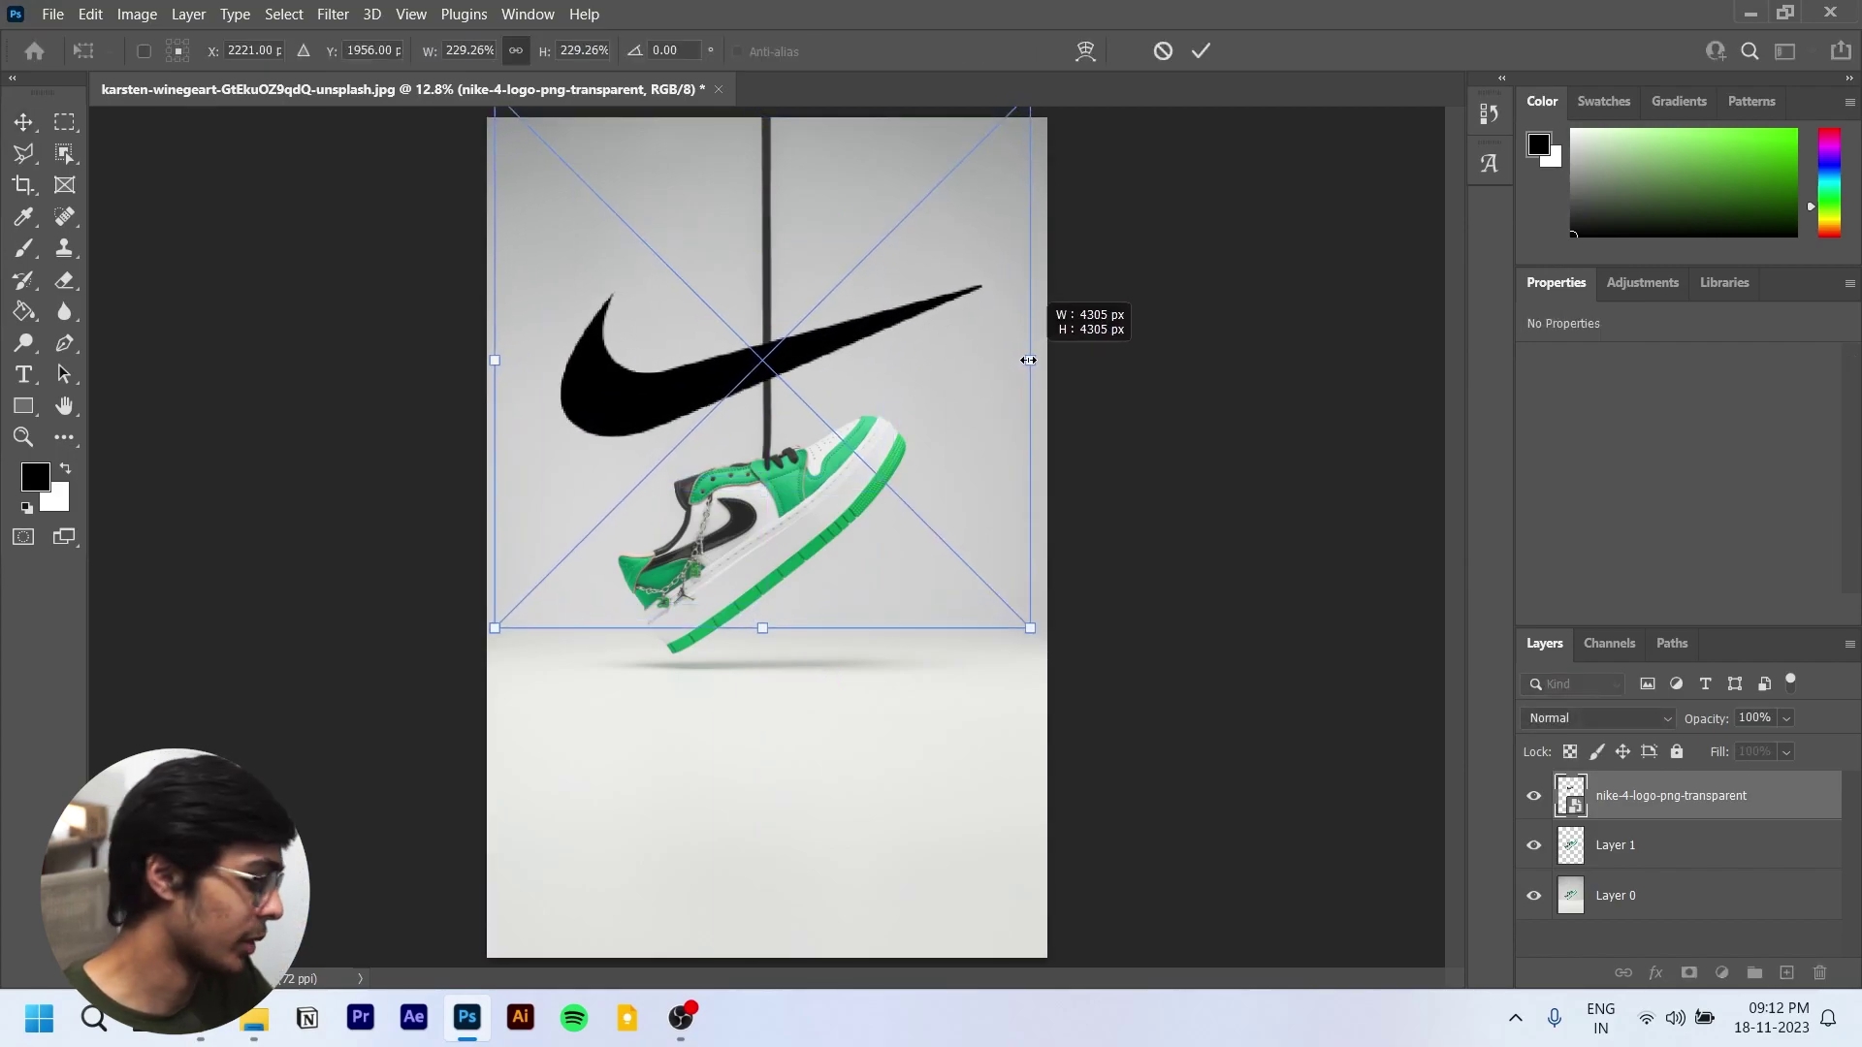
{"action": "left_click_drag", "start_coordinate": [1028, 359], "coordinate": [982, 403]}
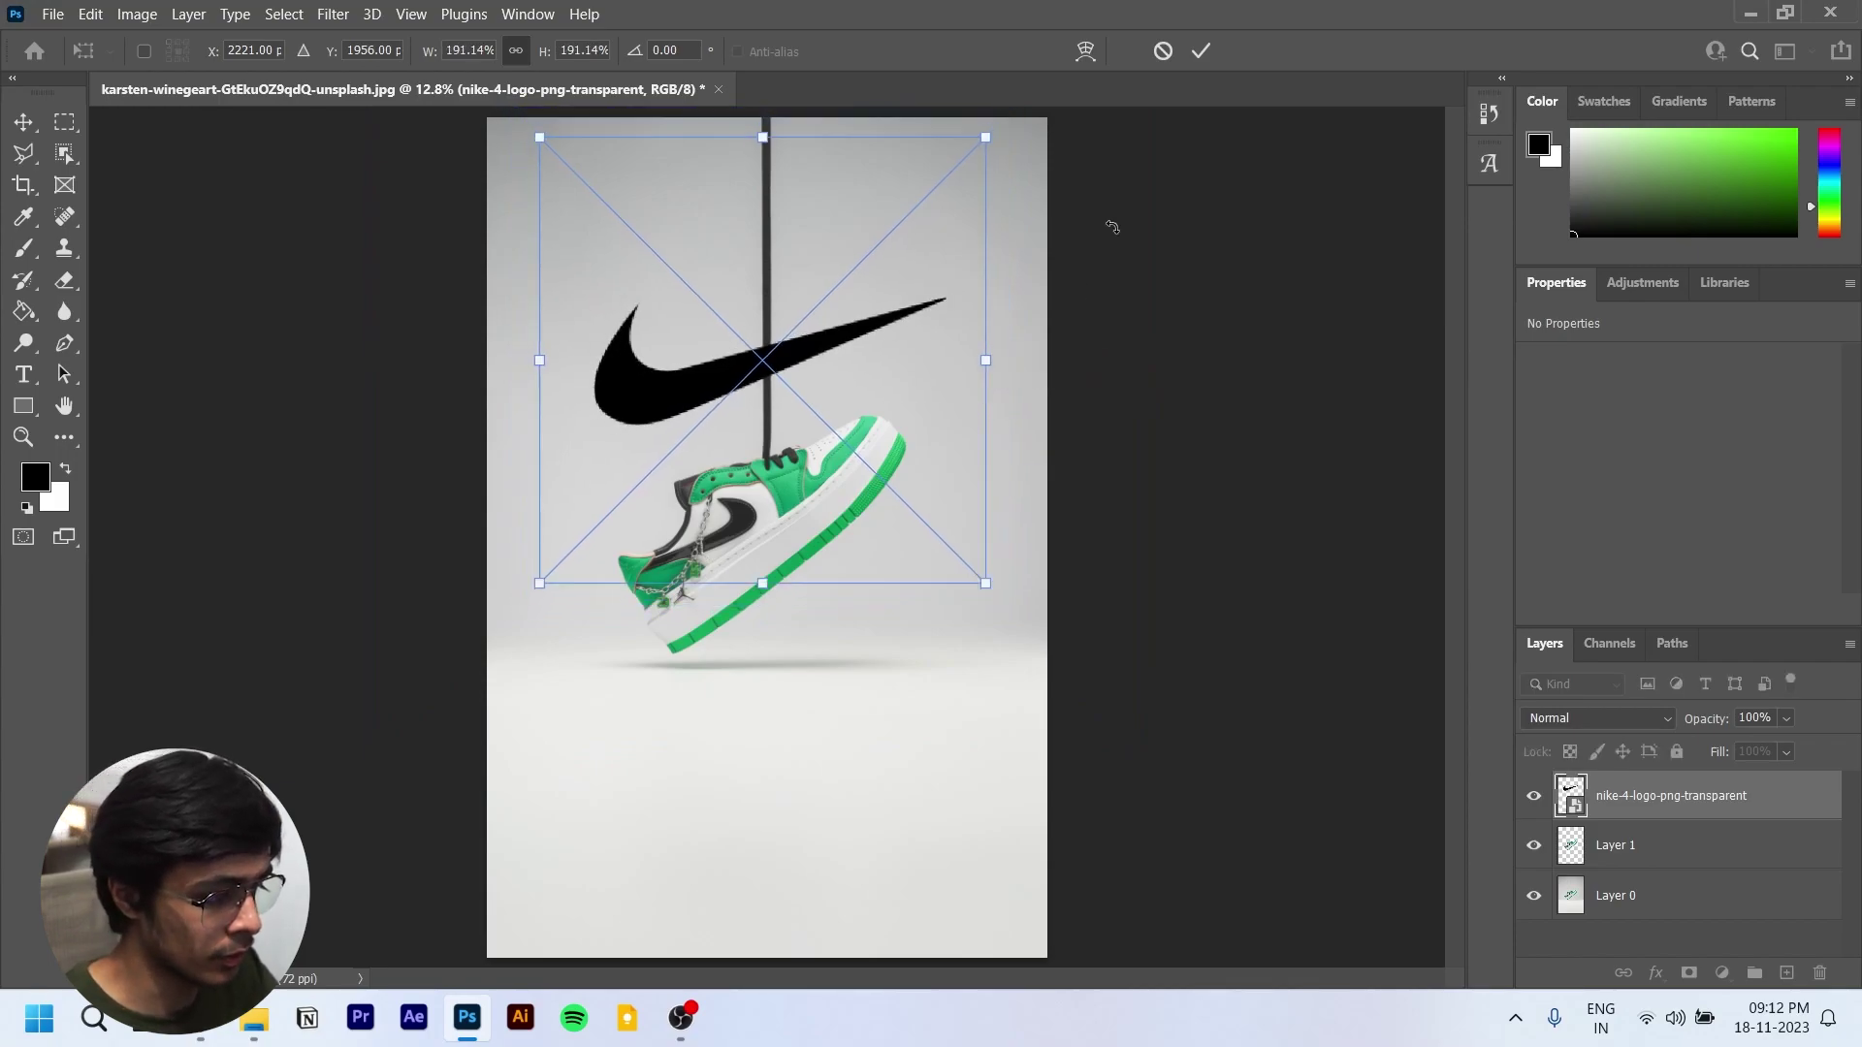
{"action": "left_click", "coordinate": [1201, 54]}
Step: Move the Nike logo down over the sneaker and reorder its layer directly beneath the sneaker cutout, Layer 1
{"action": "scroll", "coordinate": [773, 393], "scroll_direction": "up", "scroll_amount": 3}
{"action": "left_click_drag", "start_coordinate": [790, 346], "coordinate": [777, 659]}
{"action": "scroll", "coordinate": [786, 650], "scroll_direction": "down", "scroll_amount": 2}
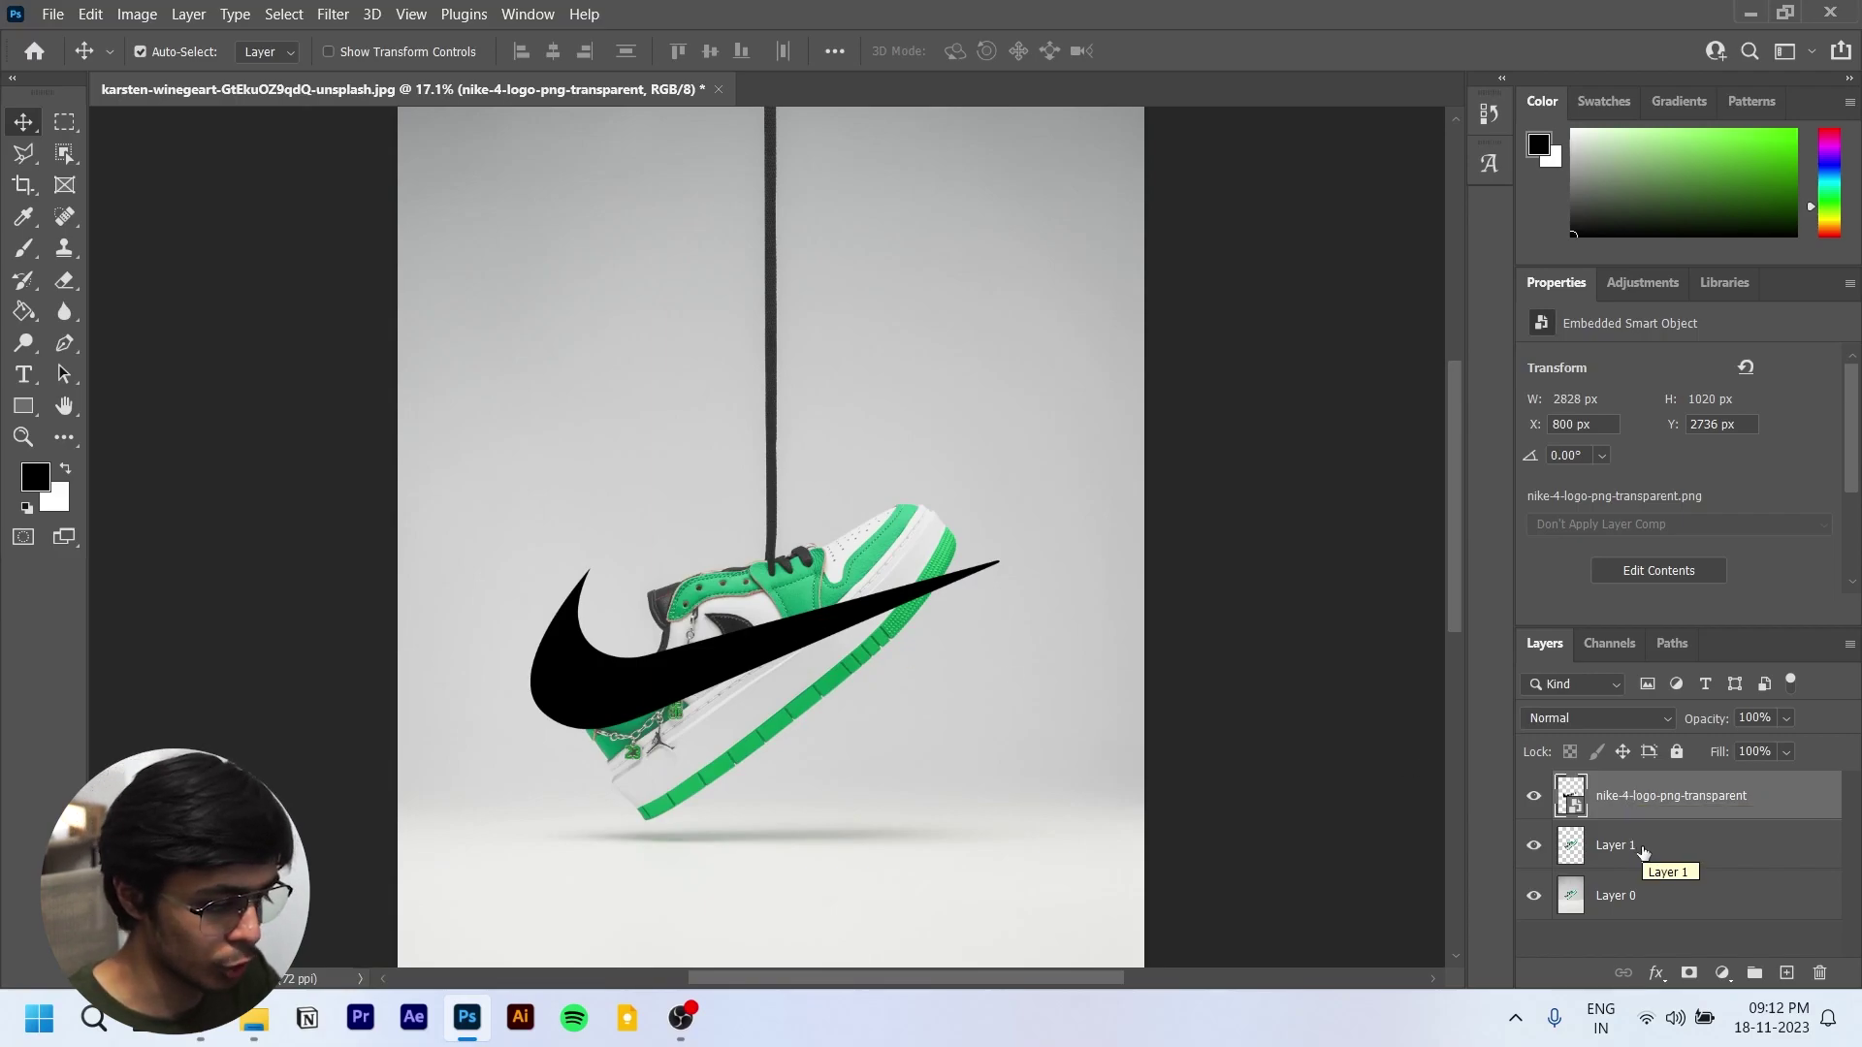
{"action": "left_click_drag", "start_coordinate": [1629, 786], "coordinate": [1650, 863]}
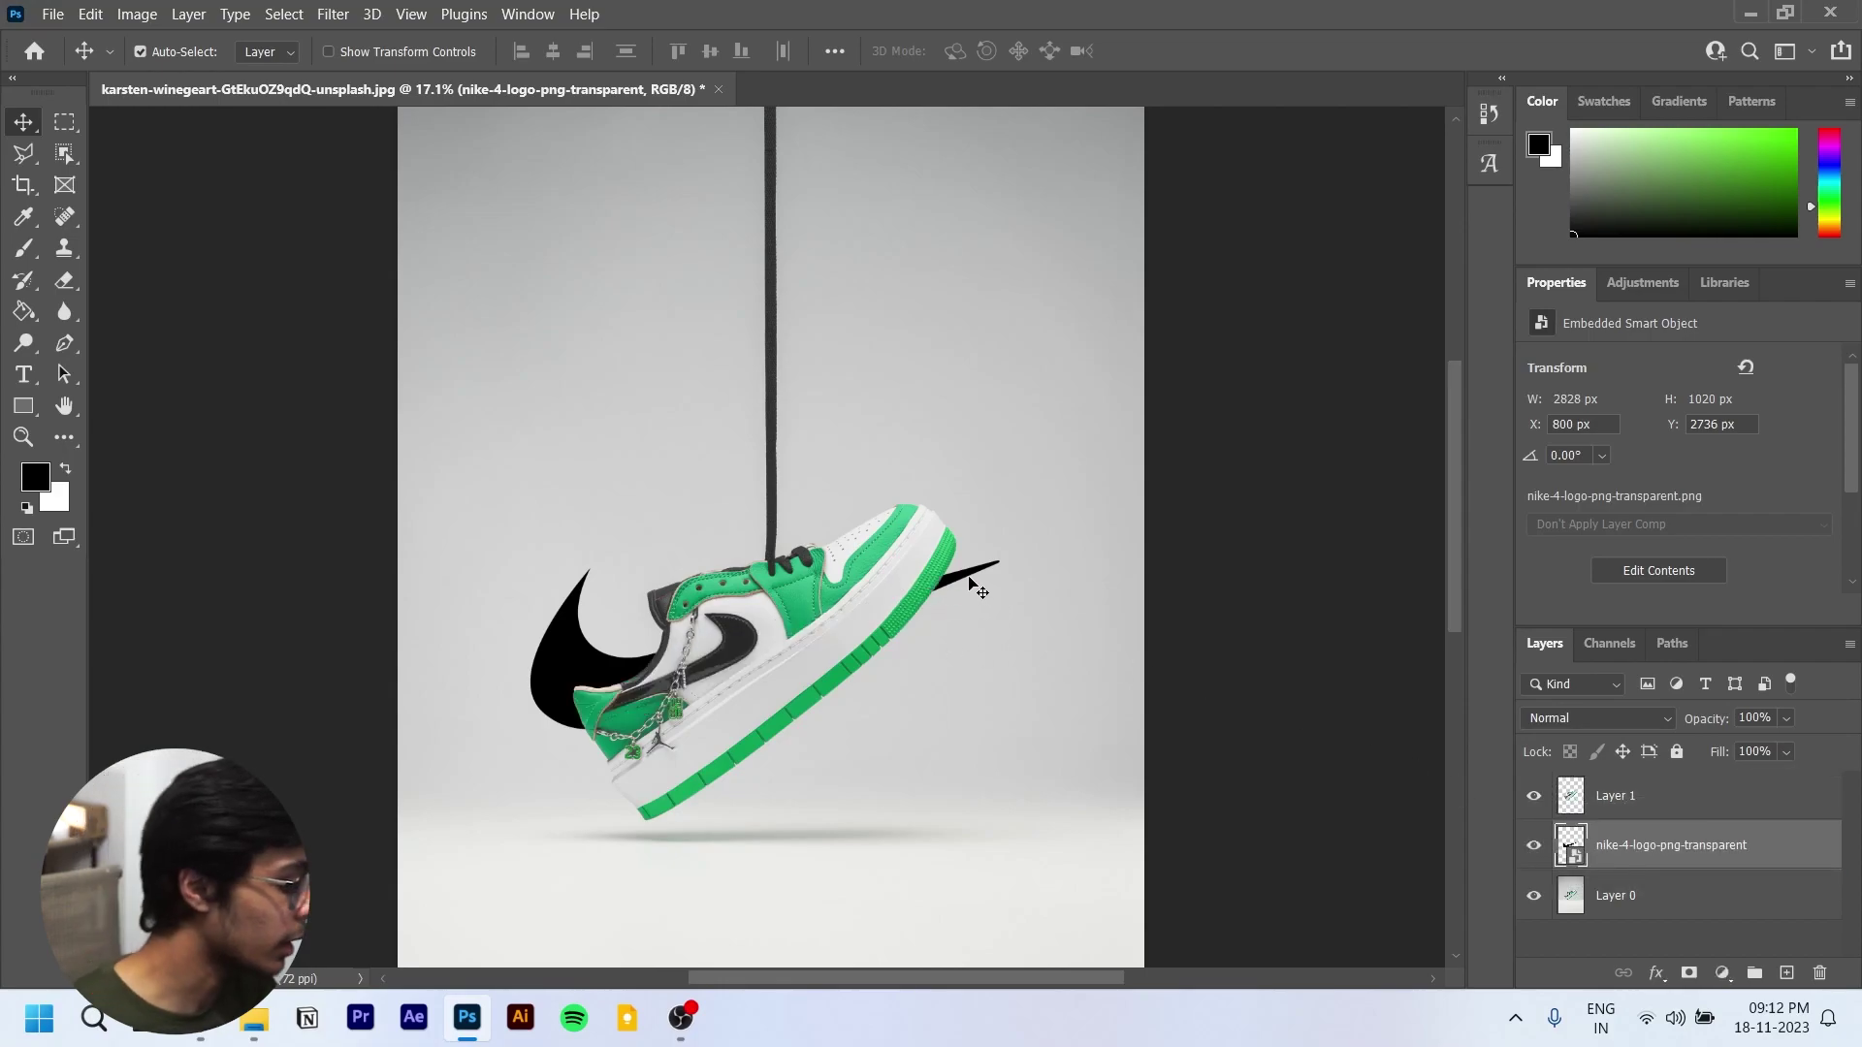
Step: Enlarge the Nike logo behind the sneaker to about 266% so the swoosh nearly spans the photo's width
{"action": "key", "text": "ctrl+t"}
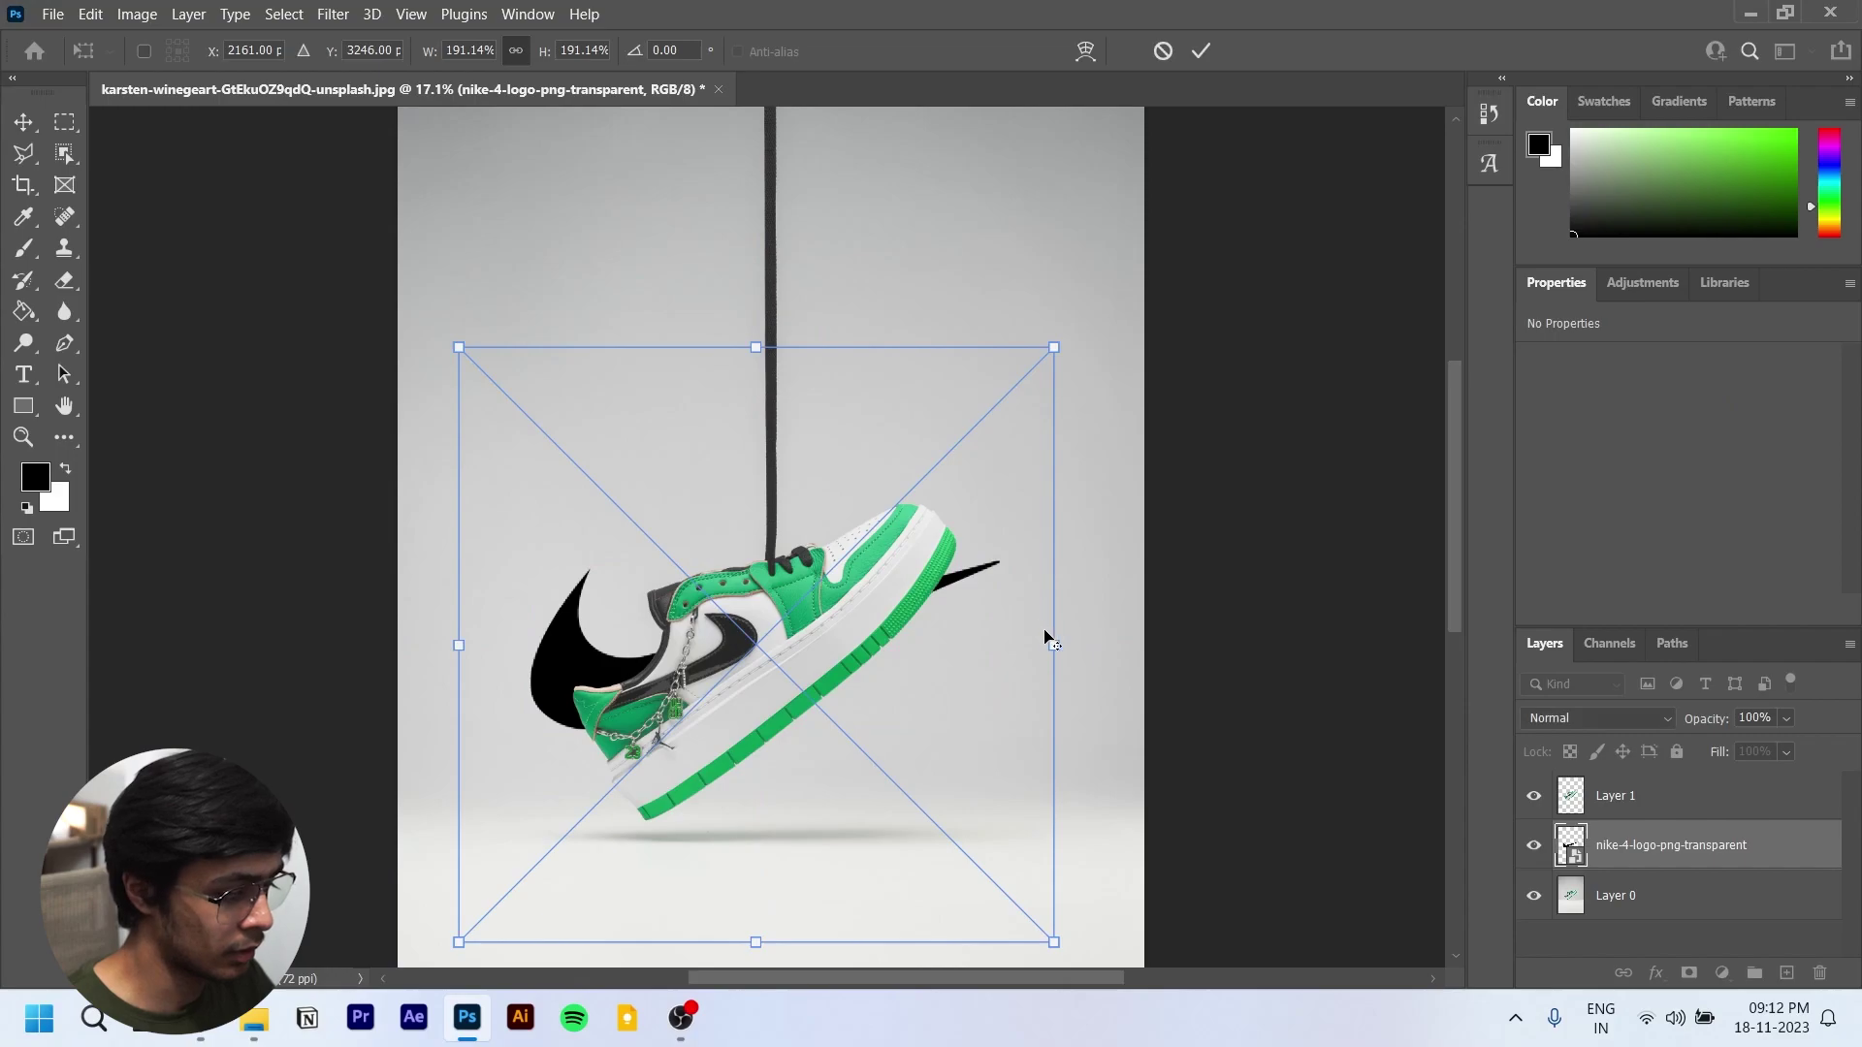
{"action": "left_click_drag", "start_coordinate": [1053, 644], "coordinate": [1170, 644]}
{"action": "scroll", "coordinate": [1067, 572], "scroll_direction": "down", "scroll_amount": 1}
{"action": "scroll", "coordinate": [1075, 568], "scroll_direction": "down", "scroll_amount": 1}
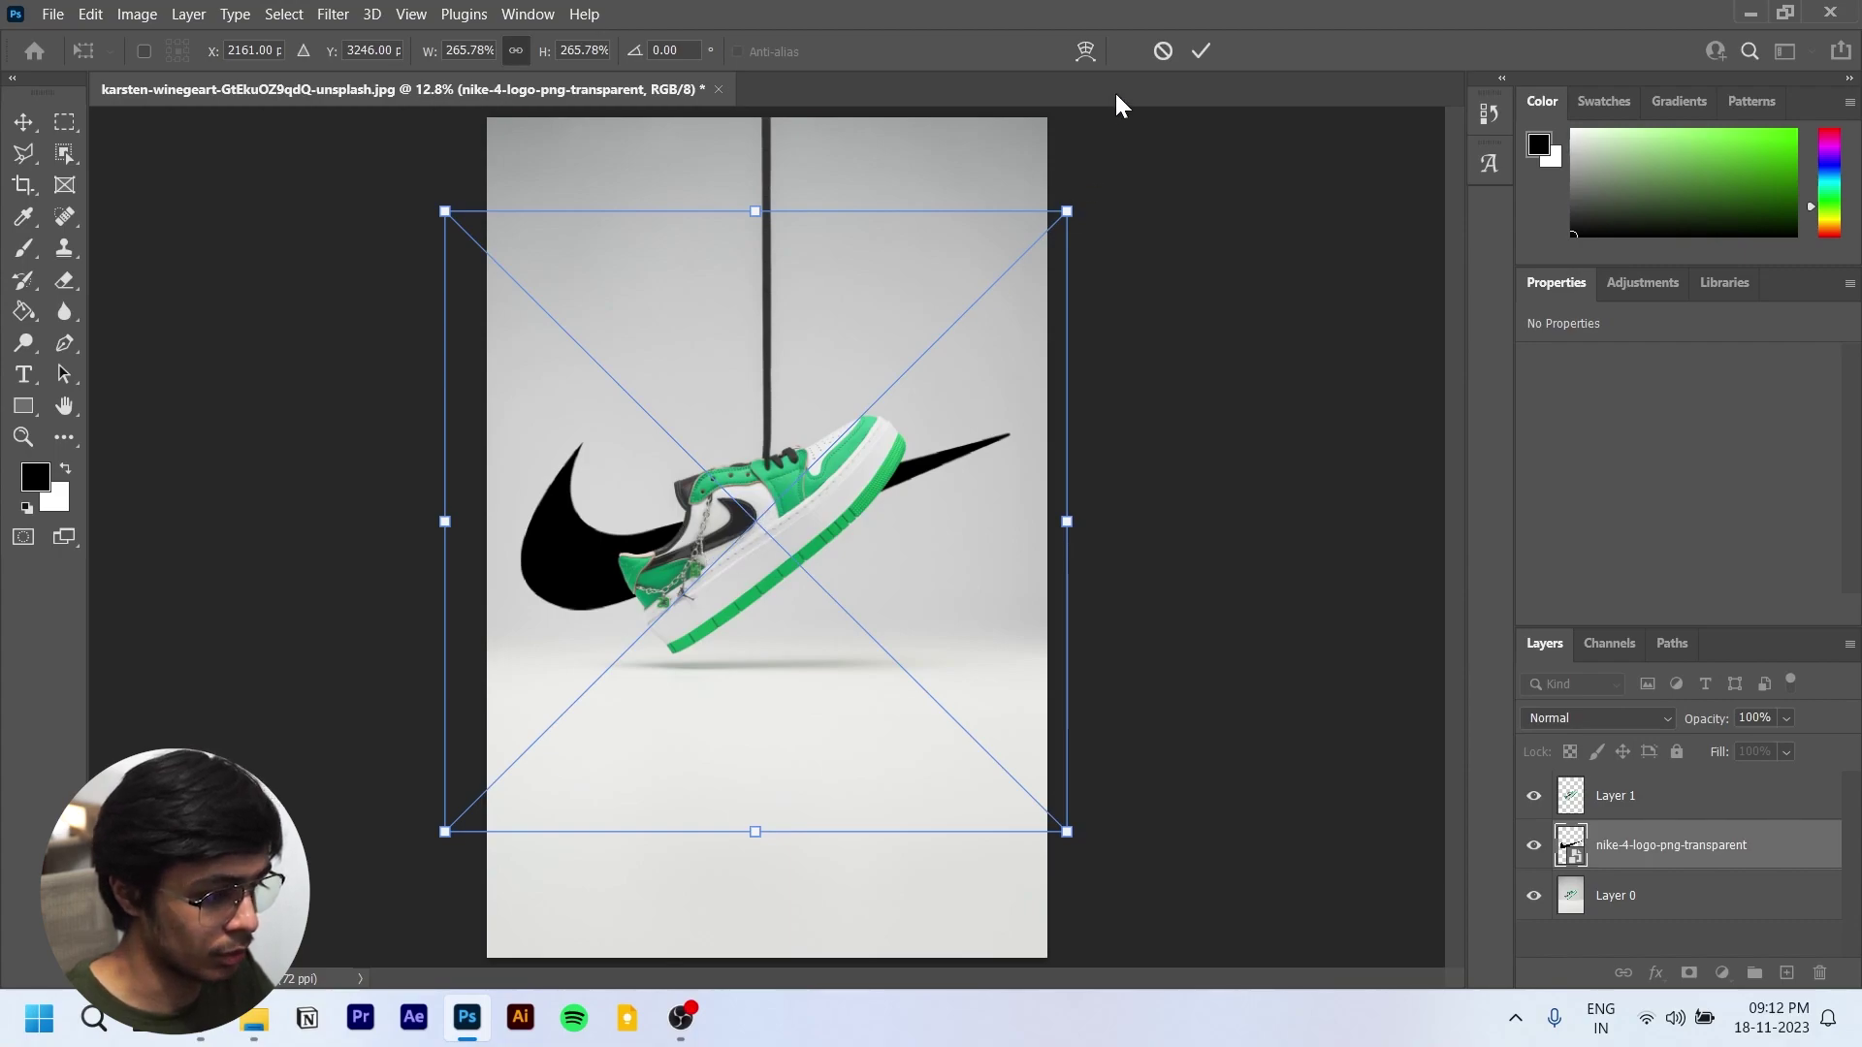
{"action": "left_click", "coordinate": [1199, 50]}
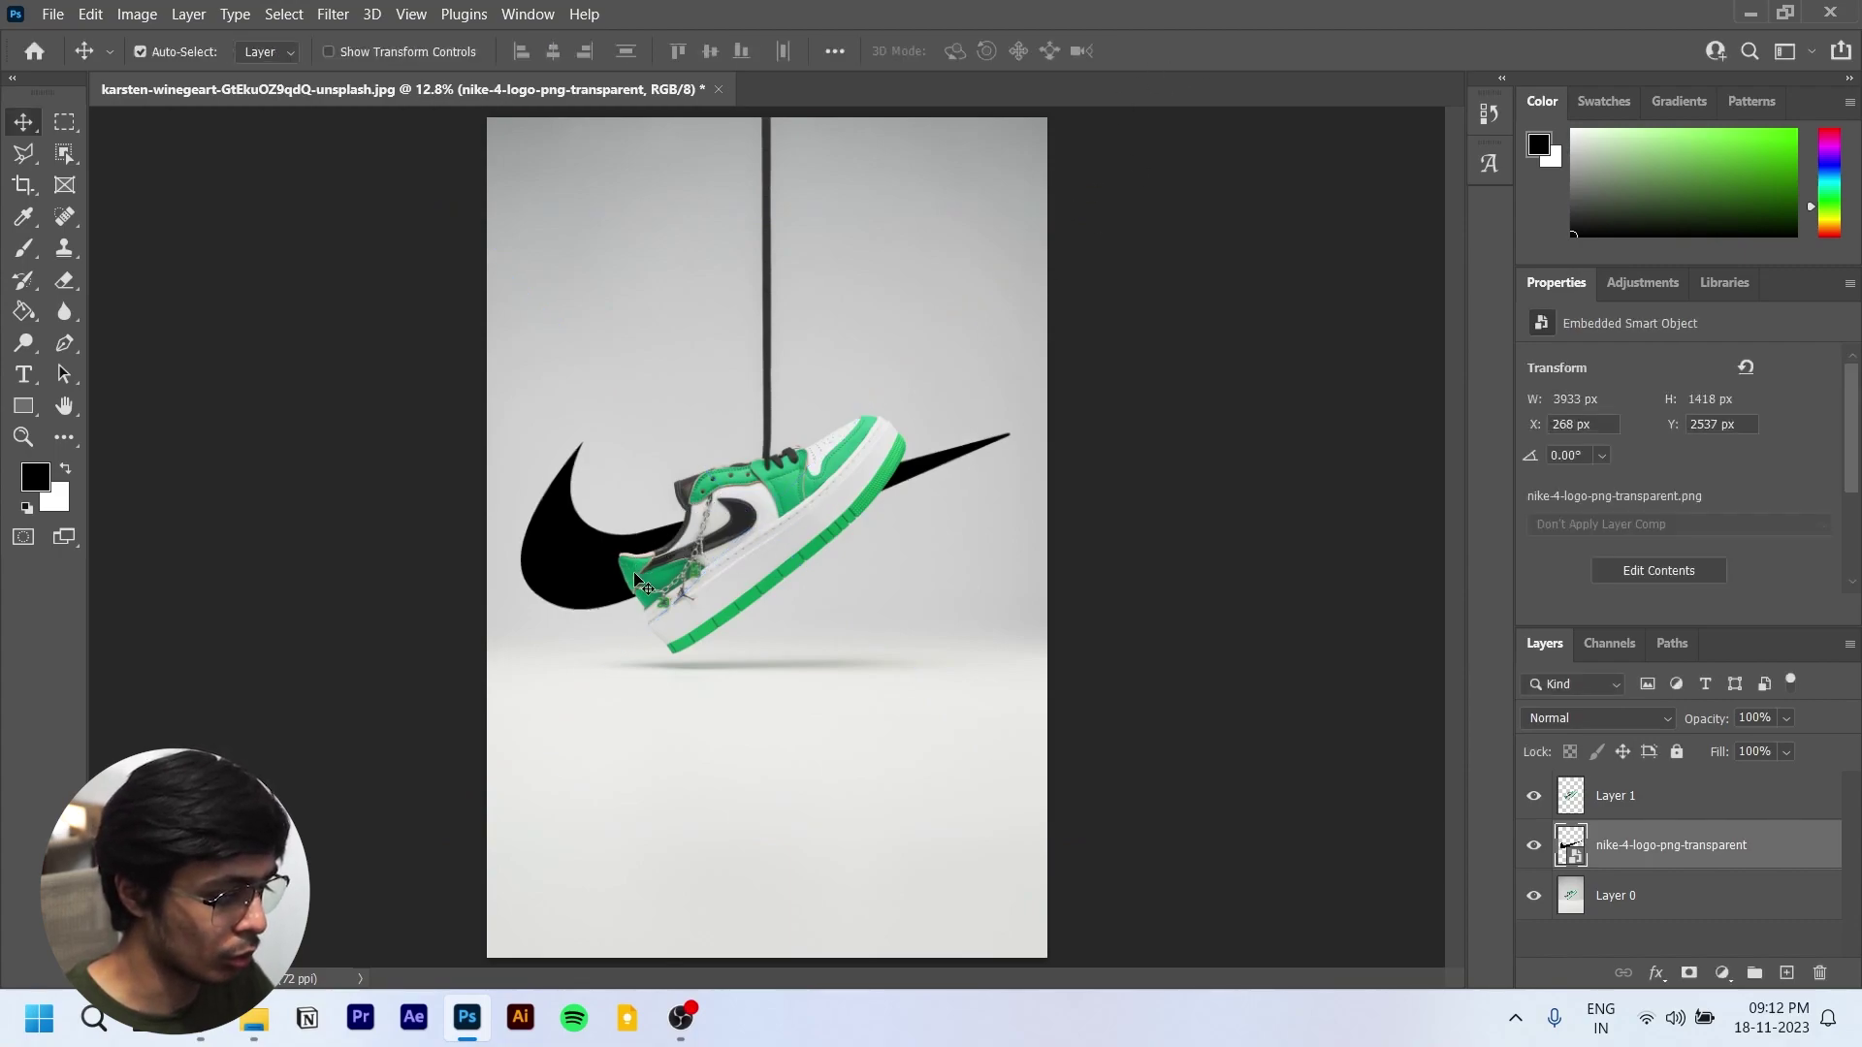
Step: Rasterize the nike-4-logo-png-transparent smart object into a regular pixel layer
{"action": "scroll", "coordinate": [1724, 497], "scroll_direction": "down", "scroll_amount": 3}
{"action": "scroll", "coordinate": [1724, 495], "scroll_direction": "up", "scroll_amount": 3}
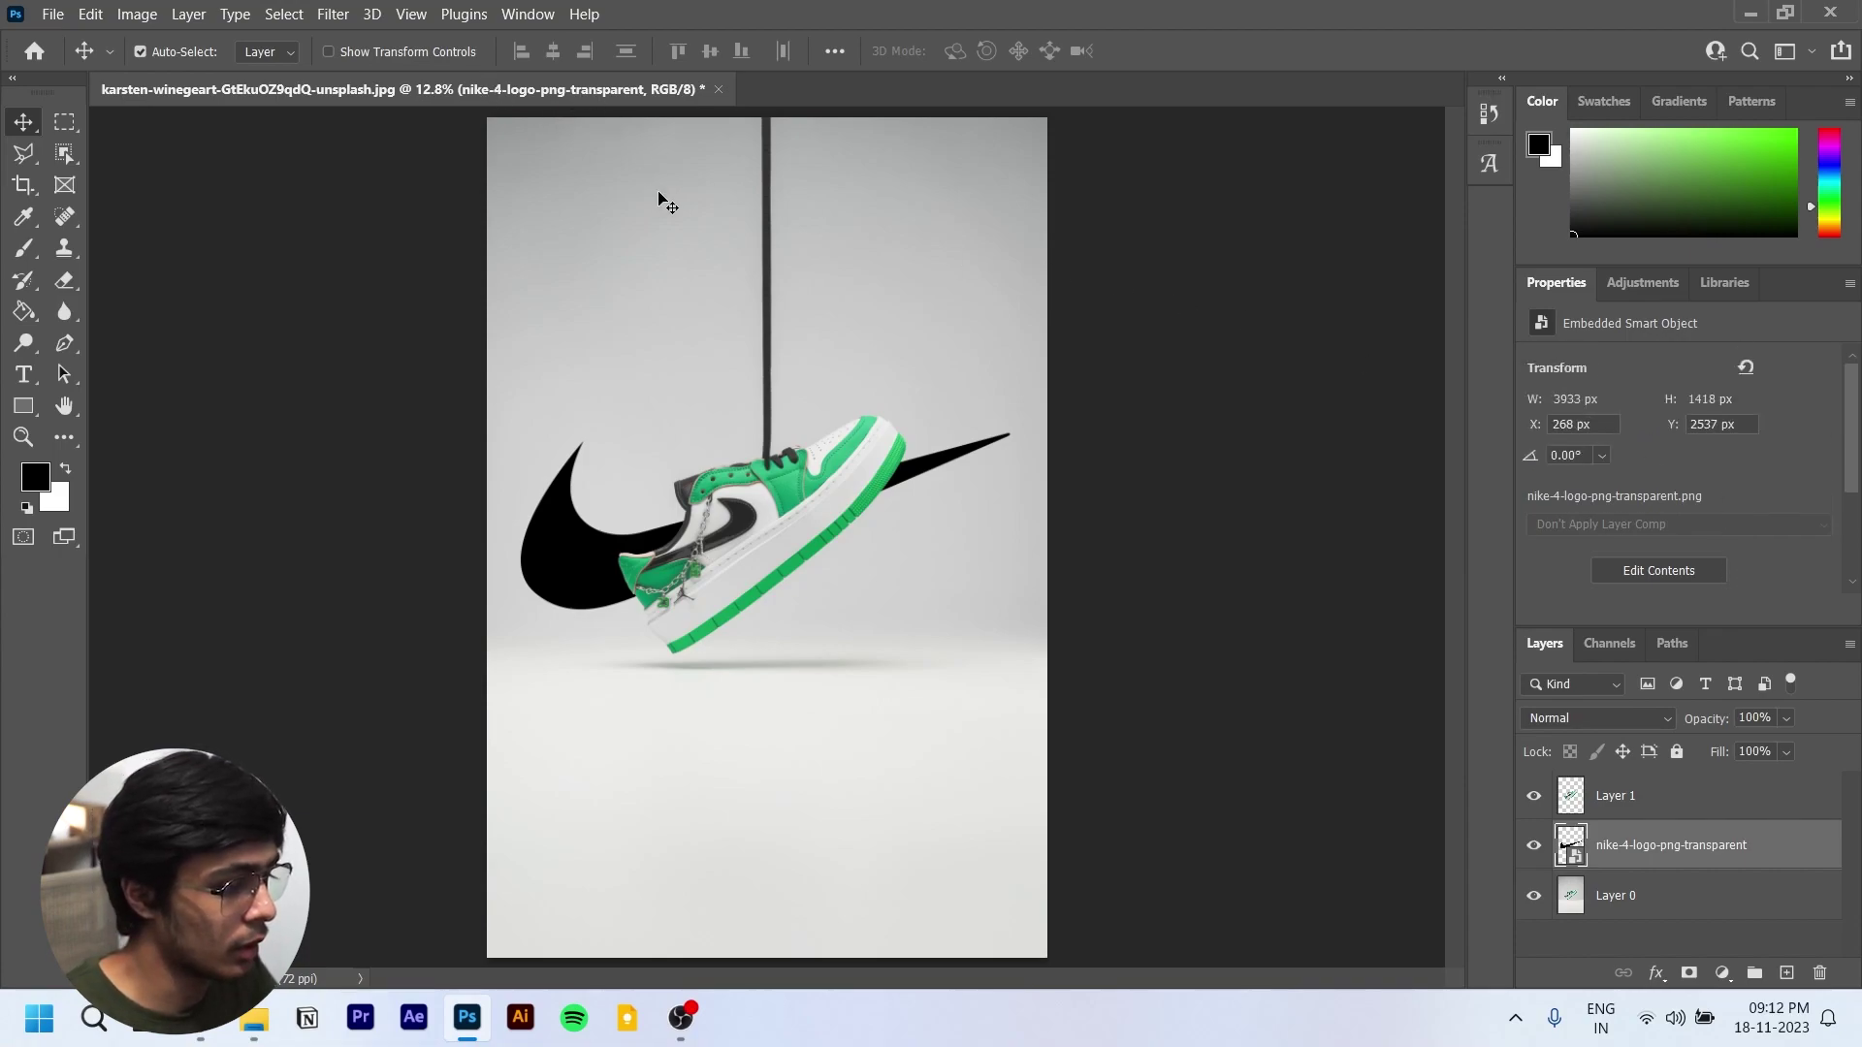
{"action": "key", "text": "ctrl+t"}
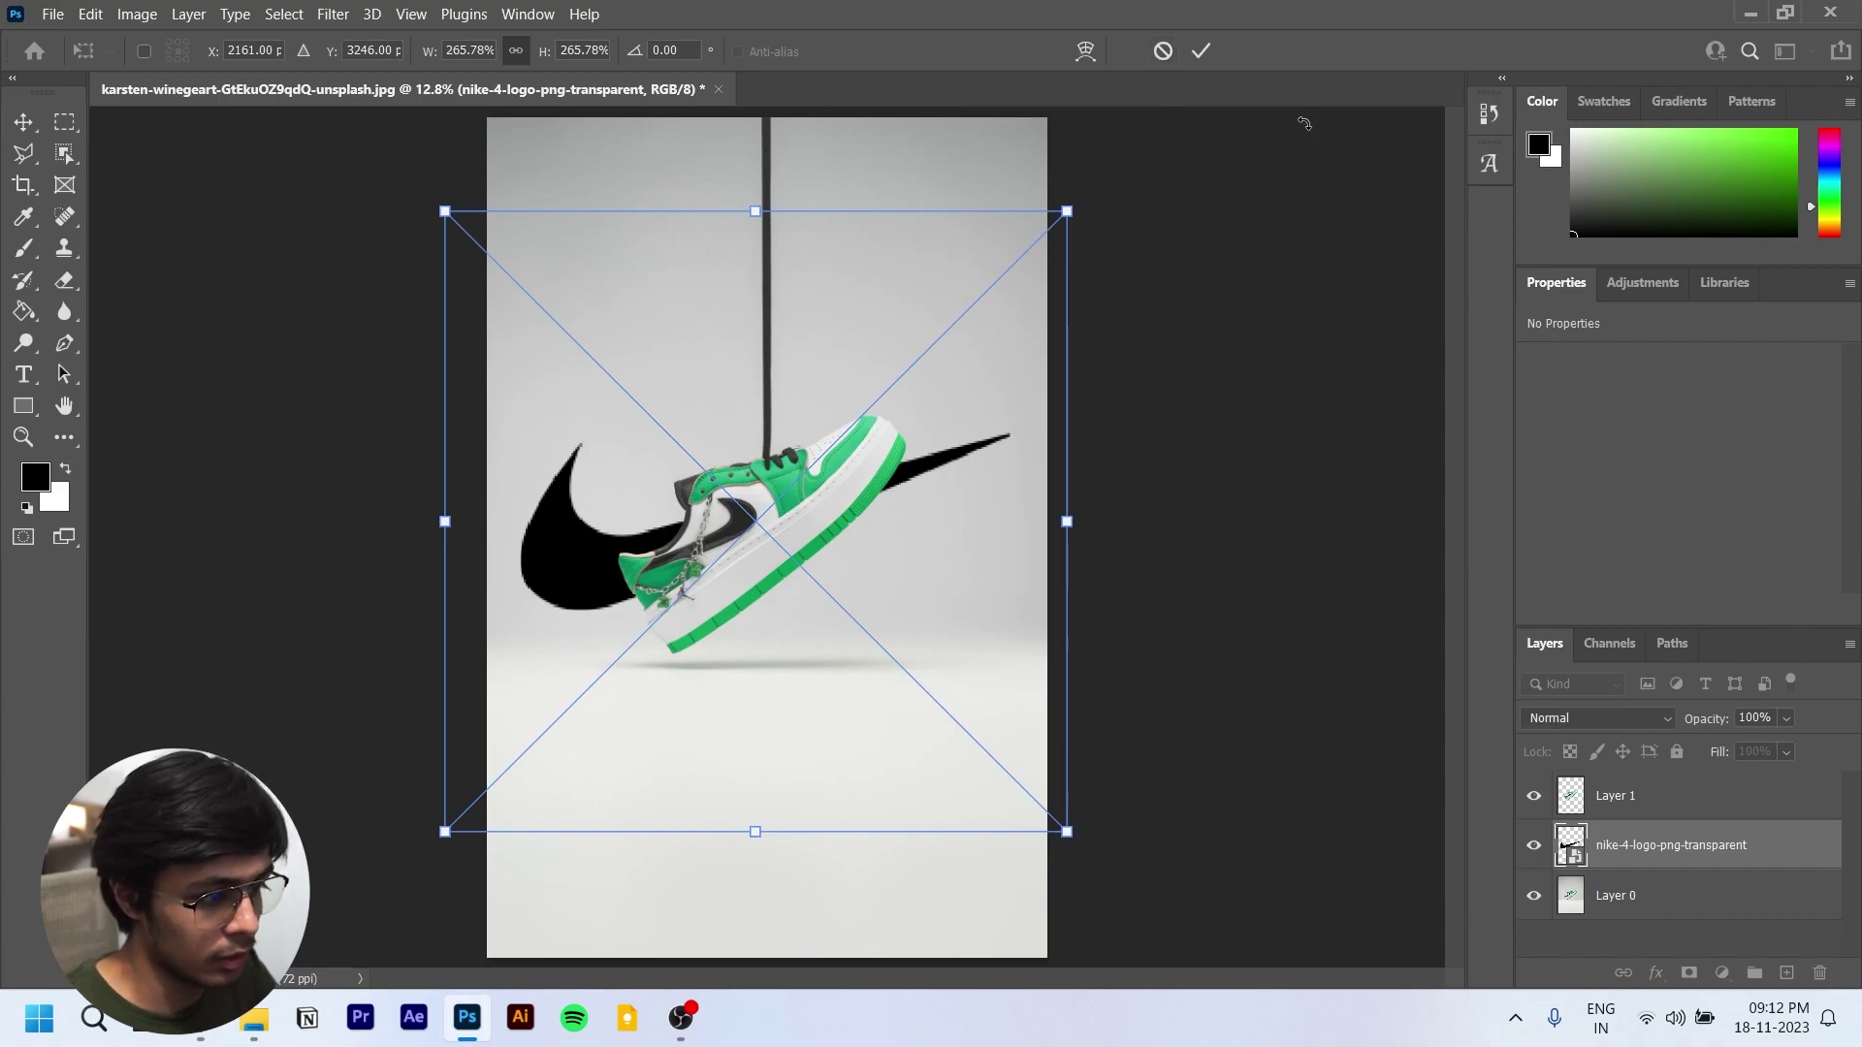
{"action": "left_click", "coordinate": [1201, 51]}
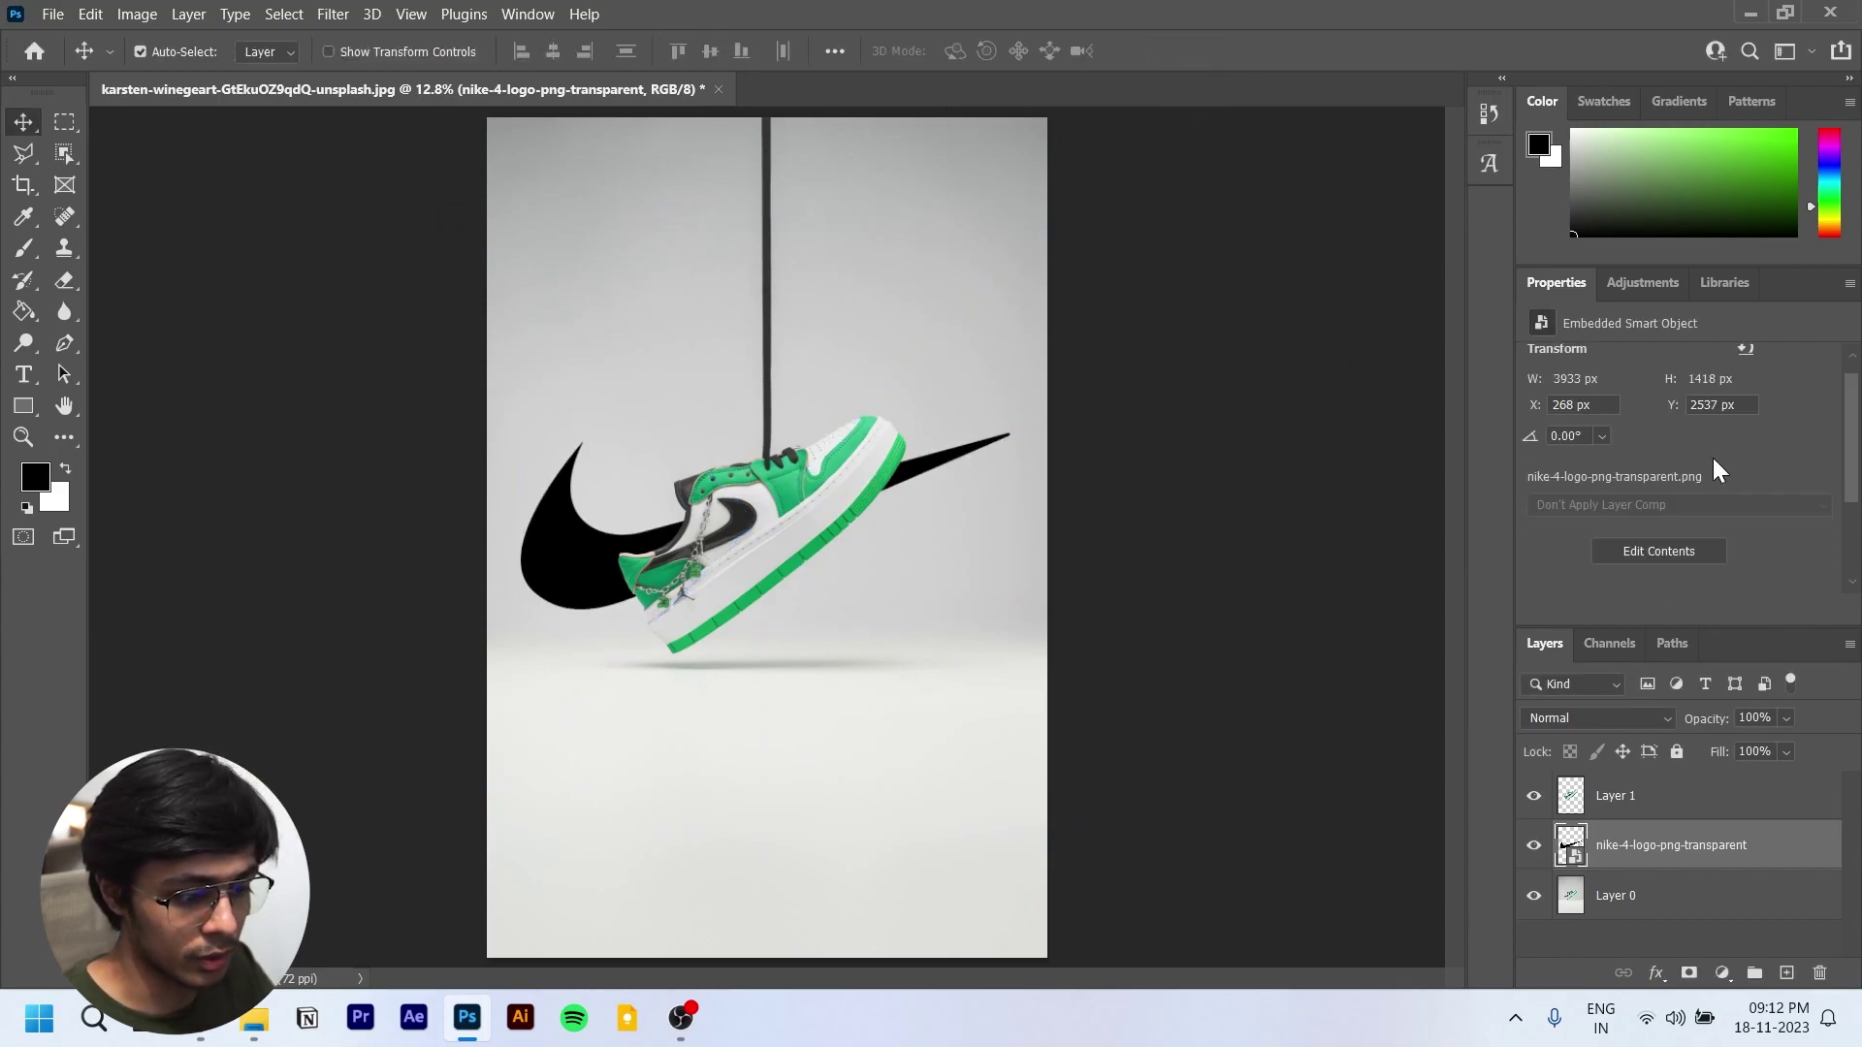
{"action": "scroll", "coordinate": [1713, 462], "scroll_direction": "down", "scroll_amount": 2}
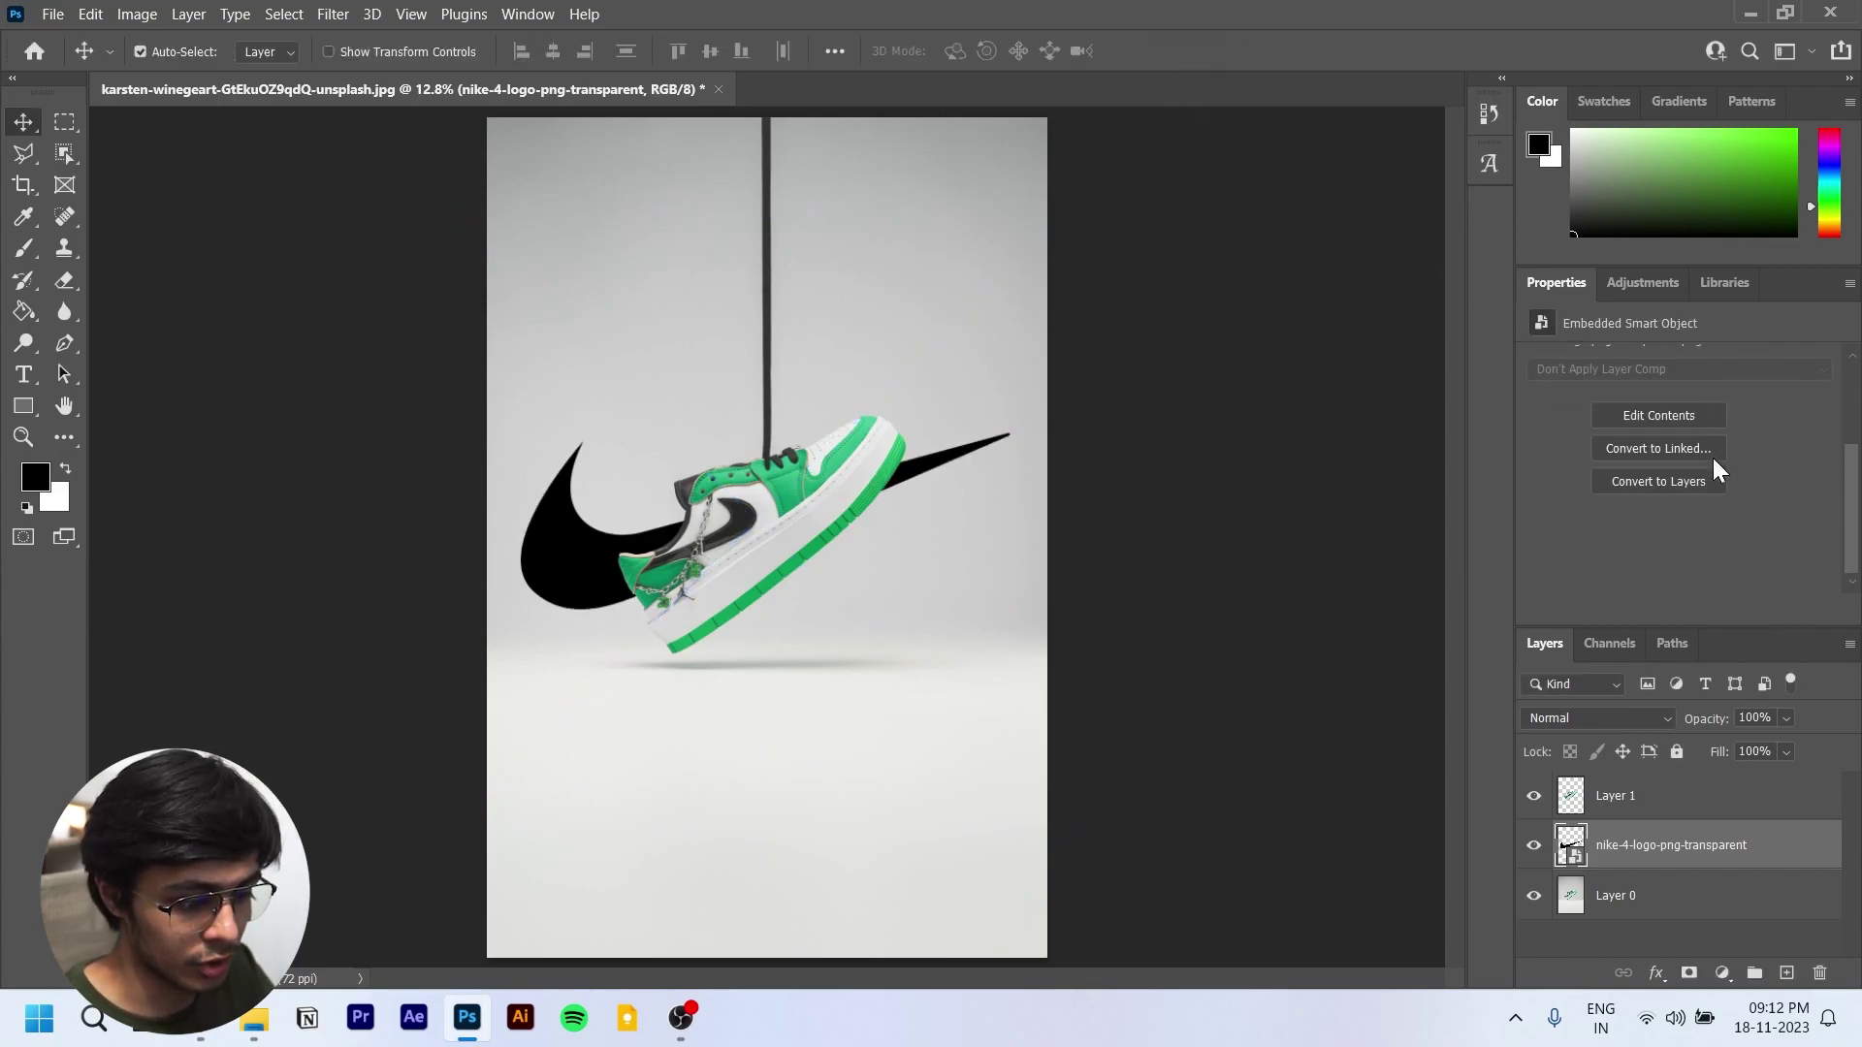
{"action": "right_click", "coordinate": [1611, 862]}
{"action": "left_click", "coordinate": [1410, 448]}
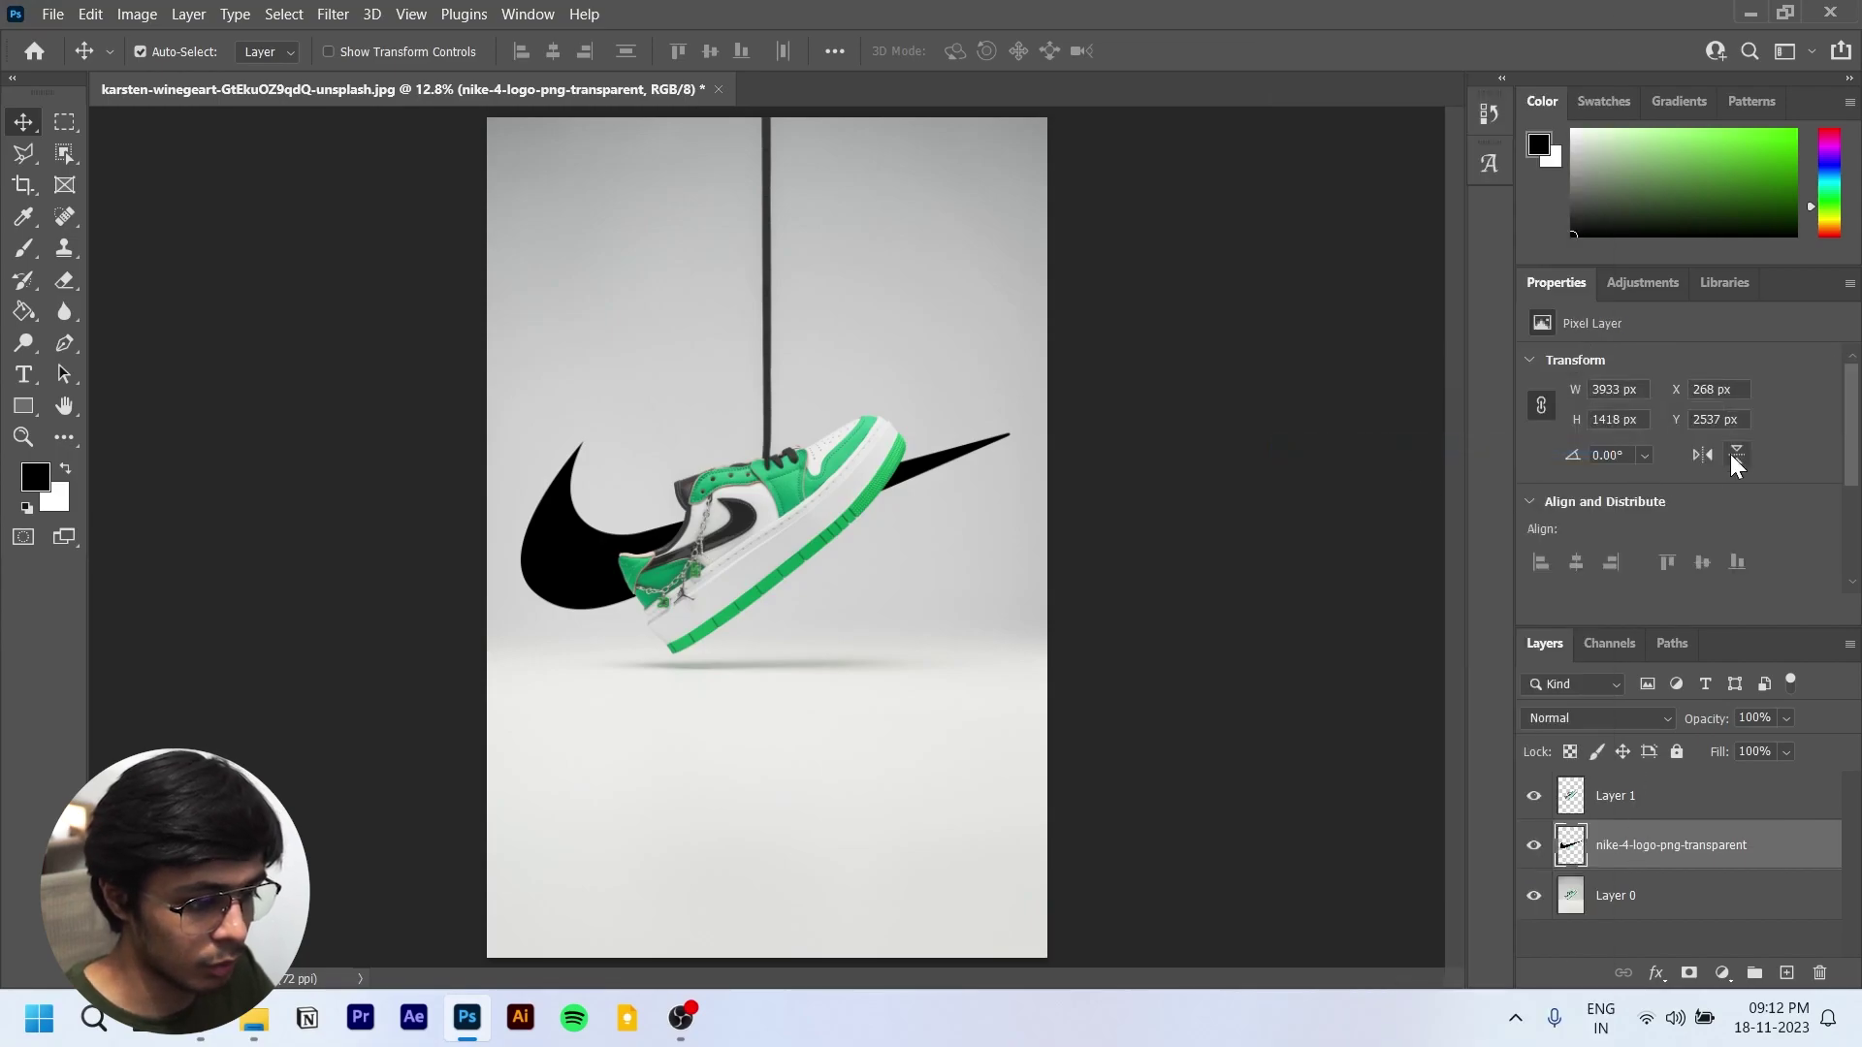
Step: Try flipping the Nike logo horizontally and repositioning and rotating it behind the sneaker
{"action": "left_click", "coordinate": [1705, 455]}
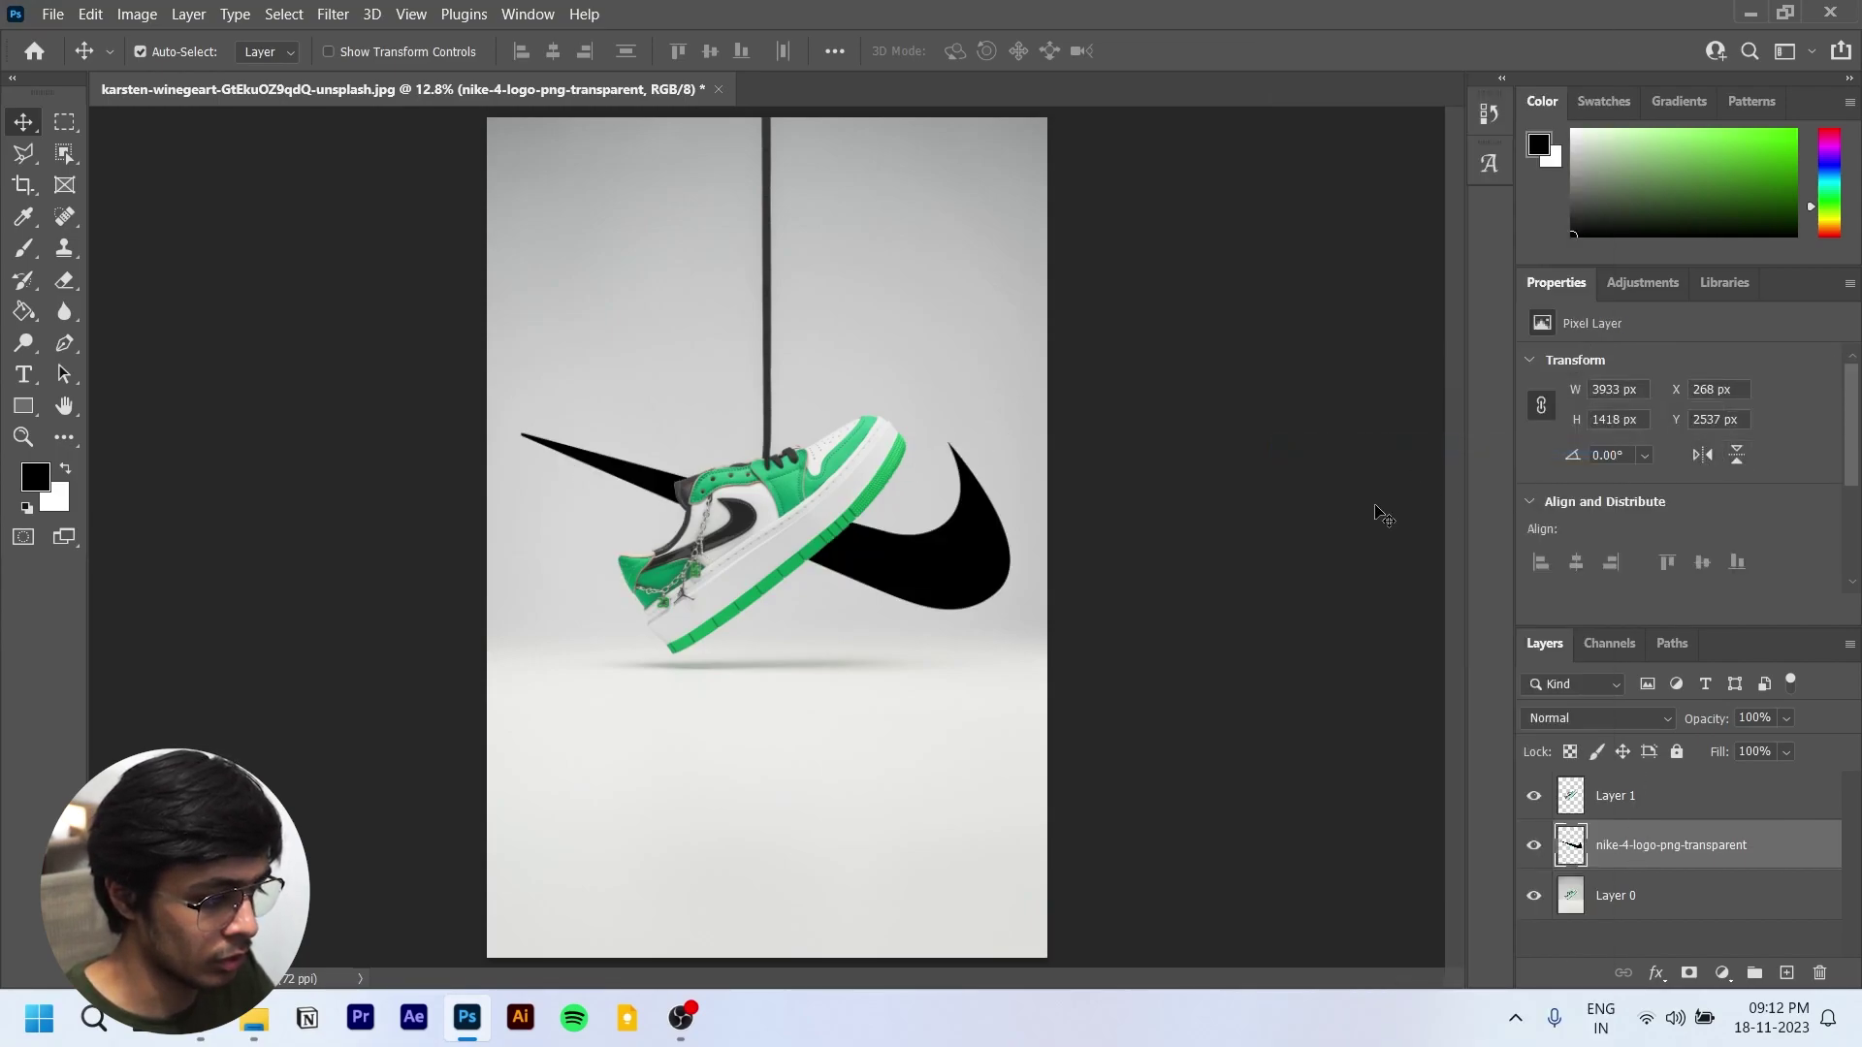
{"action": "left_click_drag", "start_coordinate": [942, 547], "coordinate": [949, 561]}
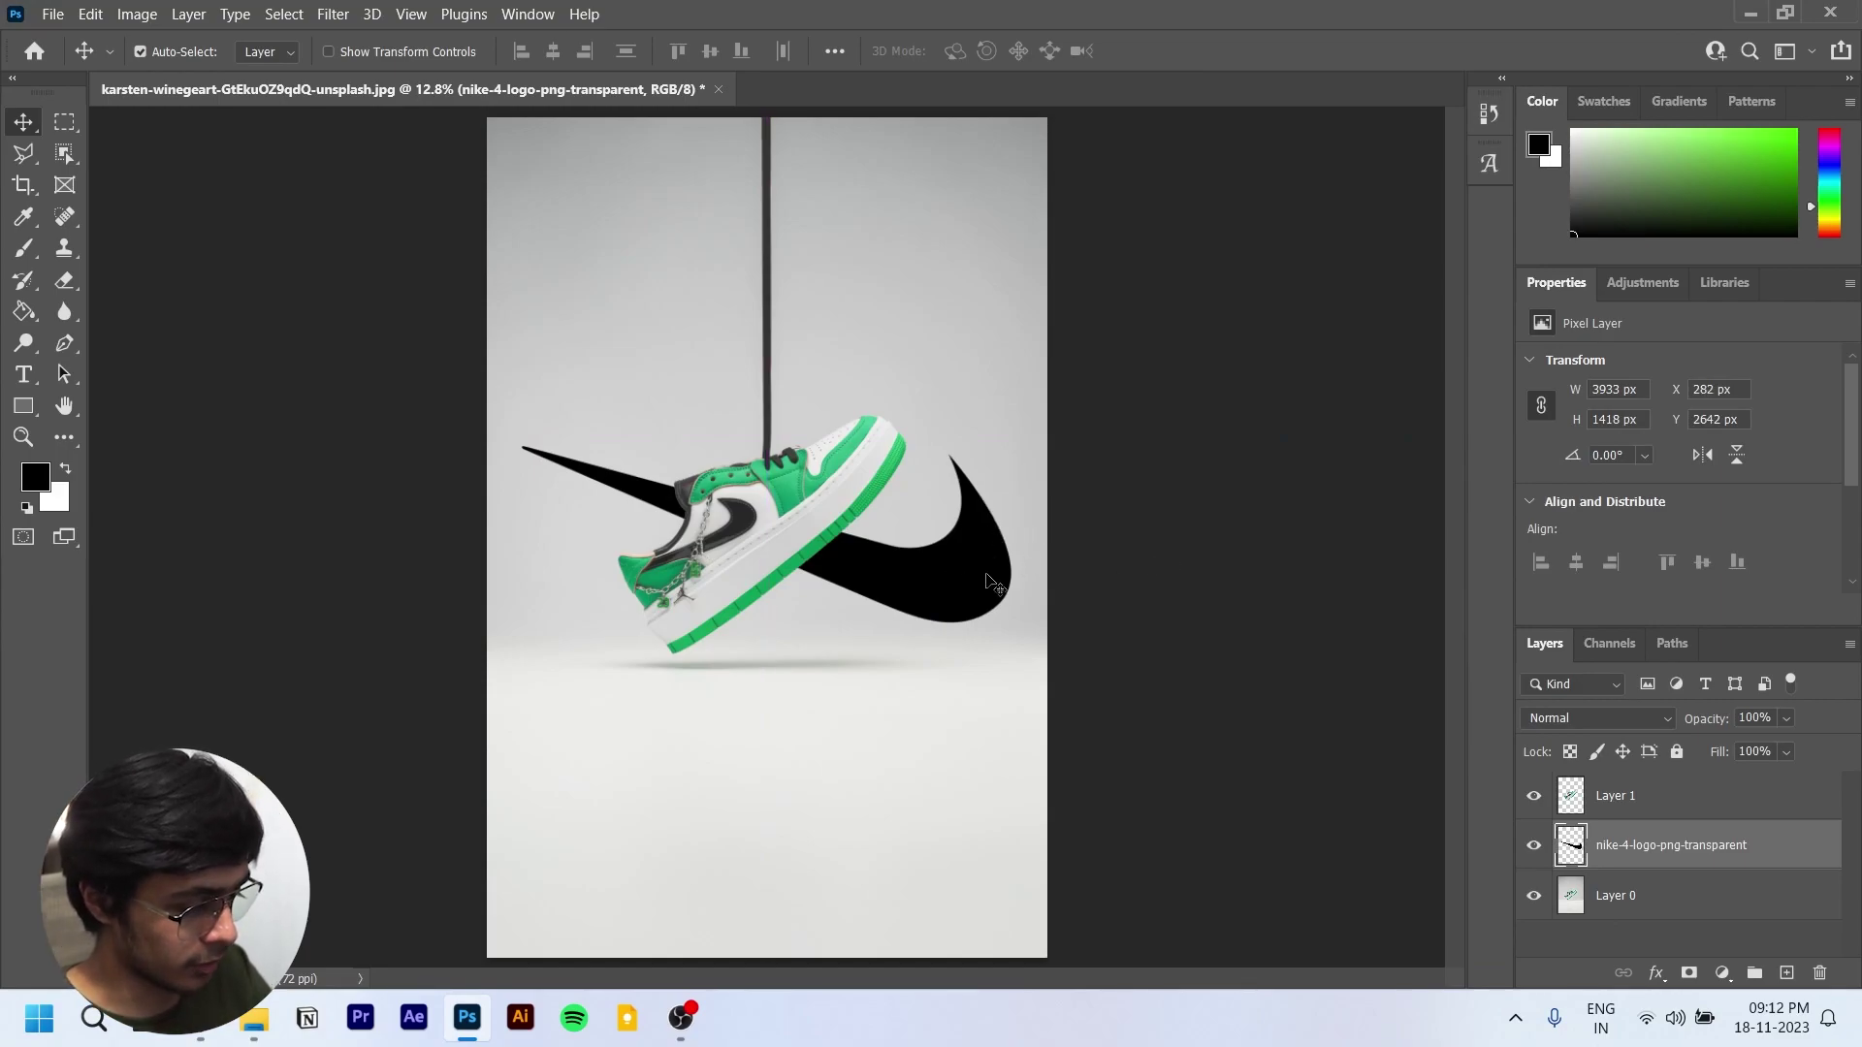
{"action": "key", "text": "ctrl+t"}
{"action": "left_click_drag", "start_coordinate": [1016, 445], "coordinate": [885, 253]}
{"action": "key", "text": "ctrl+z"}
{"action": "key", "text": "ctrl+z"}
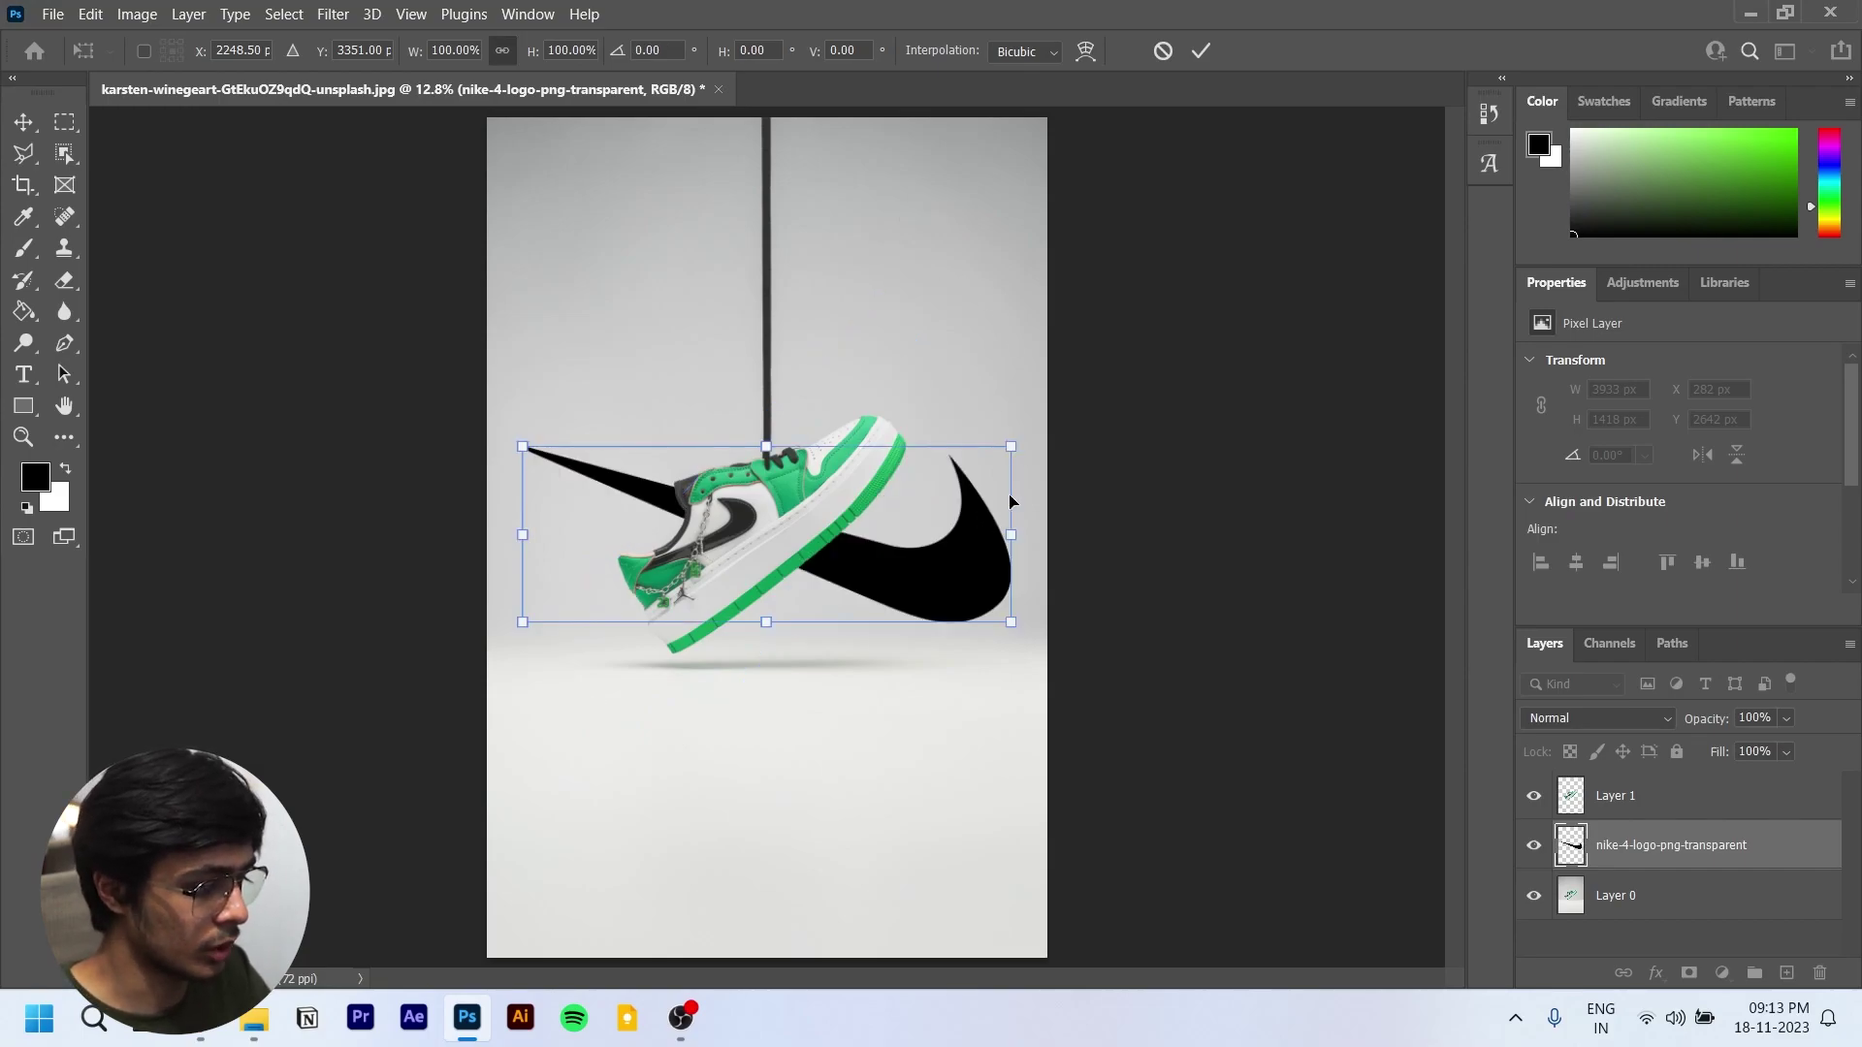
{"action": "key", "text": "Escape"}
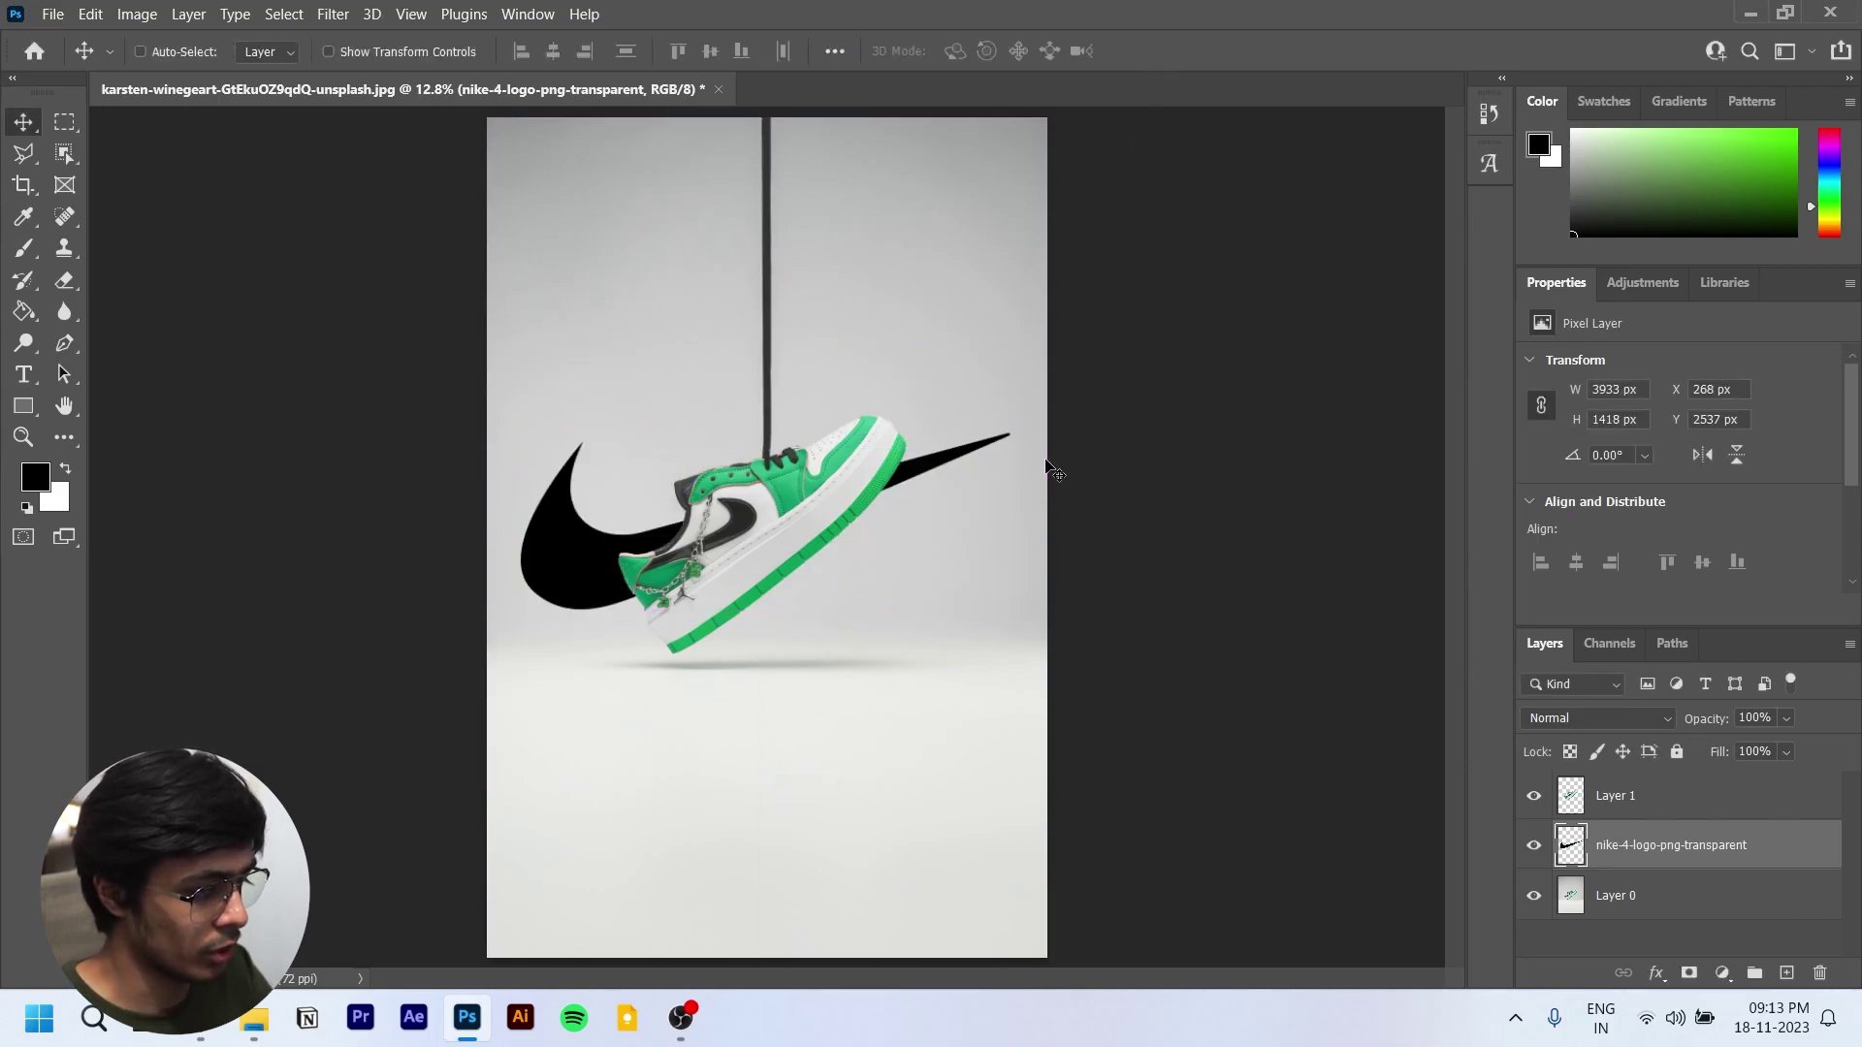
Step: Switch to the browser and check the Nike logo in the Google image results for "nike logo hd png"
{"action": "key", "text": "alt+Tab"}
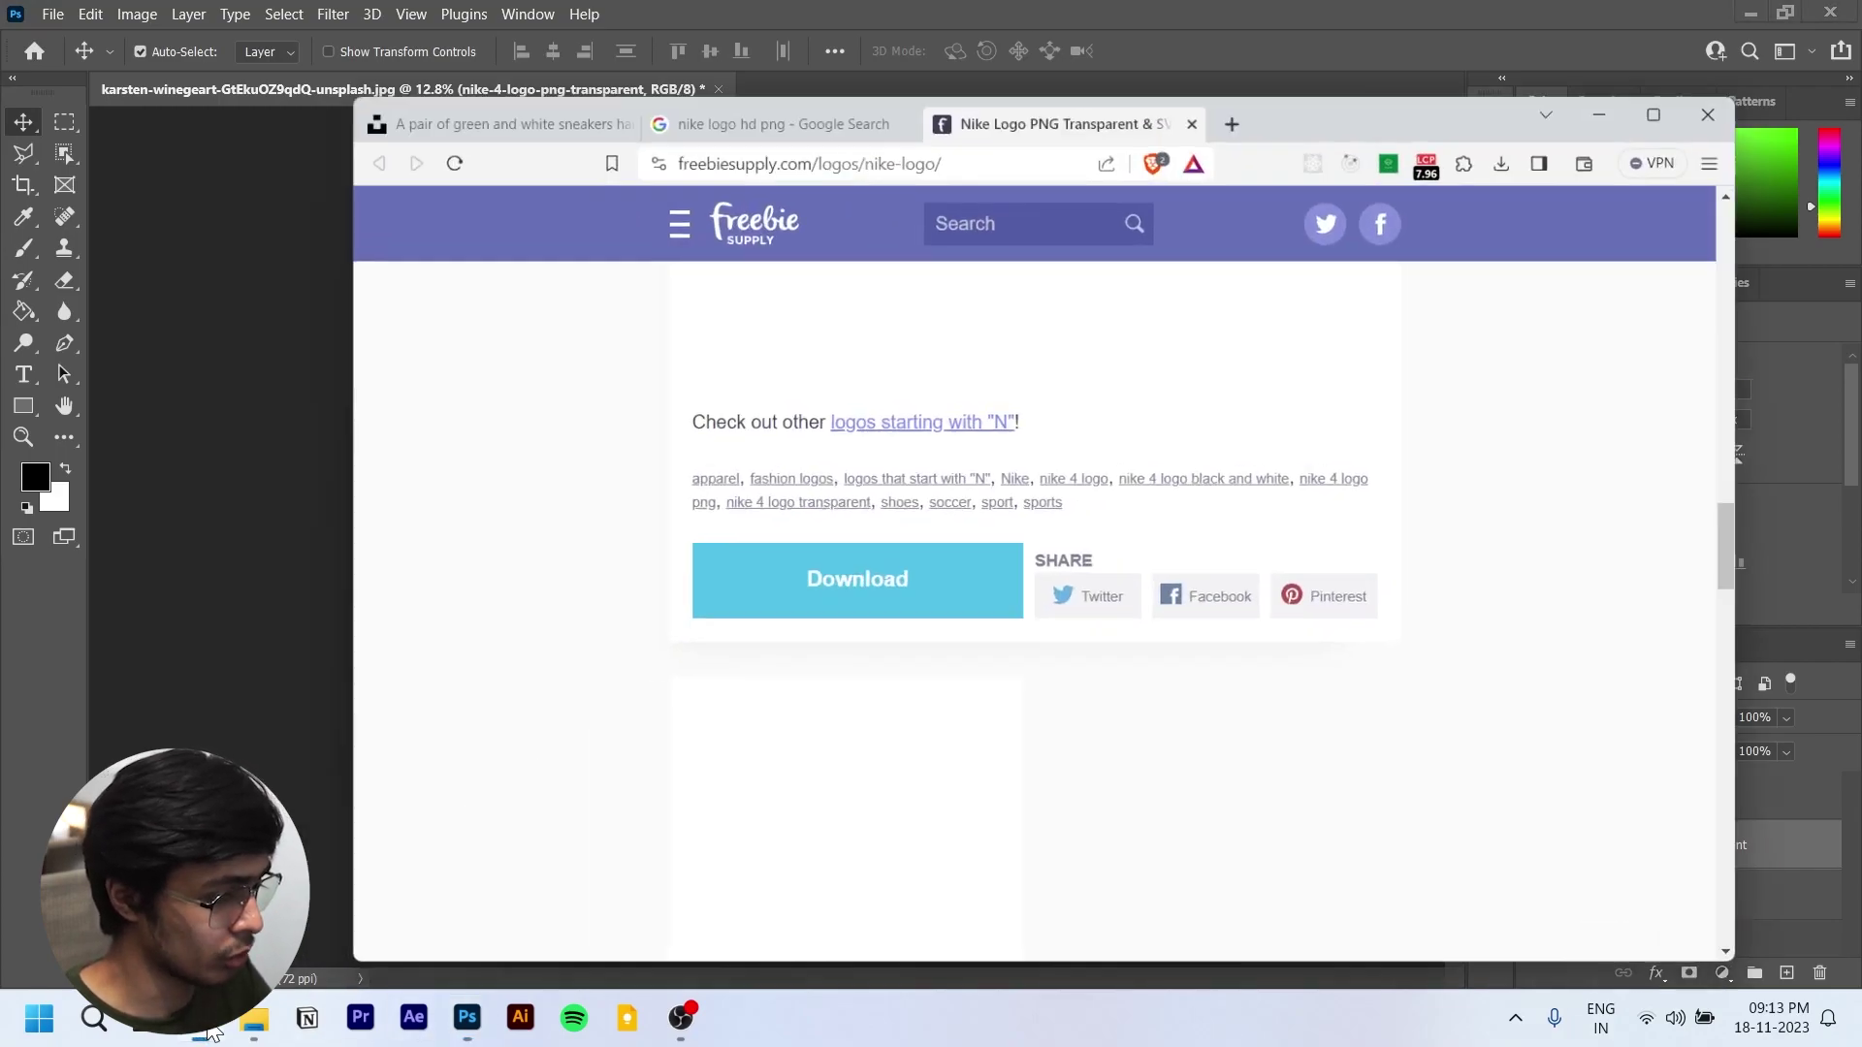
{"action": "left_click", "coordinate": [739, 102]}
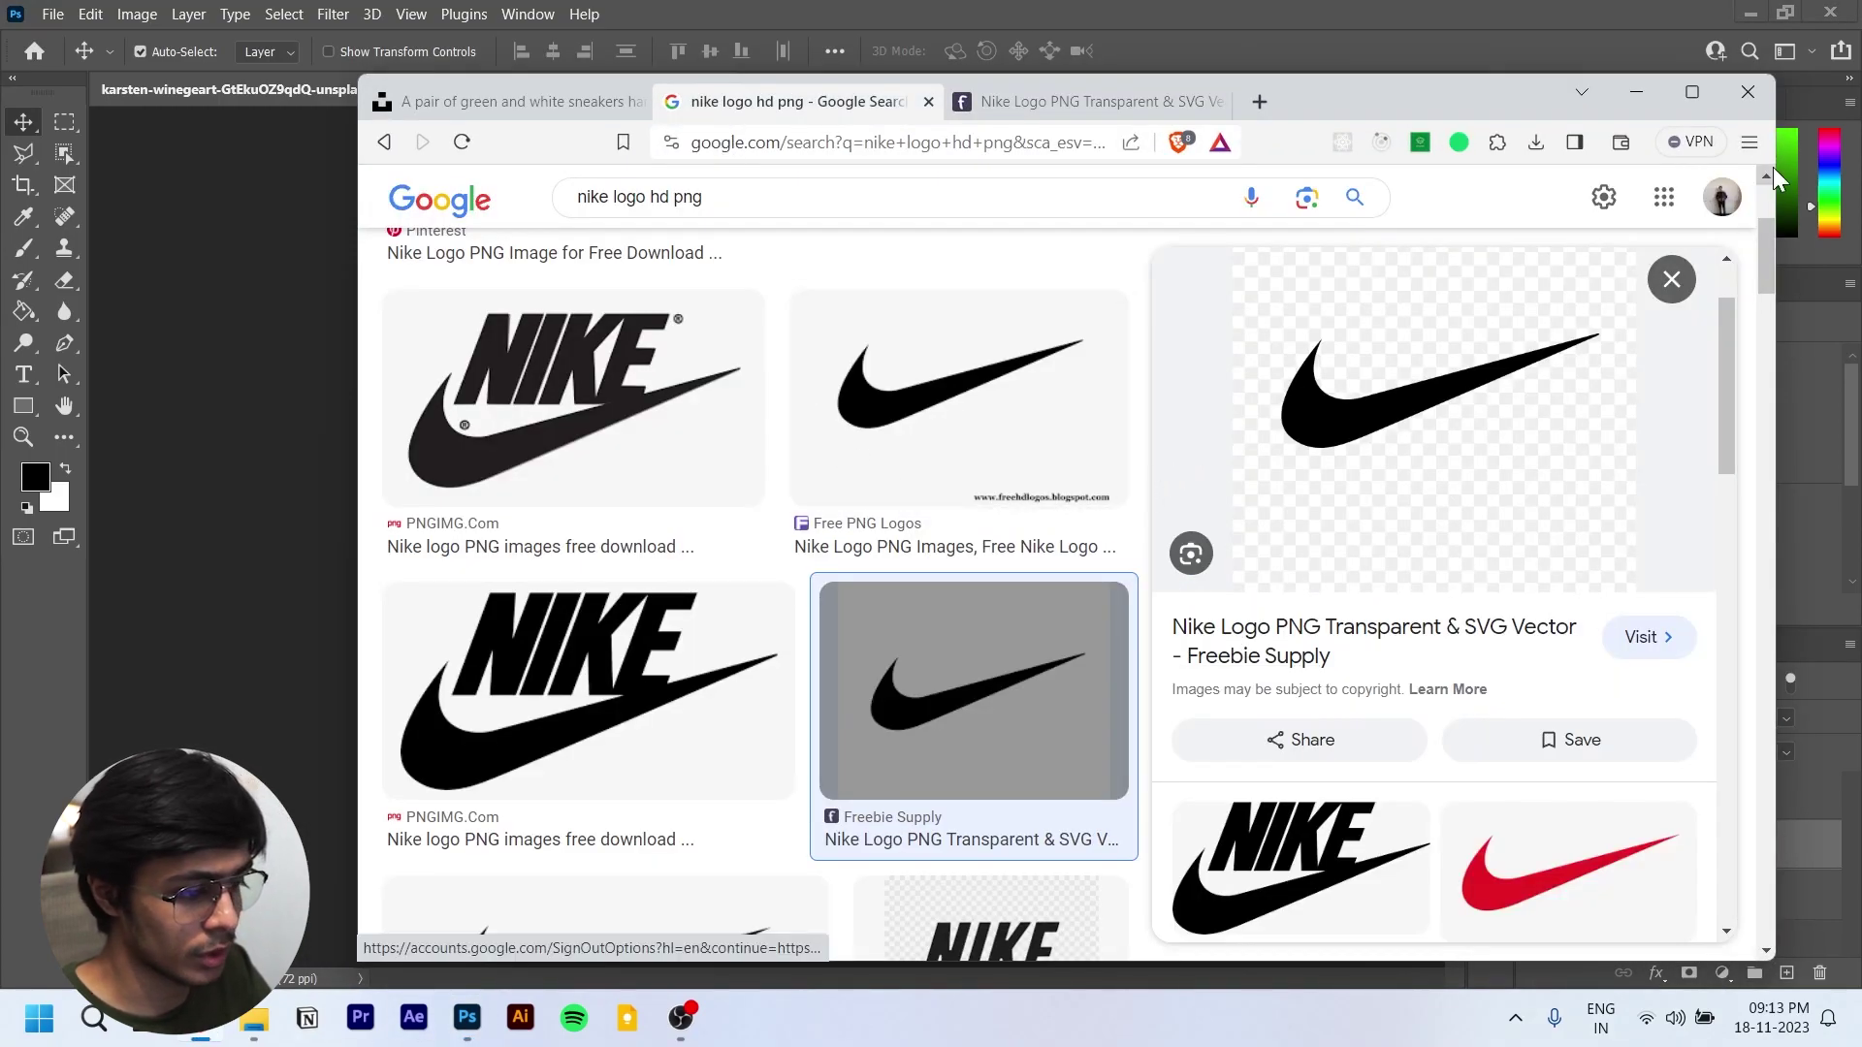
{"action": "left_click", "coordinate": [1643, 101]}
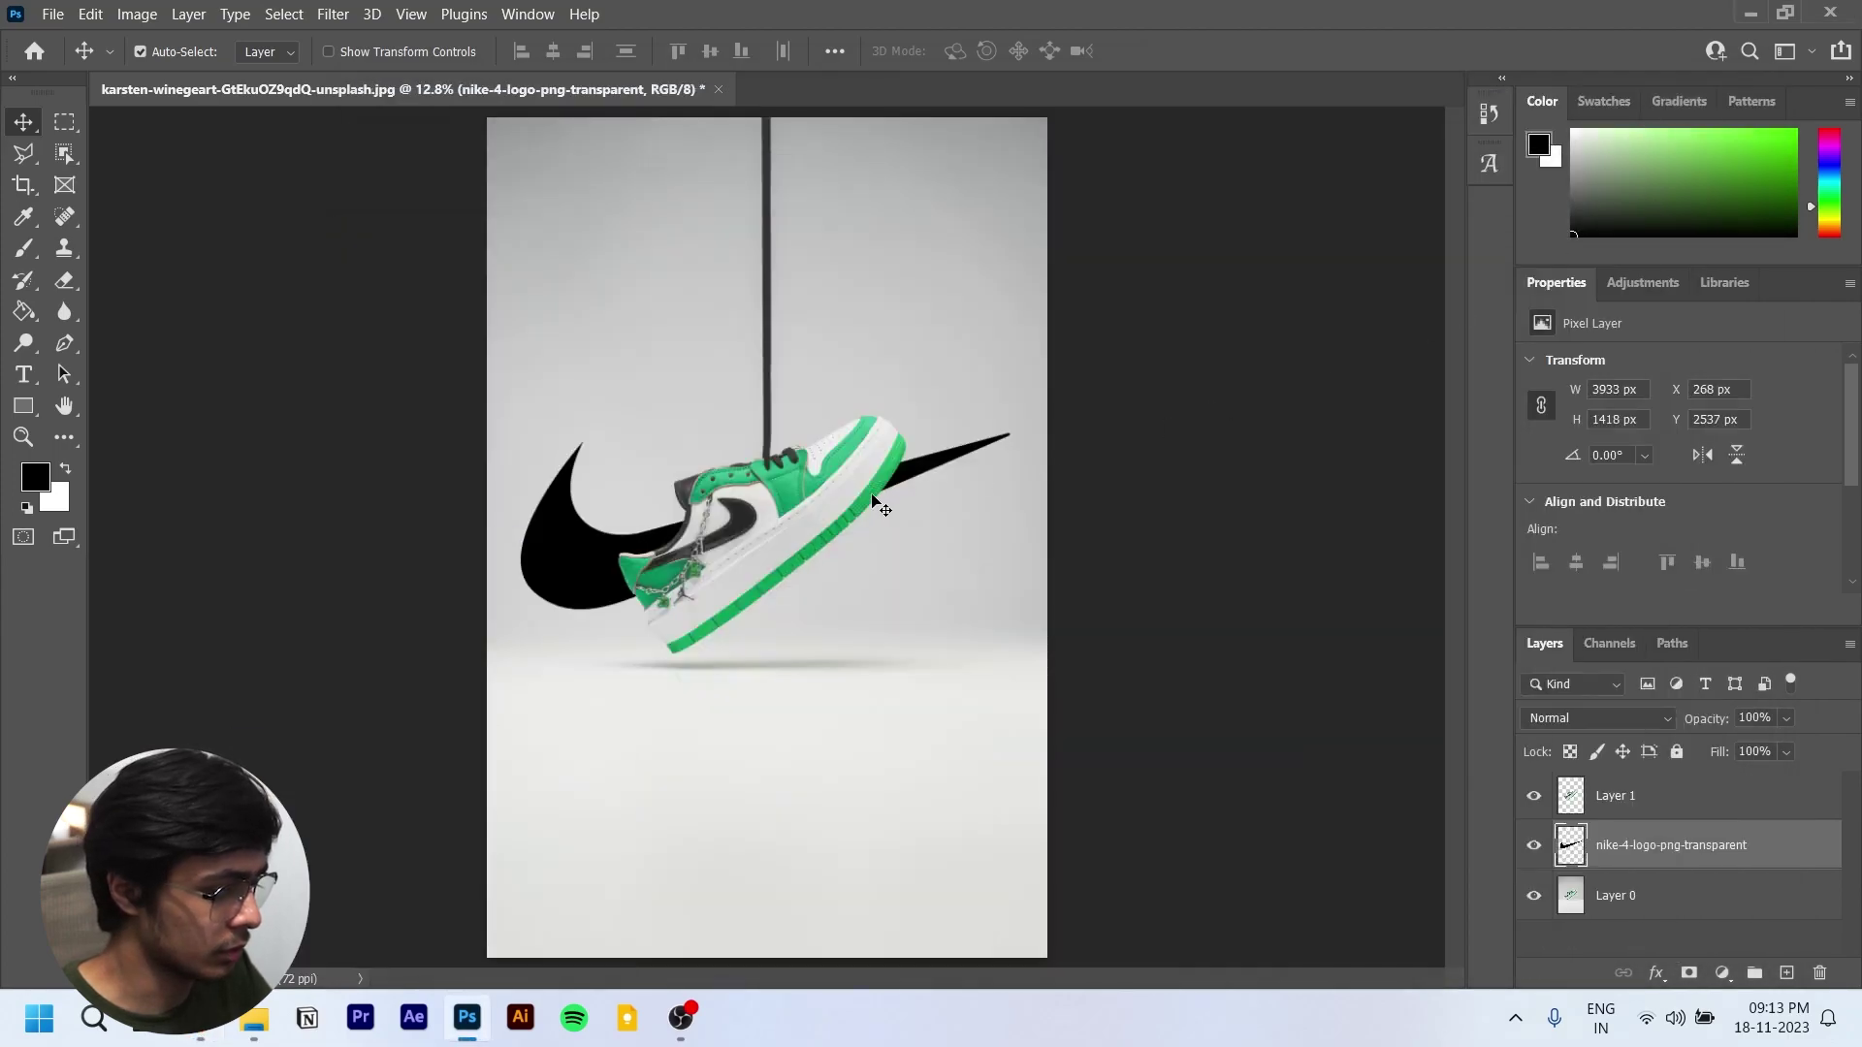
Step: Lock the background photo, Layer 0, and the sneaker cutout, Layer 1, against changes
{"action": "left_click", "coordinate": [934, 493]}
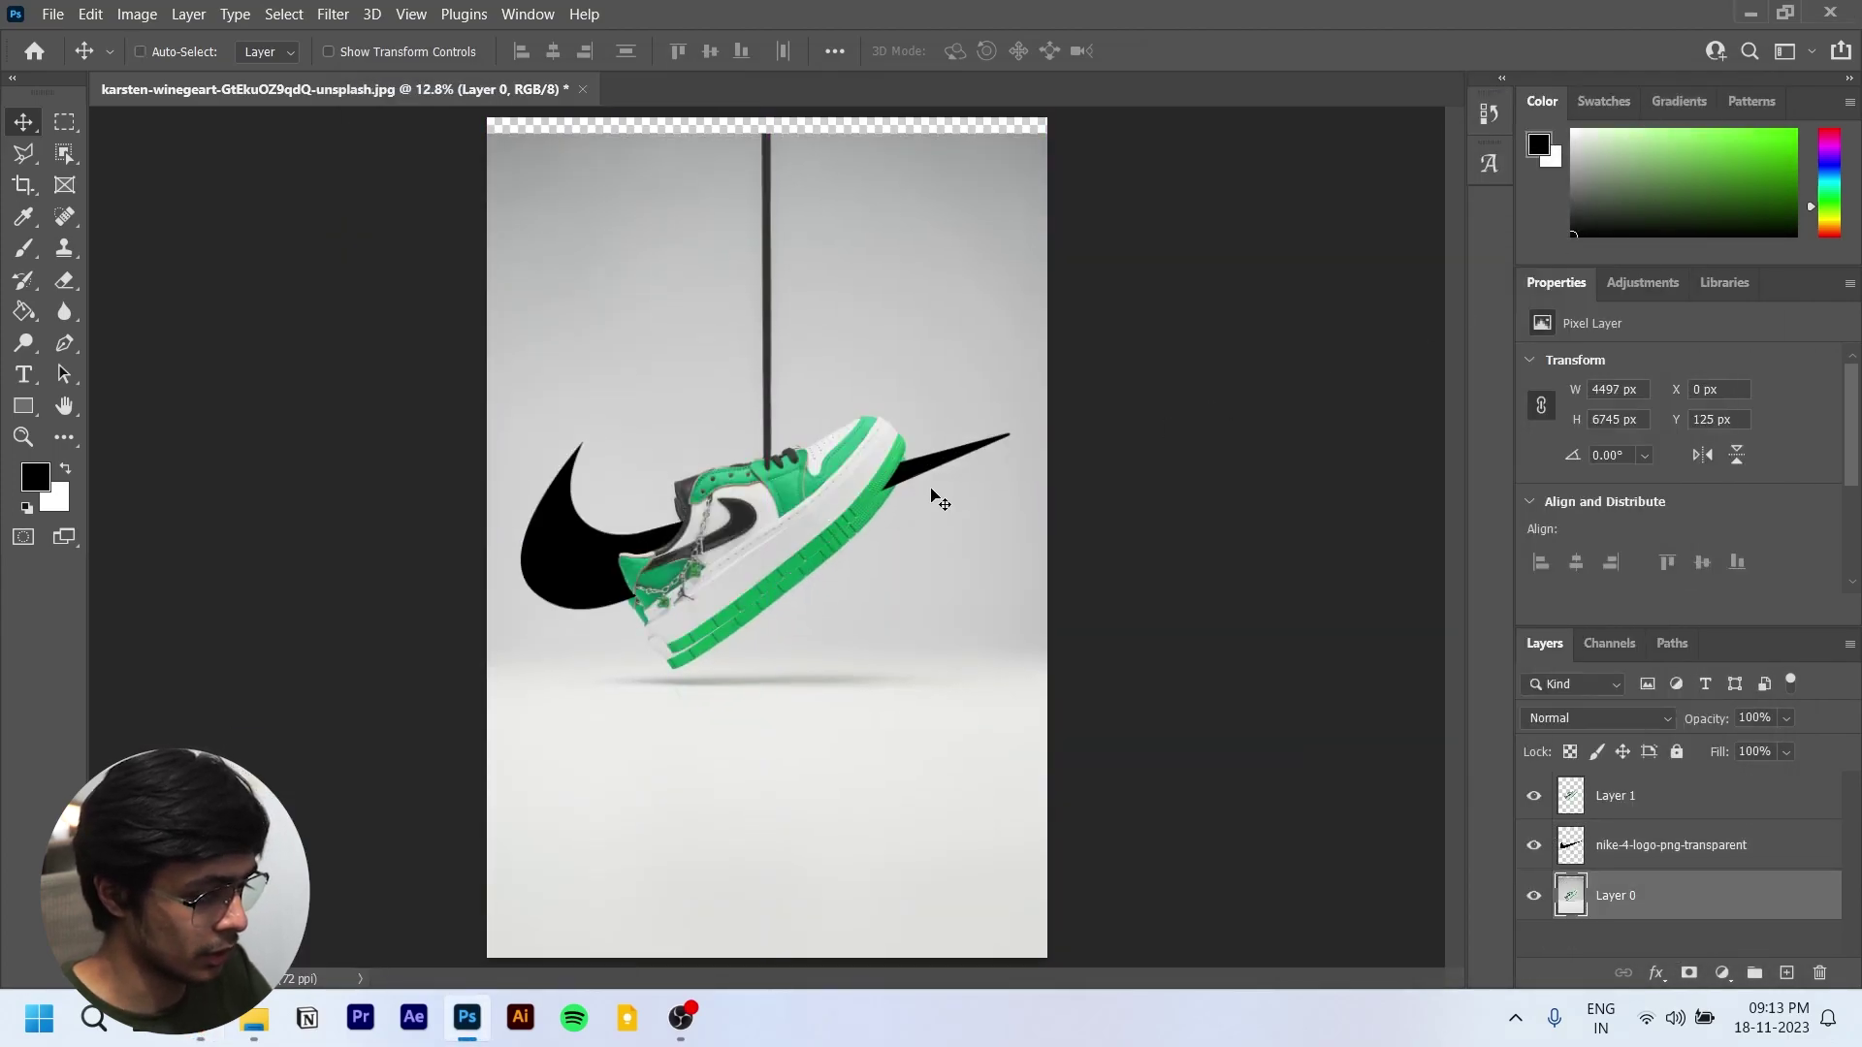
{"action": "left_click", "coordinate": [1676, 752]}
{"action": "left_click_drag", "start_coordinate": [1031, 722], "coordinate": [856, 653]}
{"action": "left_click_drag", "start_coordinate": [760, 553], "coordinate": [774, 569]}
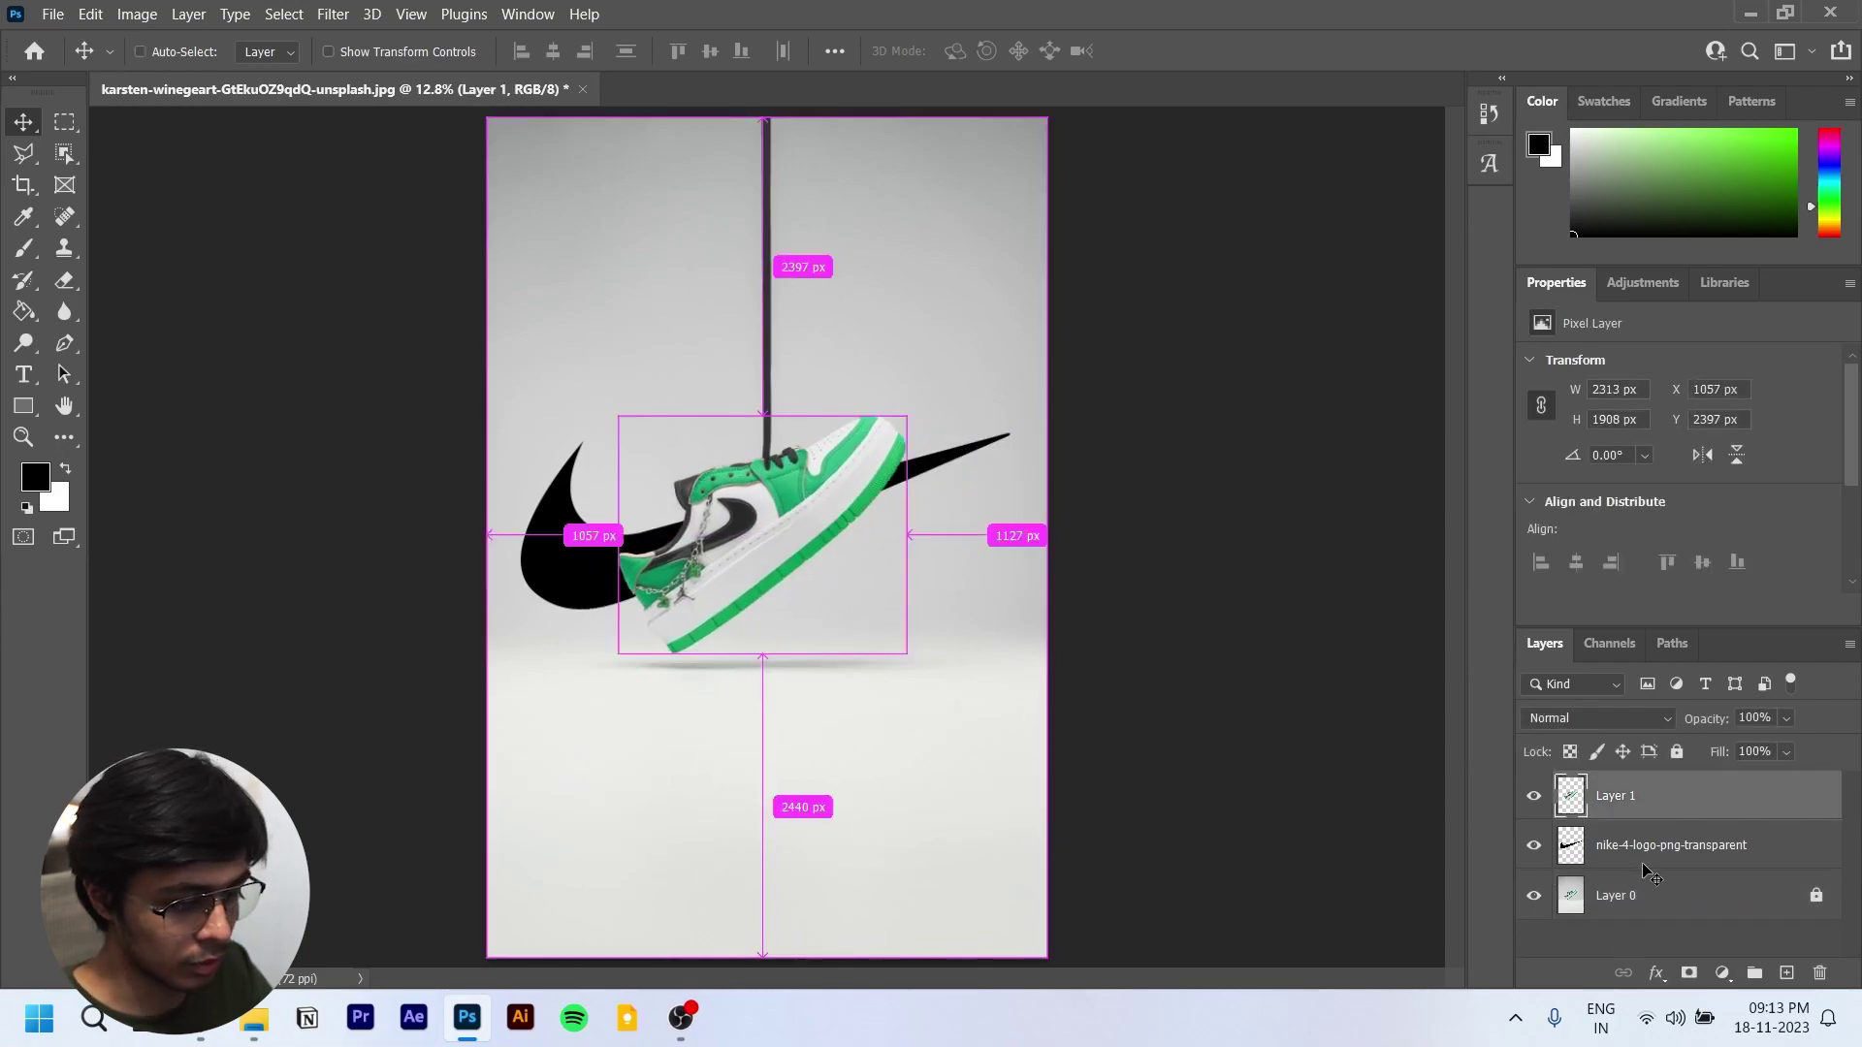
{"action": "left_click", "coordinate": [1674, 752]}
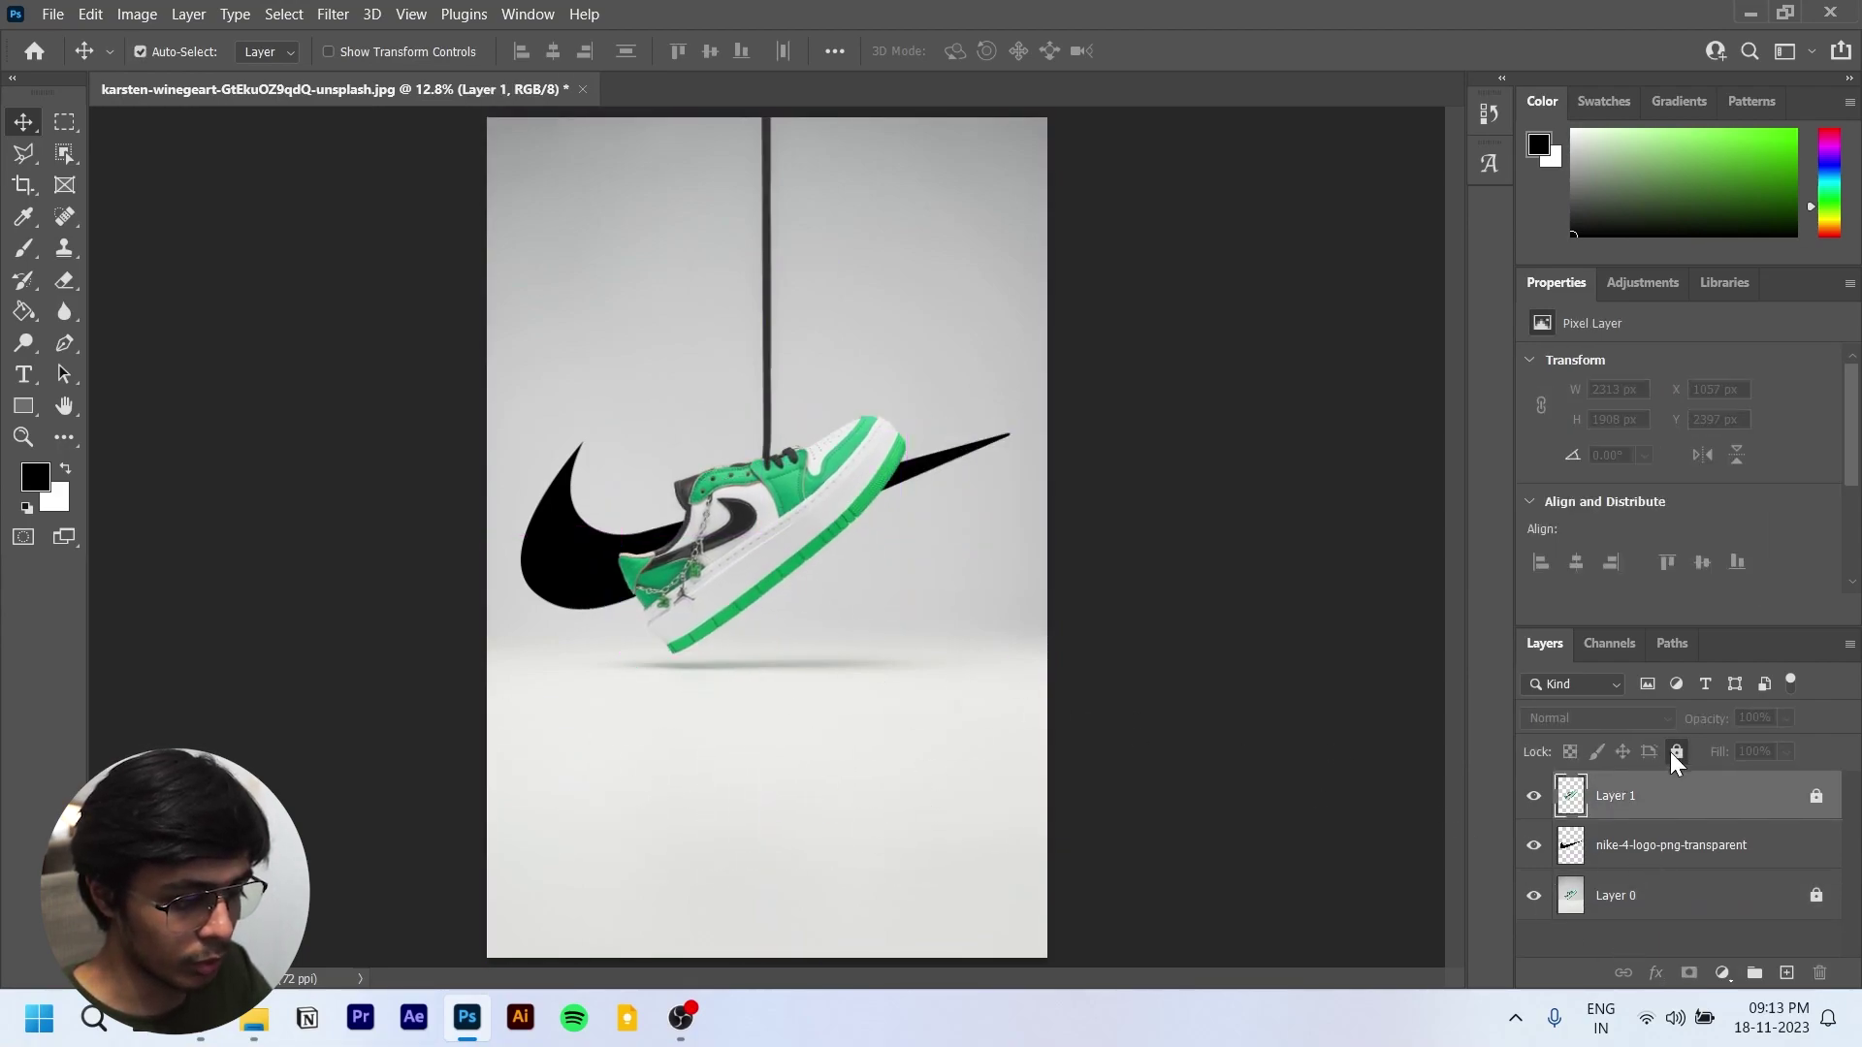
{"action": "left_click", "coordinate": [1230, 635]}
Step: Enlarge the Nike logo to about 4275 × 1541 px and place it behind the sneaker at about X 111, Y 2397 px
{"action": "left_click", "coordinate": [929, 471]}
{"action": "left_click_drag", "start_coordinate": [929, 471], "coordinate": [927, 509]}
{"action": "key", "text": "ctrl+t"}
{"action": "left_click_drag", "start_coordinate": [1012, 570], "coordinate": [1033, 567]}
{"action": "left_click_drag", "start_coordinate": [877, 530], "coordinate": [878, 479]}
{"action": "left_click", "coordinate": [1202, 51]}
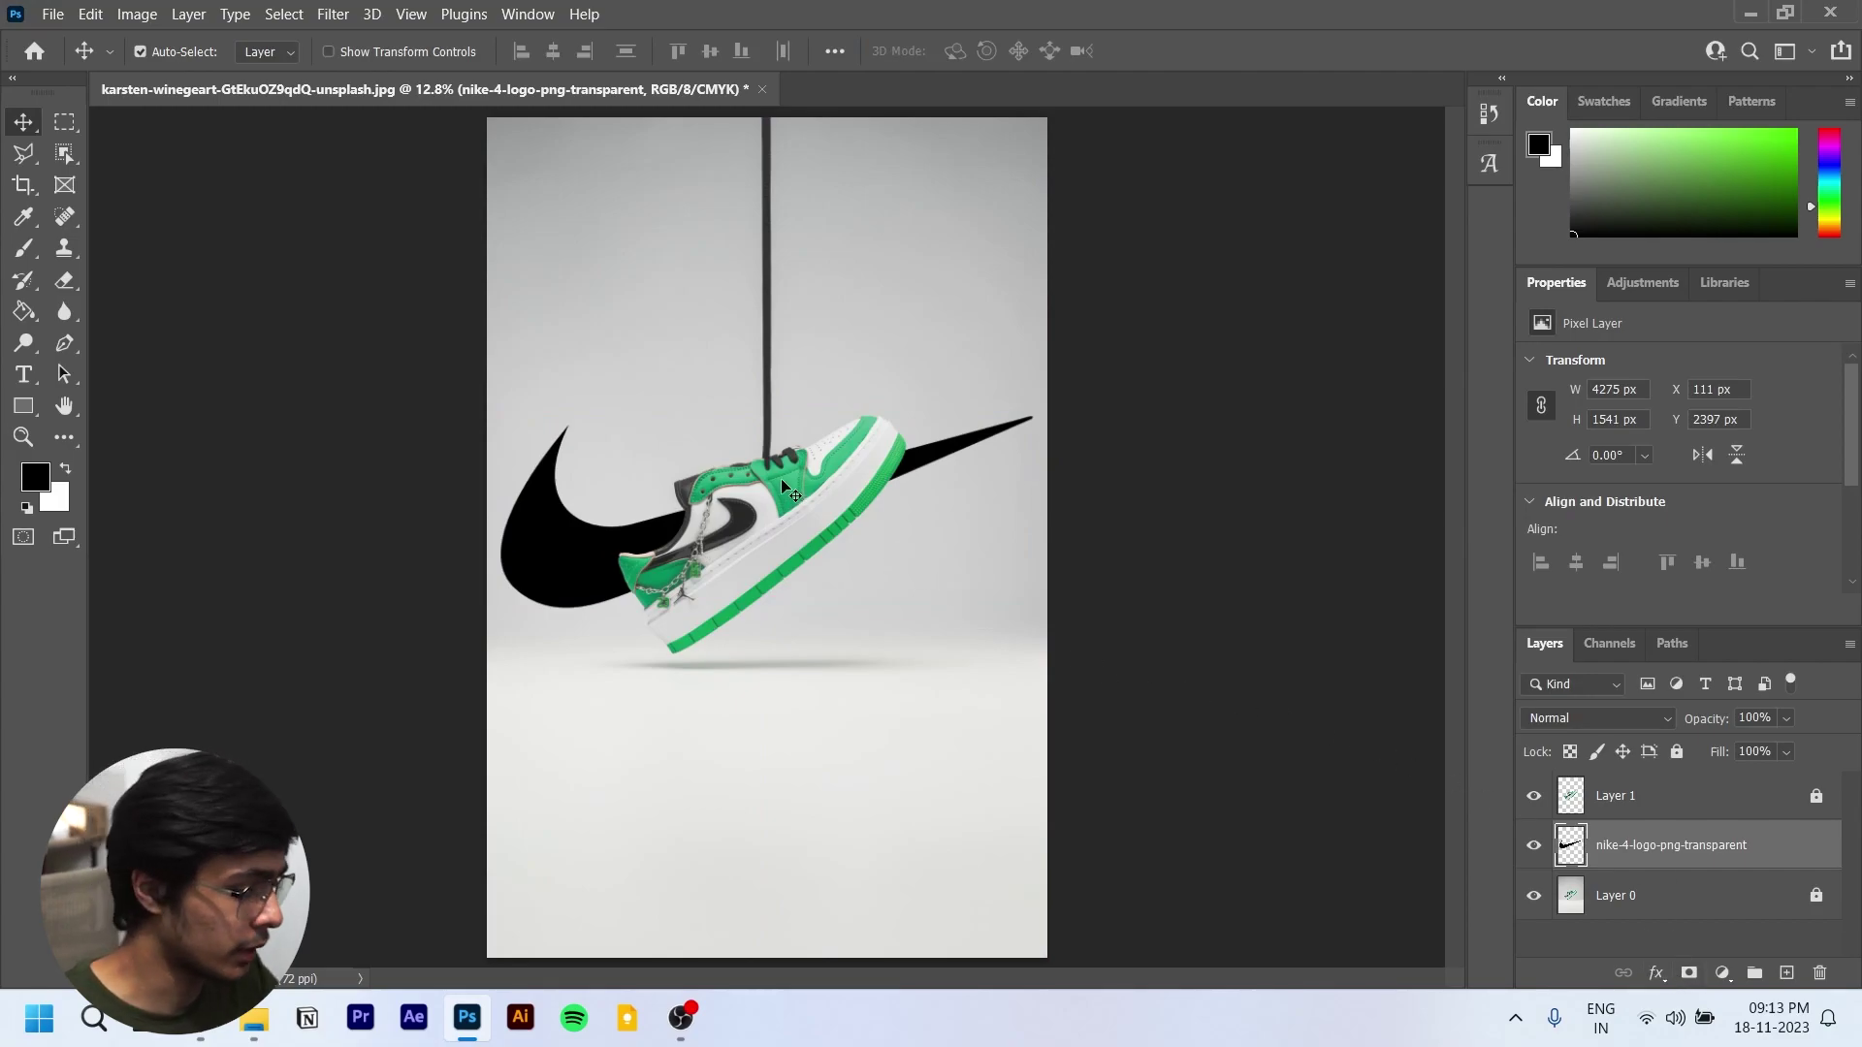
Step: Draw a trial rectangle about 1328 × 1092 px outside the canvas and delete it
{"action": "scroll", "coordinate": [781, 480], "scroll_direction": "up", "scroll_amount": 5}
{"action": "scroll", "coordinate": [801, 492], "scroll_direction": "down", "scroll_amount": 5}
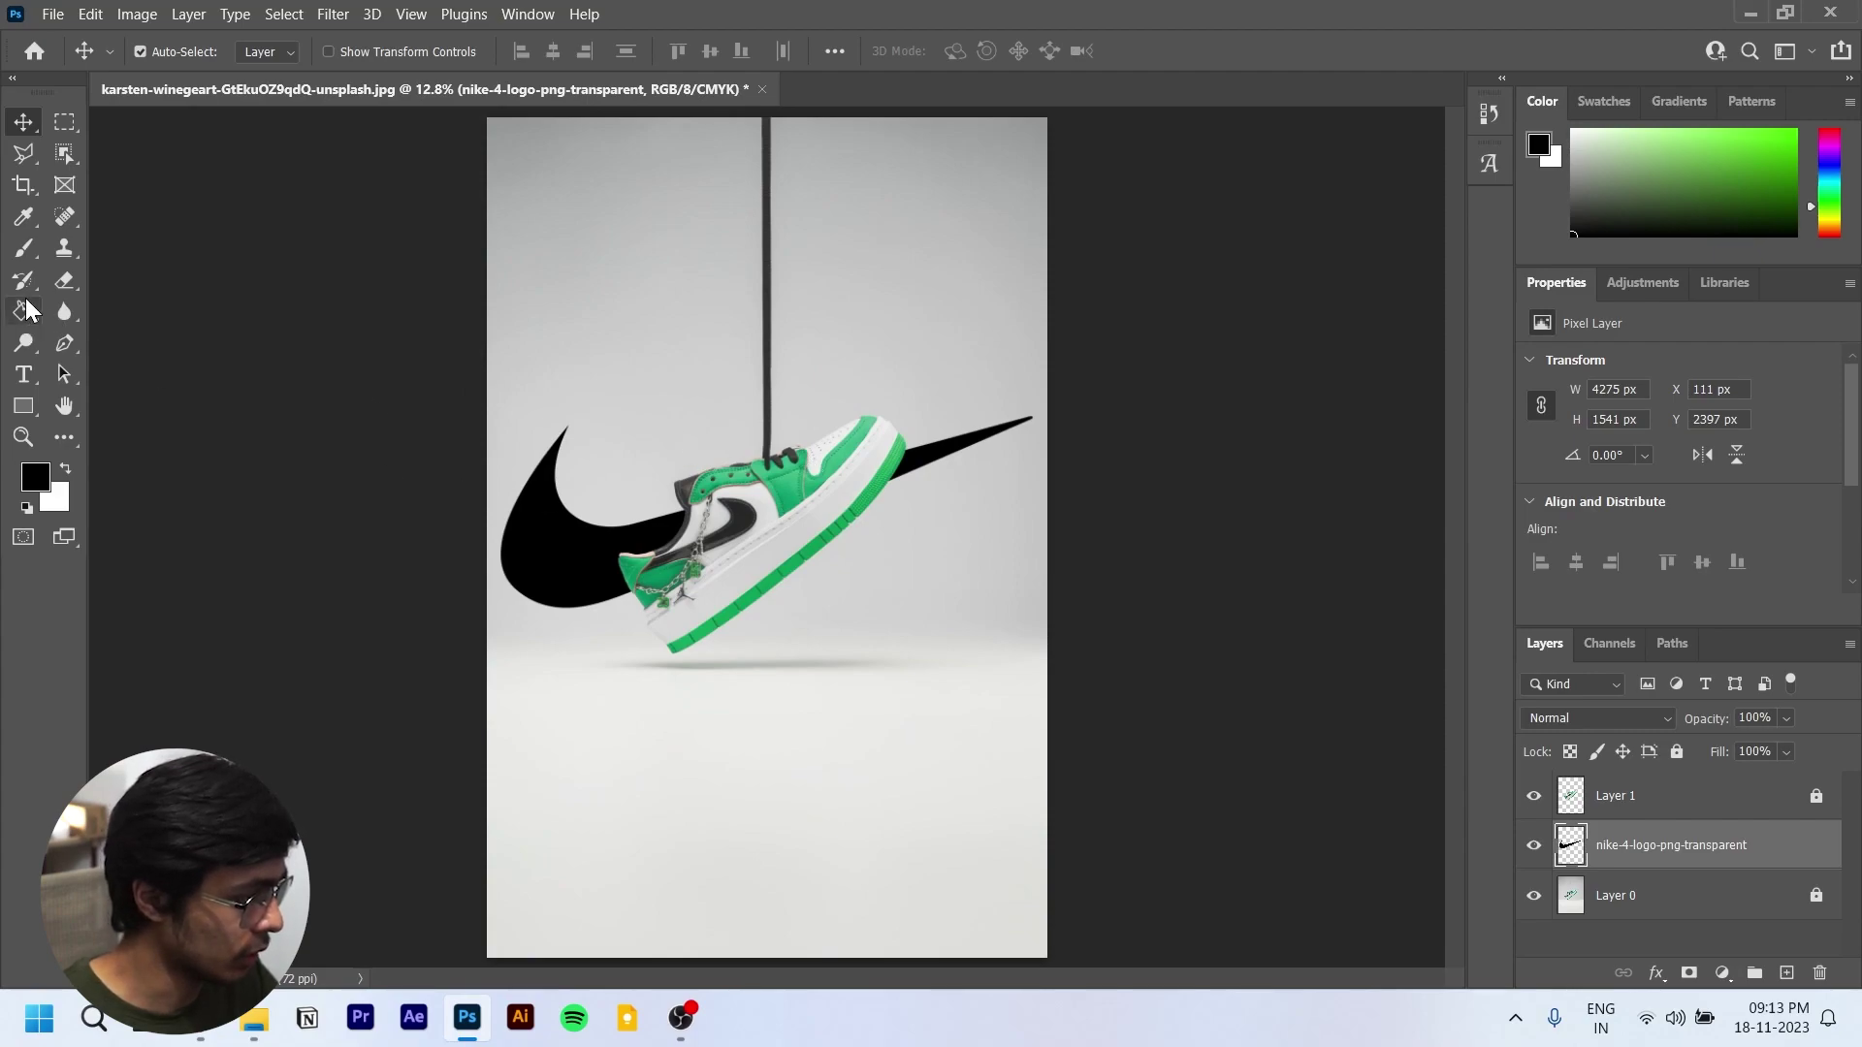
{"action": "left_click", "coordinate": [24, 406]}
{"action": "left_click_drag", "start_coordinate": [177, 331], "coordinate": [343, 467]}
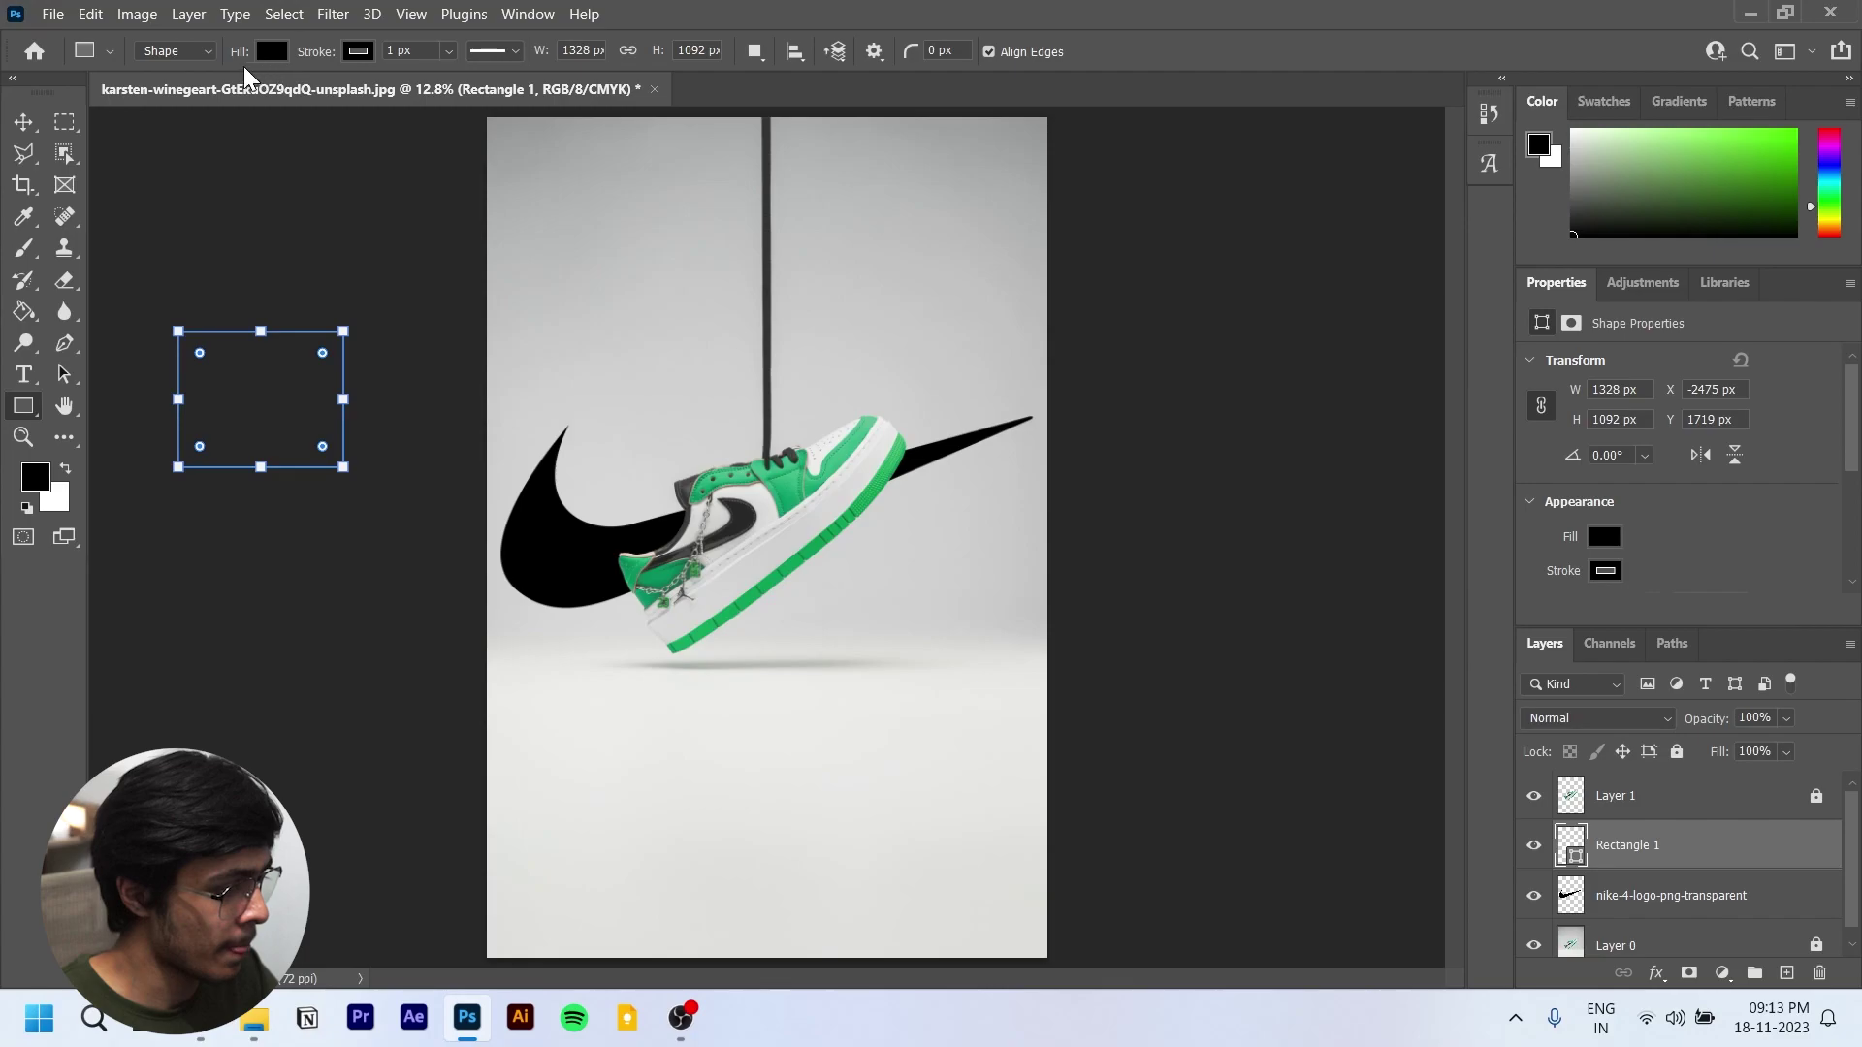
{"action": "key", "text": "v"}
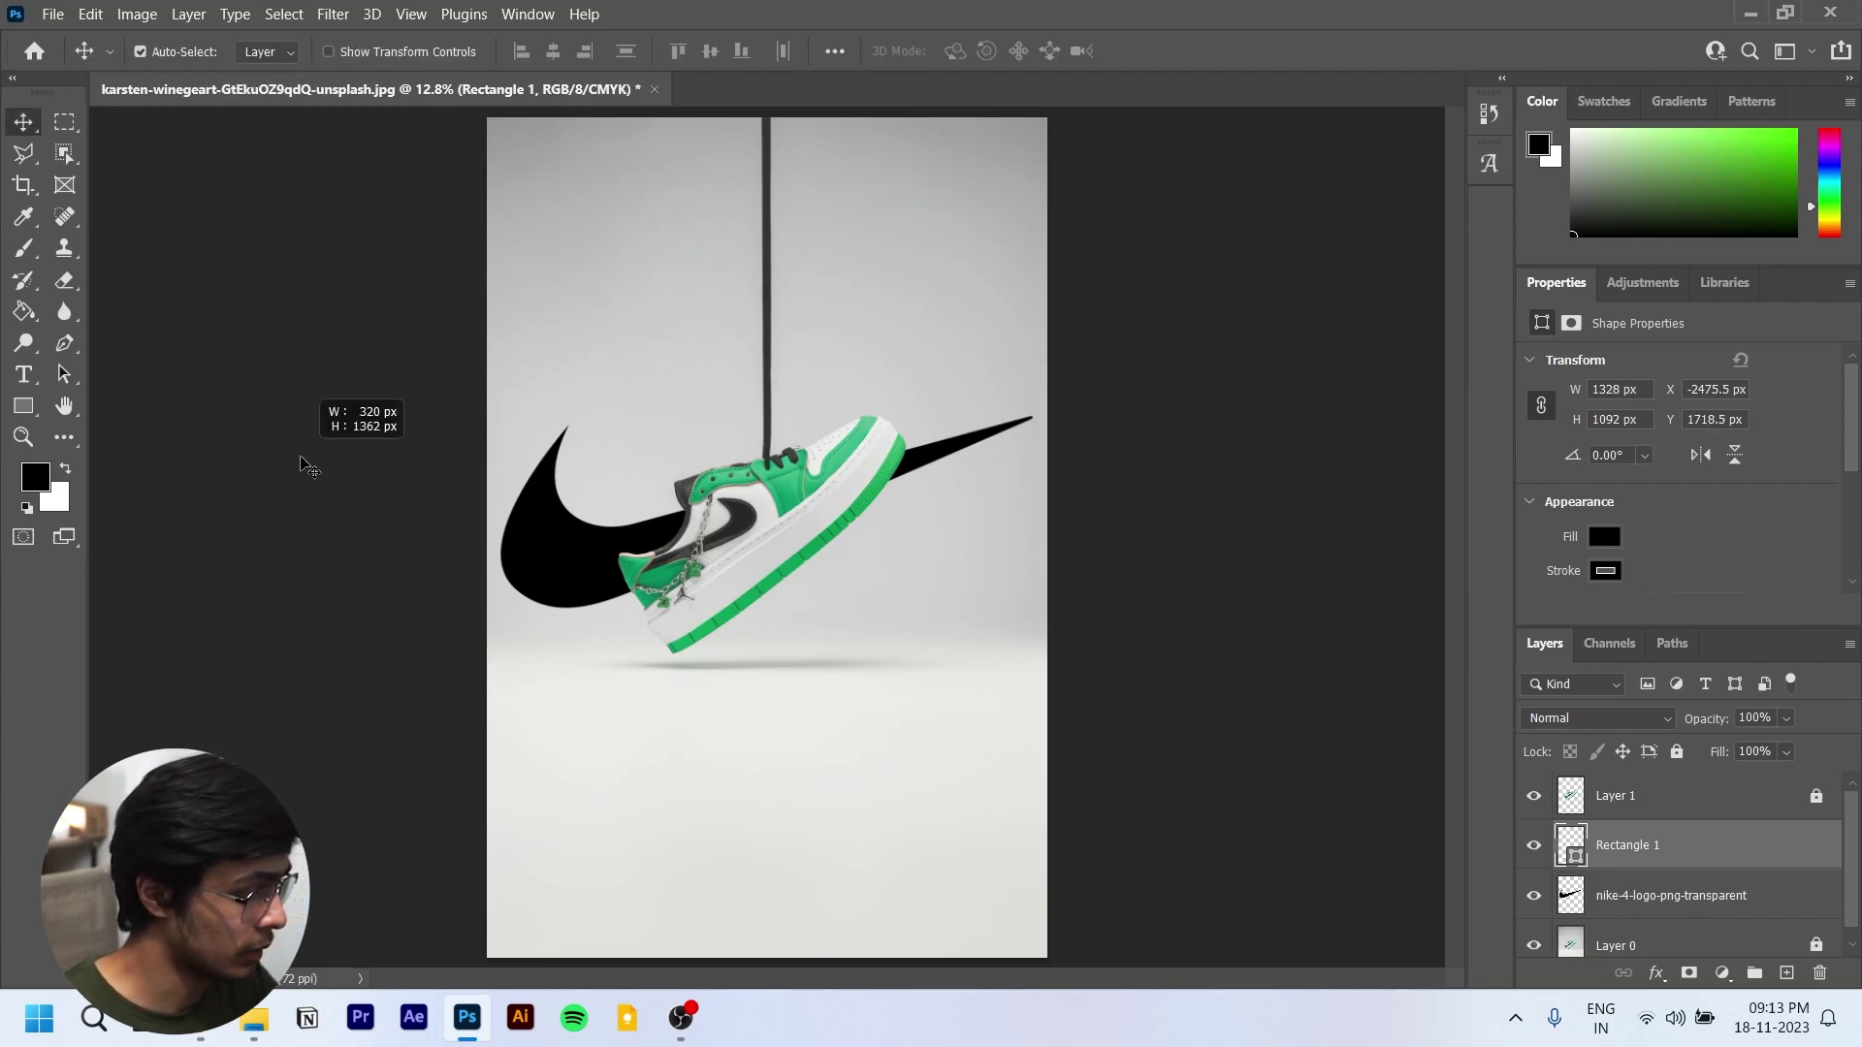
{"action": "left_click", "coordinate": [1819, 973]}
{"action": "left_click", "coordinate": [865, 398]}
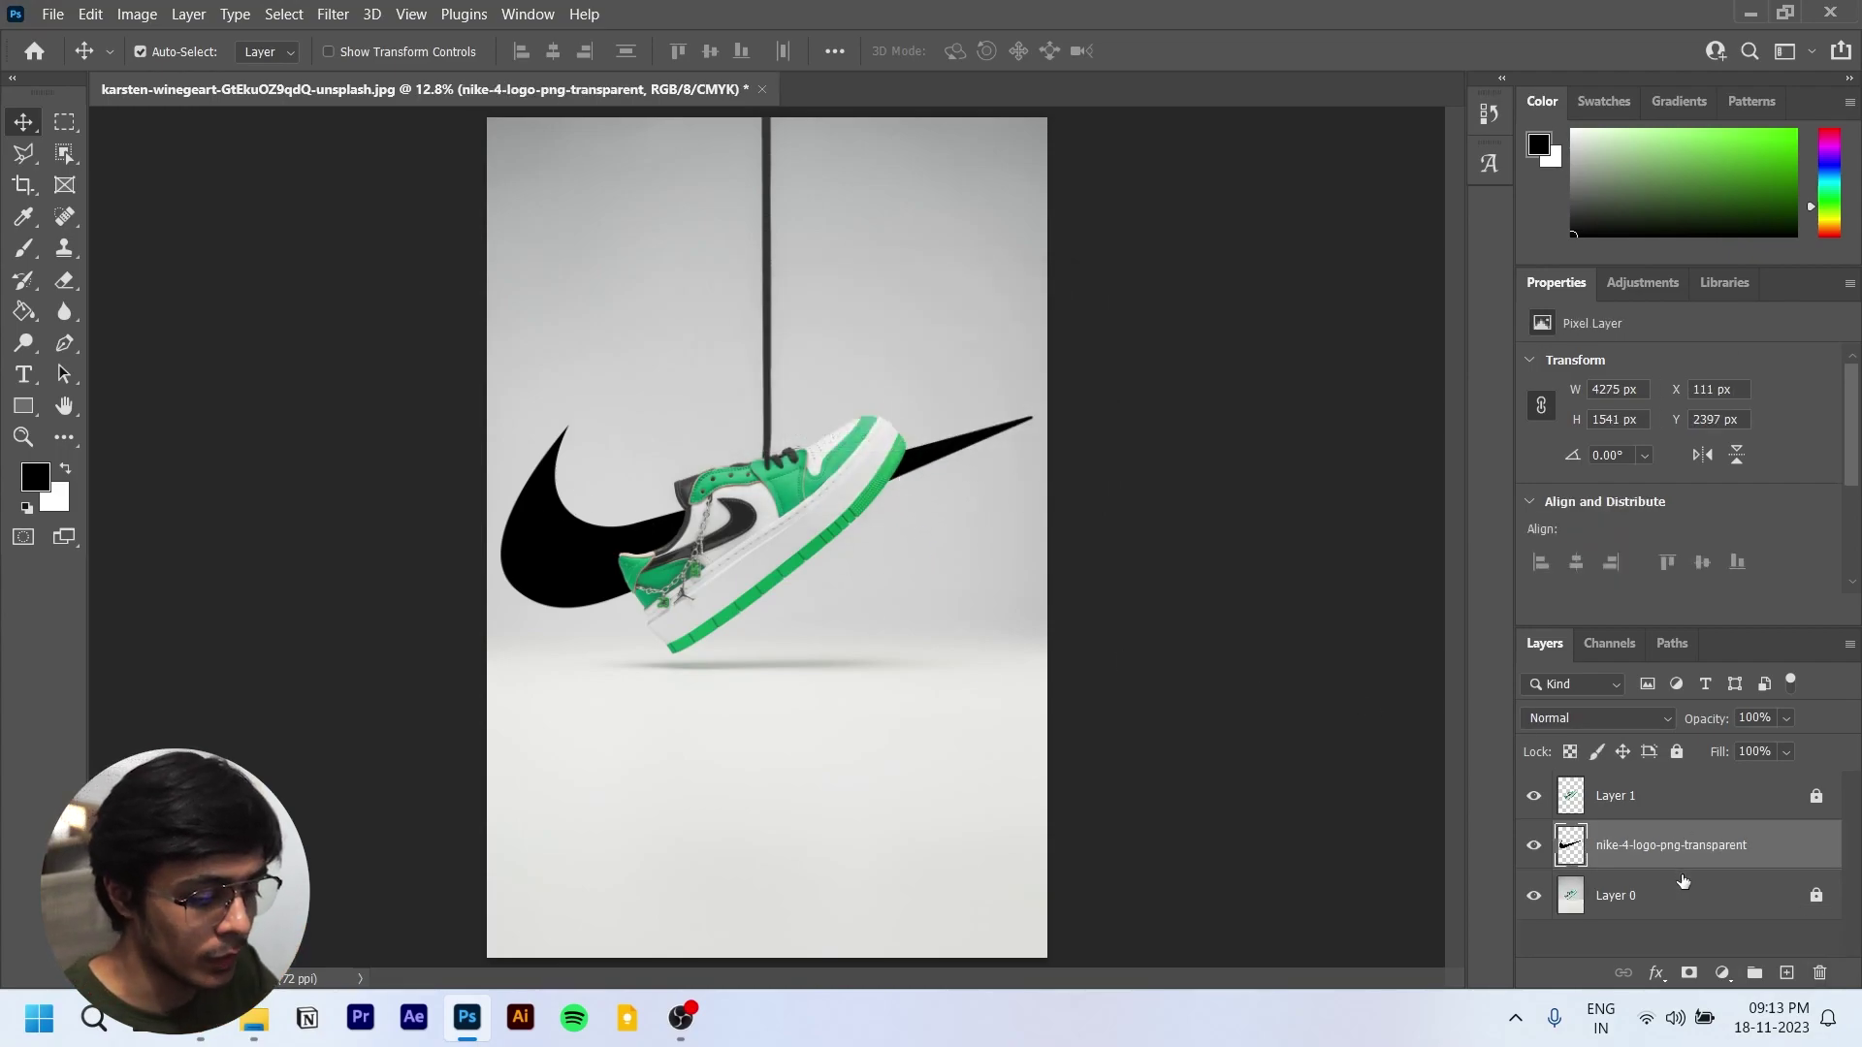
Step: Add a Color Overlay to the Nike logo layer at 100% opacity, using the green 23ad75 sampled from the sneaker
{"action": "left_click", "coordinate": [1655, 973]}
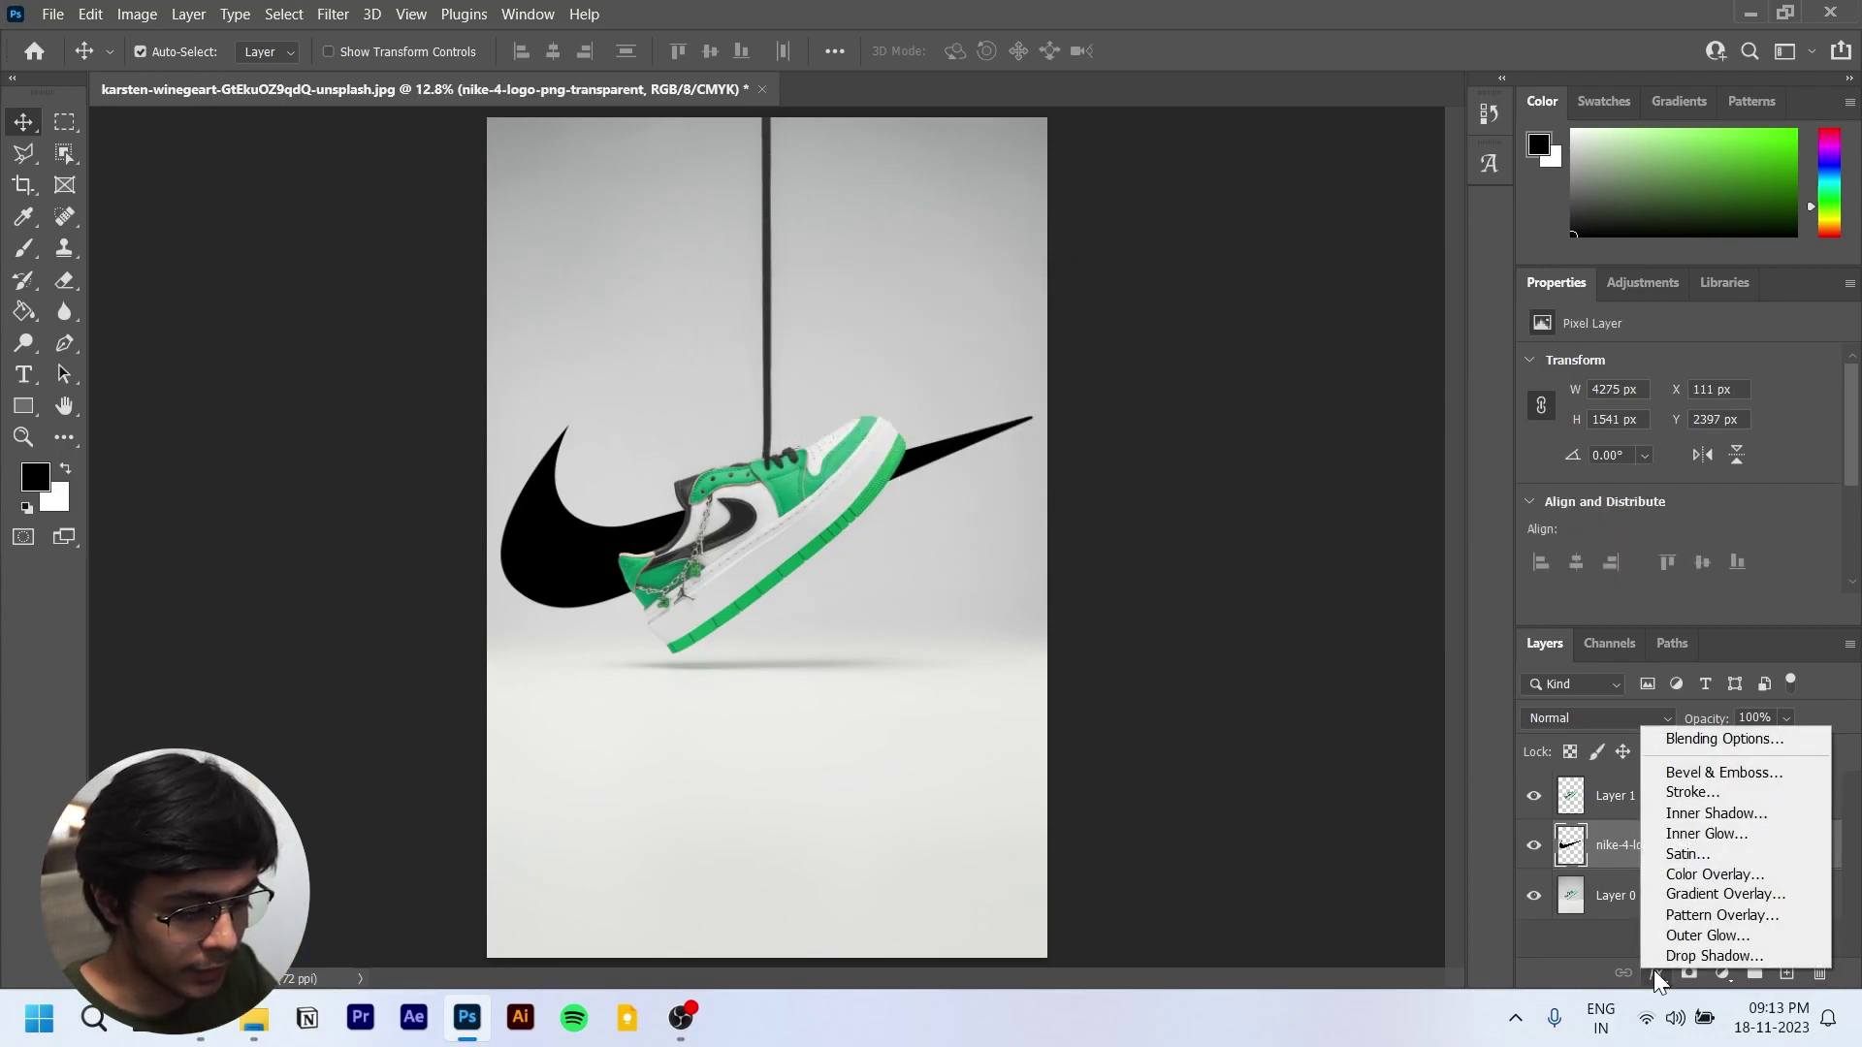
{"action": "left_click", "coordinate": [1697, 865]}
{"action": "left_click_drag", "start_coordinate": [1114, 417], "coordinate": [1363, 306]}
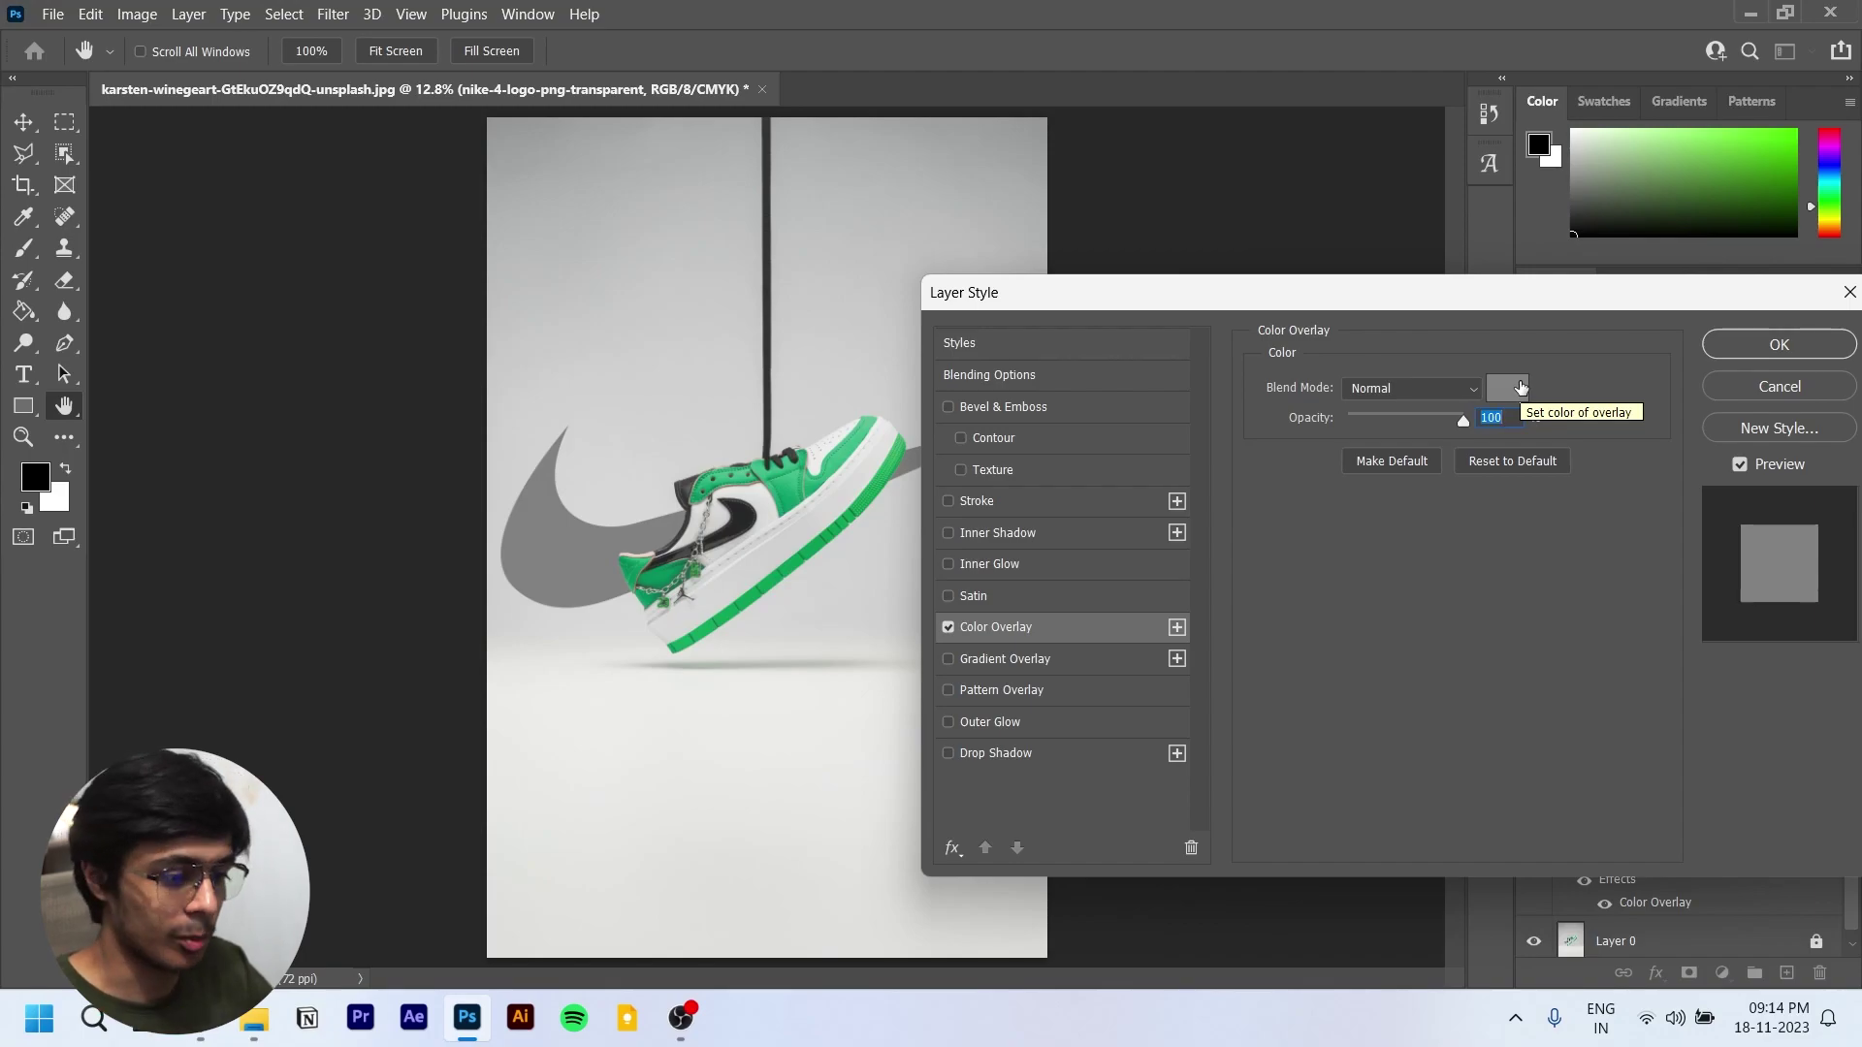
{"action": "left_click", "coordinate": [1507, 388]}
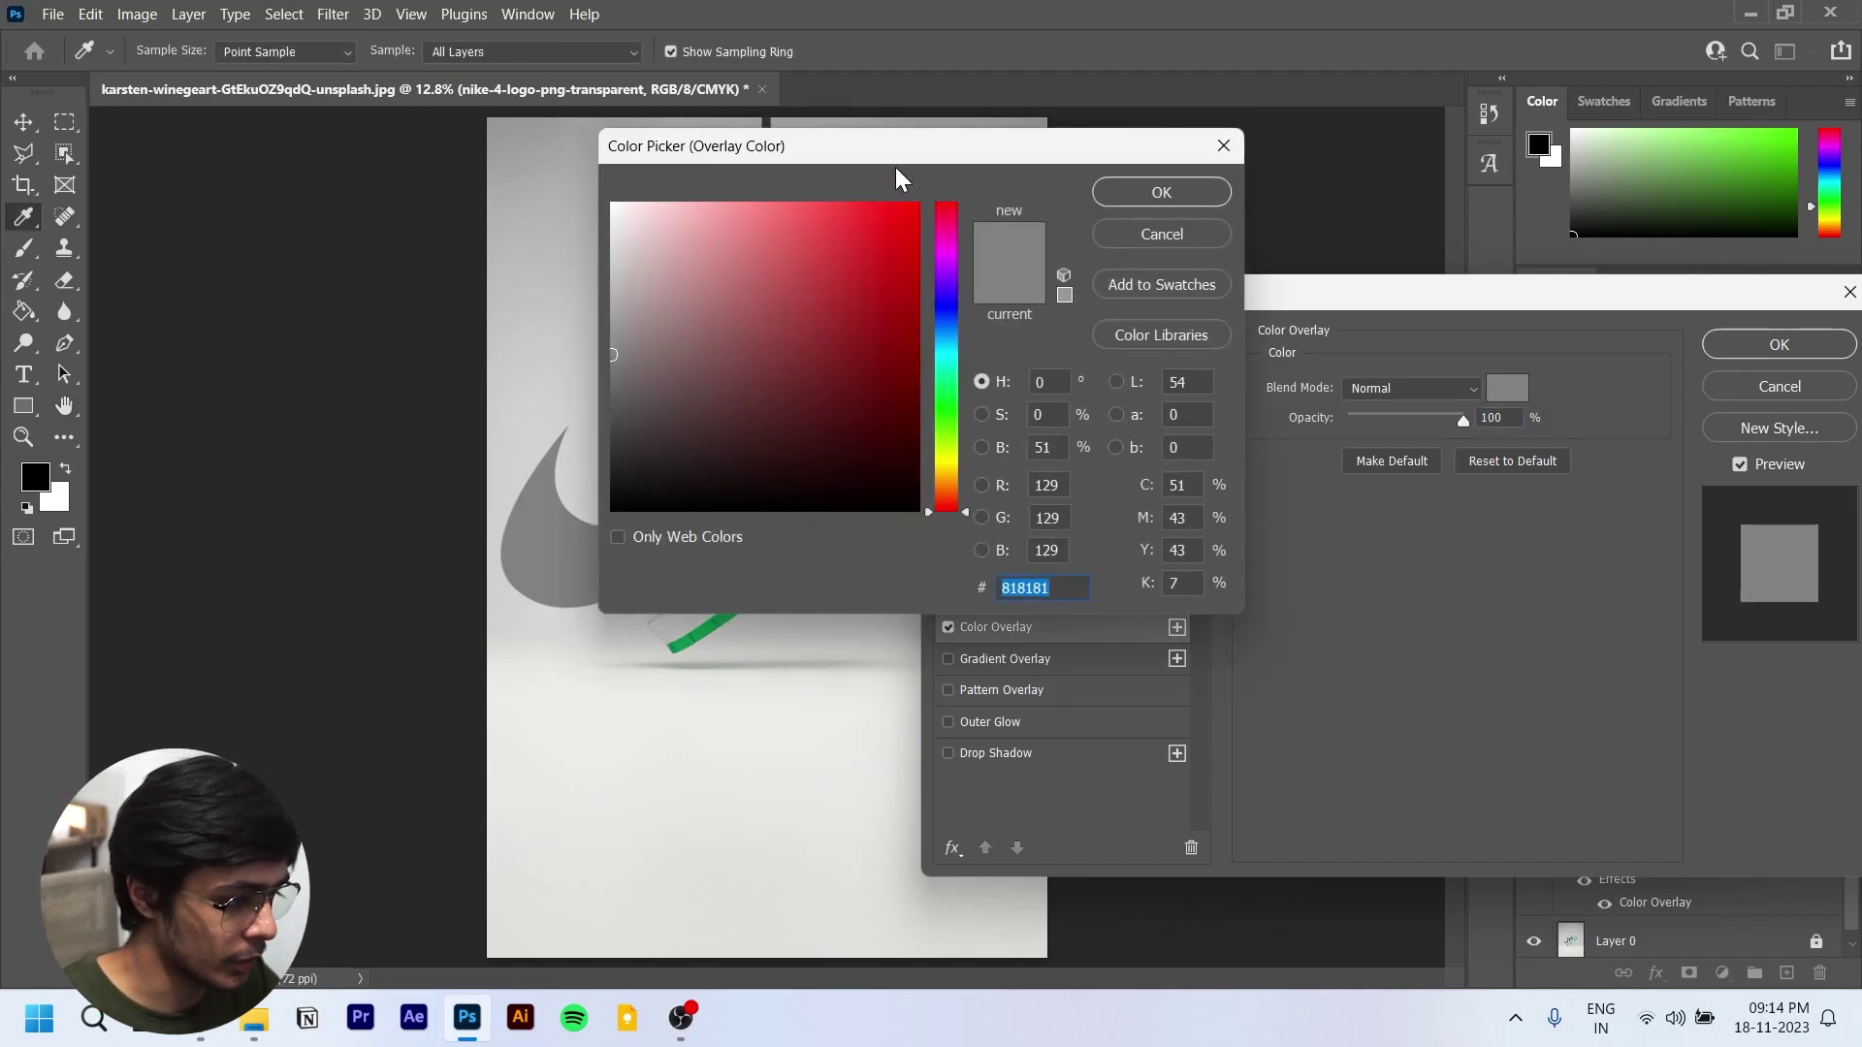
{"action": "left_click_drag", "start_coordinate": [894, 175], "coordinate": [1311, 208]}
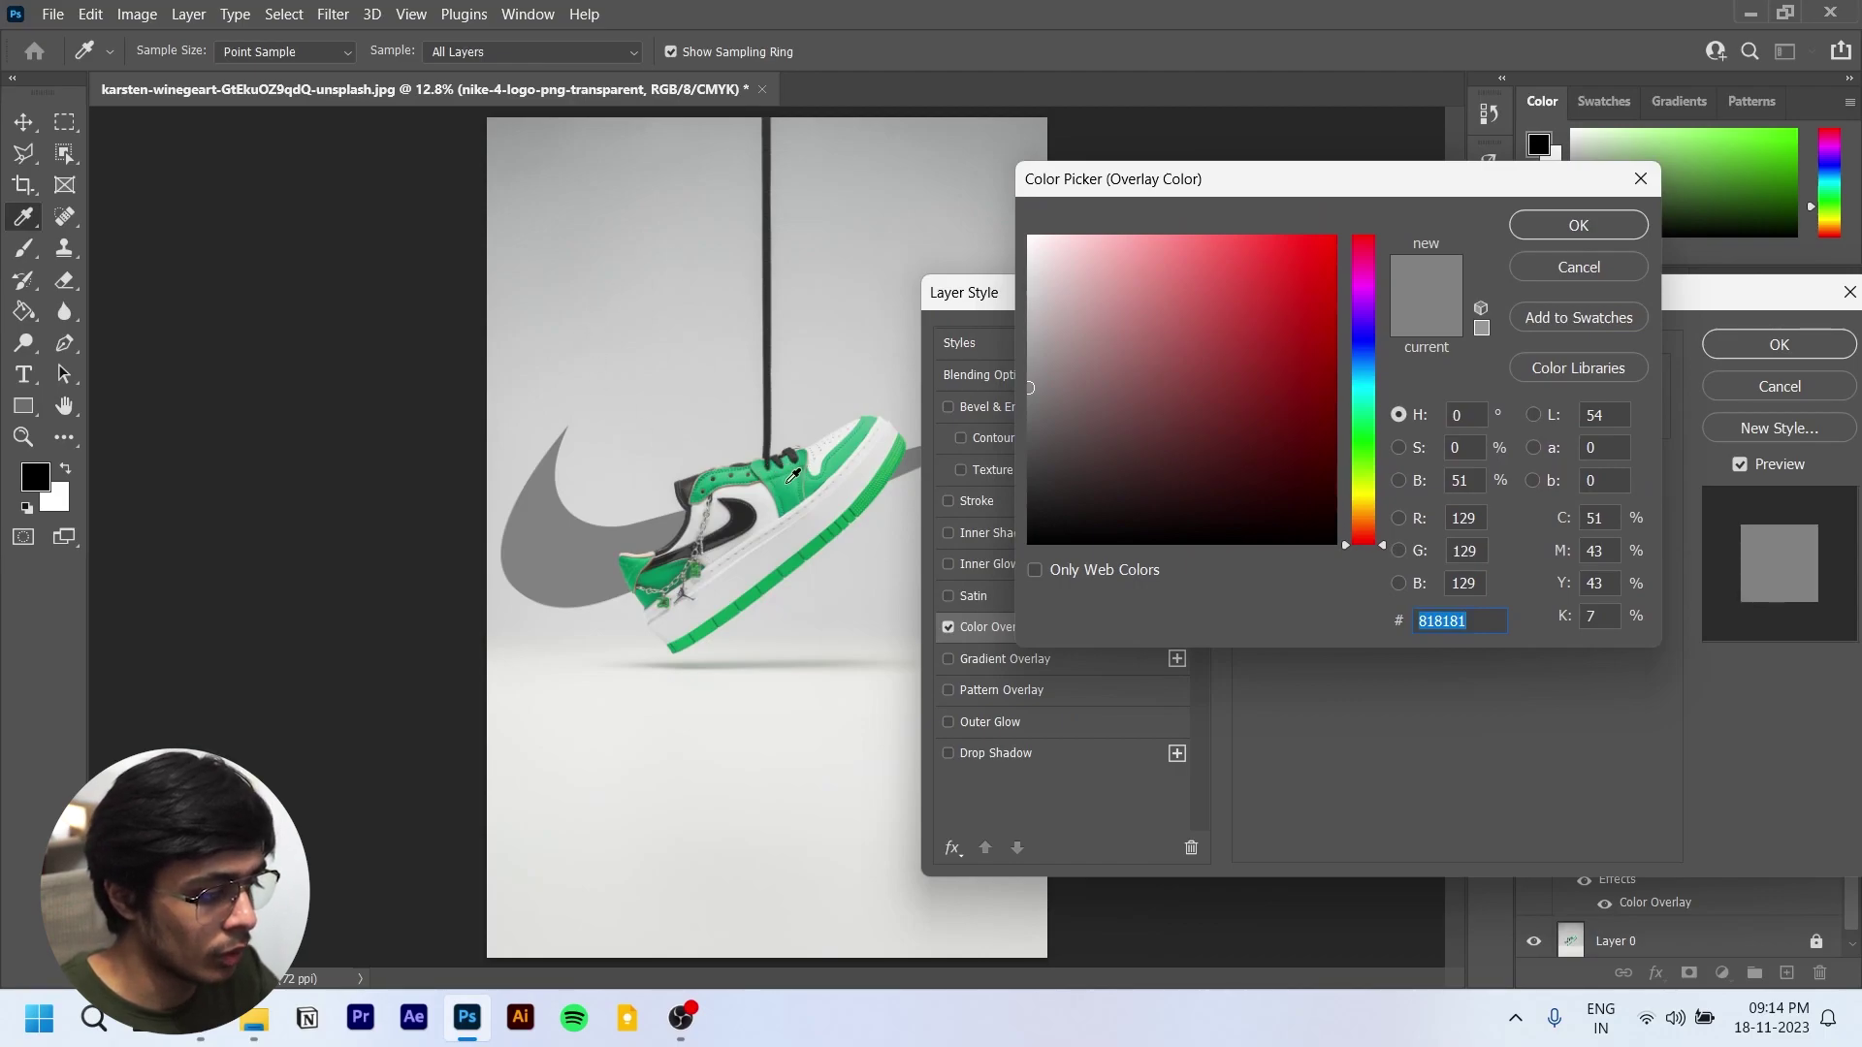
{"action": "left_click_drag", "start_coordinate": [800, 470], "coordinate": [797, 473]}
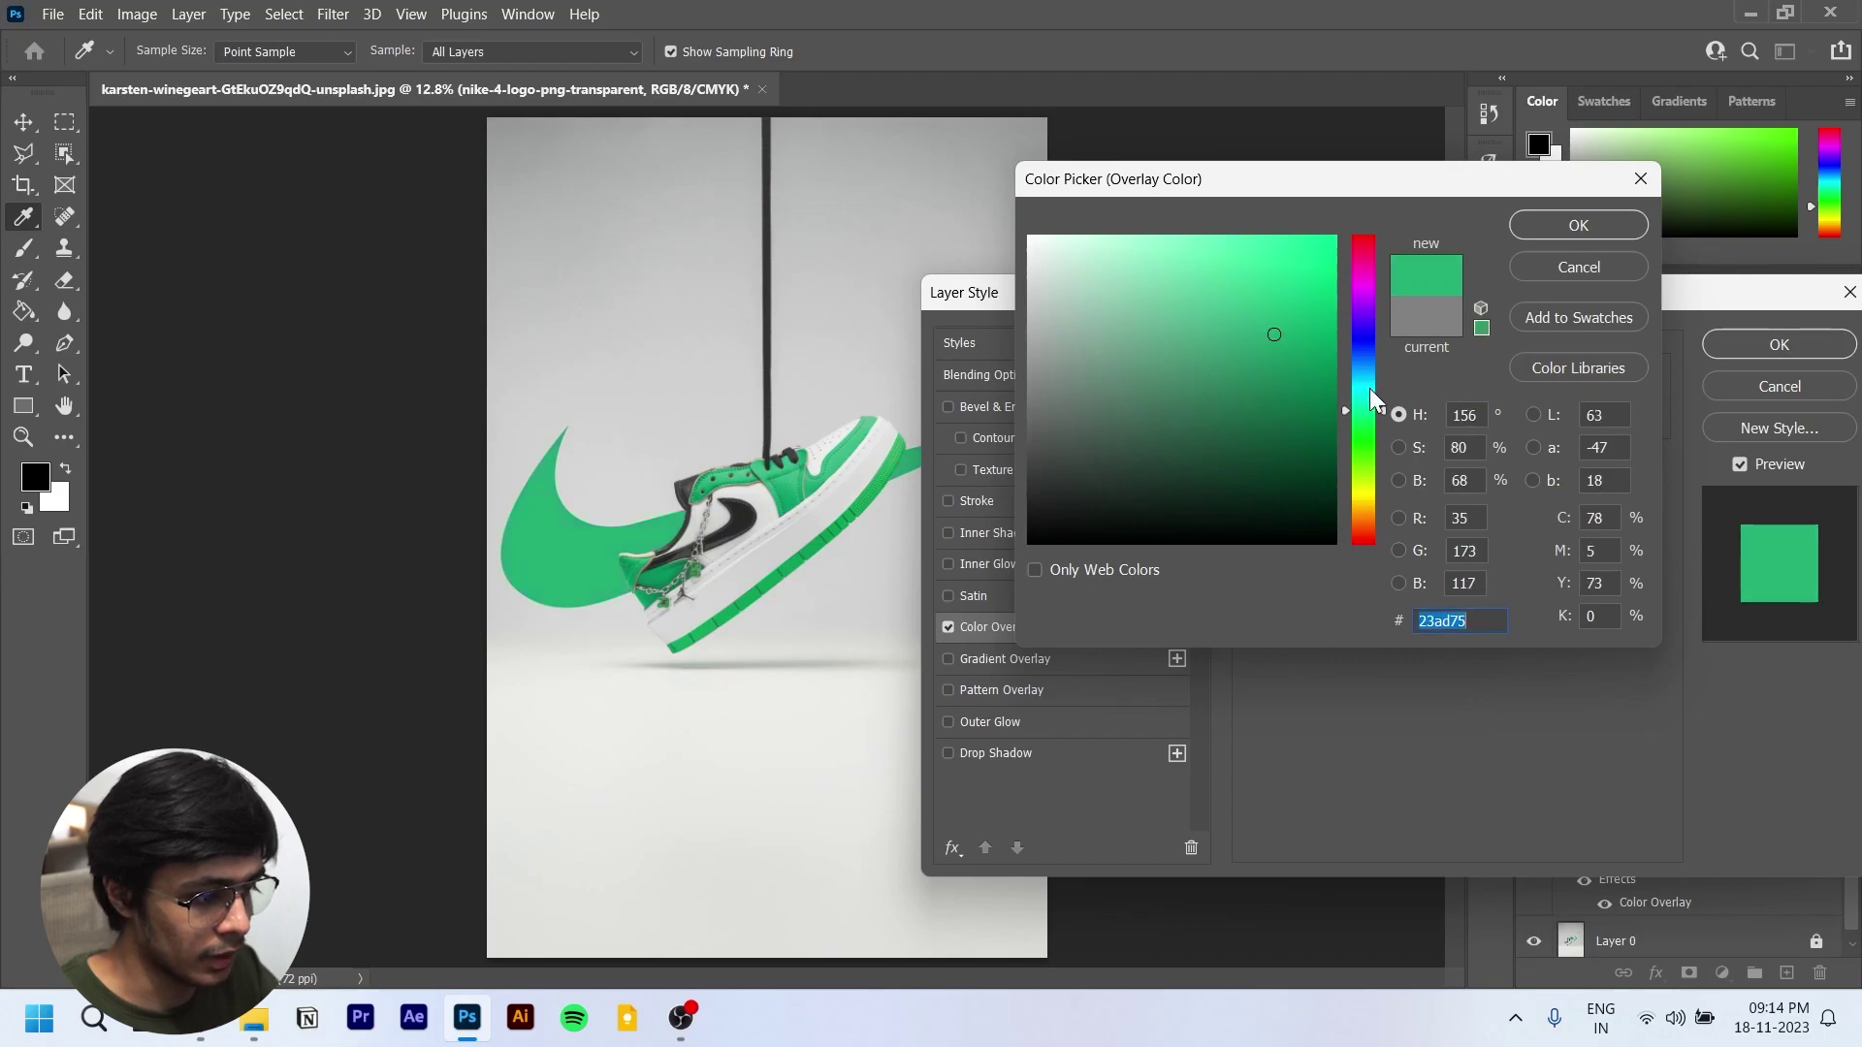
{"action": "left_click", "coordinate": [1564, 229]}
{"action": "left_click", "coordinate": [1779, 344]}
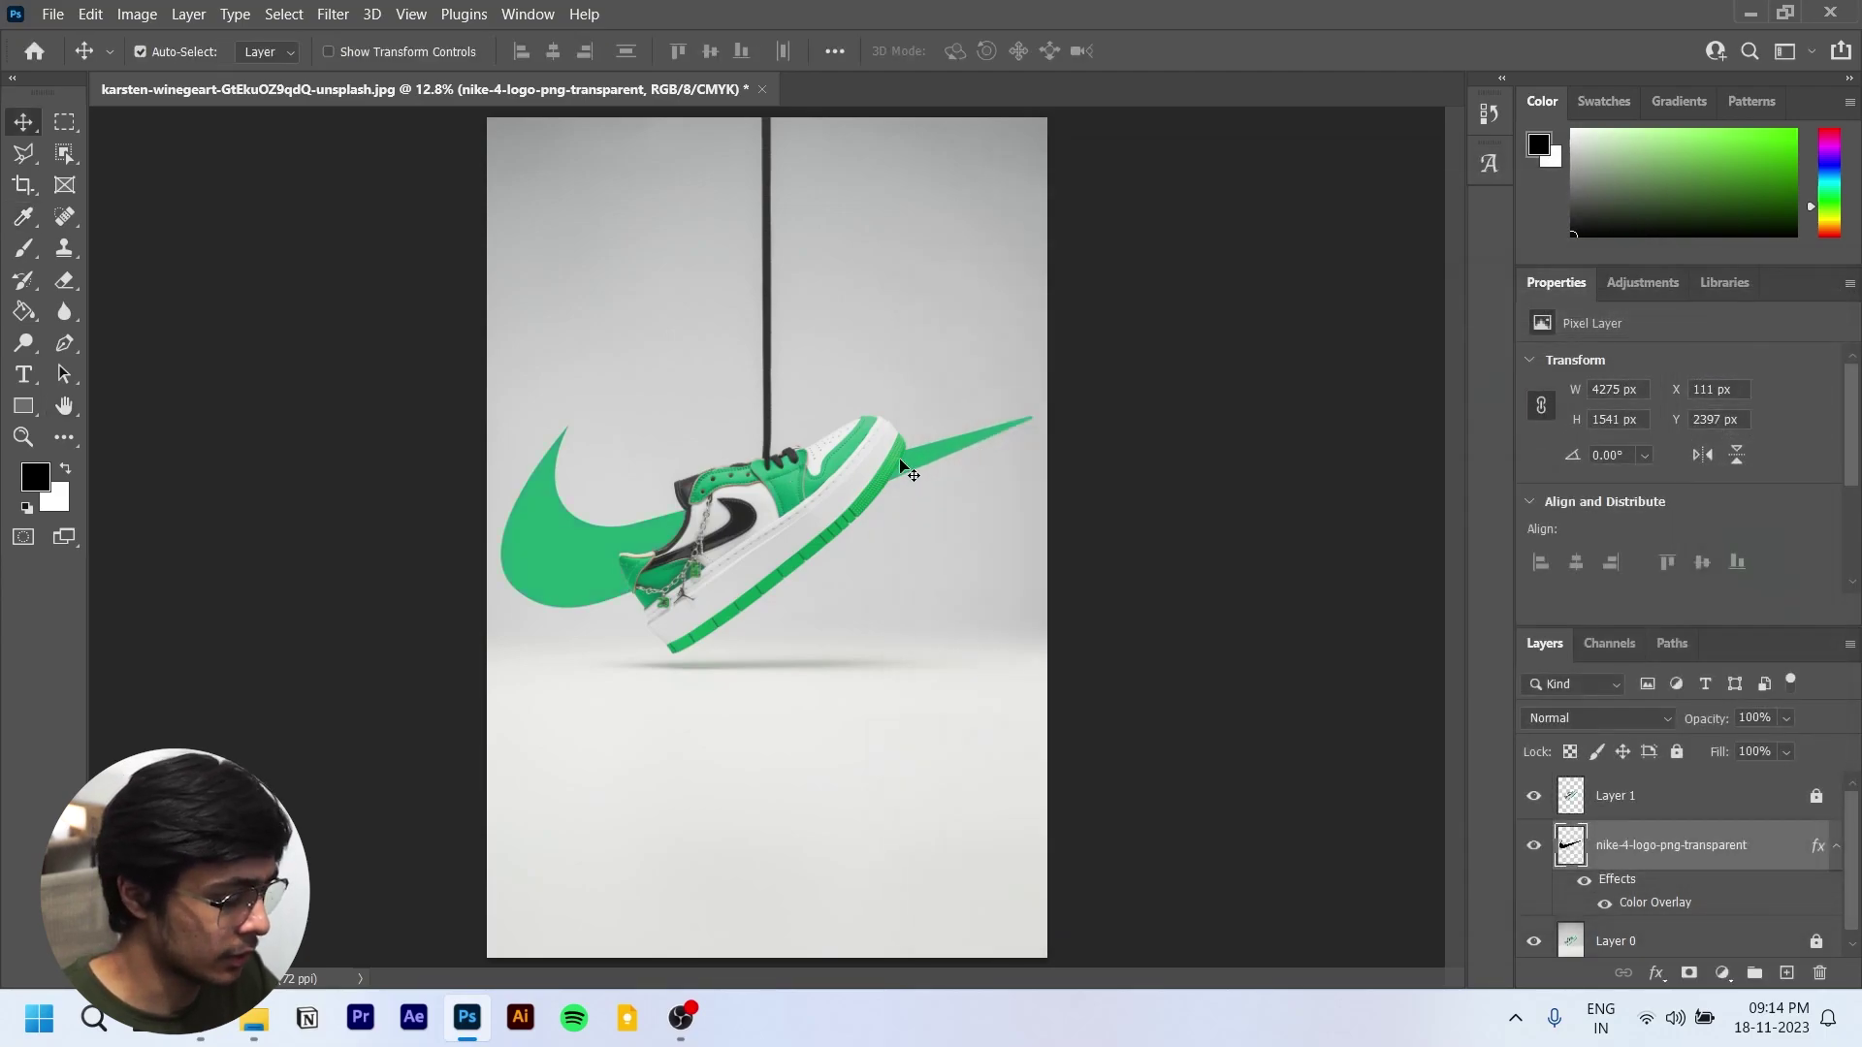
Step: Examine how the green swoosh matches the sneaker, both close up and in the full composition
{"action": "scroll", "coordinate": [848, 490], "scroll_direction": "up", "scroll_amount": 3}
{"action": "scroll", "coordinate": [686, 546], "scroll_direction": "up", "scroll_amount": 1}
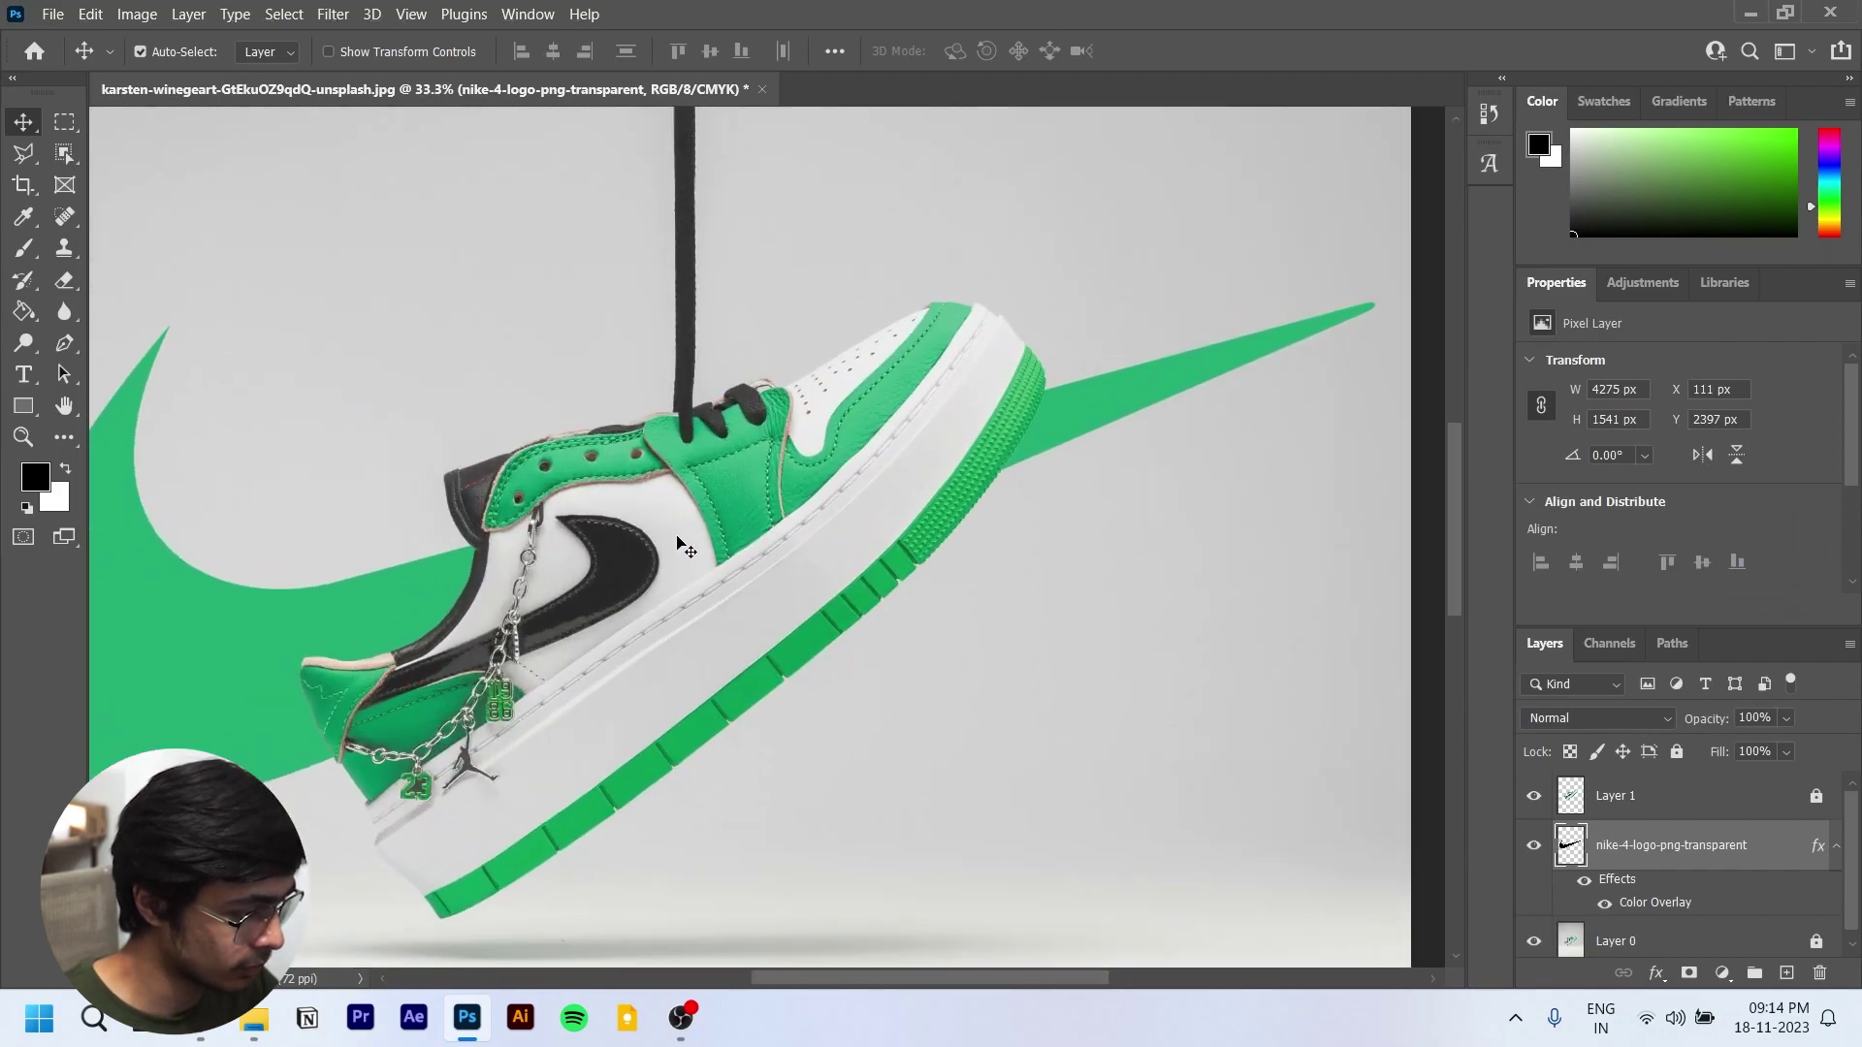
{"action": "scroll", "coordinate": [685, 546], "scroll_direction": "down", "scroll_amount": 4}
{"action": "scroll", "coordinate": [683, 533], "scroll_direction": "down", "scroll_amount": 2}
{"action": "scroll", "coordinate": [680, 520], "scroll_direction": "up", "scroll_amount": 4}
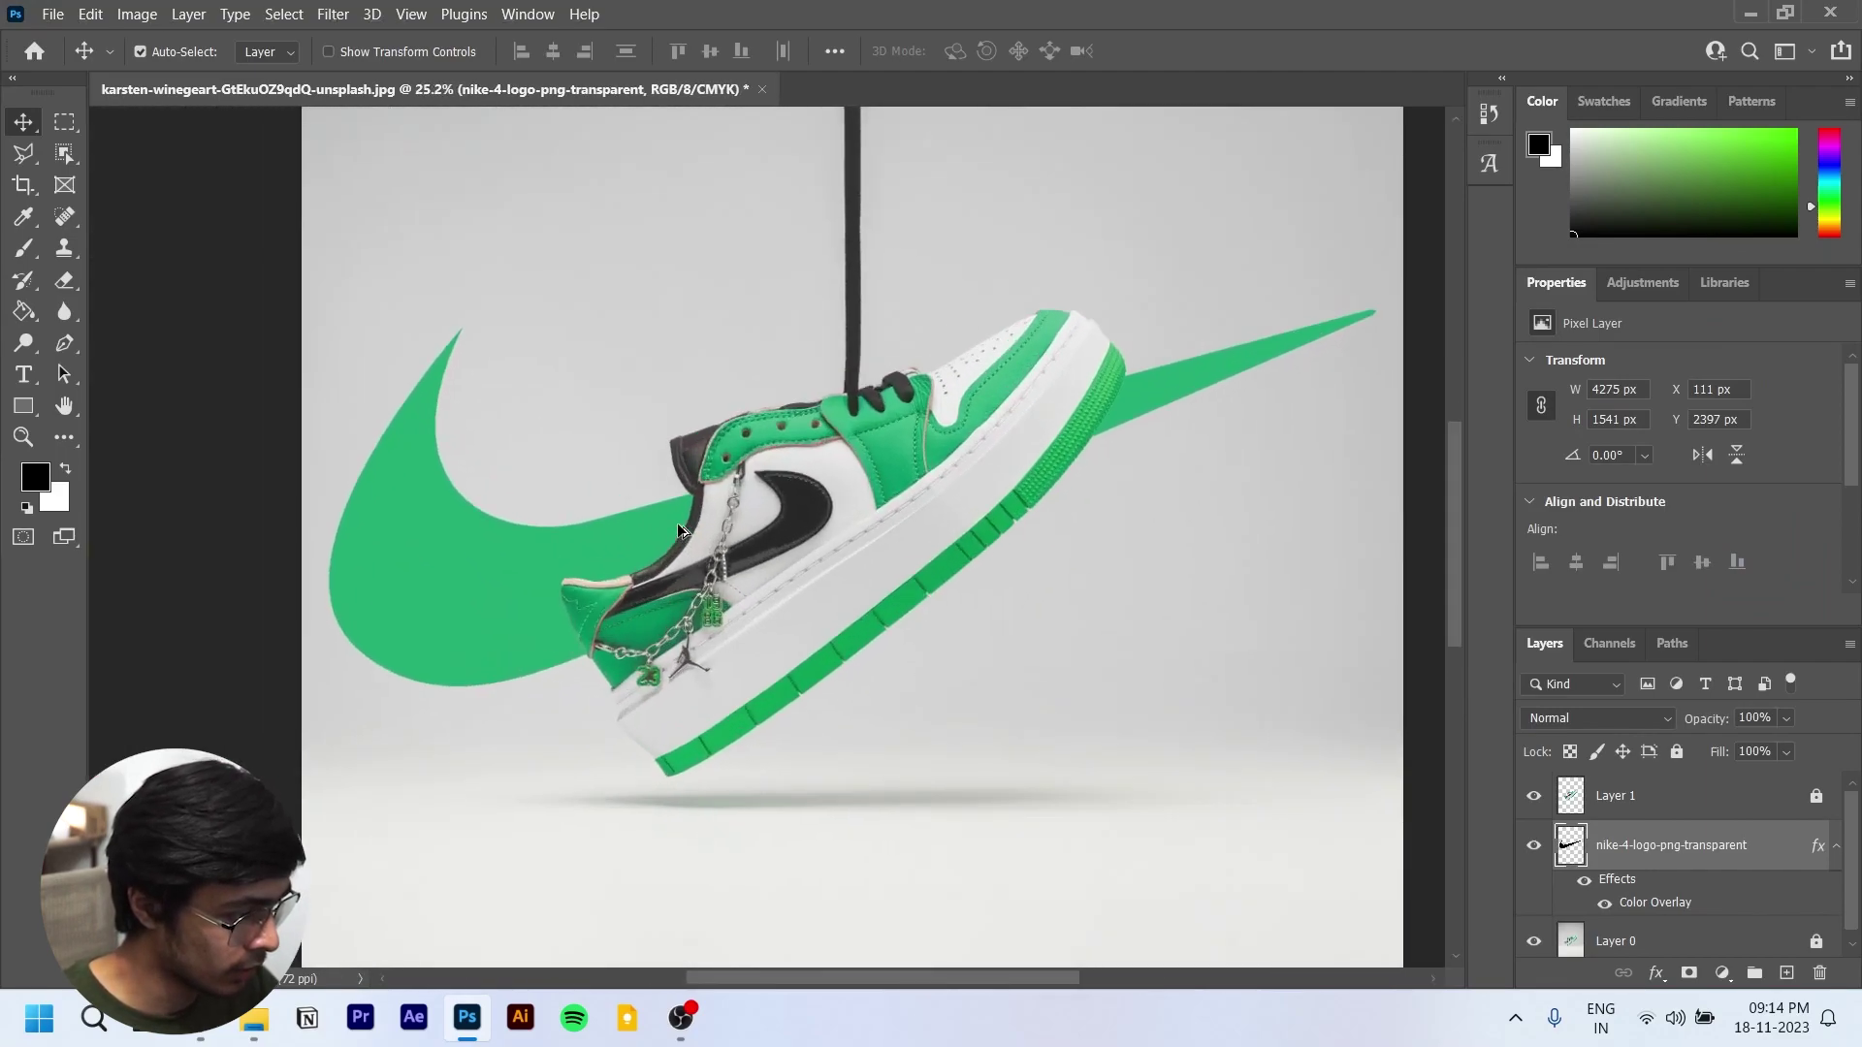
{"action": "scroll", "coordinate": [678, 521], "scroll_direction": "down", "scroll_amount": 1}
{"action": "scroll", "coordinate": [788, 521], "scroll_direction": "up", "scroll_amount": 1}
{"action": "scroll", "coordinate": [787, 520], "scroll_direction": "down", "scroll_amount": 3}
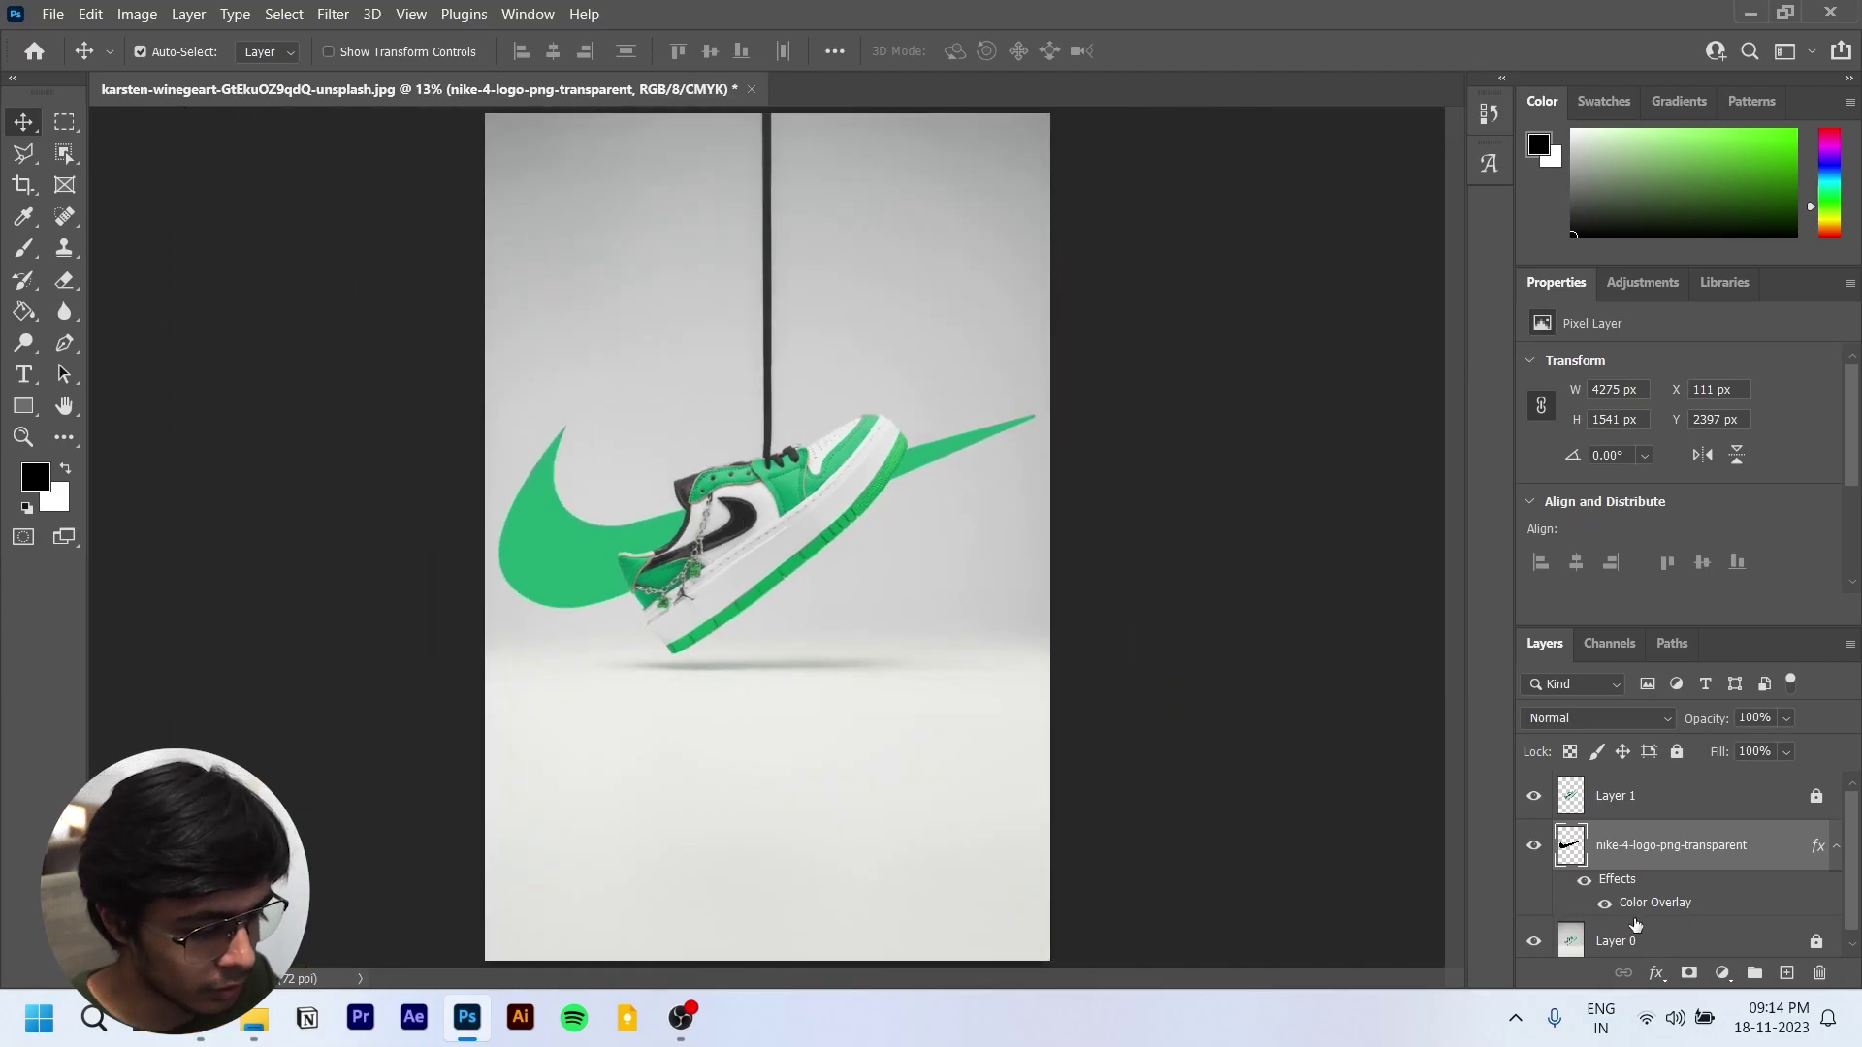
Step: Rasterize the Nike logo's layer style with the layer's fill at 100%
{"action": "left_click_drag", "start_coordinate": [1728, 752], "coordinate": [1662, 766]}
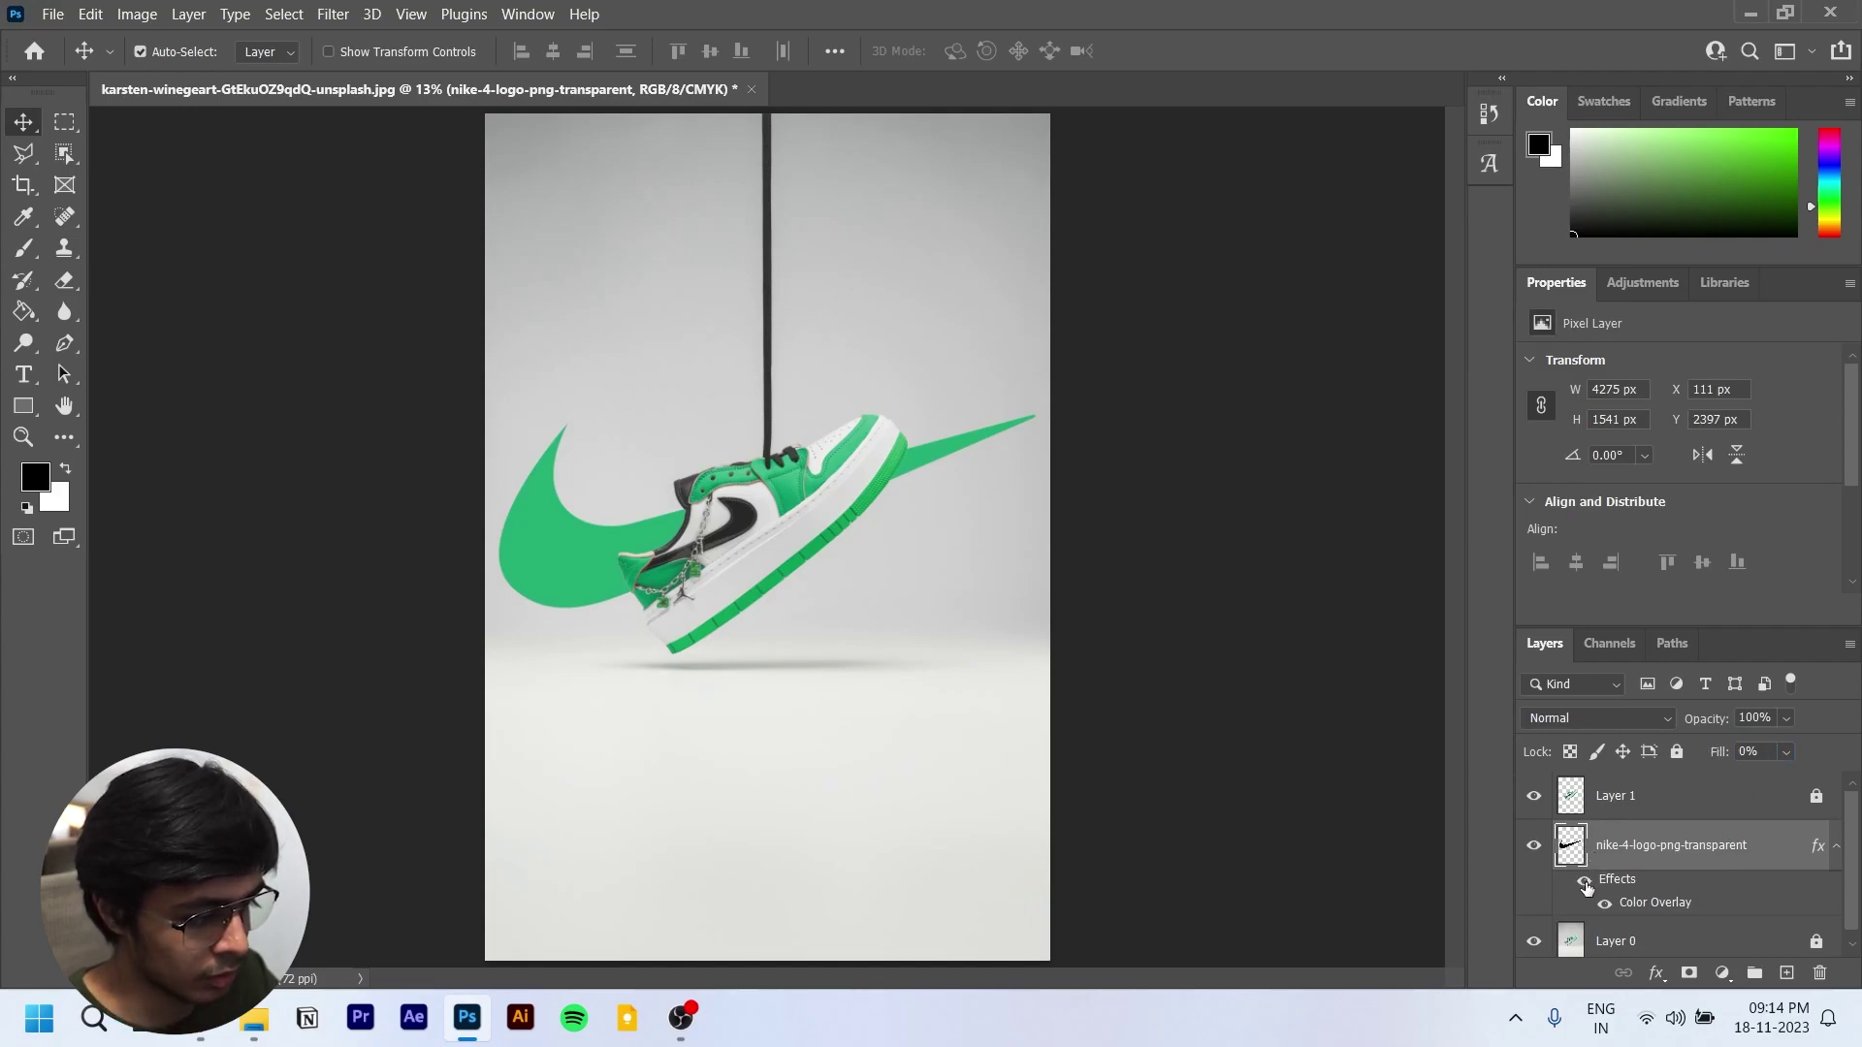
{"action": "left_click_drag", "start_coordinate": [1720, 752], "coordinate": [1756, 752]}
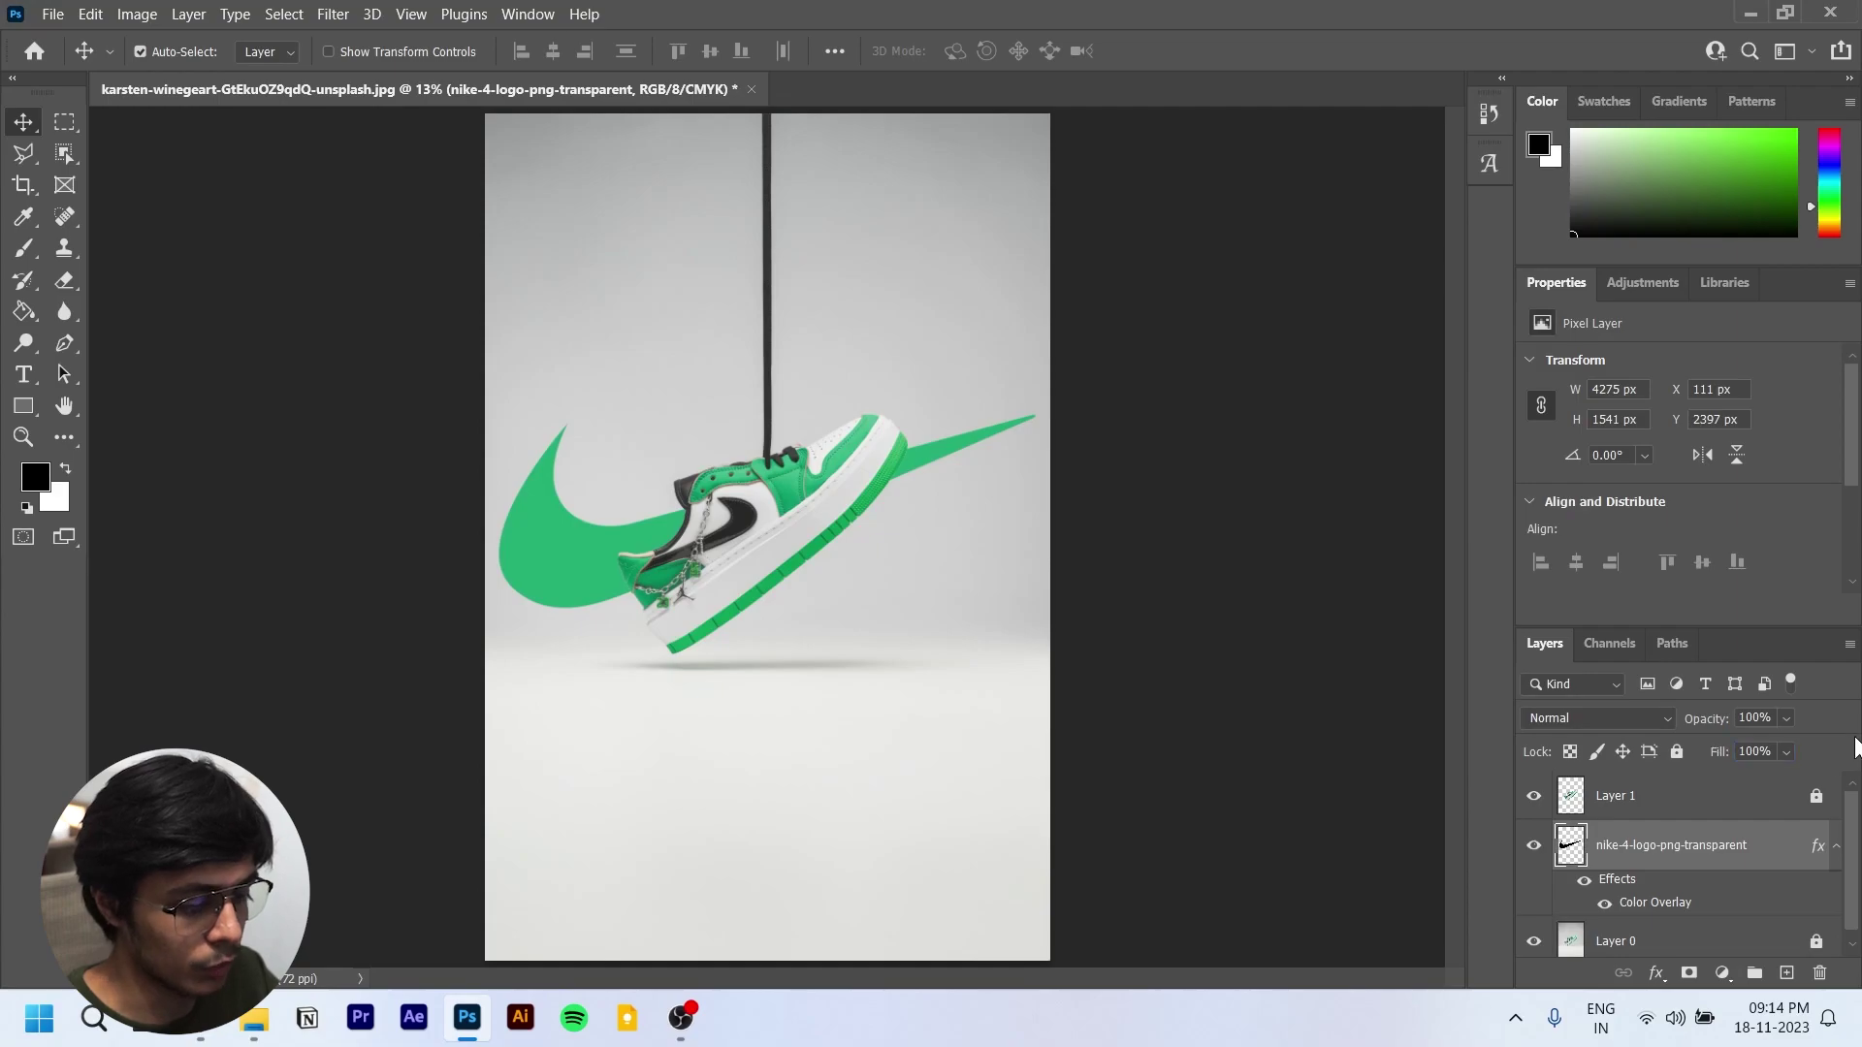
{"action": "right_click", "coordinate": [1637, 846]}
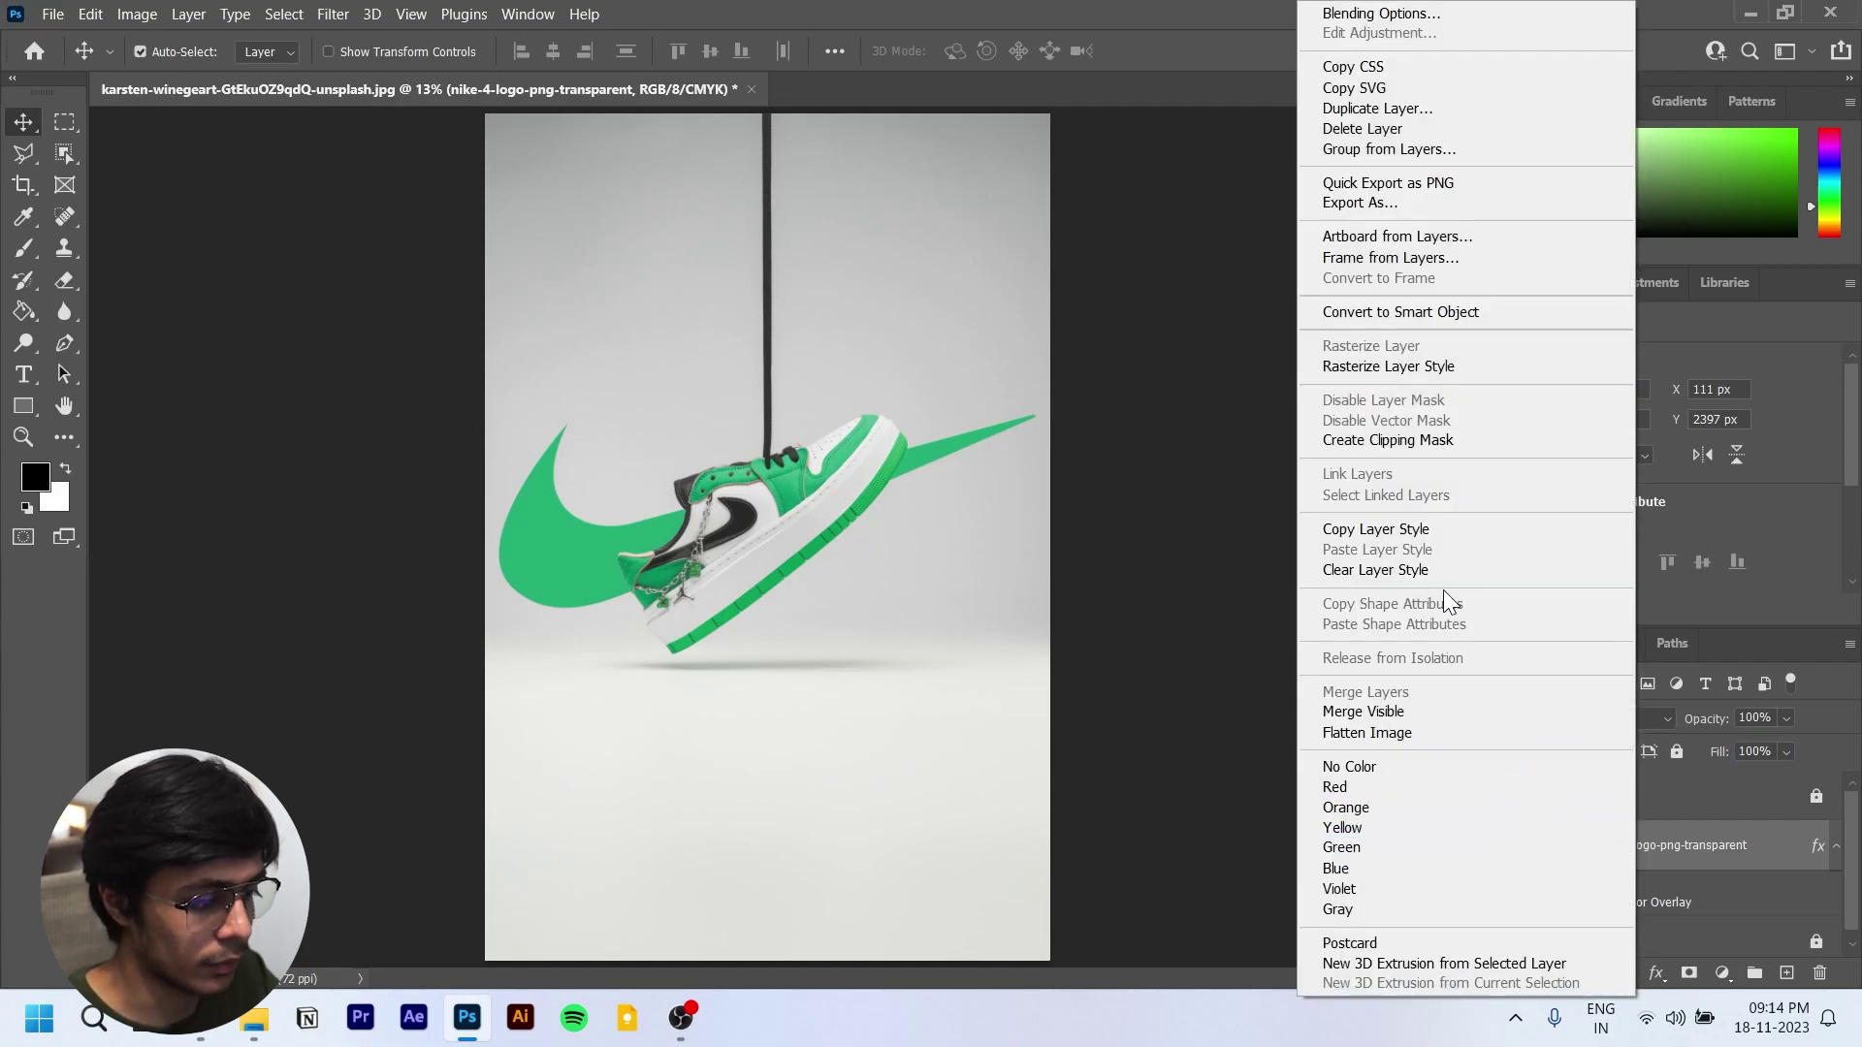
{"action": "left_click", "coordinate": [1432, 370]}
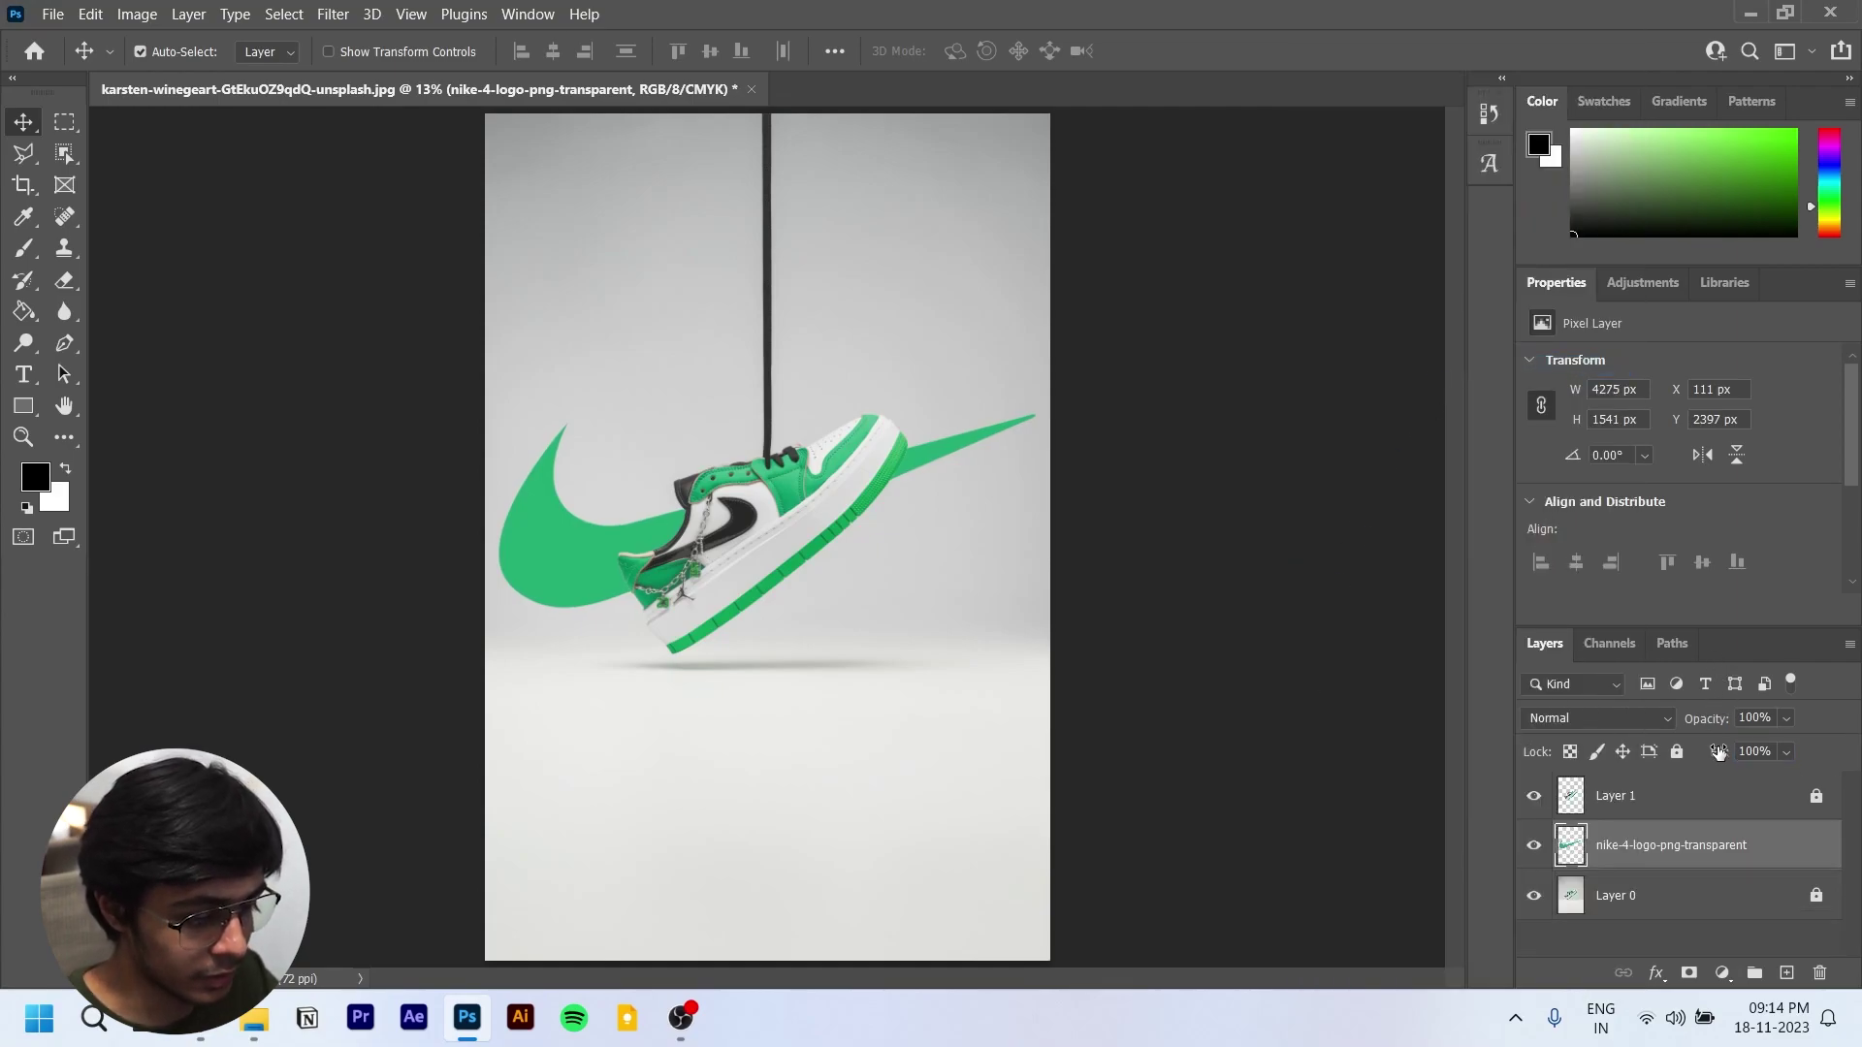
Step: Toggle the Nike logo layer's visibility off and on, and set its fill to 0%
{"action": "left_click", "coordinate": [1532, 850]}
{"action": "left_click", "coordinate": [1532, 850]}
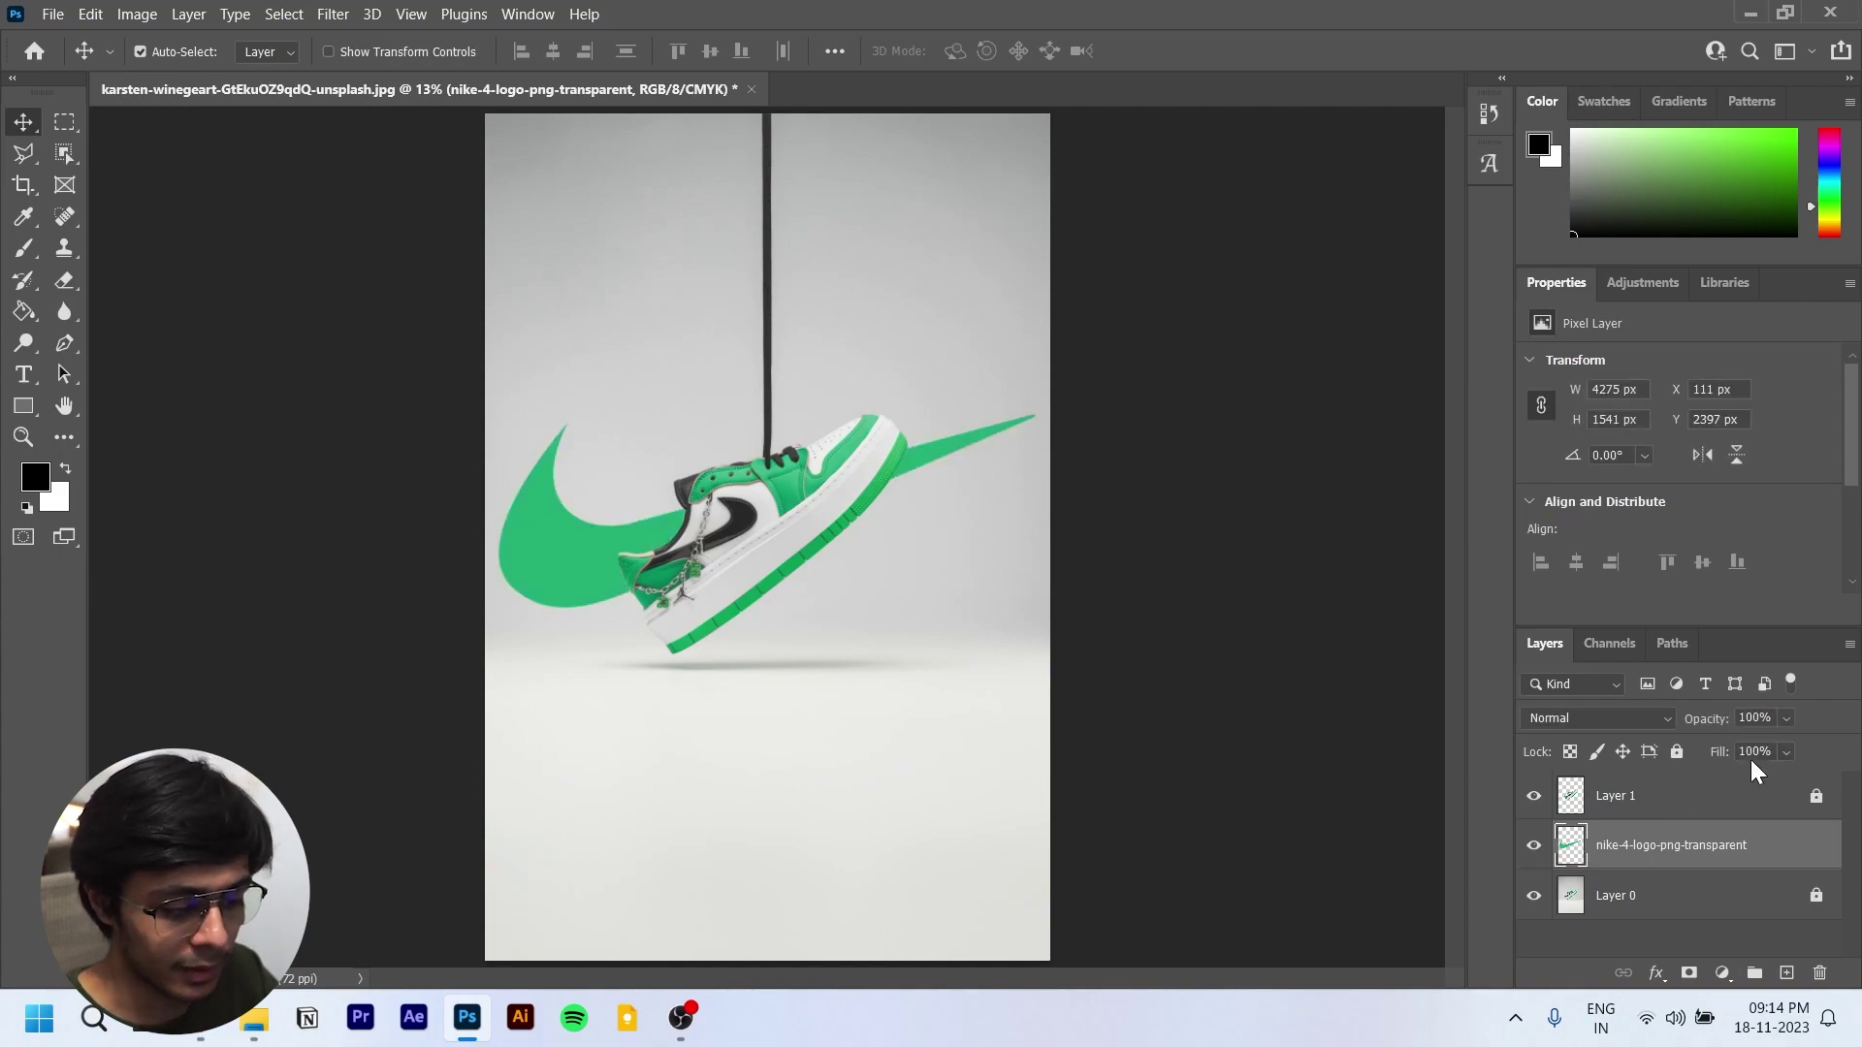
{"action": "left_click_drag", "start_coordinate": [1726, 756], "coordinate": [1267, 789]}
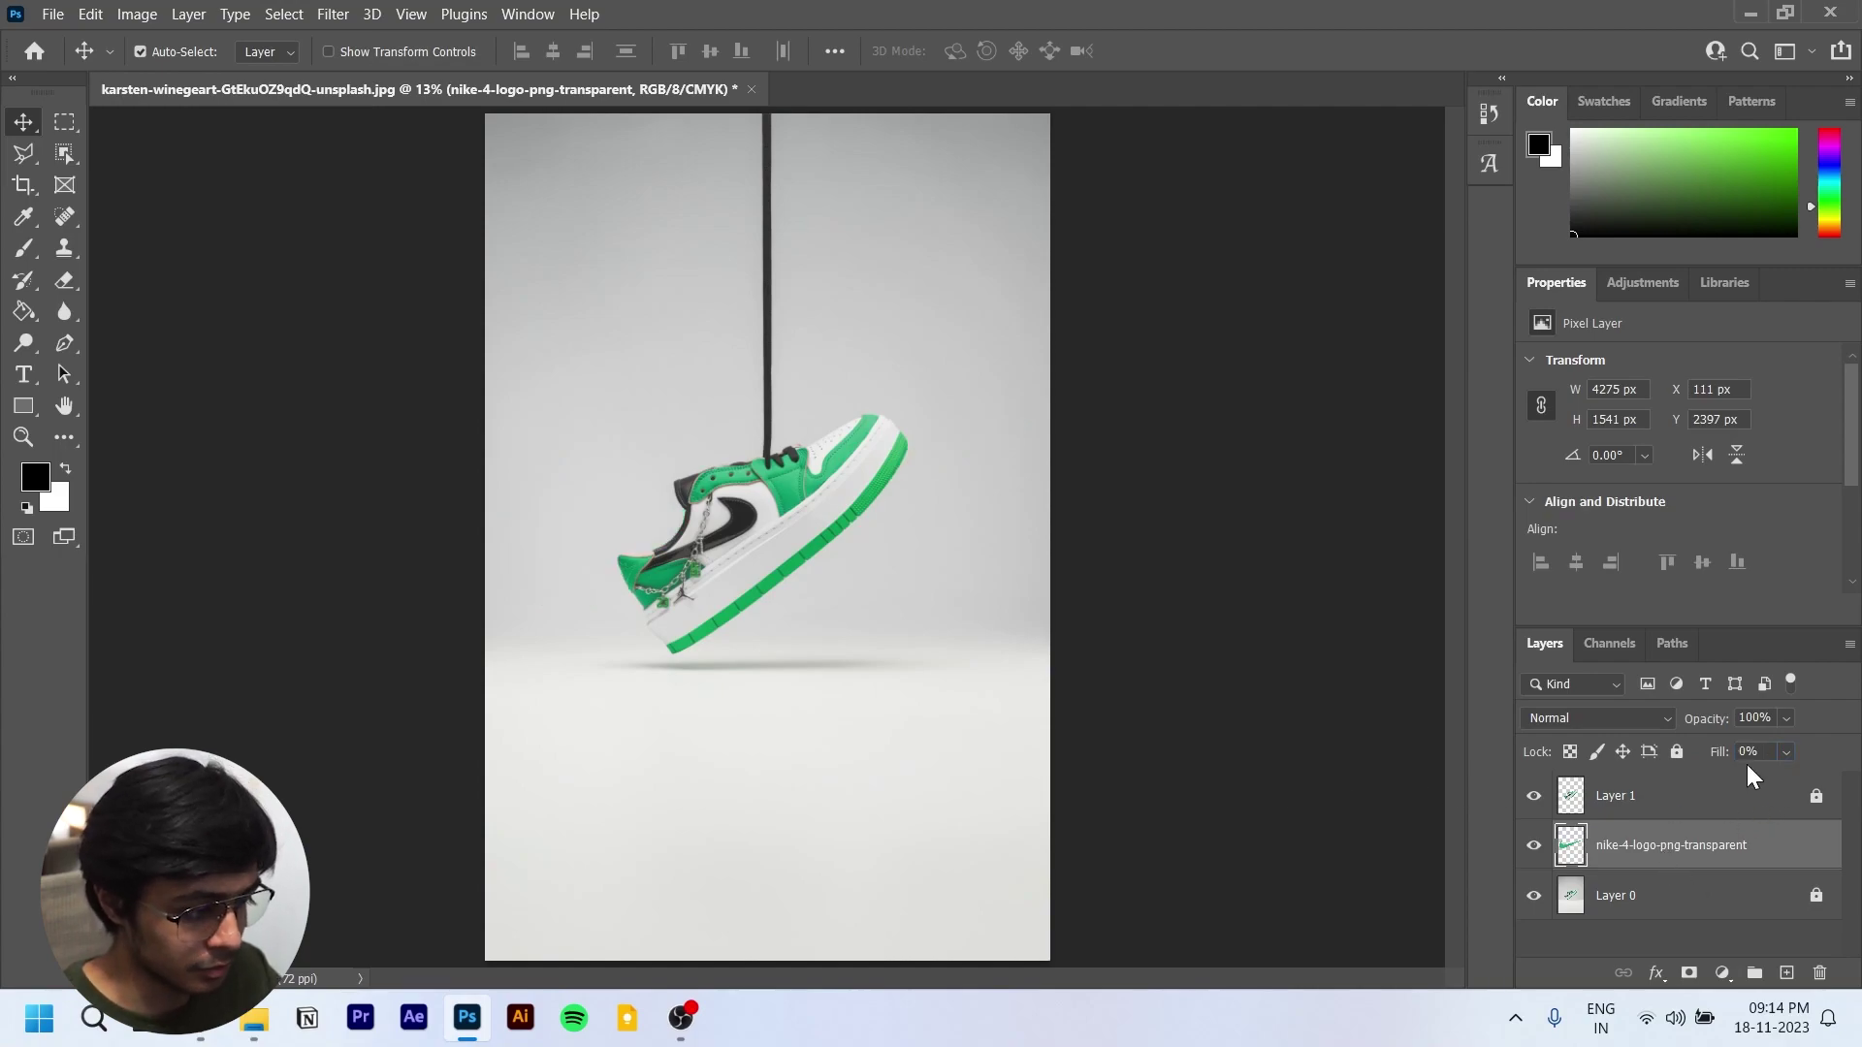
Step: Restore the Nike logo layer's fill to 100% and add a black inside Stroke with a size of 35 px
{"action": "left_click", "coordinate": [1656, 973]}
{"action": "left_click", "coordinate": [1563, 950]}
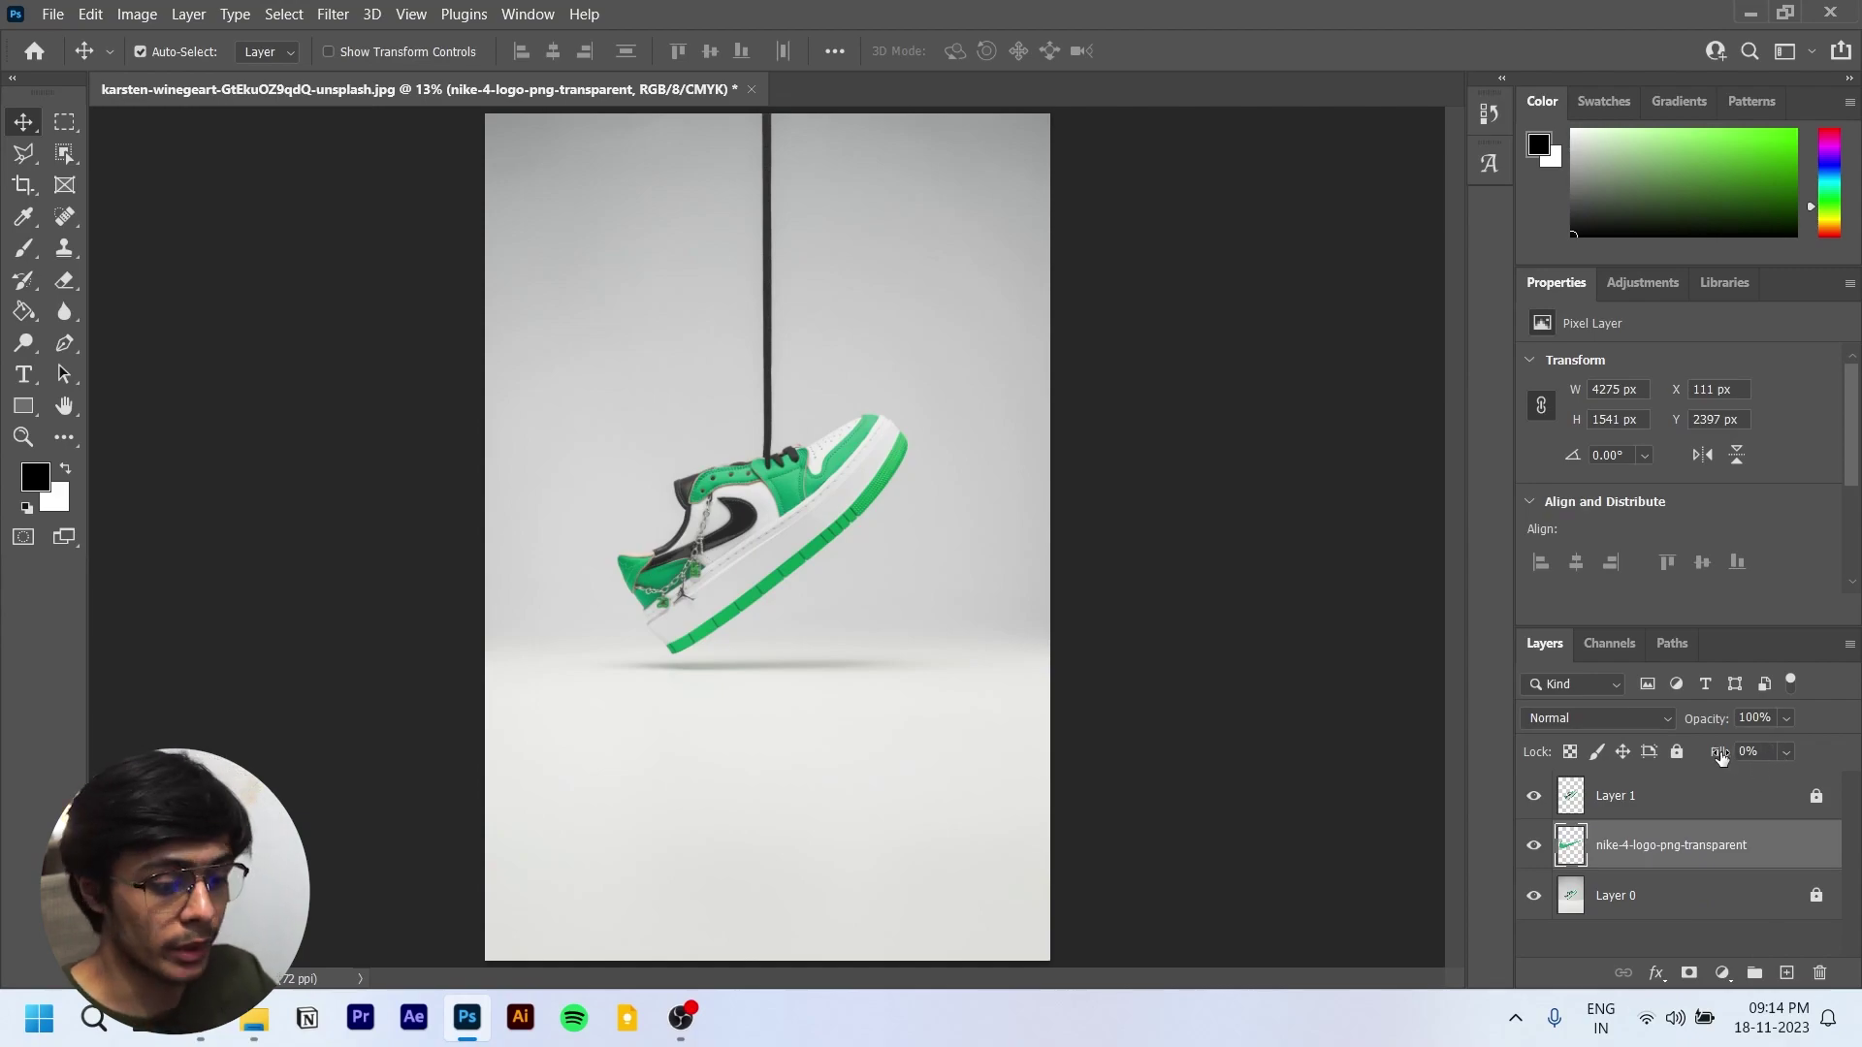
{"action": "left_click_drag", "start_coordinate": [1717, 756], "coordinate": [1775, 756]}
{"action": "left_click", "coordinate": [1656, 973]}
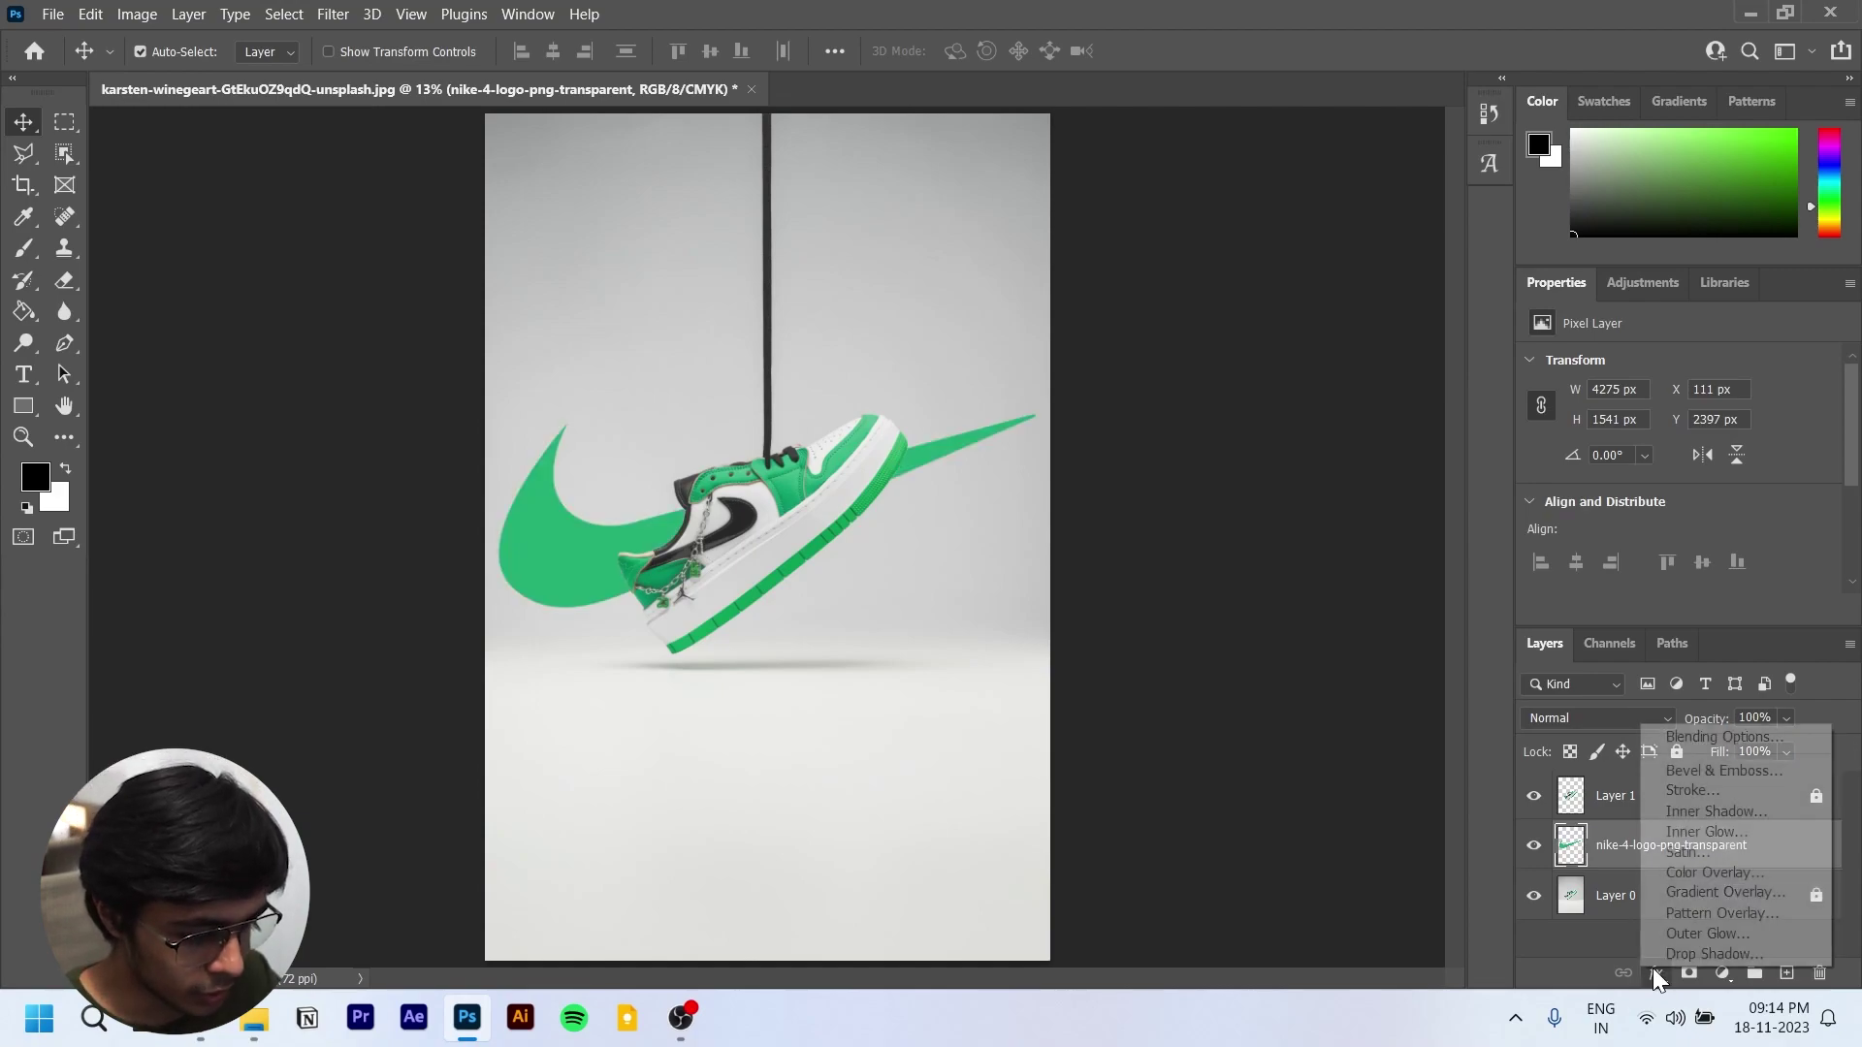
{"action": "left_click", "coordinate": [1732, 791]}
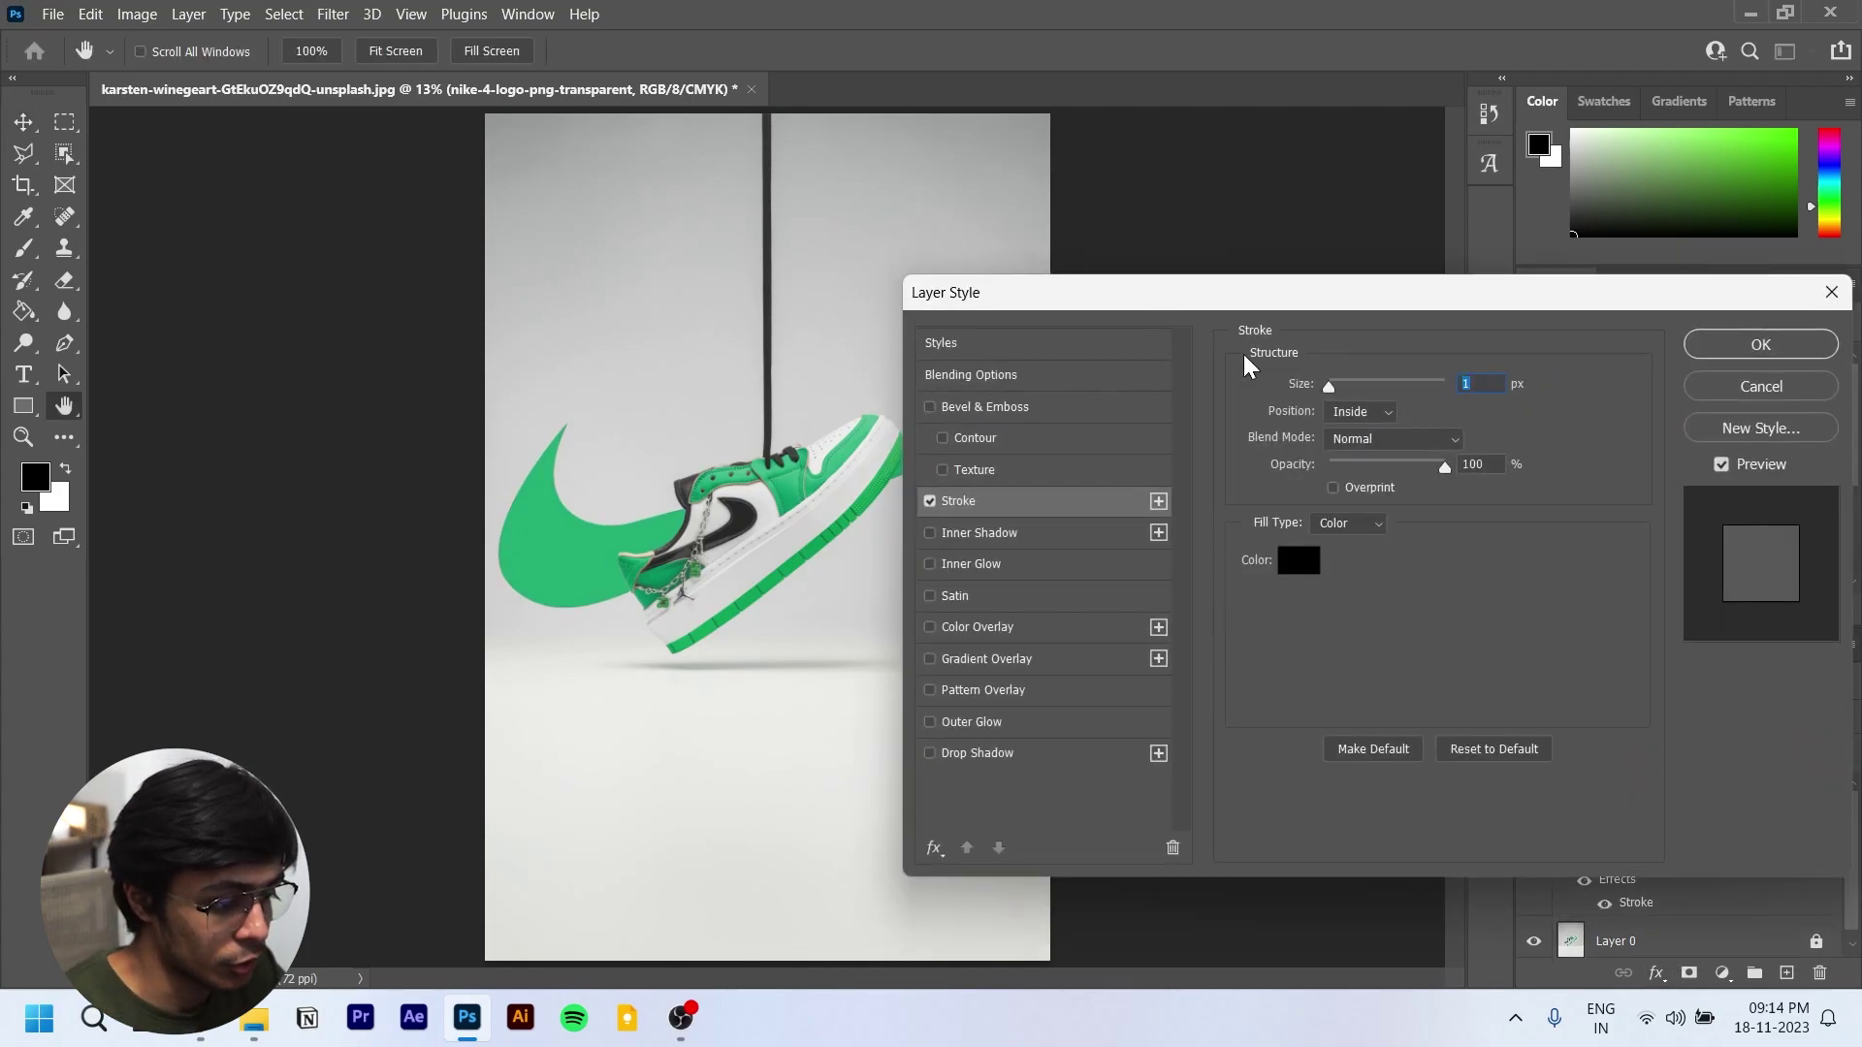
{"action": "left_click_drag", "start_coordinate": [1454, 345], "coordinate": [1458, 344]}
{"action": "left_click_drag", "start_coordinate": [1429, 417], "coordinate": [1459, 429]}
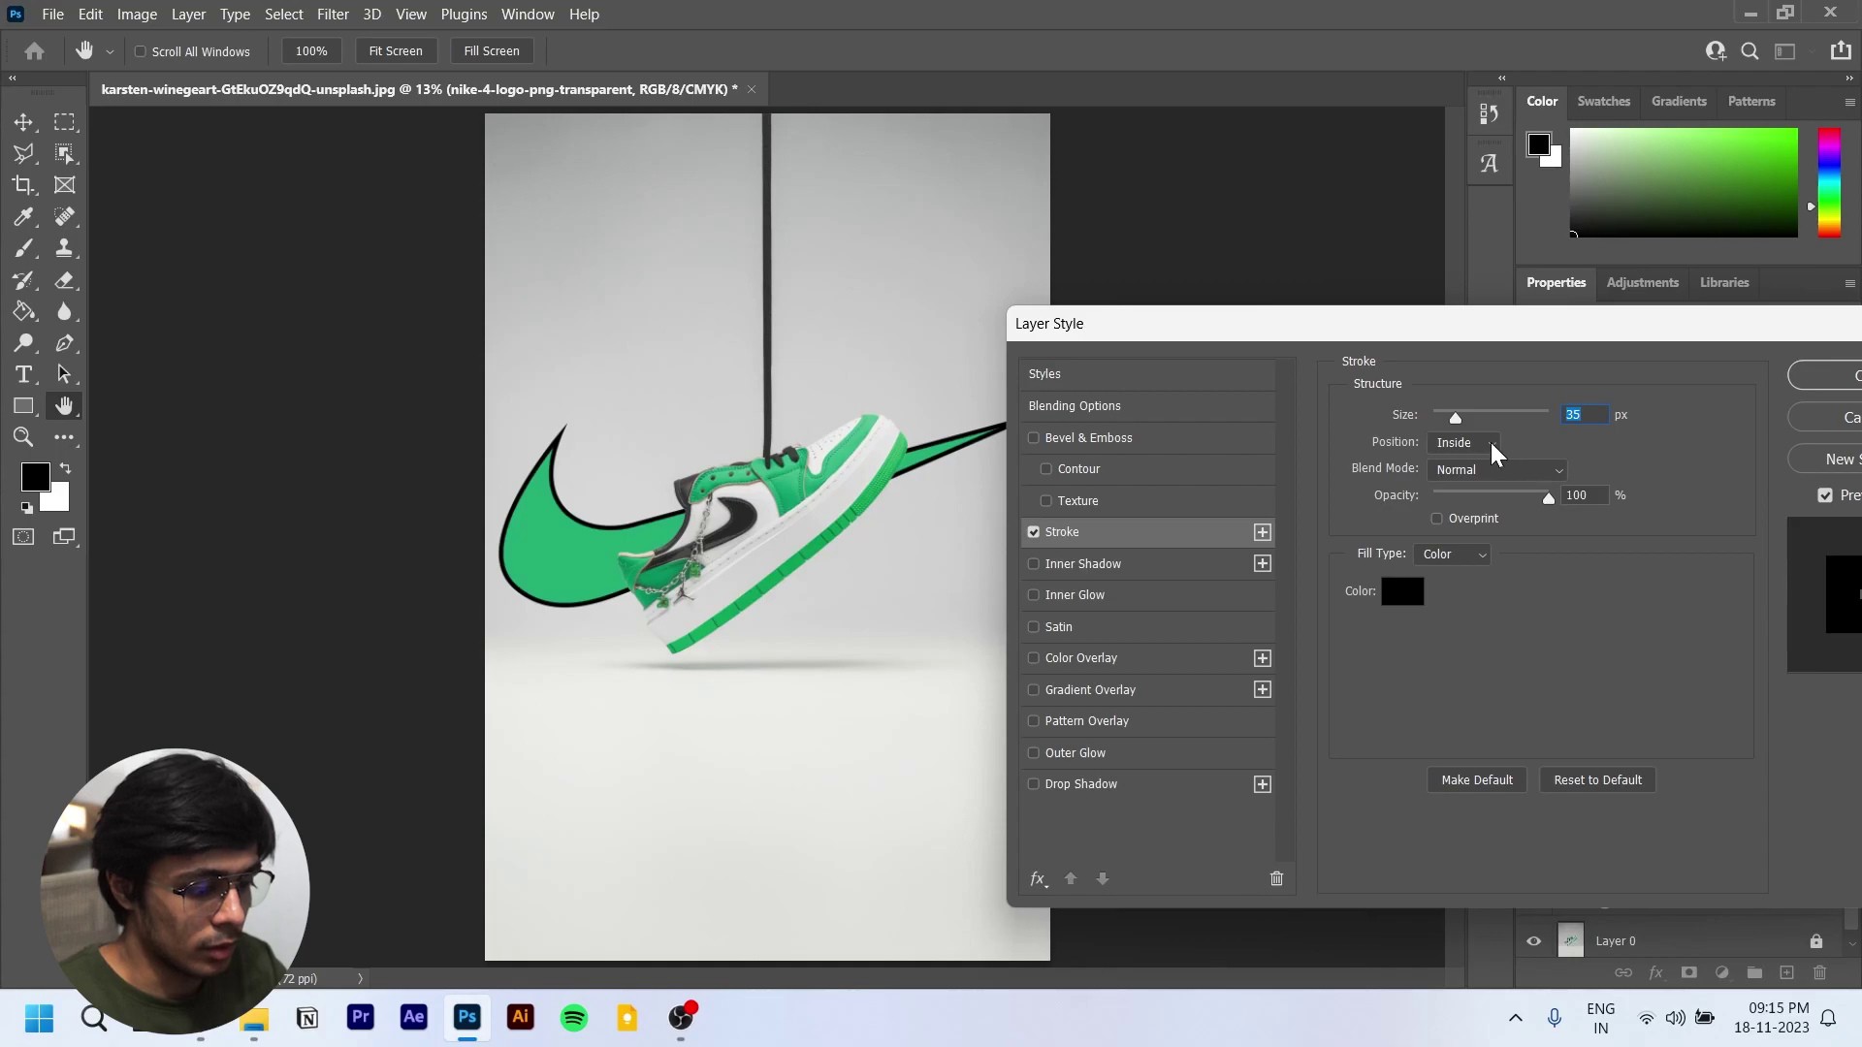
Step: Try the Outside and Center positions for the swoosh's stroke and return it to Inside
{"action": "left_click", "coordinate": [1494, 452]}
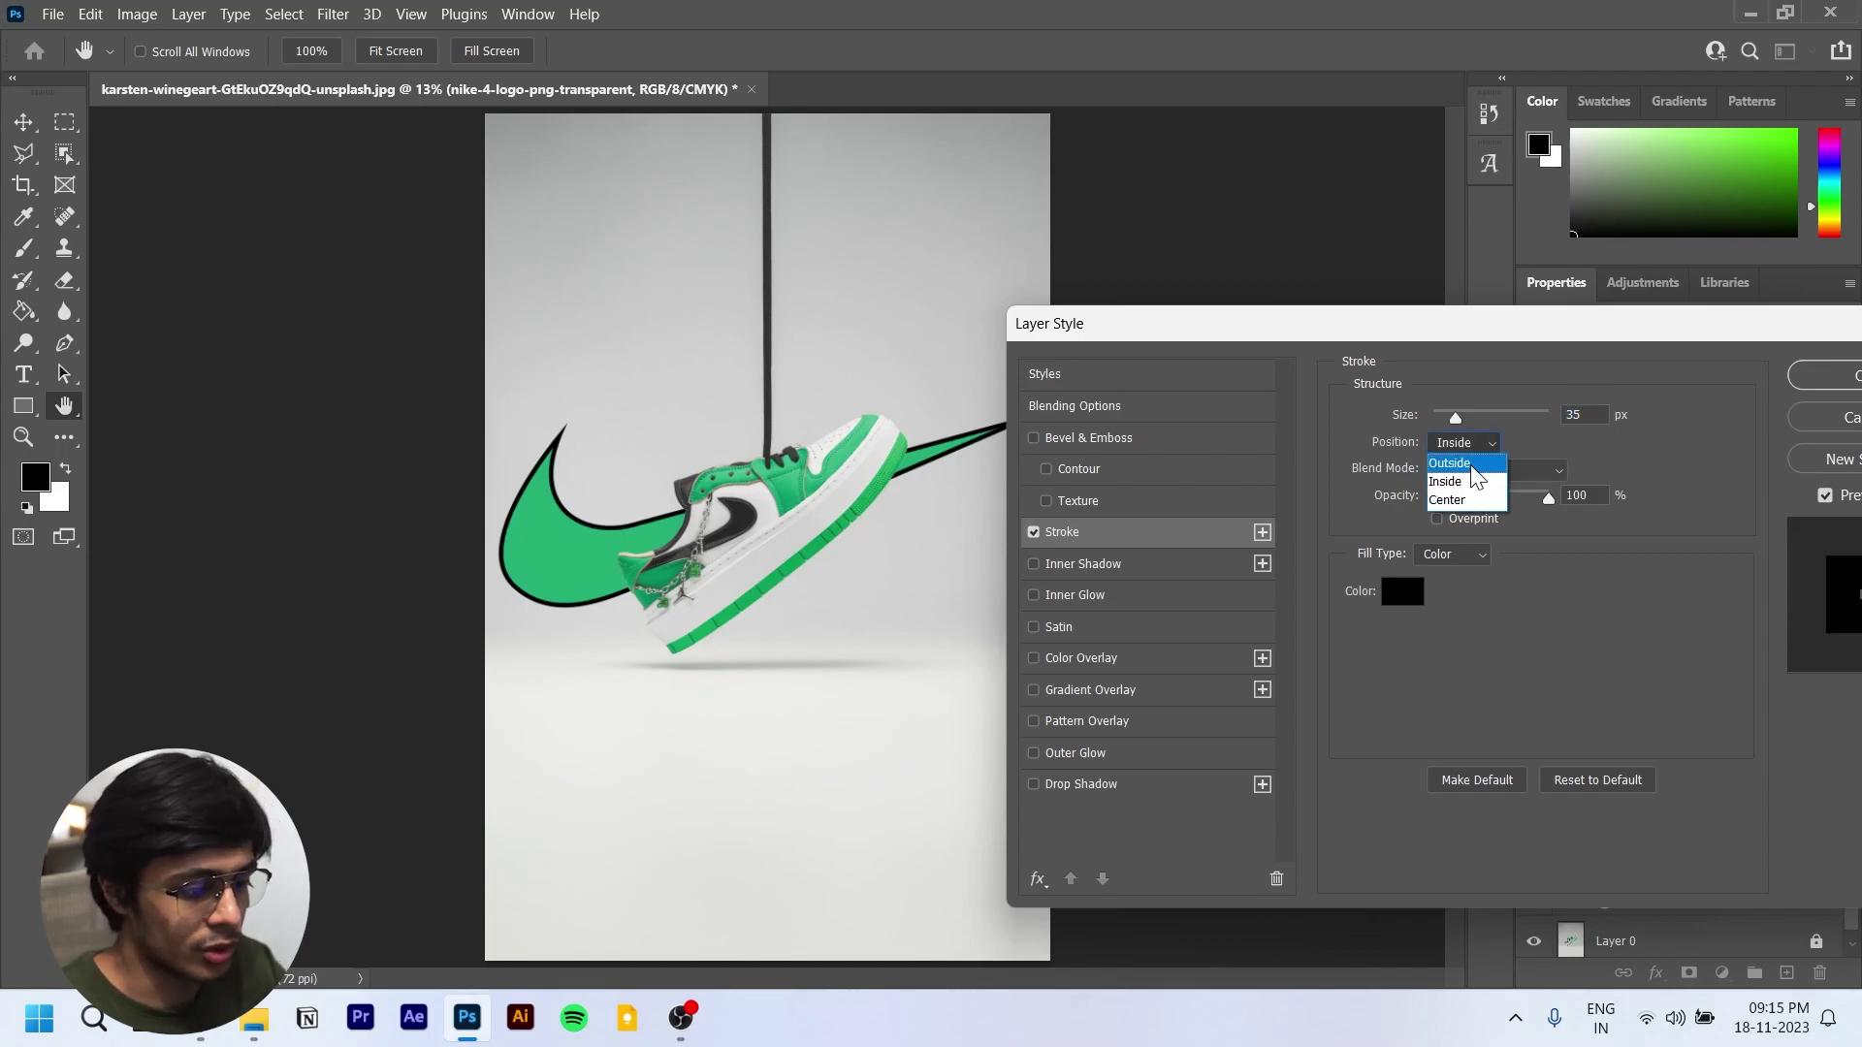
{"action": "left_click", "coordinate": [1472, 464]}
{"action": "left_click", "coordinate": [1479, 443]}
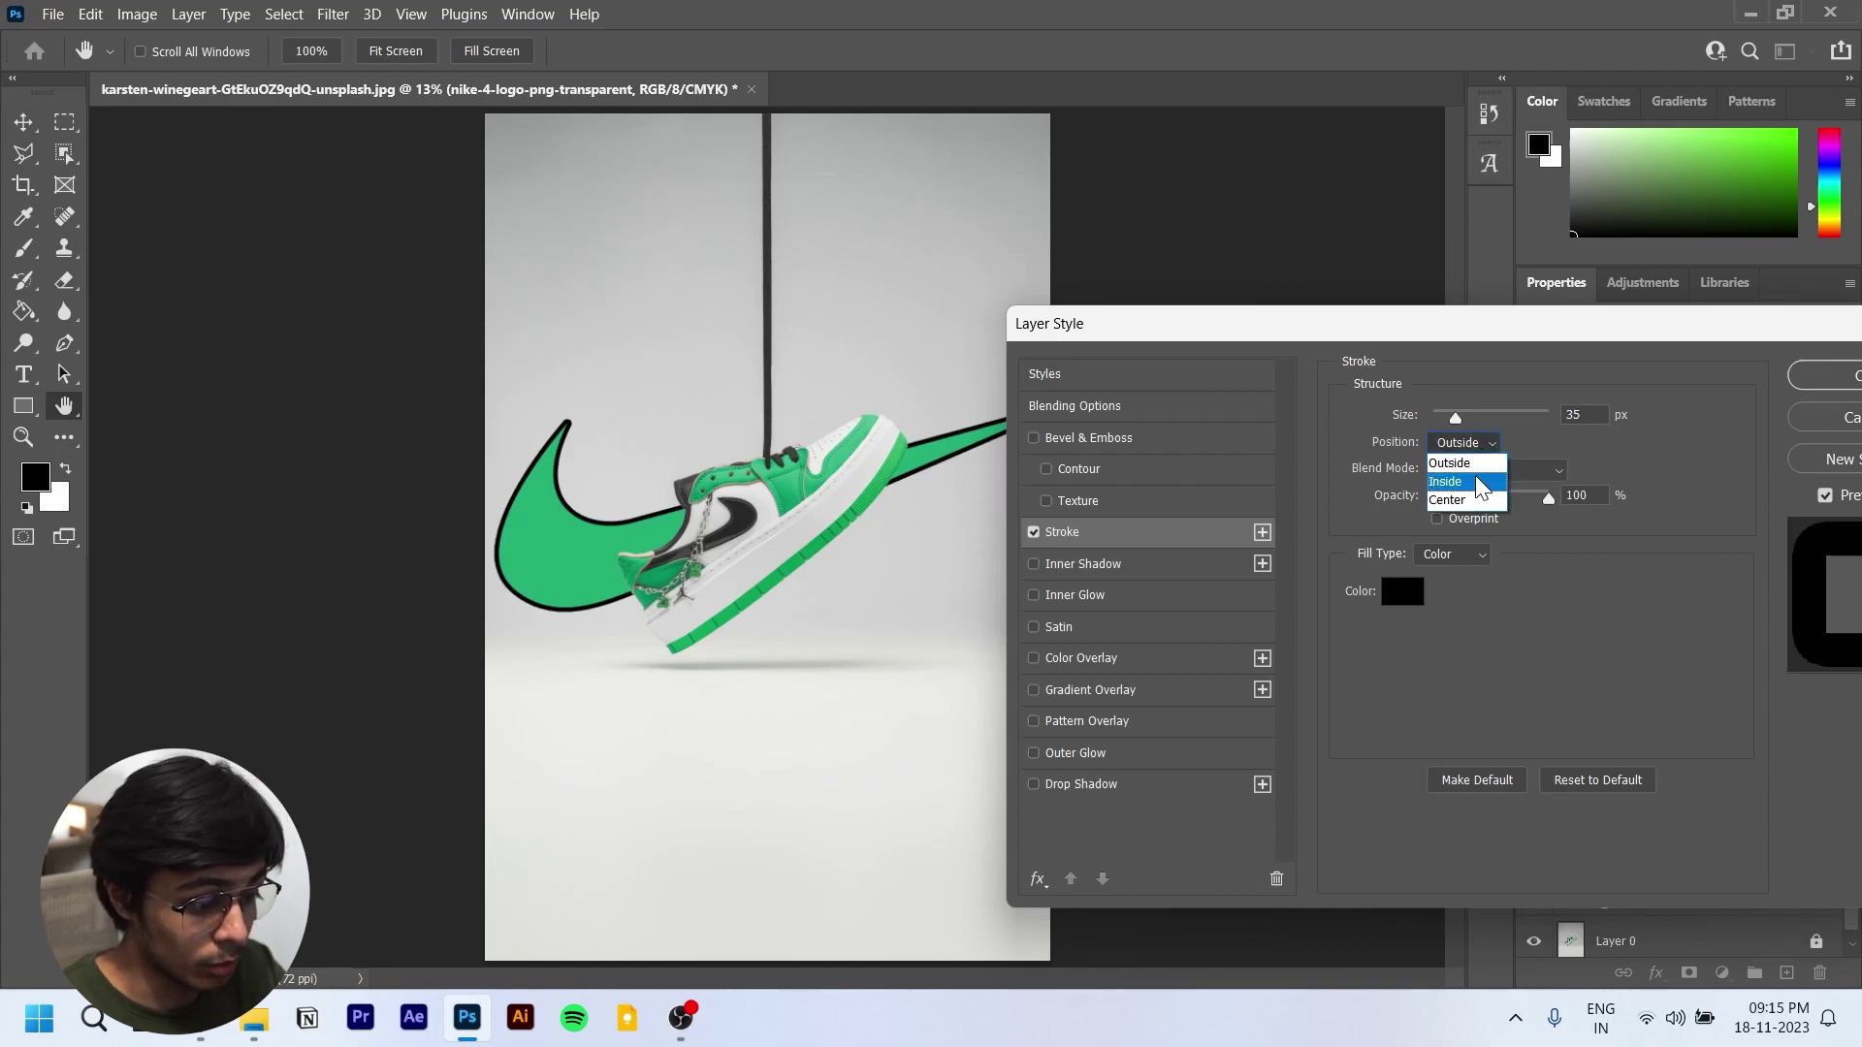
{"action": "left_click", "coordinate": [1473, 482]}
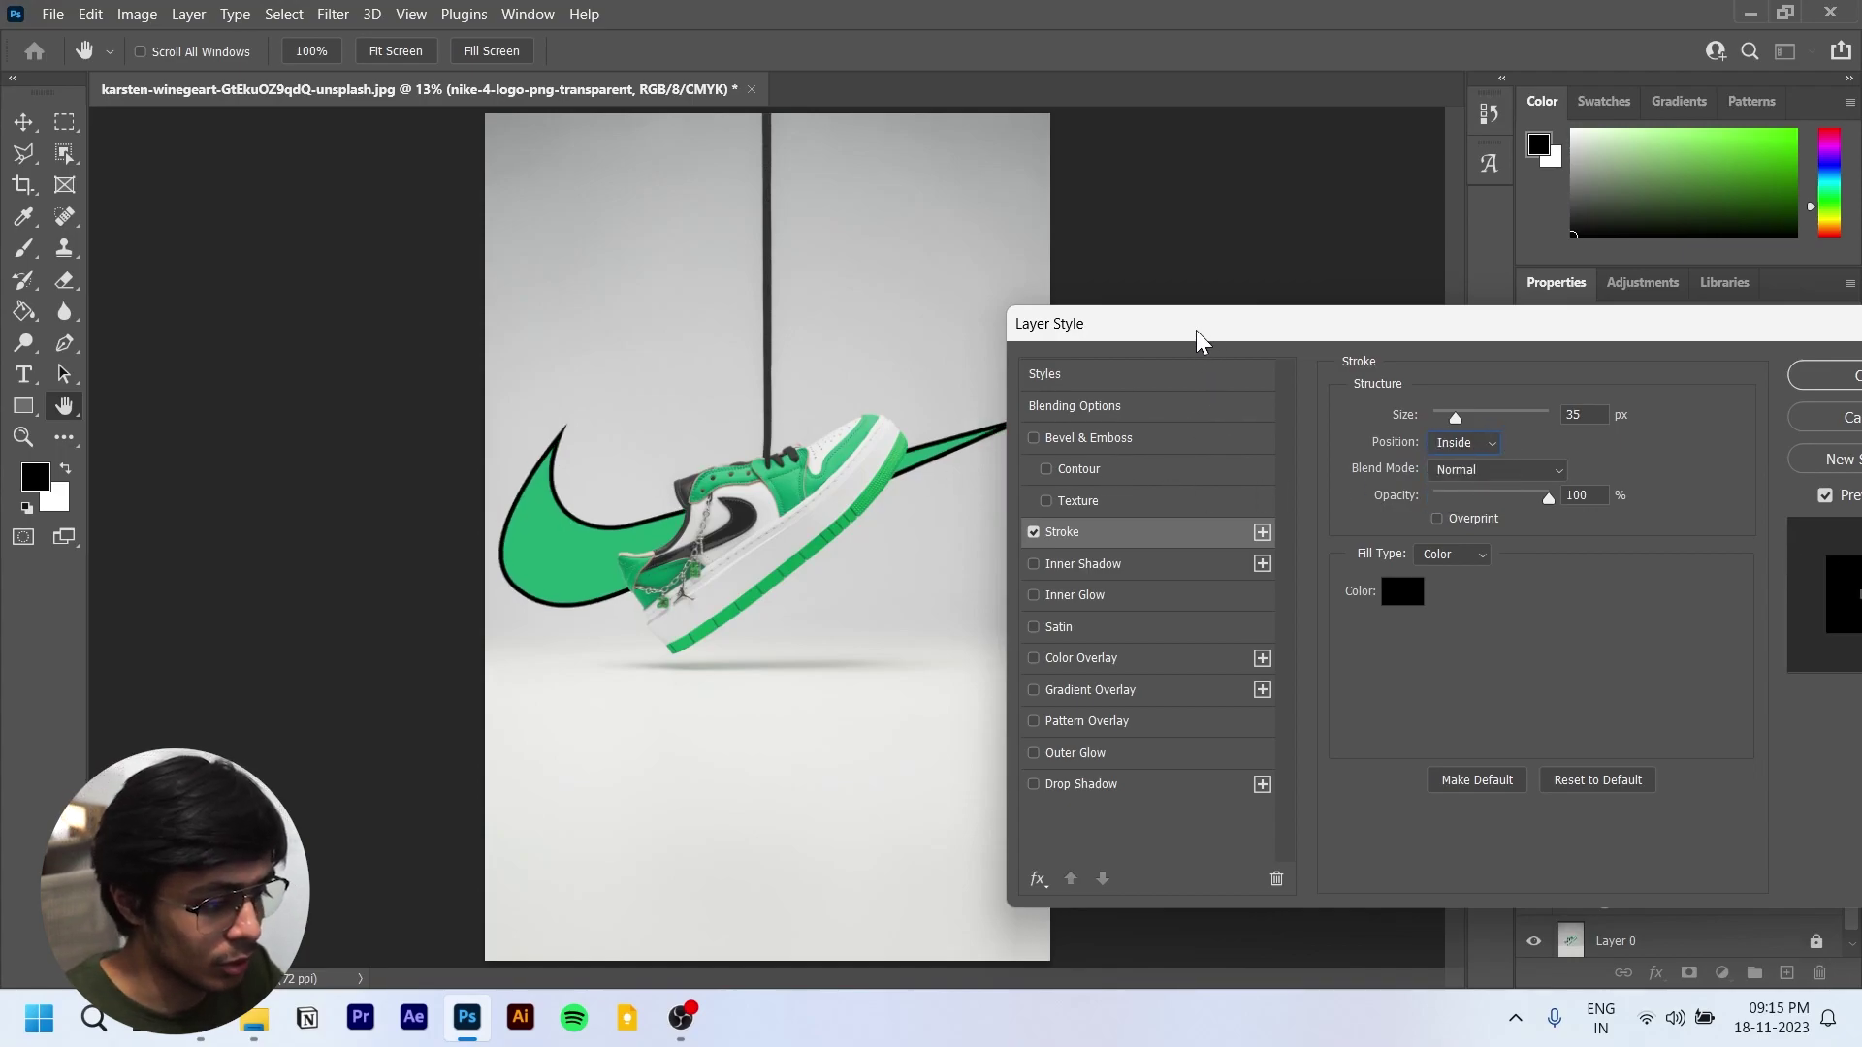
{"action": "left_click_drag", "start_coordinate": [1200, 334], "coordinate": [1446, 329]}
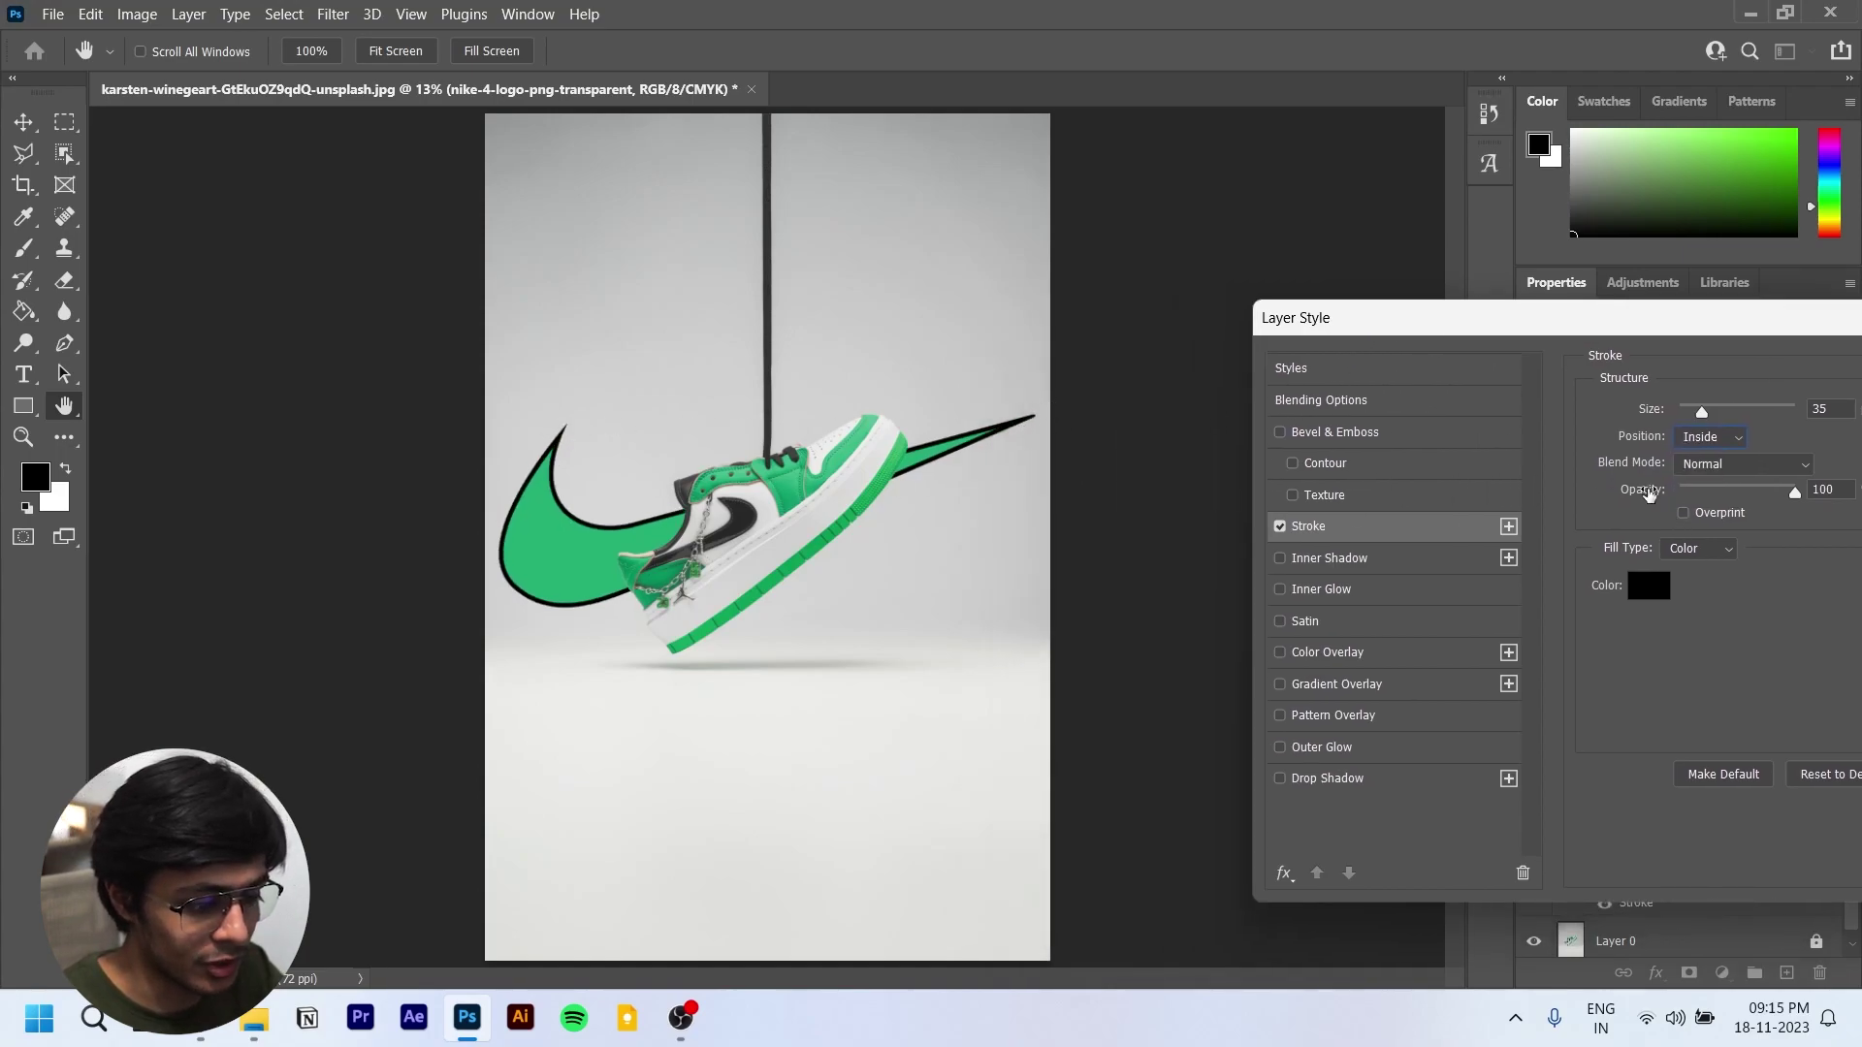
{"action": "left_click", "coordinate": [1712, 437]}
{"action": "left_click", "coordinate": [1712, 458]}
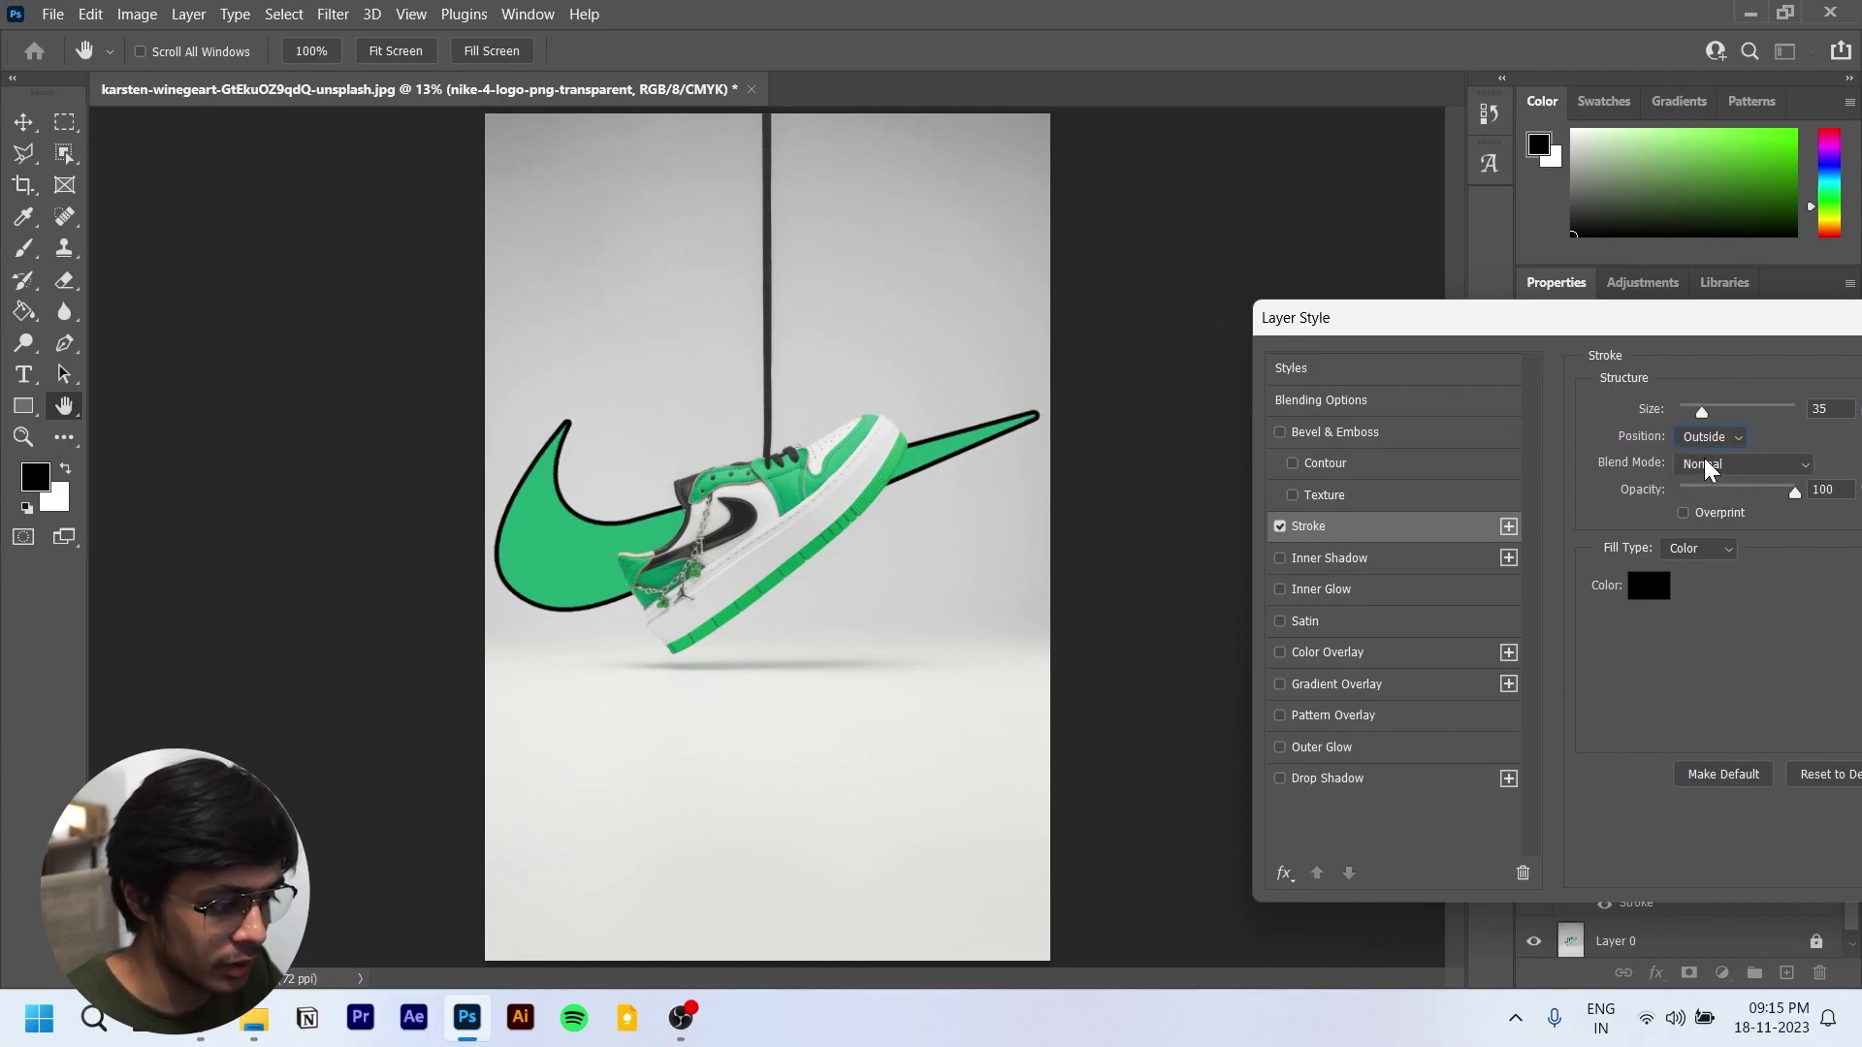
{"action": "left_click", "coordinate": [1708, 437]}
{"action": "left_click", "coordinate": [1705, 495]}
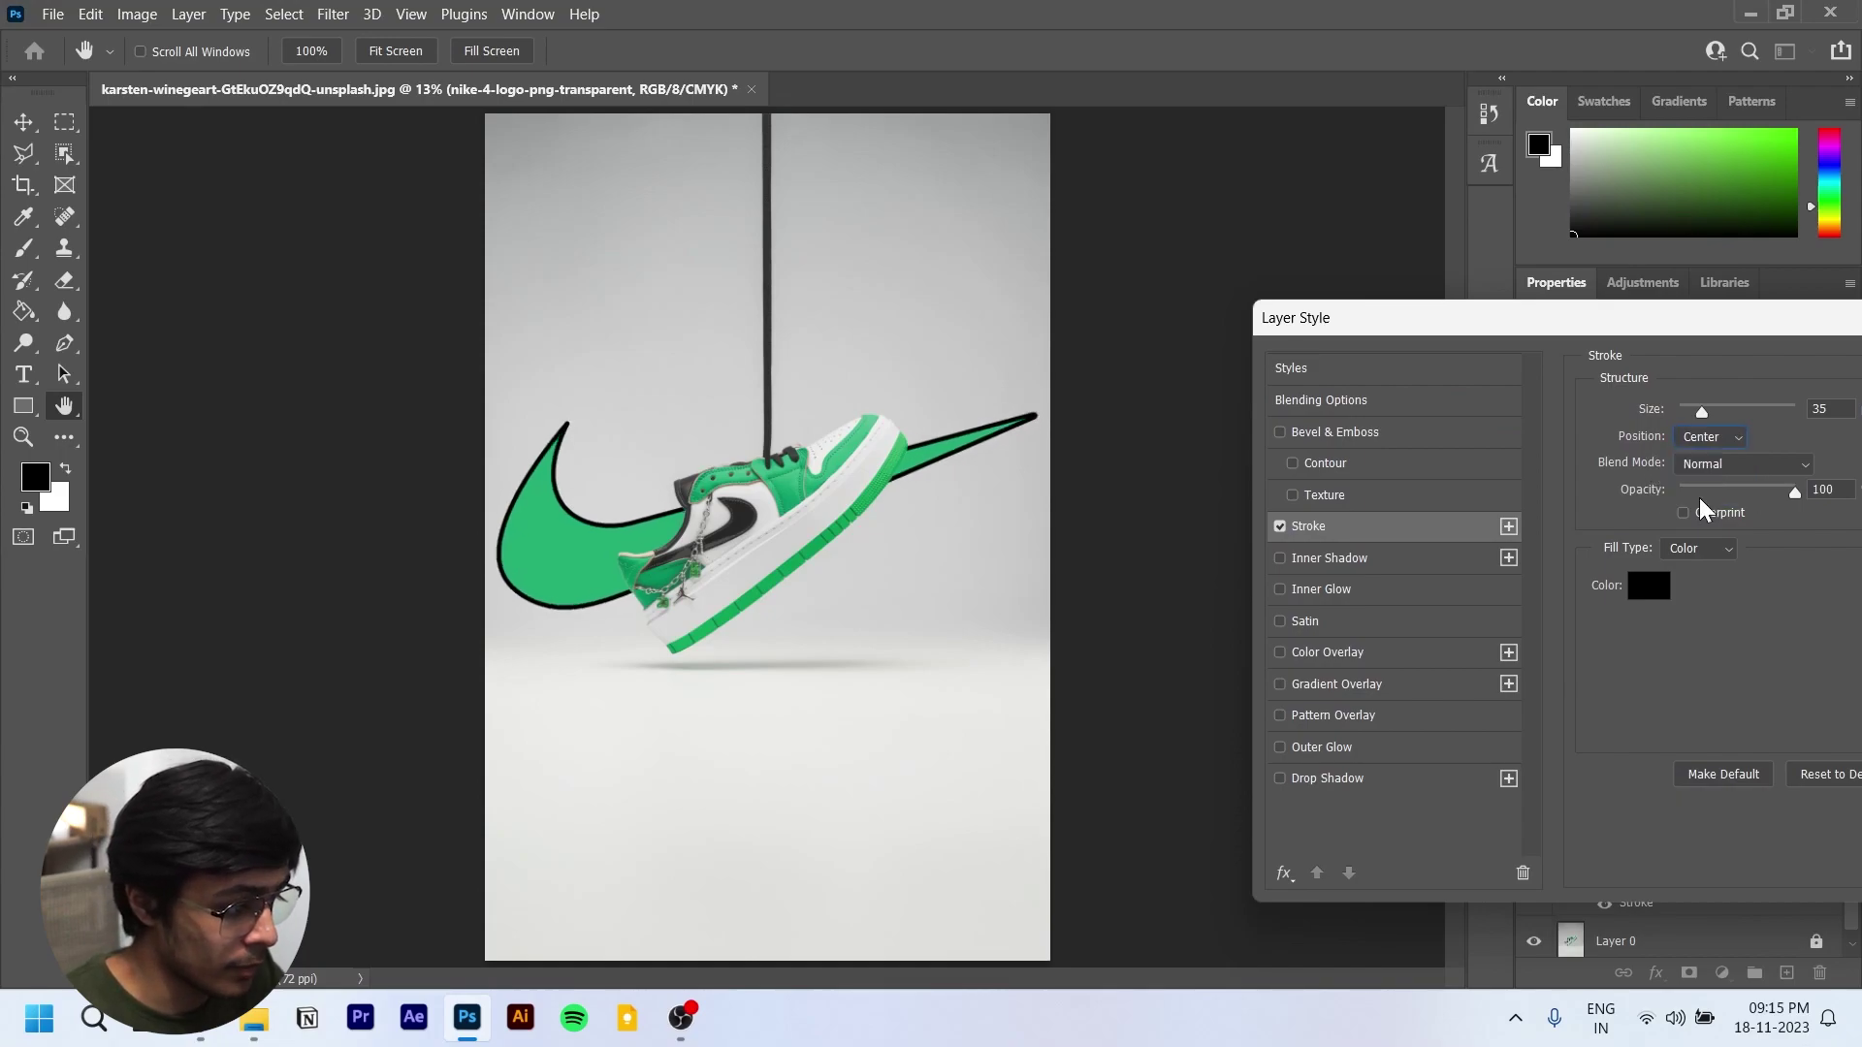
{"action": "left_click", "coordinate": [1712, 437]}
{"action": "left_click", "coordinate": [1708, 476]}
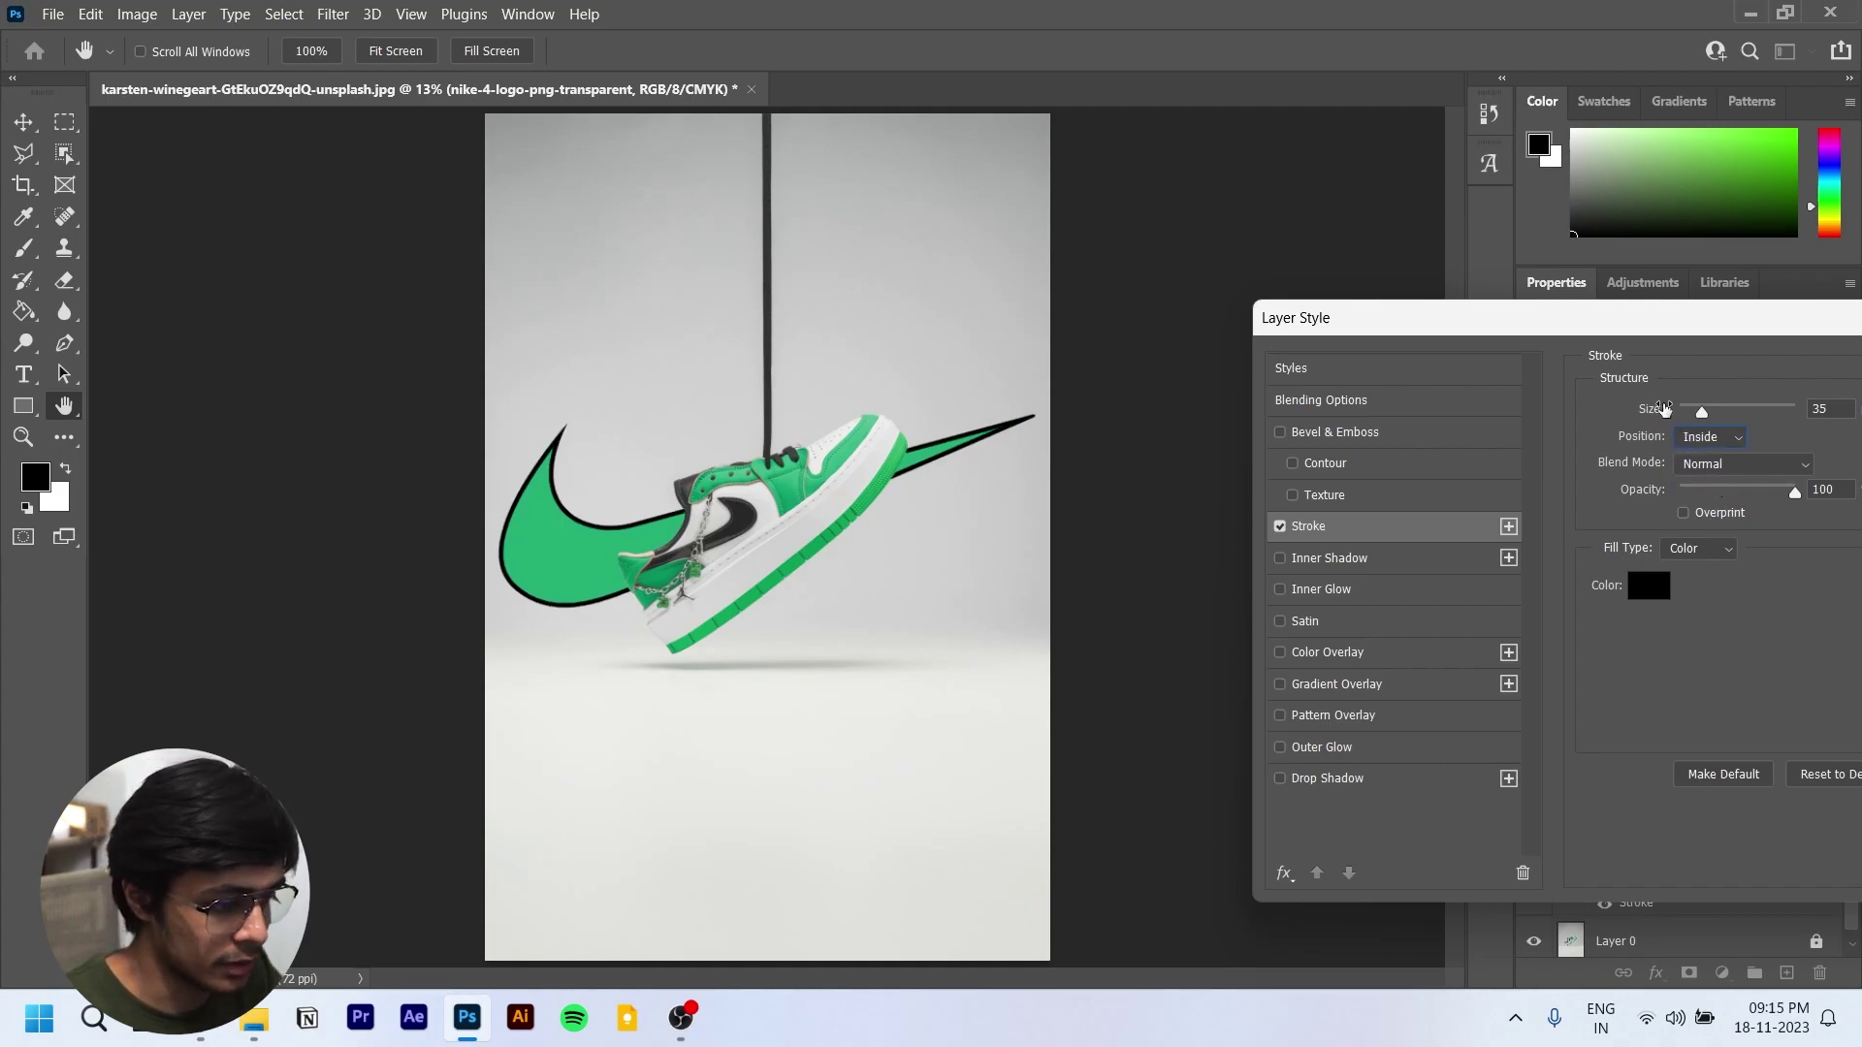
Step: Try a different stroke size on the swoosh and bring it back to 35 px
{"action": "mouse_move", "coordinate": [1637, 329]}
{"action": "left_mouse_down"}
{"action": "mouse_move", "coordinate": [1244, 304]}
{"action": "mouse_move", "coordinate": [1301, 387]}
{"action": "mouse_move", "coordinate": [1260, 427]}
{"action": "mouse_move", "coordinate": [1175, 333]}
{"action": "mouse_move", "coordinate": [1276, 311]}
{"action": "left_mouse_up"}
{"action": "left_click_drag", "start_coordinate": [1343, 396], "coordinate": [1370, 406]}
{"action": "mouse_move", "coordinate": [1384, 309]}
{"action": "left_mouse_down"}
{"action": "mouse_move", "coordinate": [1642, 378]}
{"action": "mouse_move", "coordinate": [1508, 341]}
{"action": "mouse_move", "coordinate": [1545, 268]}
{"action": "left_mouse_up"}
{"action": "left_click_drag", "start_coordinate": [1504, 353], "coordinate": [1498, 353]}
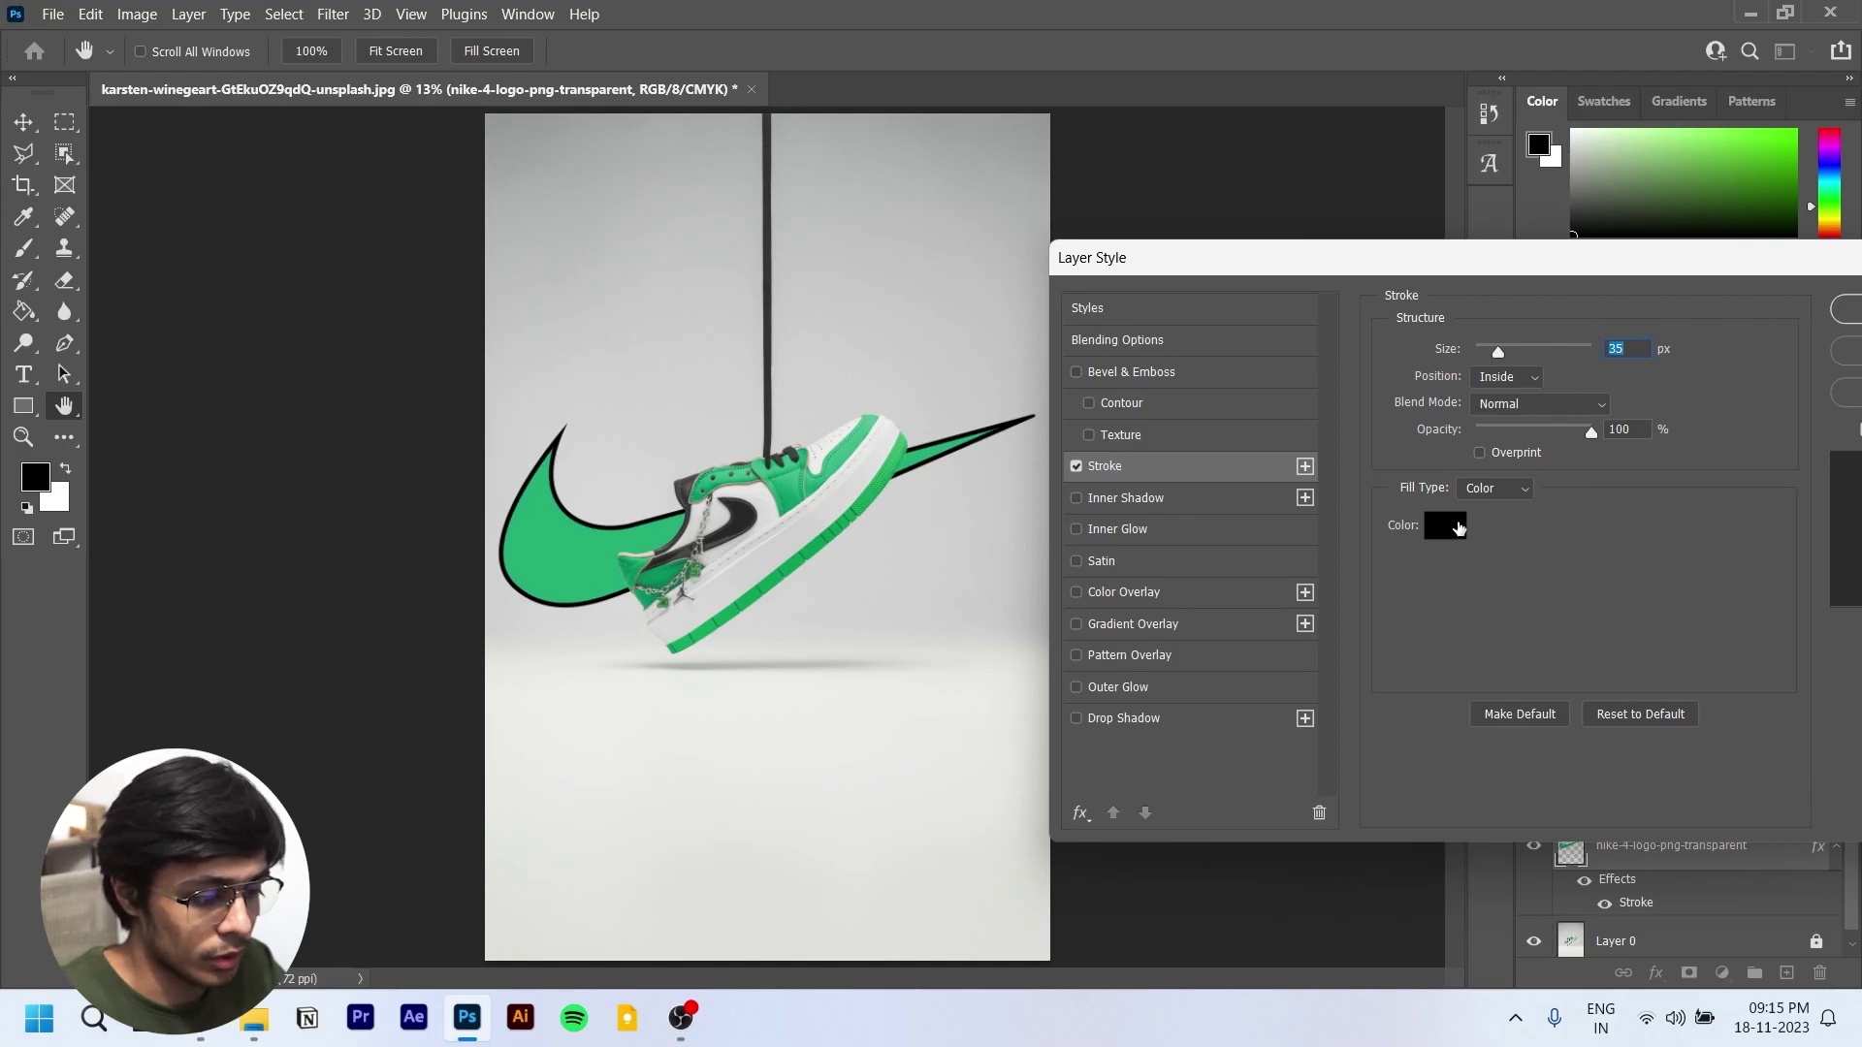
Step: Color the stroke with the green 23ad75 sampled from the swoosh, and set the Nike logo layer's fill to 0%
{"action": "left_click", "coordinate": [1459, 526]}
{"action": "left_click", "coordinate": [563, 534]}
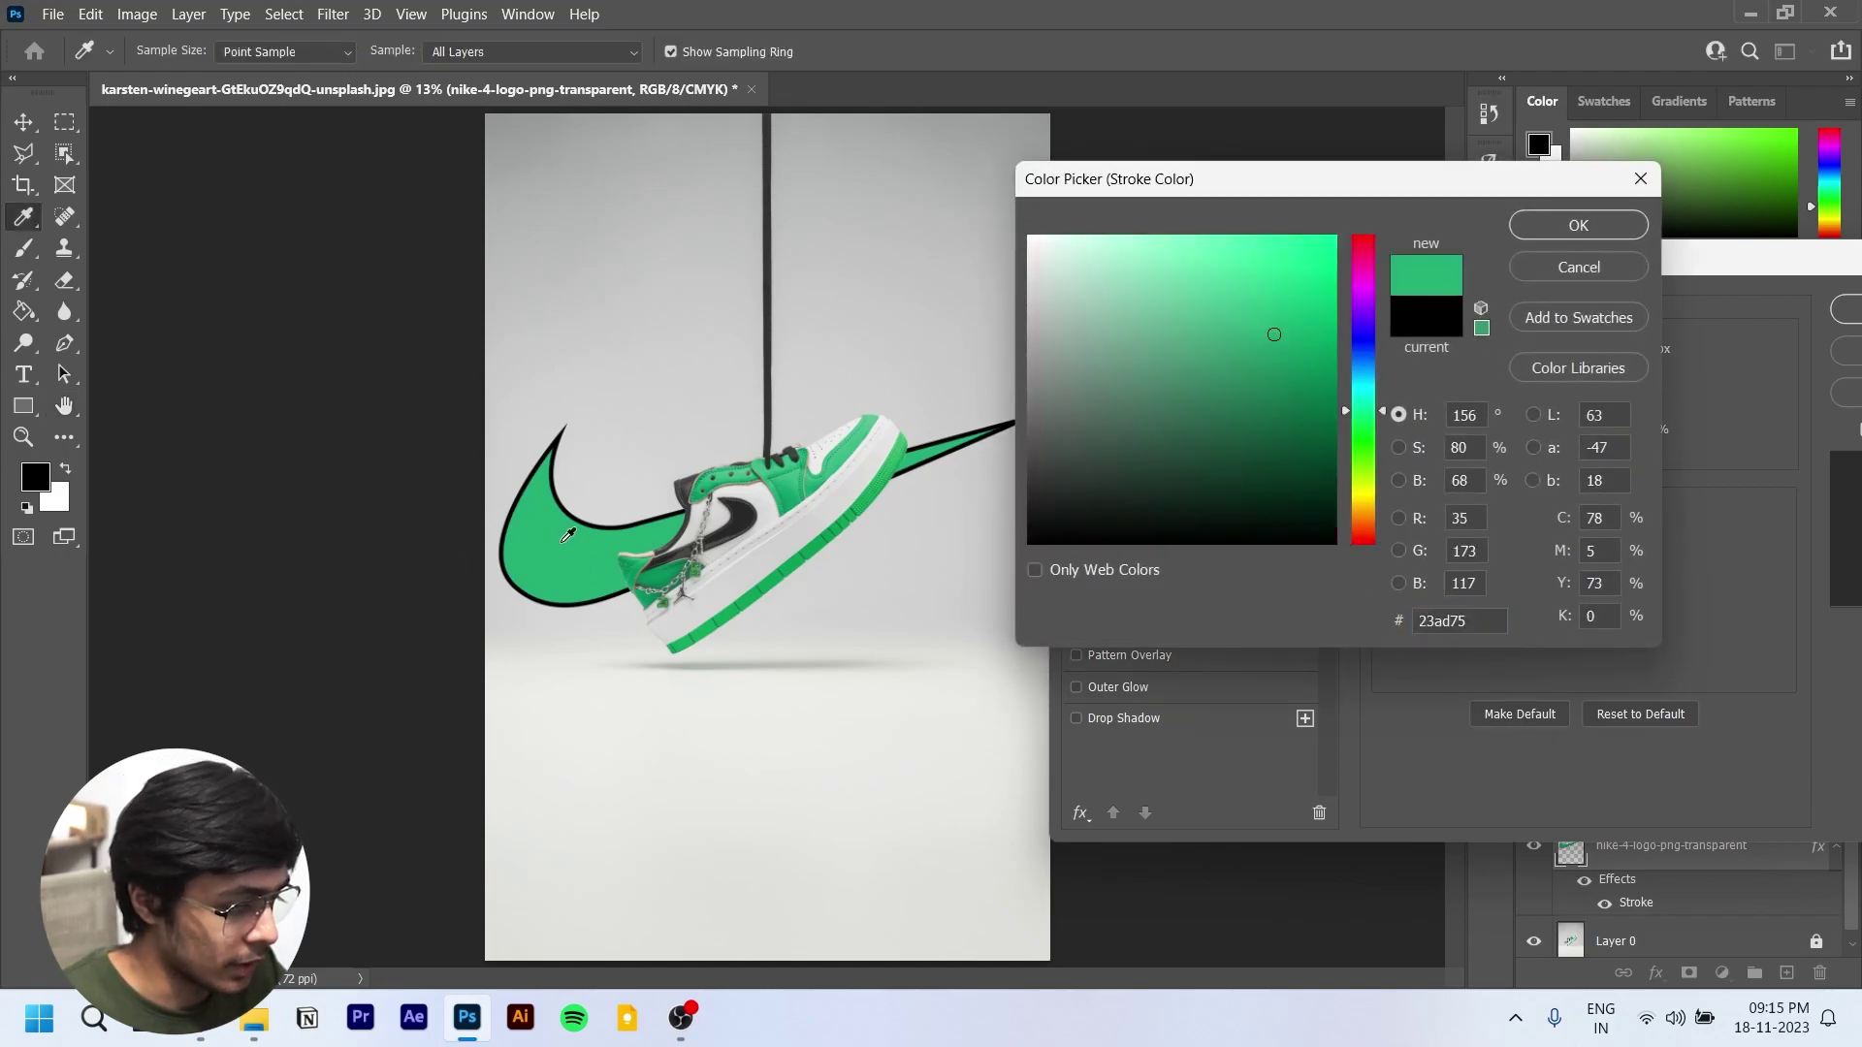
{"action": "left_click", "coordinate": [1563, 229]}
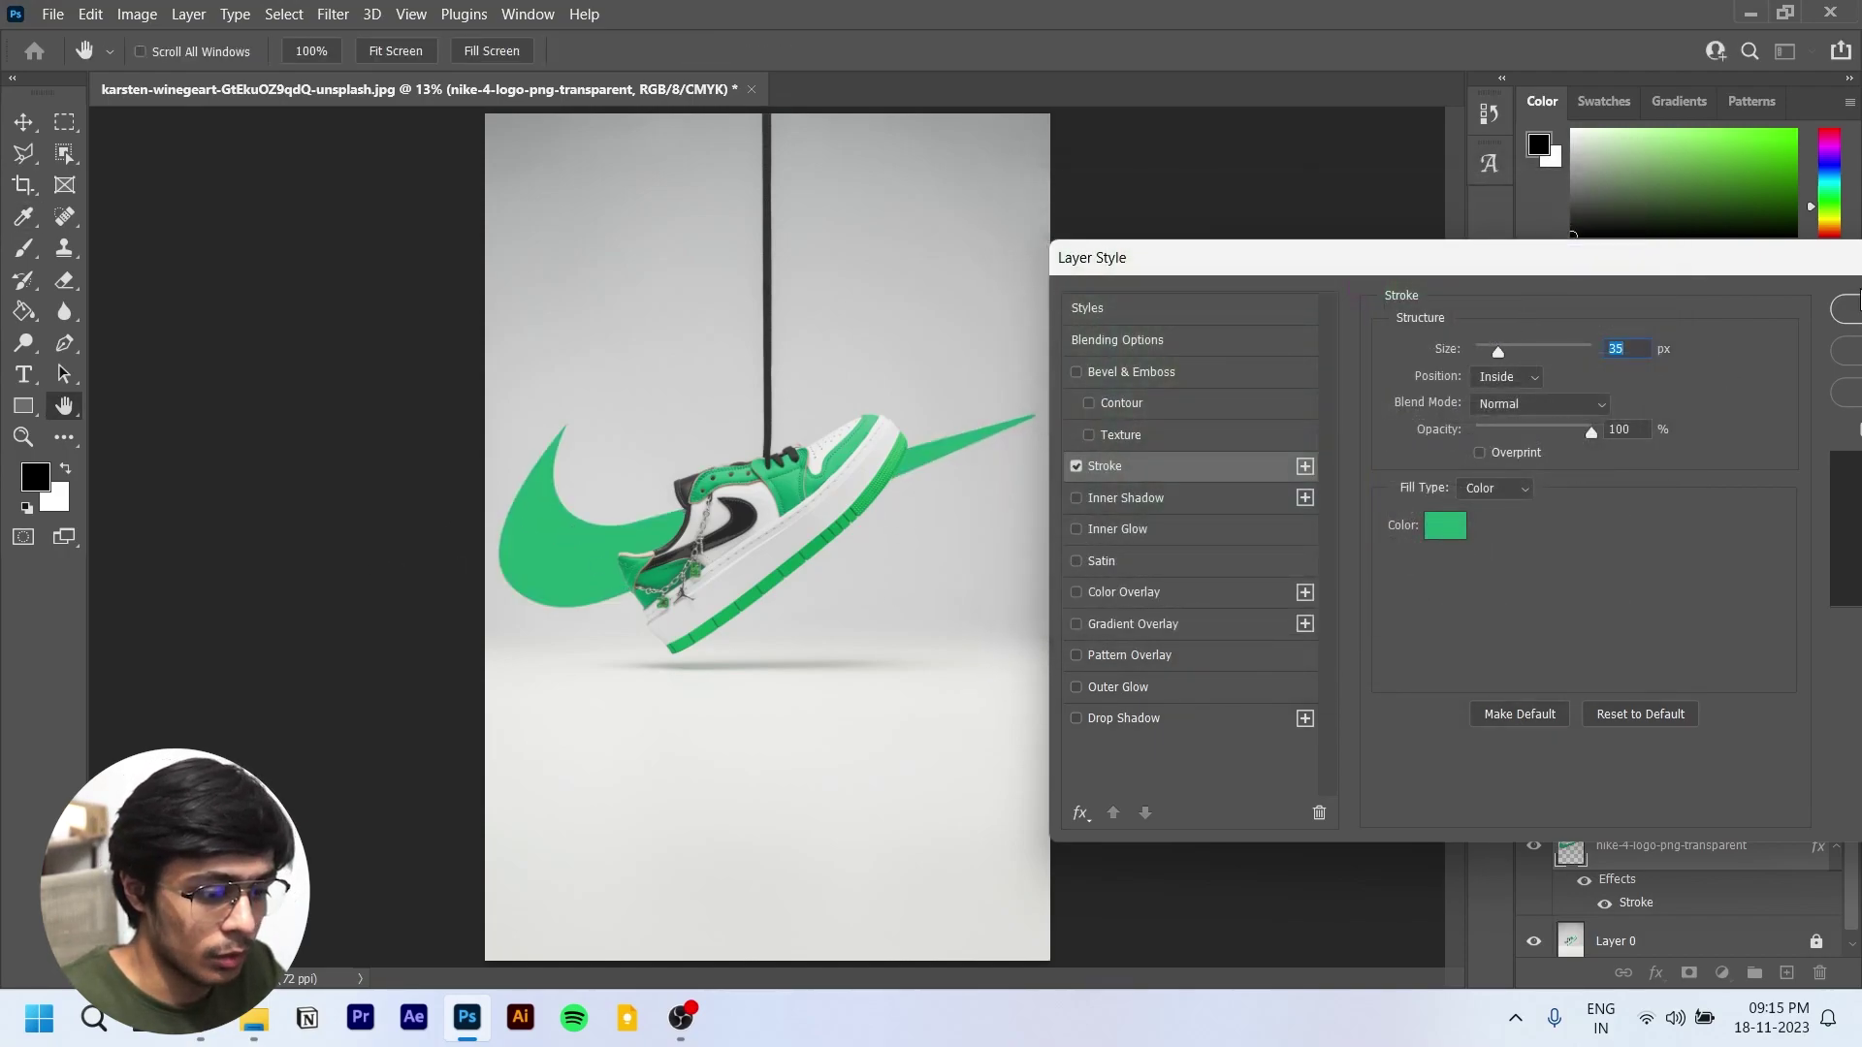
{"action": "left_click", "coordinate": [1848, 312]}
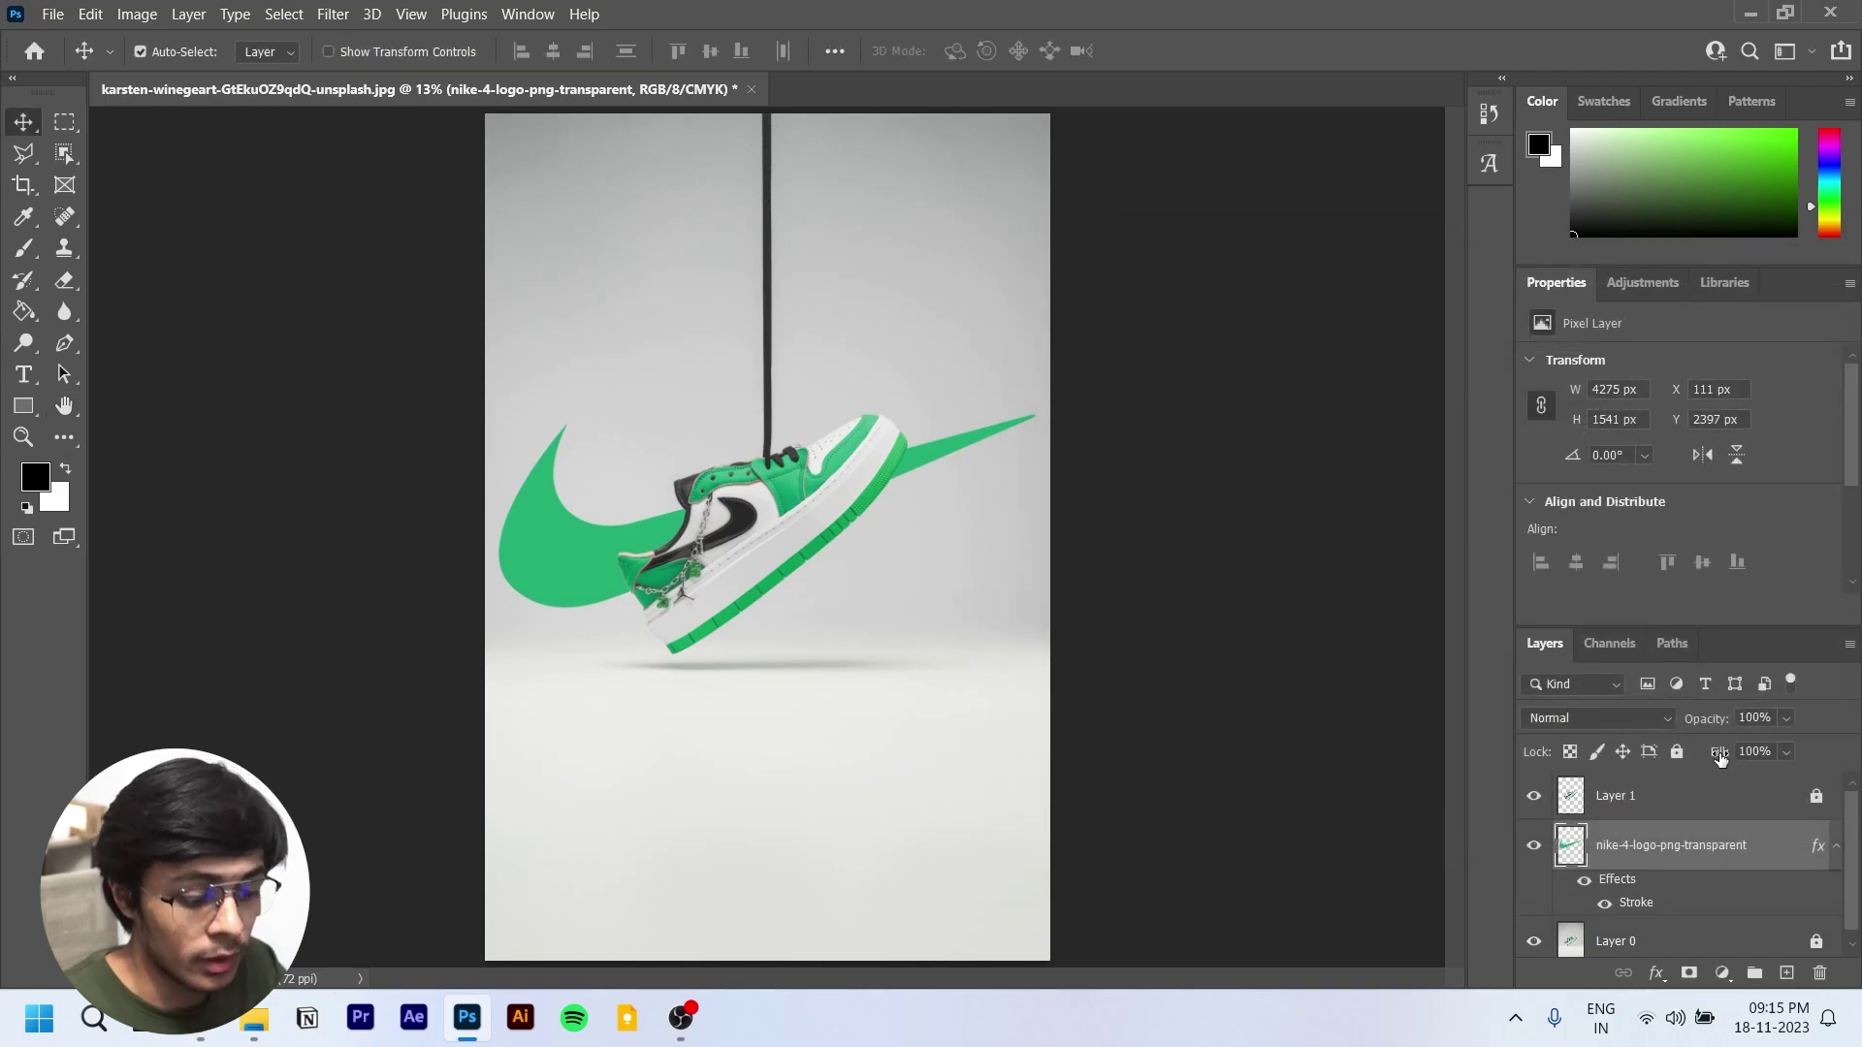
{"action": "left_click_drag", "start_coordinate": [1719, 758], "coordinate": [1620, 772]}
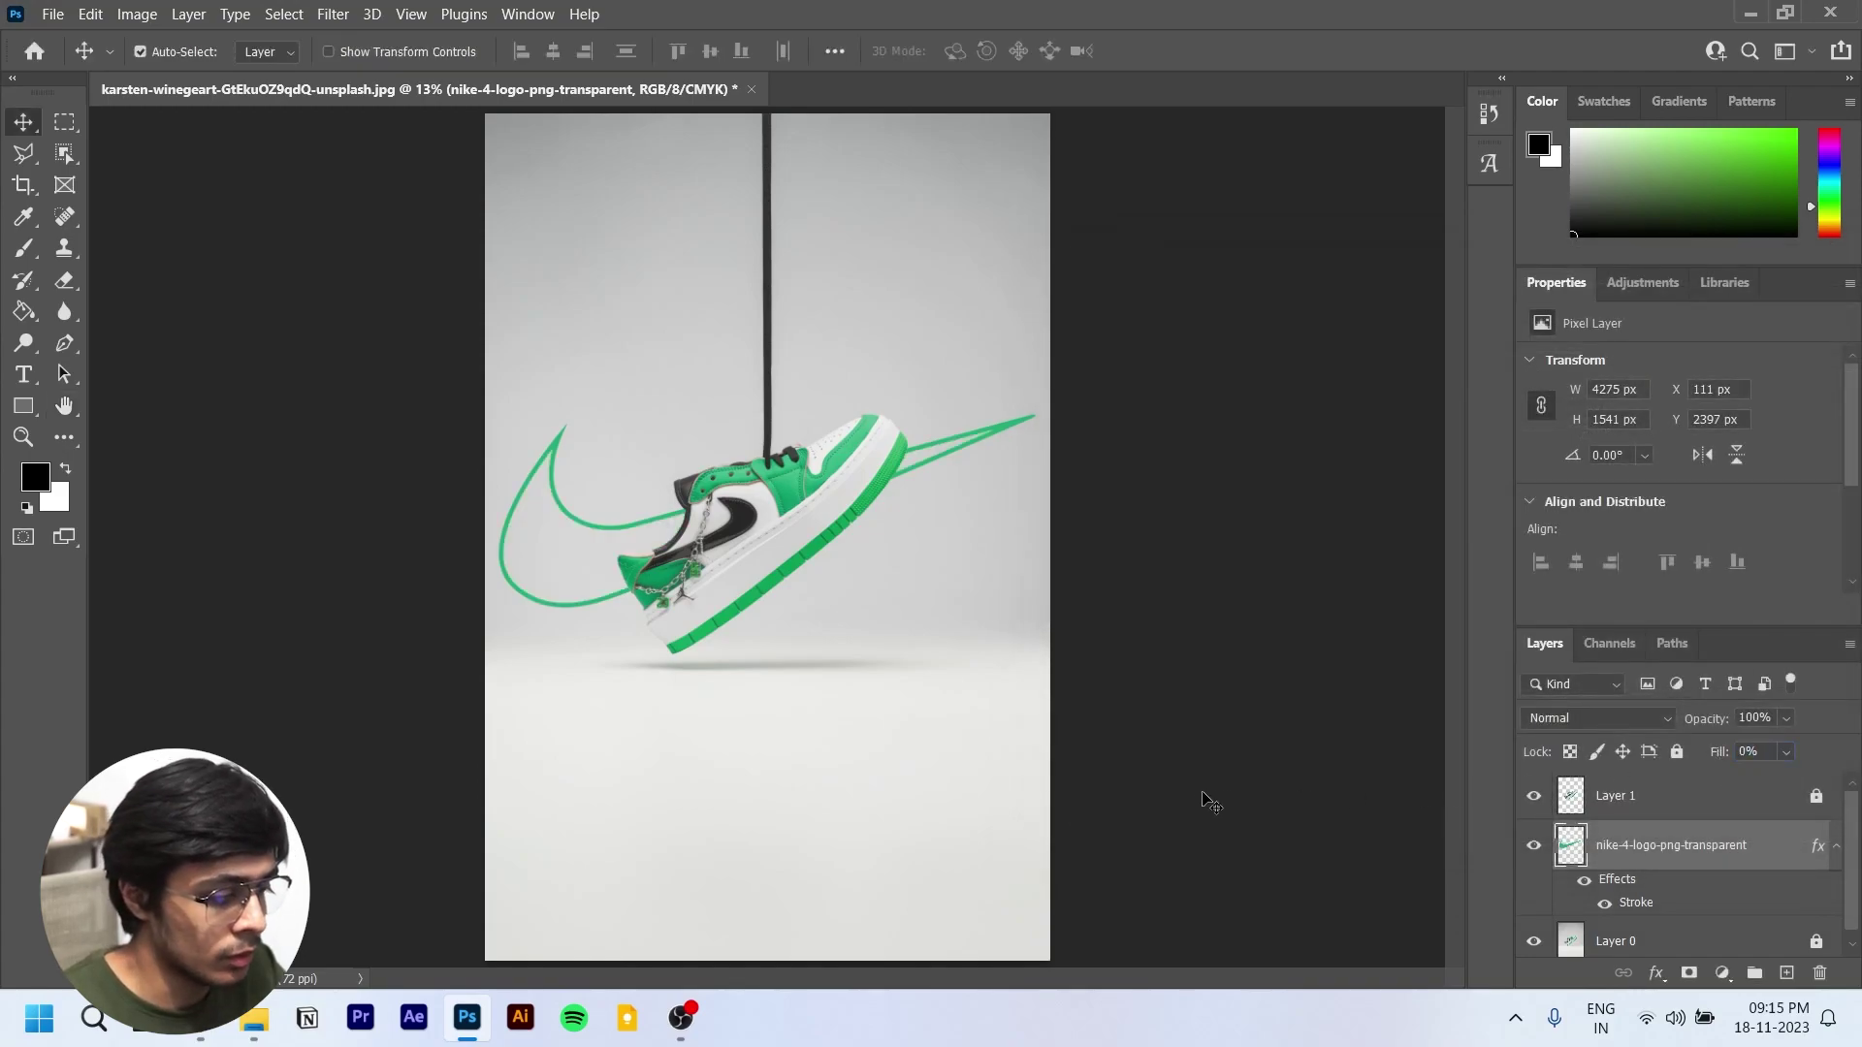
Step: Examine the outlined swoosh behind the sneaker, both close up and in the full composition
{"action": "scroll", "coordinate": [691, 544], "scroll_direction": "up", "scroll_amount": 5}
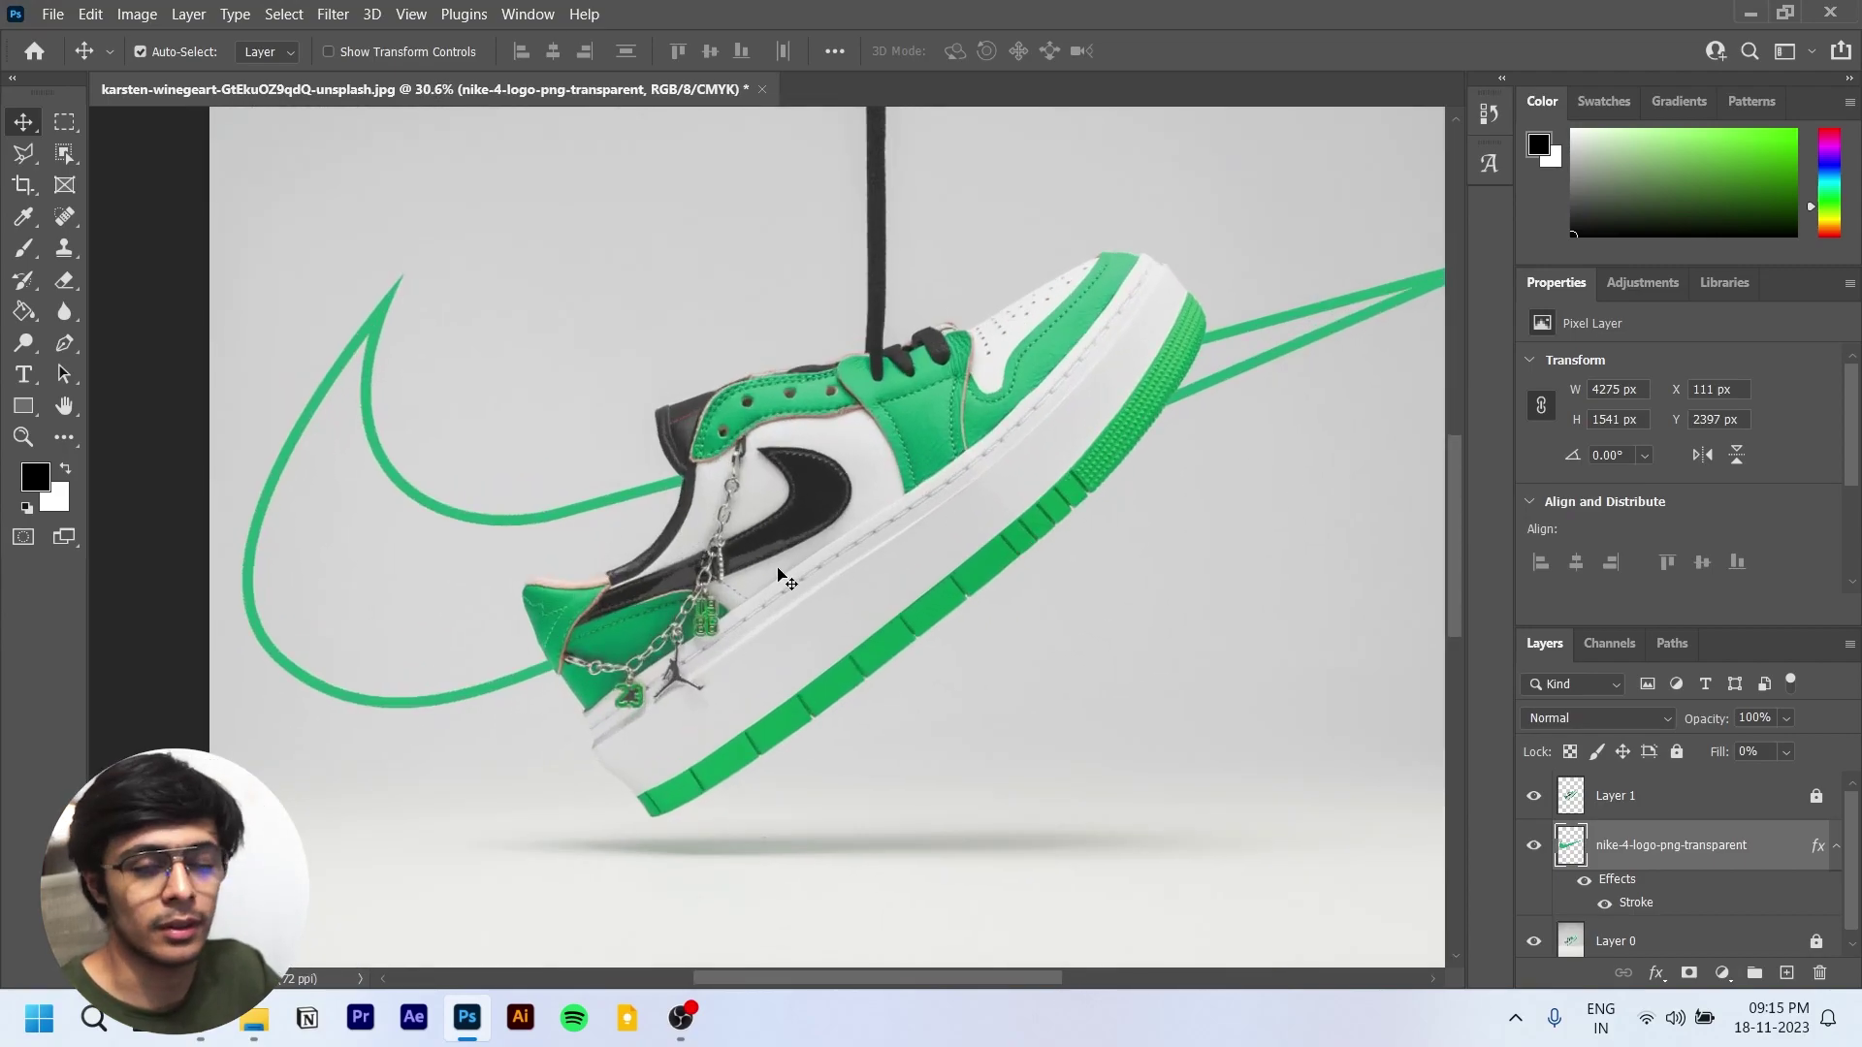
{"action": "scroll", "coordinate": [778, 570], "scroll_direction": "down", "scroll_amount": 5}
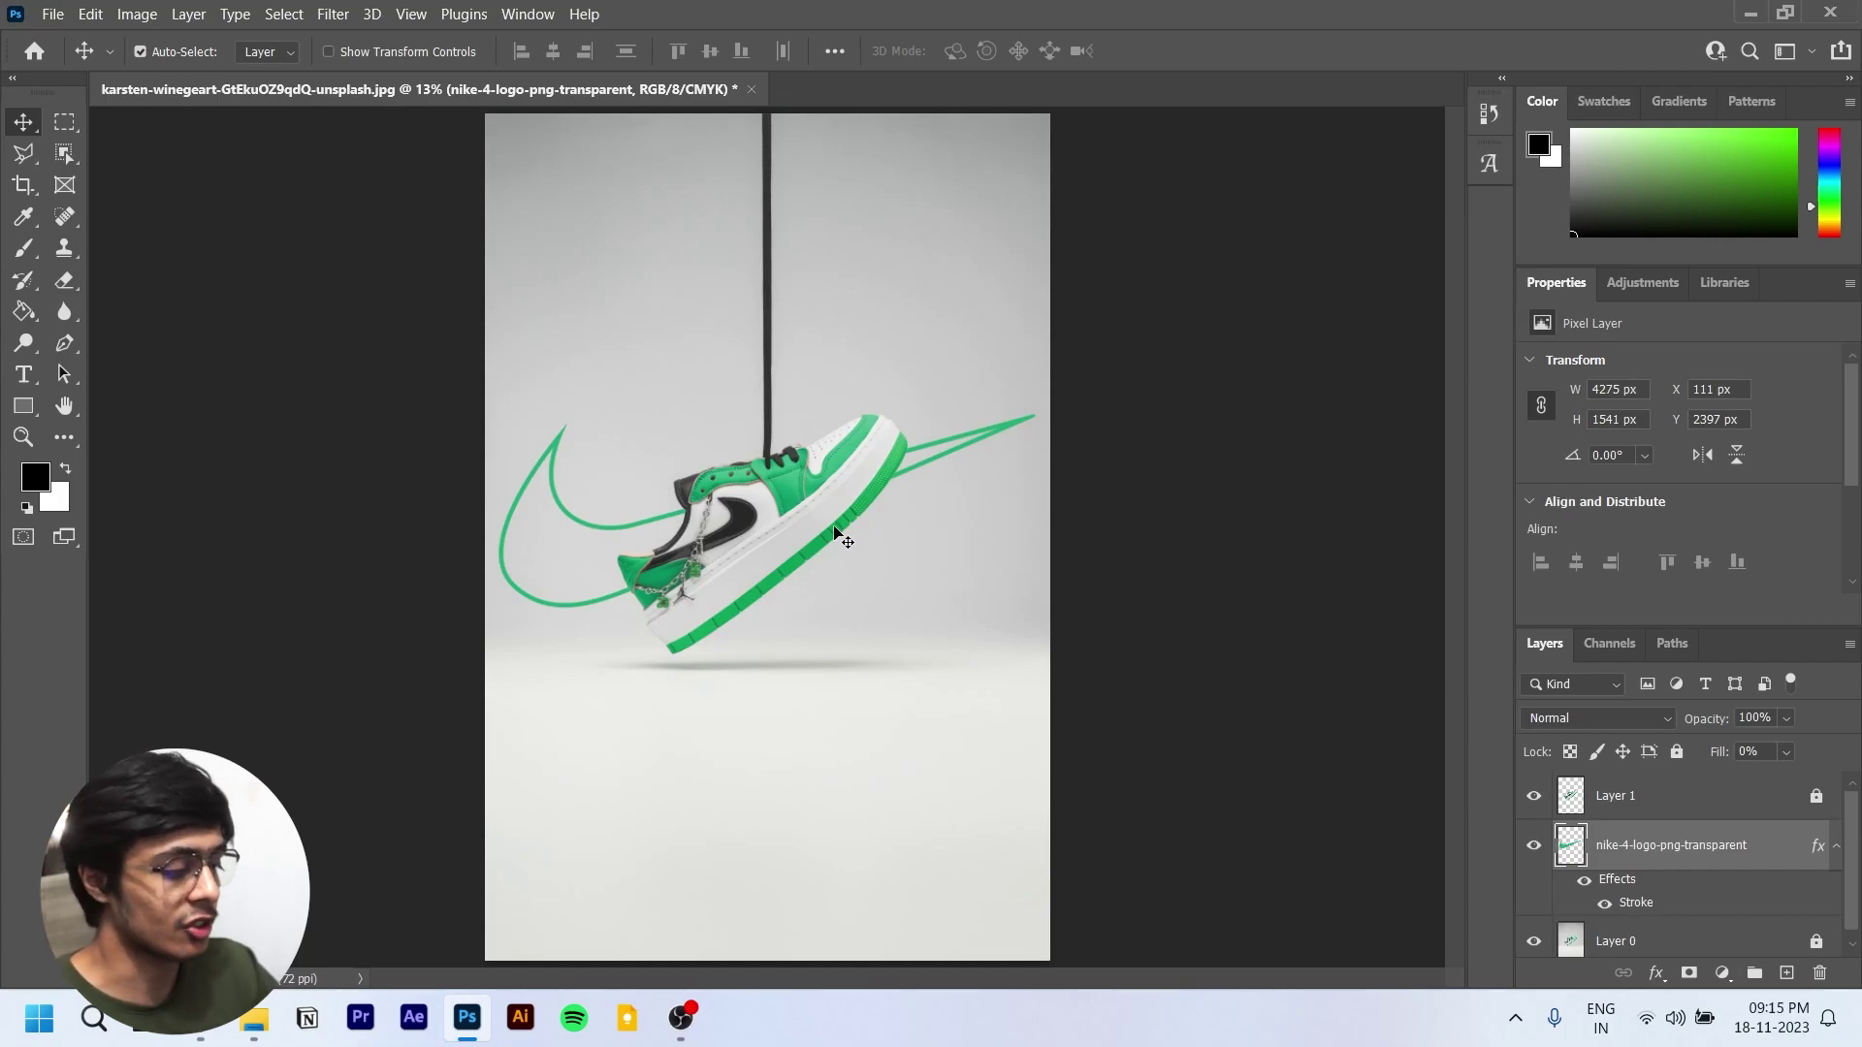
{"action": "left_click", "coordinate": [844, 540]}
{"action": "scroll", "coordinate": [844, 539], "scroll_direction": "down", "scroll_amount": 1}
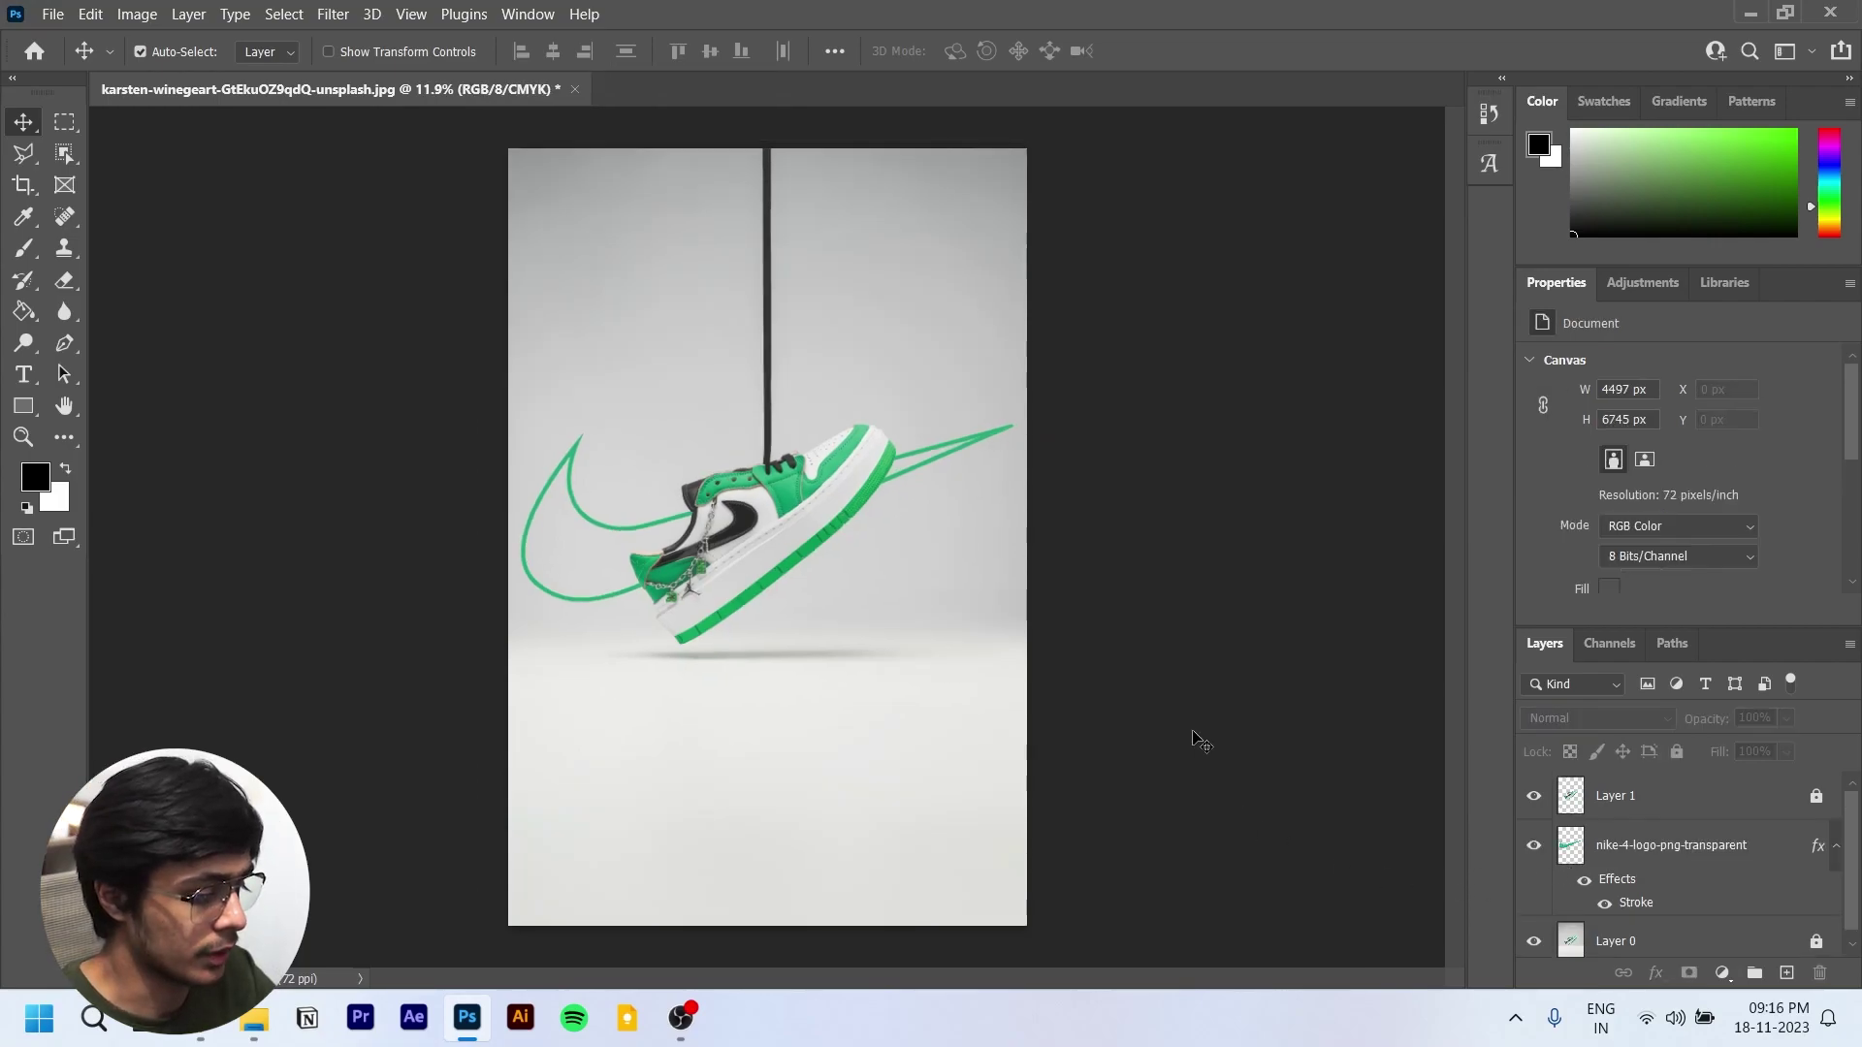
{"action": "scroll", "coordinate": [790, 590], "scroll_direction": "up", "scroll_amount": 4}
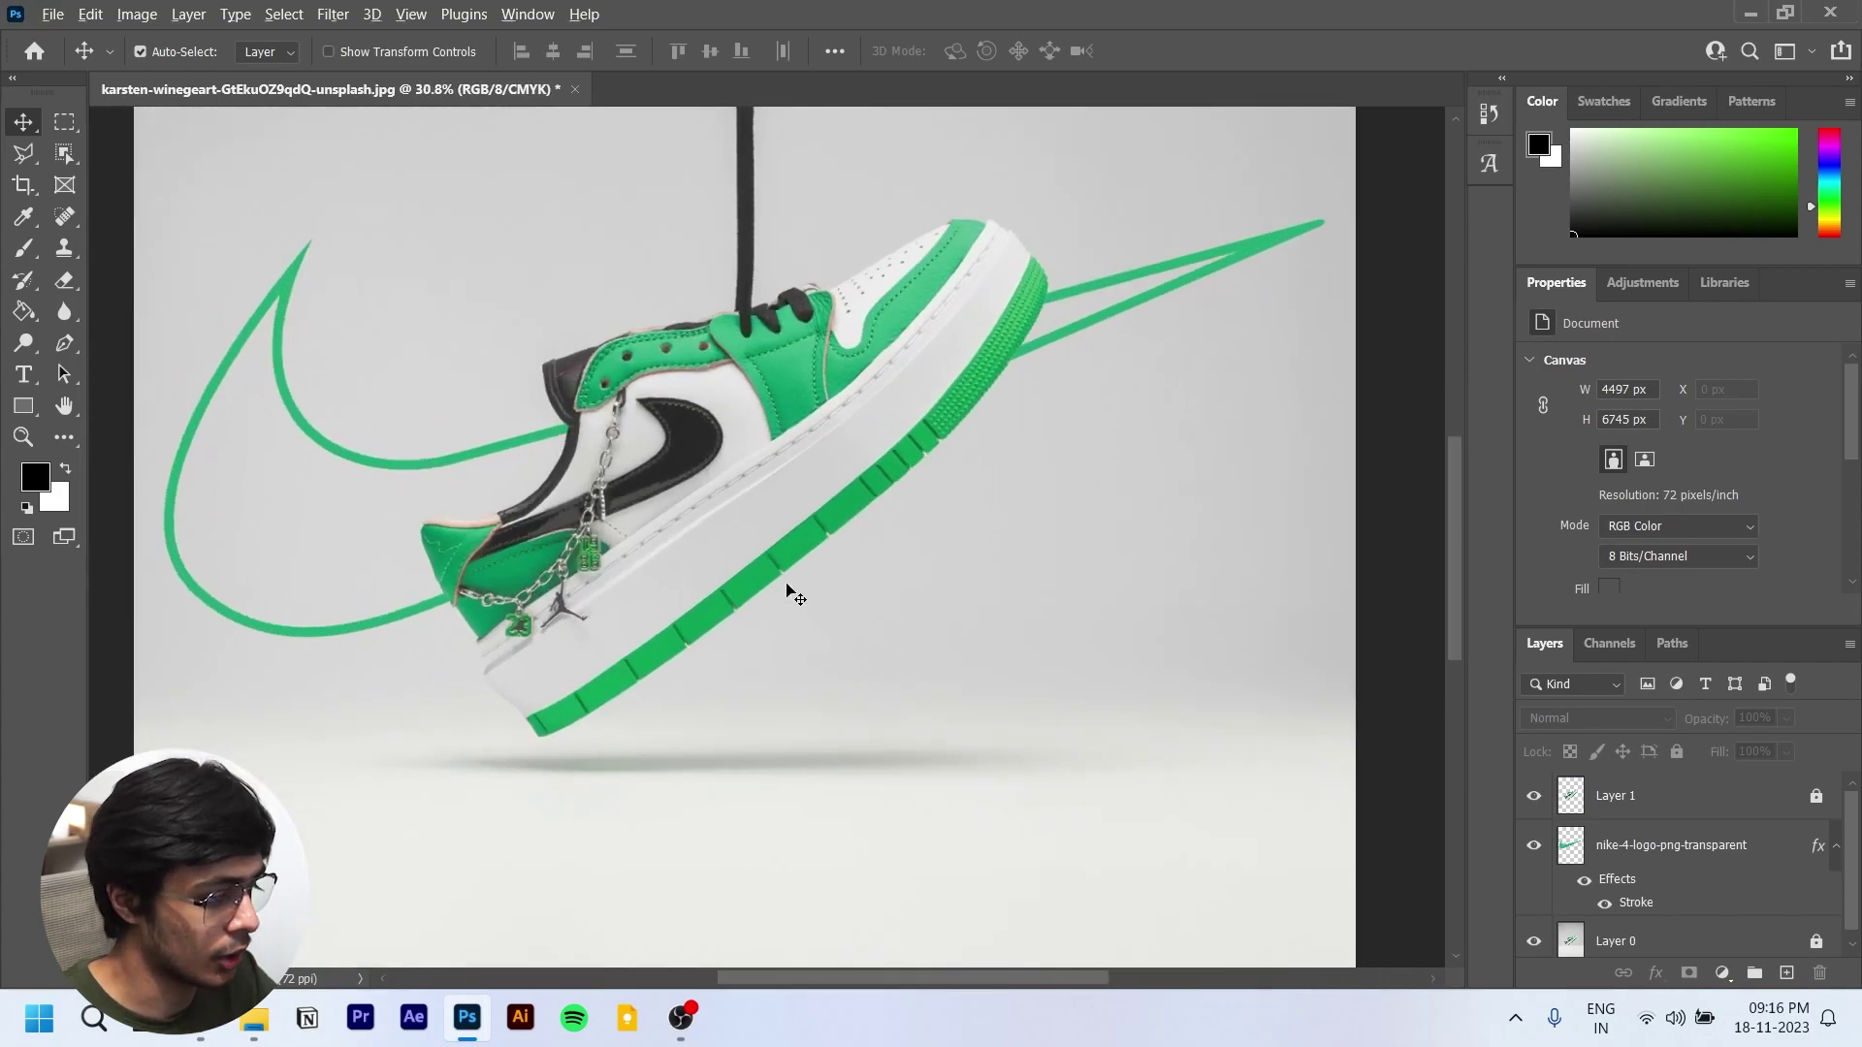
{"action": "scroll", "coordinate": [787, 589], "scroll_direction": "down", "scroll_amount": 2}
{"action": "scroll", "coordinate": [790, 592], "scroll_direction": "down", "scroll_amount": 1}
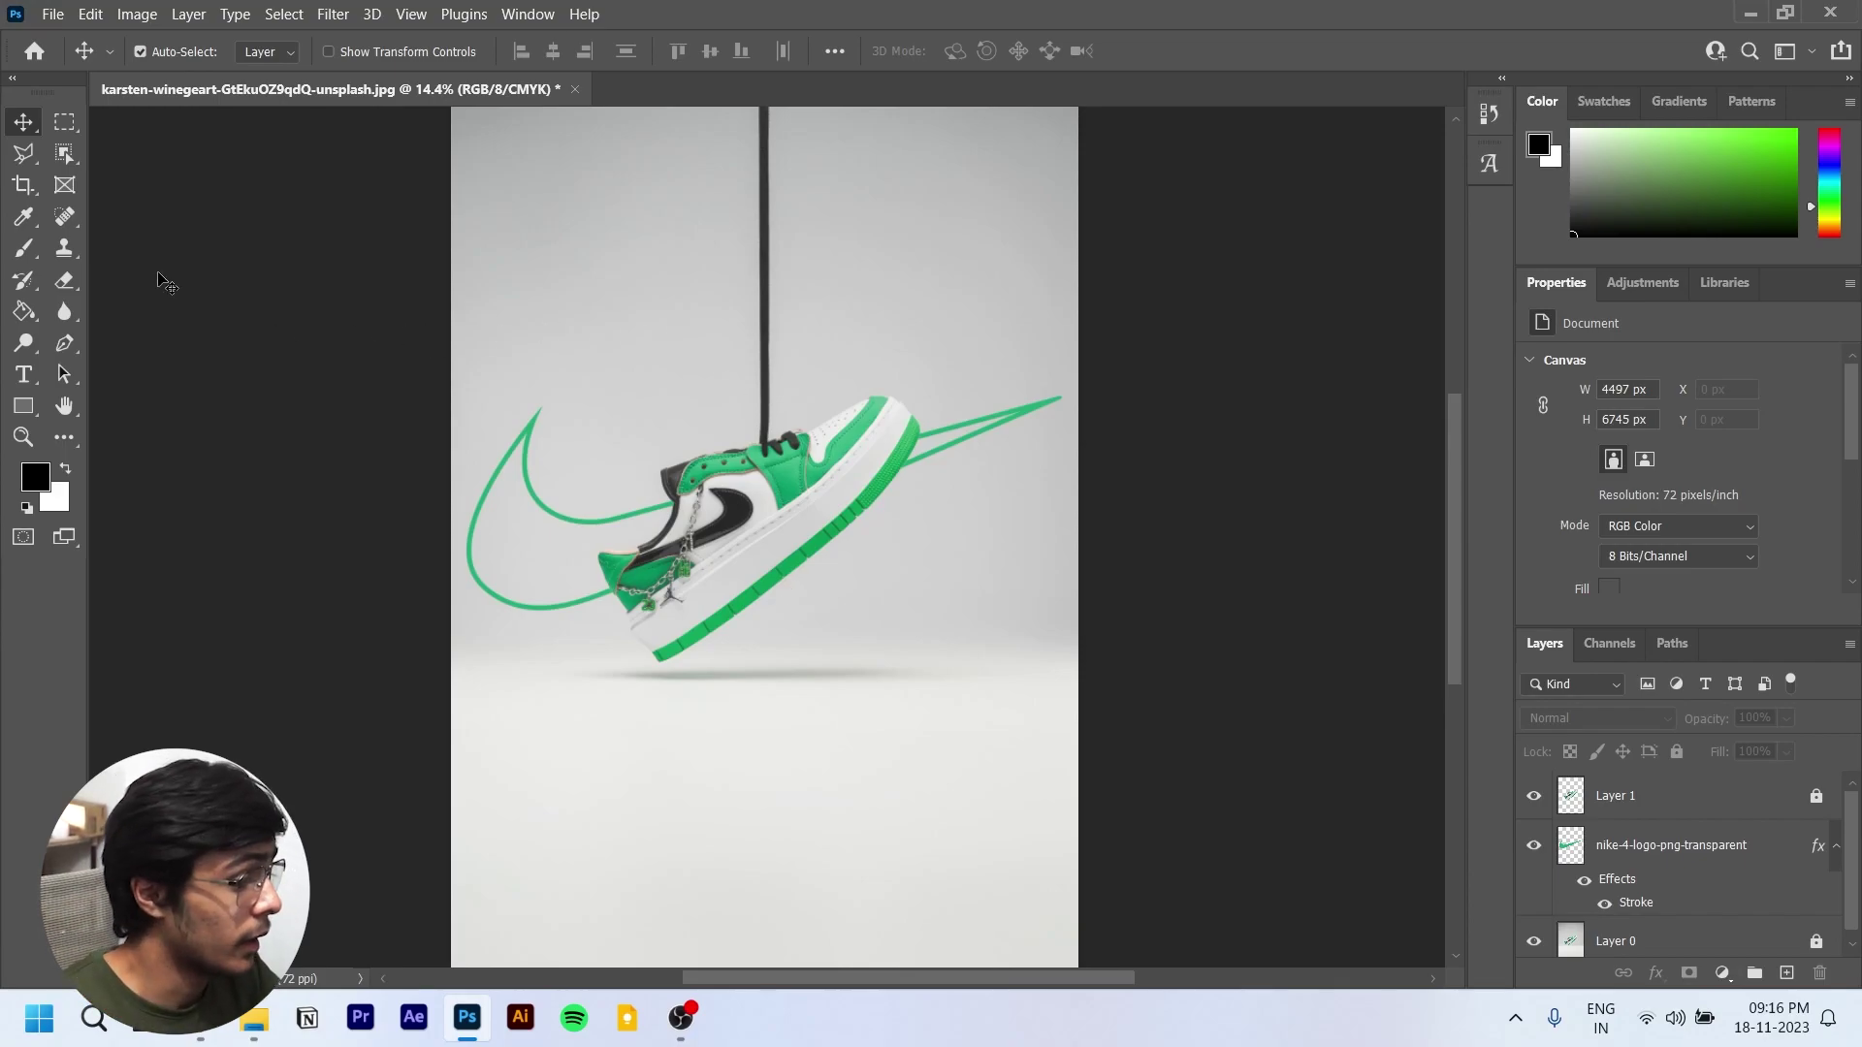
Step: Add the white text "Just do it" above the sneaker in the Watercolor font at 99 pt
{"action": "key", "text": "t"}
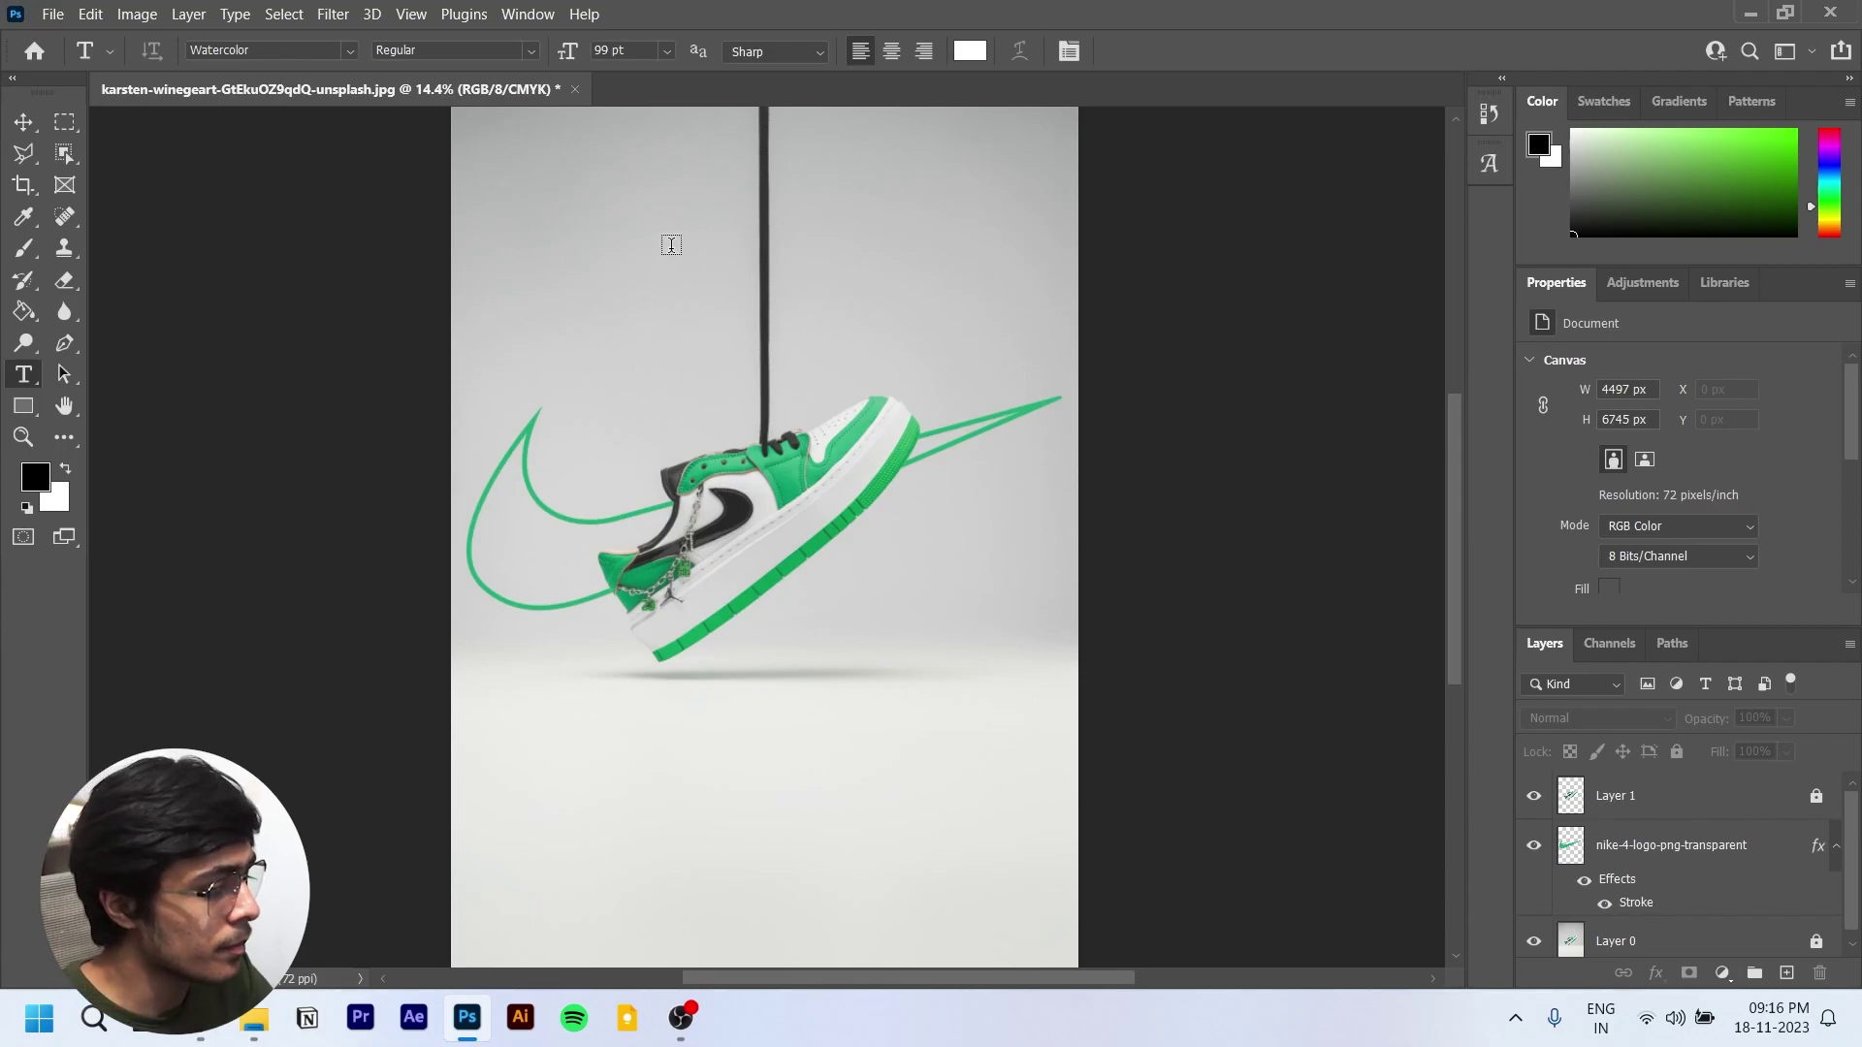
{"action": "left_click", "coordinate": [636, 249]}
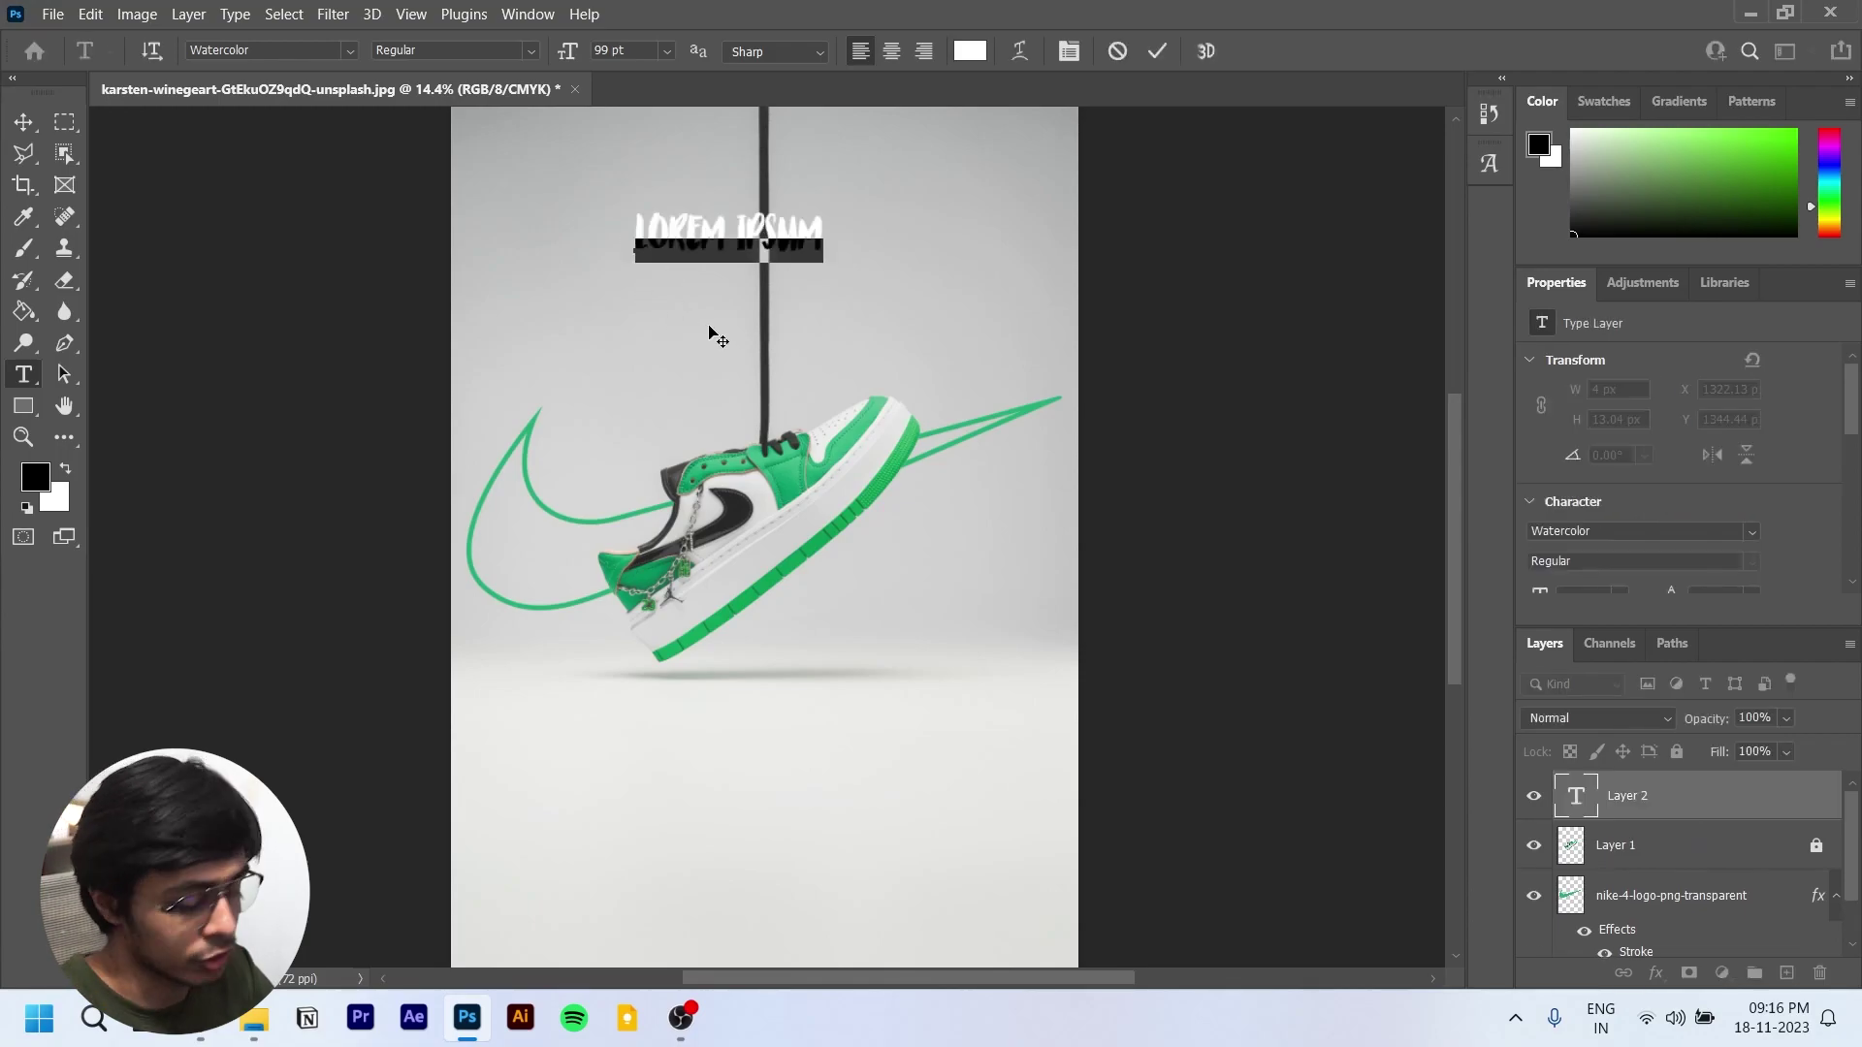
{"action": "type", "text": "JUST"}
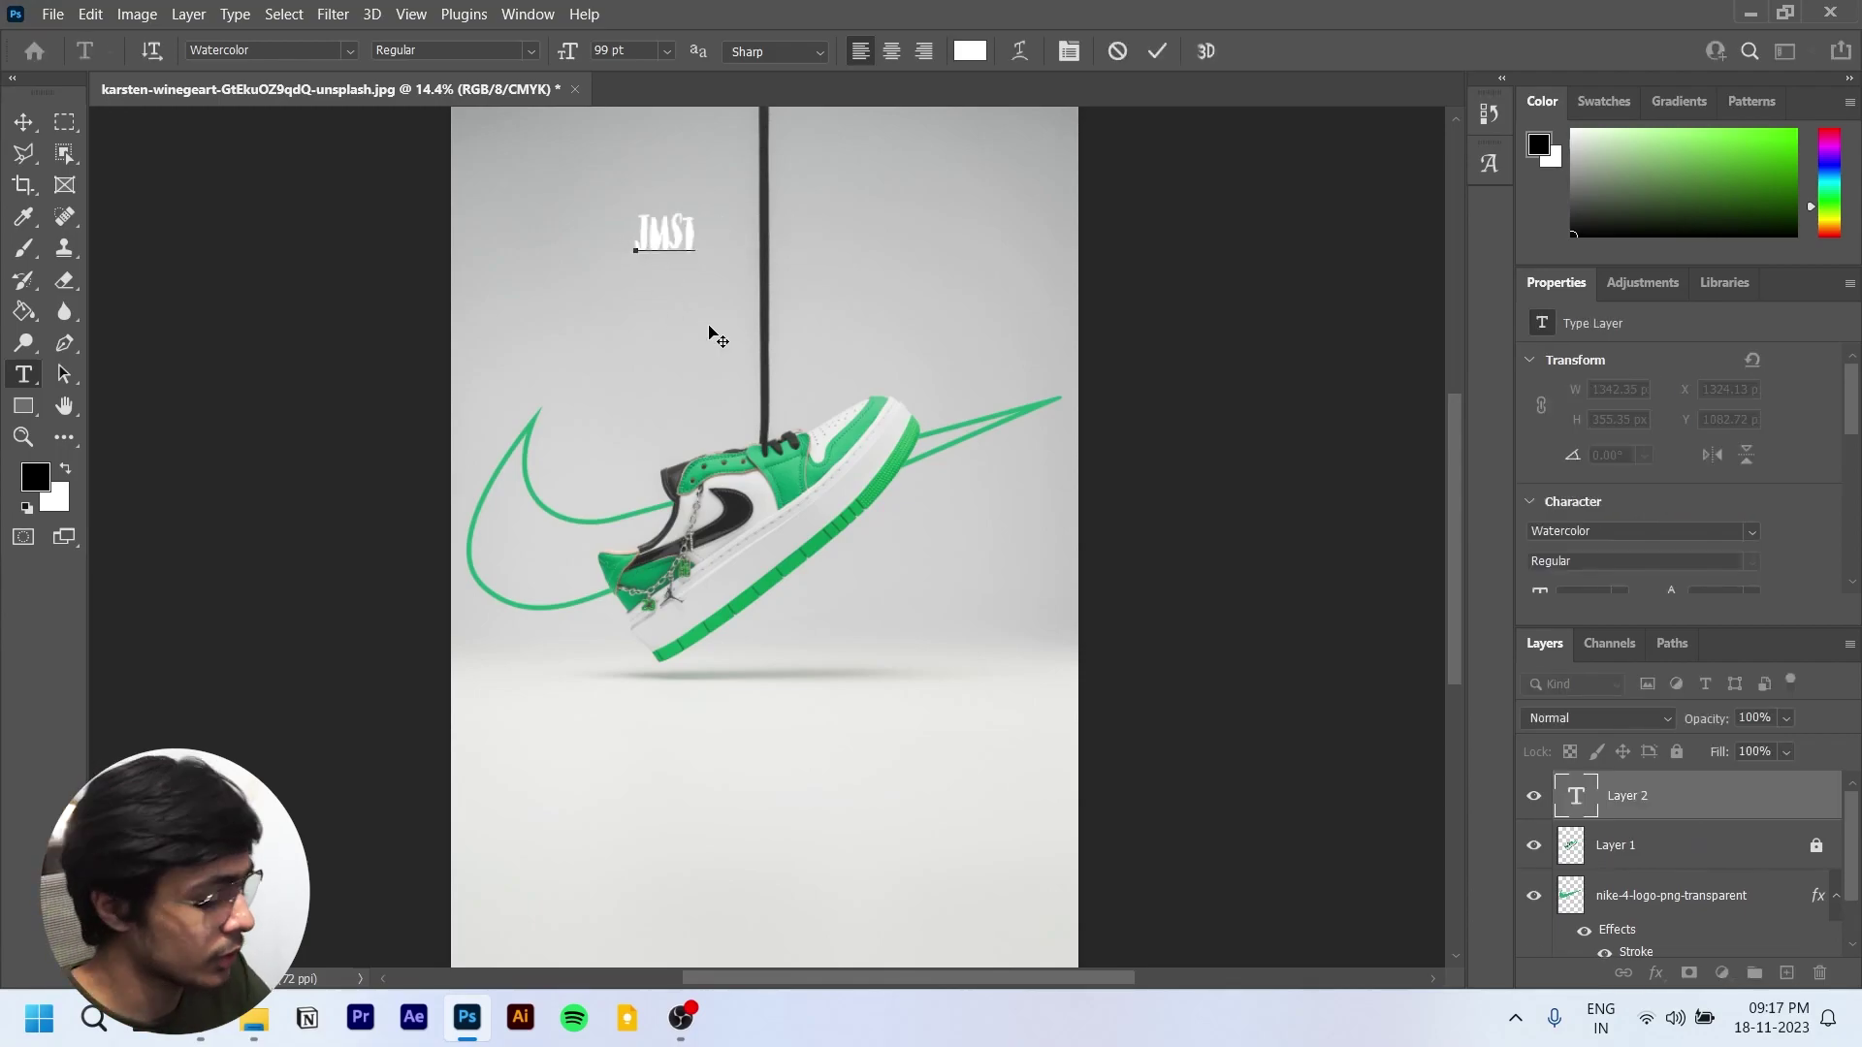
{"action": "type", "text": " DO IT"}
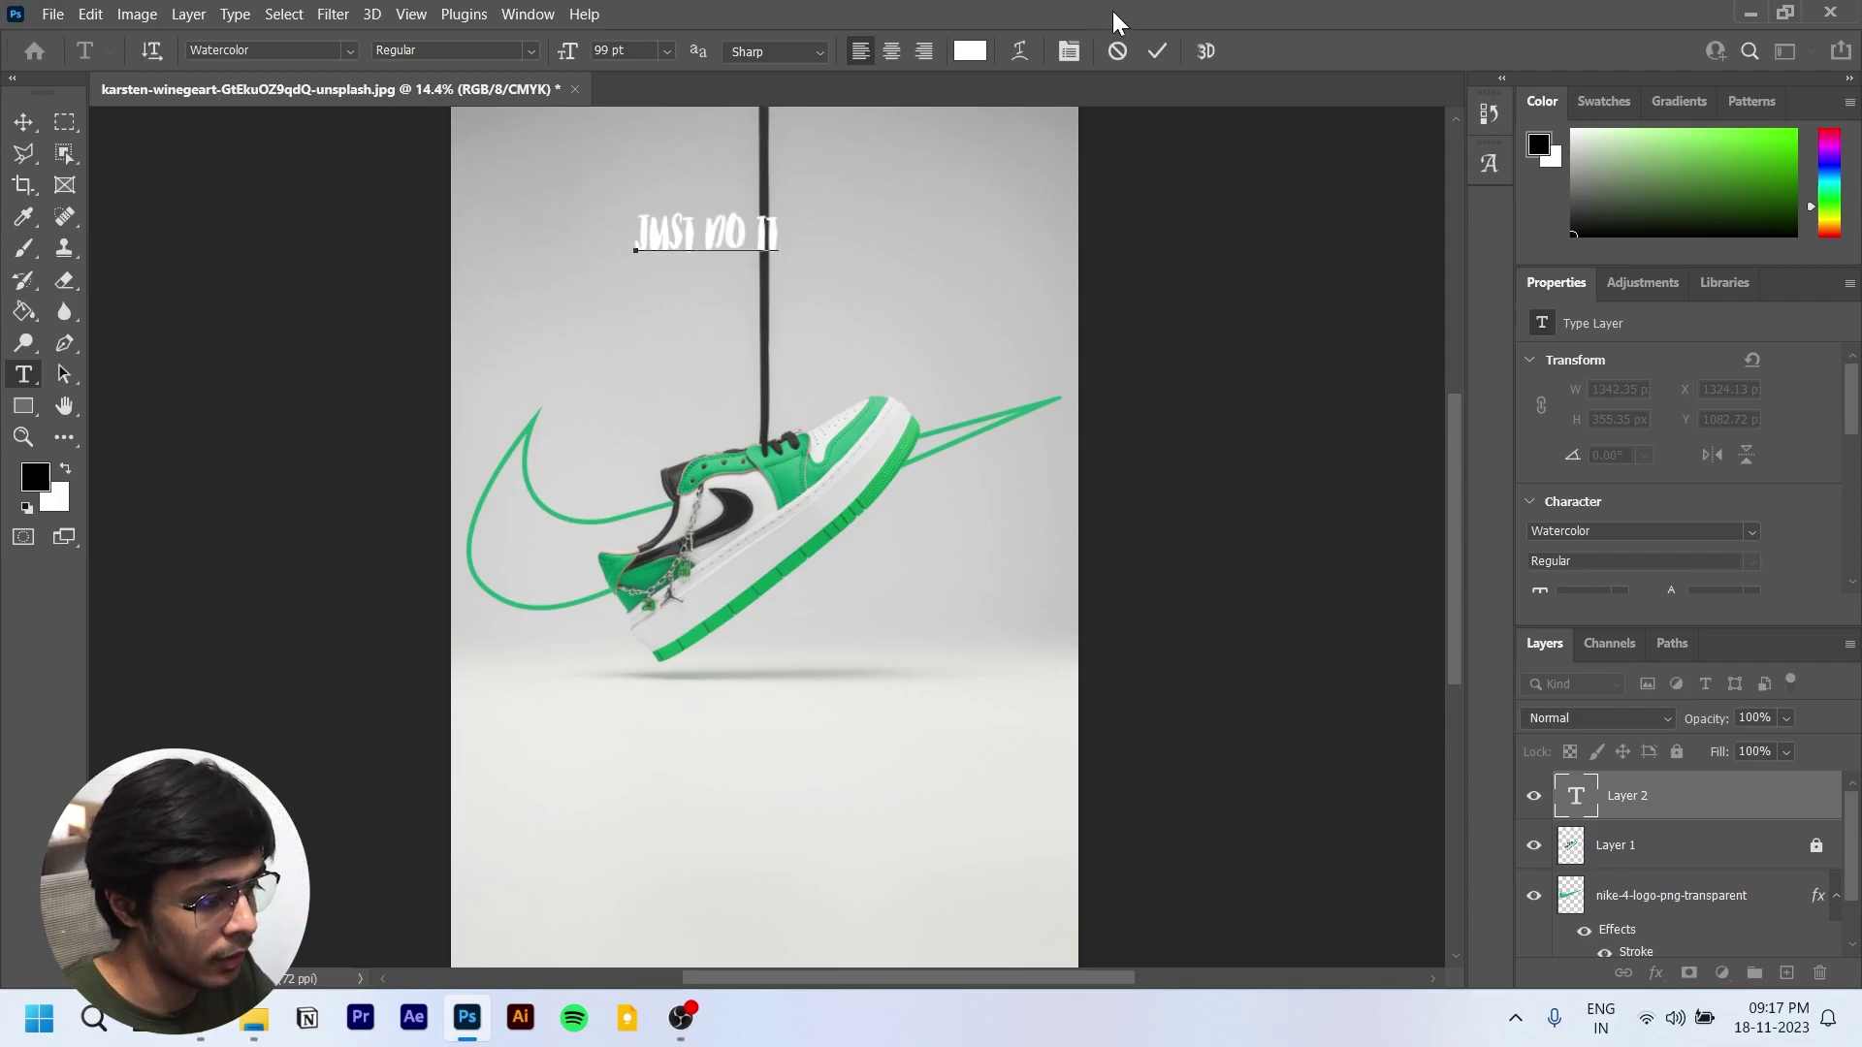
{"action": "left_click", "coordinate": [1160, 55]}
{"action": "key", "text": "v"}
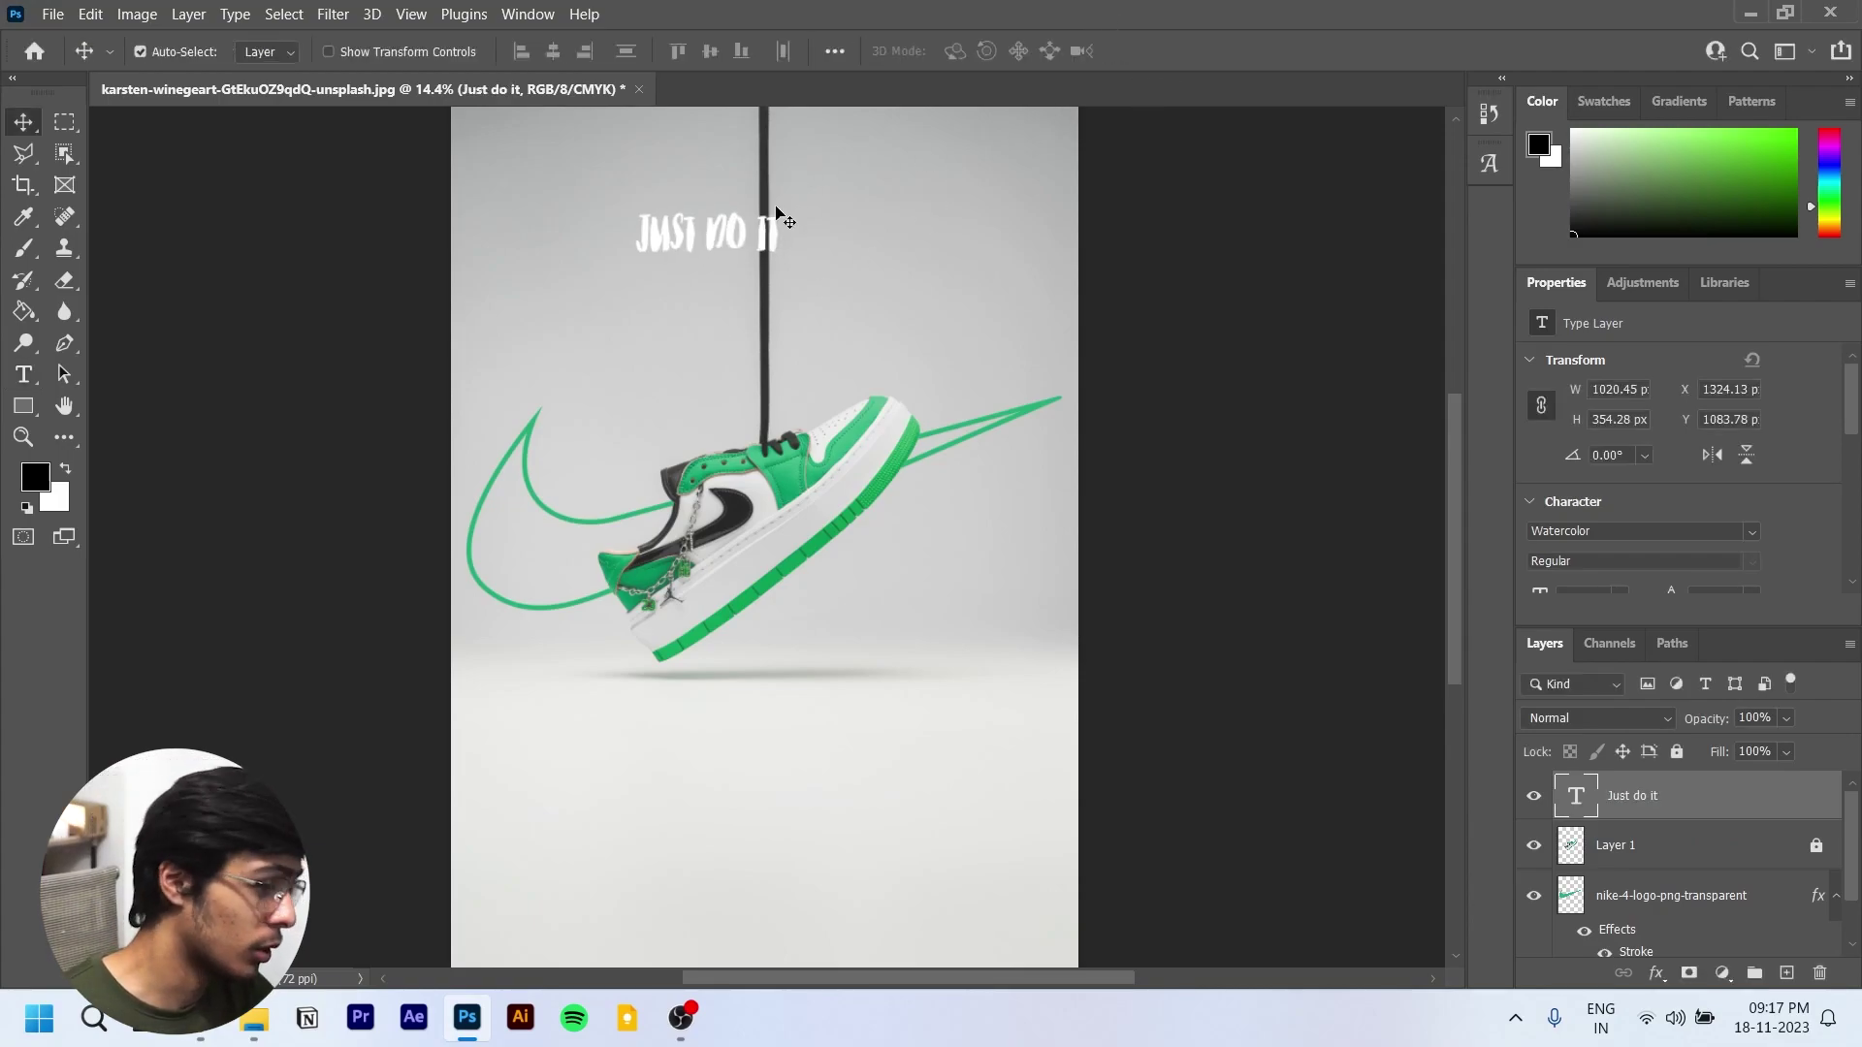
Step: Reposition the "Just do it" text above the sneaker and scale it to about 289%
{"action": "left_click_drag", "start_coordinate": [761, 240], "coordinate": [923, 267]}
{"action": "key", "text": "ctrl+t"}
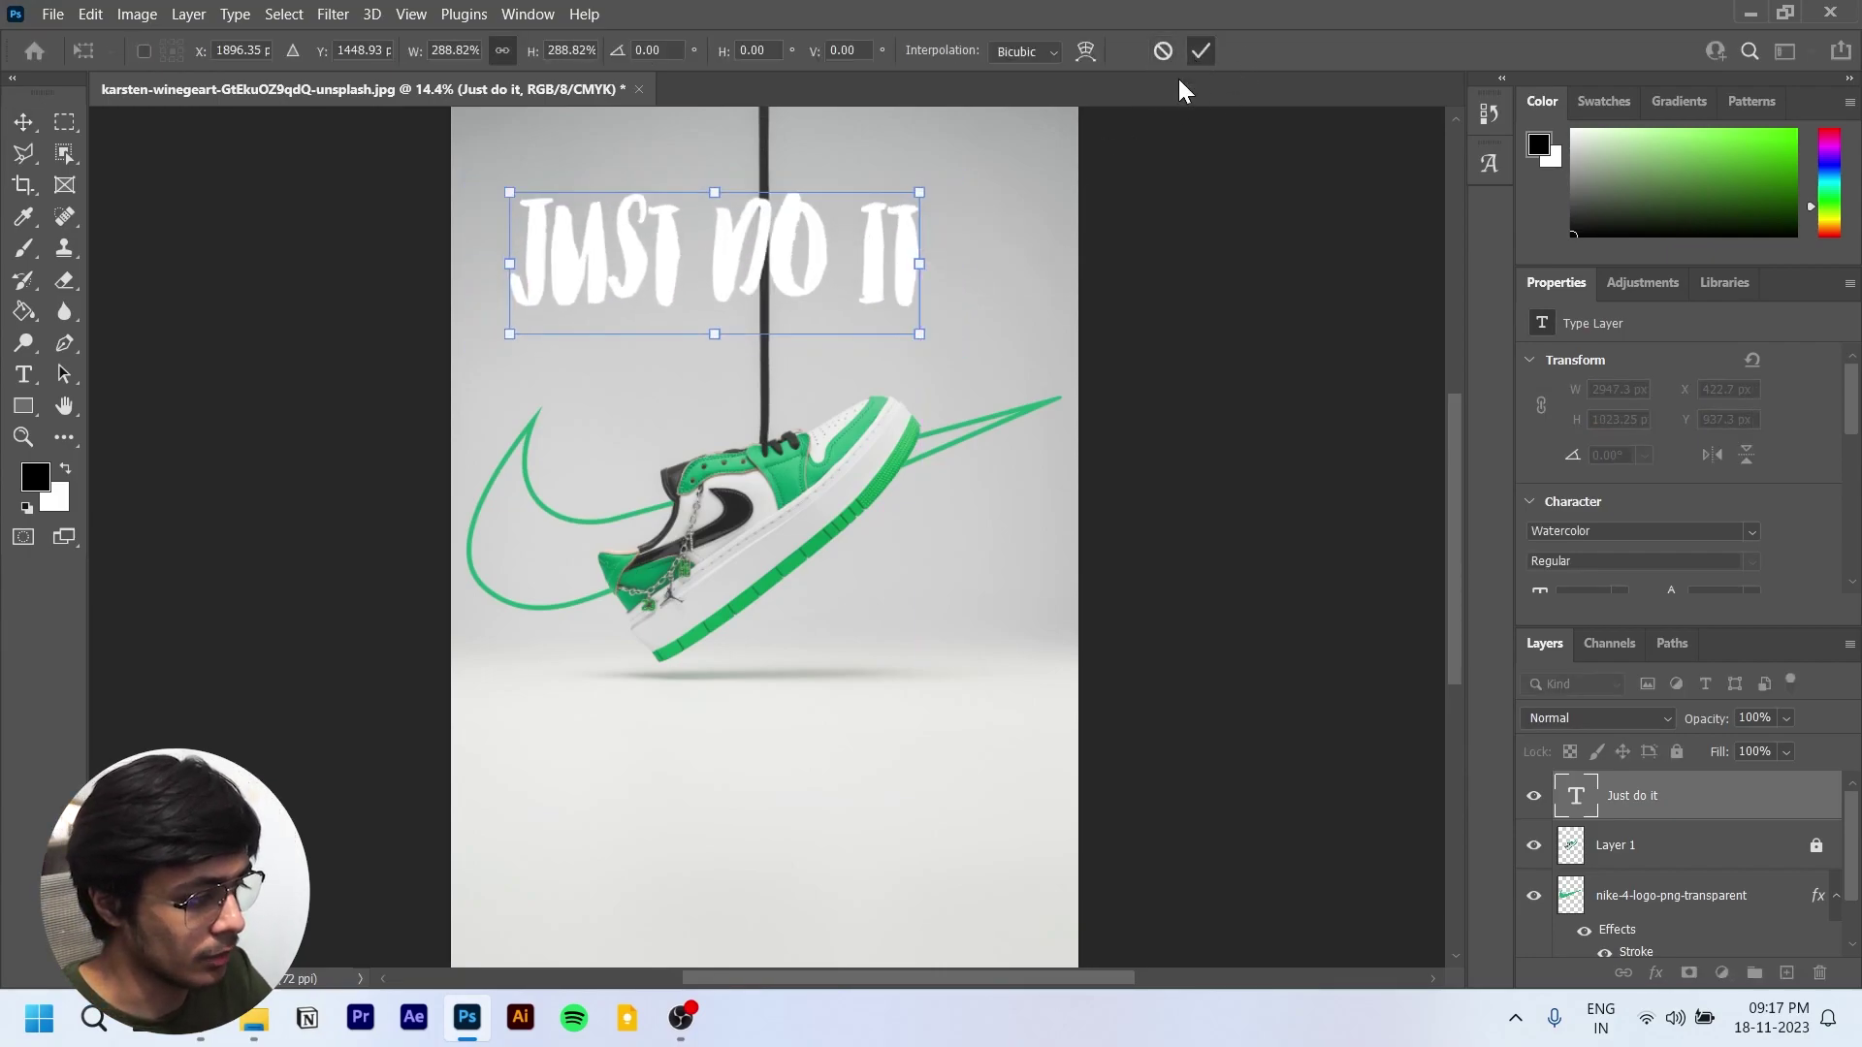
{"action": "left_click", "coordinate": [1200, 50]}
Step: Change the text's font to Pavelt and enlarge it to about 4270 px wide, nearly spanning the poster above the sneaker
{"action": "left_click", "coordinate": [1750, 494]}
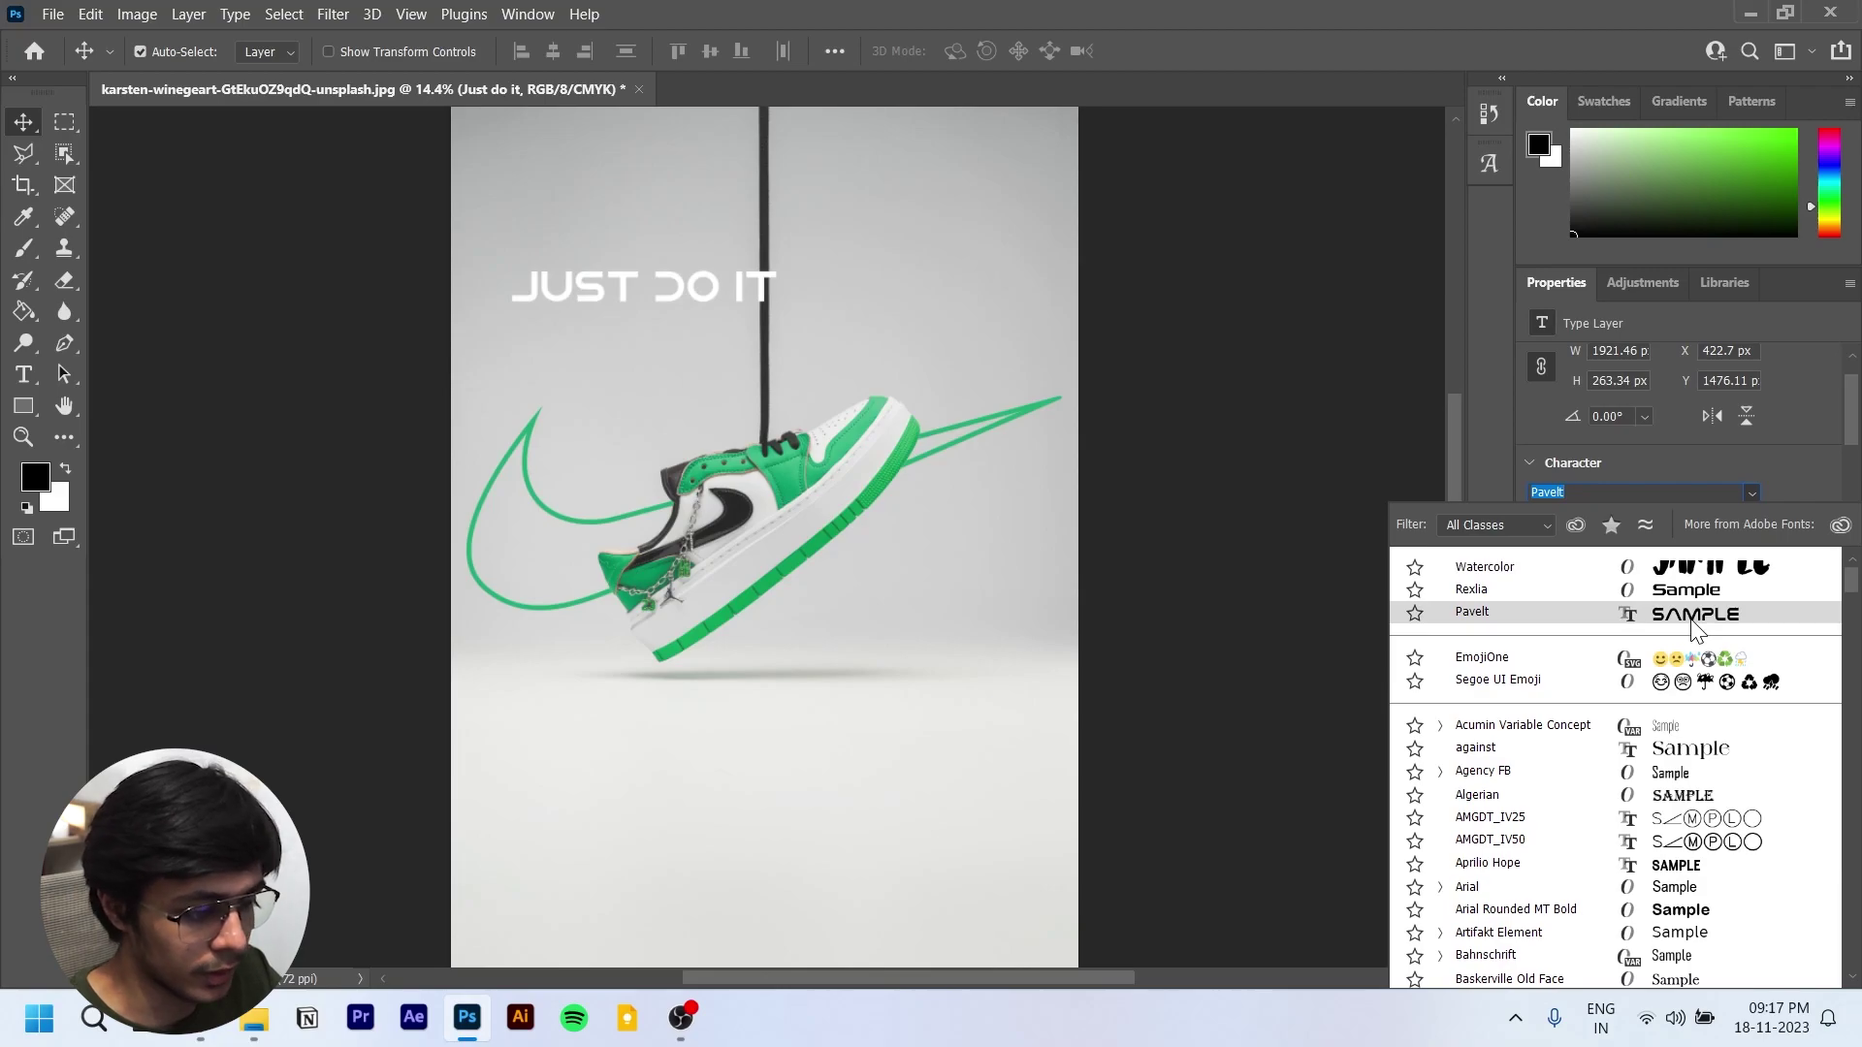
{"action": "left_click", "coordinate": [1692, 625]}
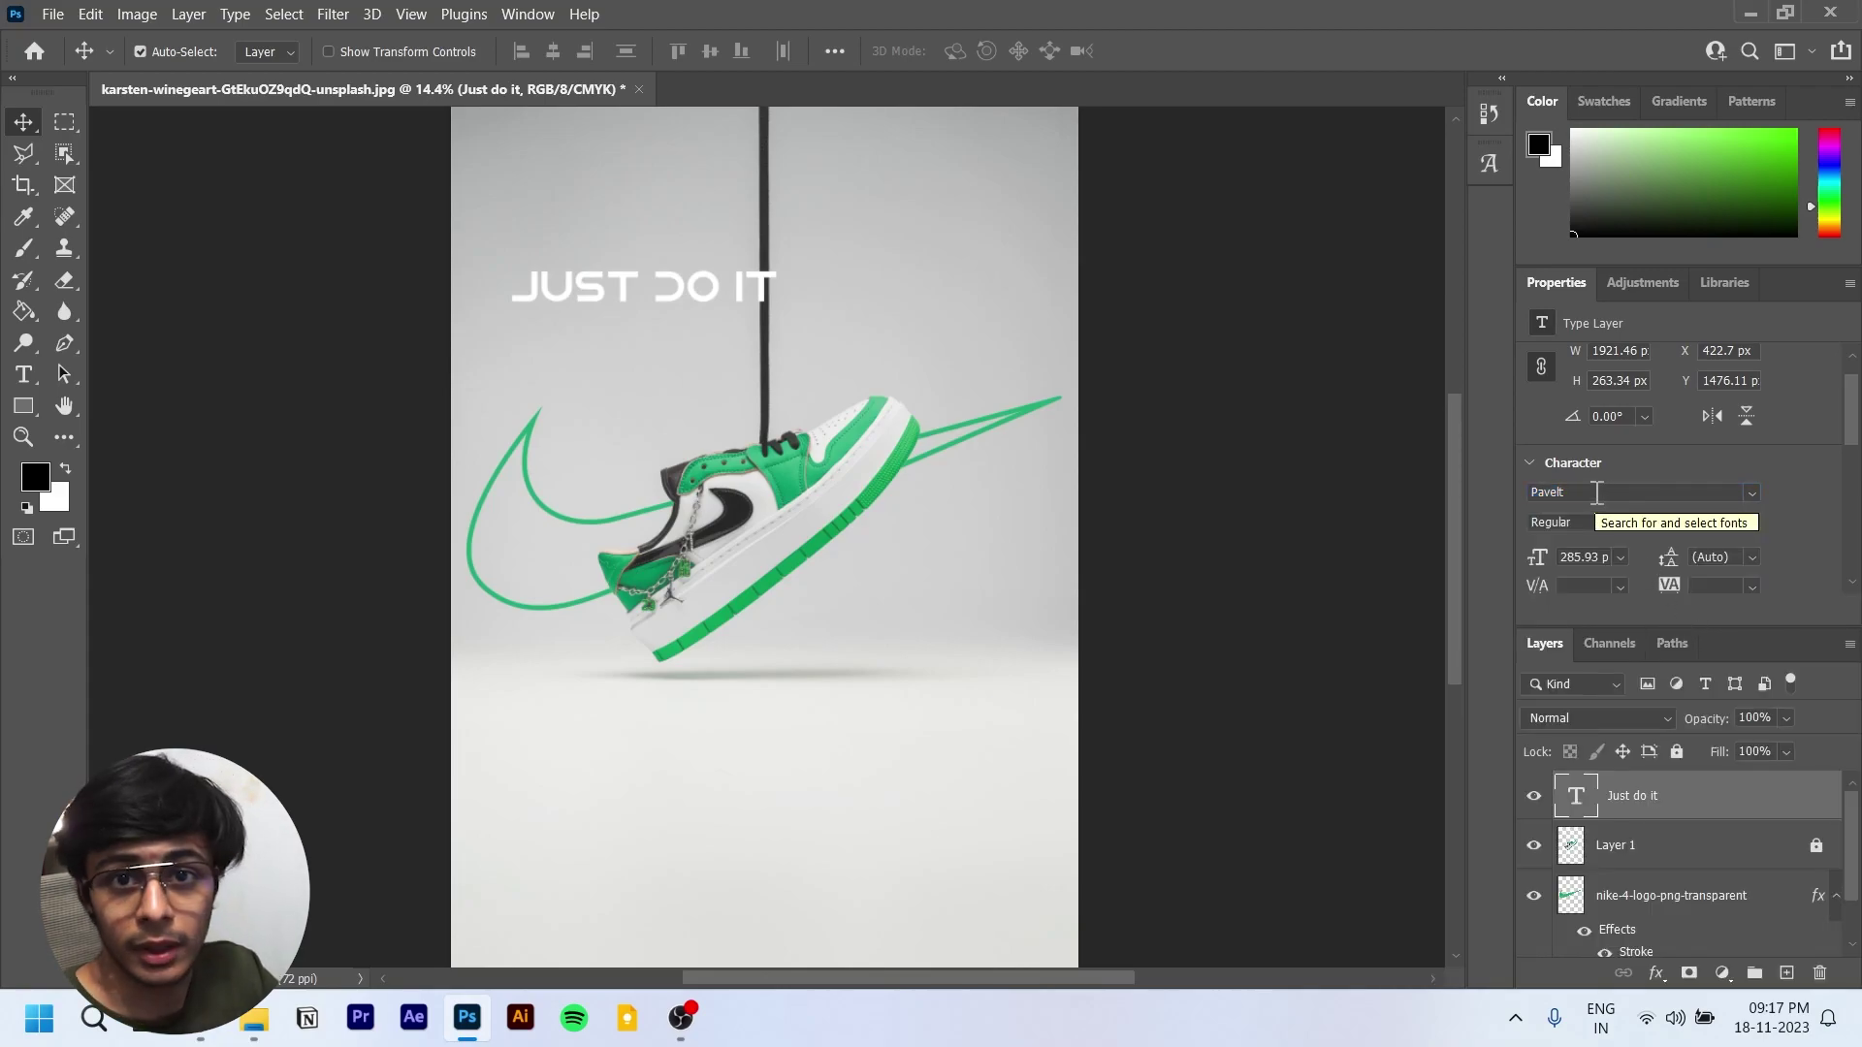
{"action": "left_click_drag", "start_coordinate": [737, 293], "coordinate": [1021, 314]}
{"action": "key", "text": "ctrl+t"}
{"action": "left_click", "coordinate": [1200, 50]}
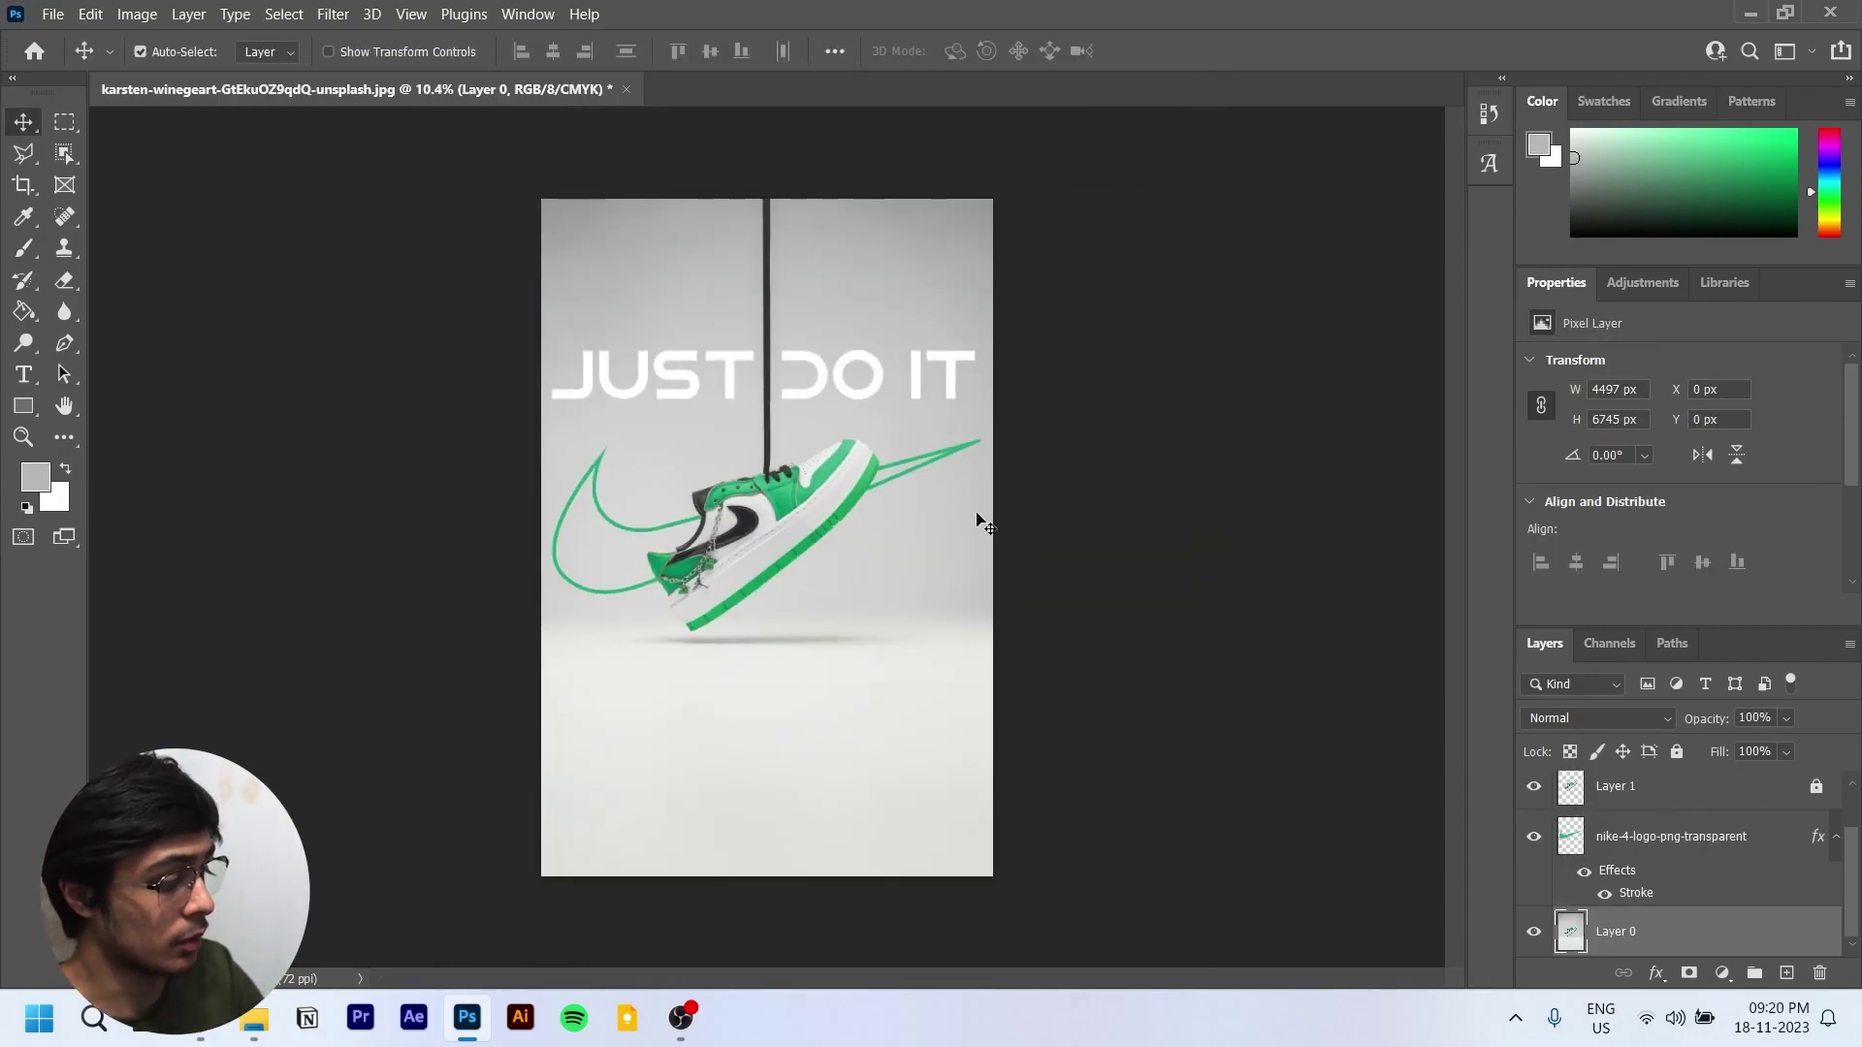
Step: Color the "Just do it" text with the green 4cb68b sampled from the swoosh outline
{"action": "key", "text": "ctrl+plus"}
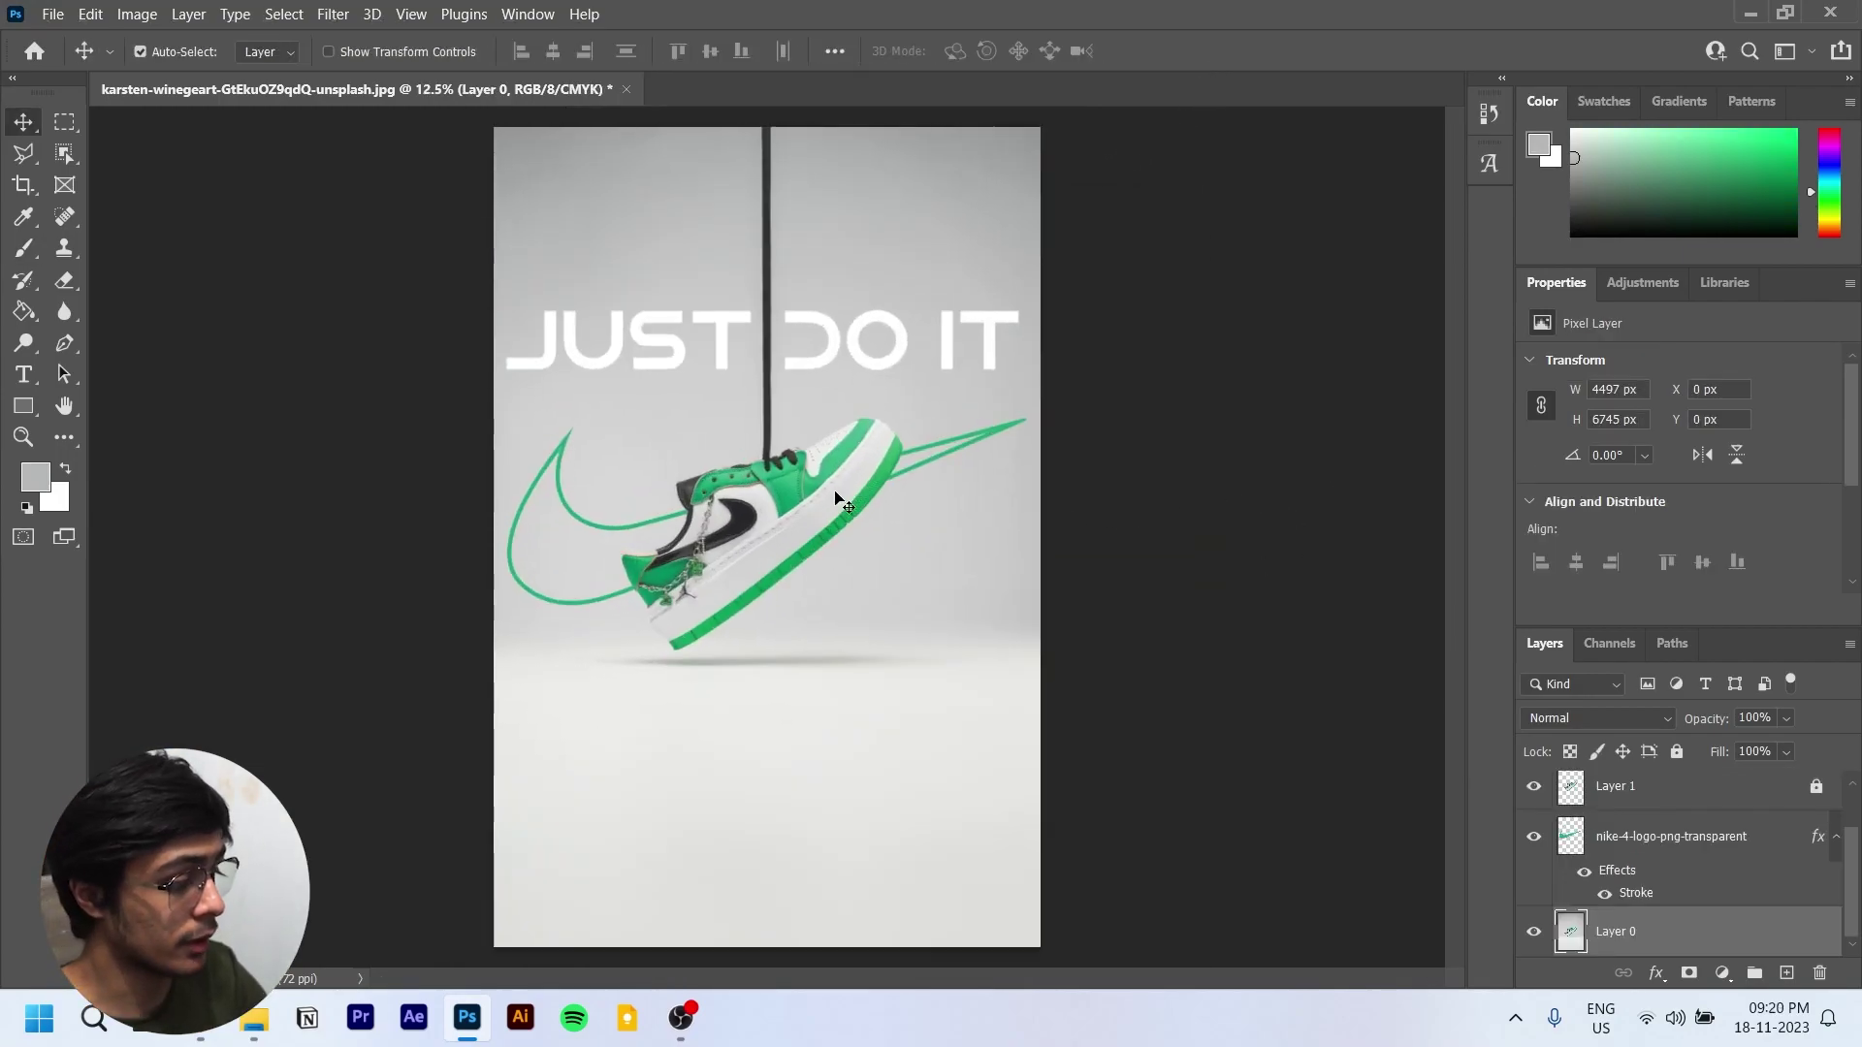
{"action": "left_click", "coordinate": [860, 344]}
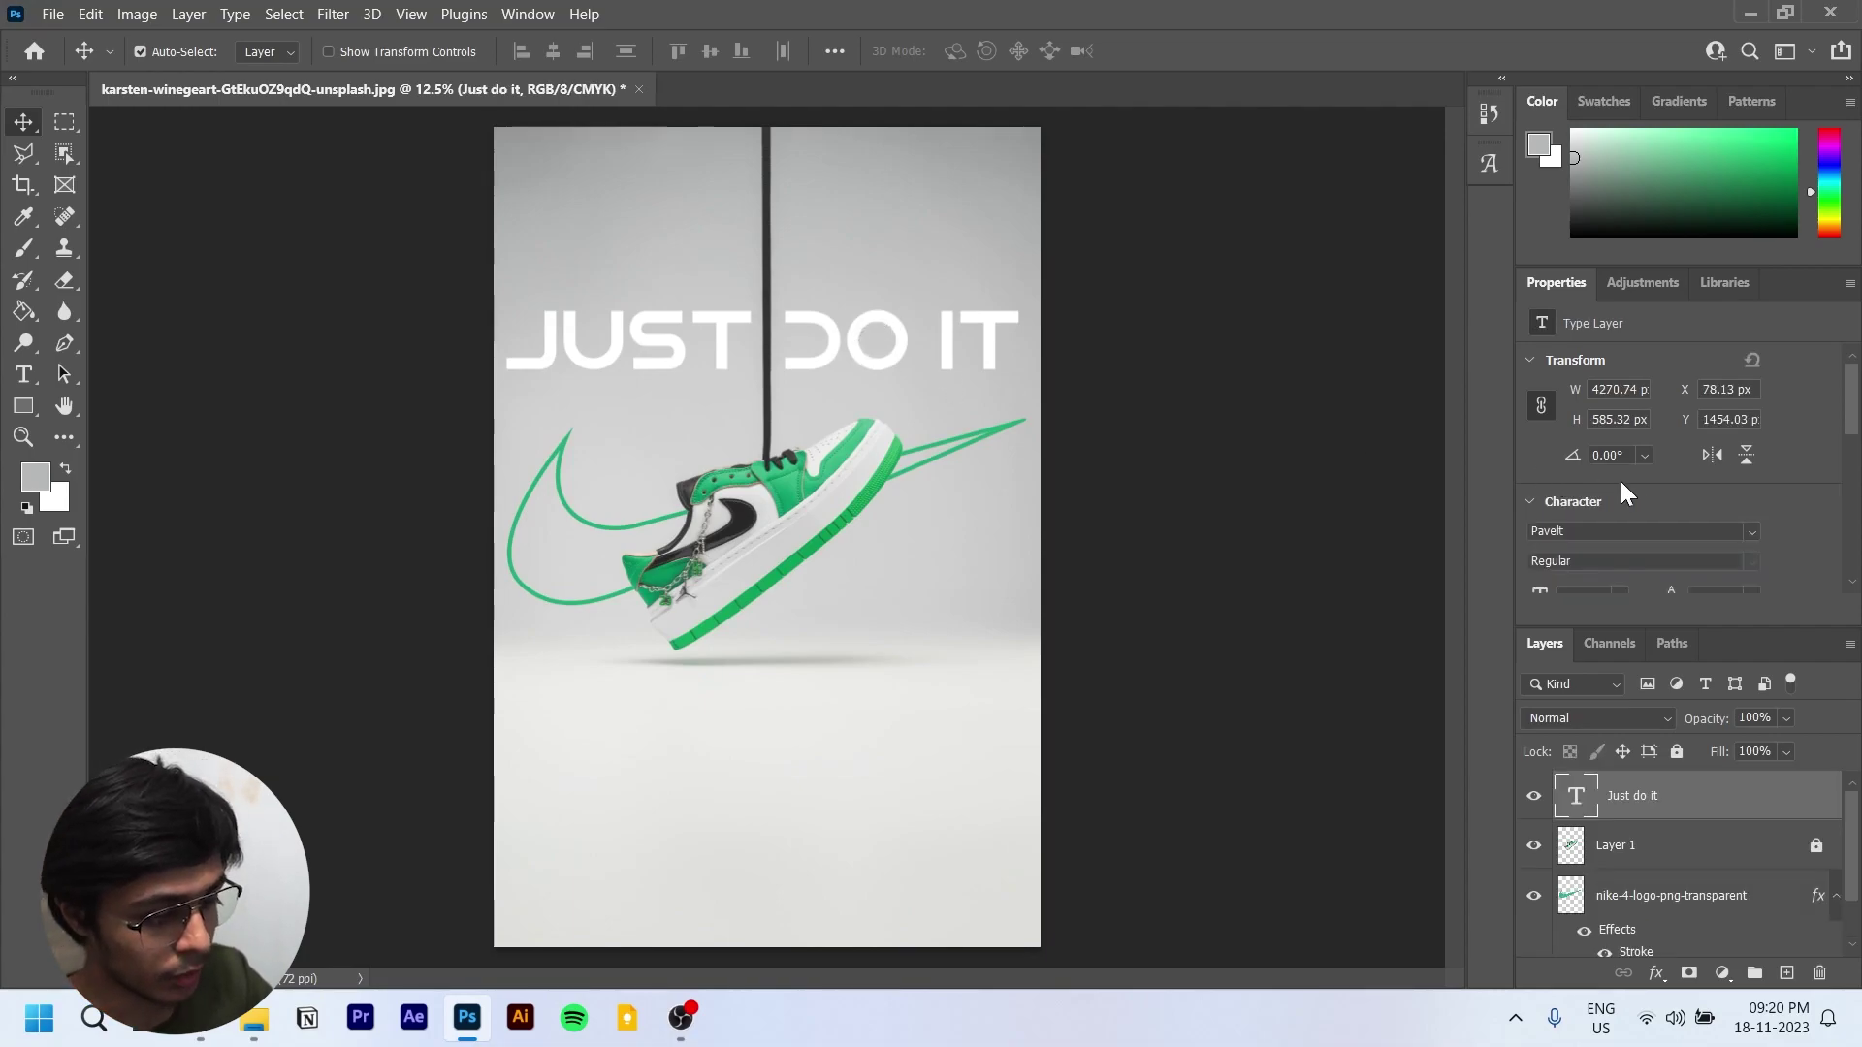
{"action": "scroll", "coordinate": [1596, 482], "scroll_direction": "down", "scroll_amount": 3}
{"action": "left_click", "coordinate": [1724, 518]}
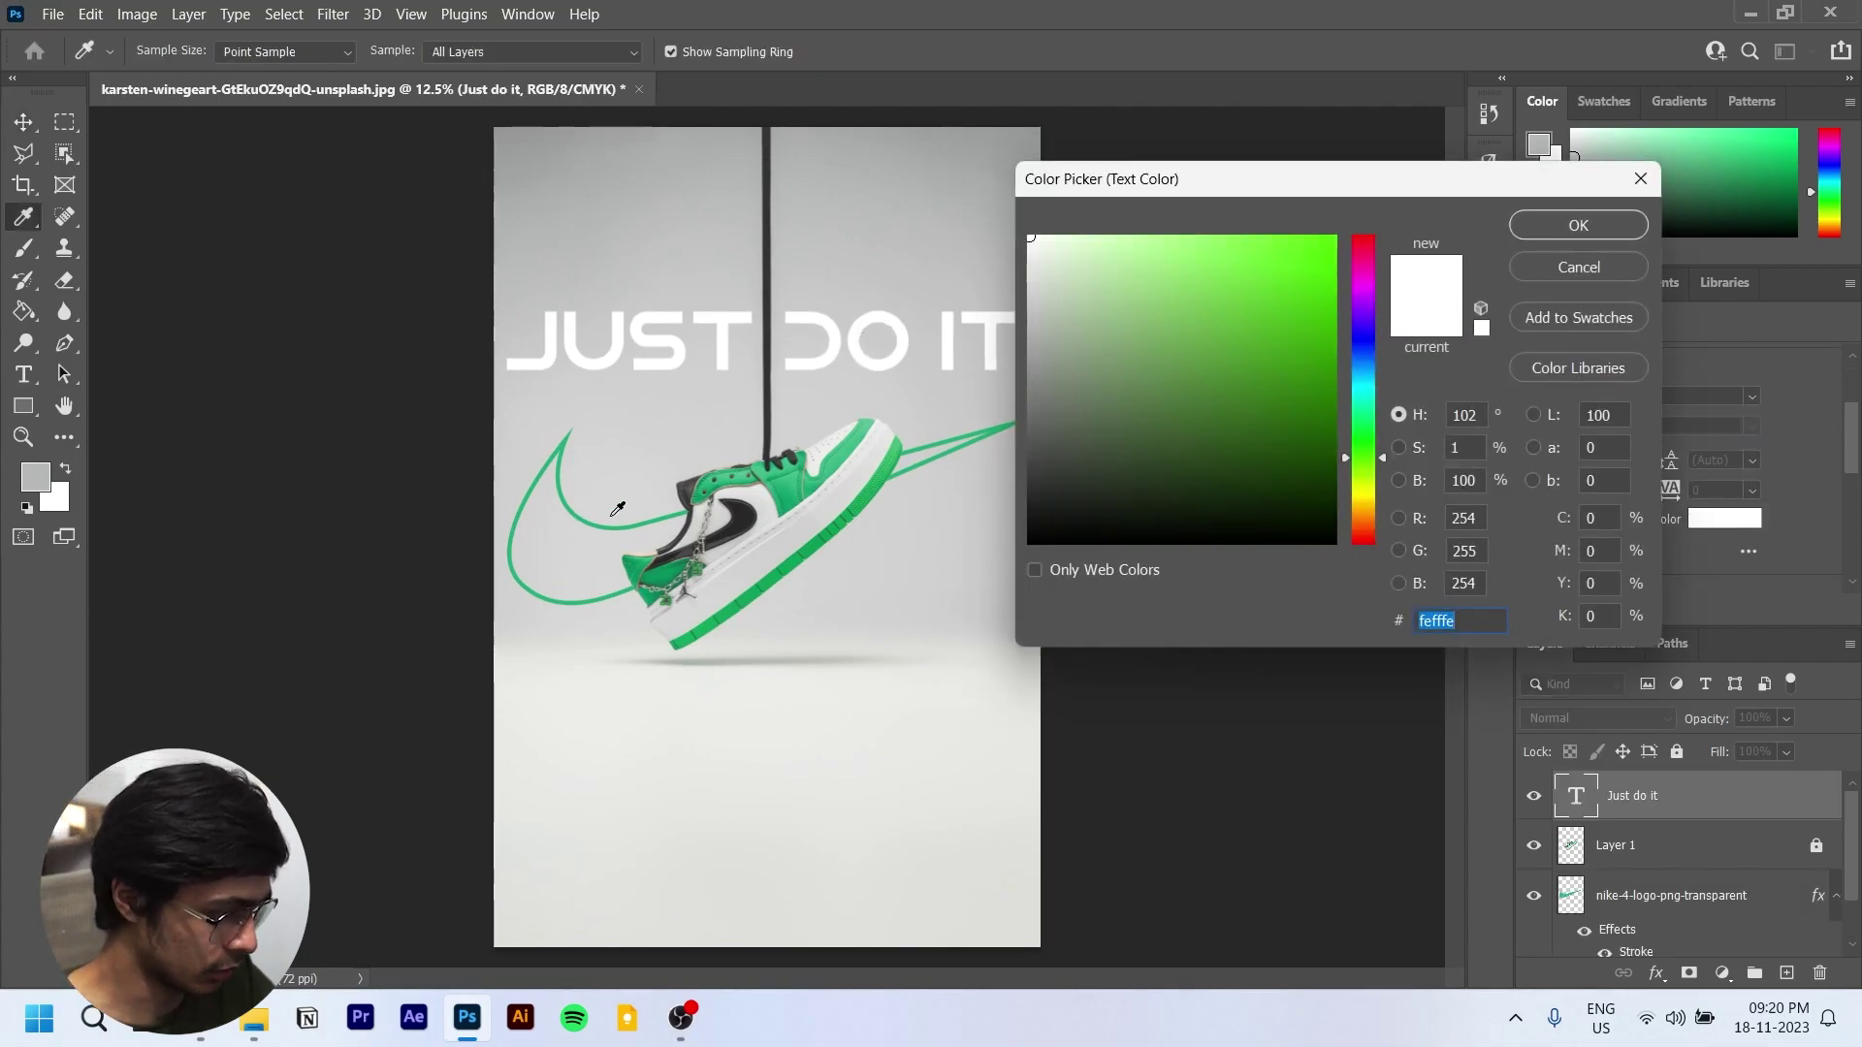
{"action": "left_click", "coordinate": [562, 446]}
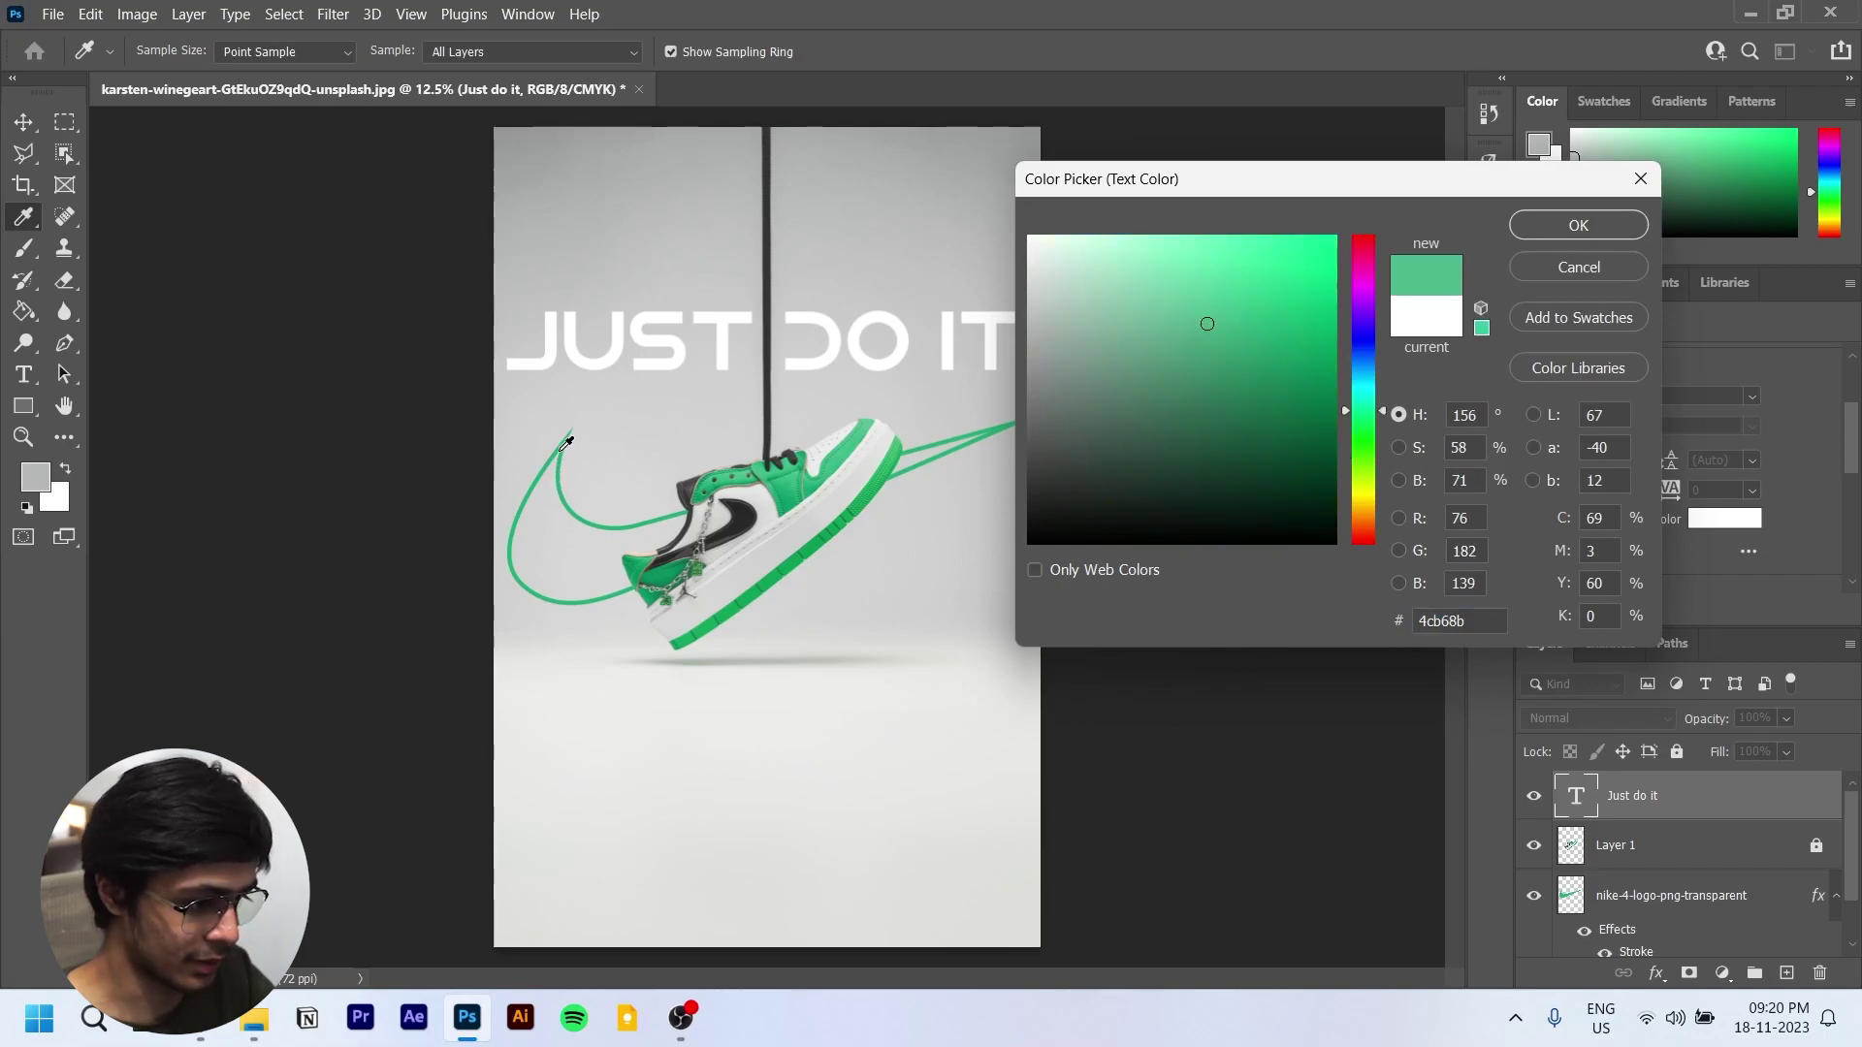
{"action": "left_click", "coordinate": [1552, 229]}
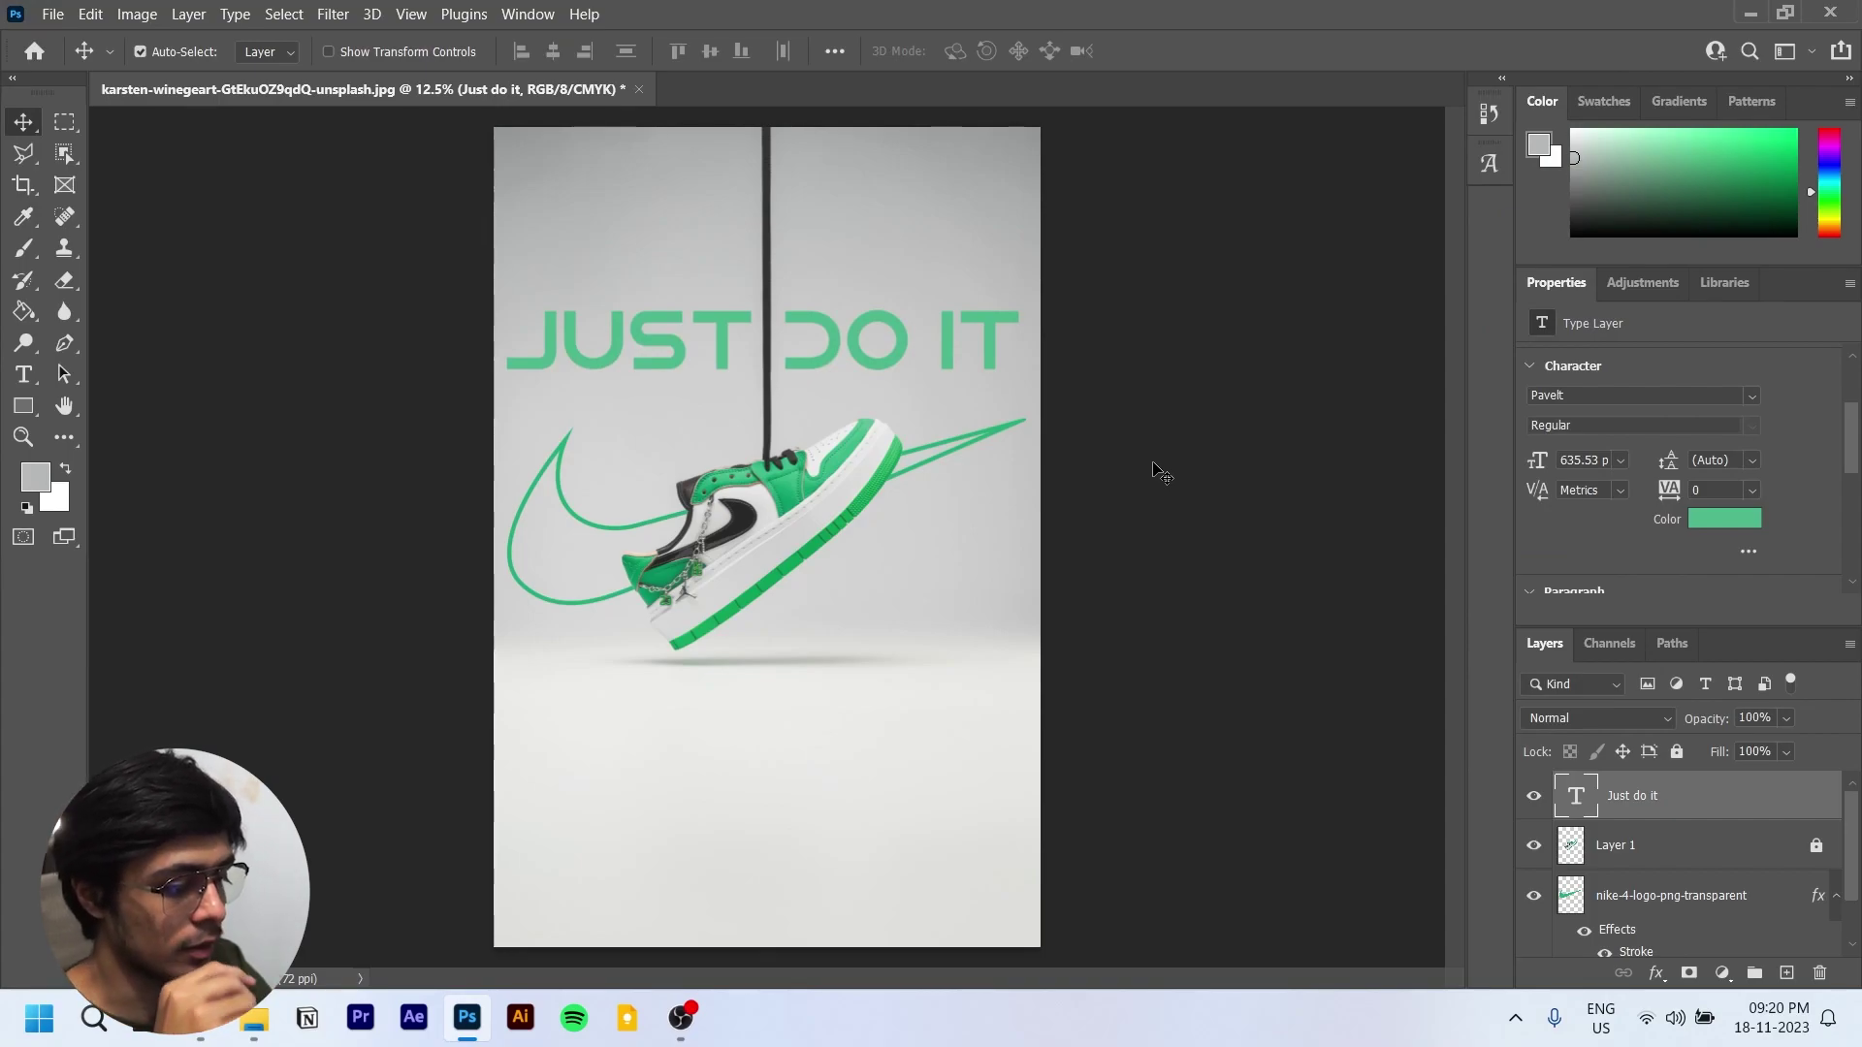
Step: Try recoloring the "Just do it" text with the darker green 0a9b52 sampled from the sneaker's sole, and undo the change
{"action": "scroll", "coordinate": [783, 380], "scroll_direction": "up", "scroll_amount": 3}
{"action": "scroll", "coordinate": [669, 391], "scroll_direction": "up", "scroll_amount": 1}
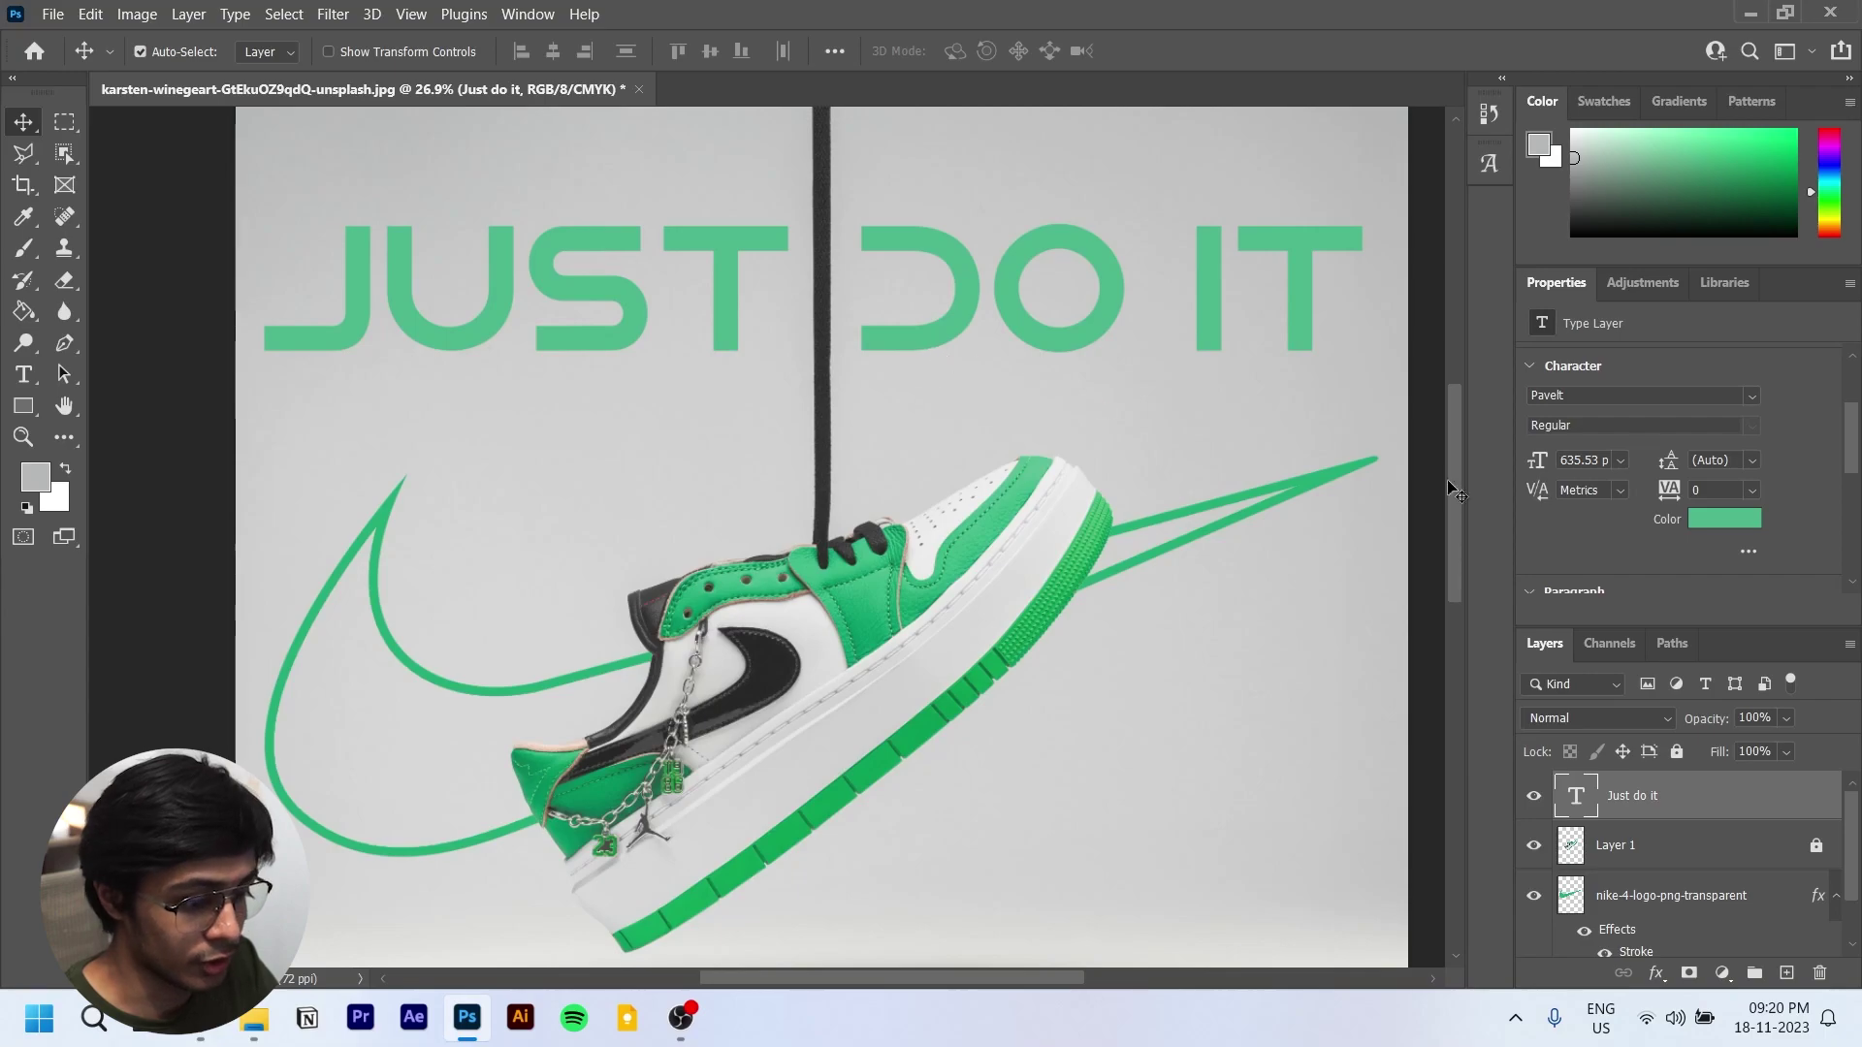
{"action": "left_click", "coordinate": [1724, 519]}
{"action": "left_click", "coordinate": [924, 719]}
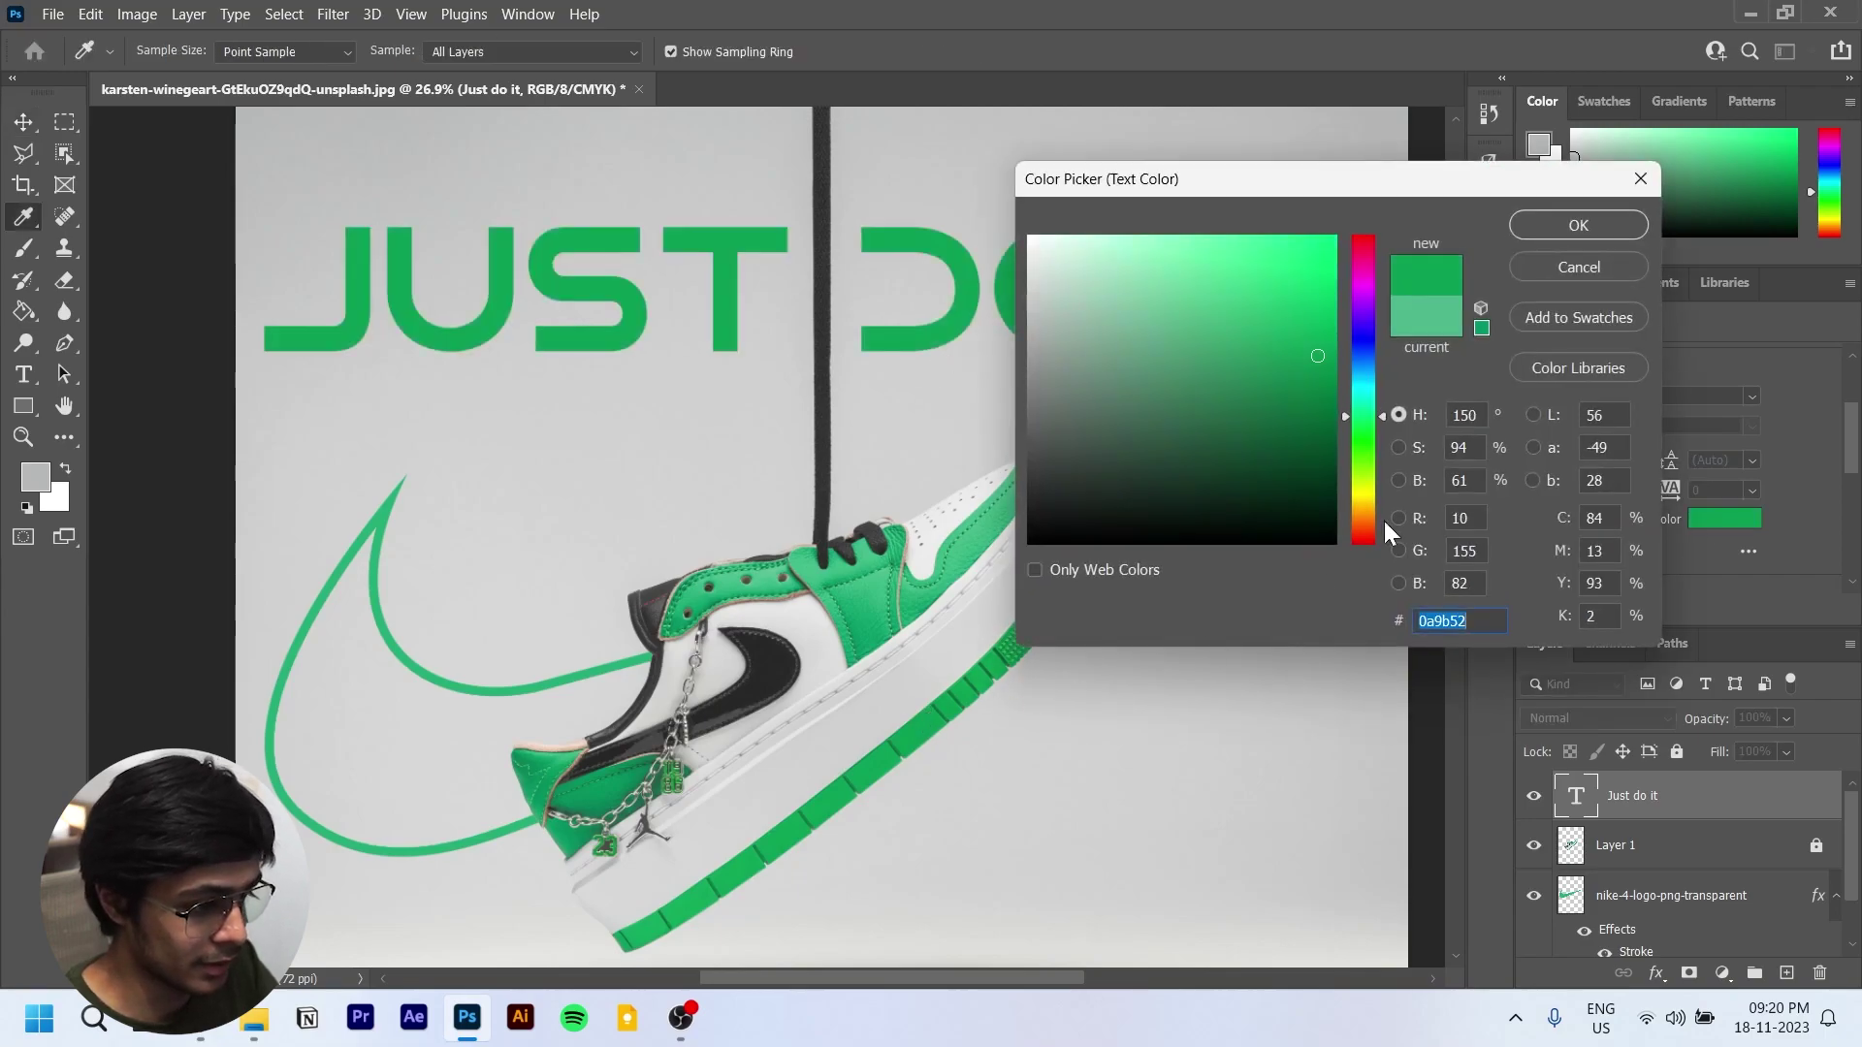
{"action": "left_click", "coordinate": [1579, 224]}
{"action": "scroll", "coordinate": [1120, 519], "scroll_direction": "down", "scroll_amount": 4}
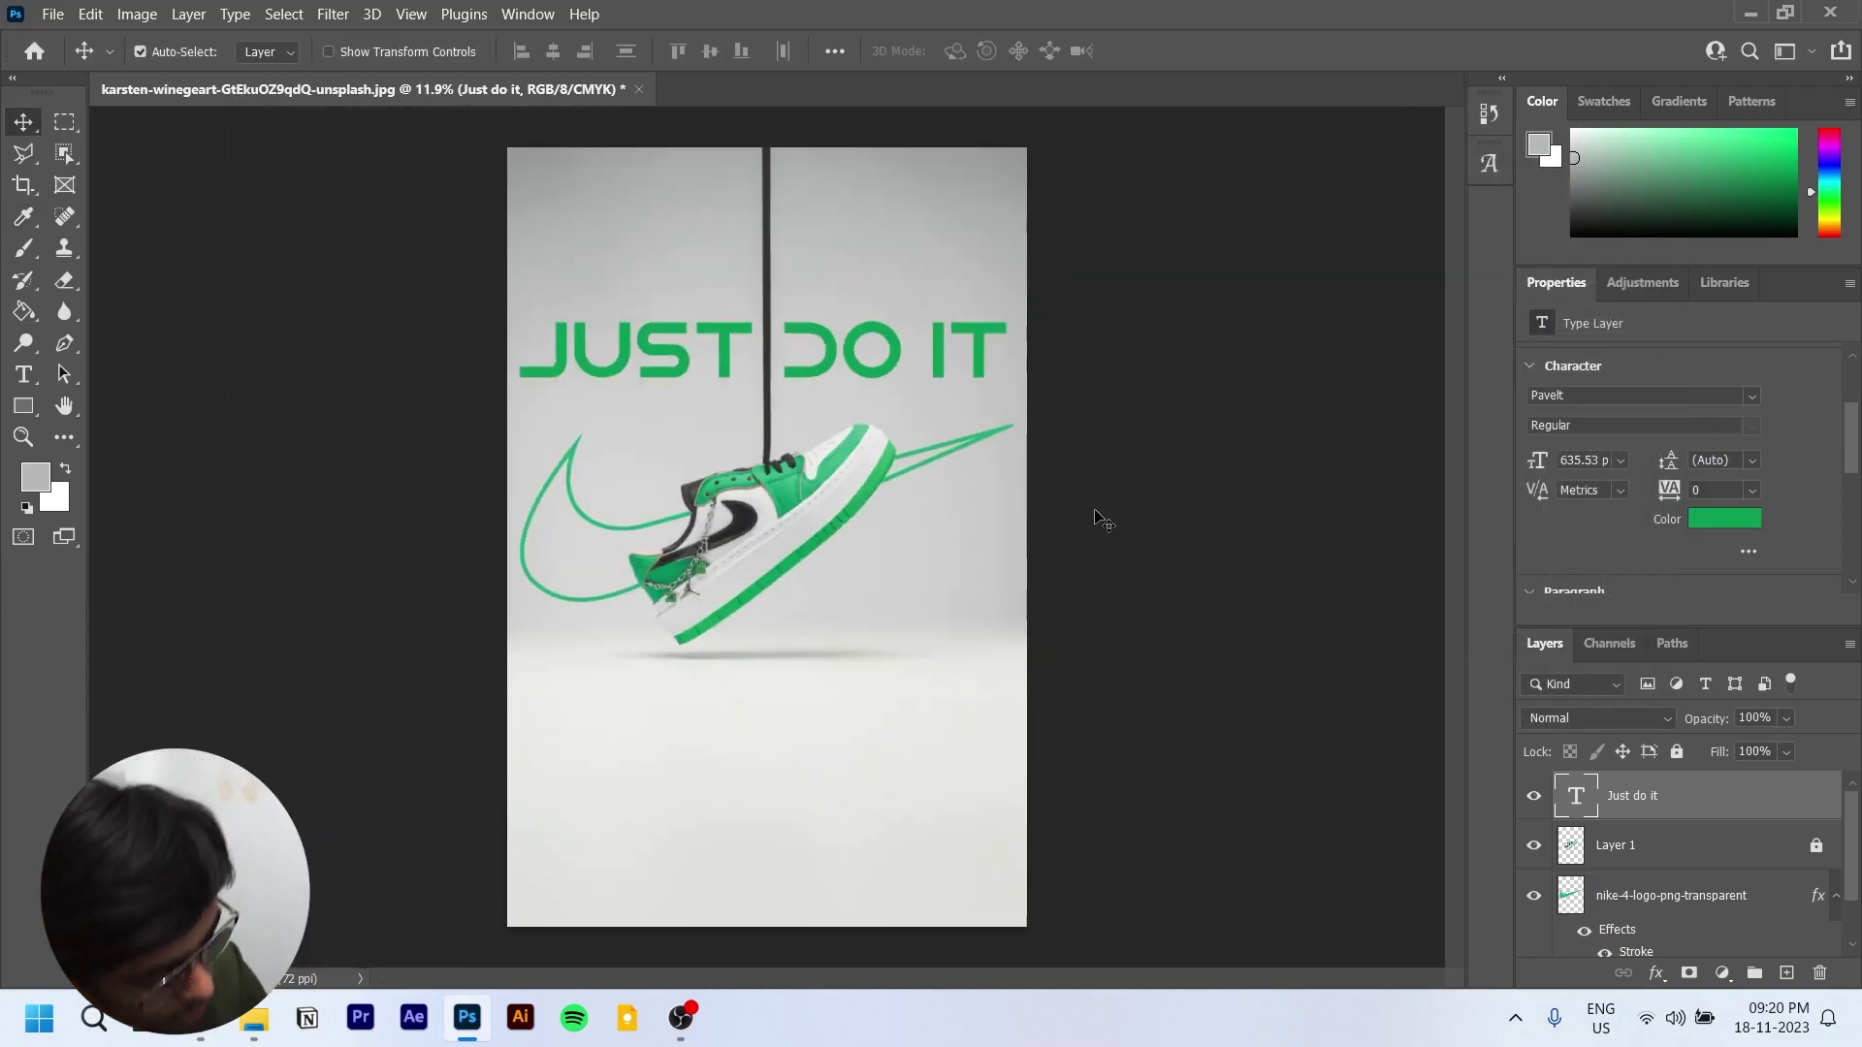
{"action": "key", "text": "ctrl+z"}
Step: Duplicate the "Just do it" text layer in place and set the copy's fill to 0%
{"action": "scroll", "coordinate": [747, 320], "scroll_direction": "up", "scroll_amount": 2}
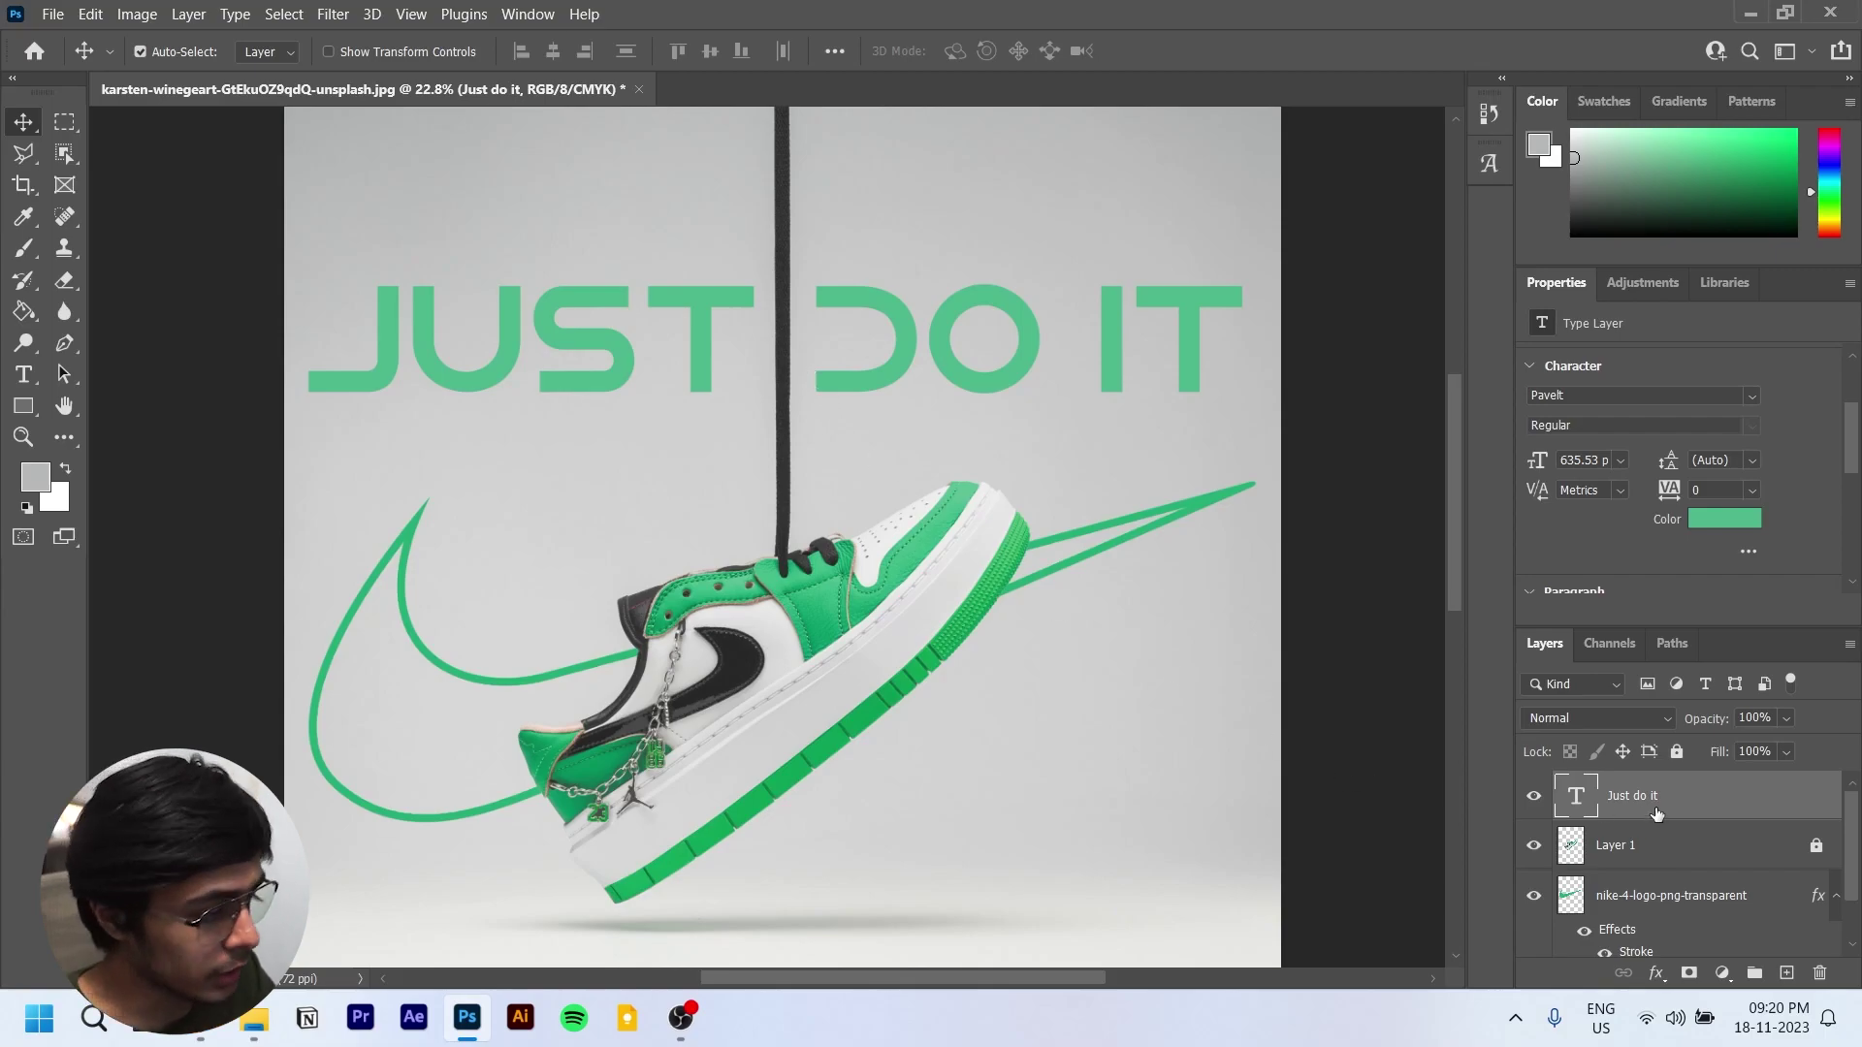
{"action": "key", "text": "ctrl+j"}
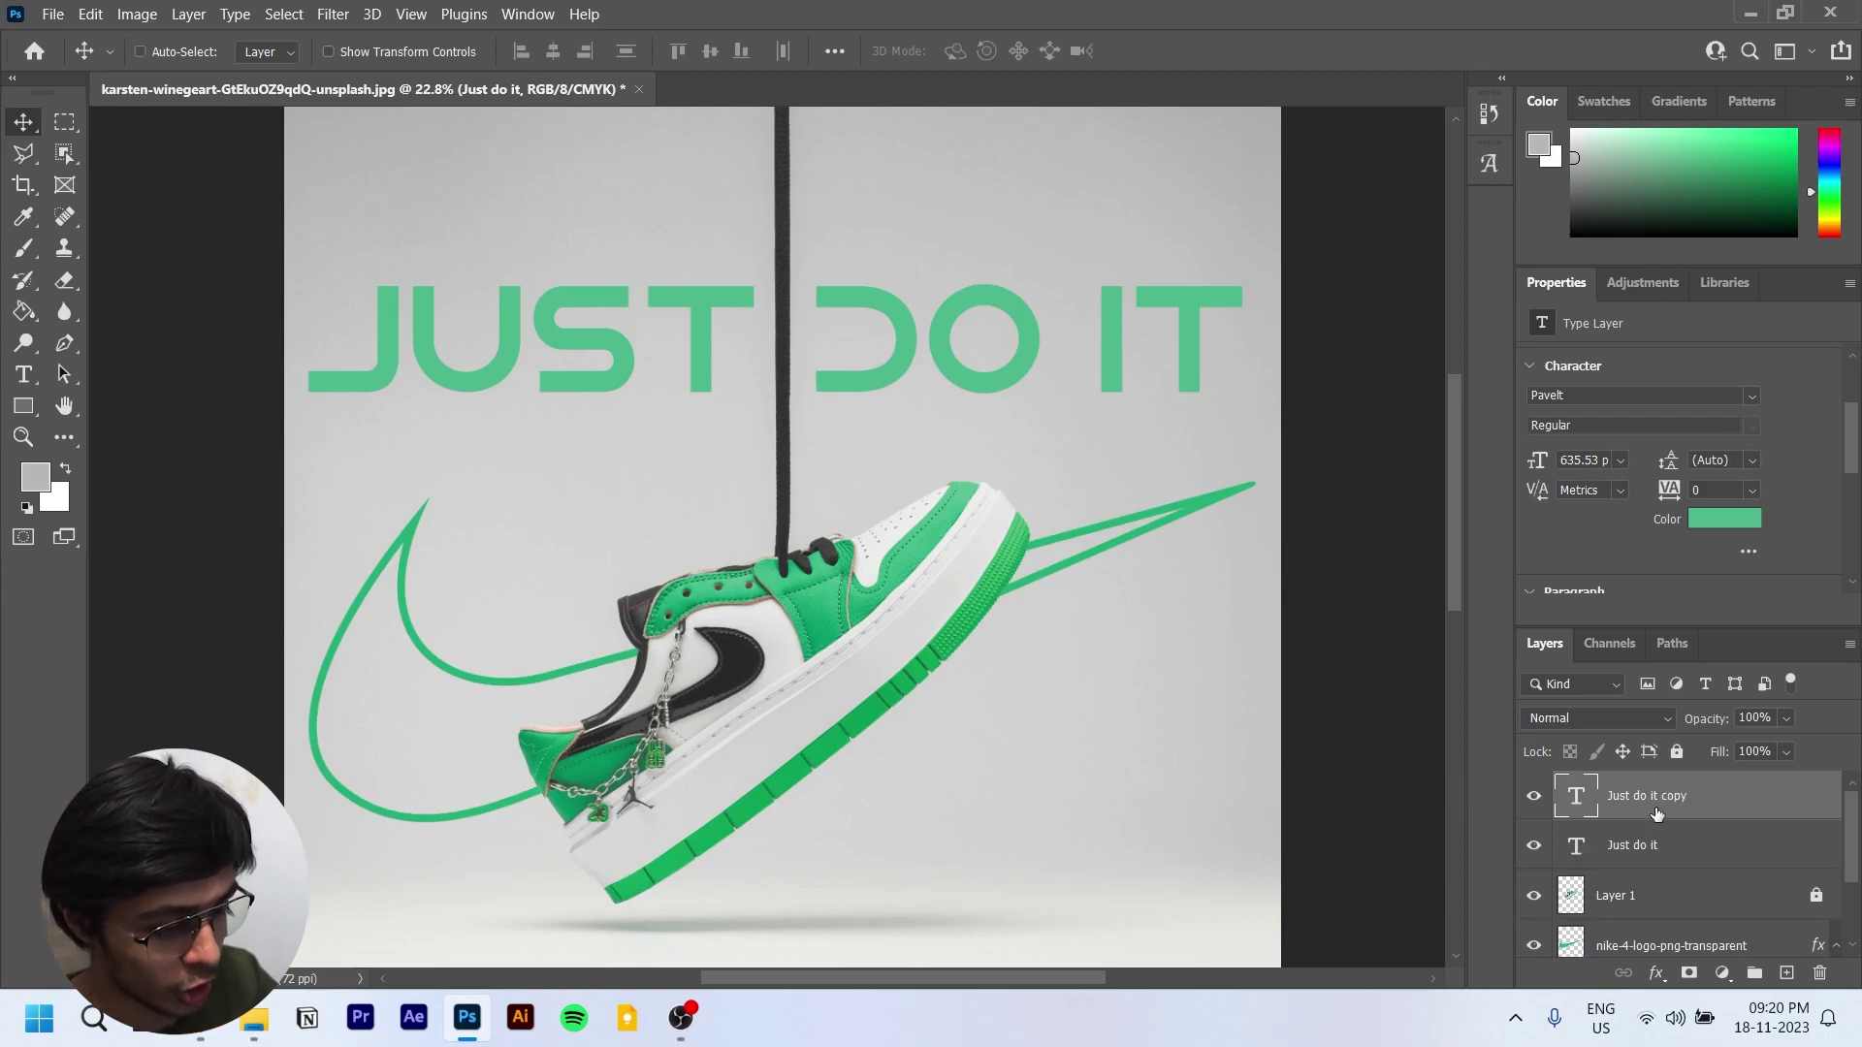
{"action": "left_click_drag", "start_coordinate": [935, 365], "coordinate": [1003, 374]}
{"action": "key", "text": "ctrl+z"}
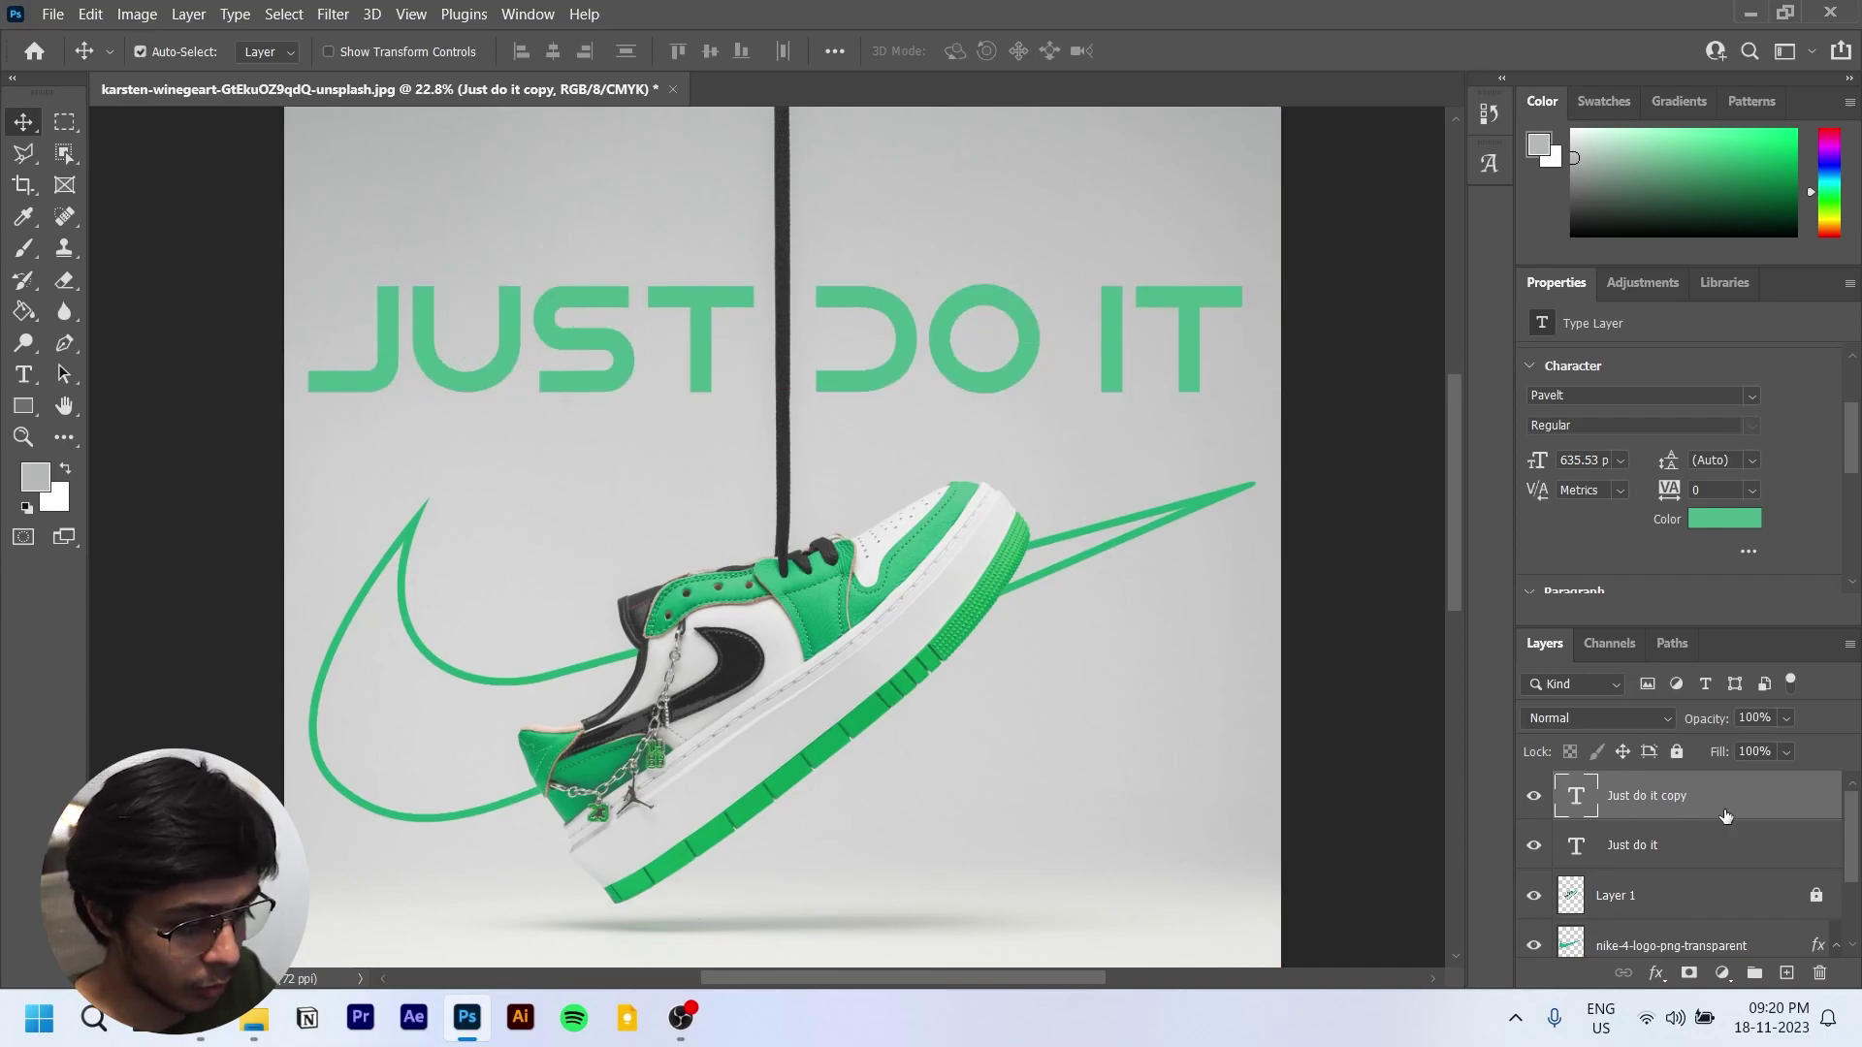
{"action": "left_click_drag", "start_coordinate": [1724, 758], "coordinate": [1296, 813]}
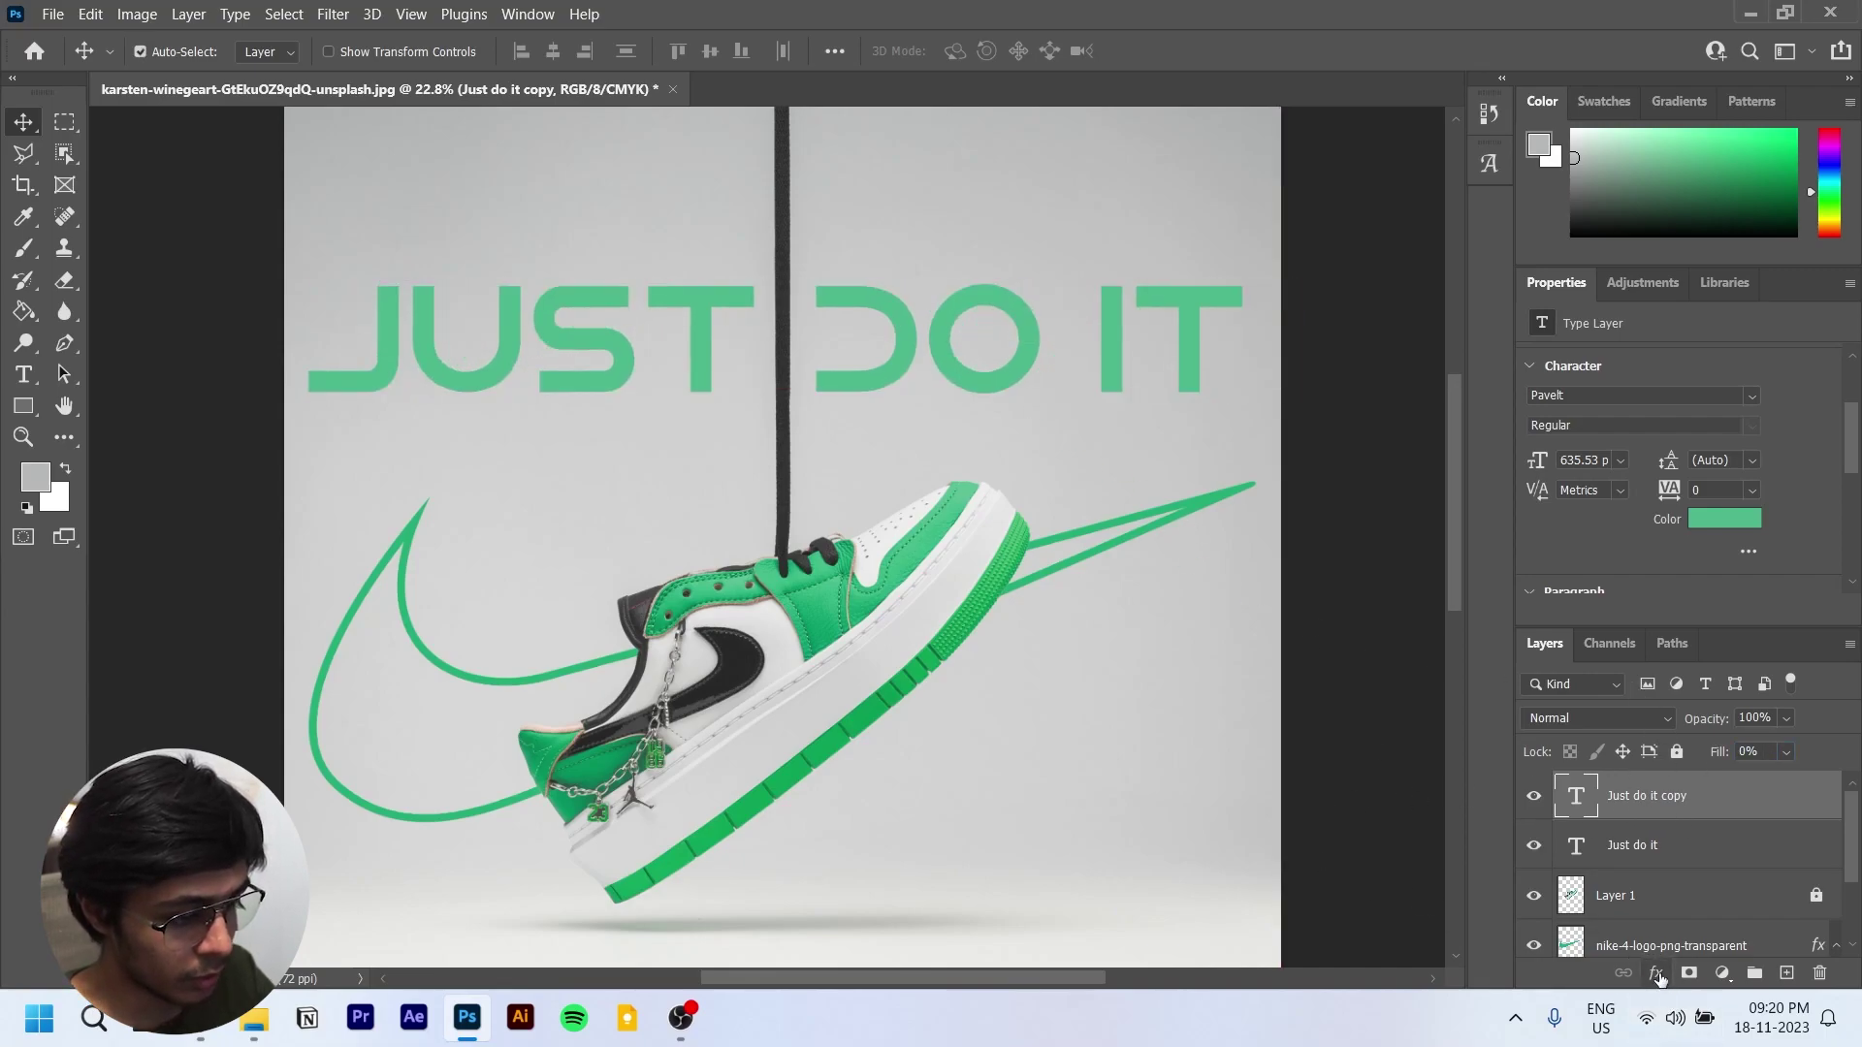
Step: Add a Stroke effect to the "Just do it" copy and color the stroke white
{"action": "left_click", "coordinate": [1656, 973]}
{"action": "left_click", "coordinate": [1723, 801]}
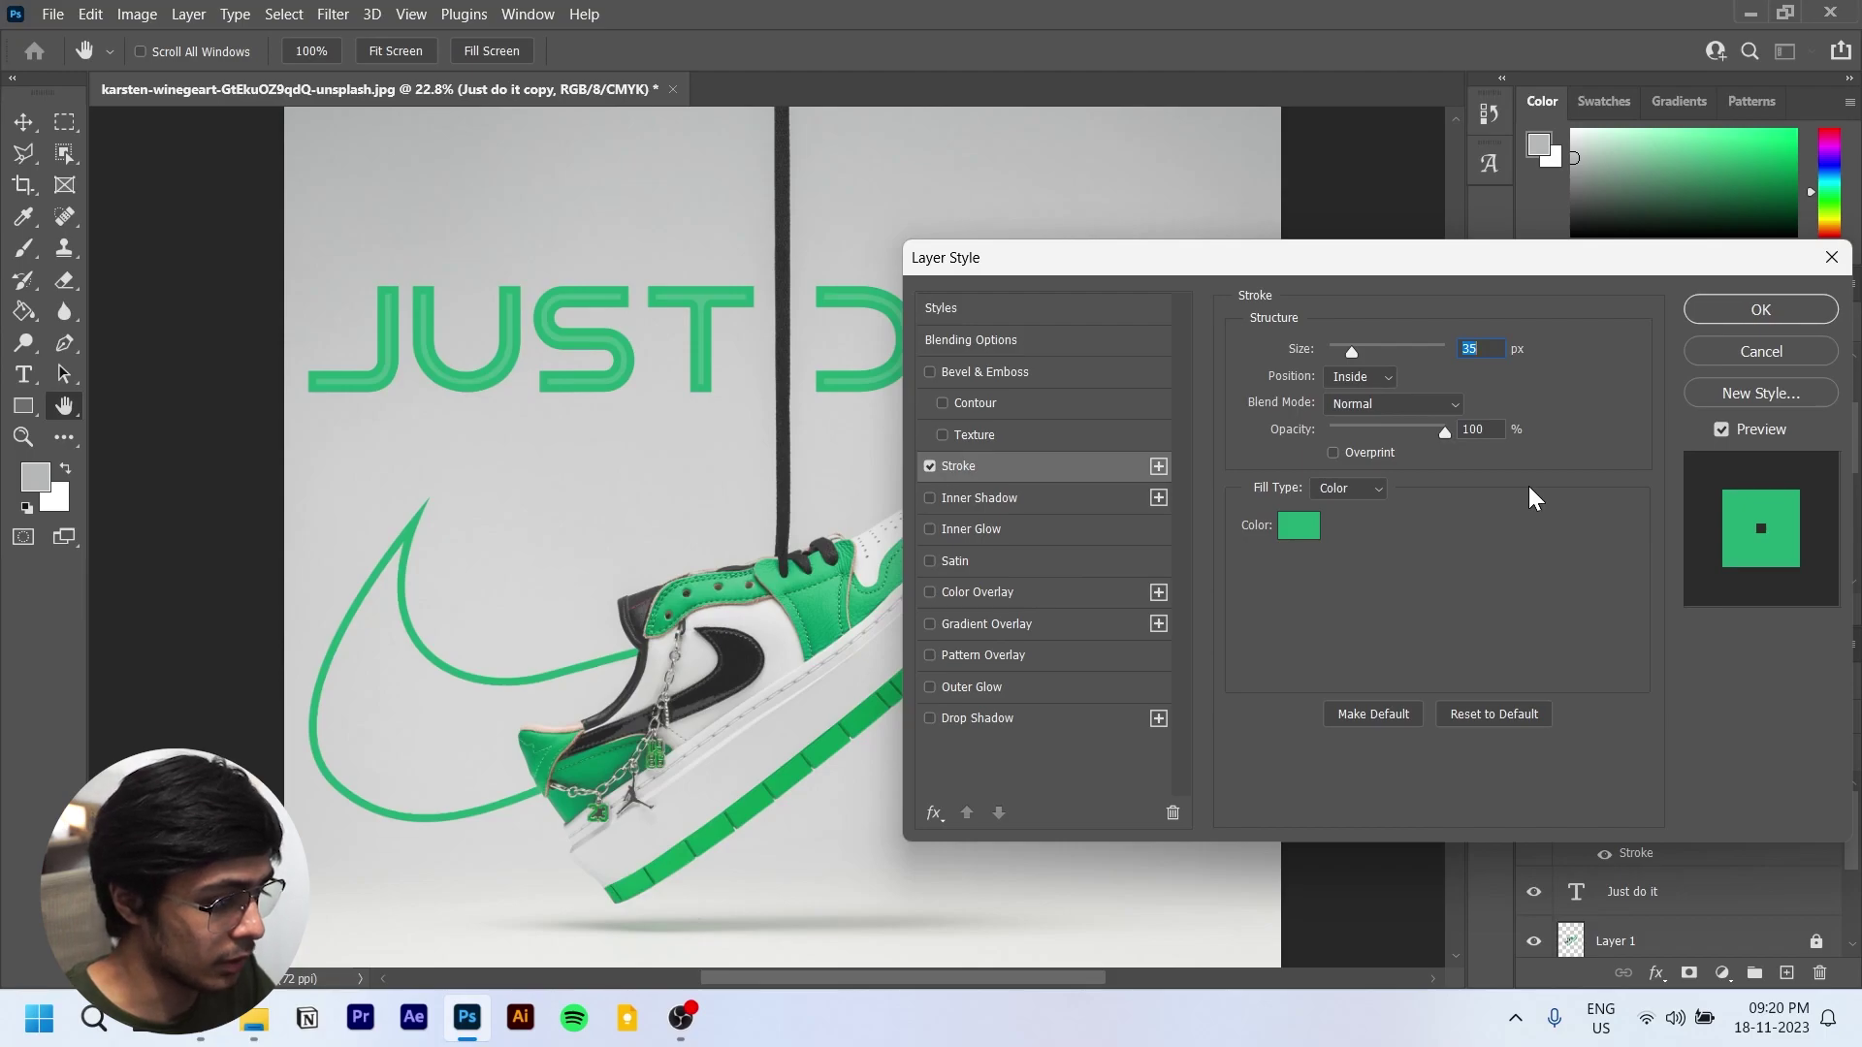
{"action": "left_click", "coordinate": [1298, 525]}
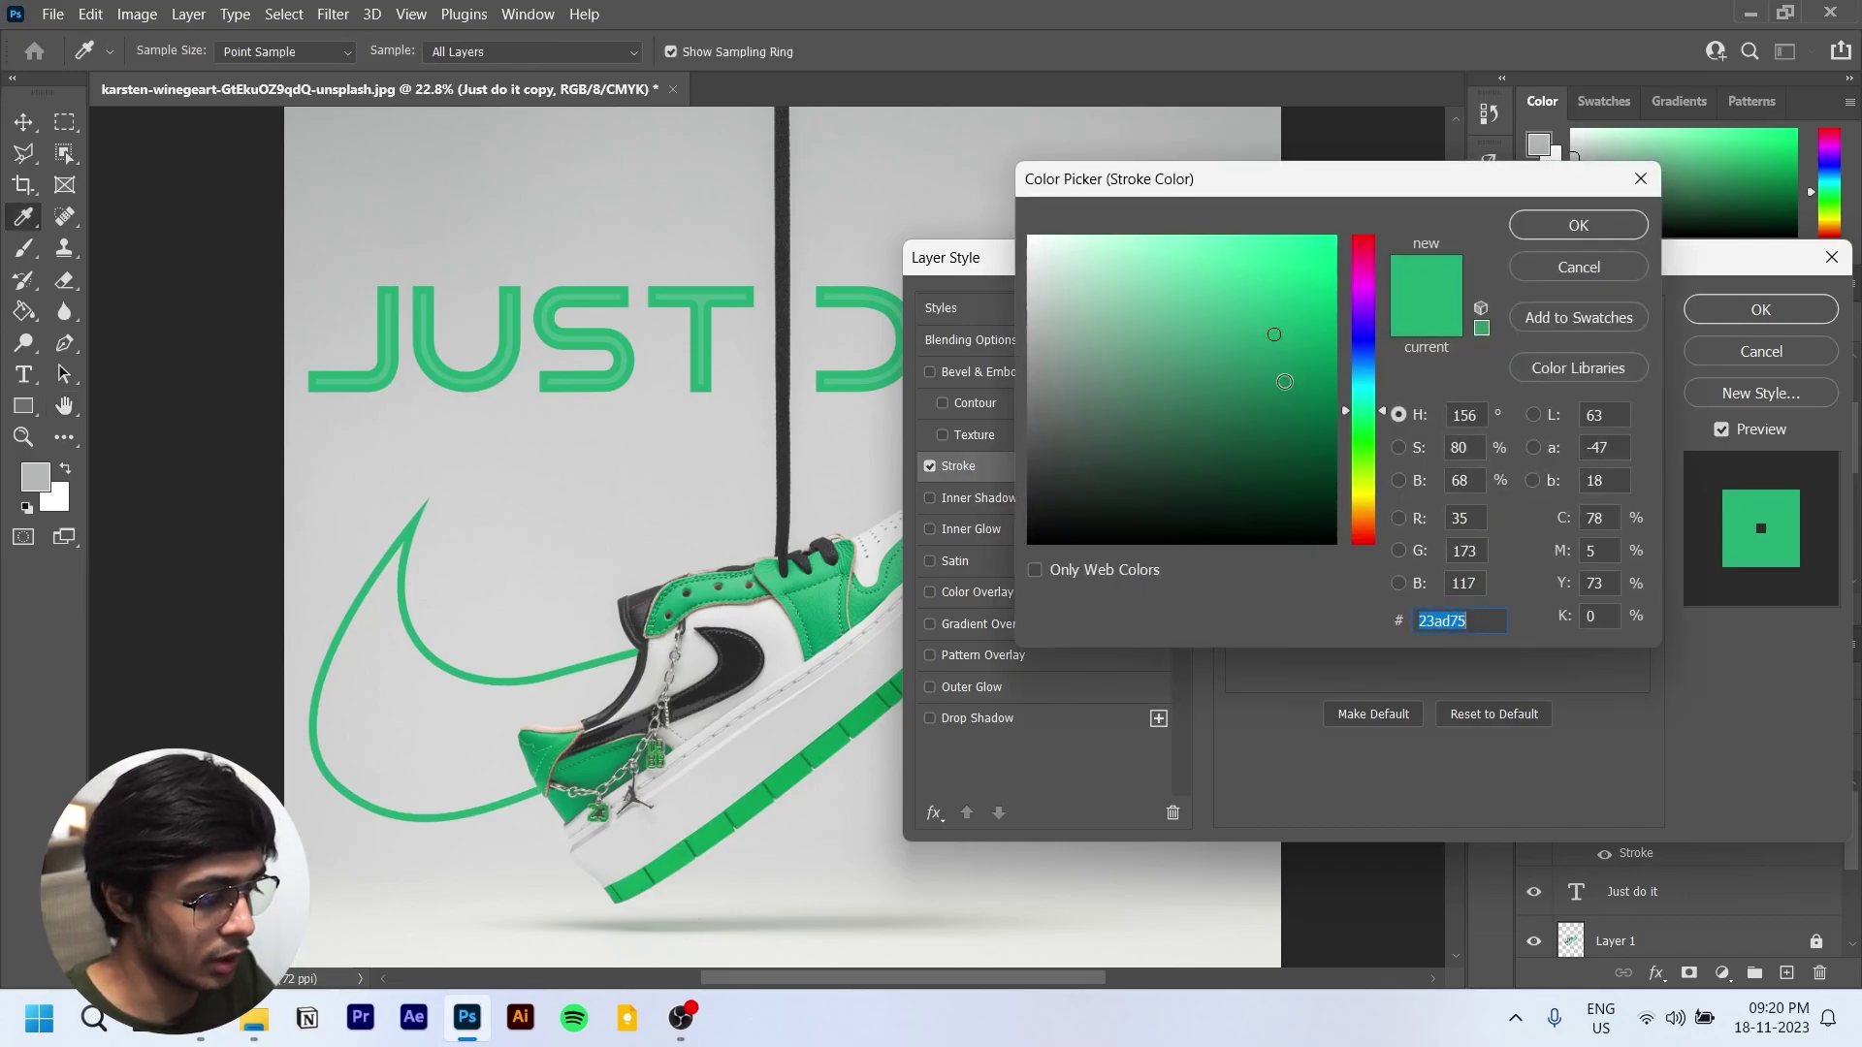
{"action": "left_click", "coordinate": [1030, 237]}
{"action": "left_click", "coordinate": [1526, 226]}
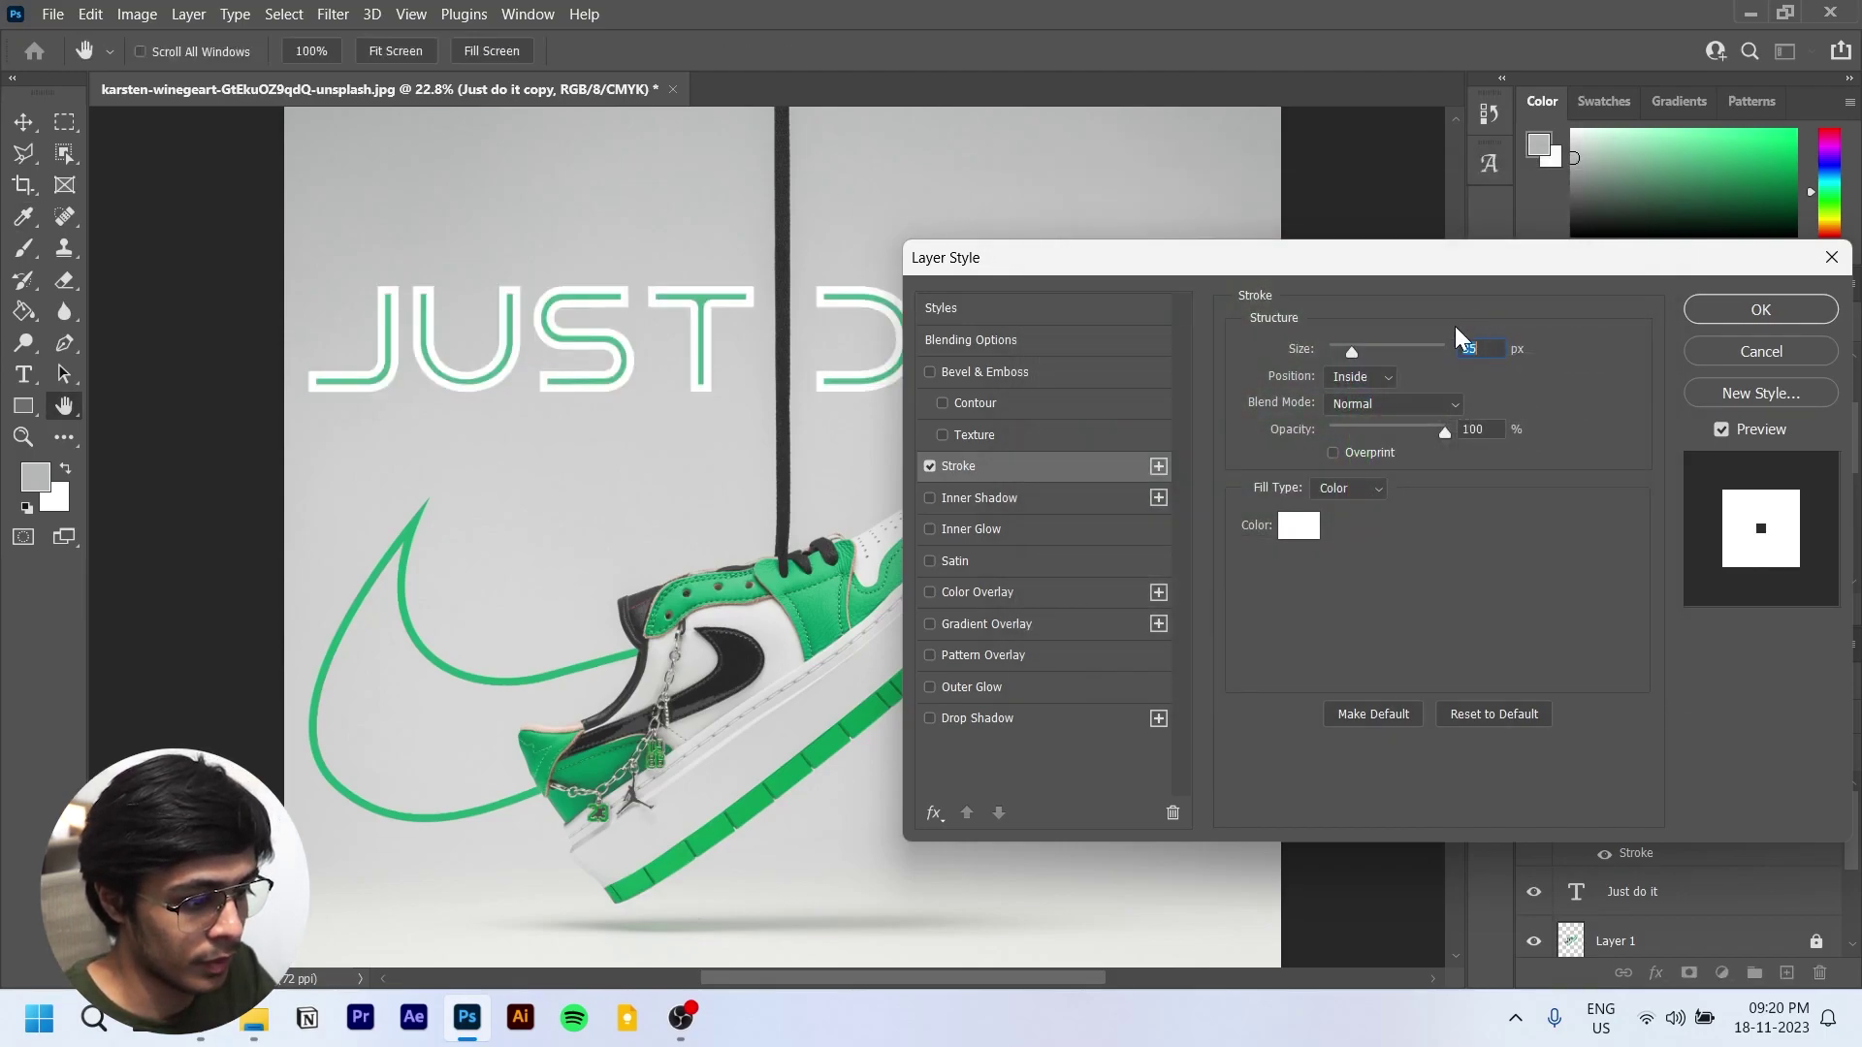
Step: Position the copy's white stroke outside the letters, set its size to 11 px and apply the layer style
{"action": "left_click", "coordinate": [1358, 377]}
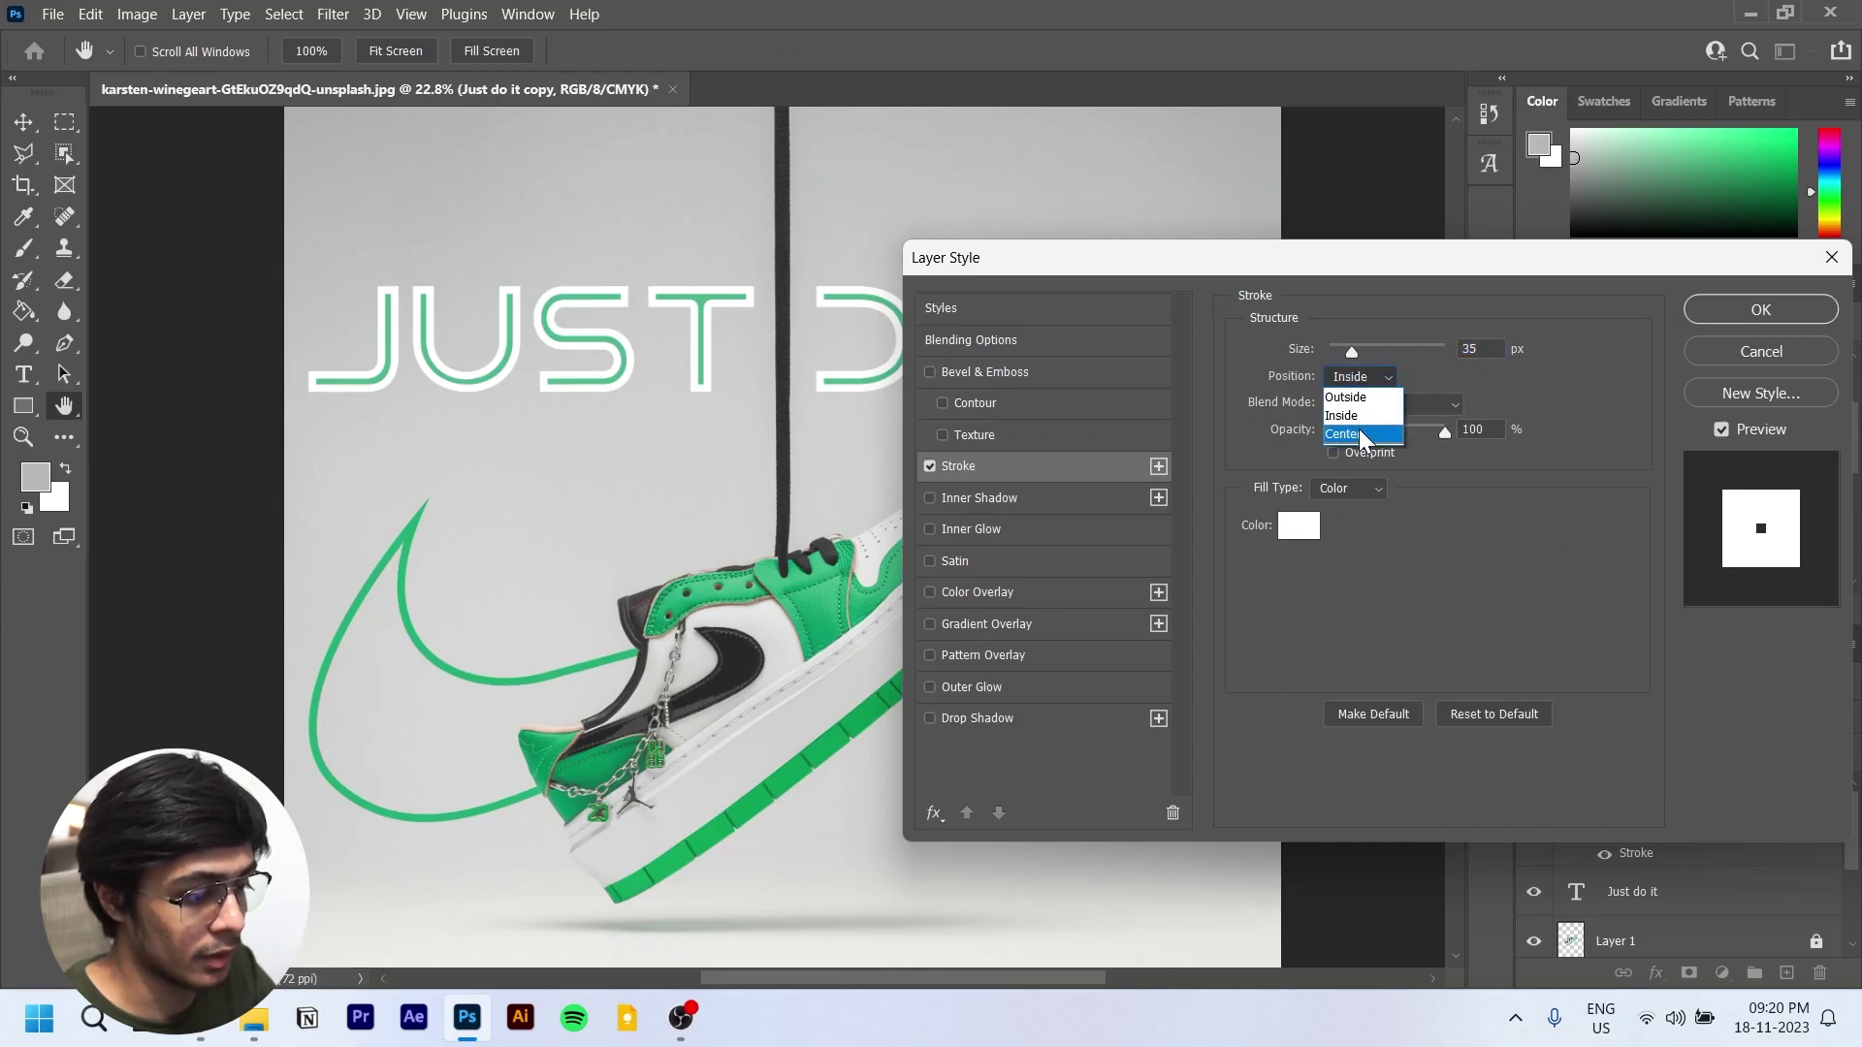
{"action": "left_click", "coordinate": [1363, 406]}
{"action": "left_click_drag", "start_coordinate": [1355, 346], "coordinate": [1340, 352]}
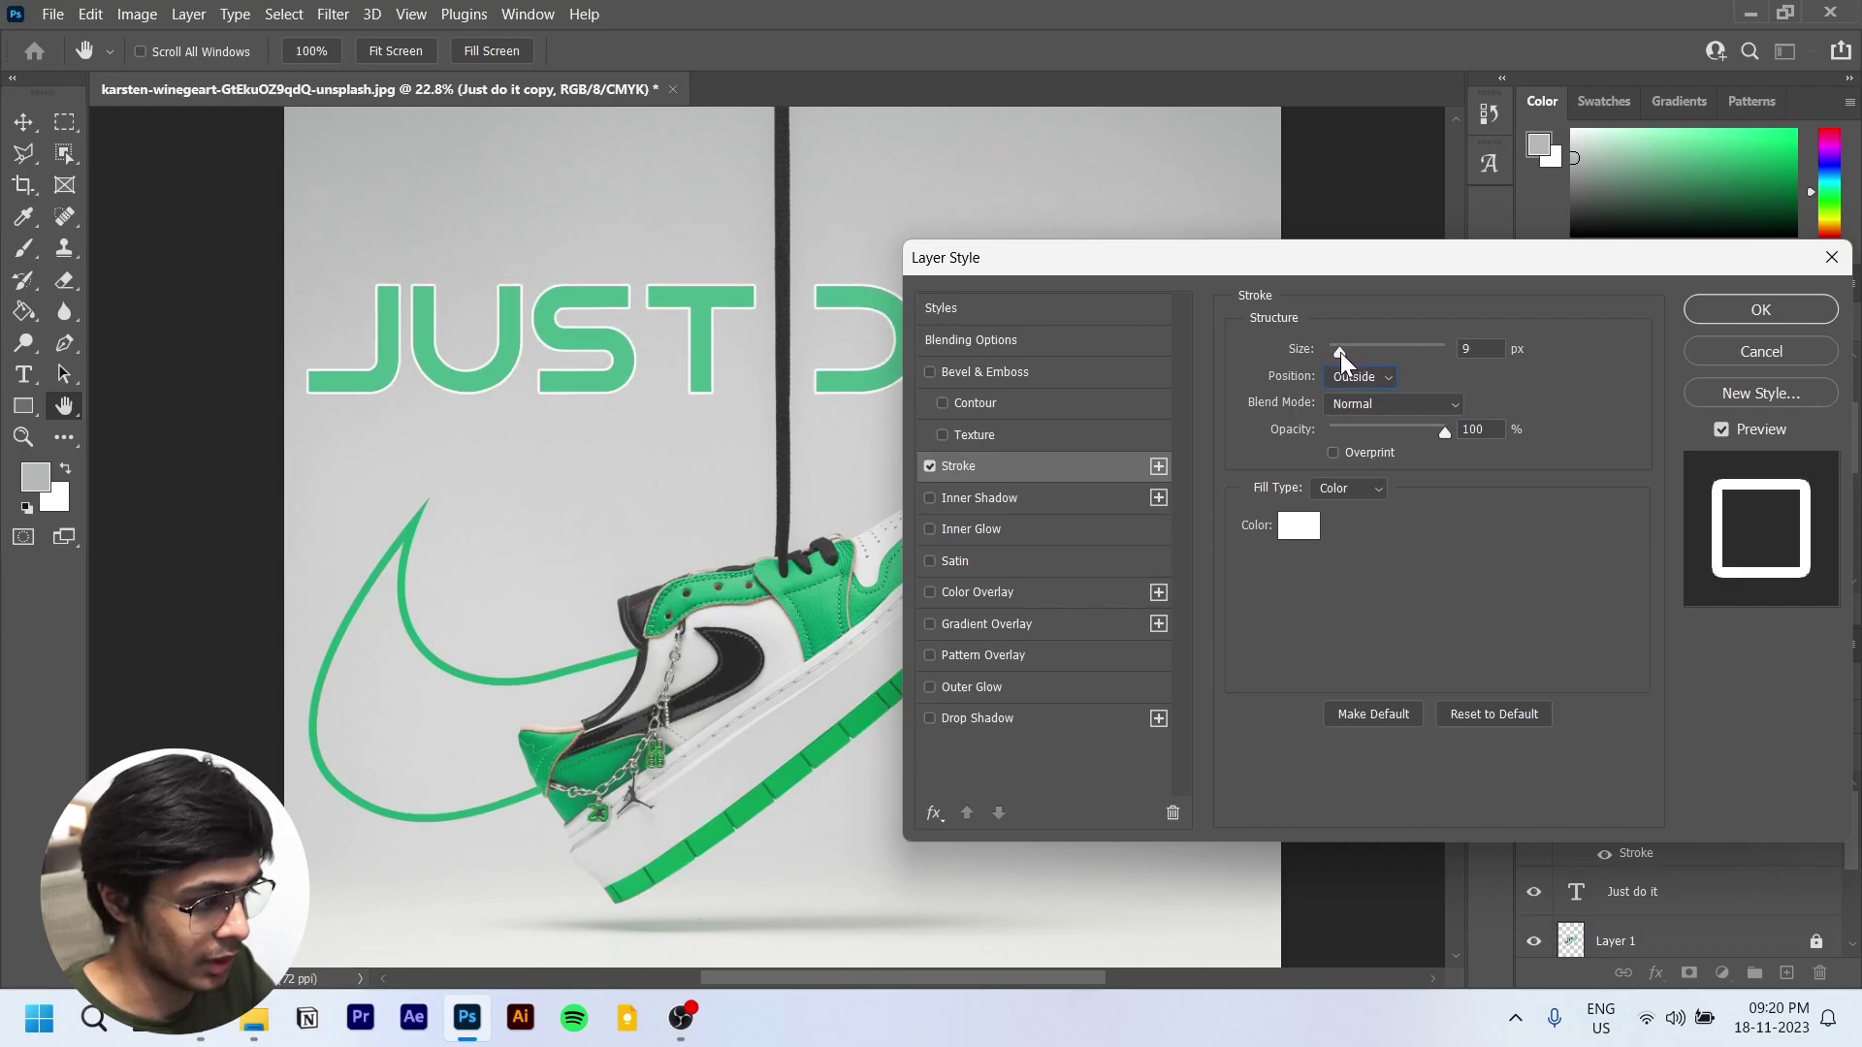
{"action": "left_click_drag", "start_coordinate": [1342, 266], "coordinate": [1421, 436]}
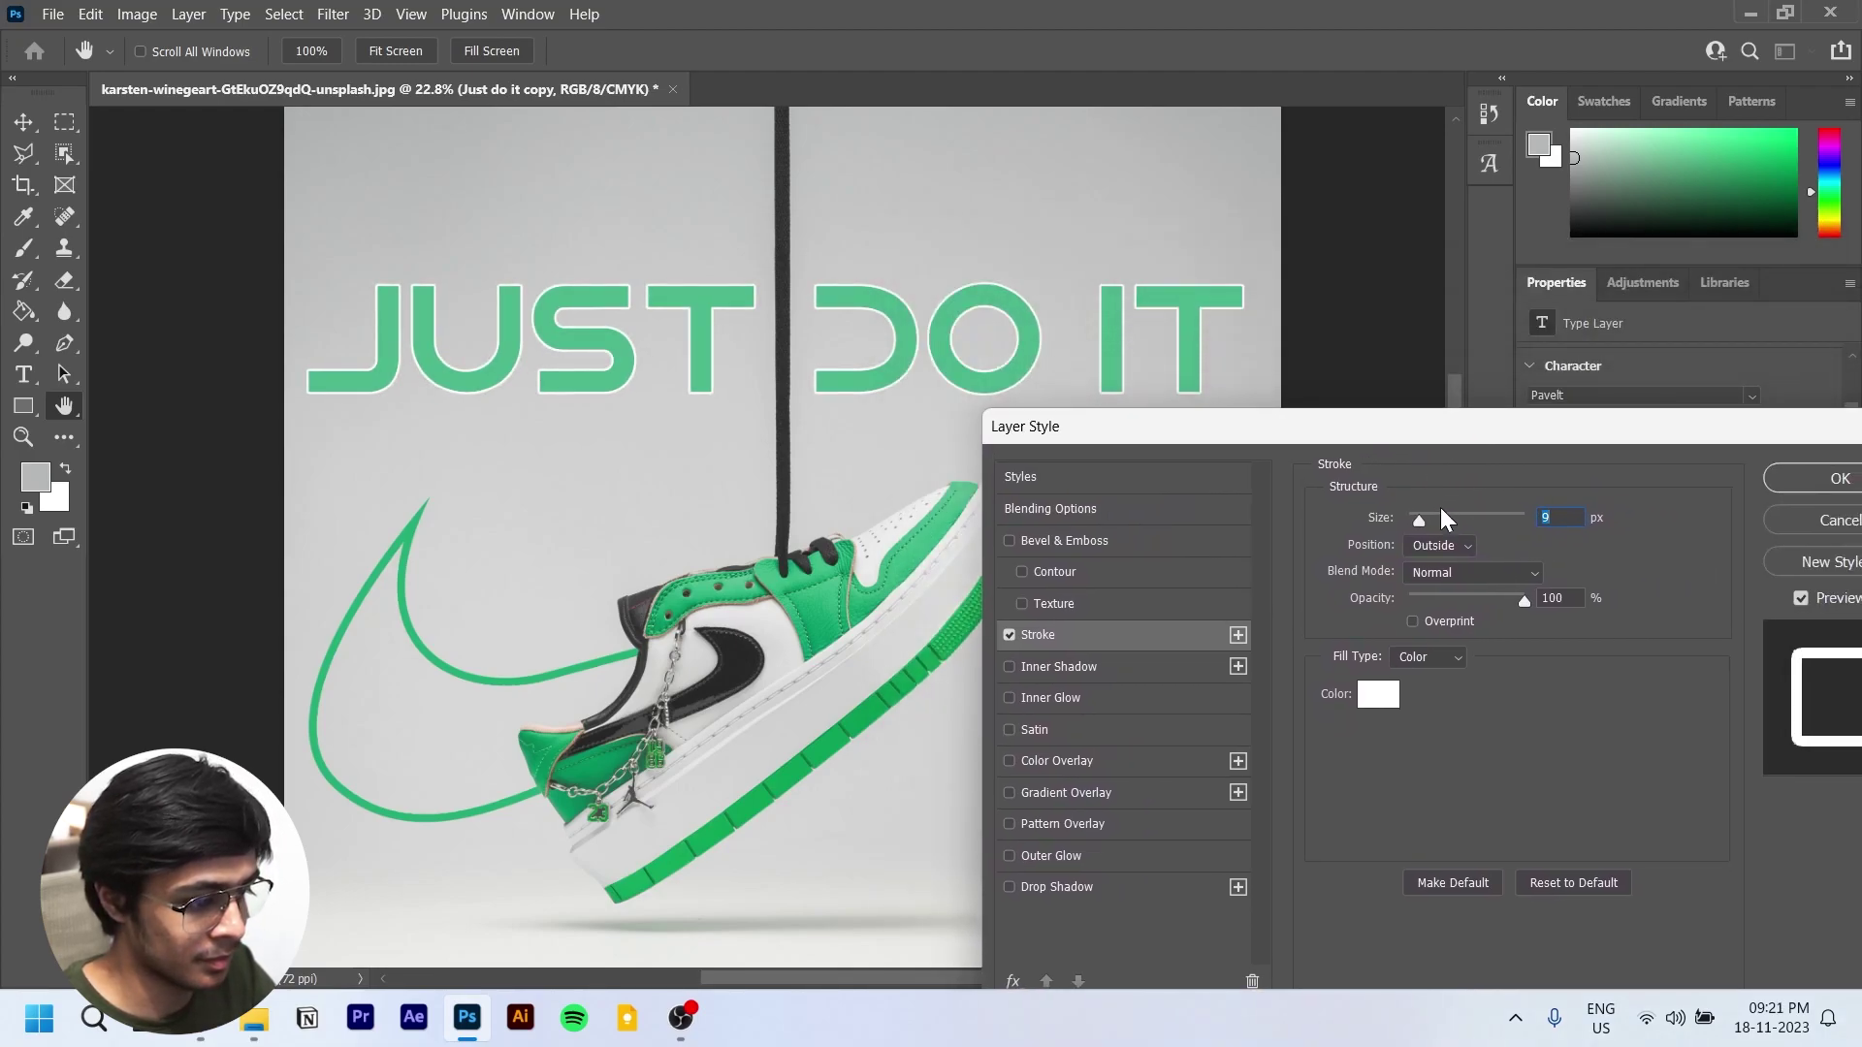
{"action": "key", "text": "Up"}
{"action": "key", "text": "Up"}
{"action": "key", "text": "Up"}
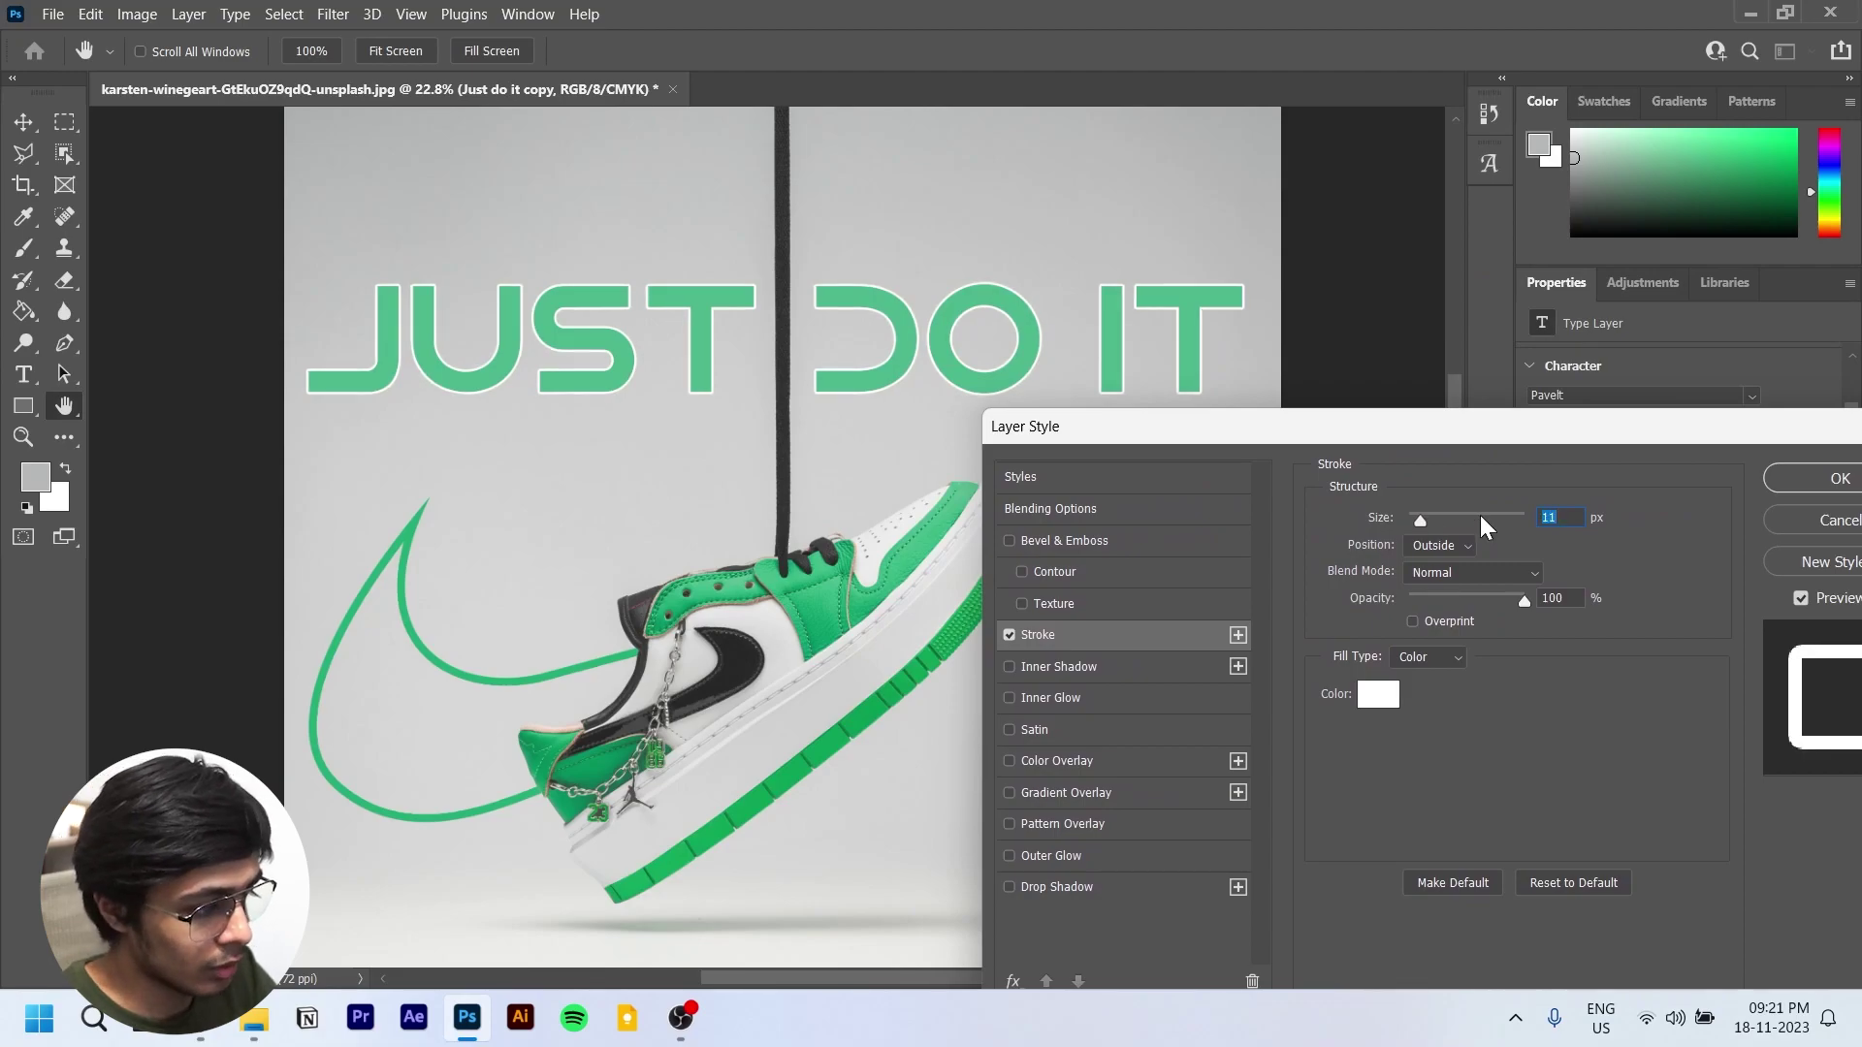
{"action": "key", "text": "Return"}
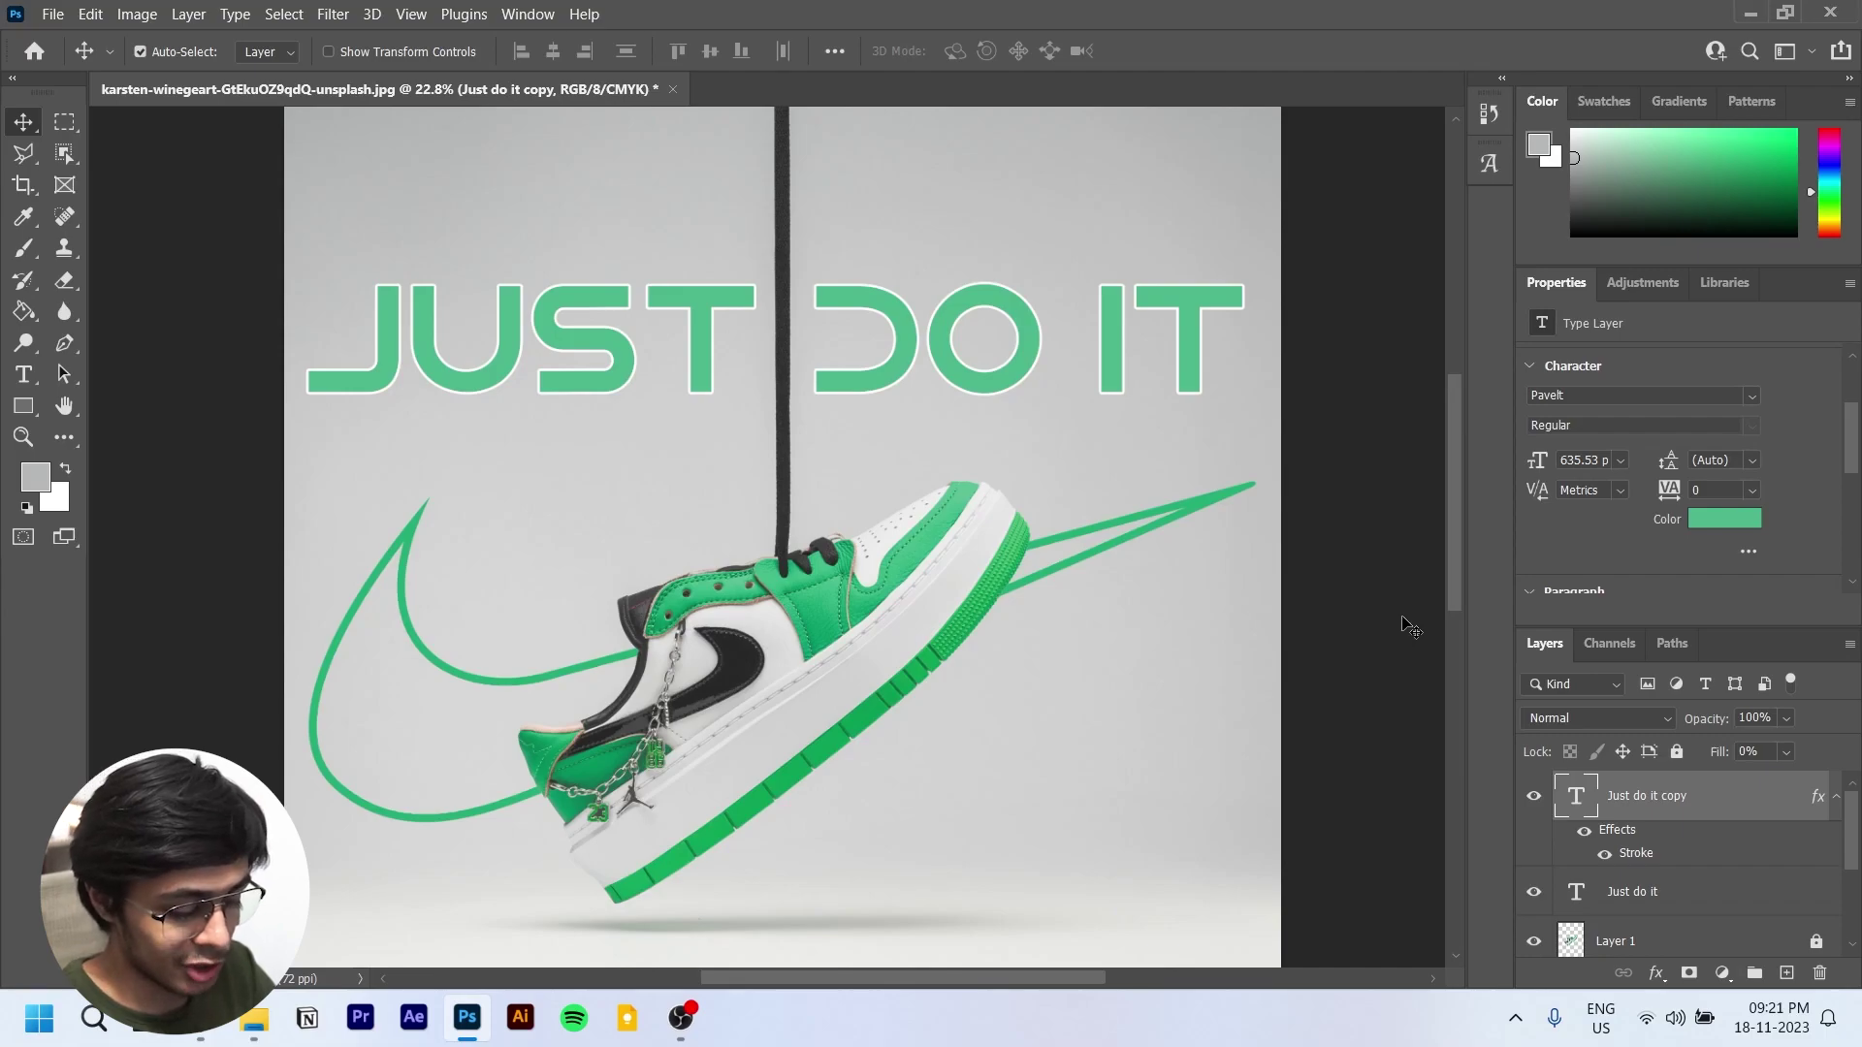
Step: Nudge the white-outlined text copy right to an X position of about 118 px, offsetting it from the green text
{"action": "key", "text": "shift+Right"}
{"action": "key", "text": "shift+Right"}
{"action": "key", "text": "shift+Right"}
{"action": "key", "text": "shift+Right"}
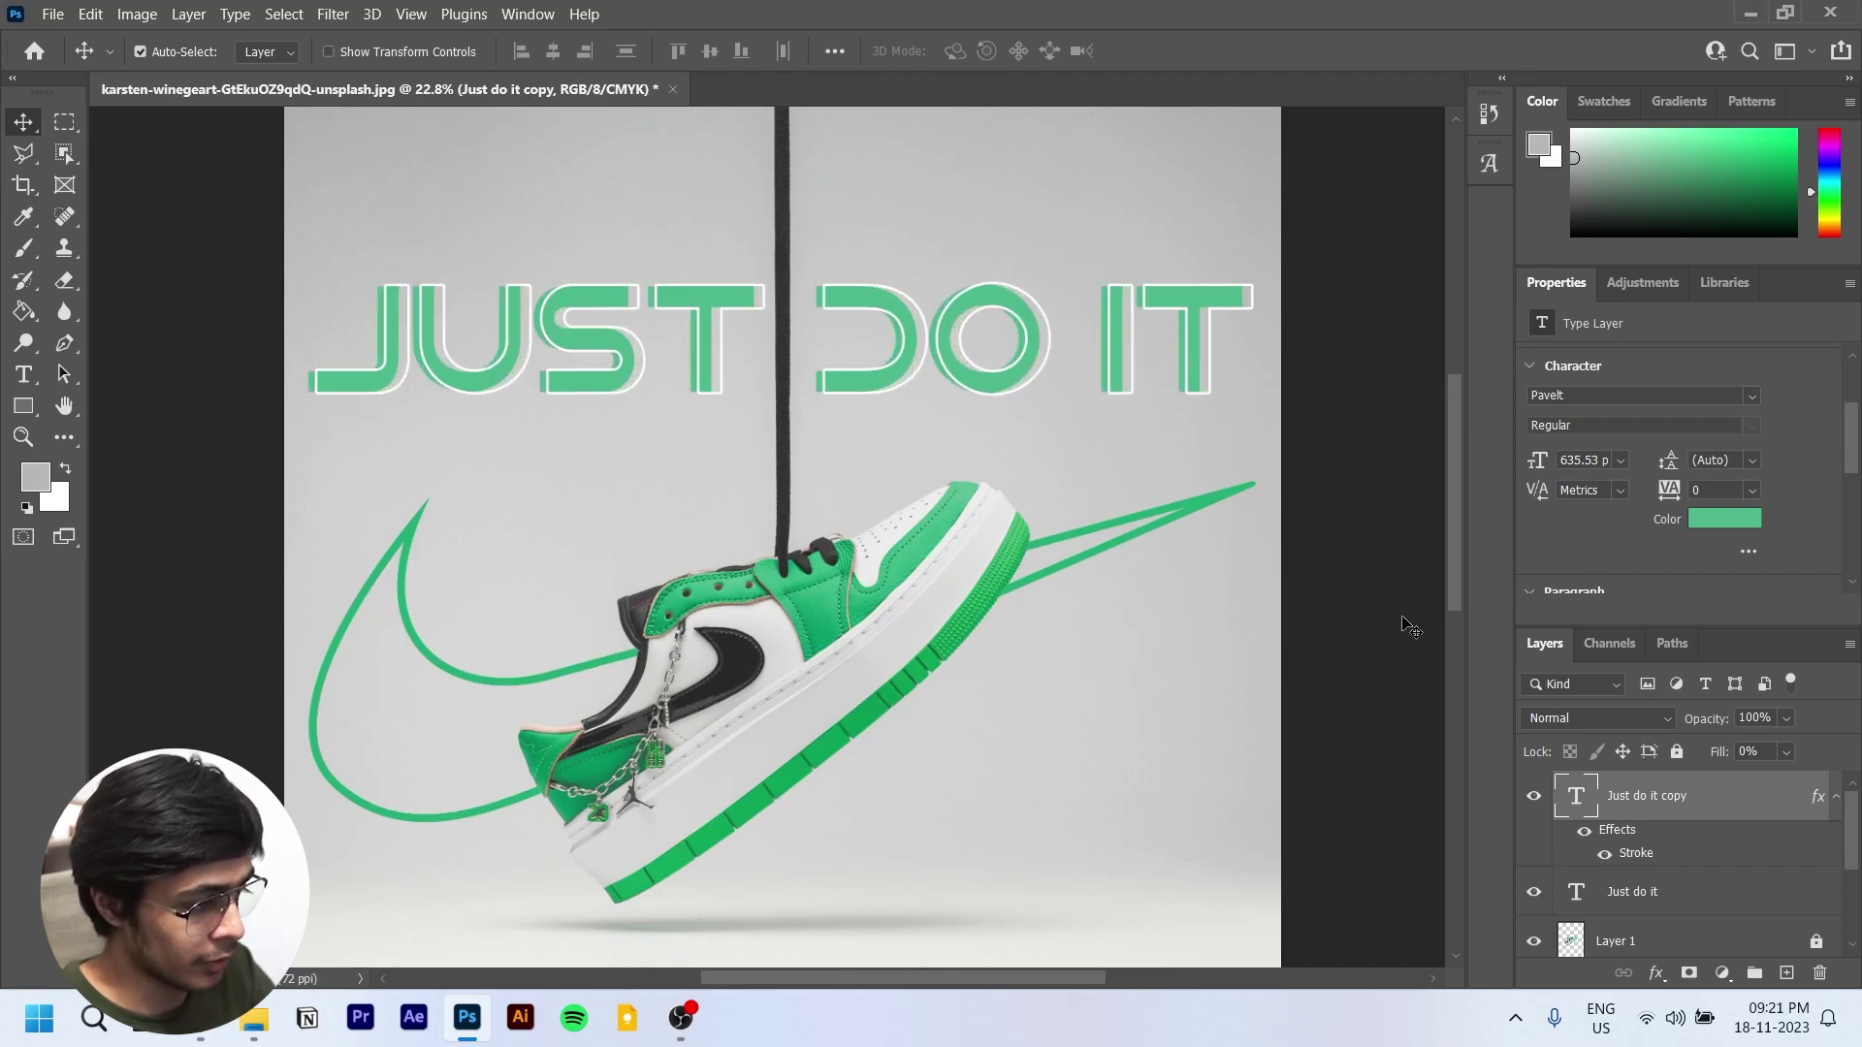
{"action": "key", "text": "shift+Right"}
{"action": "key", "text": "shift+Right"}
{"action": "key", "text": "shift+Right"}
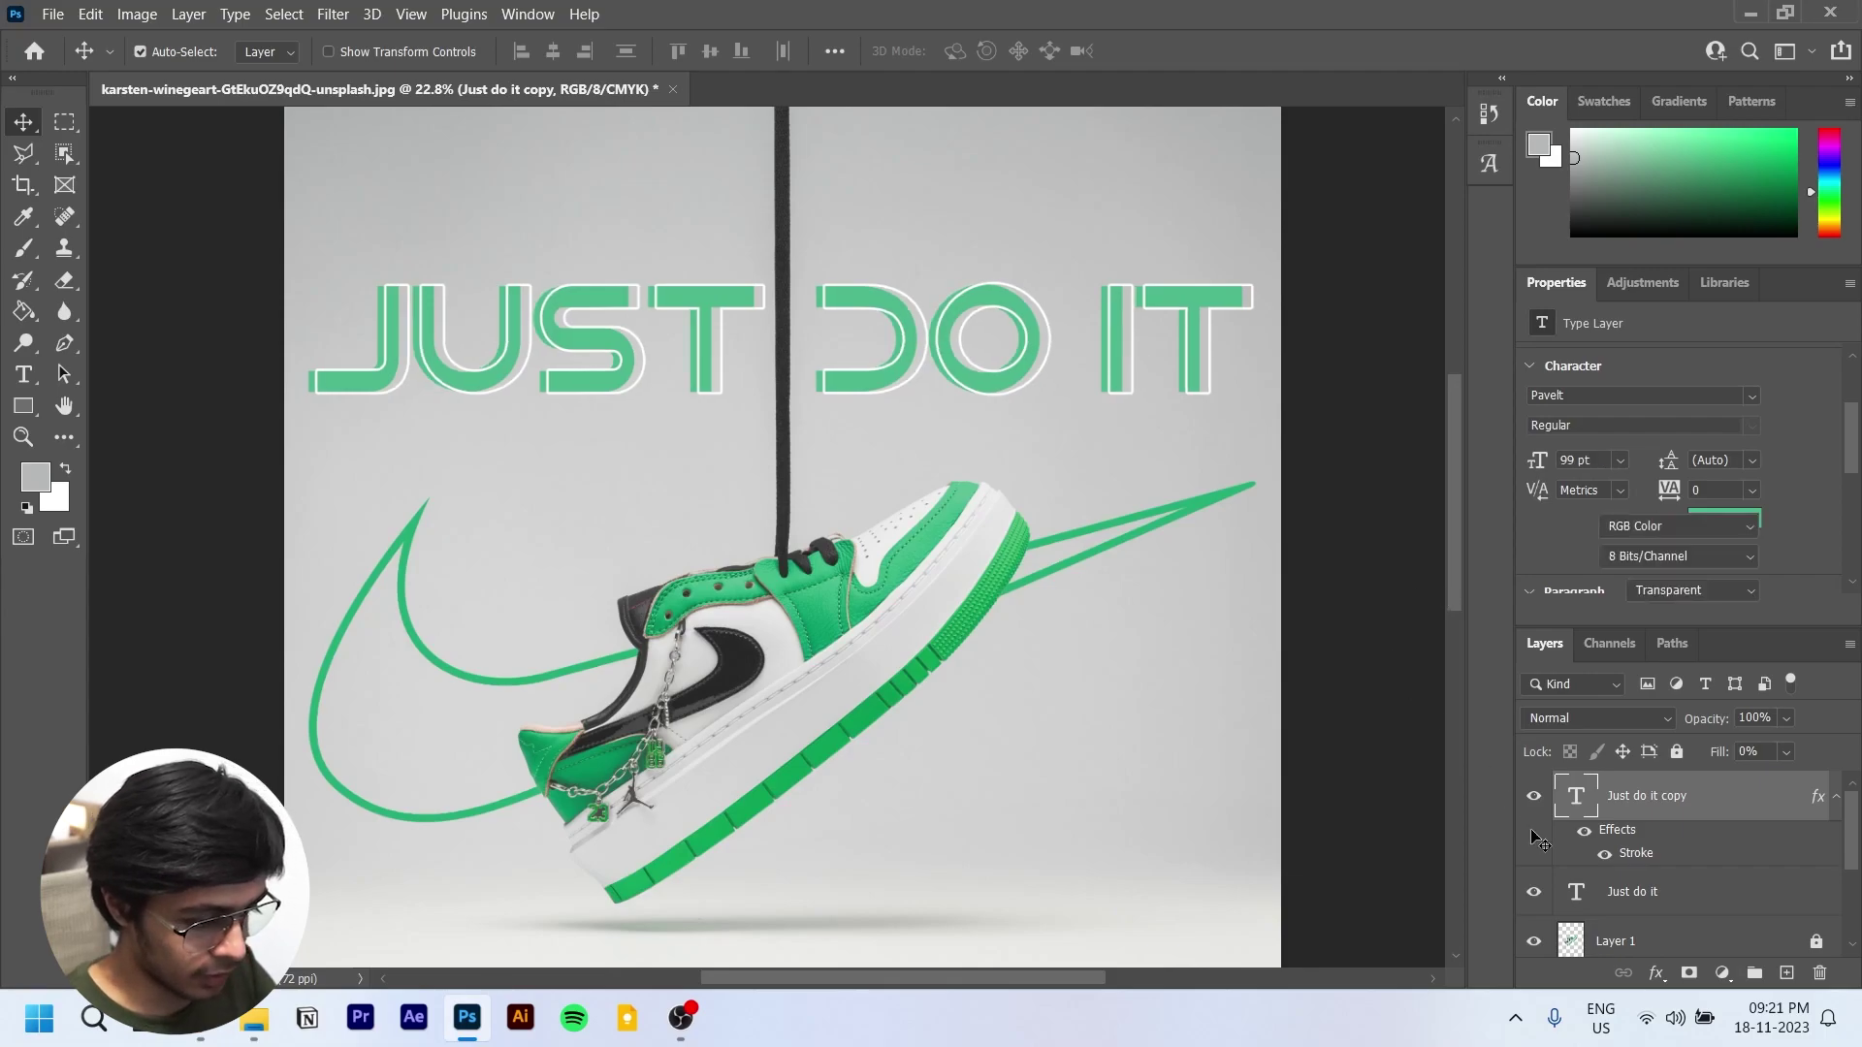
Step: Nudge the original green "Just do it" text left to an X position of about 48 px
{"action": "left_click", "coordinate": [1644, 893]}
{"action": "key", "text": "shift+Left"}
{"action": "key", "text": "shift+Left"}
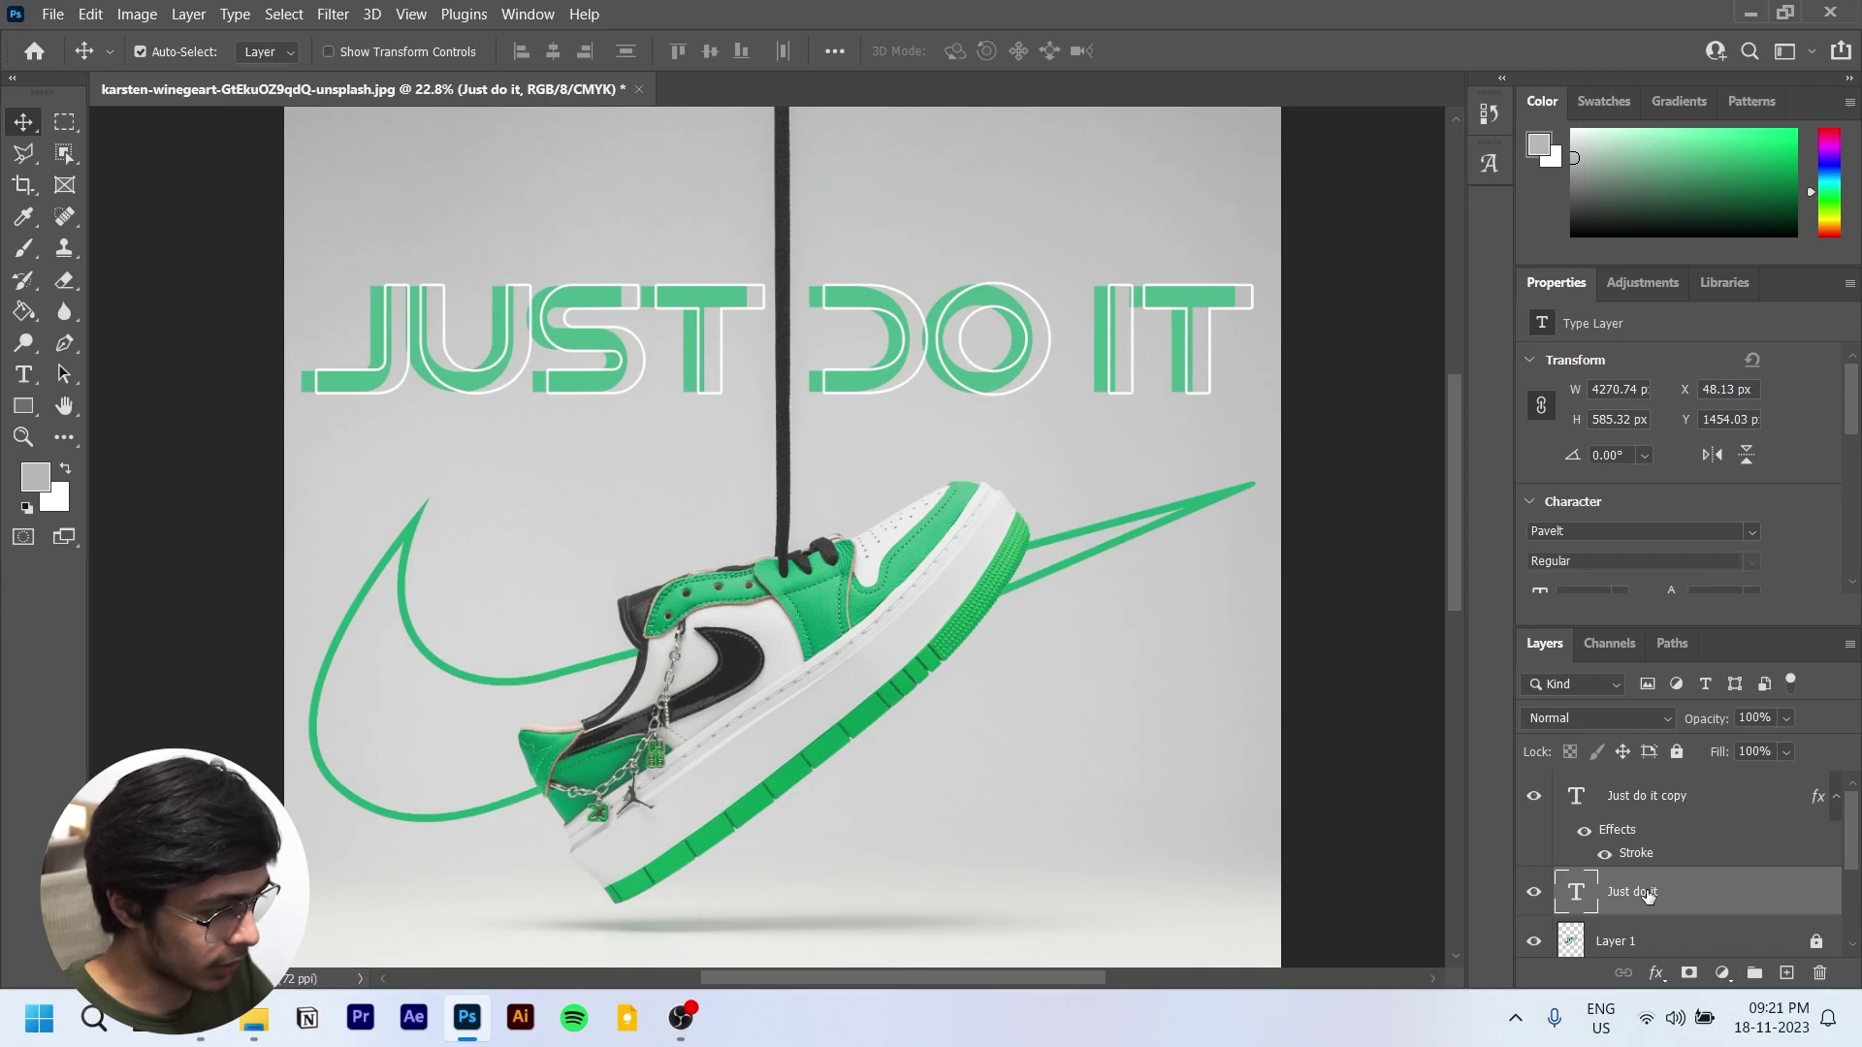
Step: Nudge the white-outlined copy slightly left to reduce its offset from the green text, and deselect it
{"action": "left_click", "coordinate": [1648, 800]}
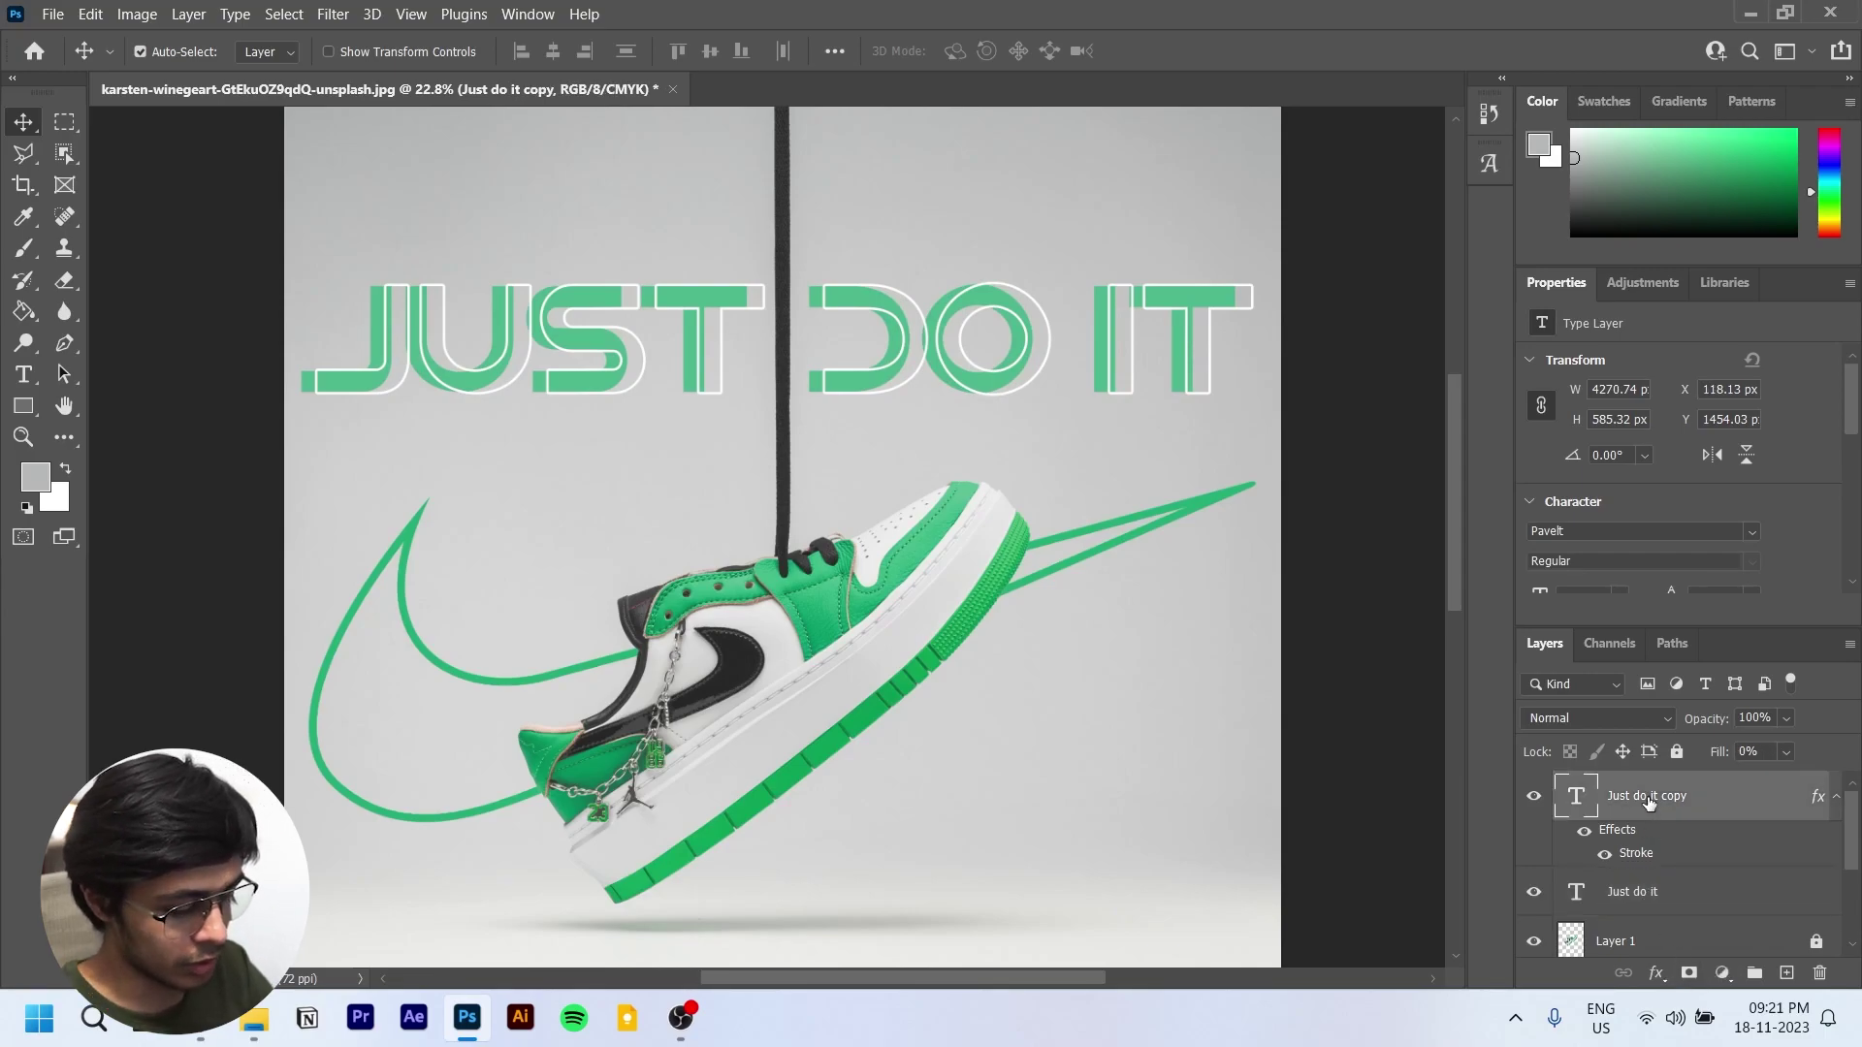
{"action": "key", "text": "shift+Left"}
{"action": "key", "text": "shift+Left"}
{"action": "left_click", "coordinate": [1363, 532]}
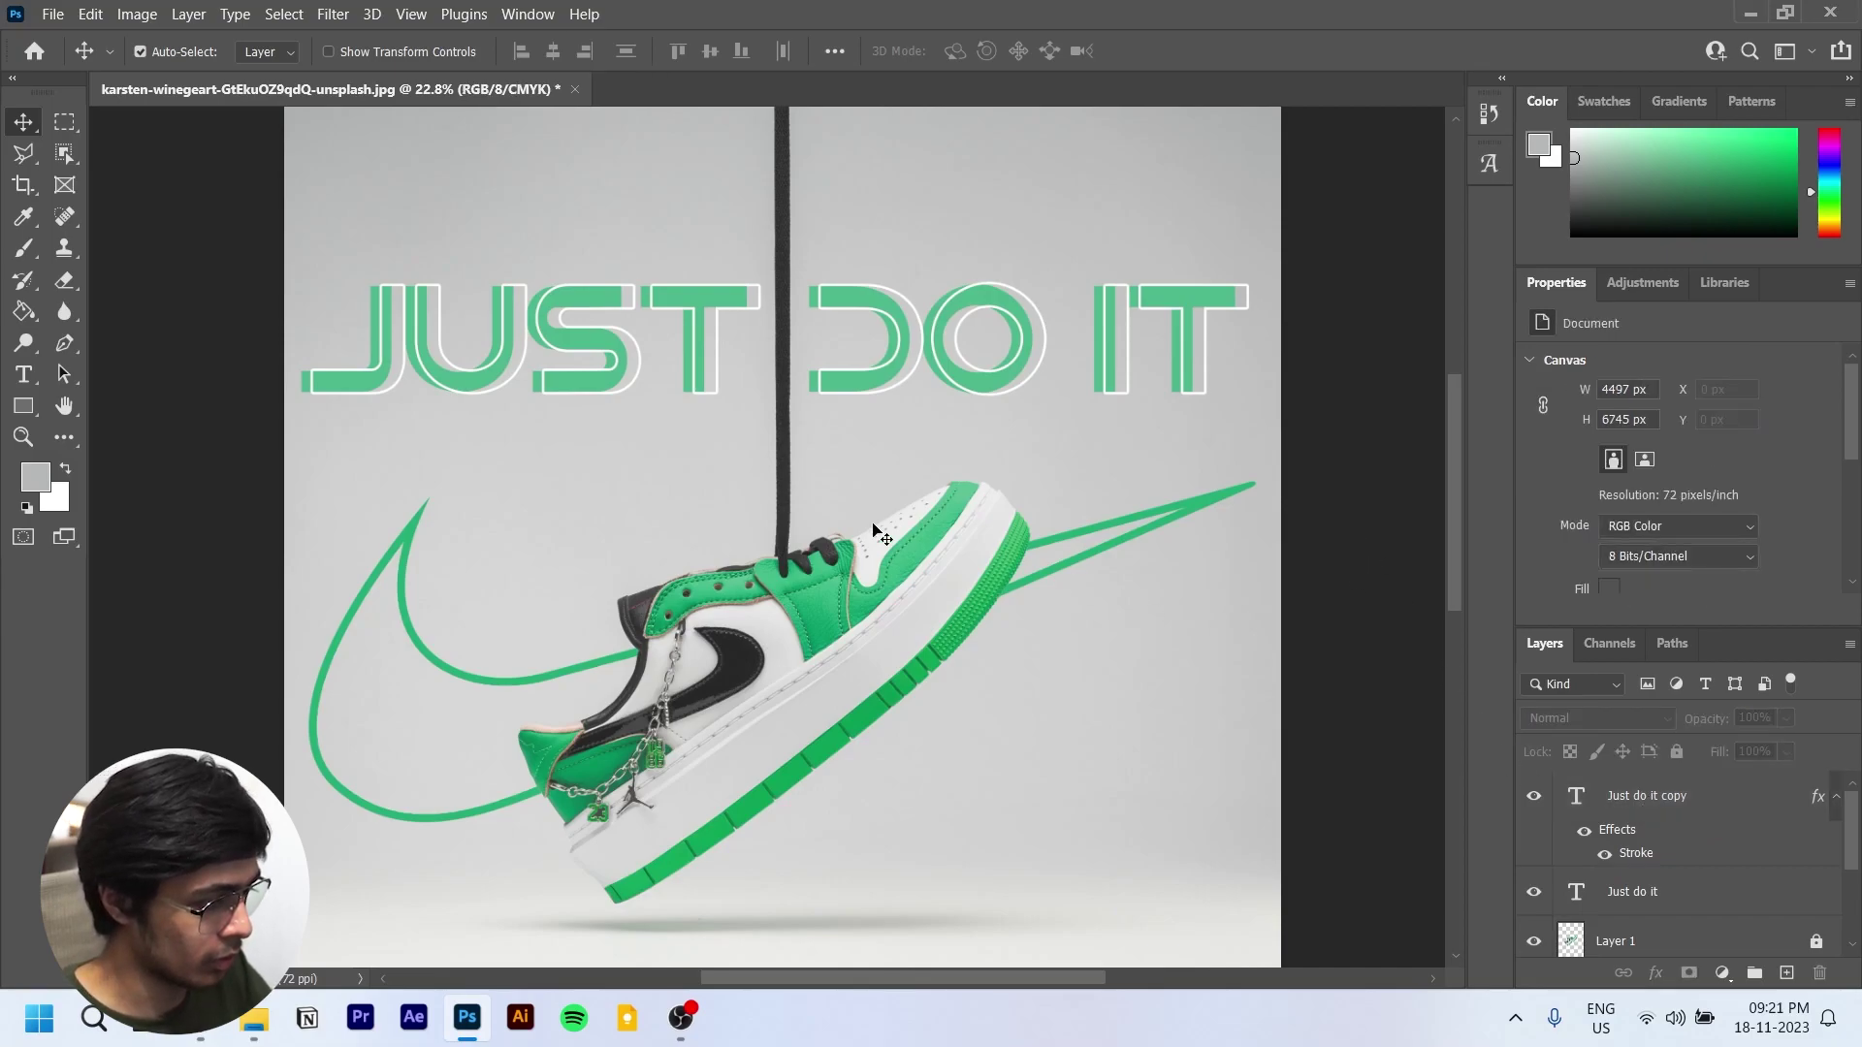
{"action": "scroll", "coordinate": [885, 527], "scroll_direction": "down", "scroll_amount": 3}
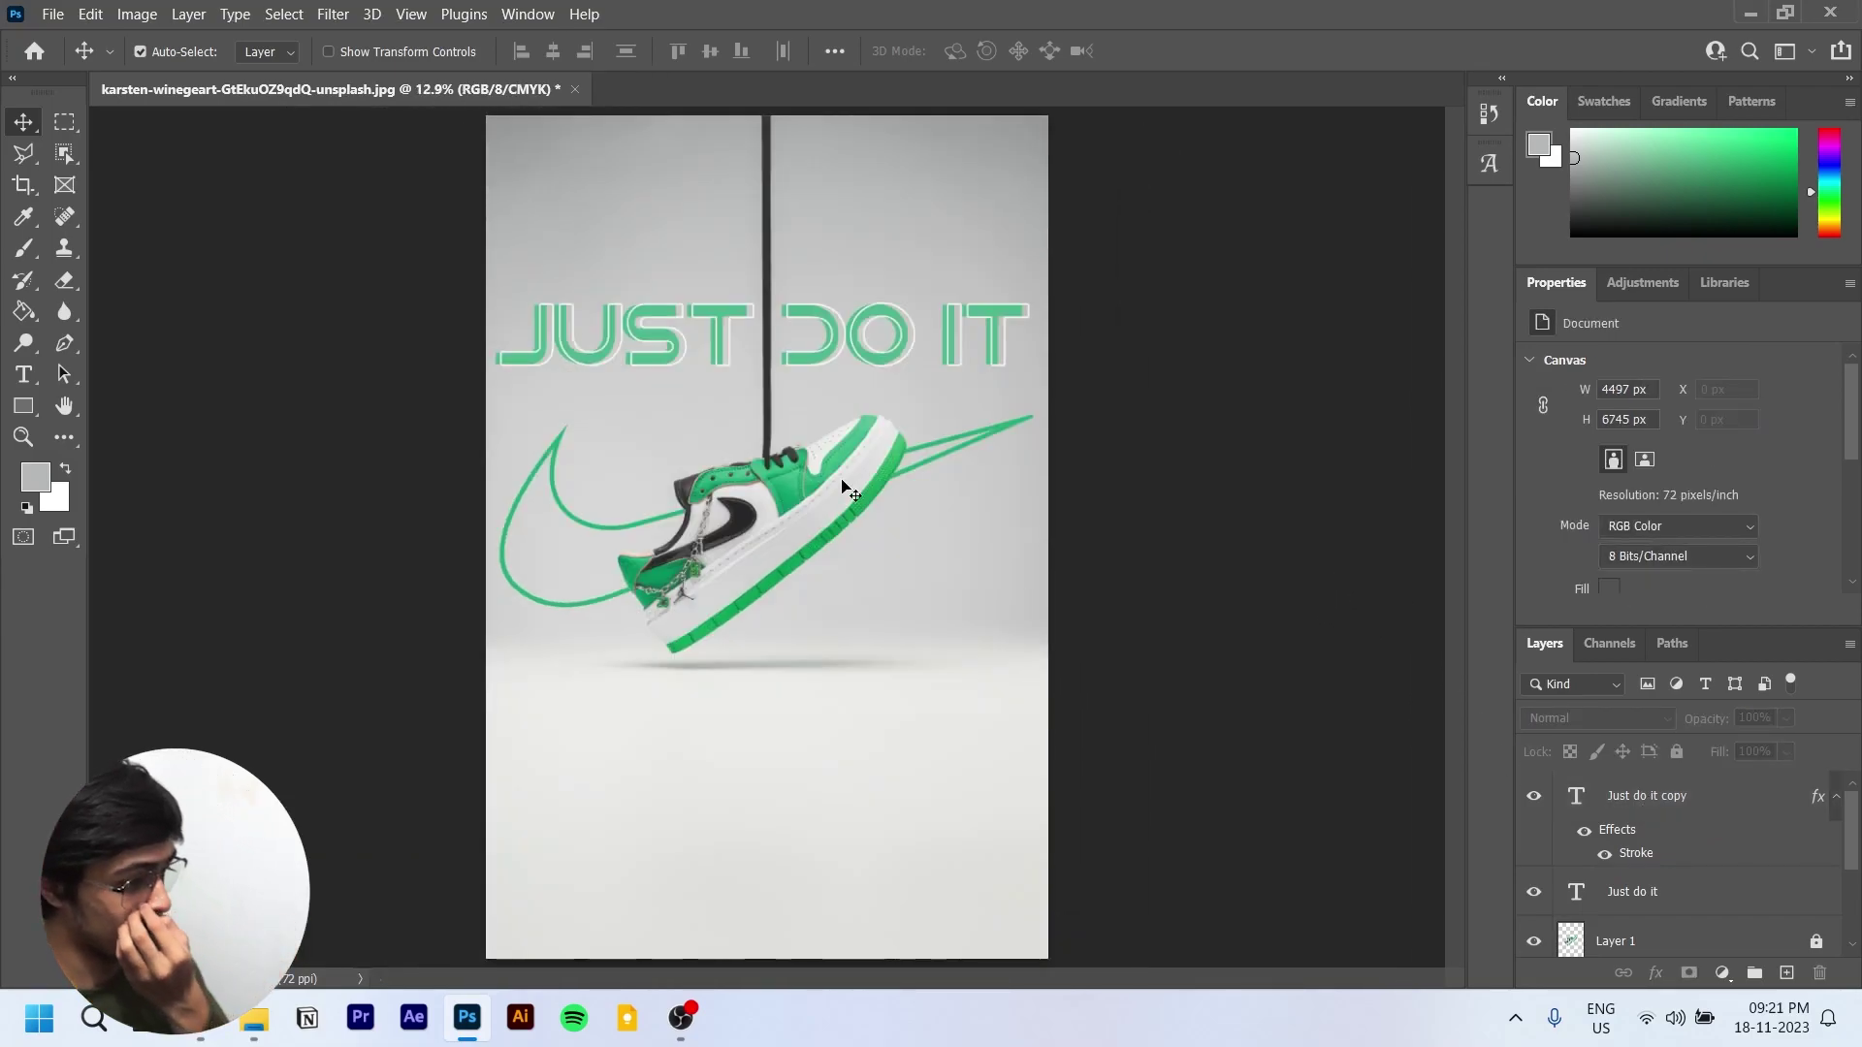
{"action": "scroll", "coordinate": [787, 369], "scroll_direction": "up", "scroll_amount": 5}
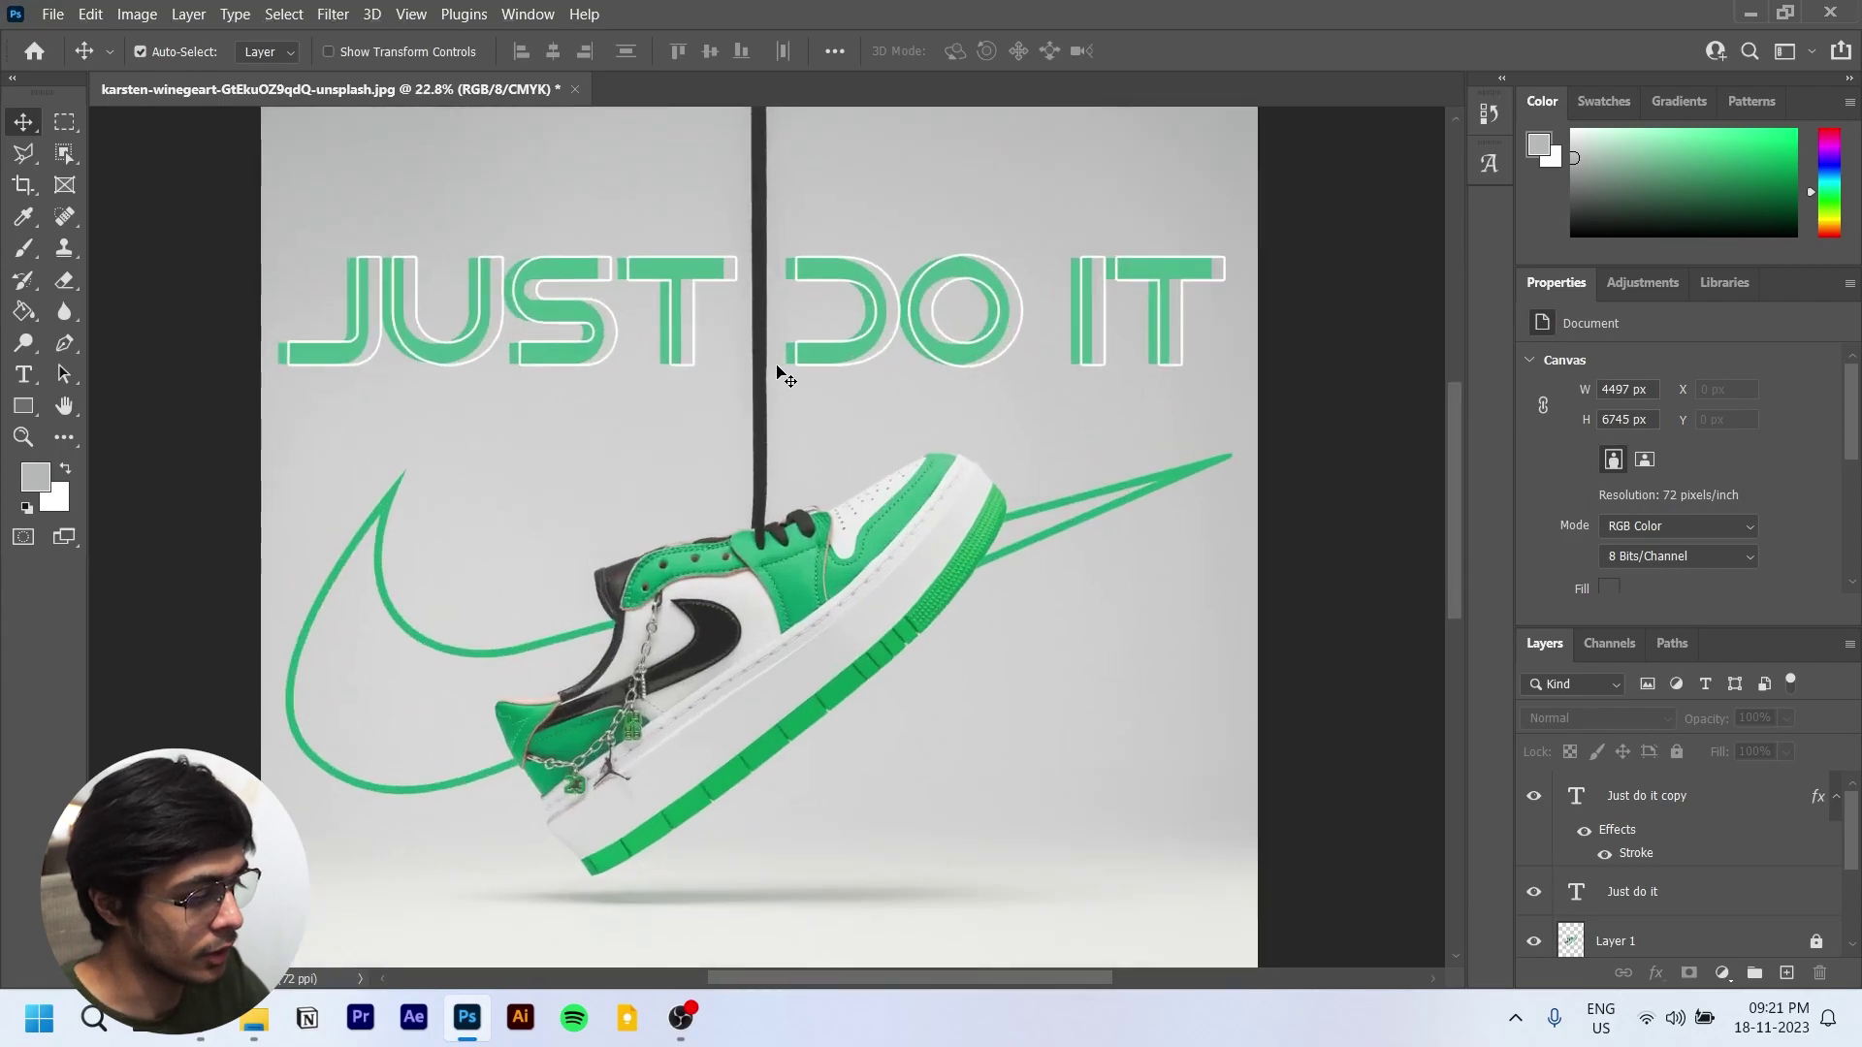